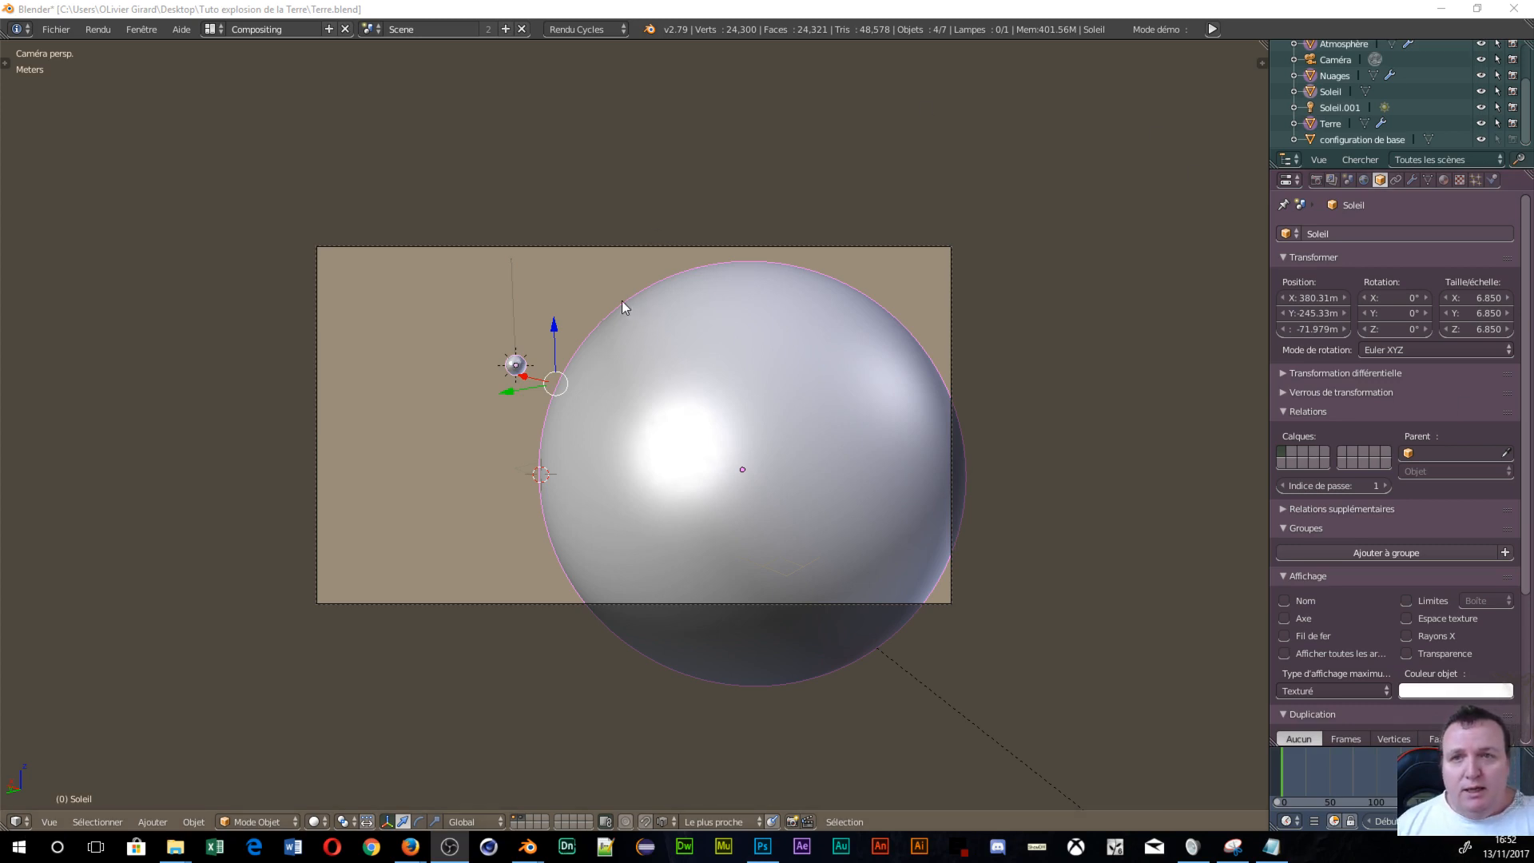
Preview the Earth scene through the camera in rendered shading, and return to solid shading.
left_click(590, 176)
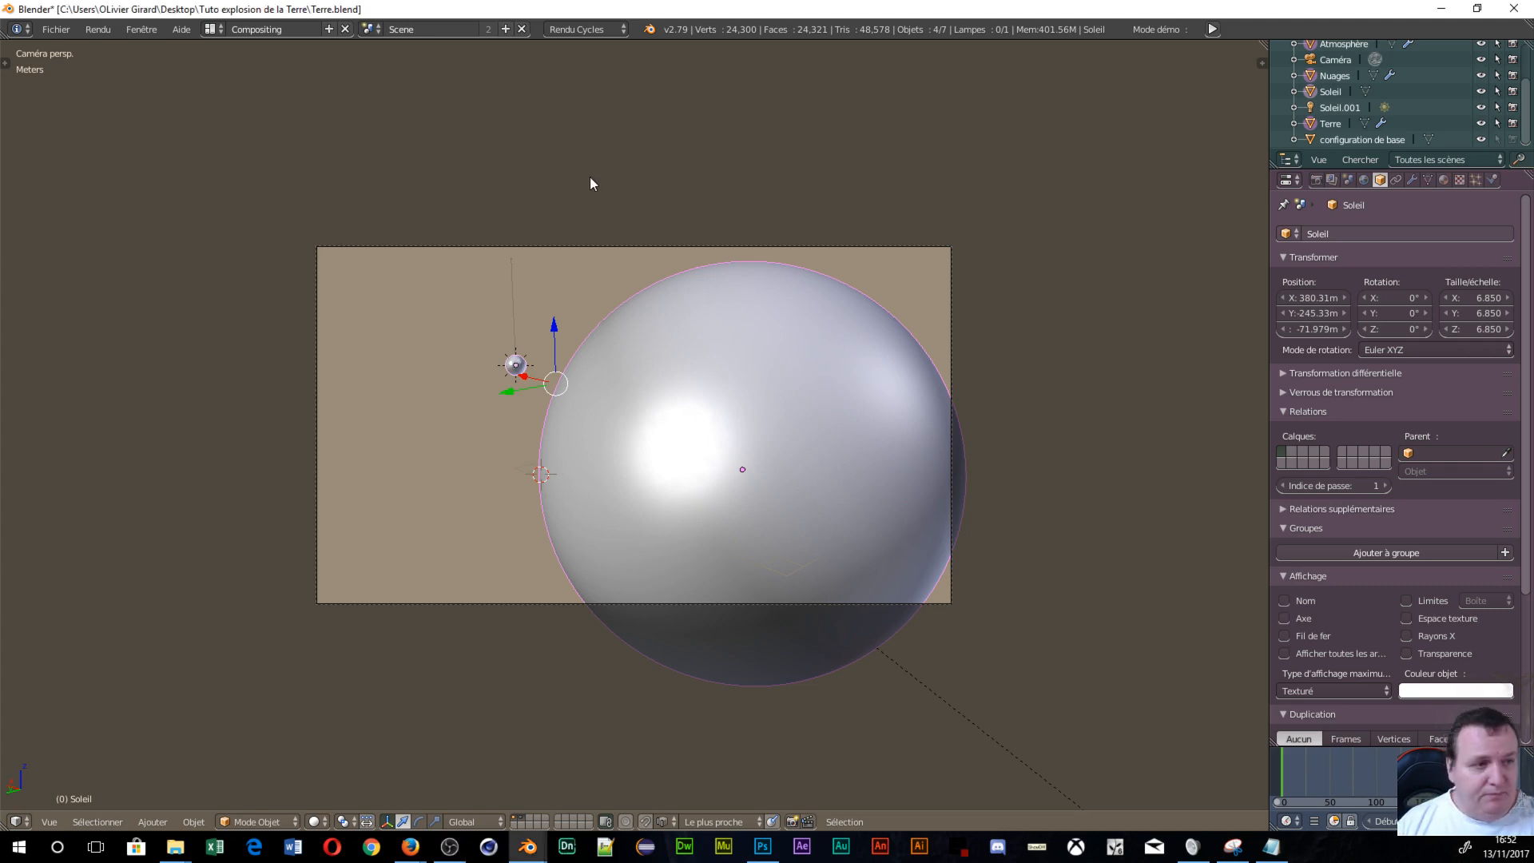
key("shift+z")
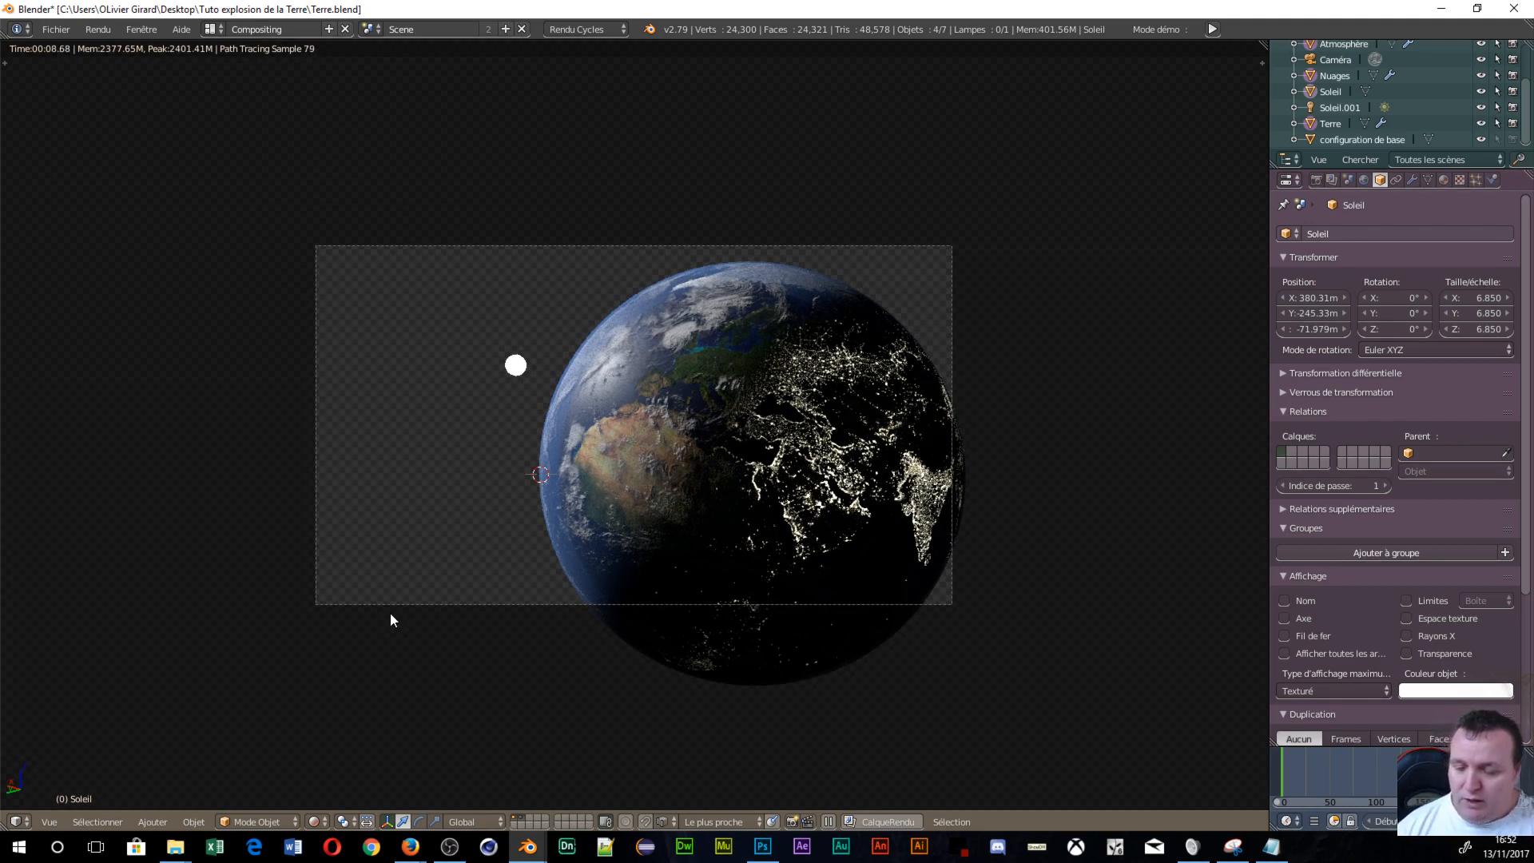
key("shift+z")
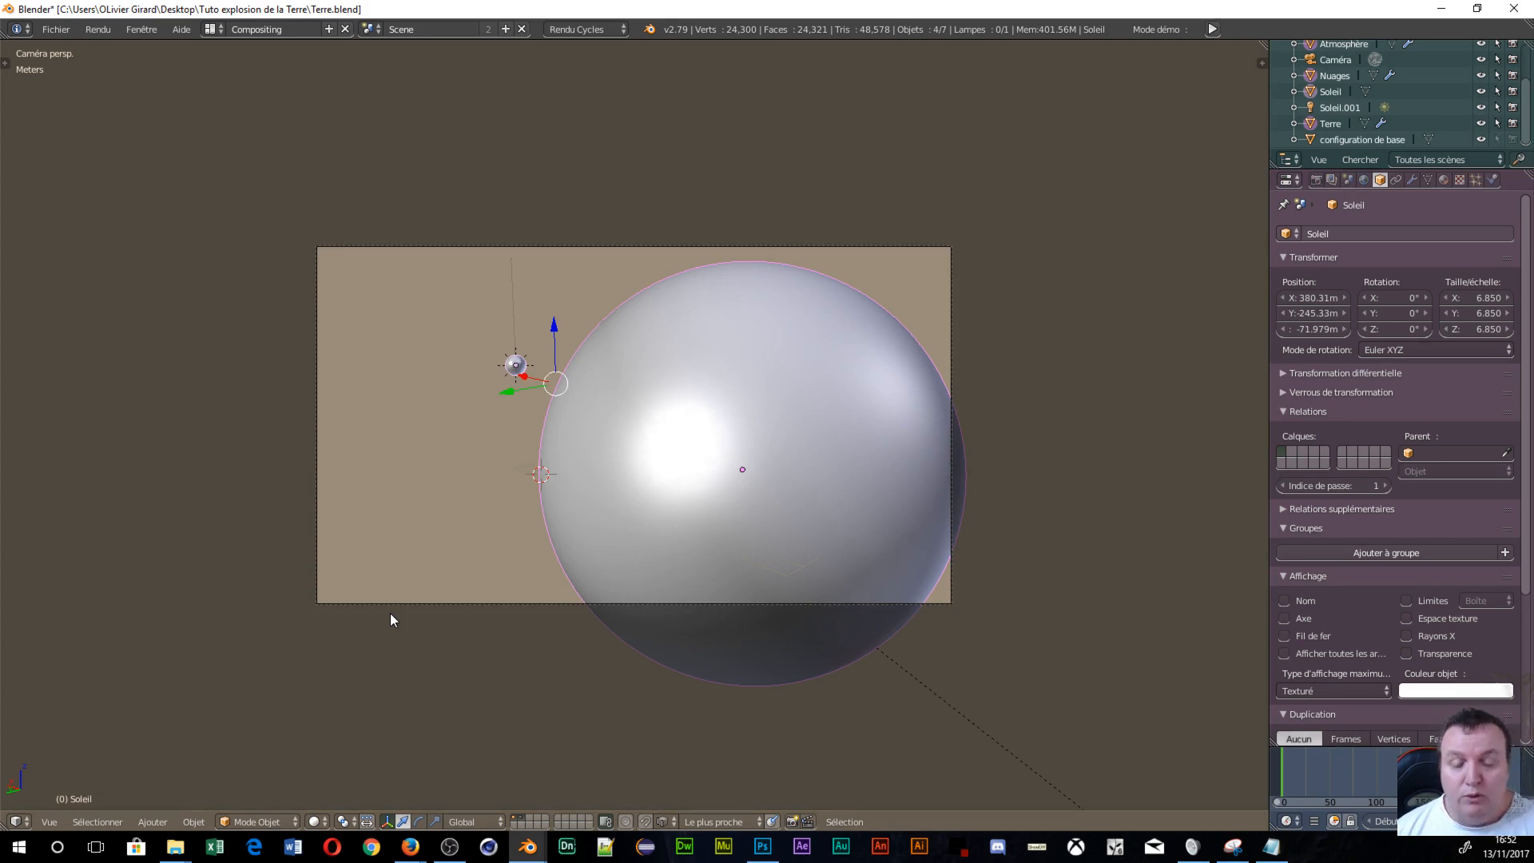
Select the Terre sphere beneath the atmosphere and cloud spheres, and snap the 3D cursor to the centre.
right_click(714, 451)
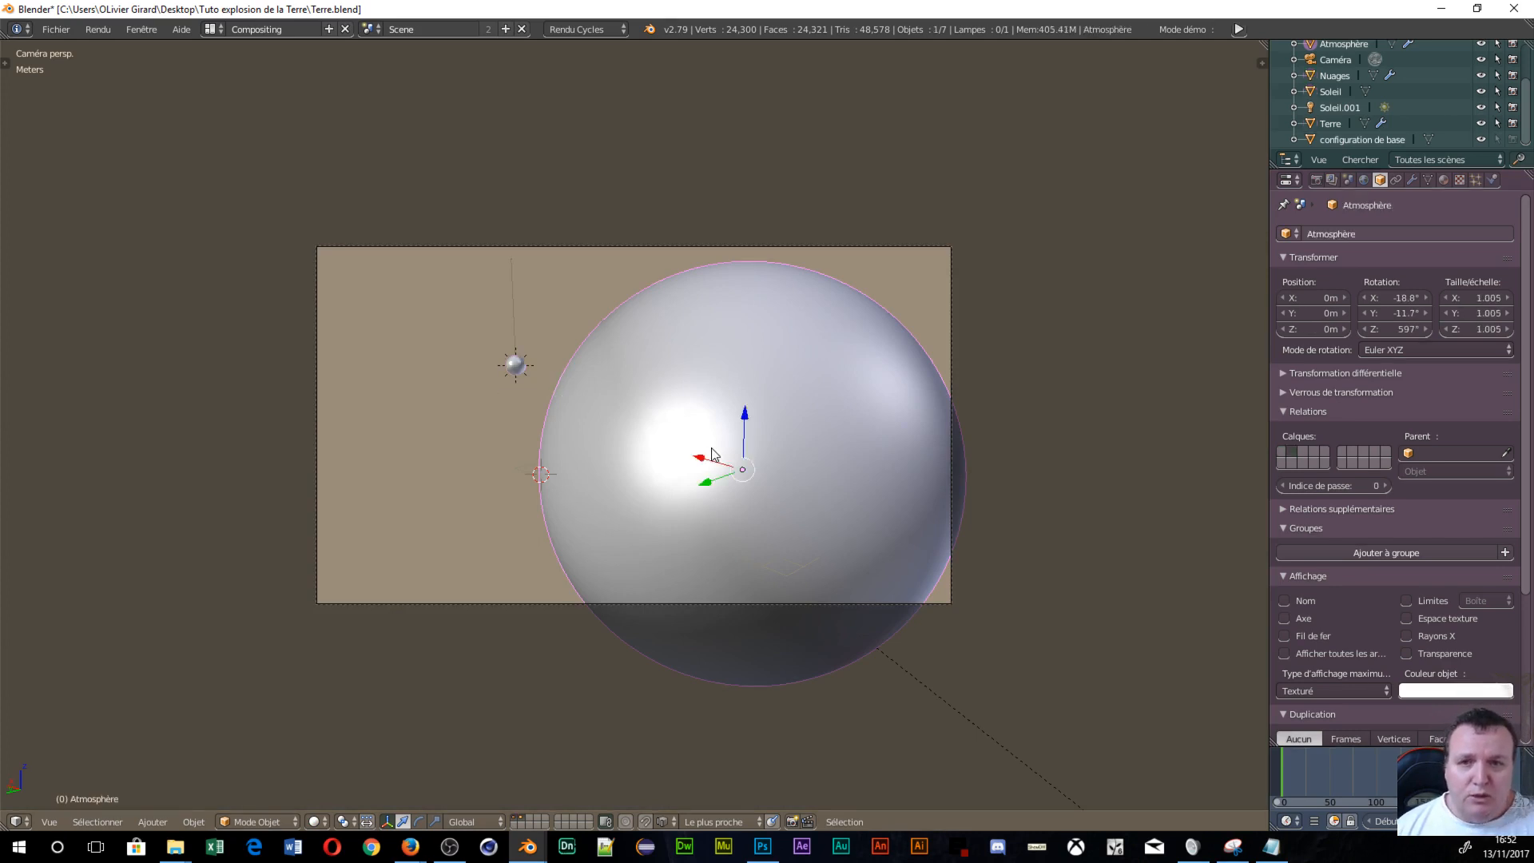
right_click(714, 451)
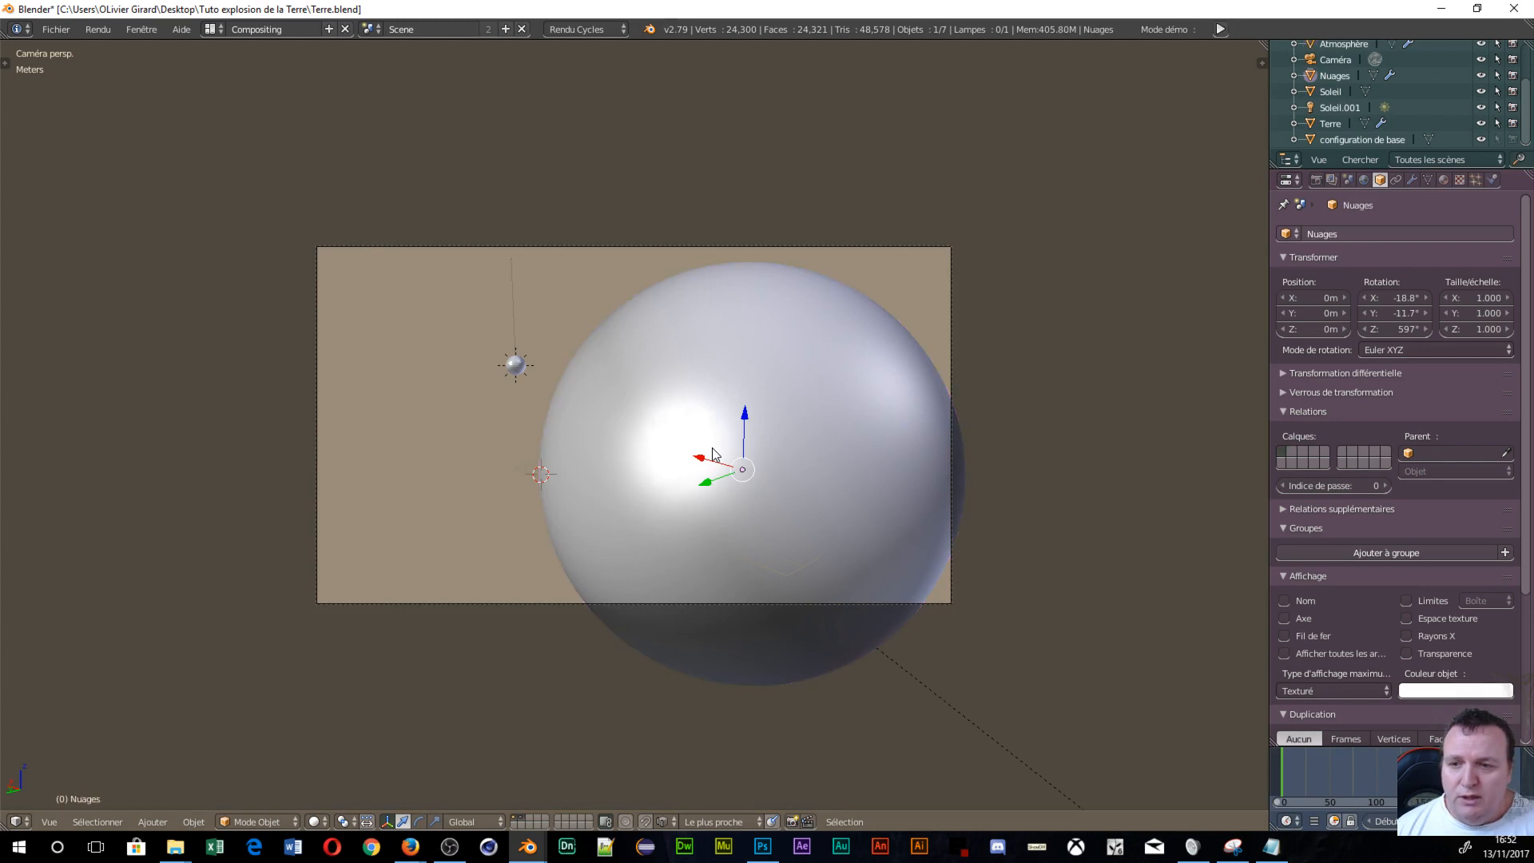
right_click(714, 452)
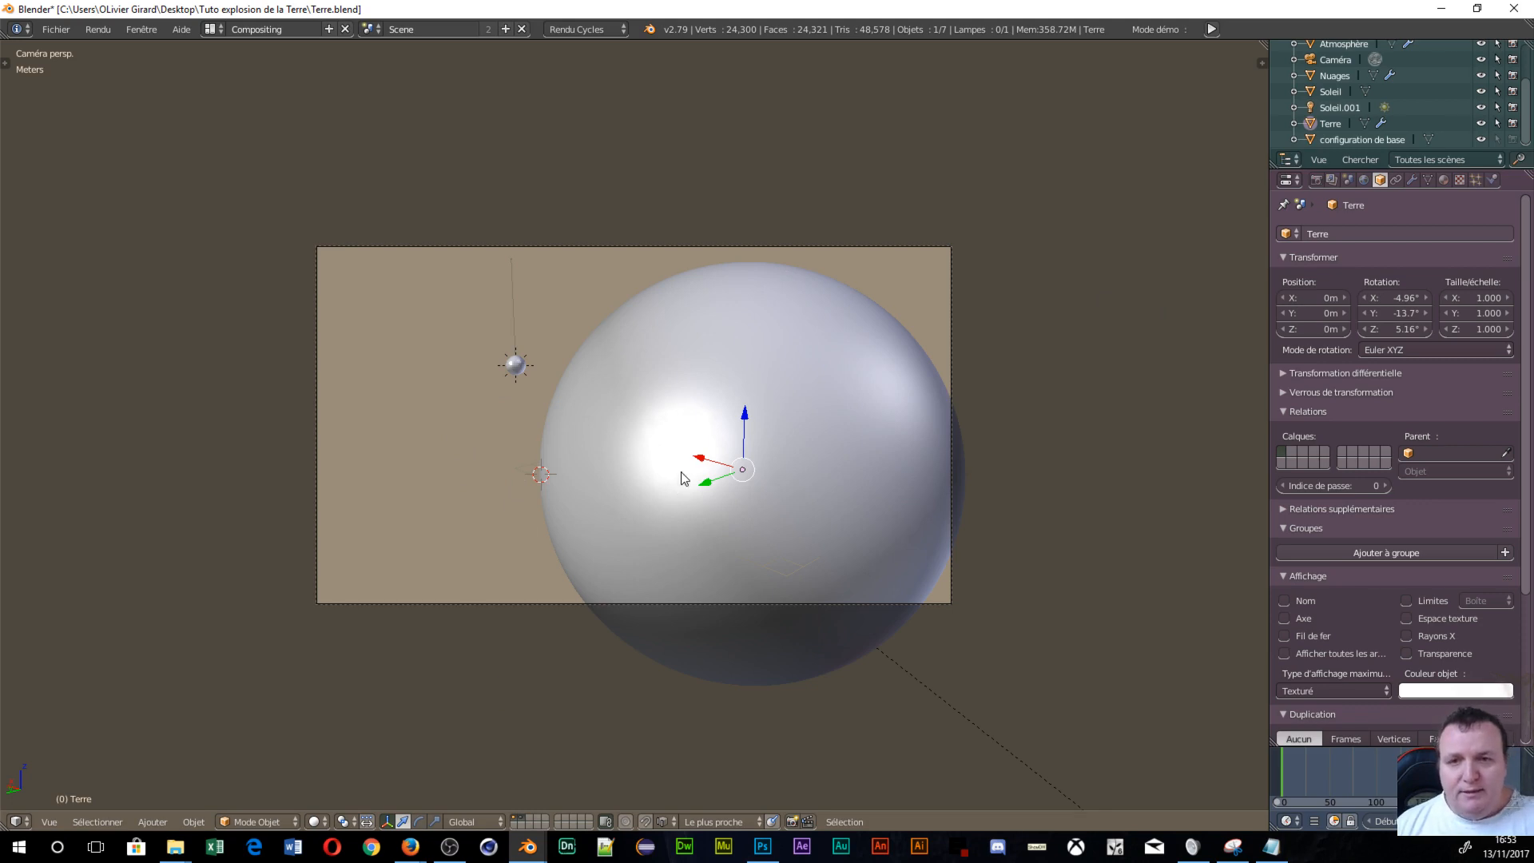
key("shift+s")
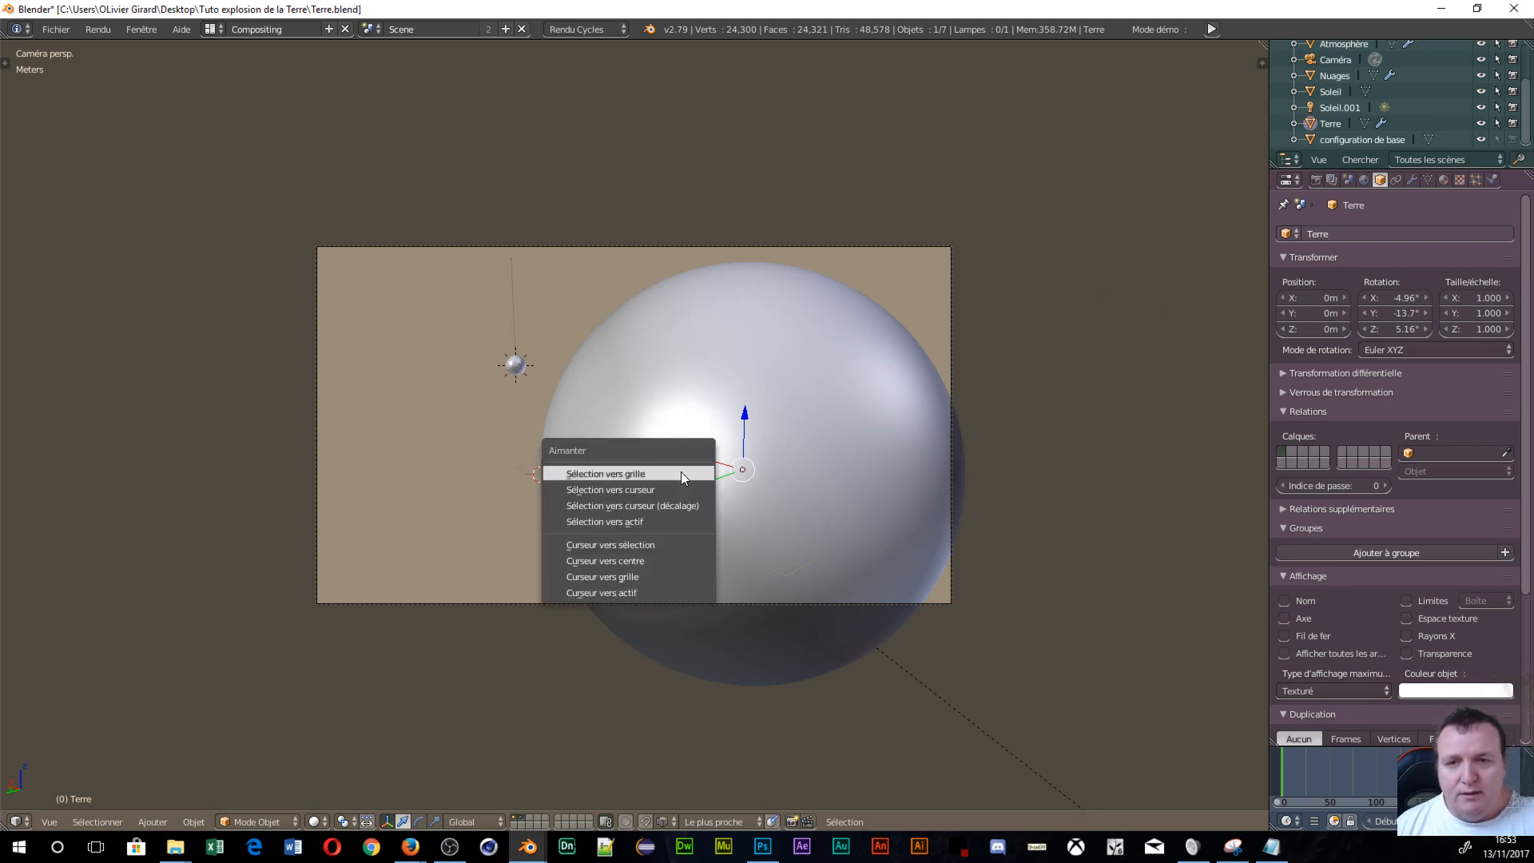
left_click(644, 560)
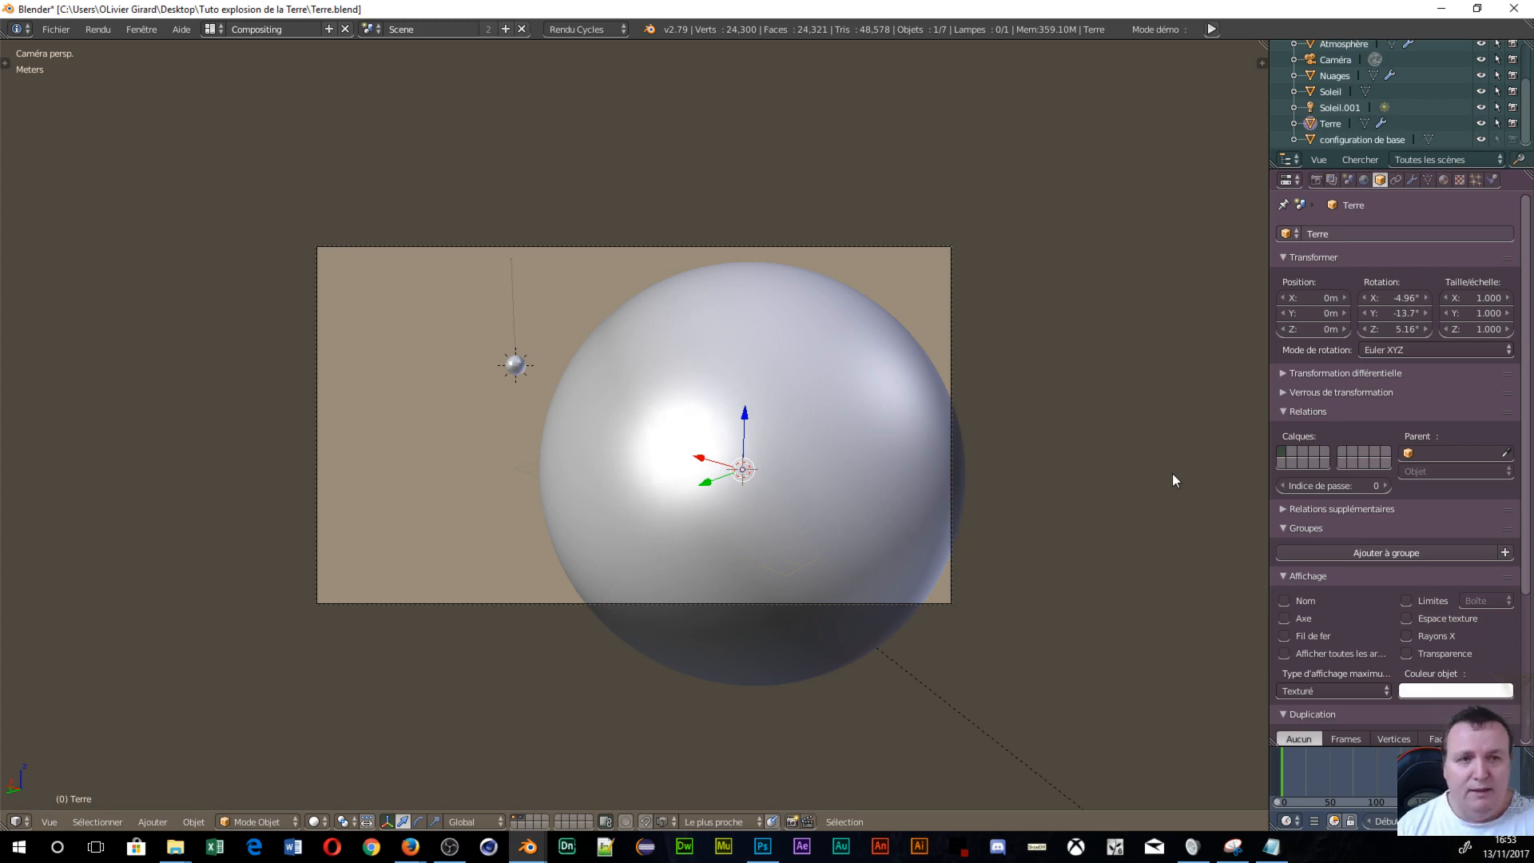
Show the 3D view's properties region and start the Screencast Keys display.
key("n")
scroll(1182, 607, "down", 15)
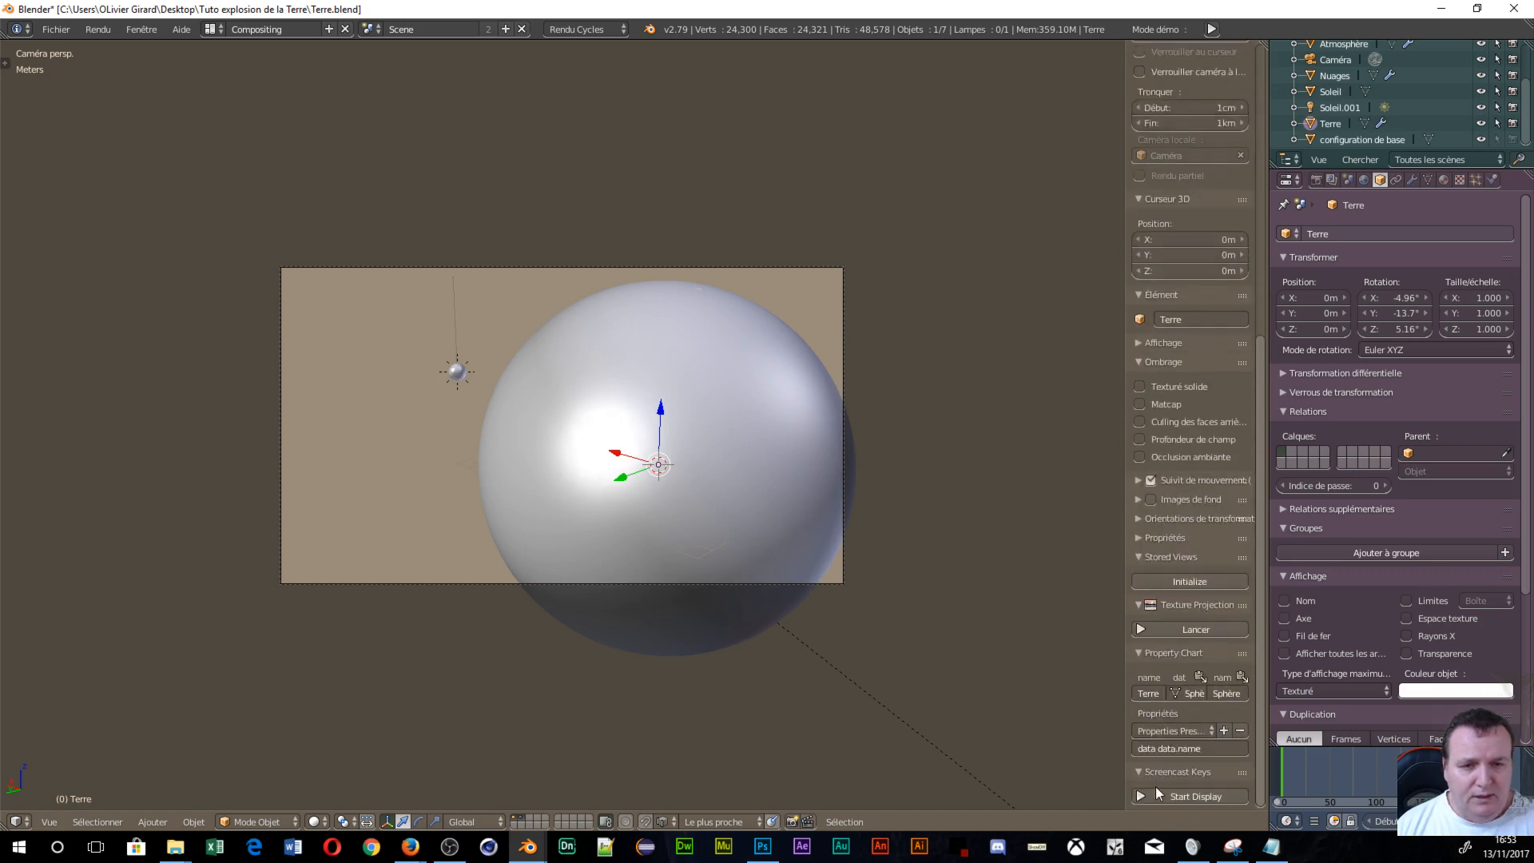
left_click(1163, 797)
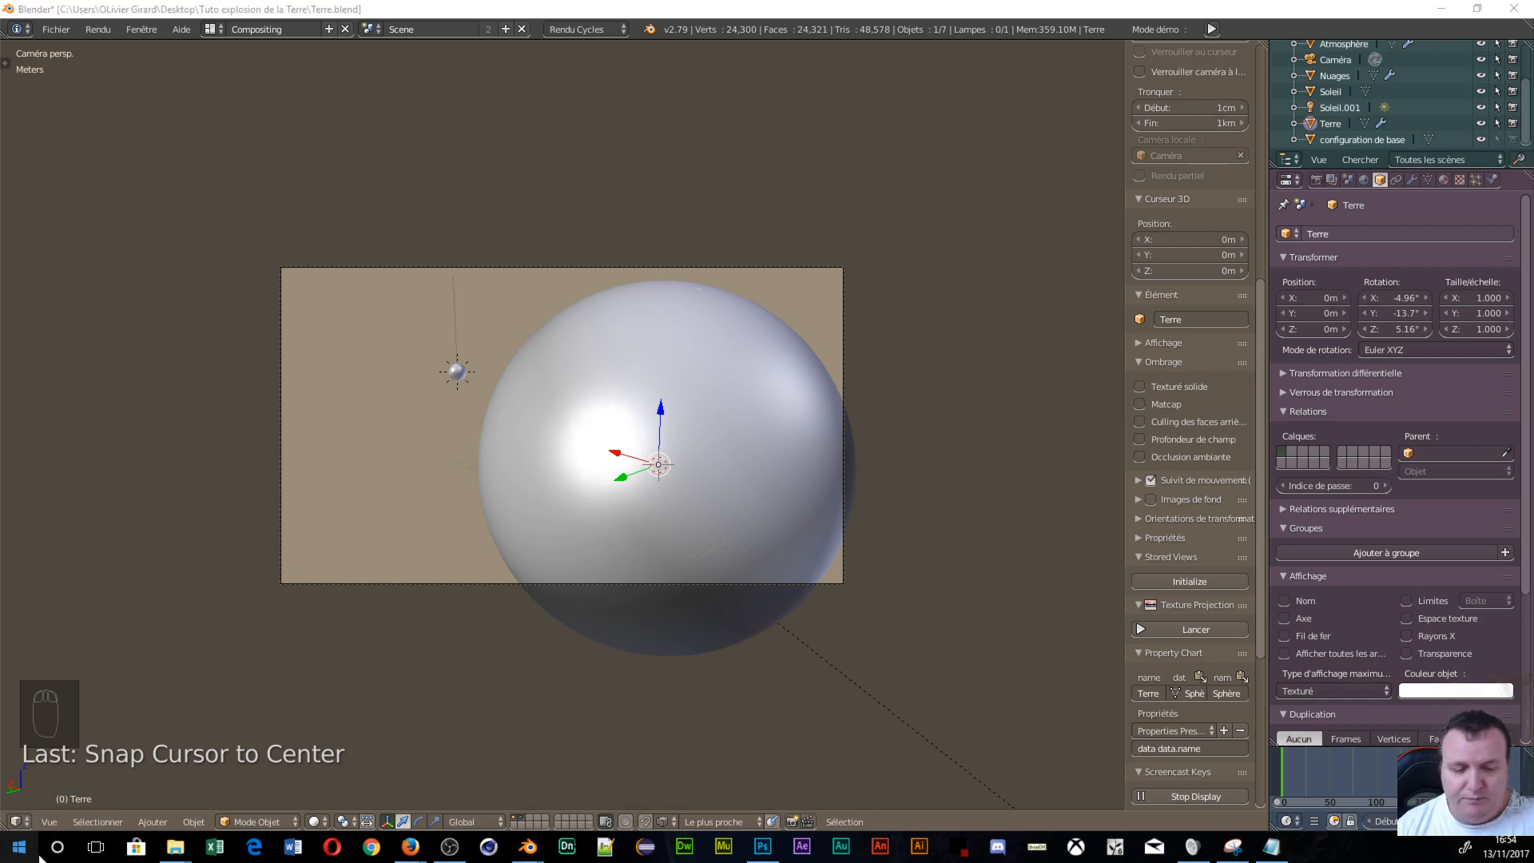
Switch to the Windows calculator, compute 1 ÷ 6, and close it to return to Blender.
key("Return")
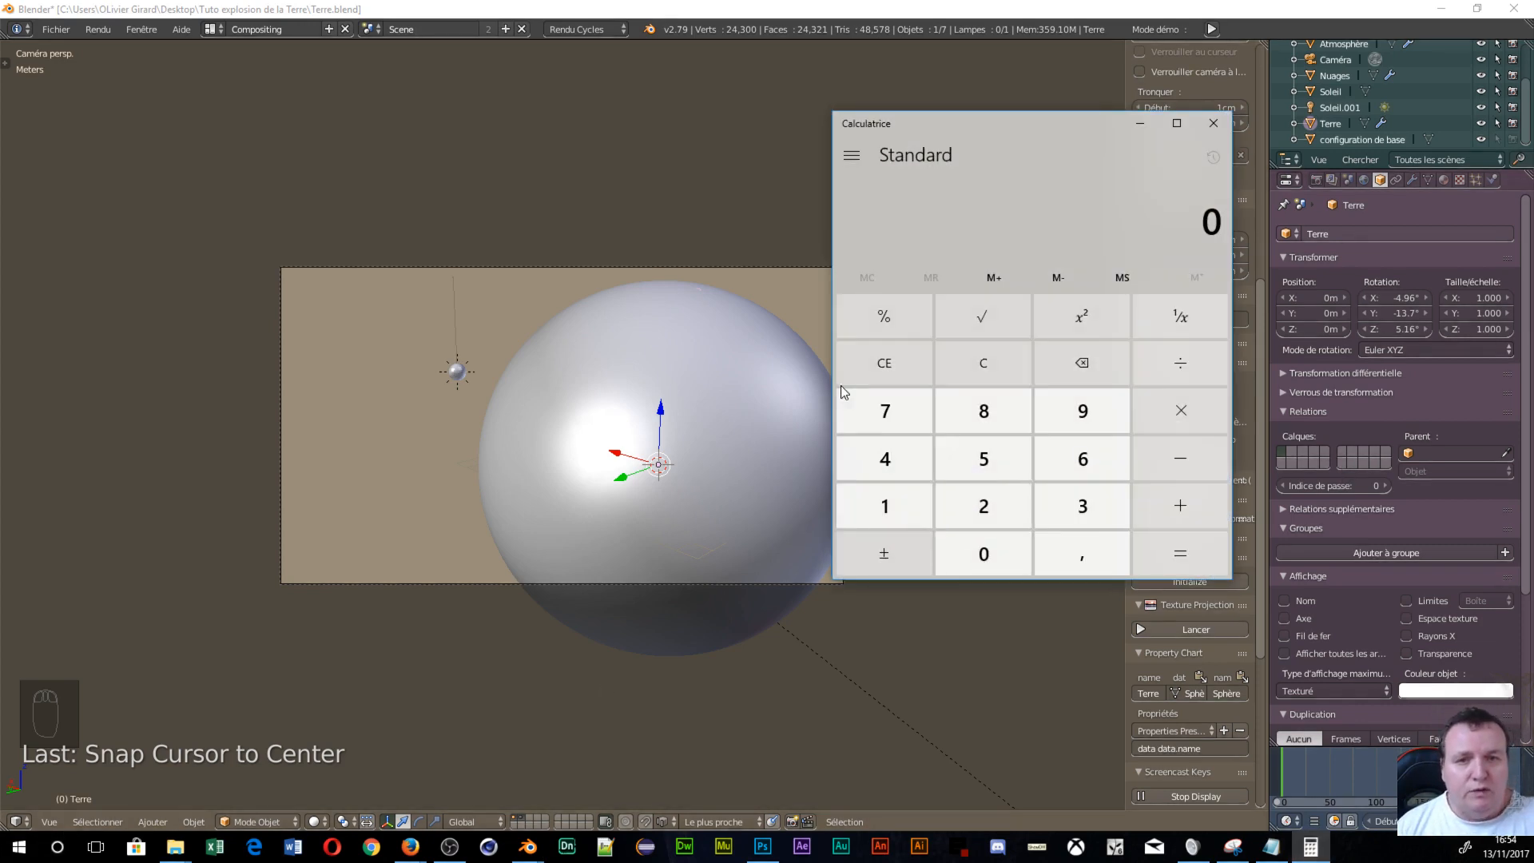
left_click(879, 512)
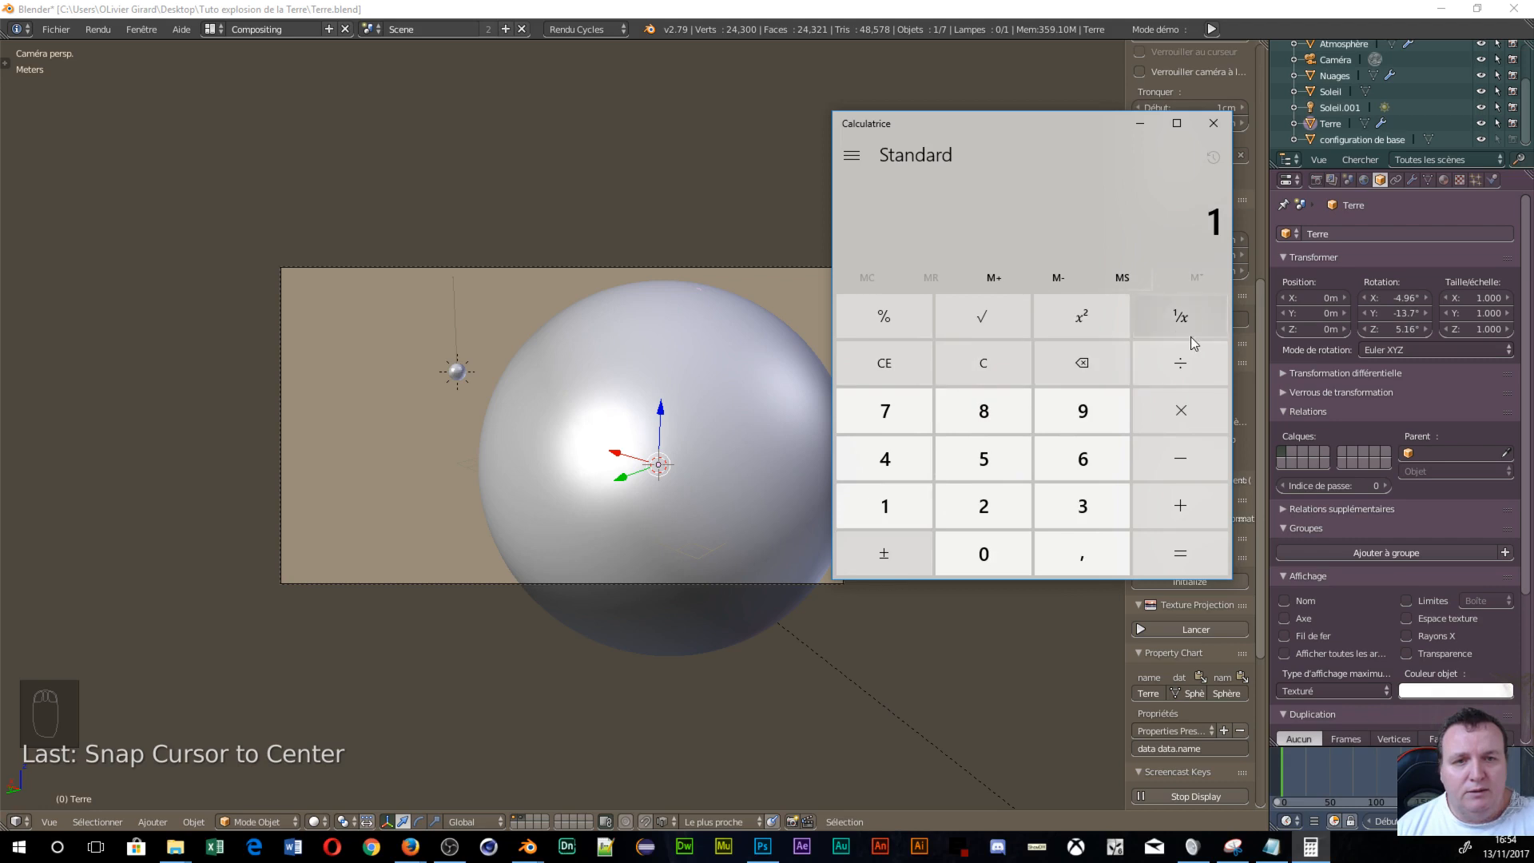
left_click(1181, 361)
left_click(1104, 445)
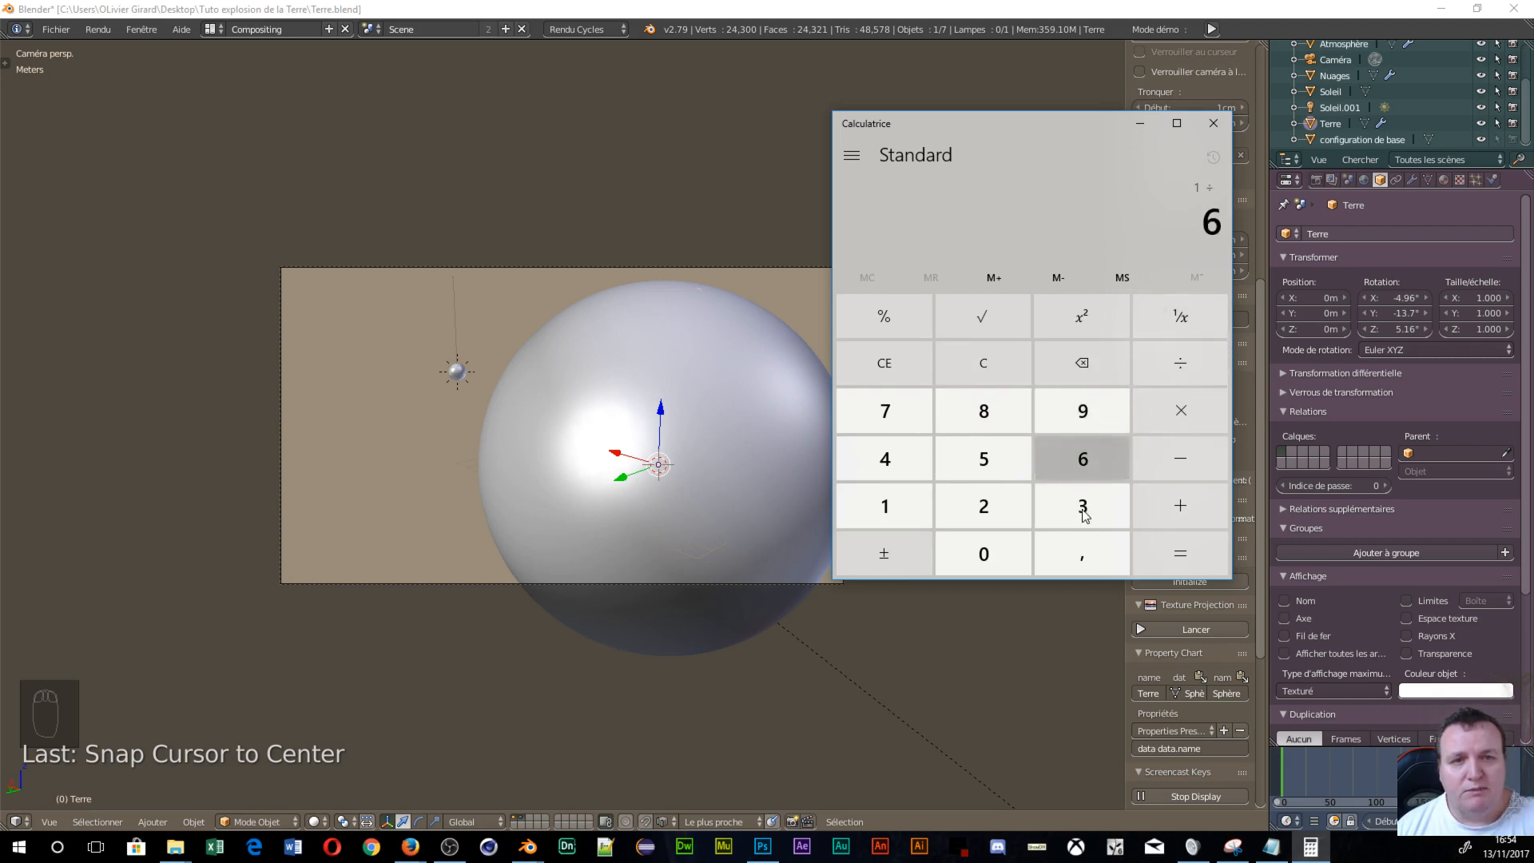
left_click(1174, 564)
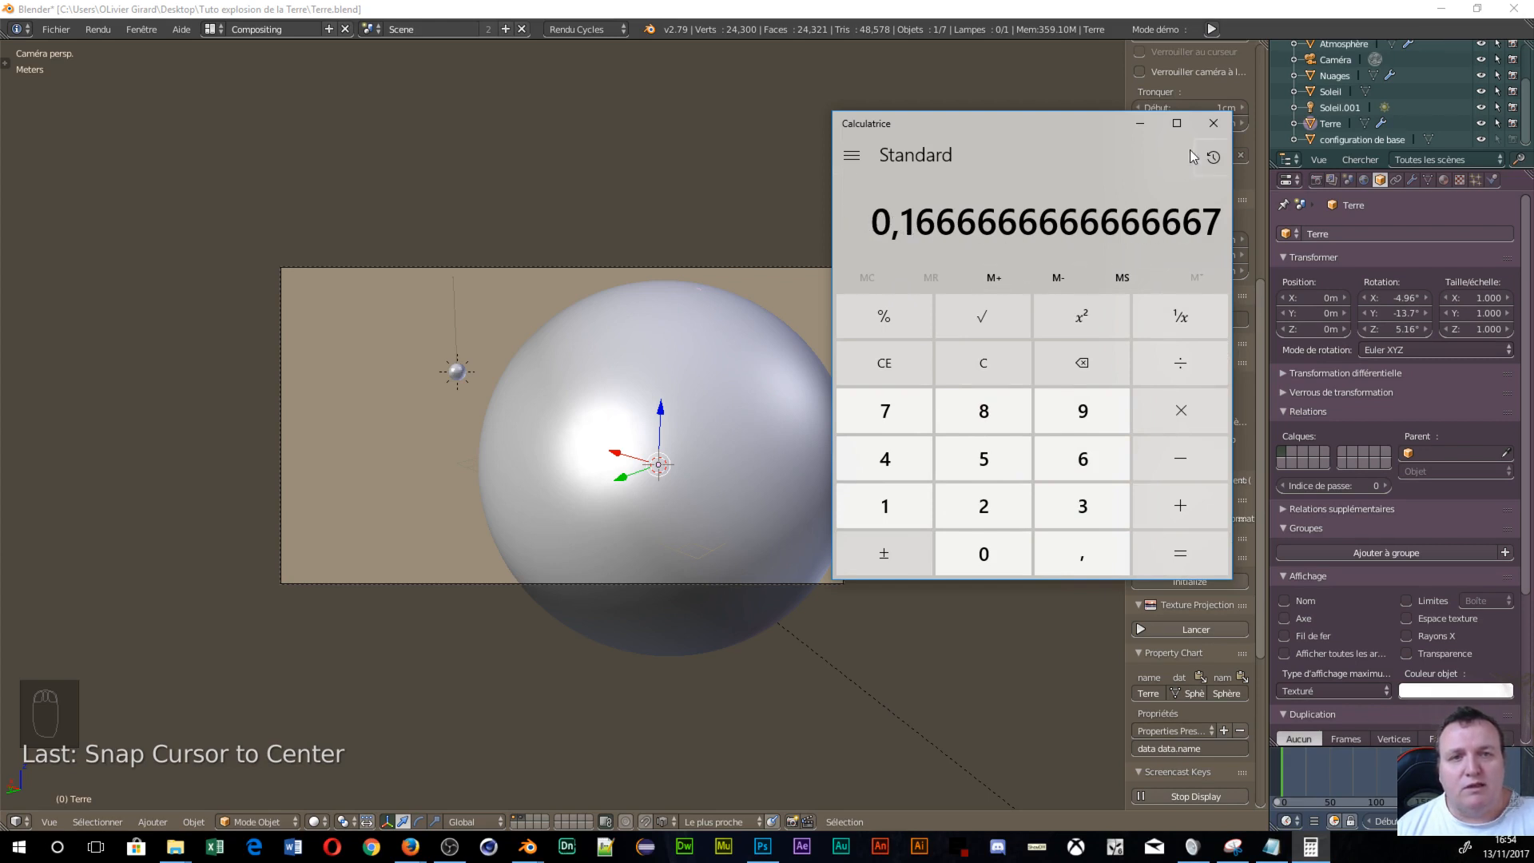
left_click(1212, 123)
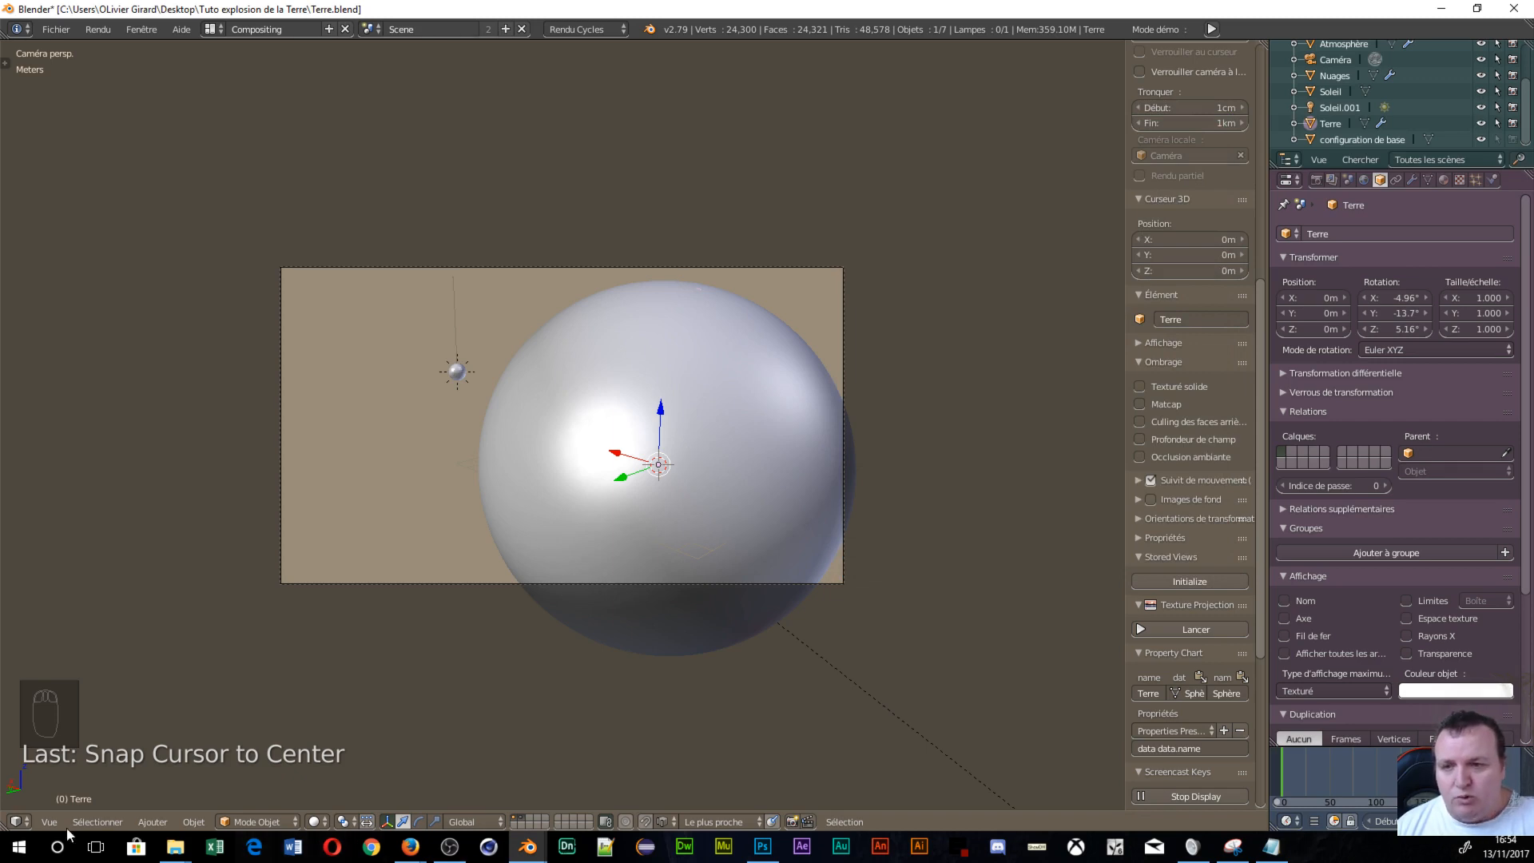
Duplicate the Terre sphere in place and scale the copy by 0.1666667.
key("shift+d")
right_click(647, 436)
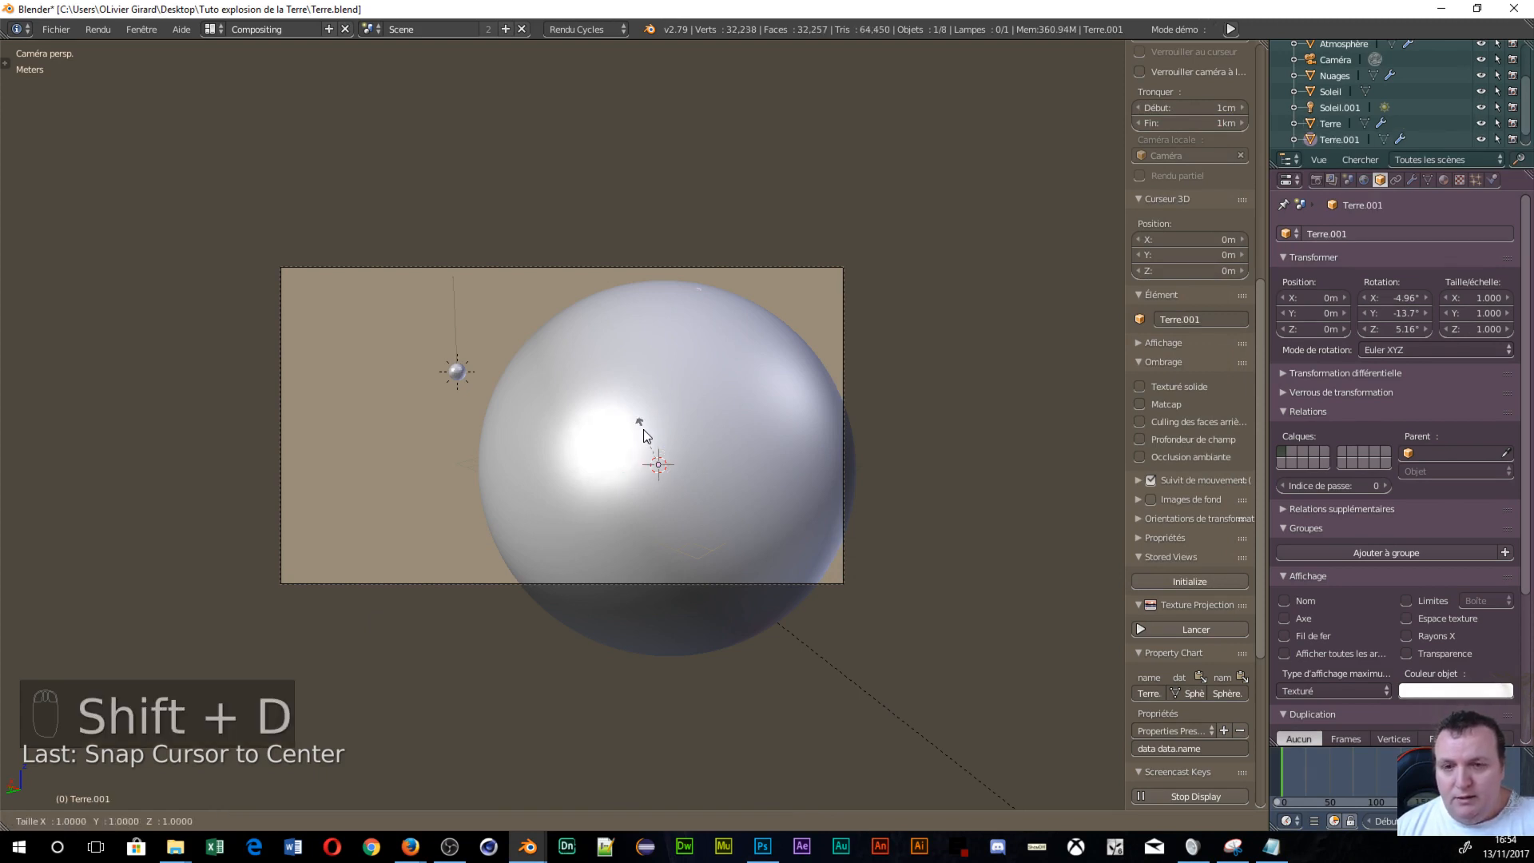
type("s0.166")
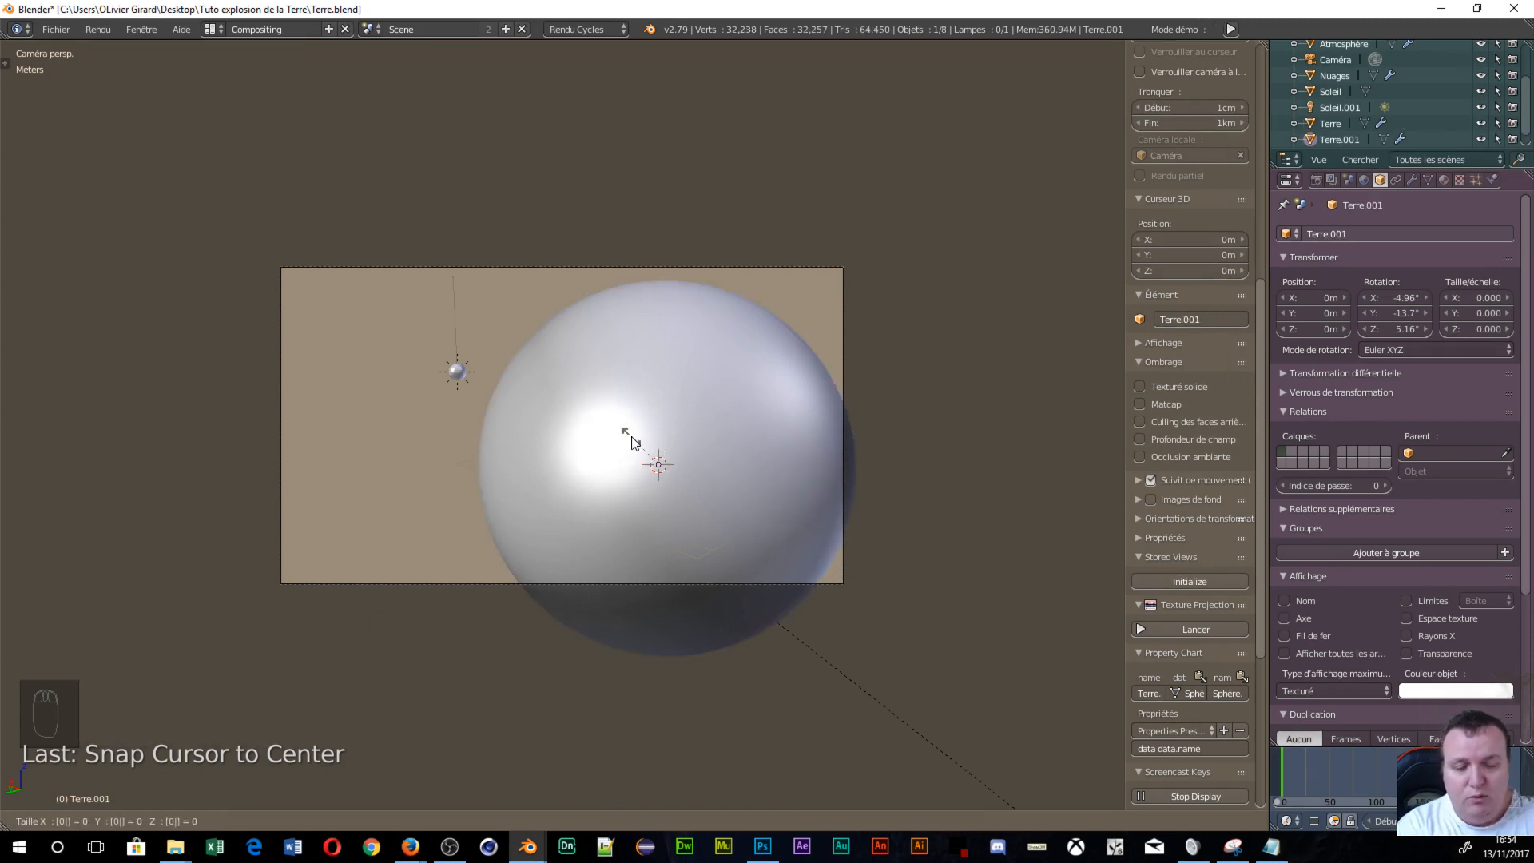
type("6667")
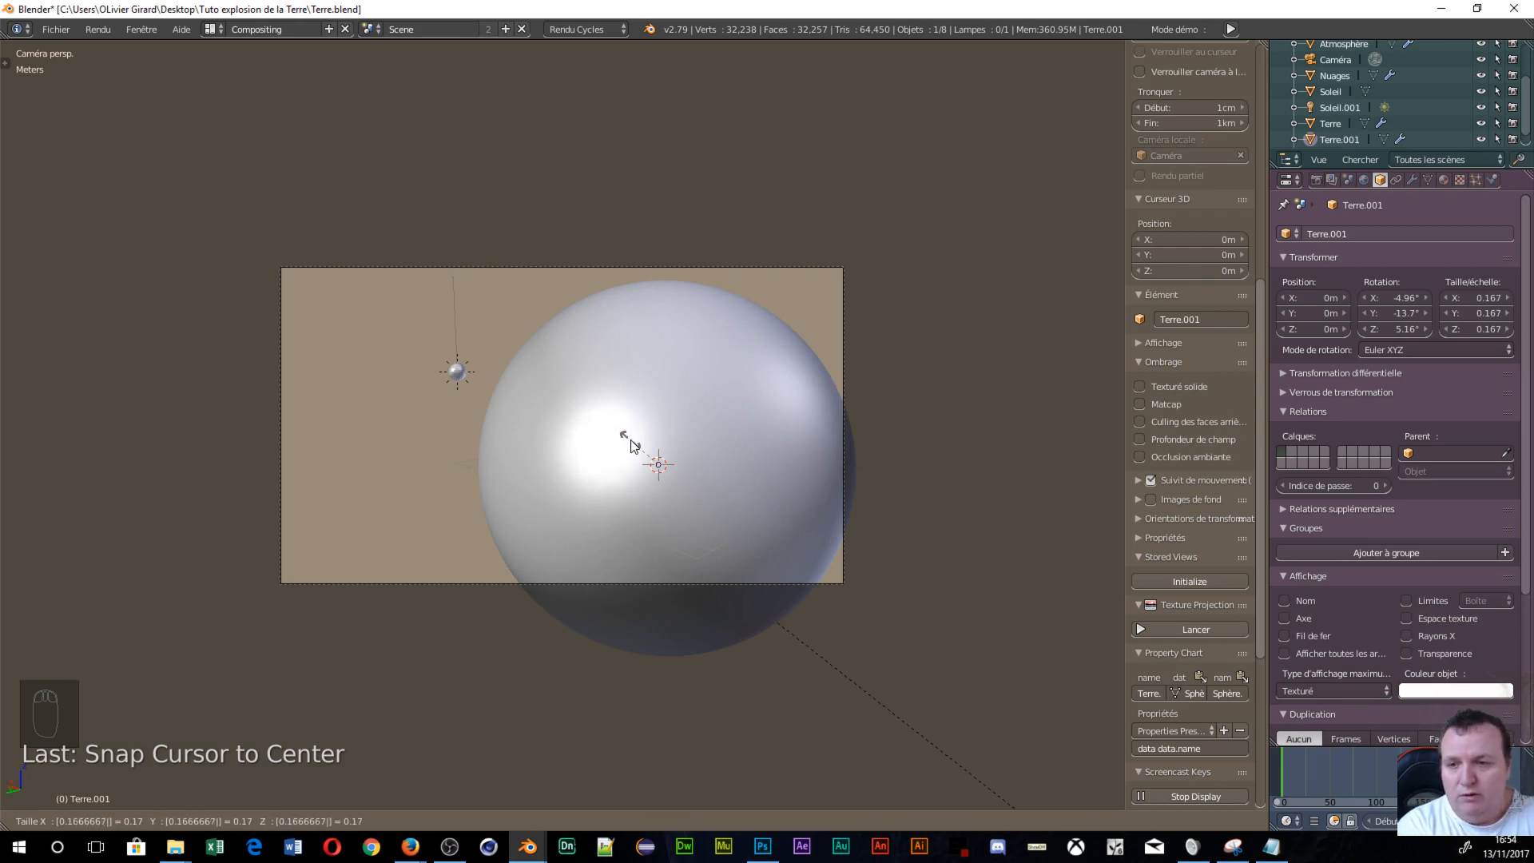
key("Return")
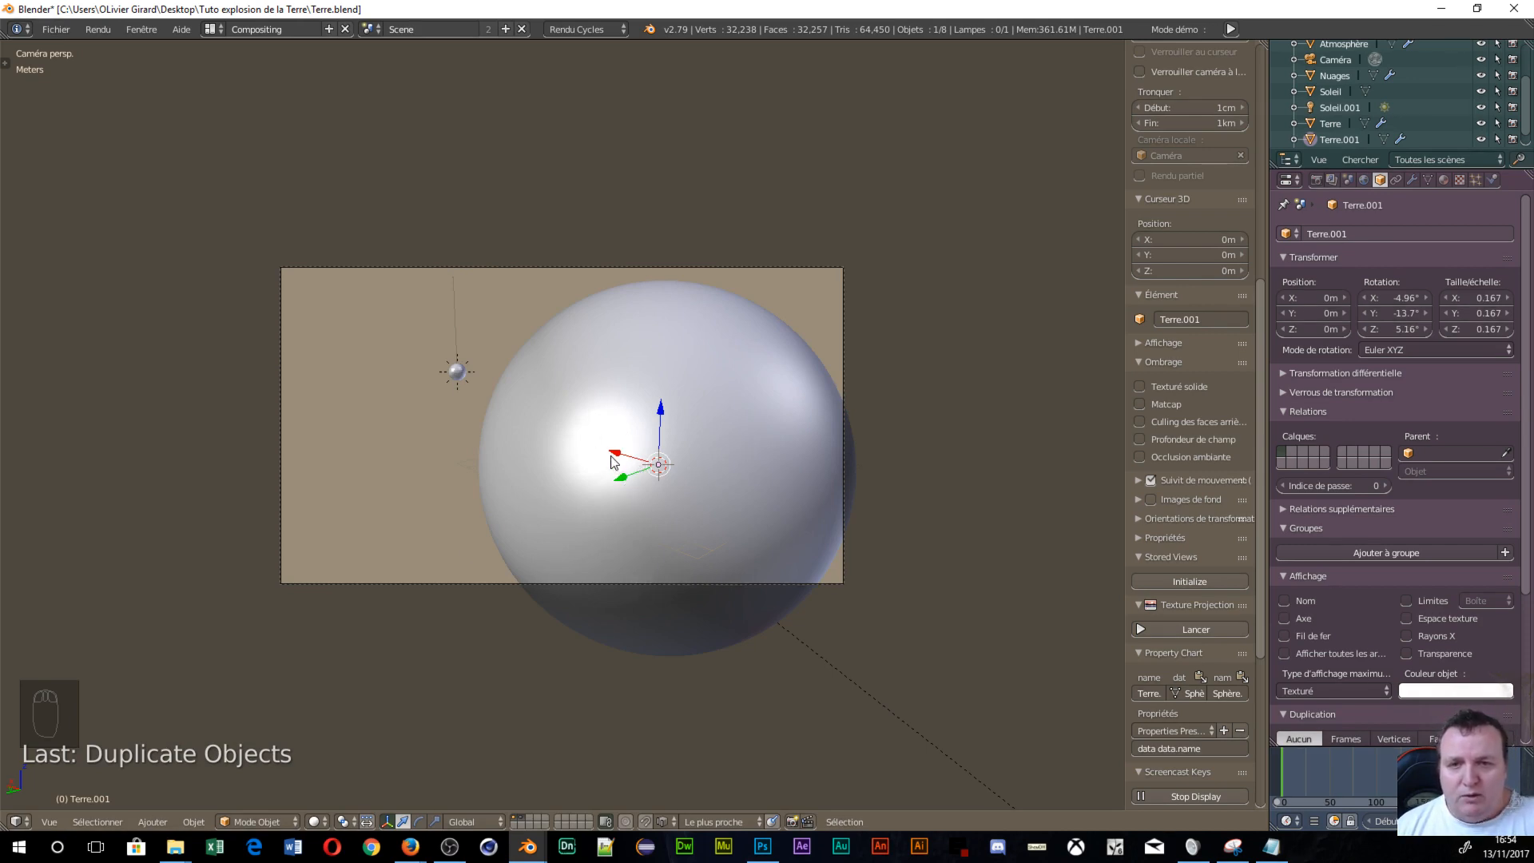
Move the small sphere clear of the Earth to about X 27.5 m, Y 28.3 m, placing it in top orthographic view.
left_click_drag(612, 461, 388, 395)
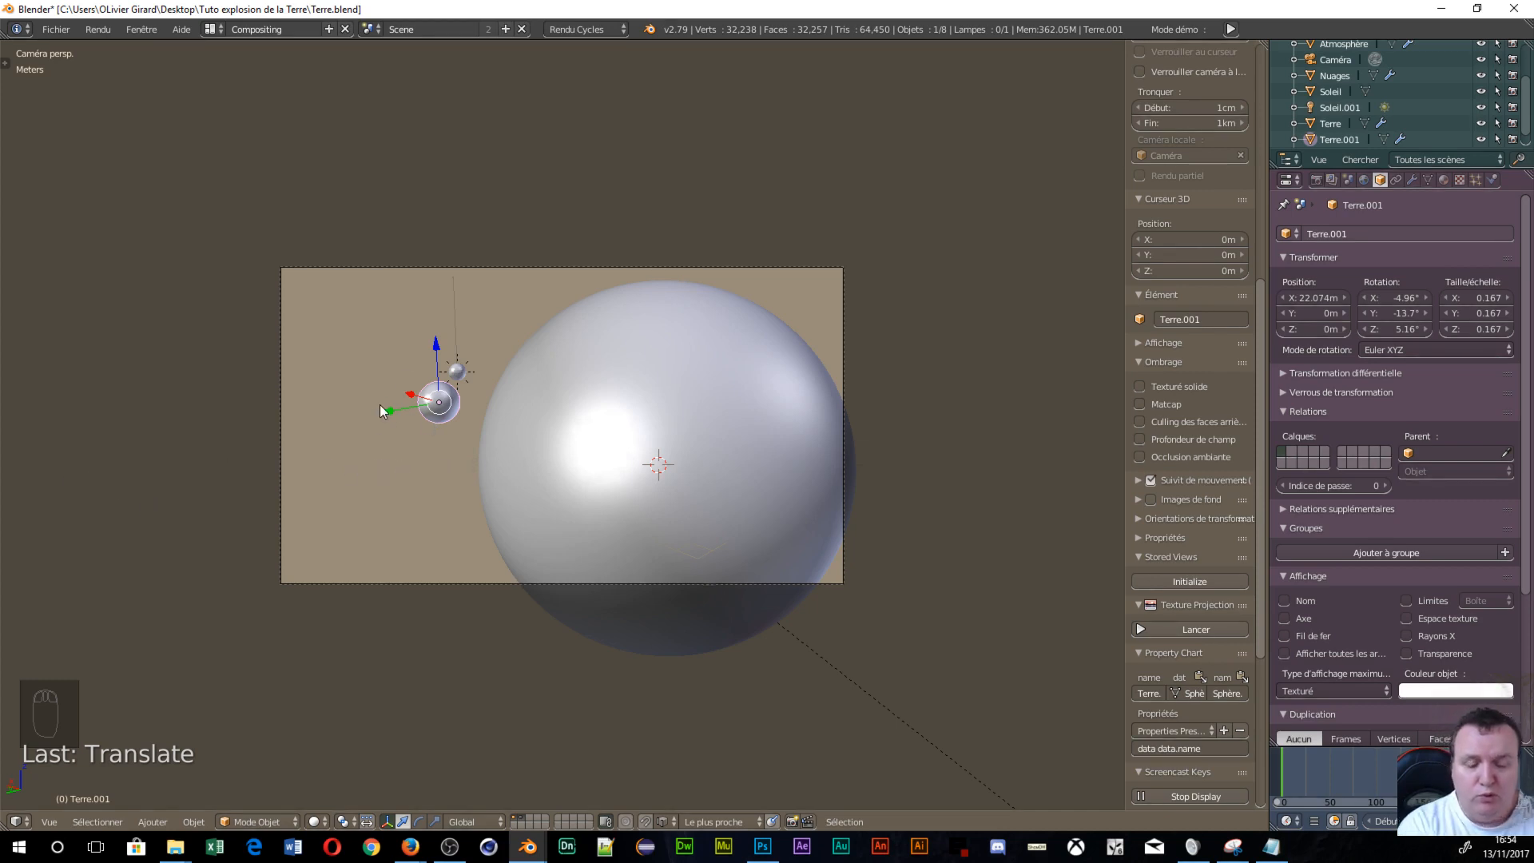
key("KP_7")
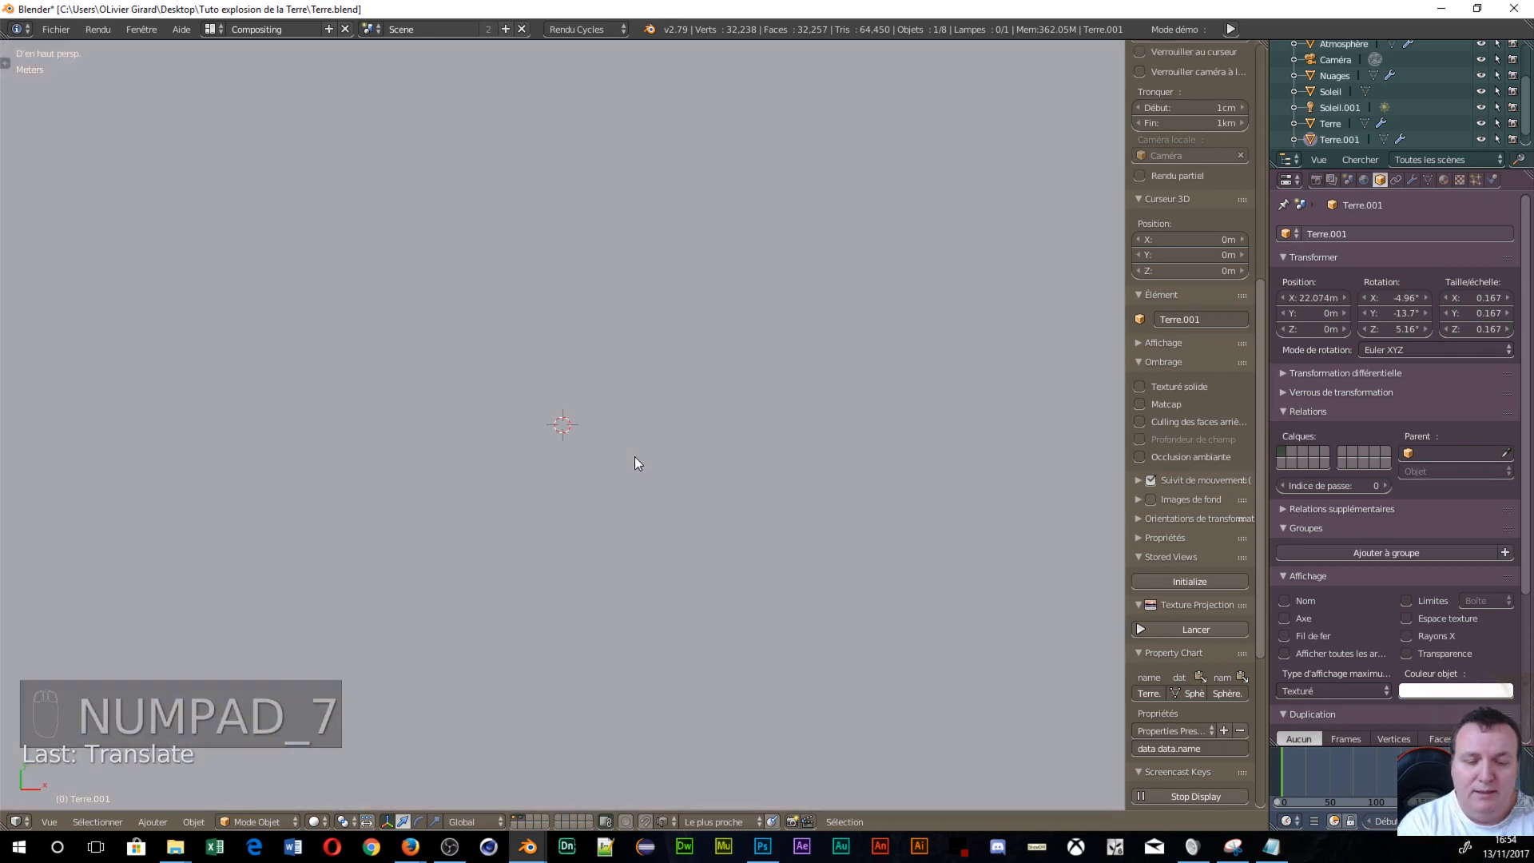
key("KP_5")
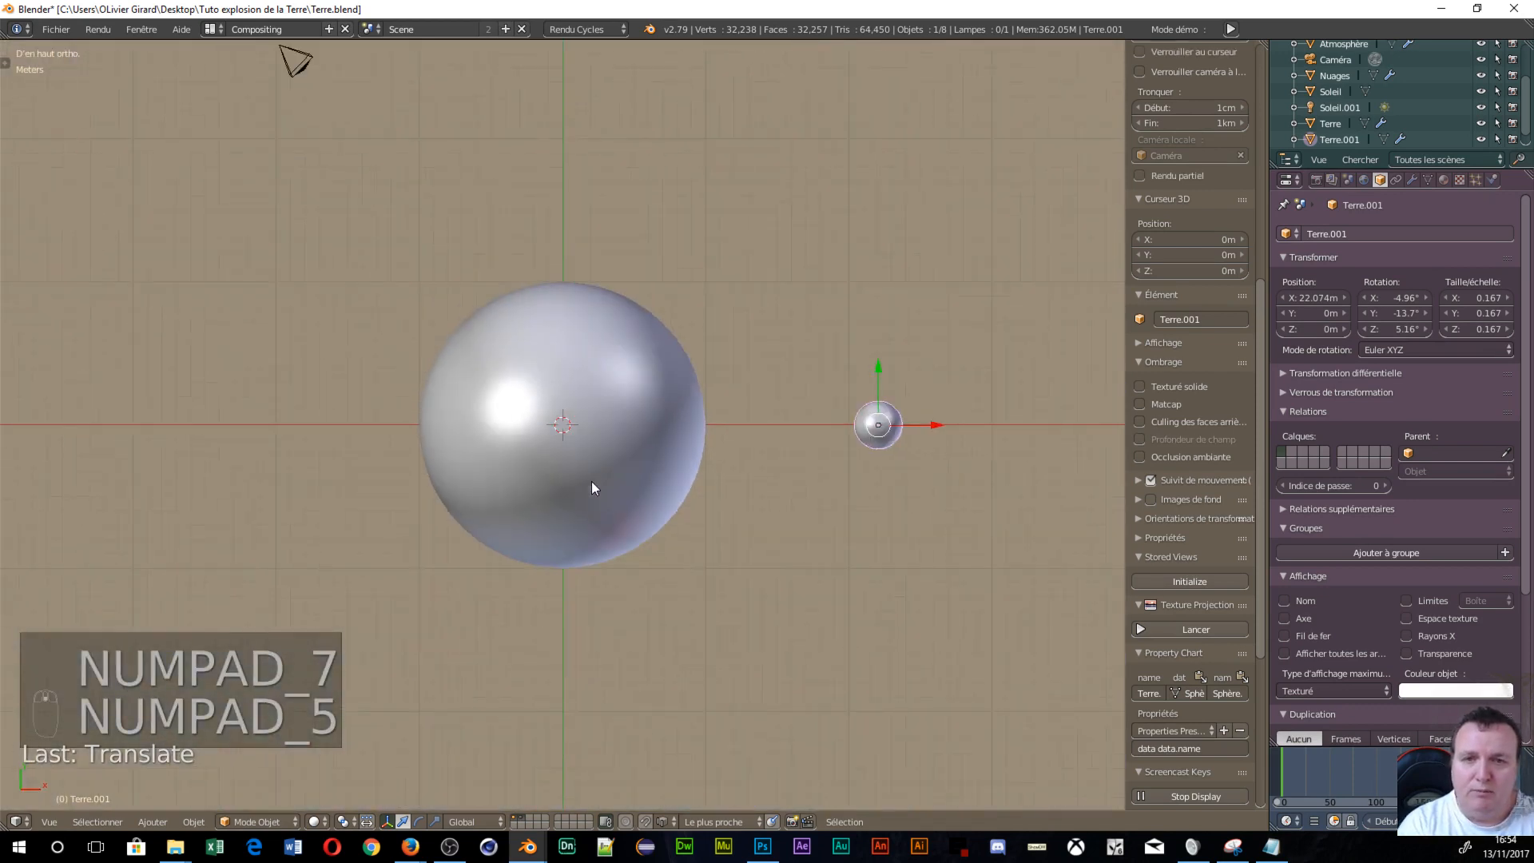
scroll(591, 481, "down", 4)
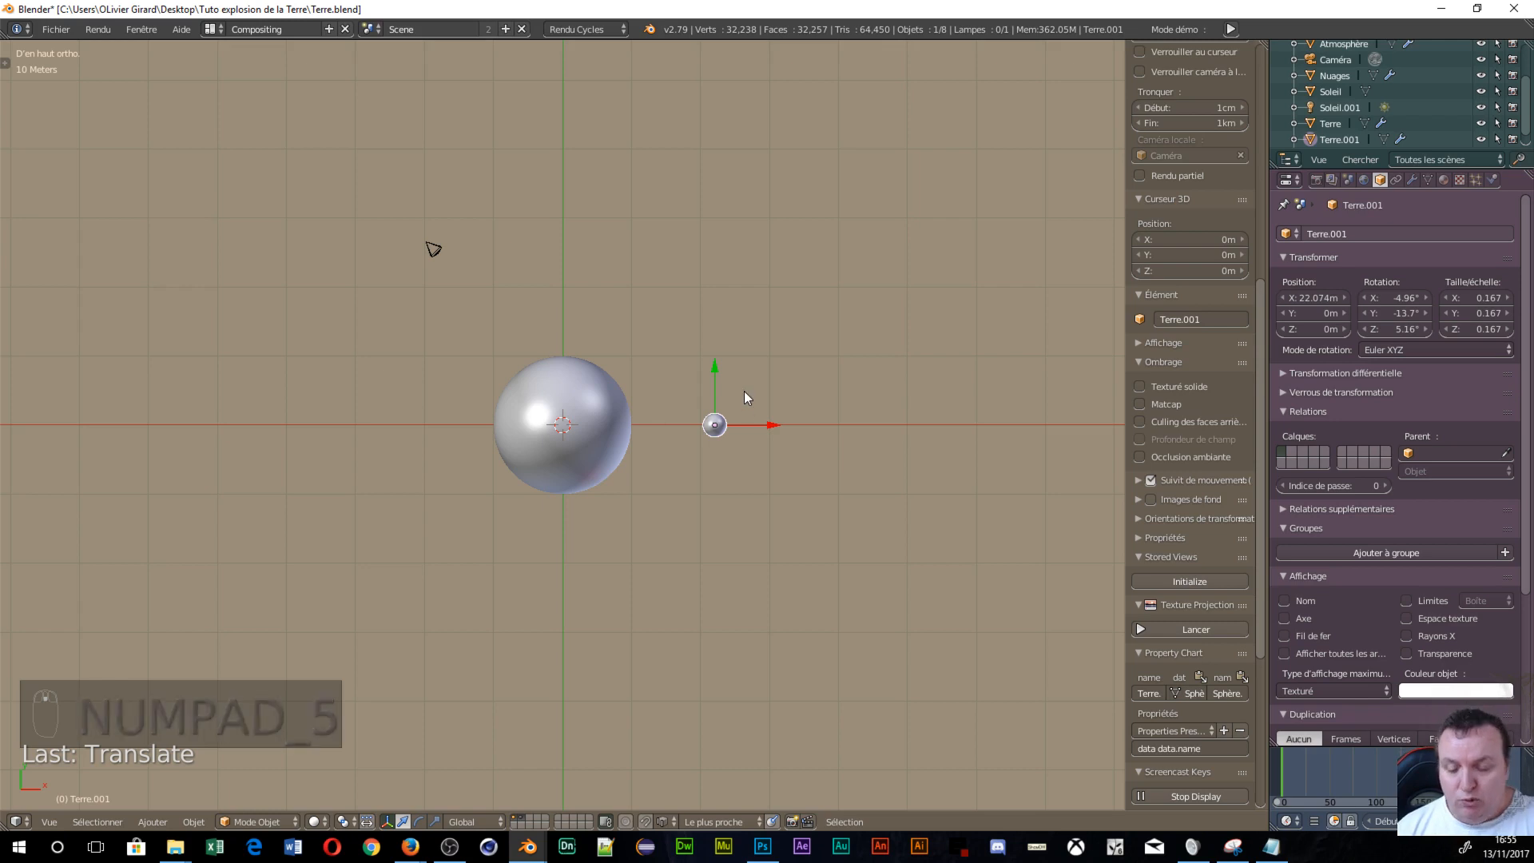
key("g")
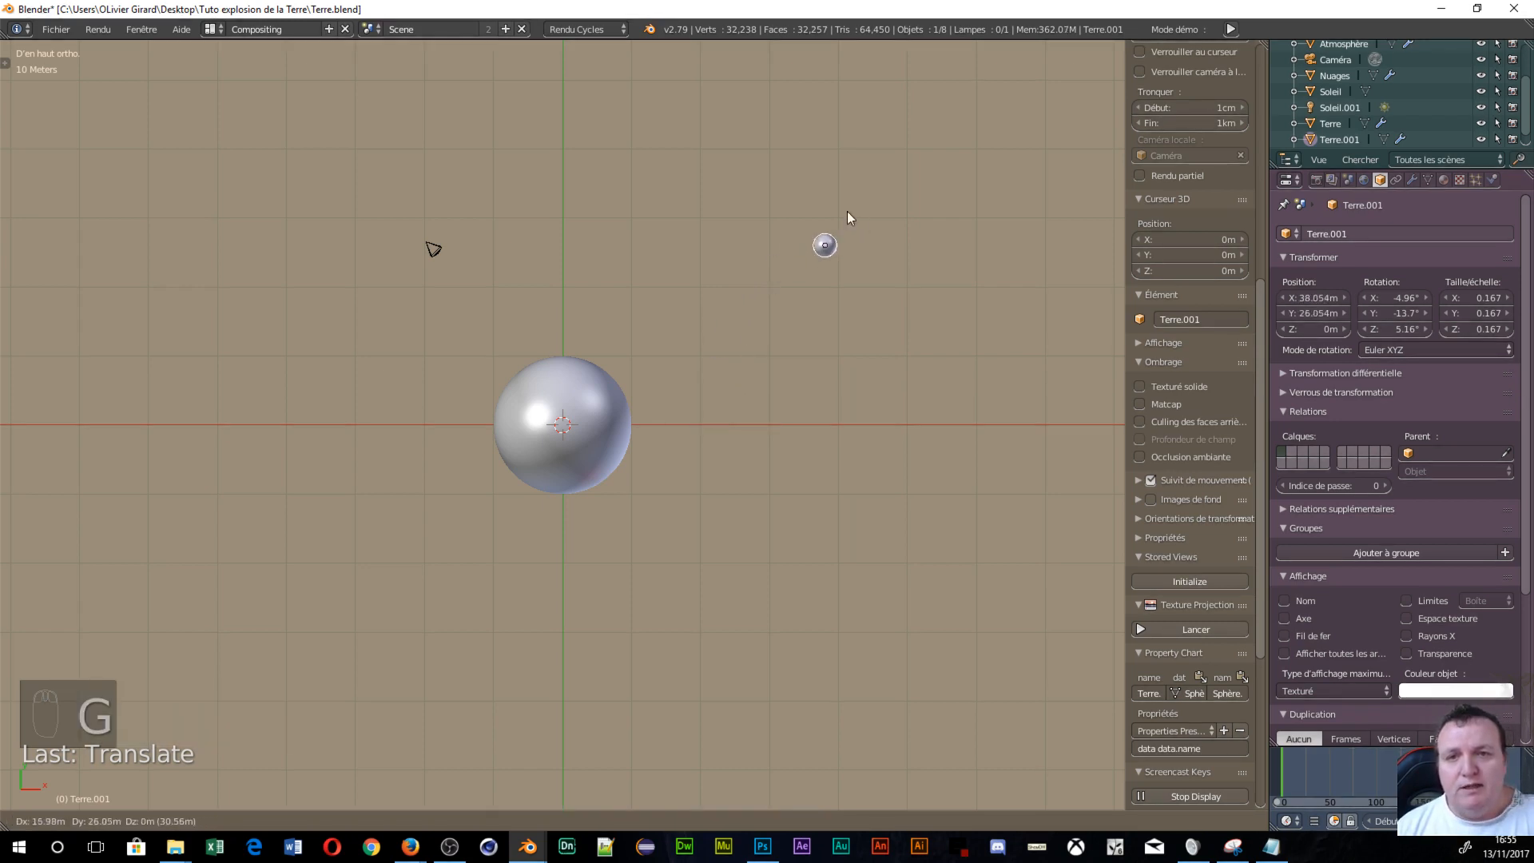
left_click(822, 190)
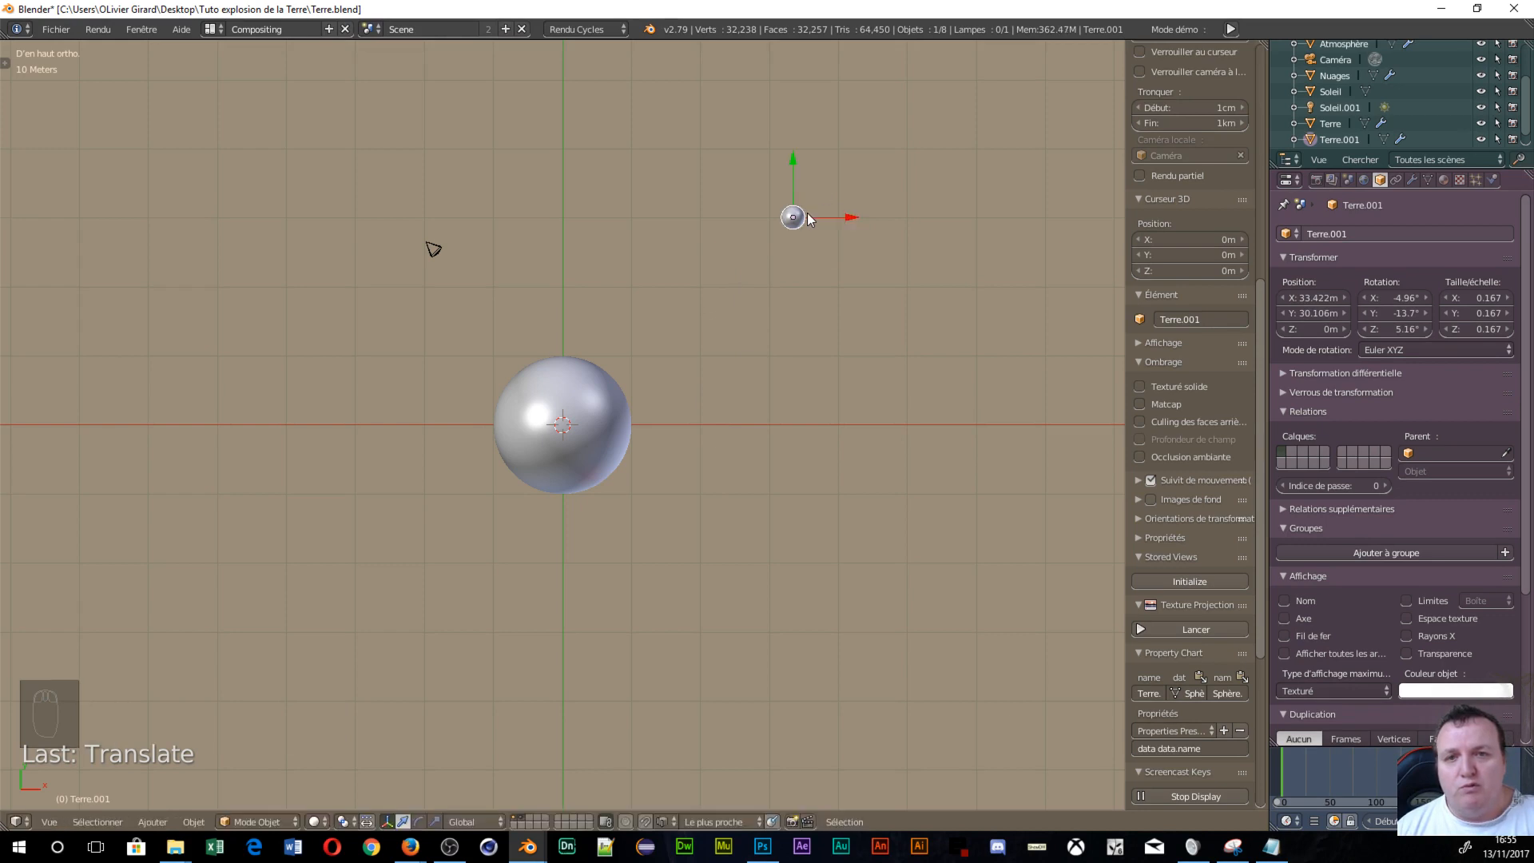
key("g")
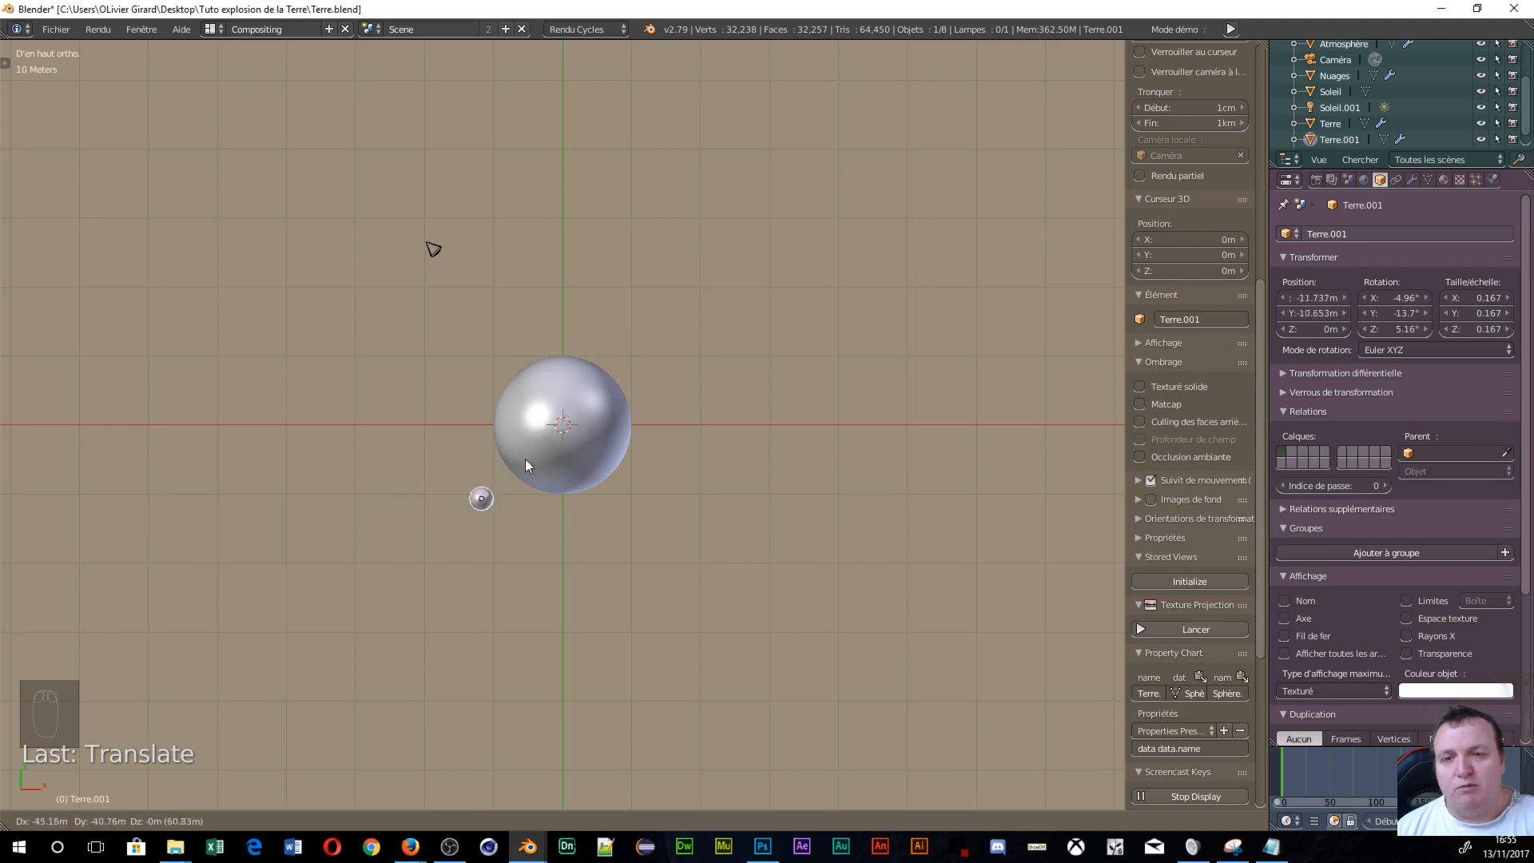
left_click(766, 211)
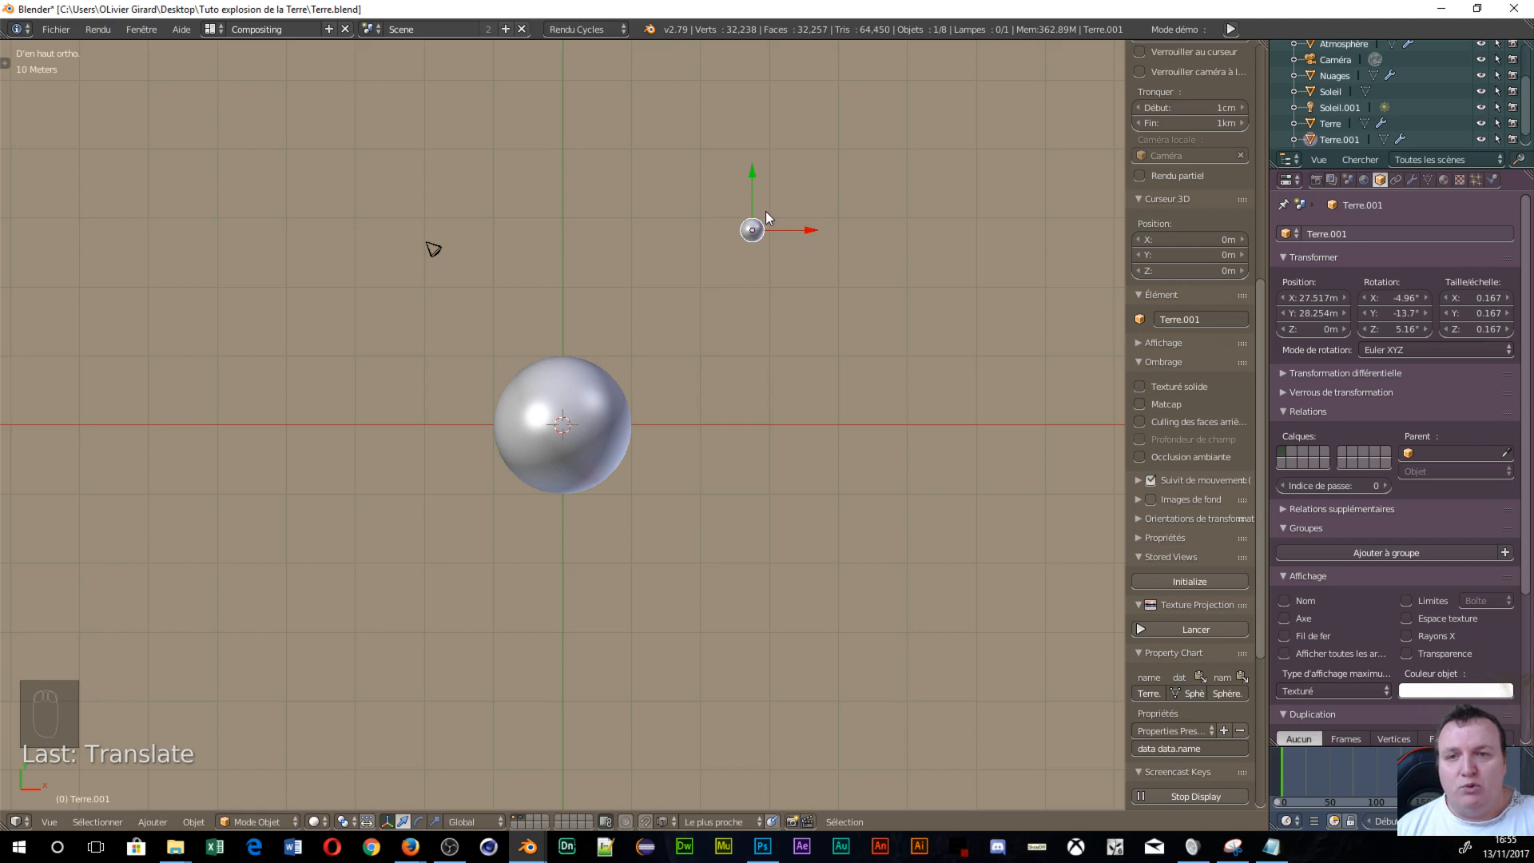
Split the 3D view into two side-by-side areas and change the one nearer the properties editor to a node editor.
scroll(798, 270, "up", 4)
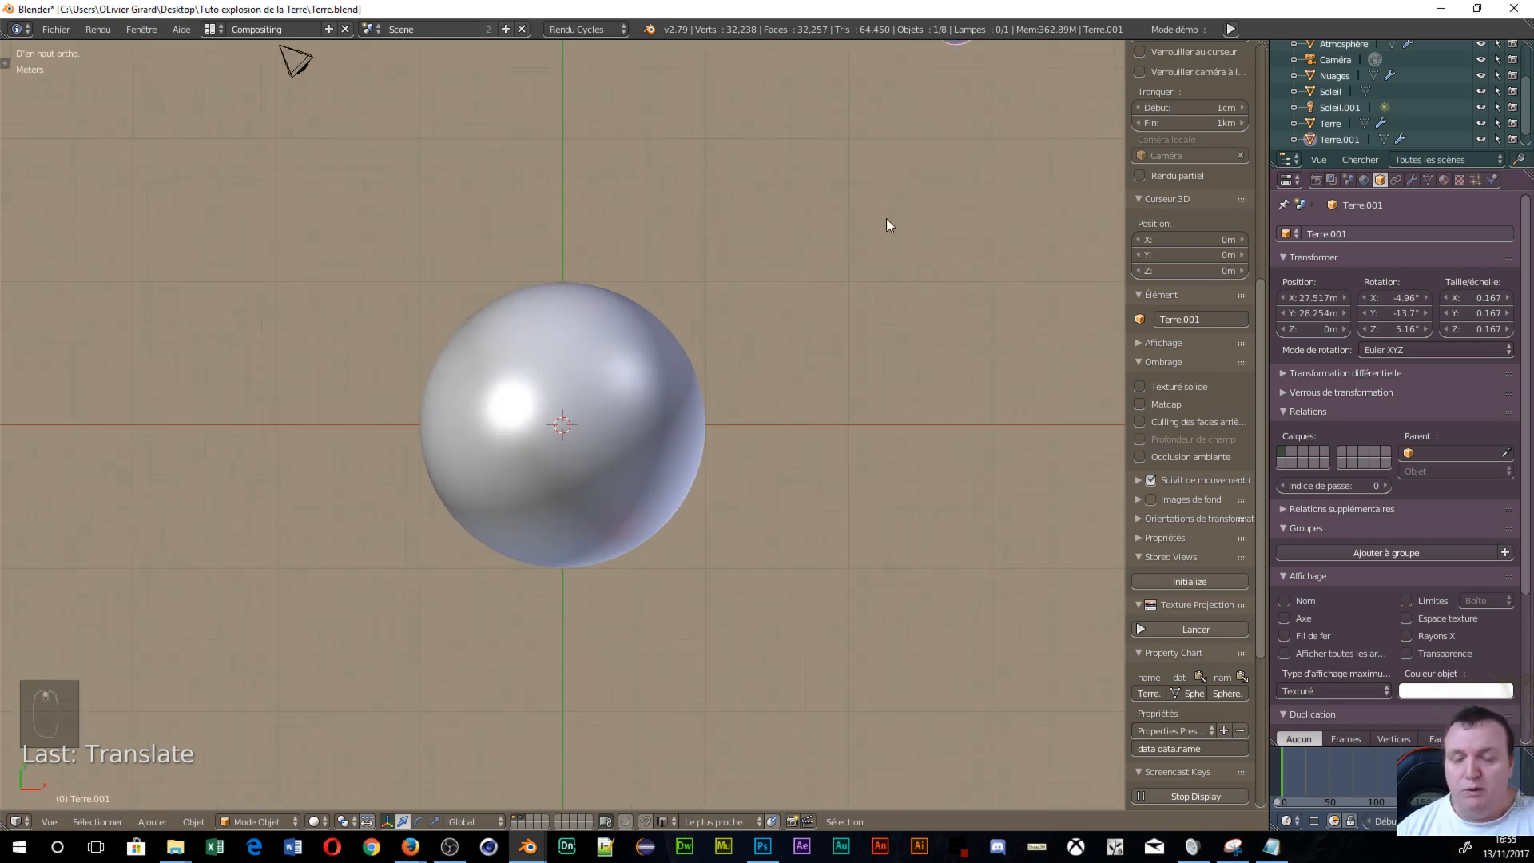
middle_click_drag(886, 224, 558, 620, "shift")
scroll(668, 489, "up", 8)
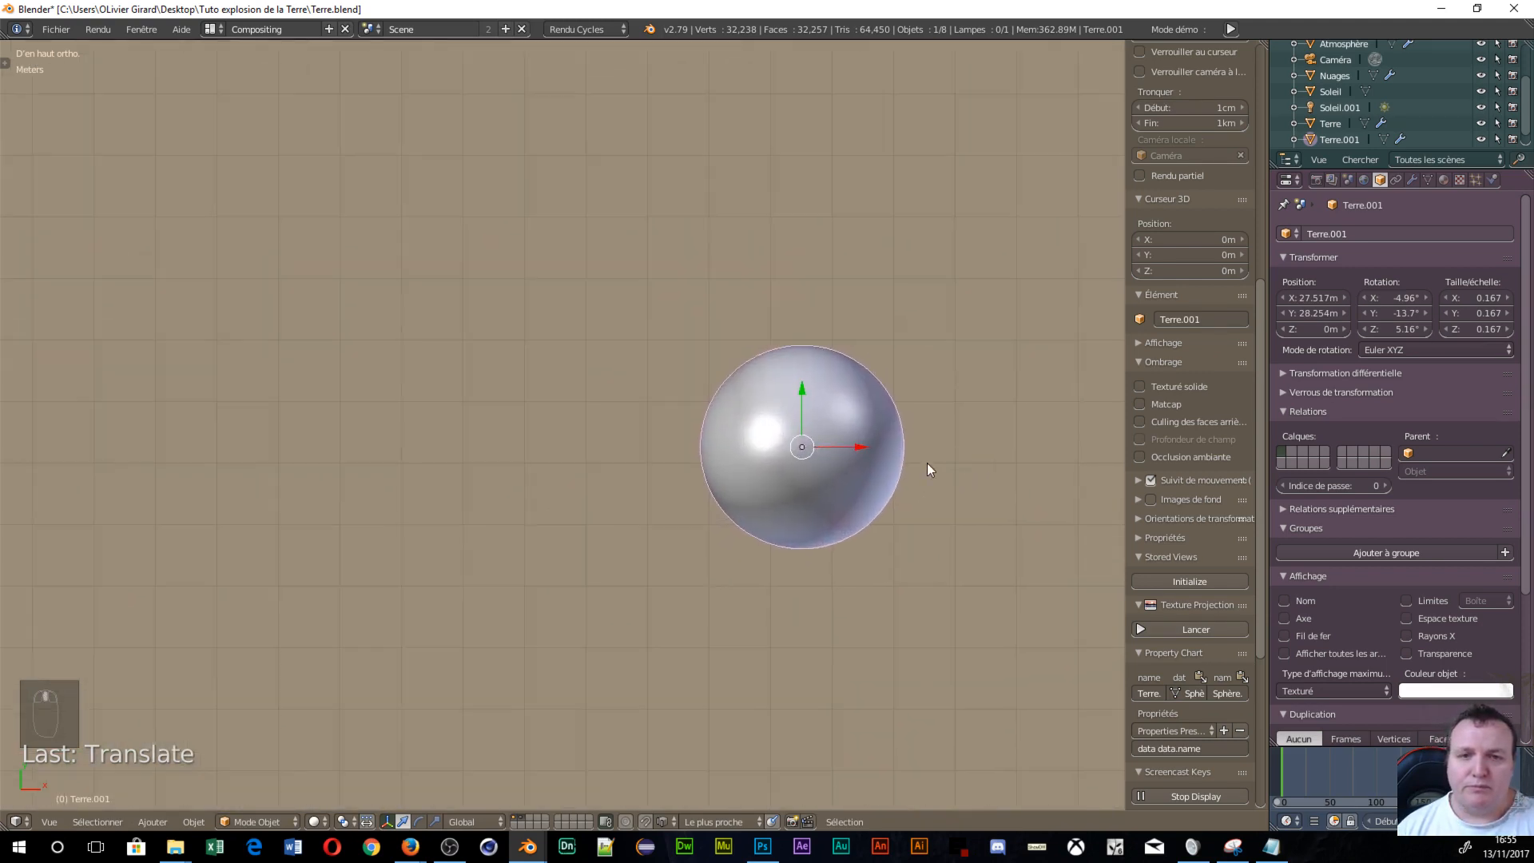
middle_click_drag(927, 469, 744, 508, "shift")
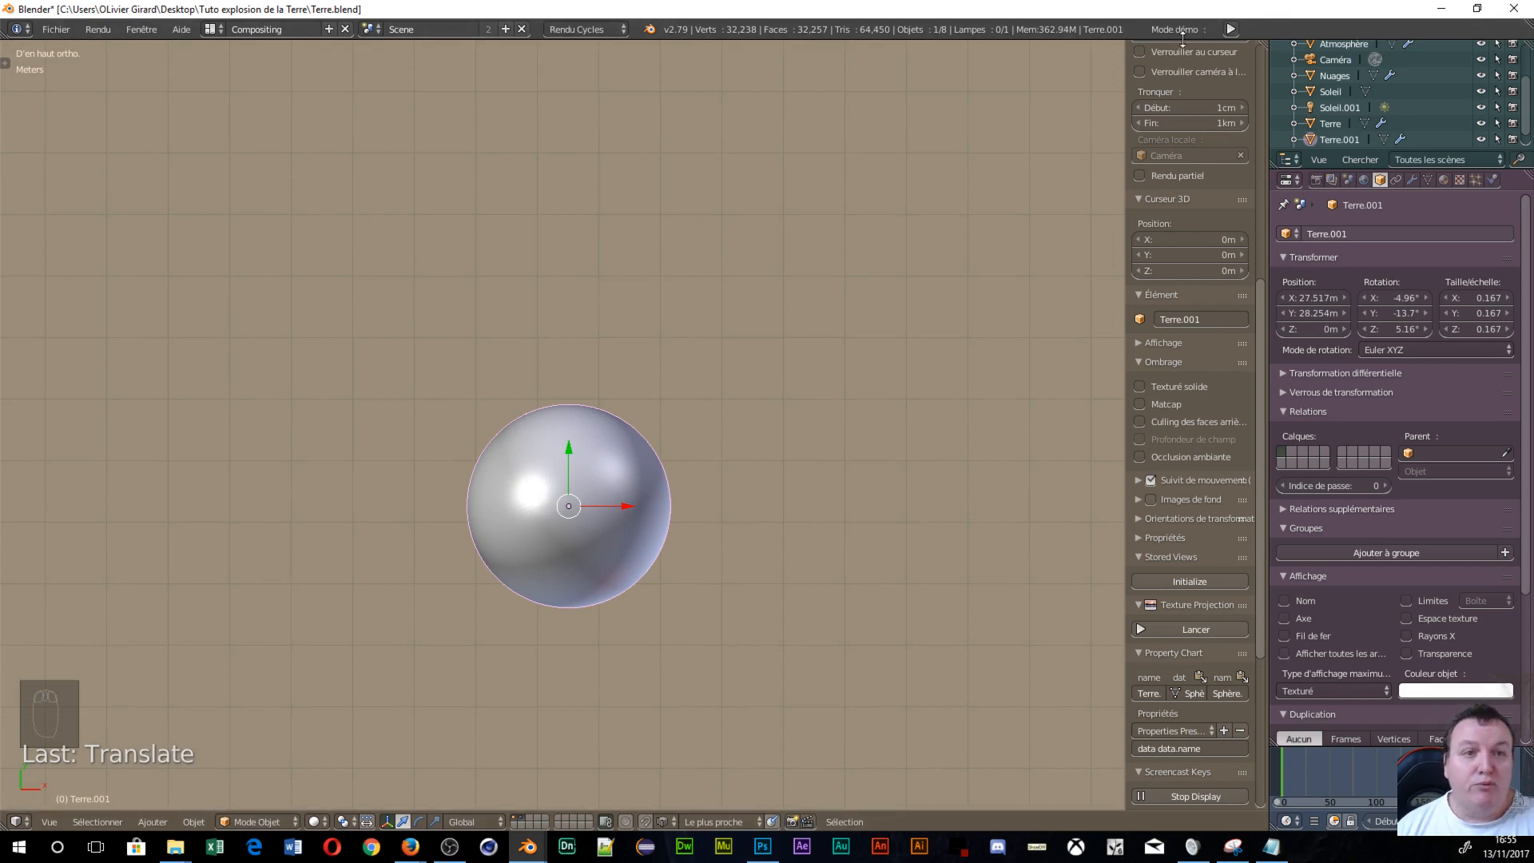
left_click_drag(1261, 44, 611, 803)
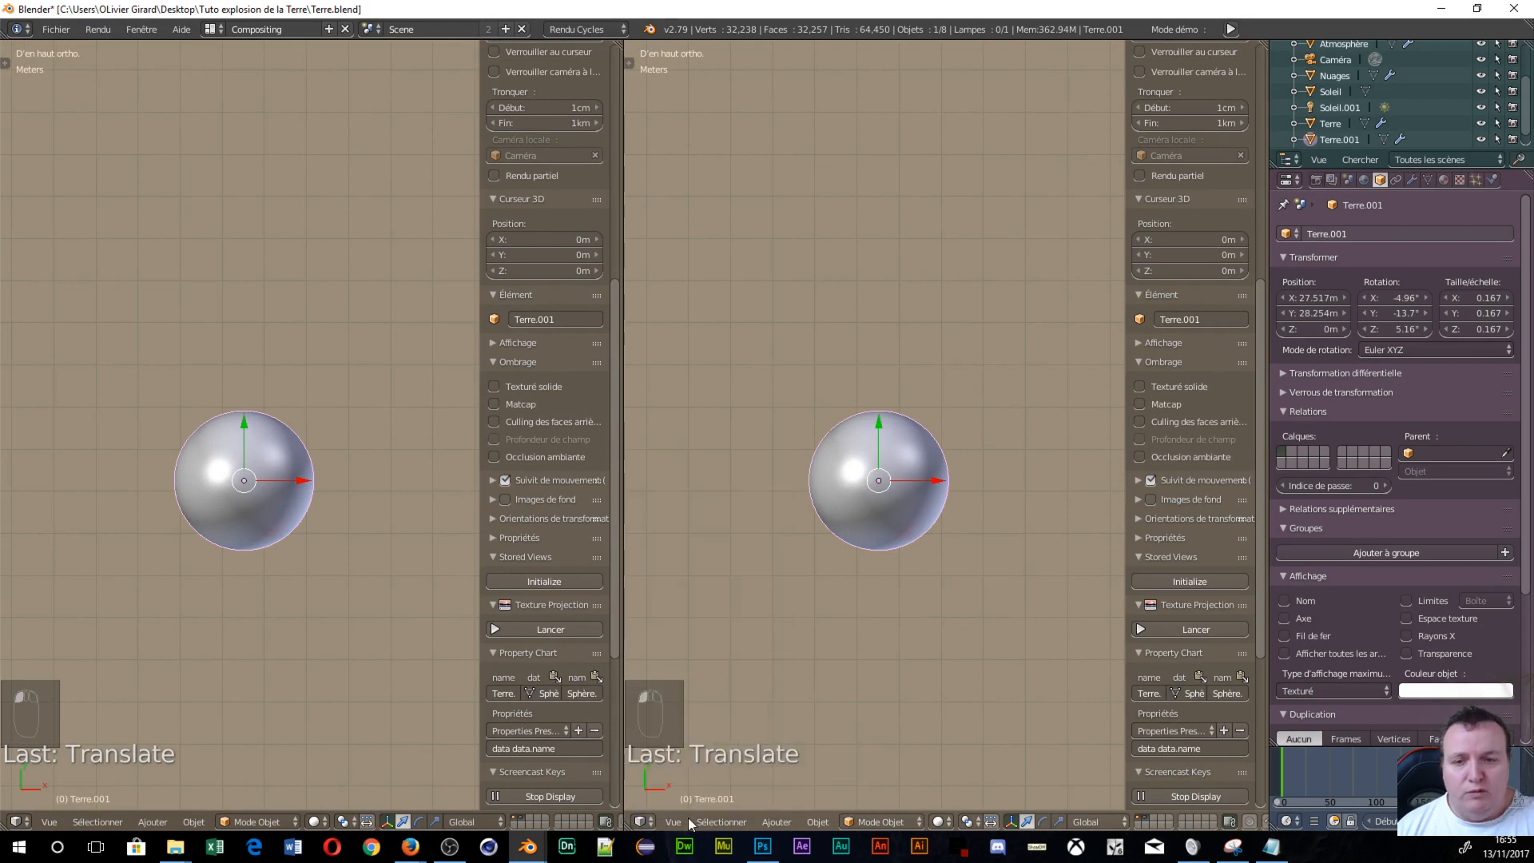
left_click(648, 821)
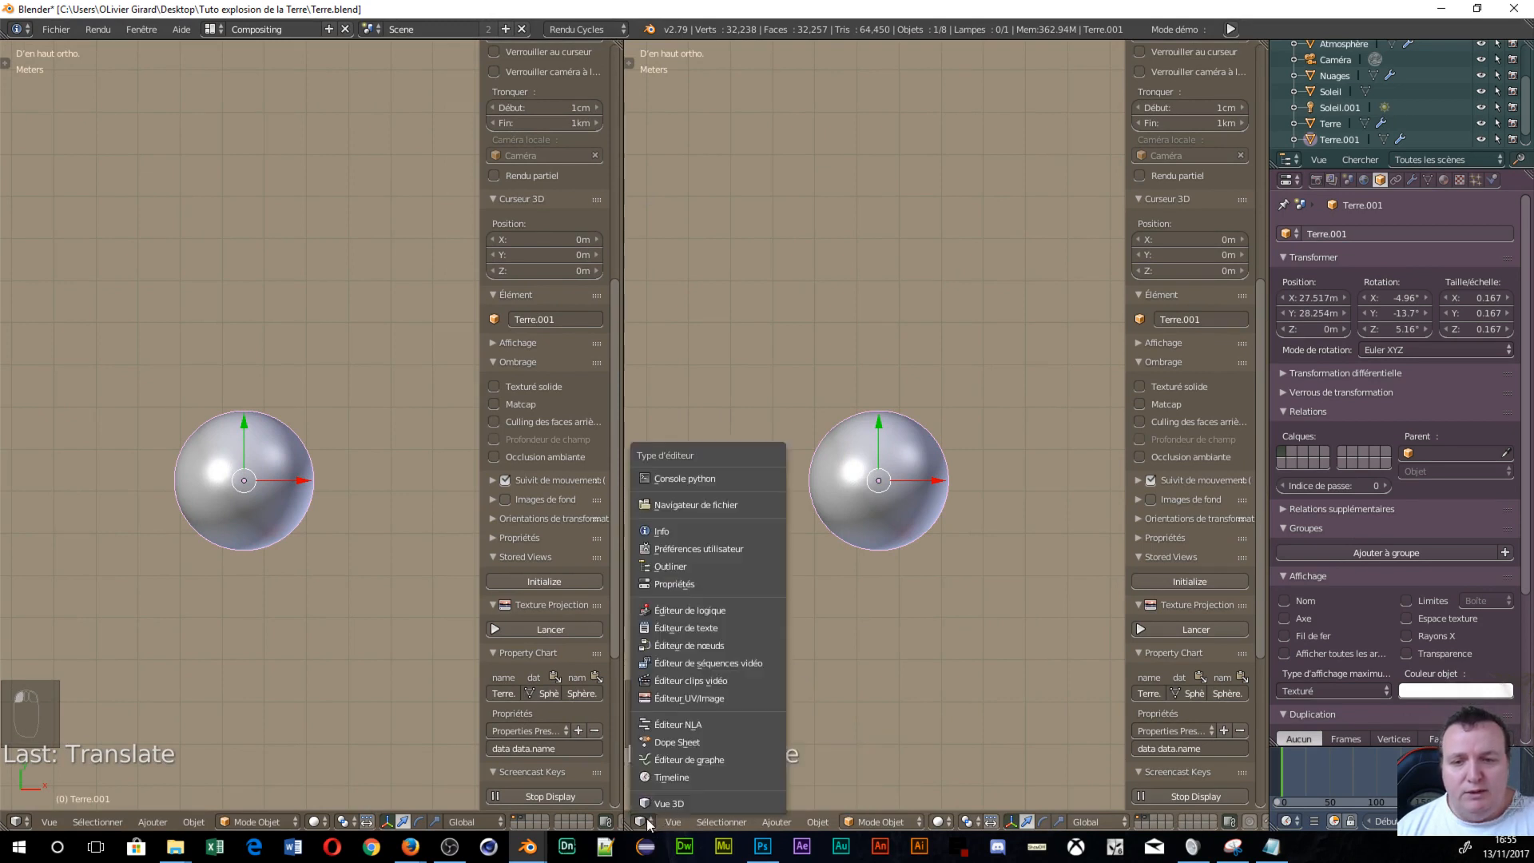
left_click(688, 644)
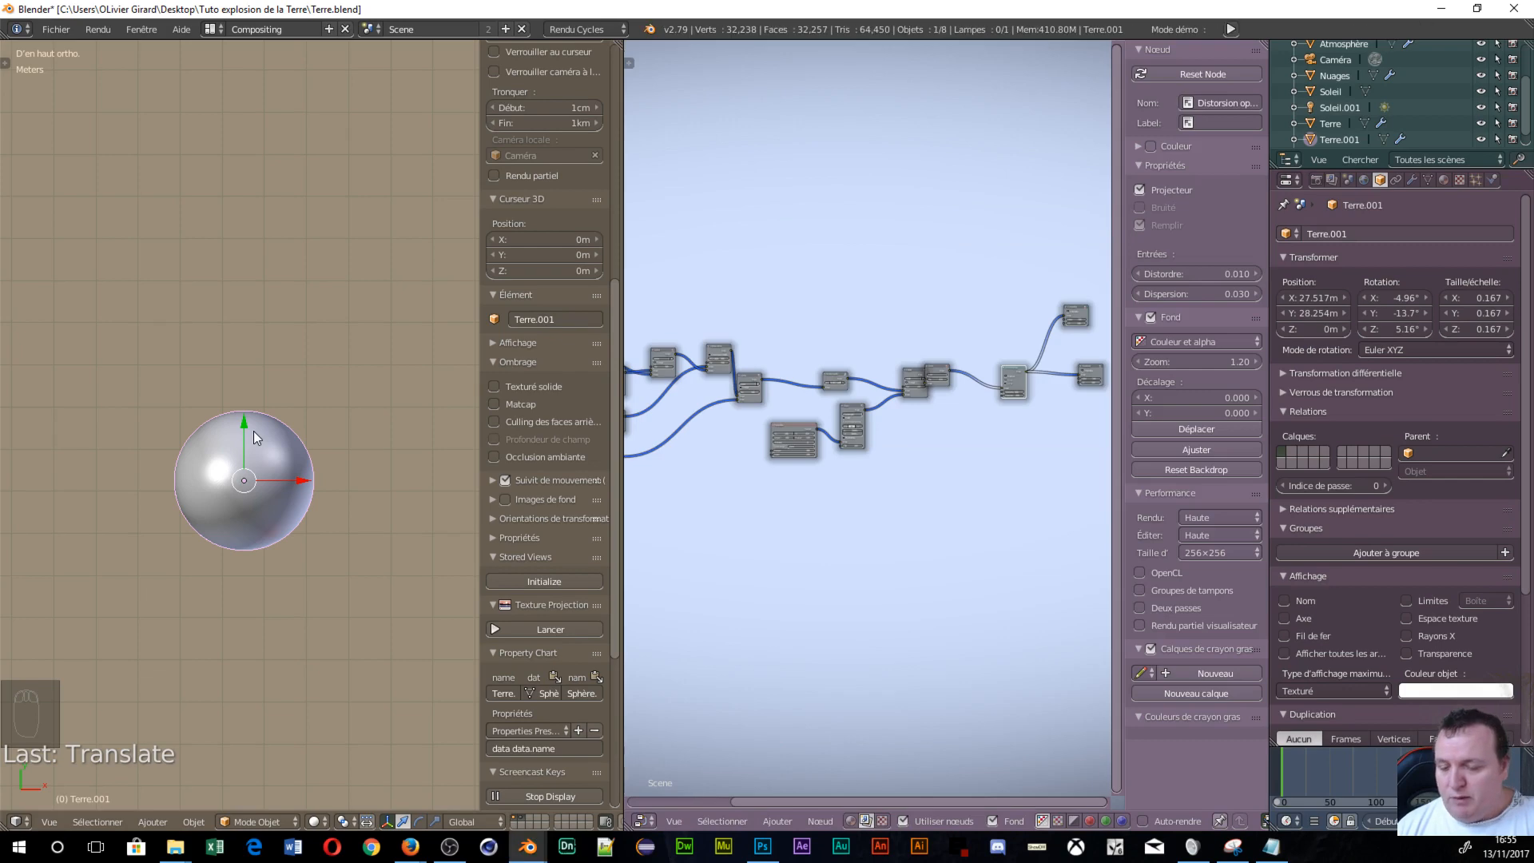
Set the 3D view to rendered shading and show the small sphere's material nodes in the node editor.
key("shift+z")
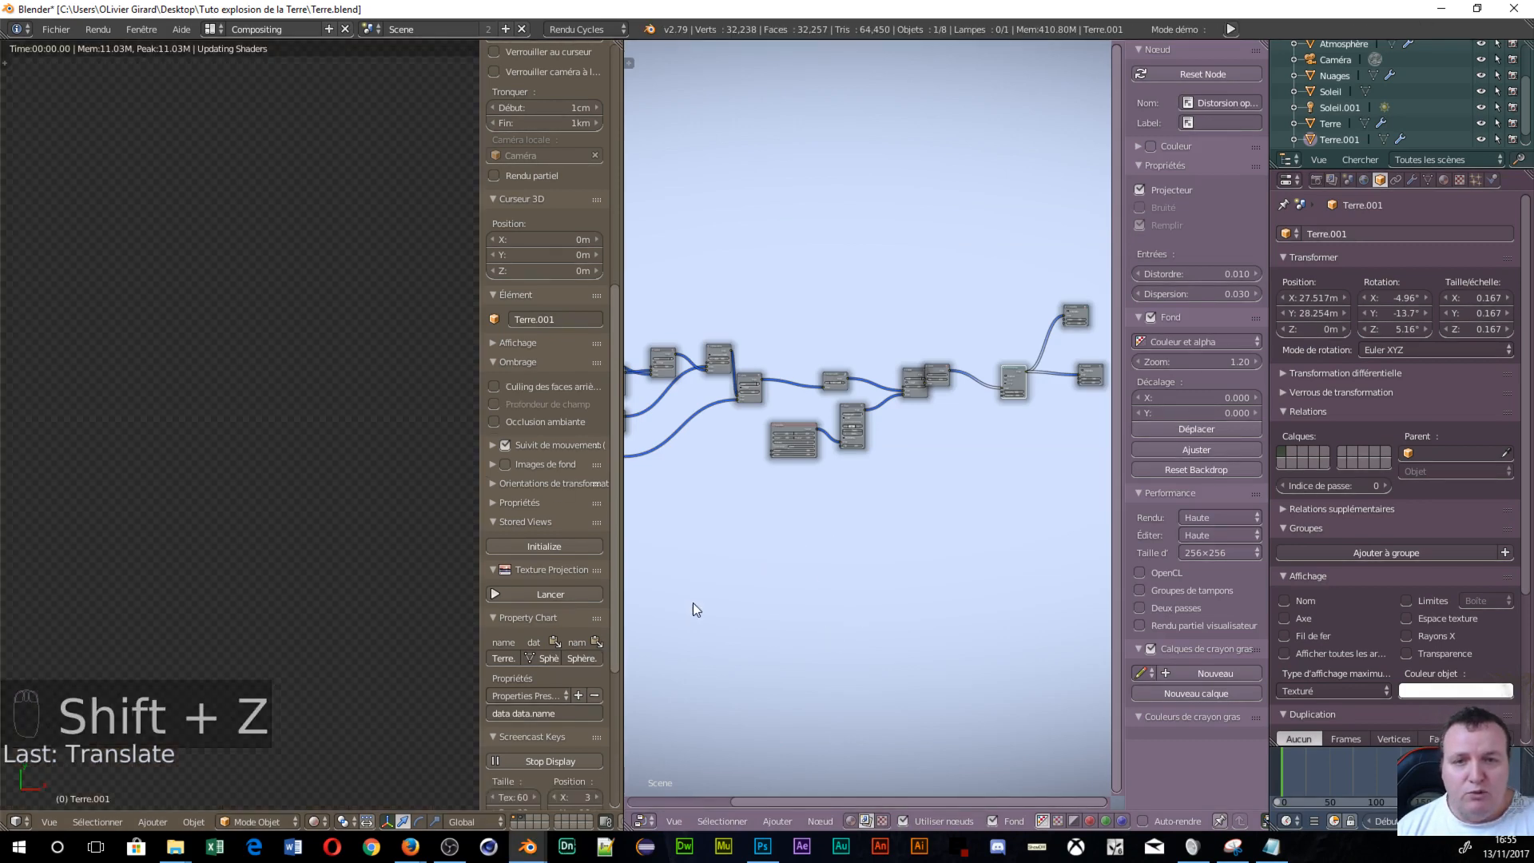
left_click(850, 820)
middle_click_drag(773, 575, 998, 498)
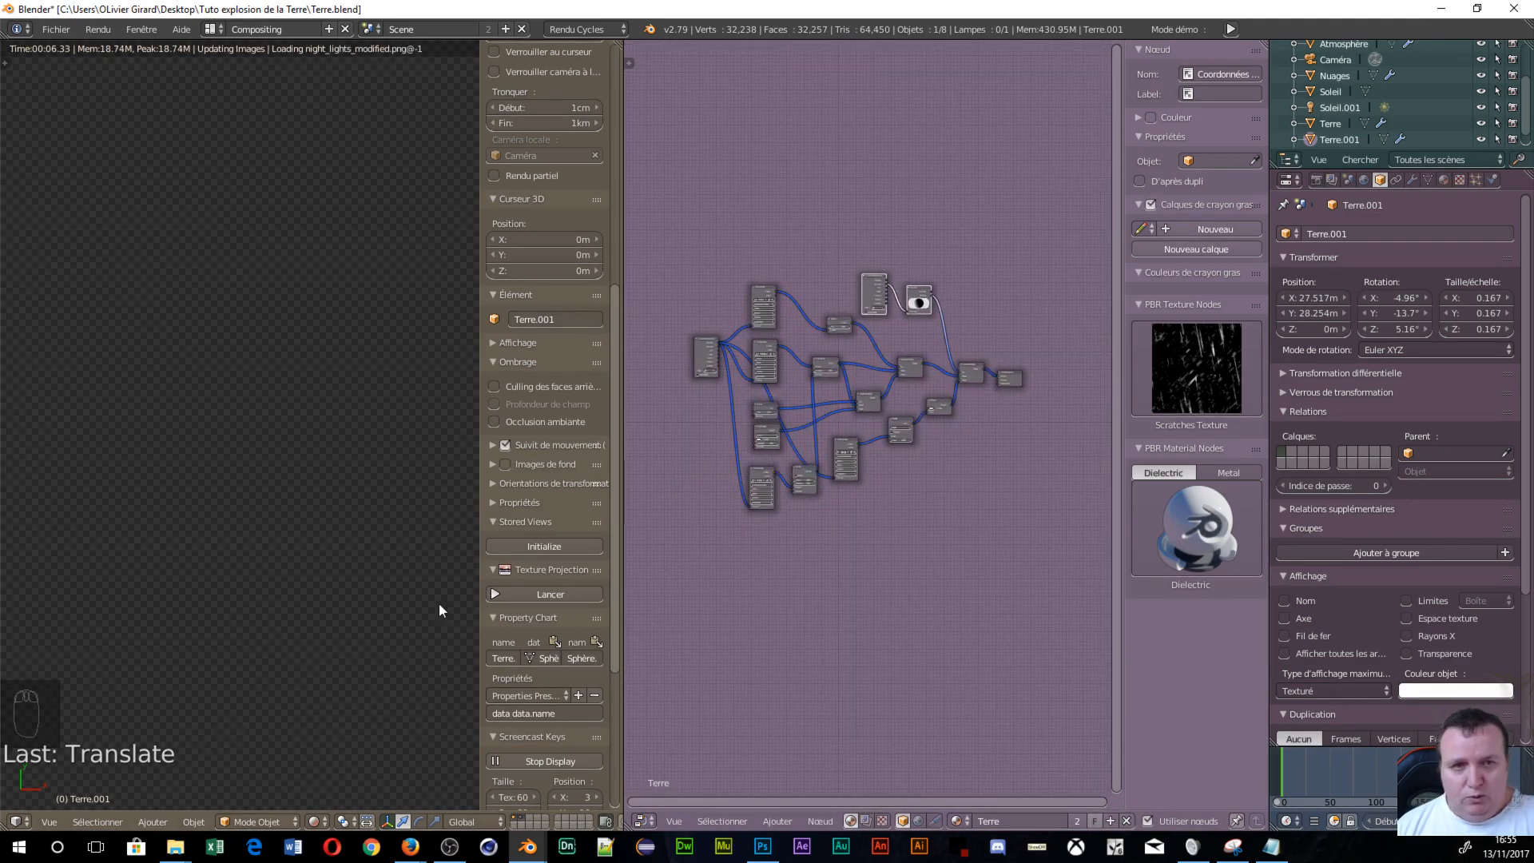
Rename the small sphere object as Lune.
left_click(1368, 237)
type("Lune")
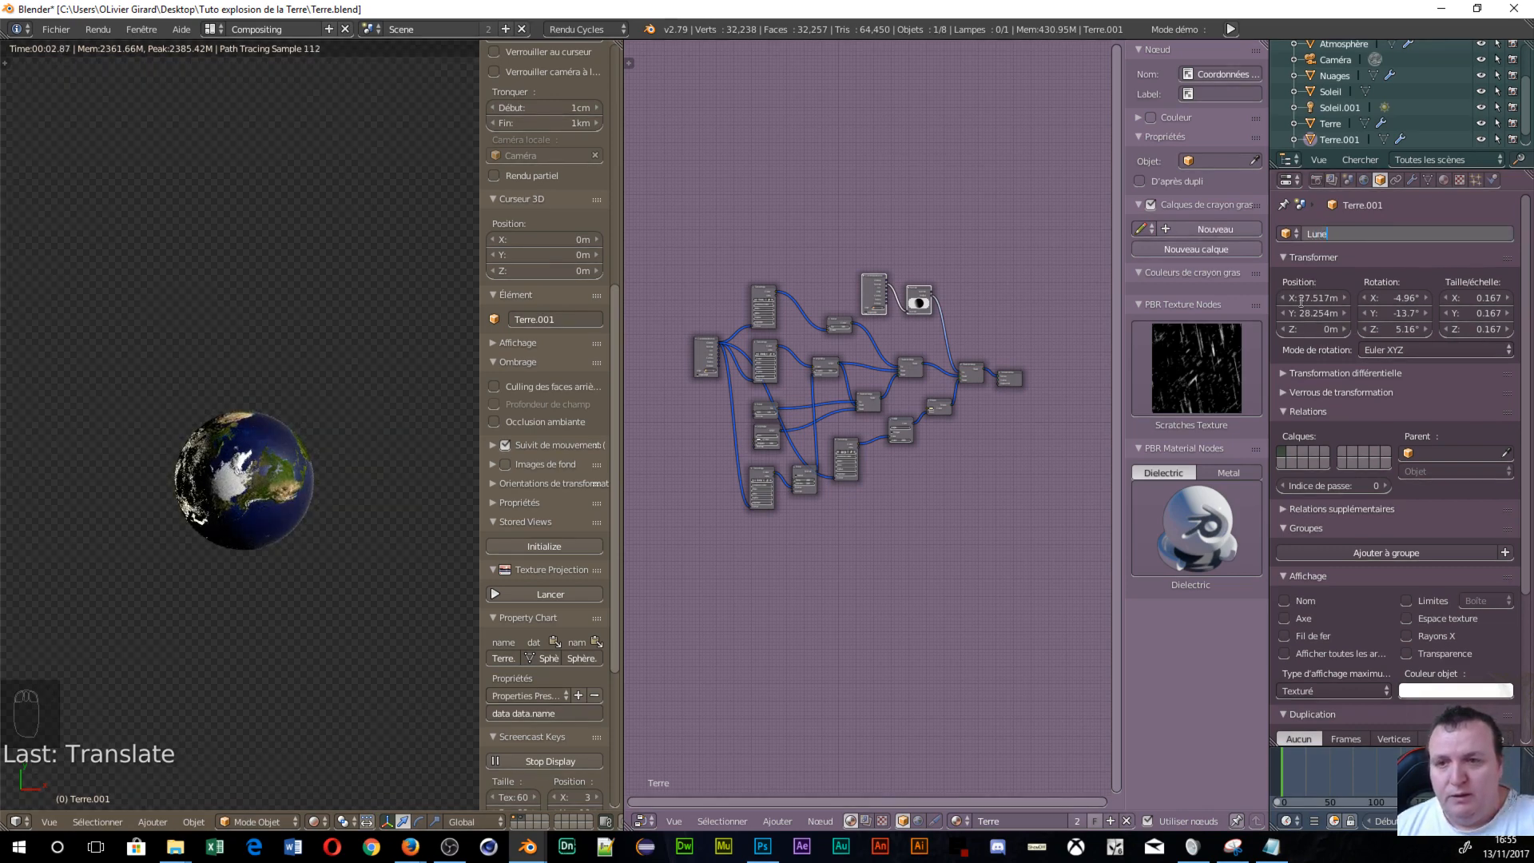
key("Return")
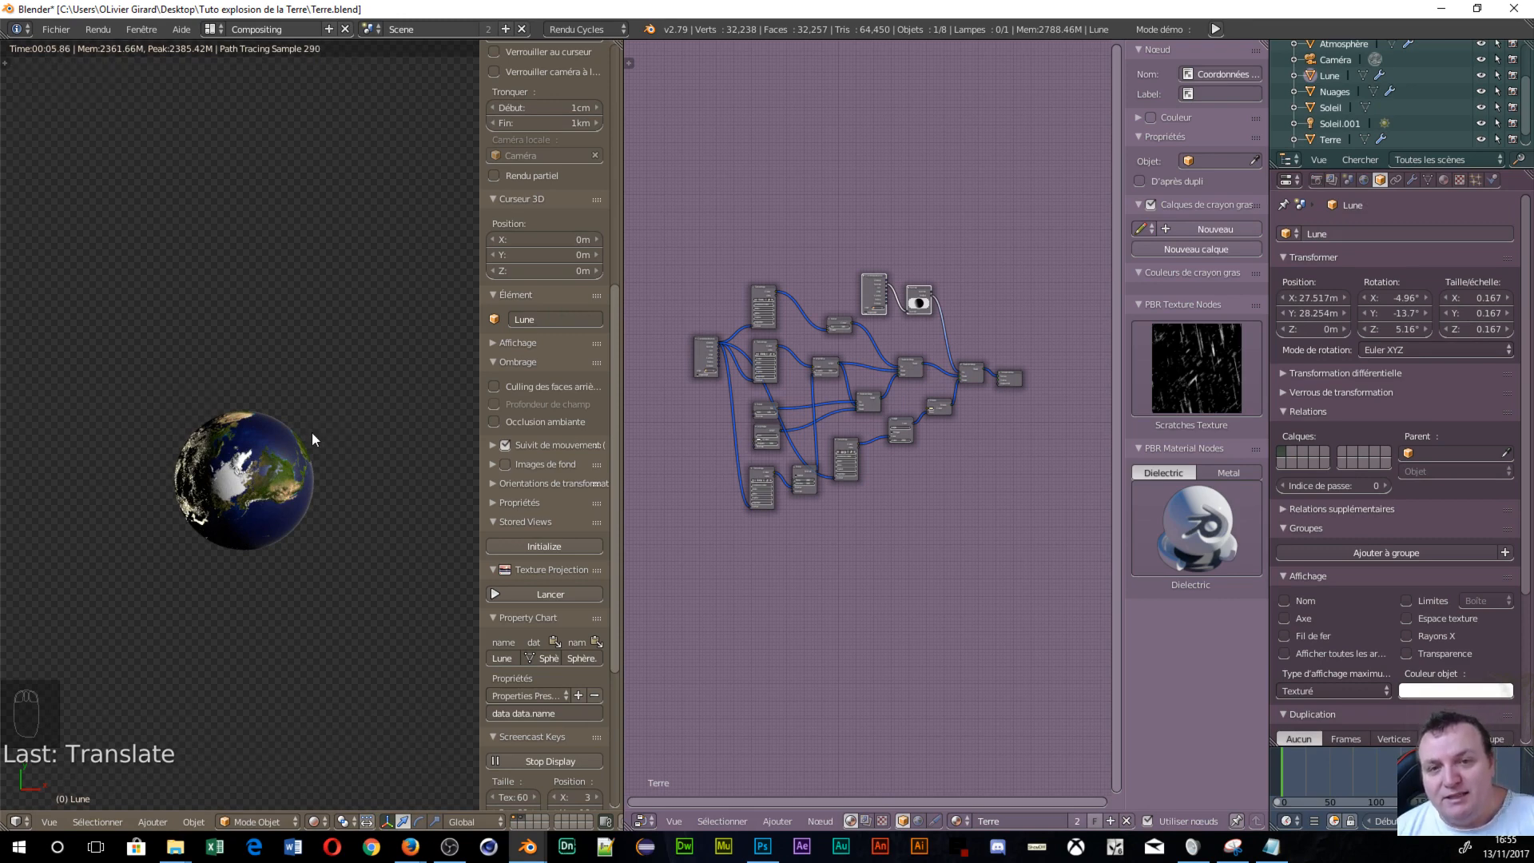
Replace the small sphere's Terre material with a new material named Lune.
left_click(1443, 179)
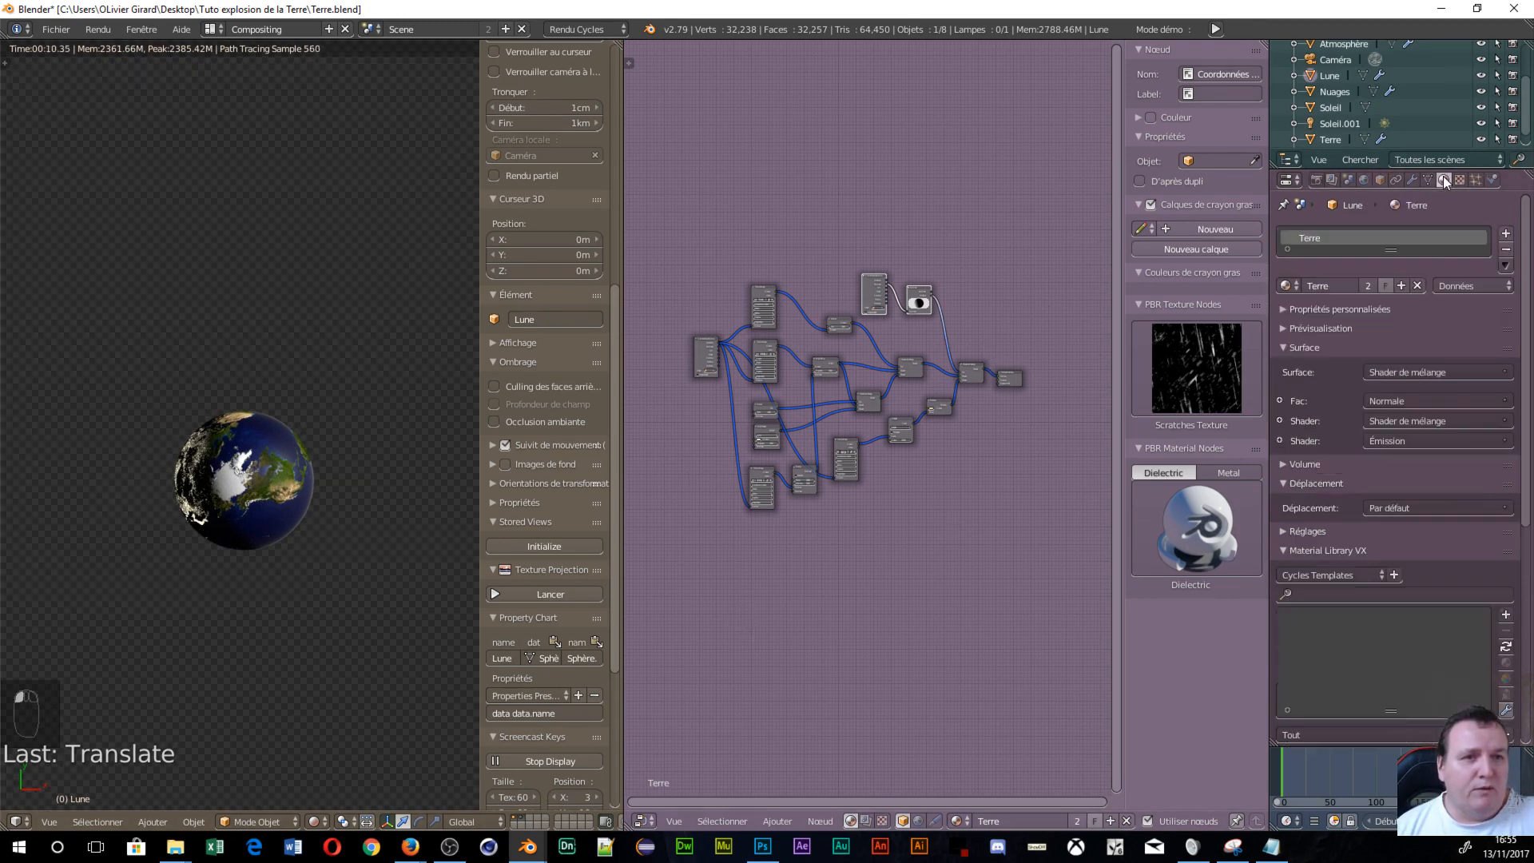
left_click(1505, 249)
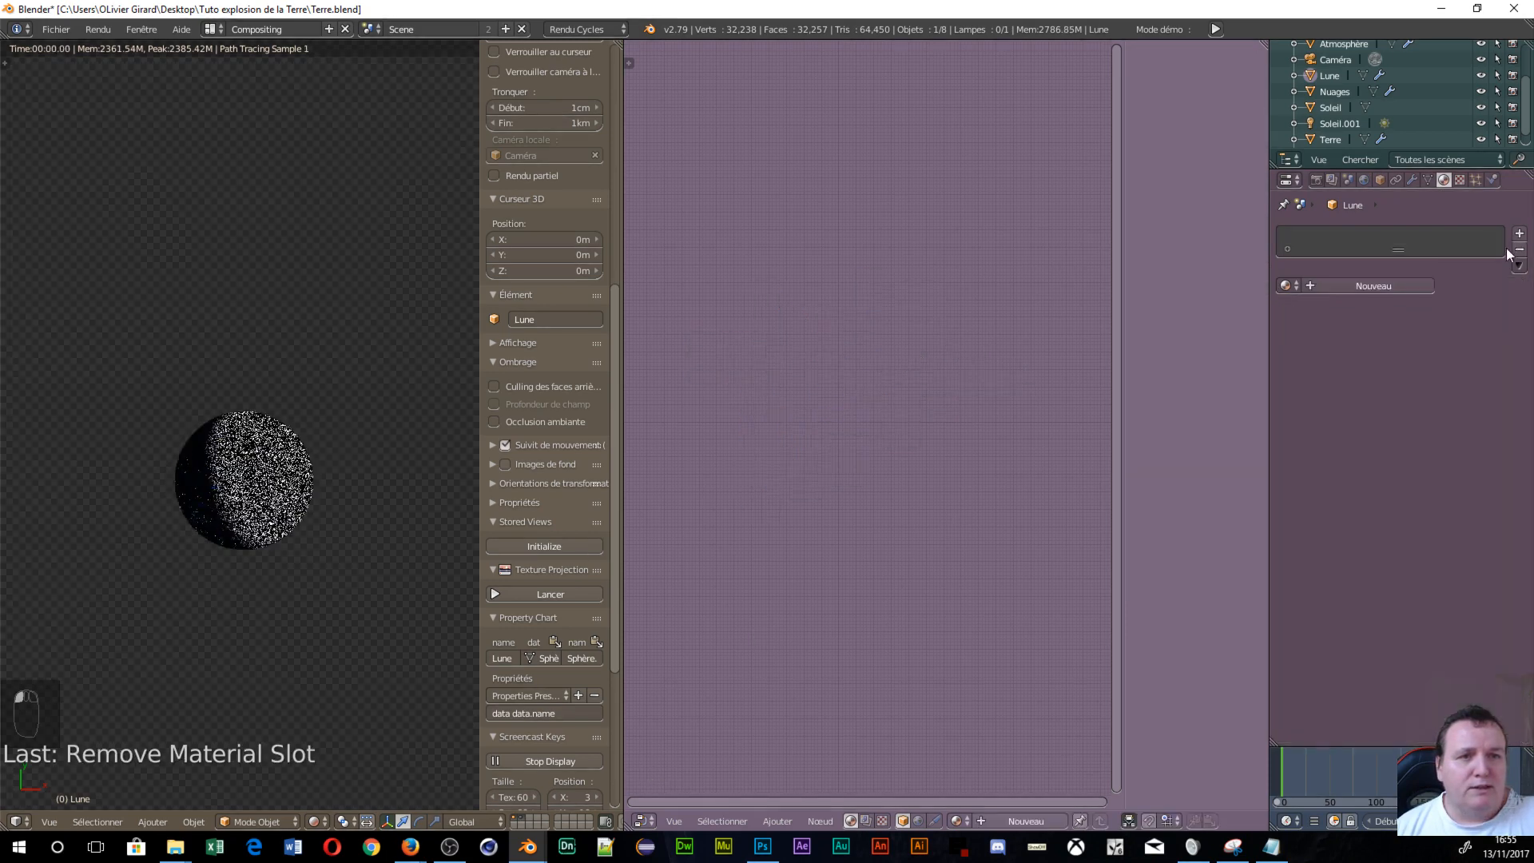
left_click(1336, 287)
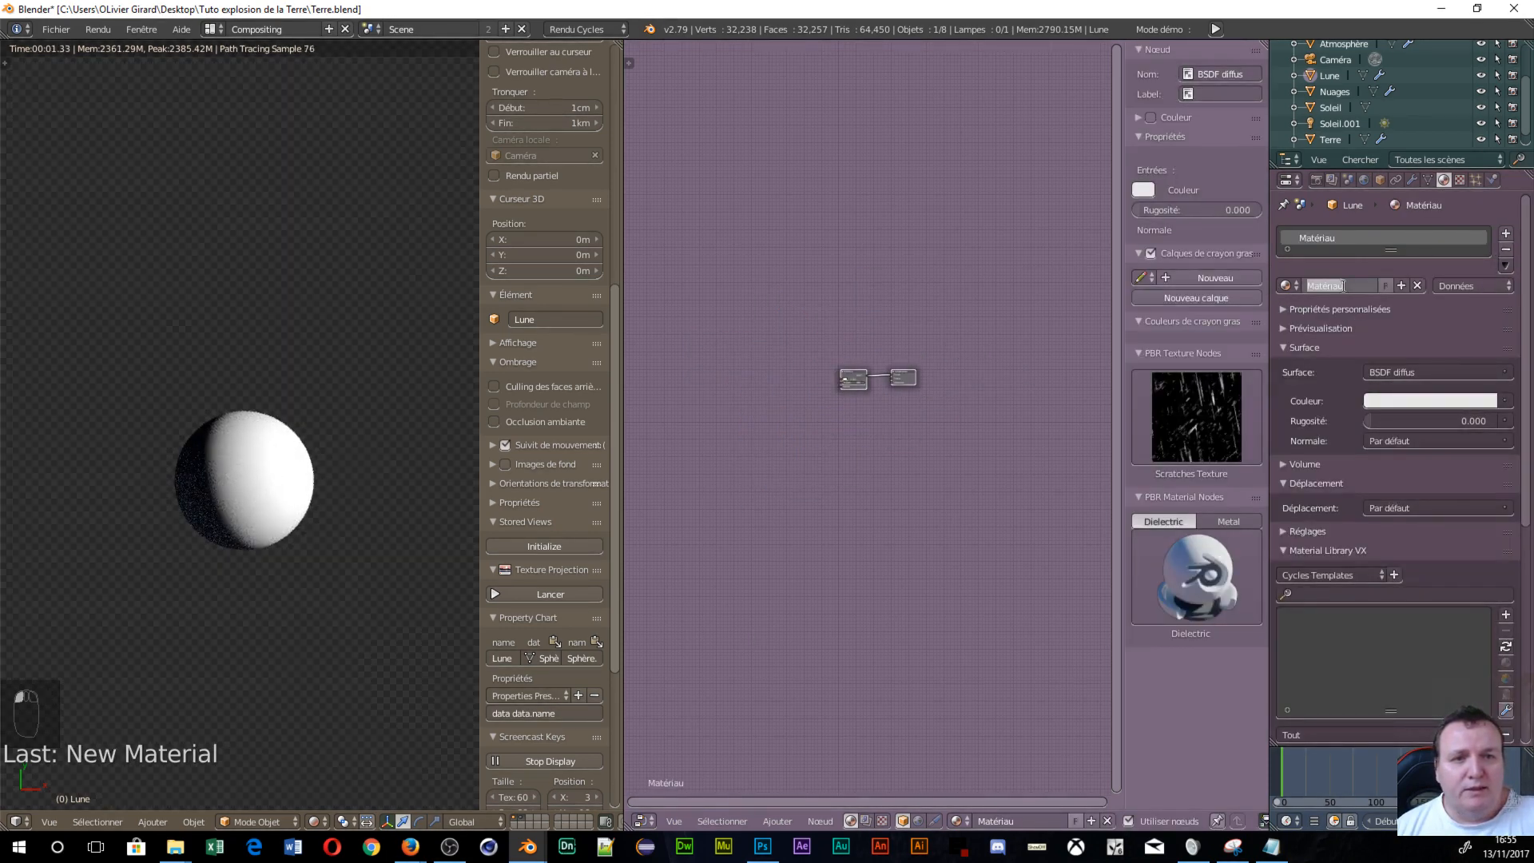
type("Lune")
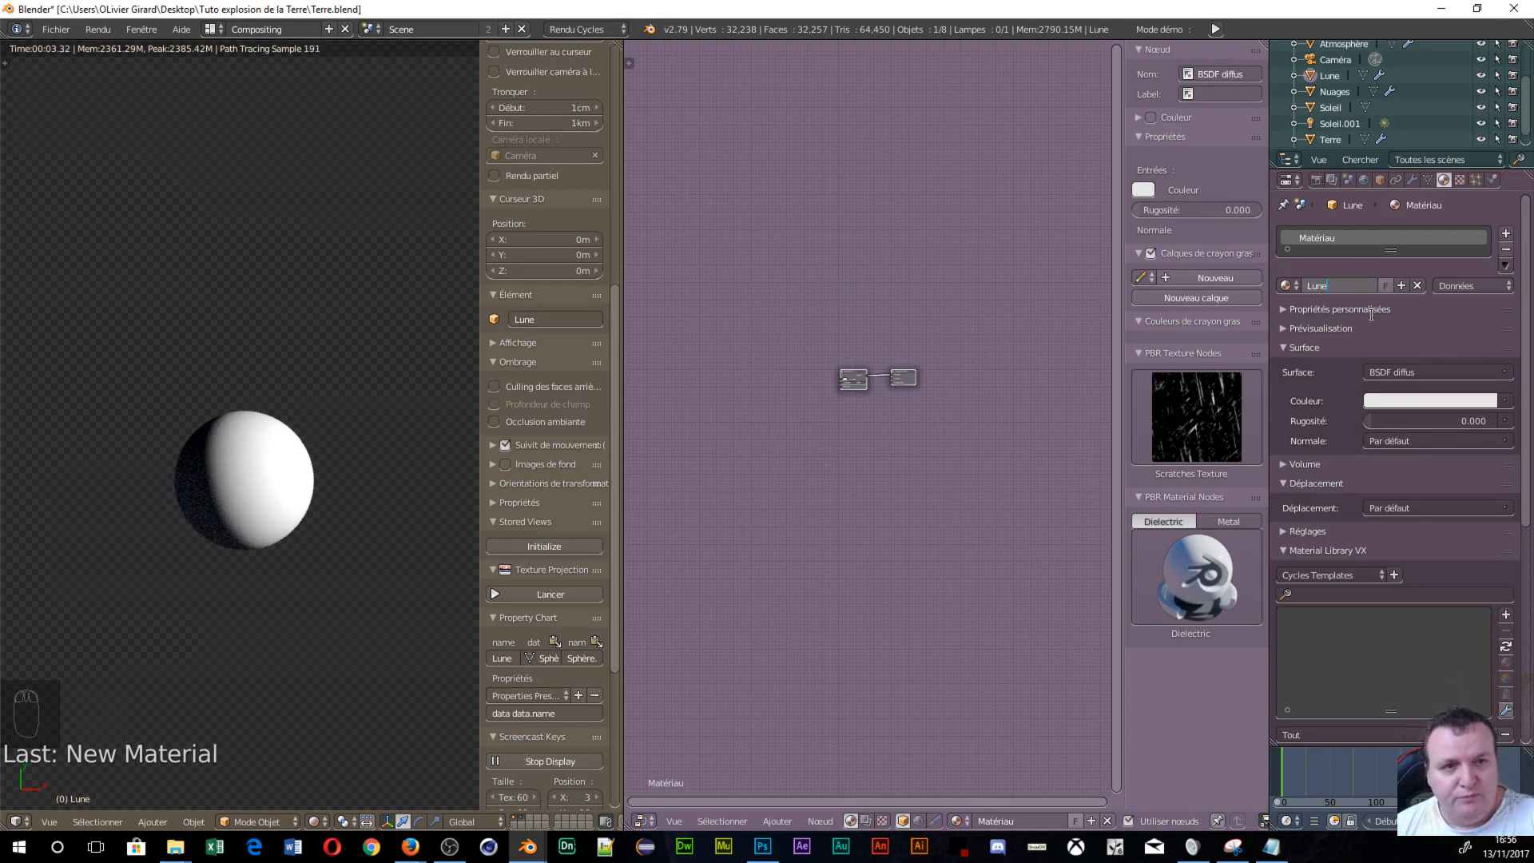
key("Return")
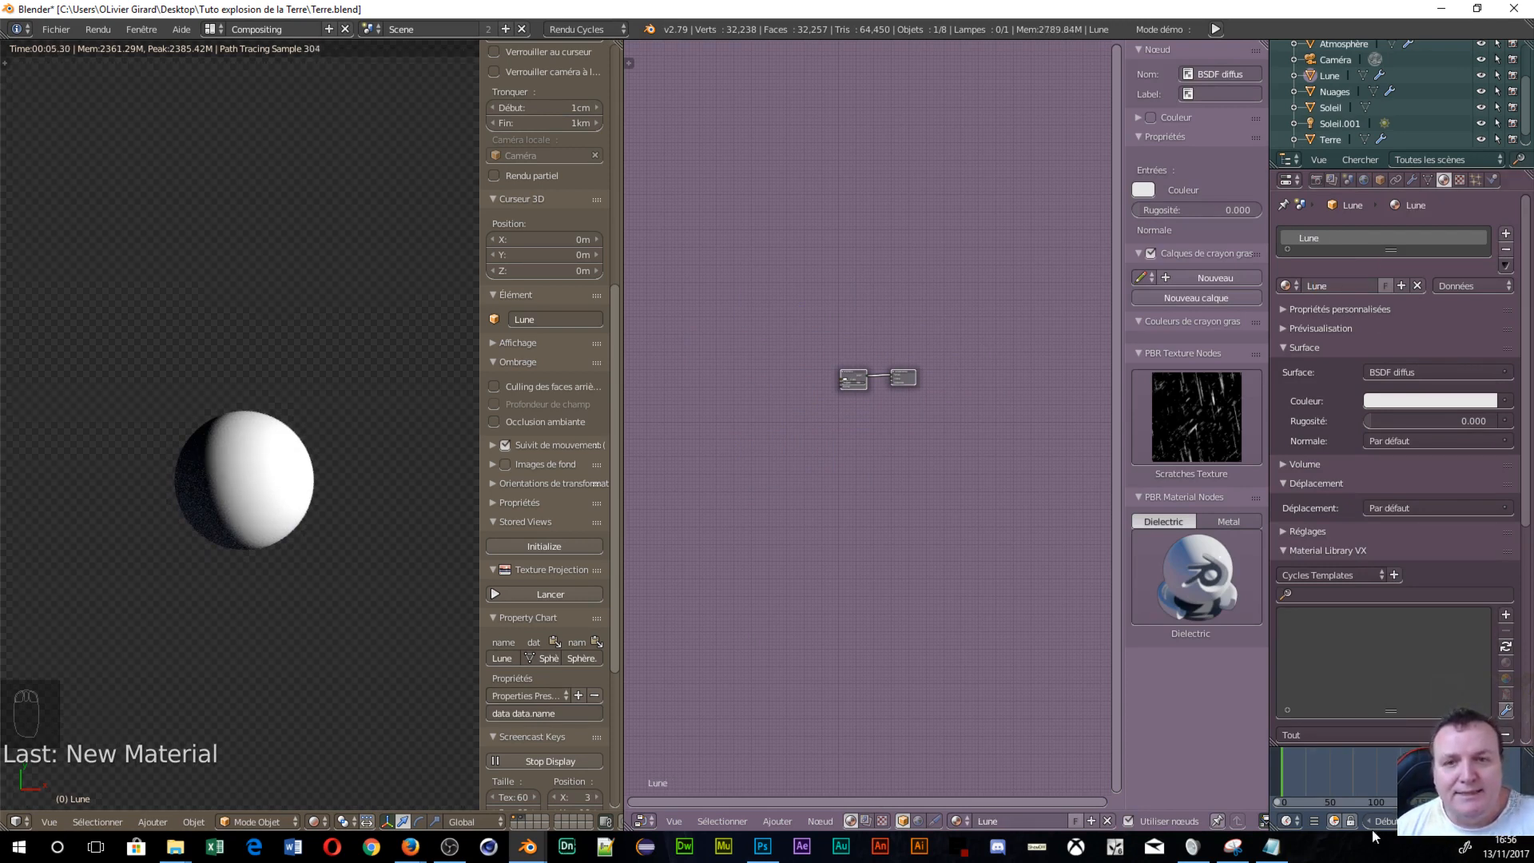
left_click(1506, 422)
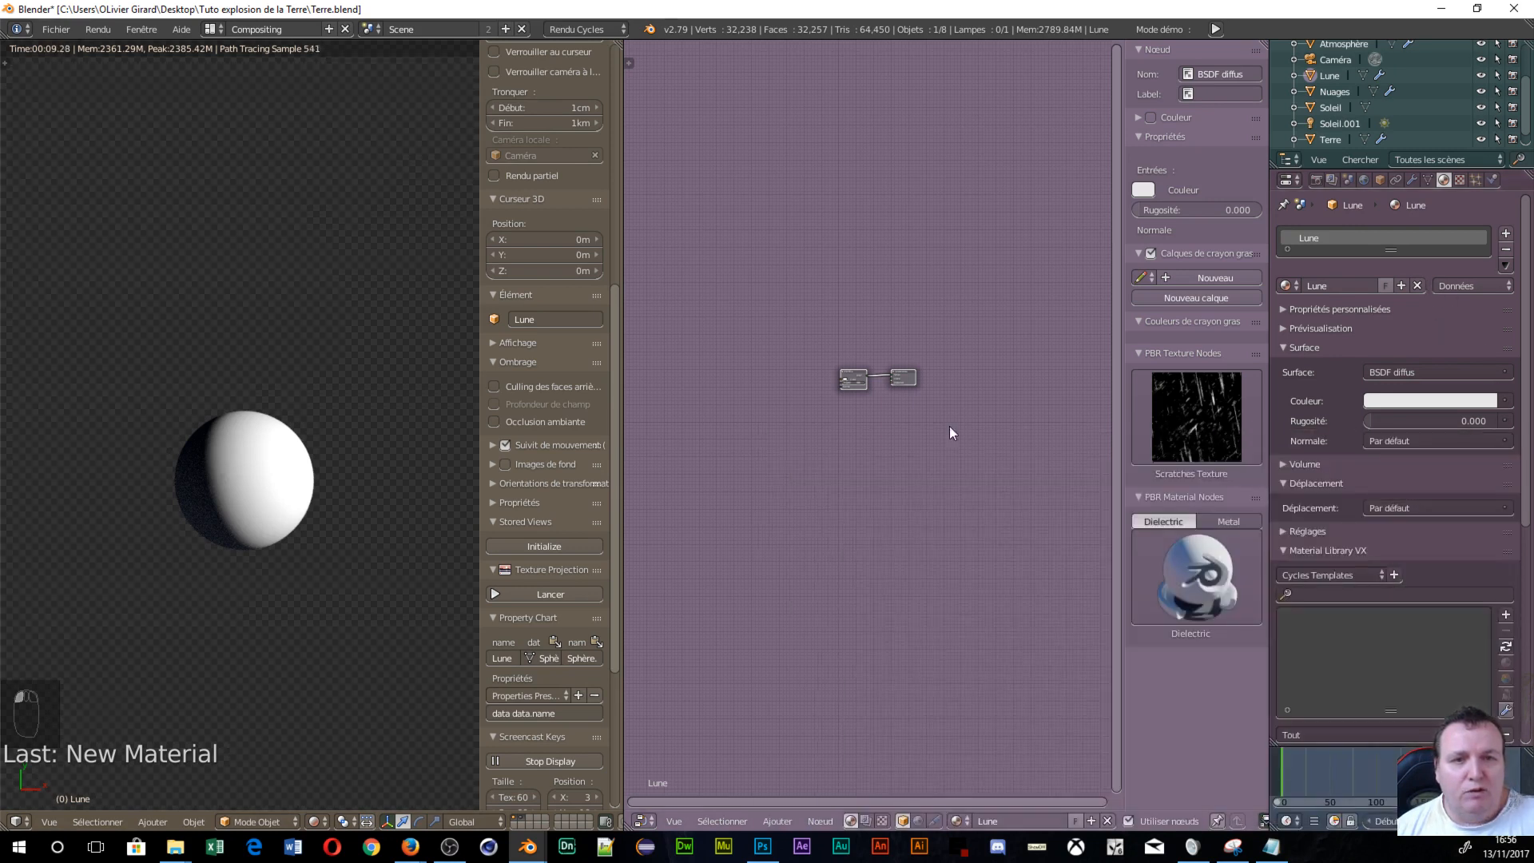
Add an image texture node ahead of the diffuse shader in the Lune material.
scroll(733, 493, "up", 15)
middle_click_drag(778, 488, 957, 616)
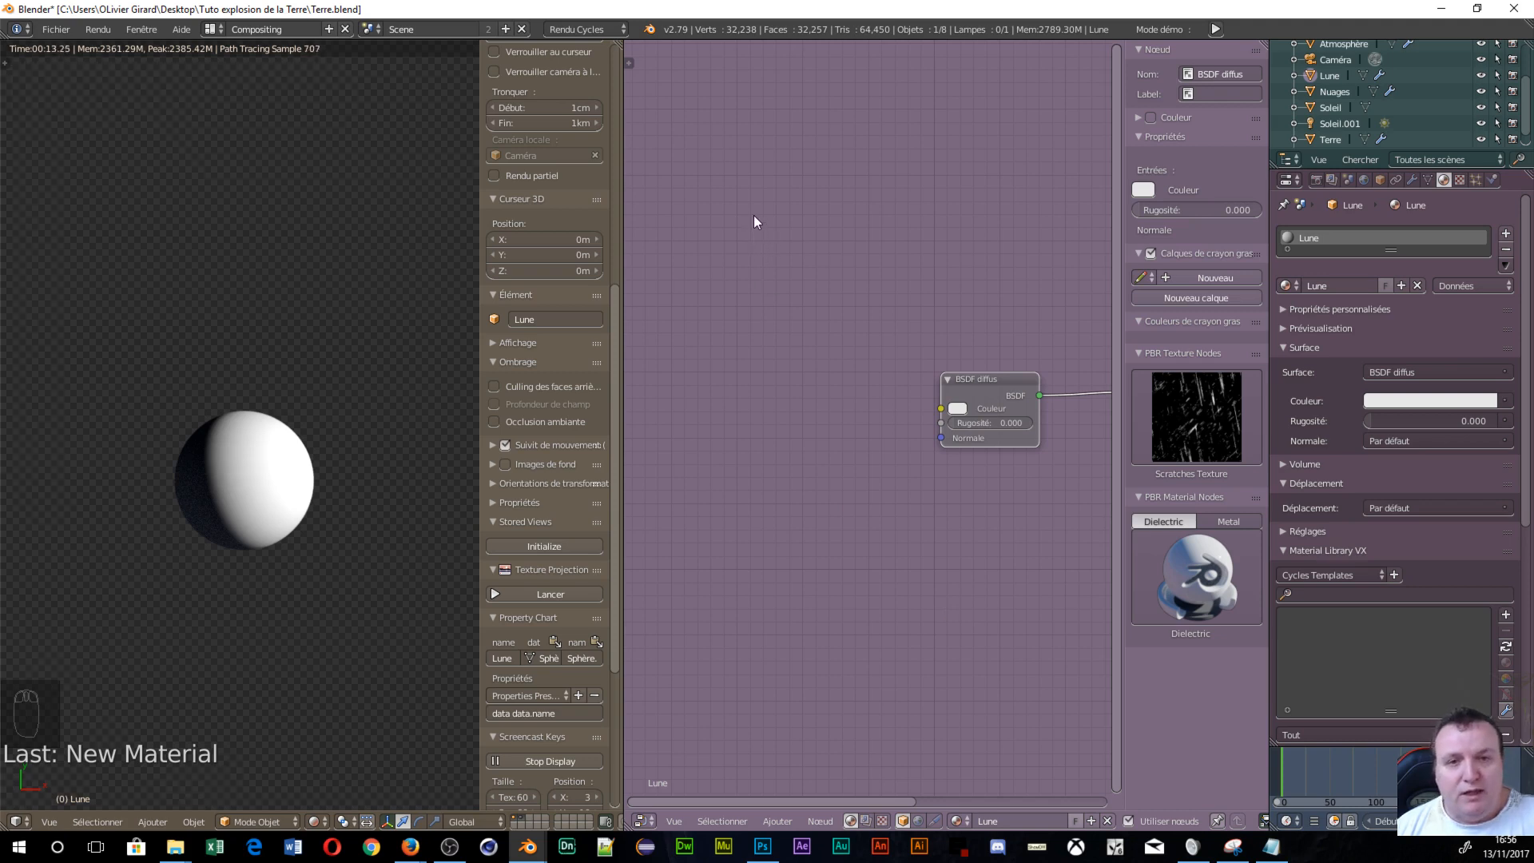
key("shift+a")
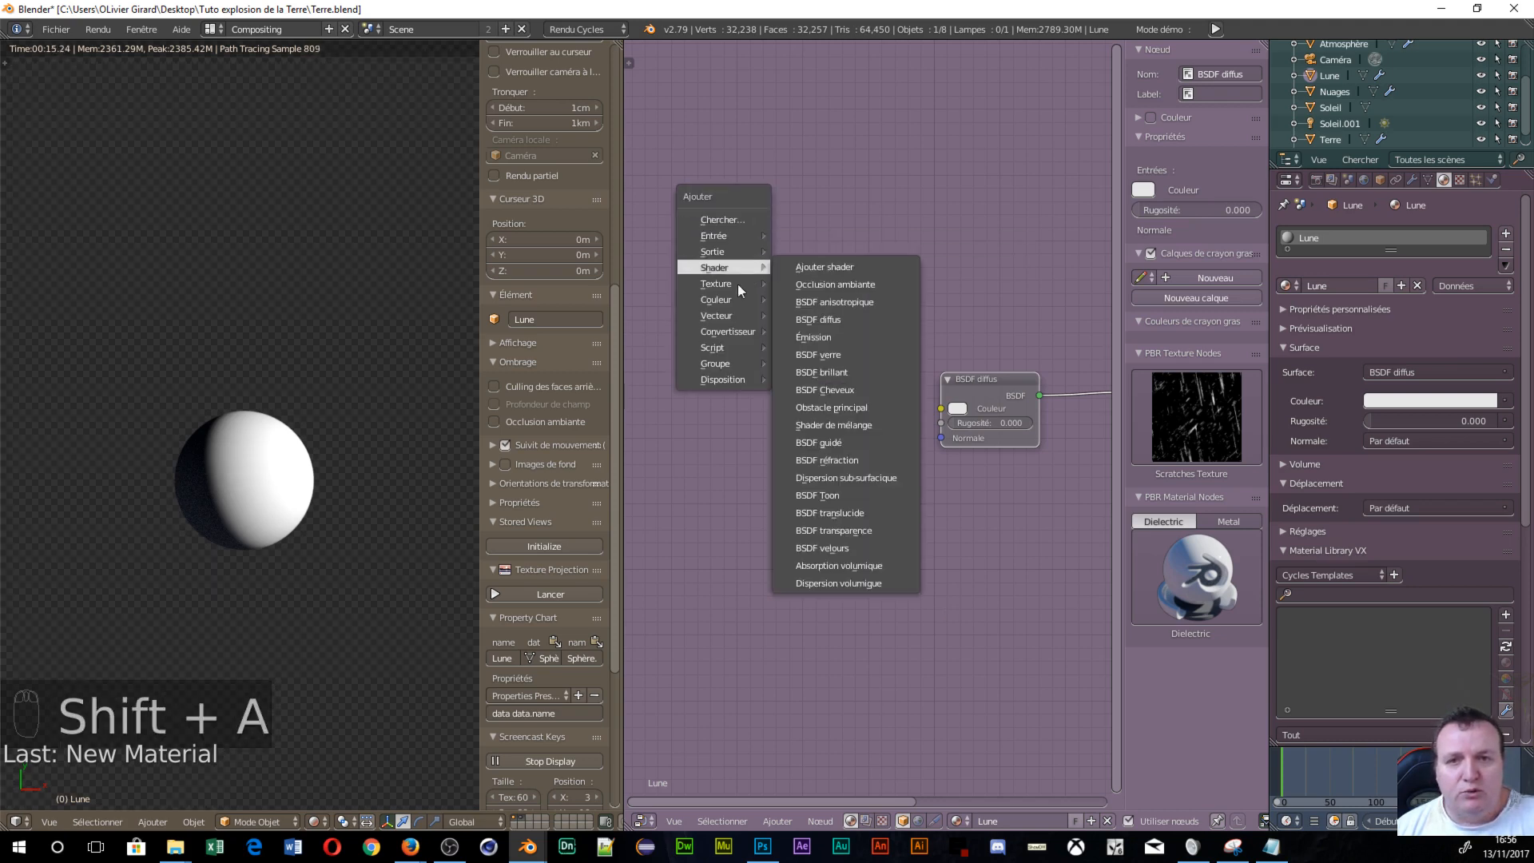
mouse_move(736, 286)
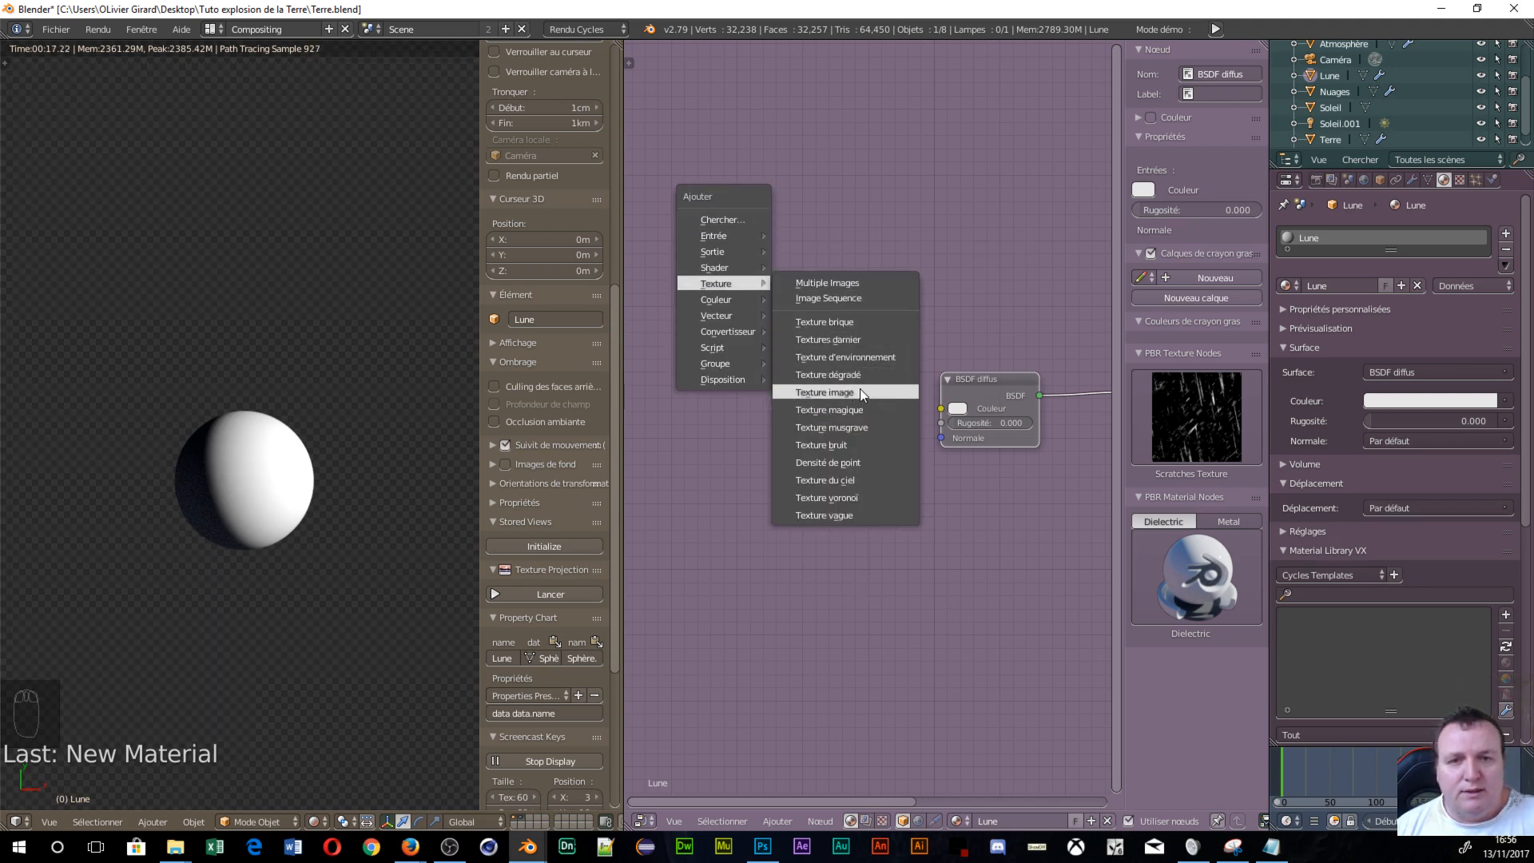
left_click(859, 391)
left_click(770, 299)
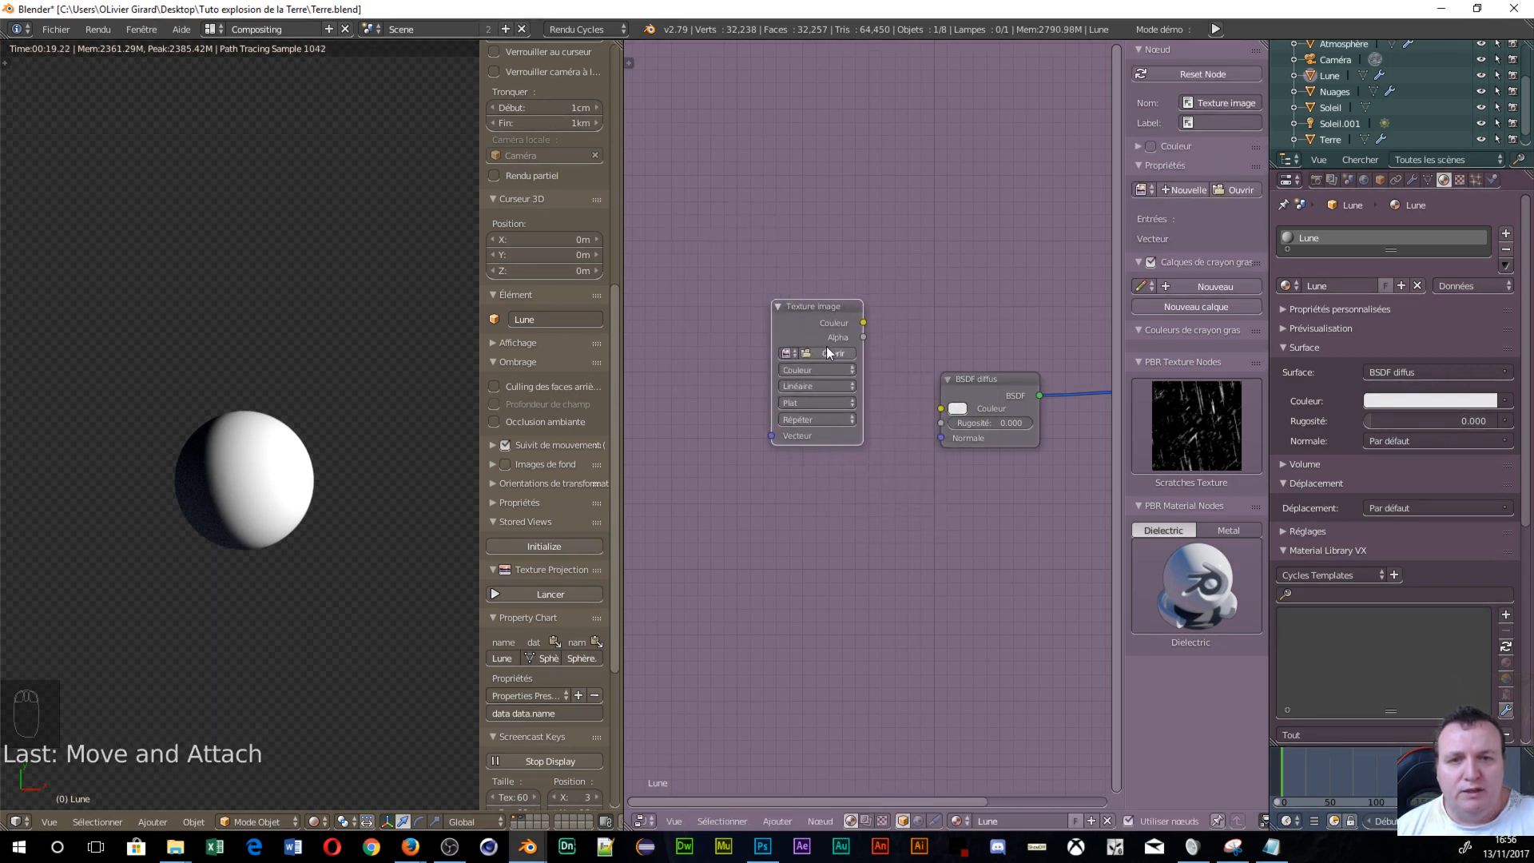
Load moon.jpg into the image texture node and connect its color output to the diffuse shader's color.
left_click(830, 352)
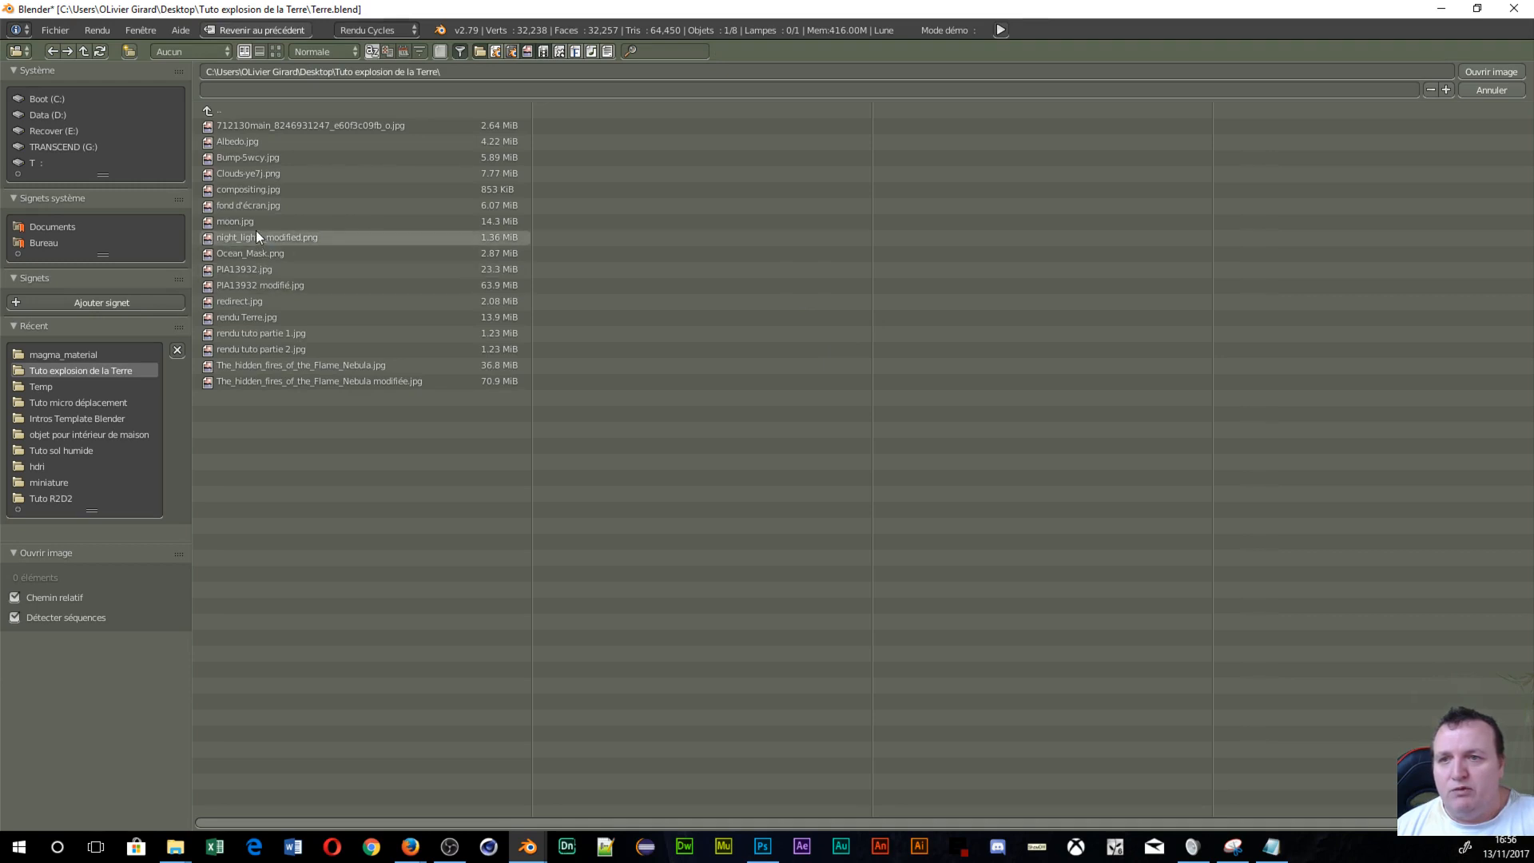
left_click(278, 52)
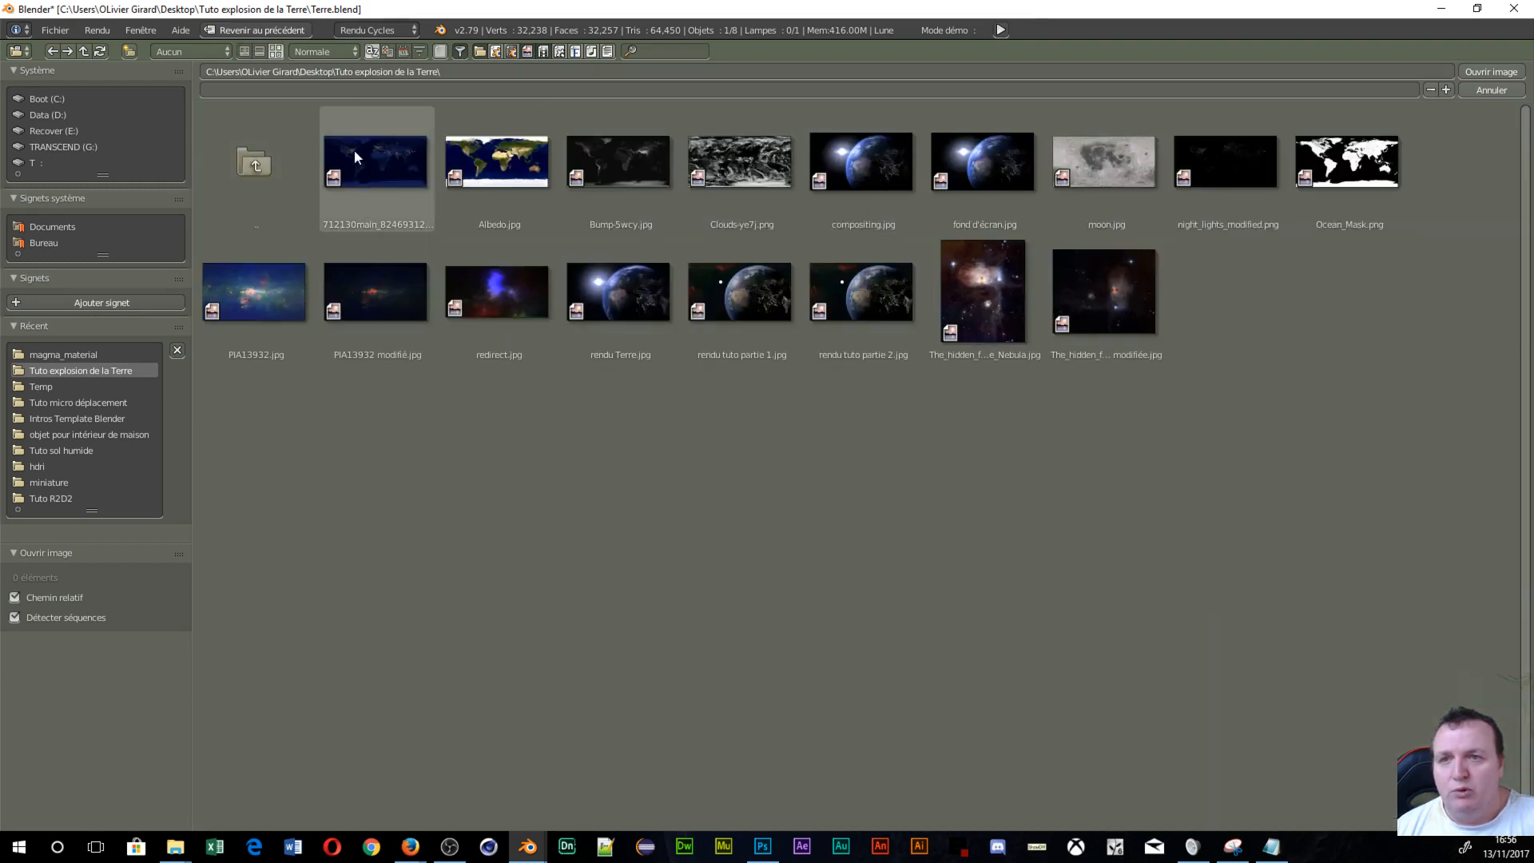
left_click(1069, 147)
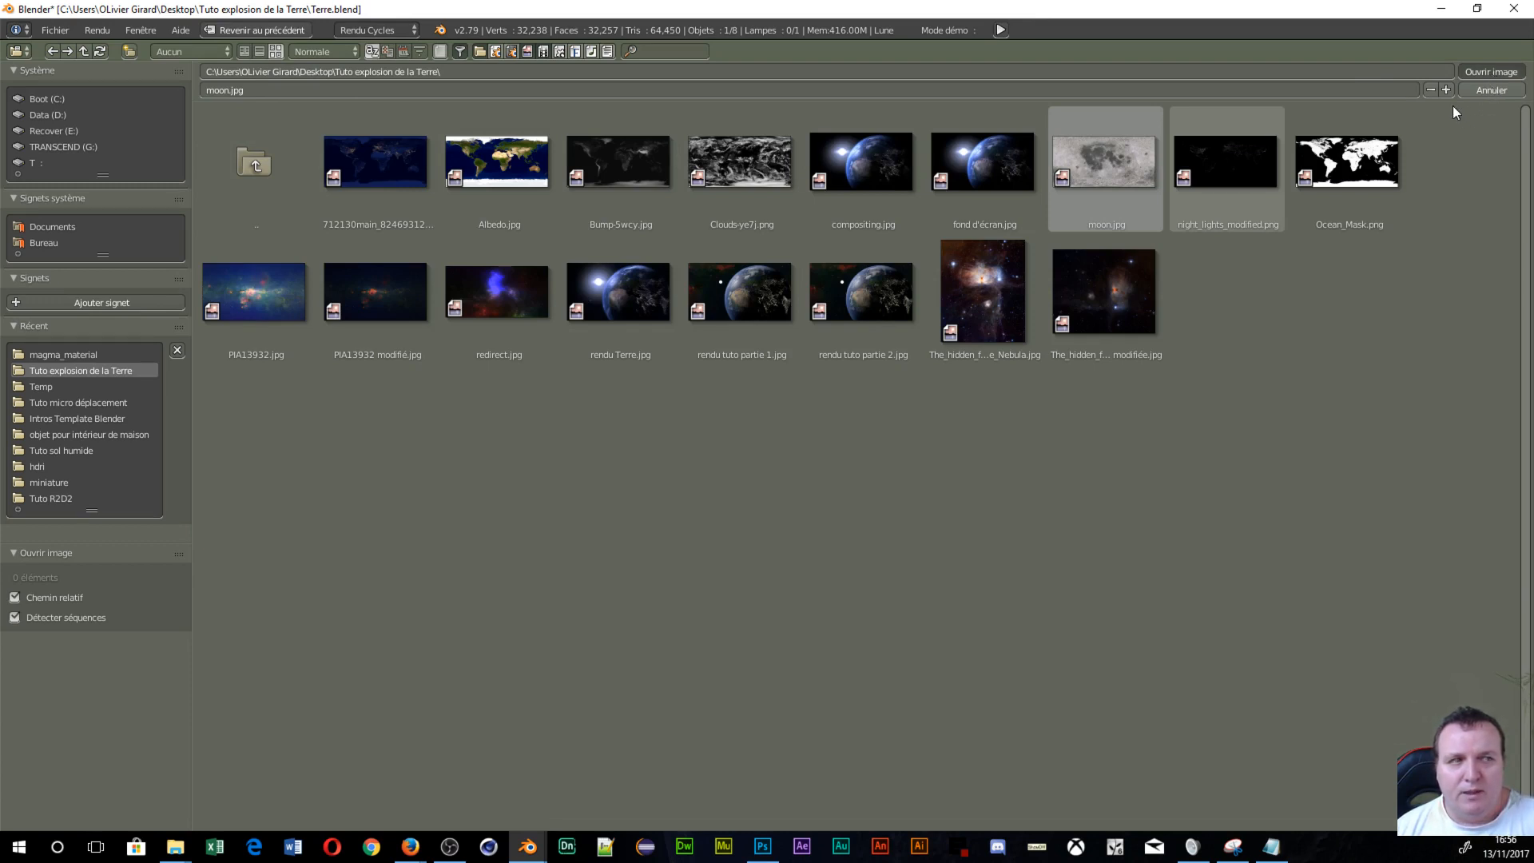
key("Return")
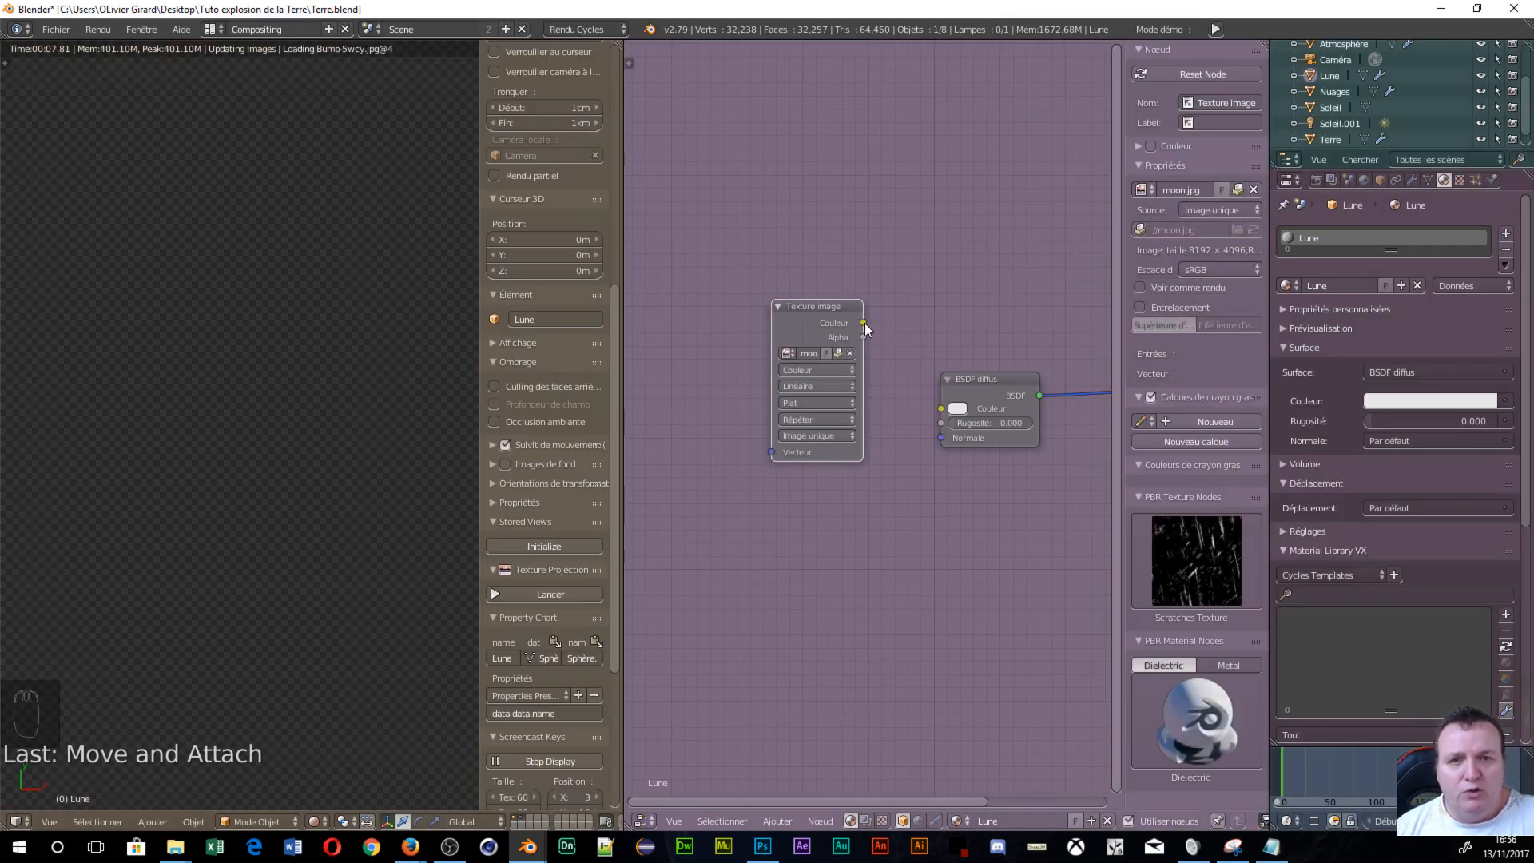
left_click_drag(863, 323, 940, 410)
Add a texture coordinate node and connect its Generated output to the image texture's vector input.
middle_click_drag(909, 605, 1018, 632)
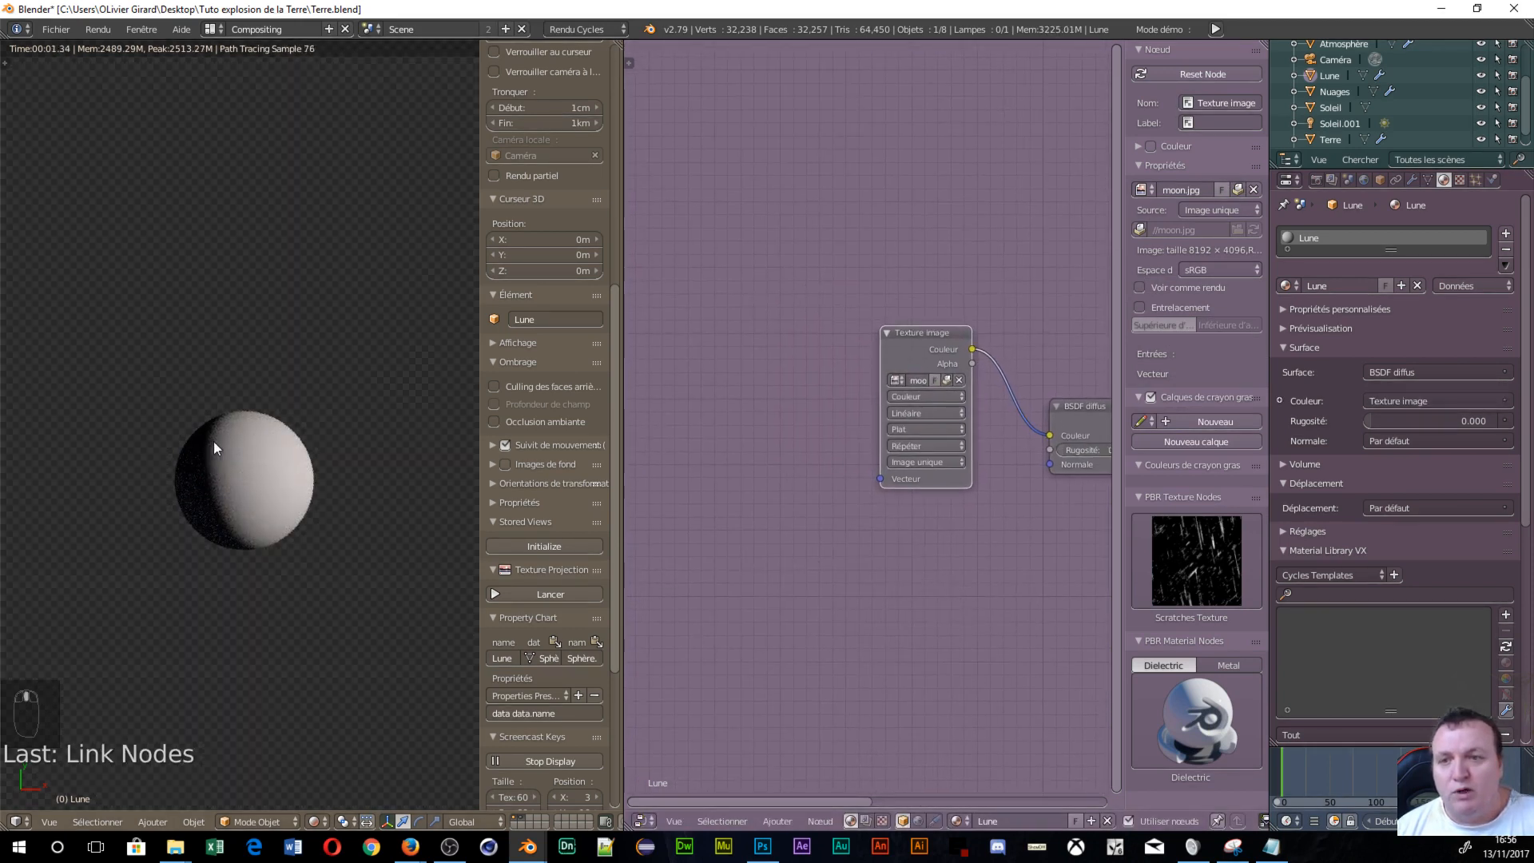
middle_click_drag(793, 471, 957, 449)
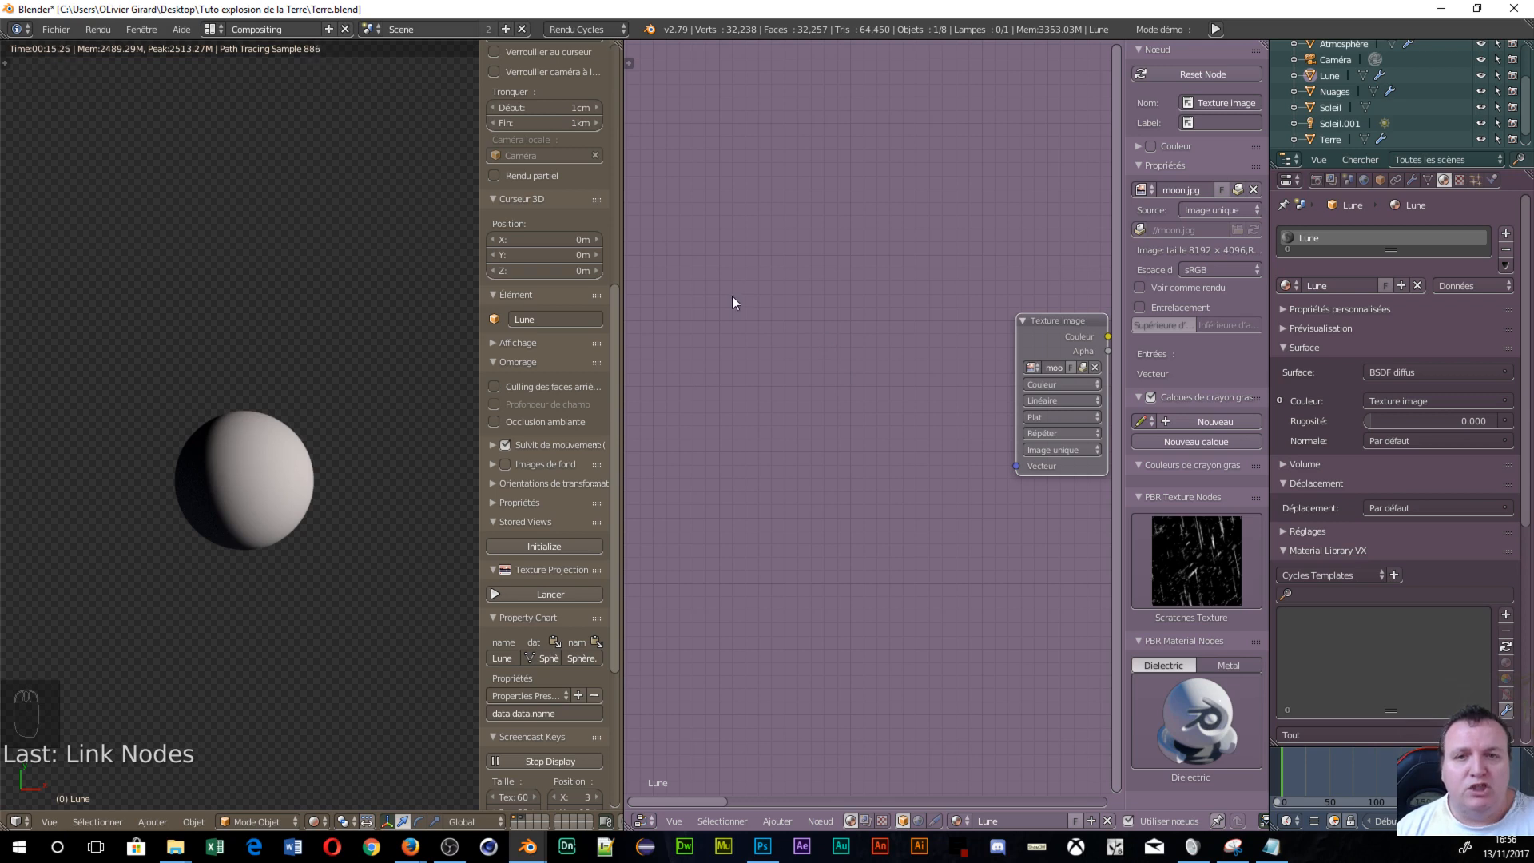
key("shift+a")
mouse_move(734, 299)
mouse_move(704, 249)
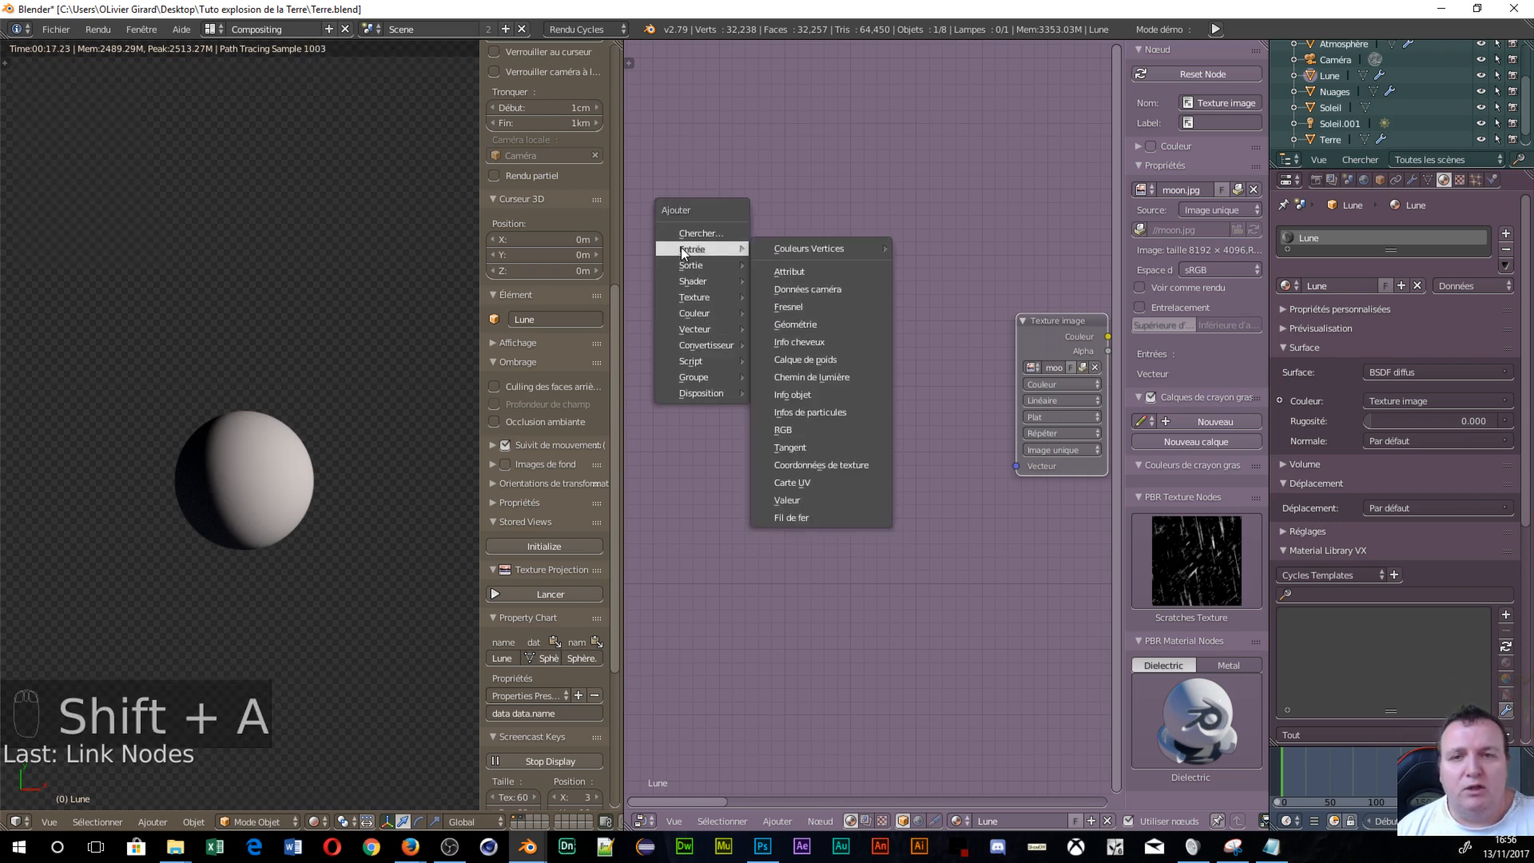
left_click(850, 465)
left_click(711, 294)
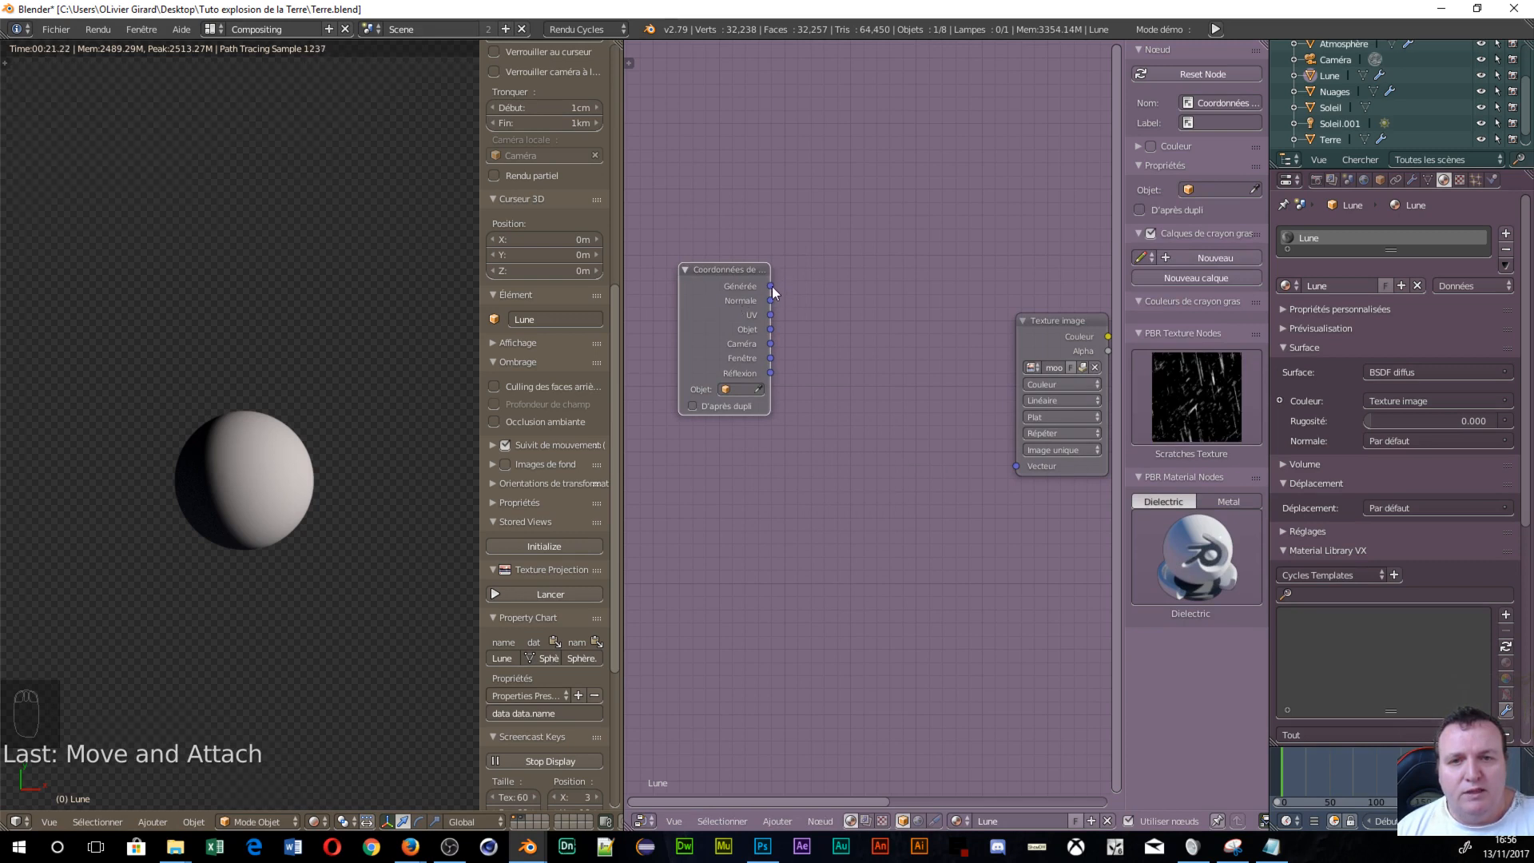
left_click_drag(772, 286, 1027, 465)
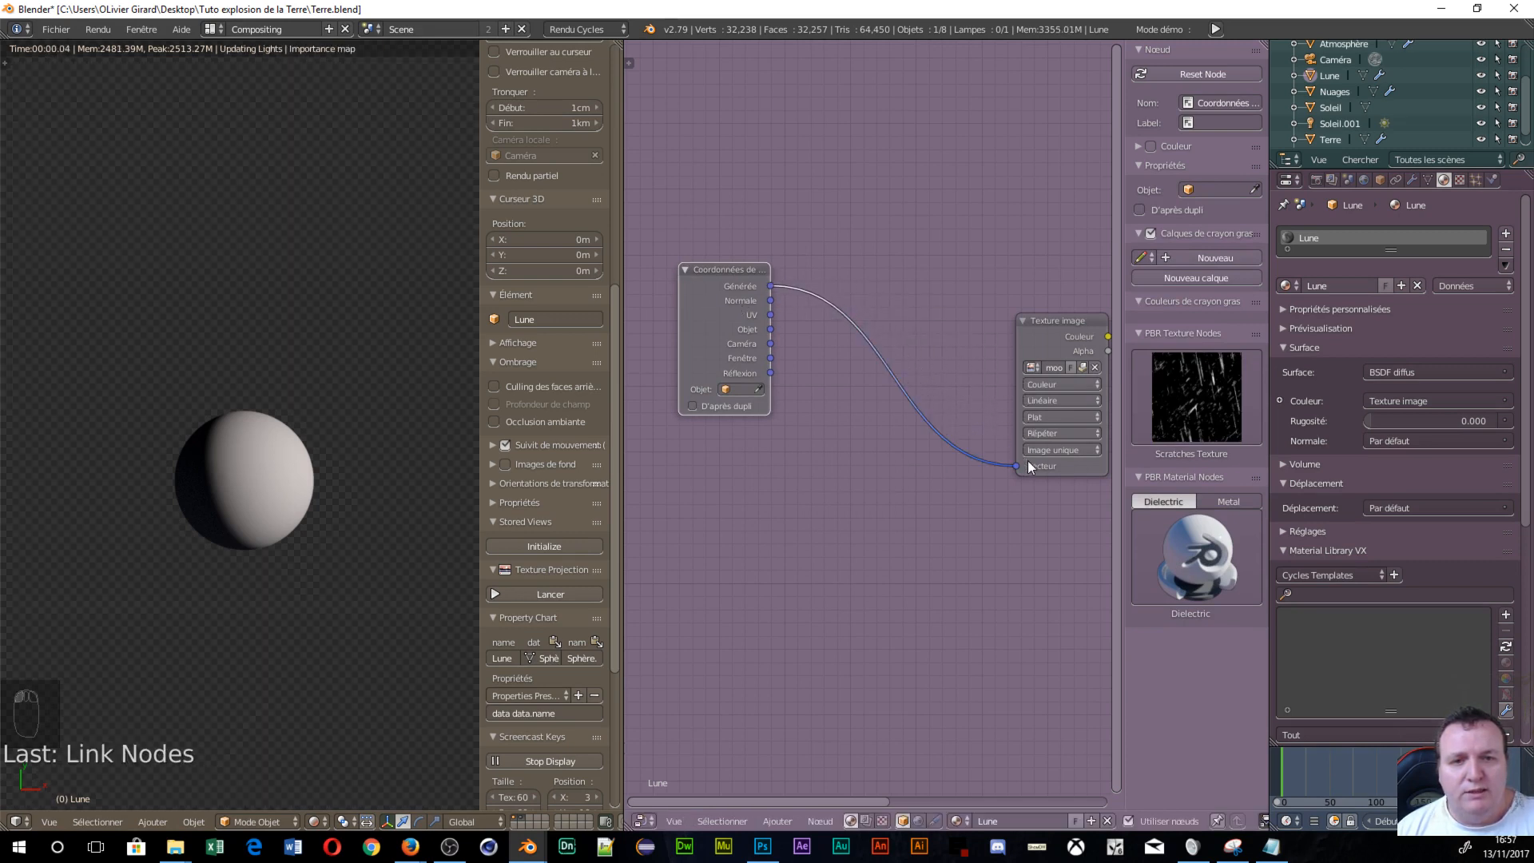
Set the moon image texture's projection to Sphere and inspect the rendered moon surface up close.
left_click(1072, 416)
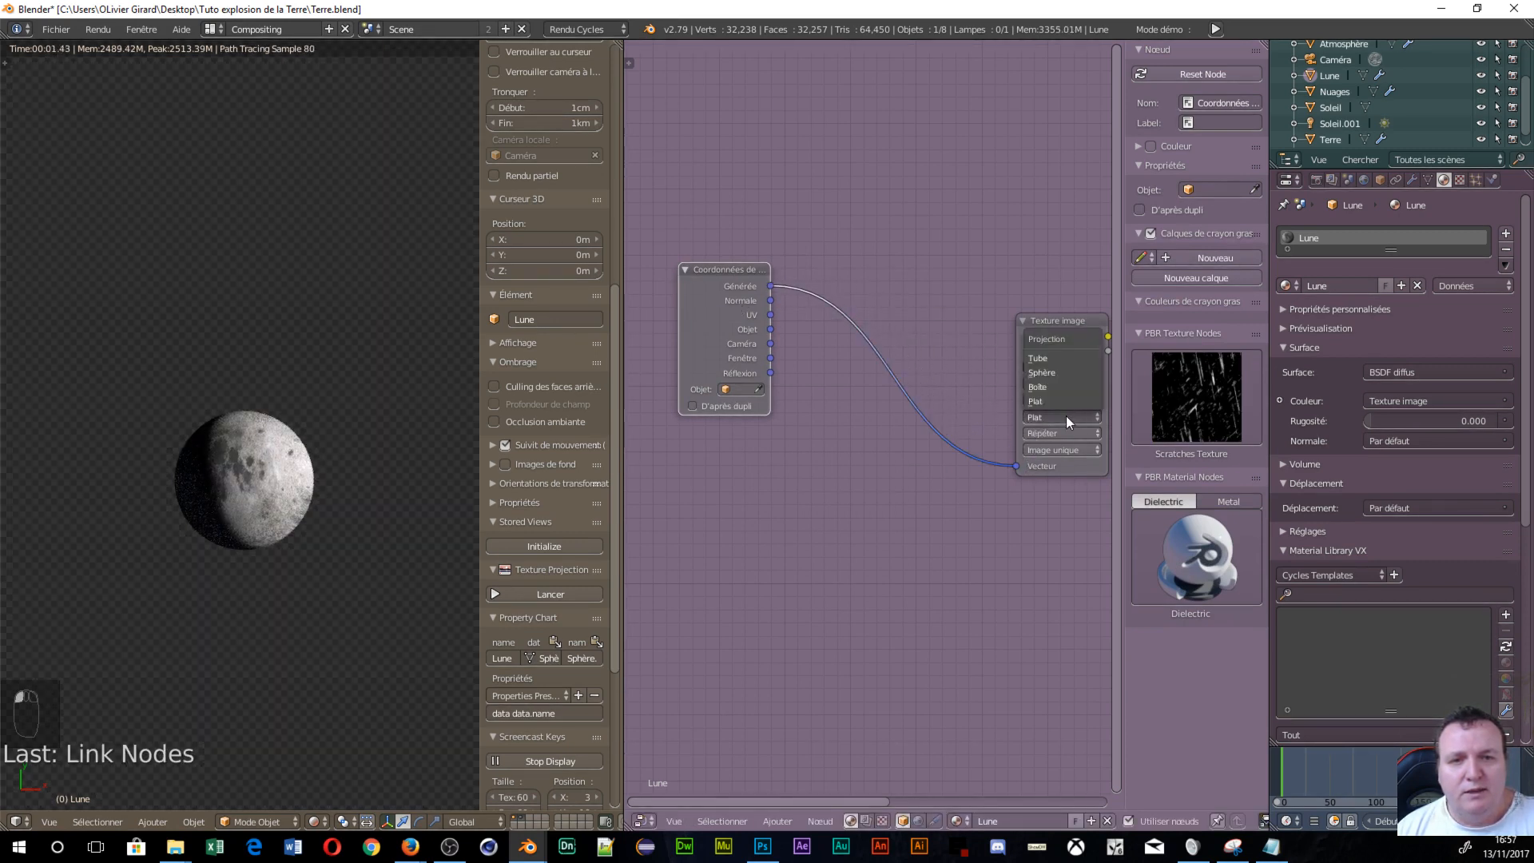
left_click(1053, 366)
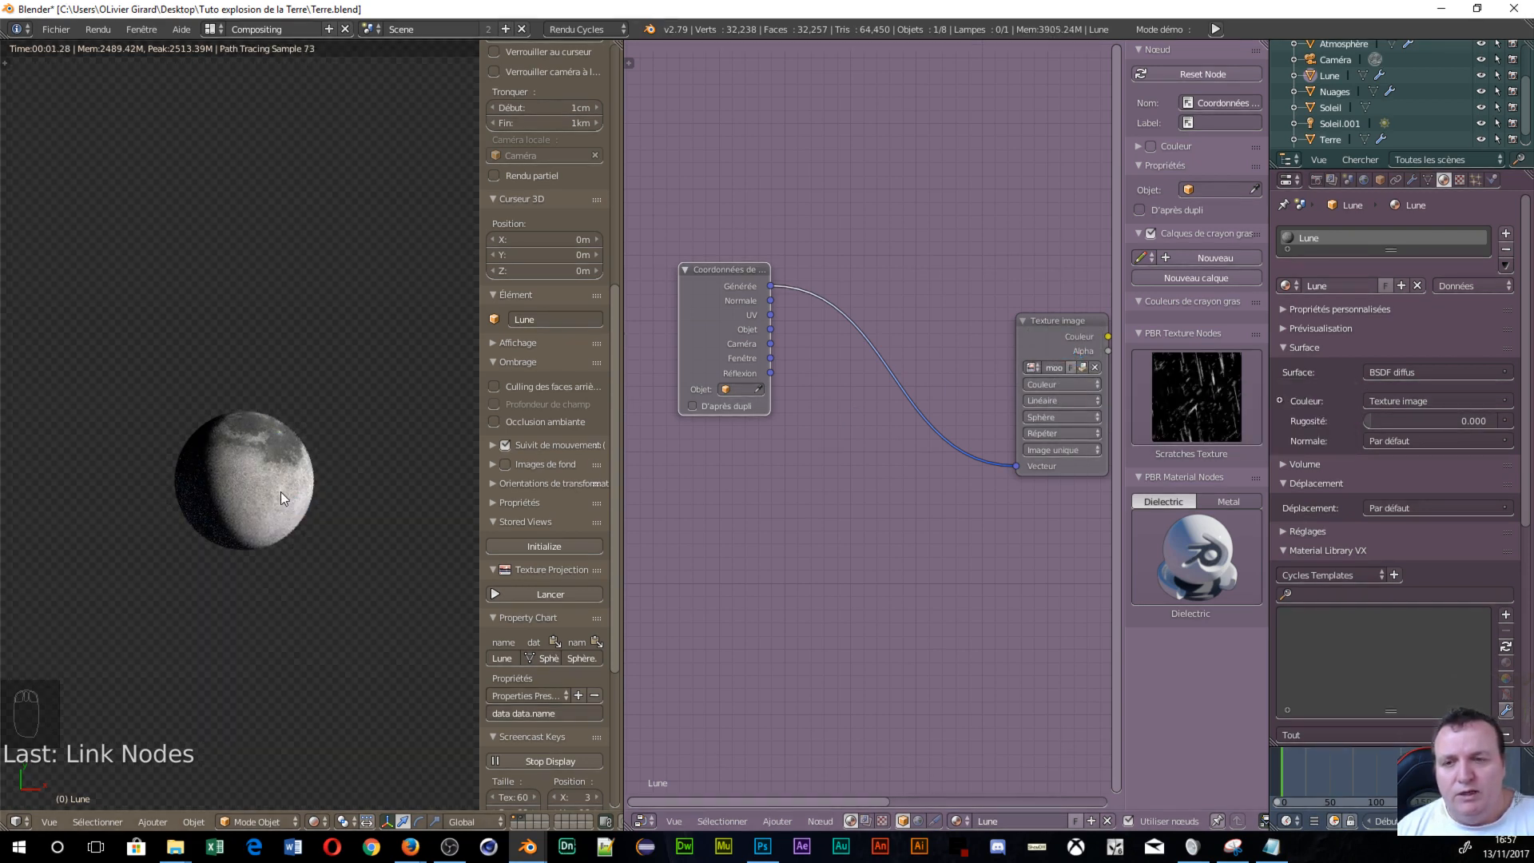
scroll(292, 505, "down", 2)
scroll(299, 507, "up", 4)
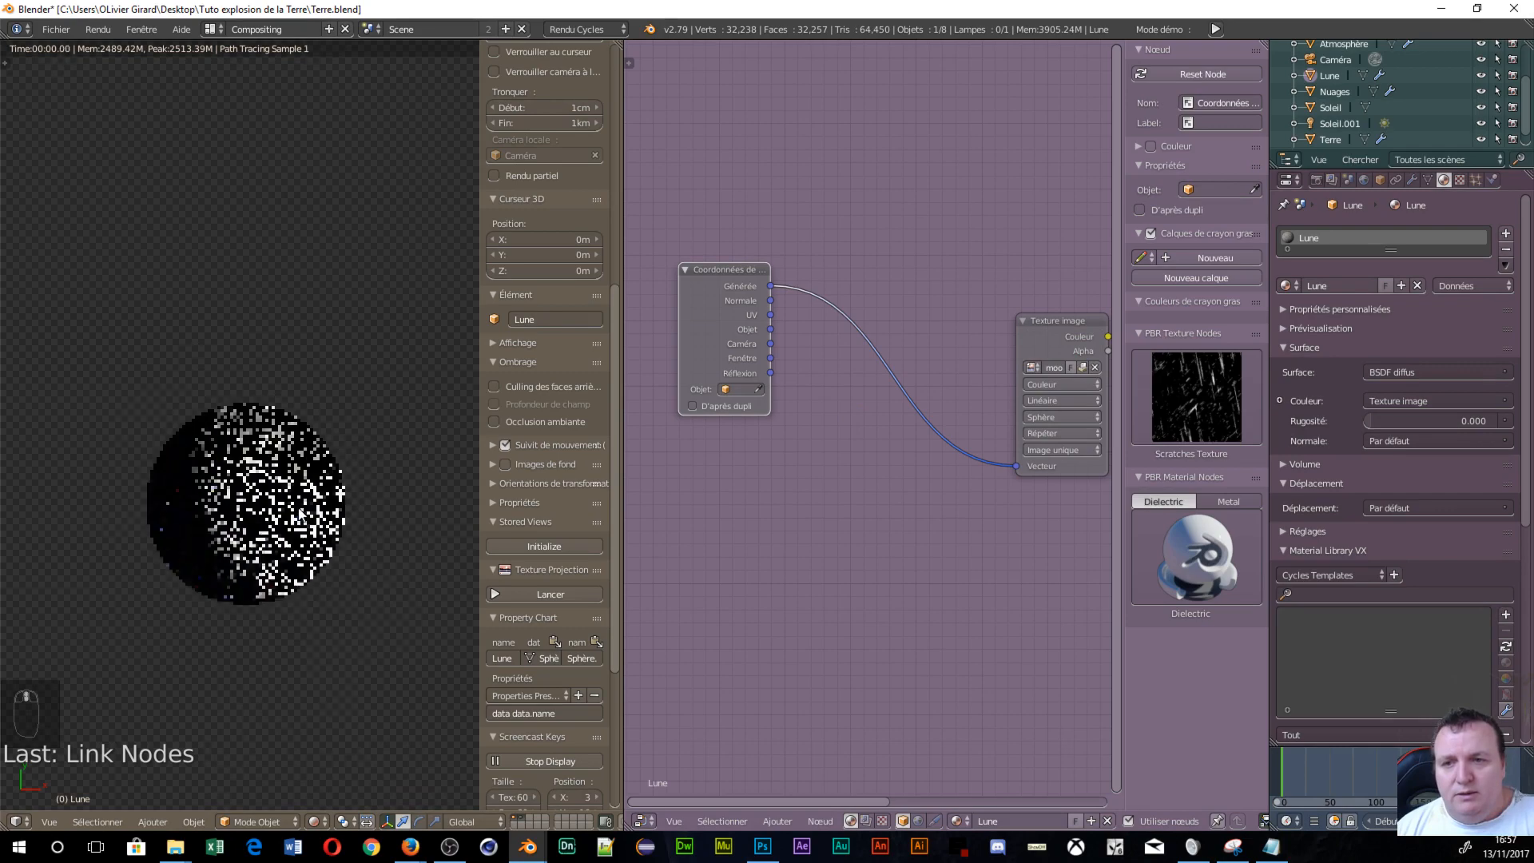
scroll(299, 511, "up", 3)
scroll(299, 511, "up", 2)
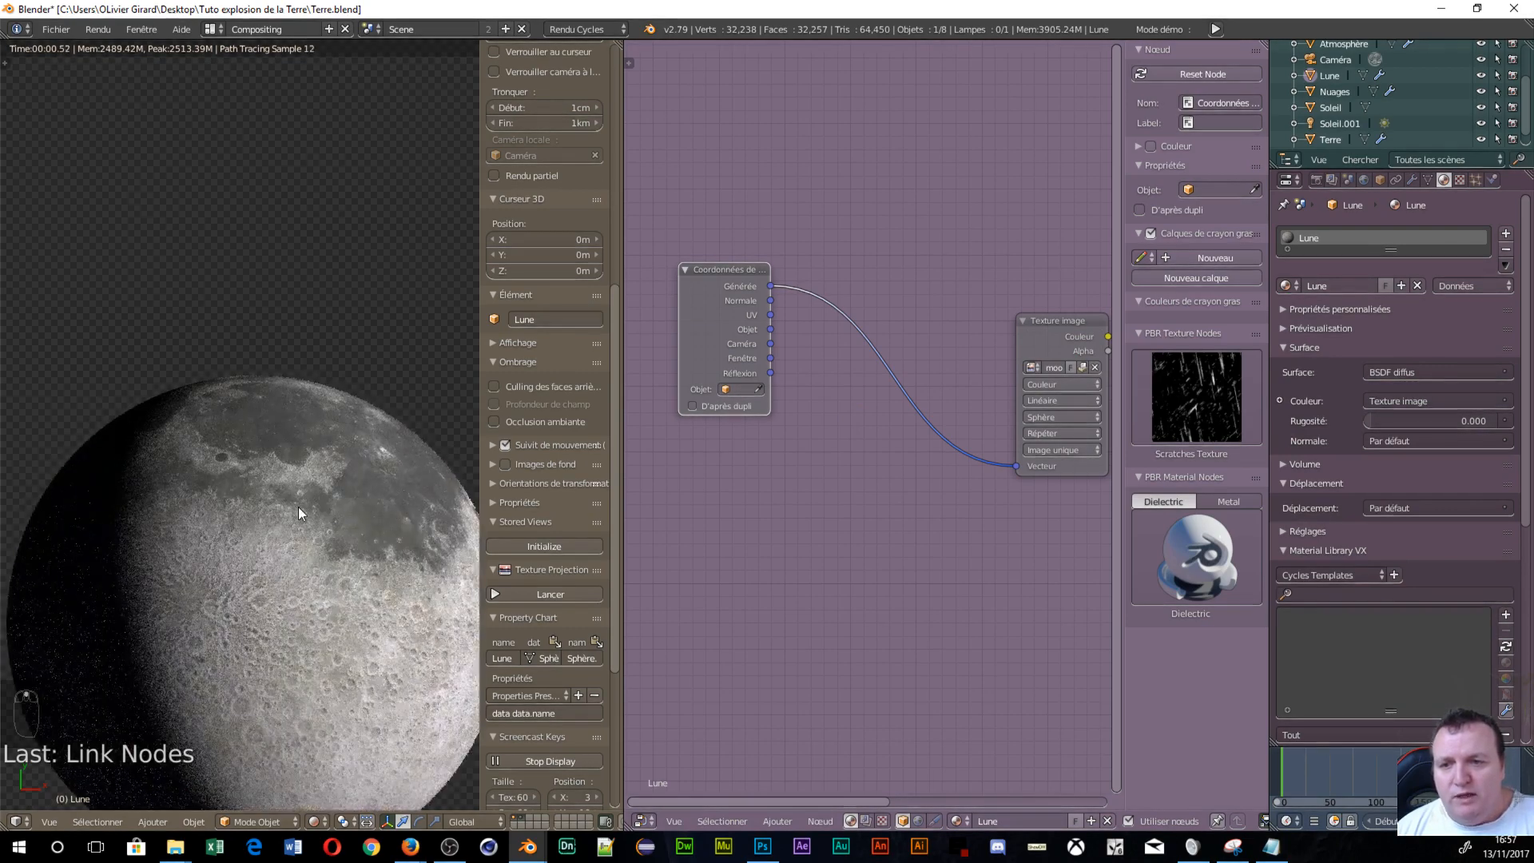
scroll(298, 509, "up", 3)
scroll(304, 509, "down", 4)
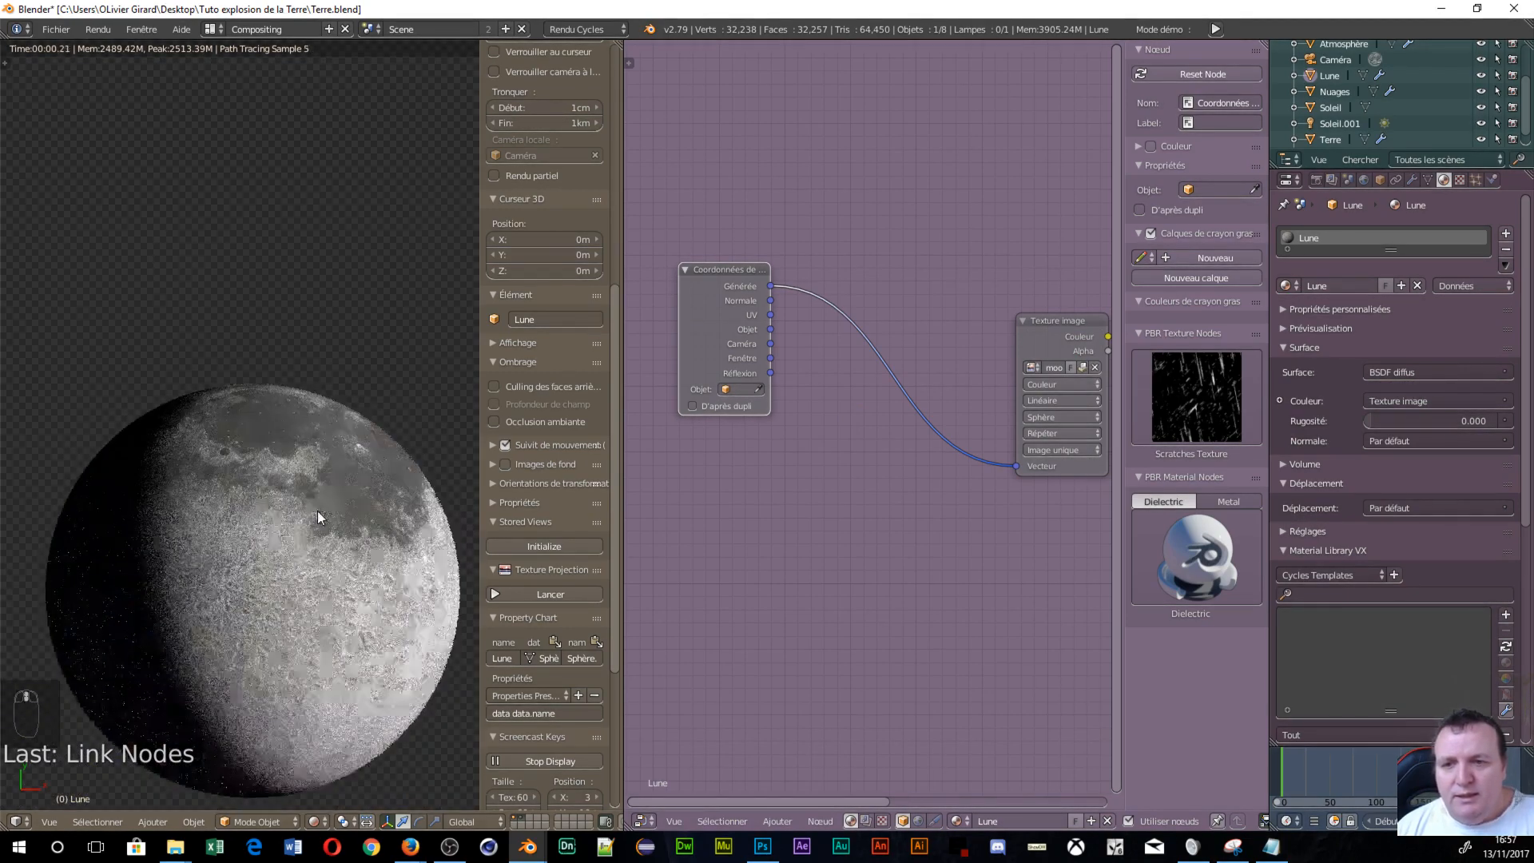
Move the image texture node away from the diffuse shader and add a Bump node below the link between them.
middle_click_drag(978, 568, 746, 487)
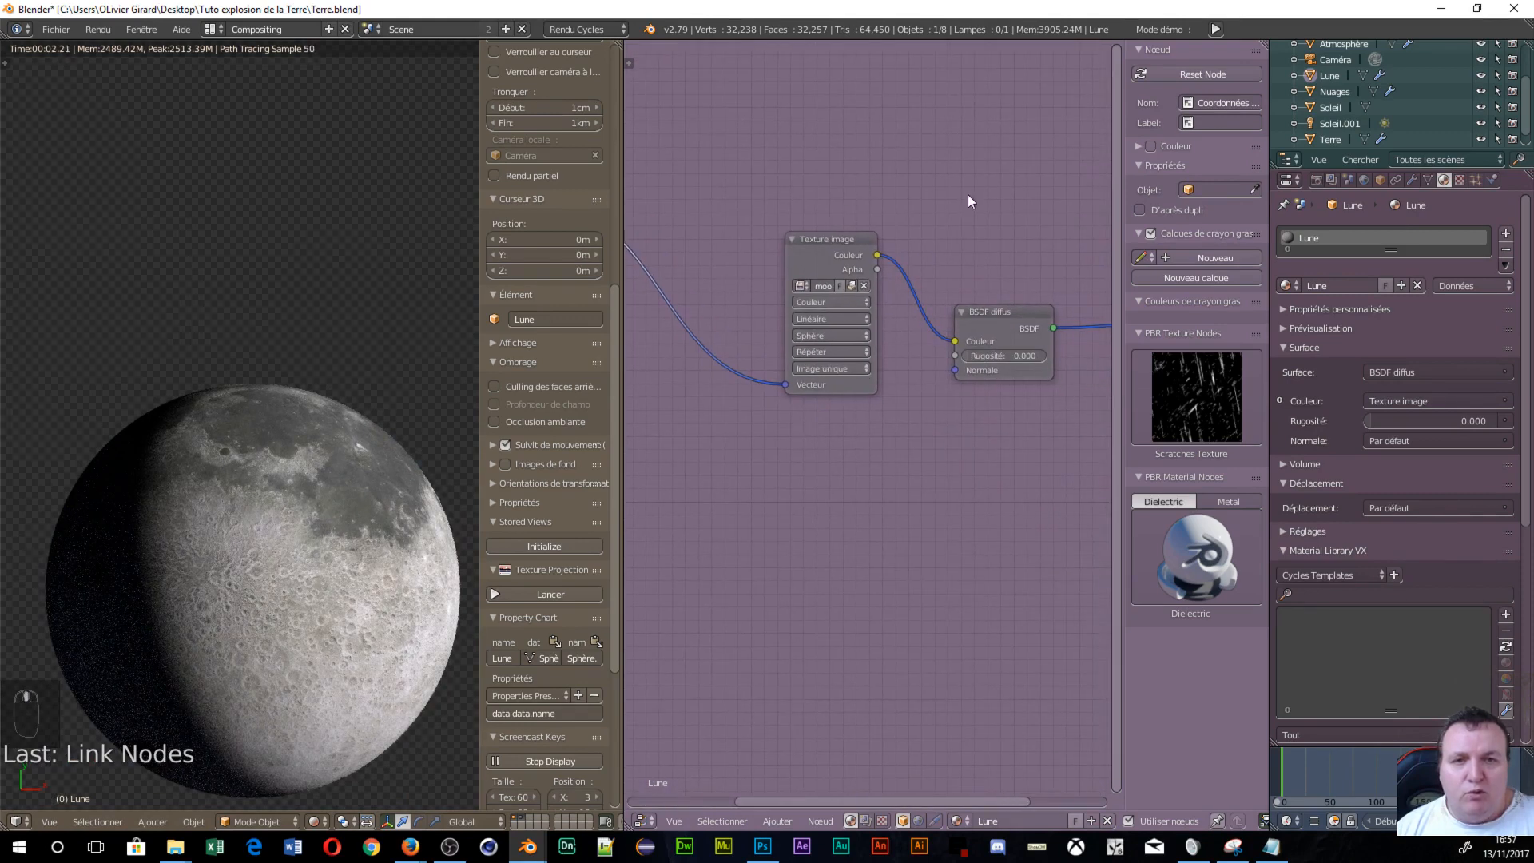
left_click_drag(834, 243, 715, 212)
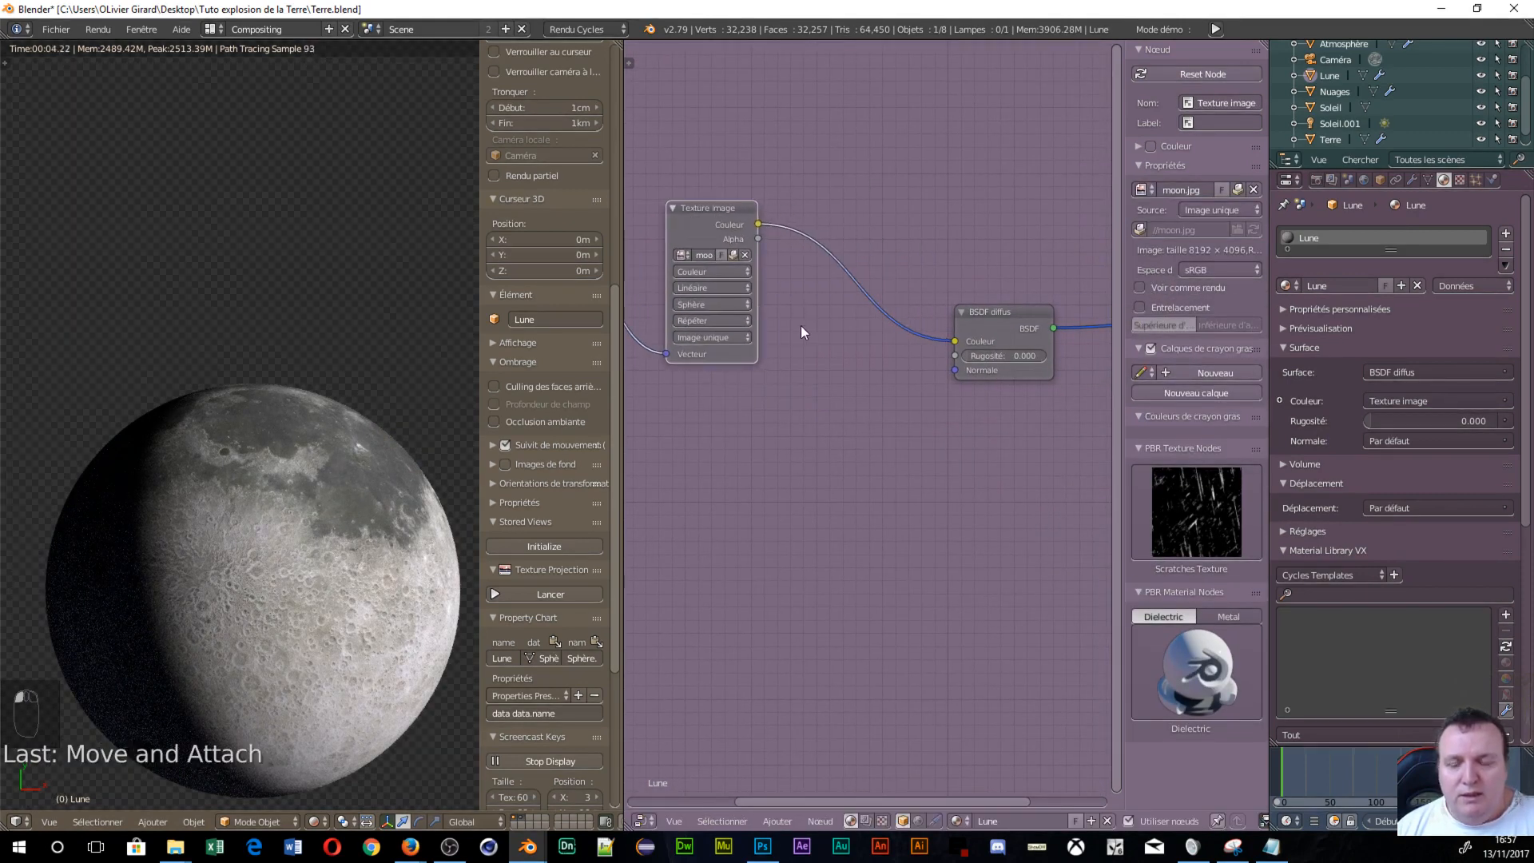
key("shift+a")
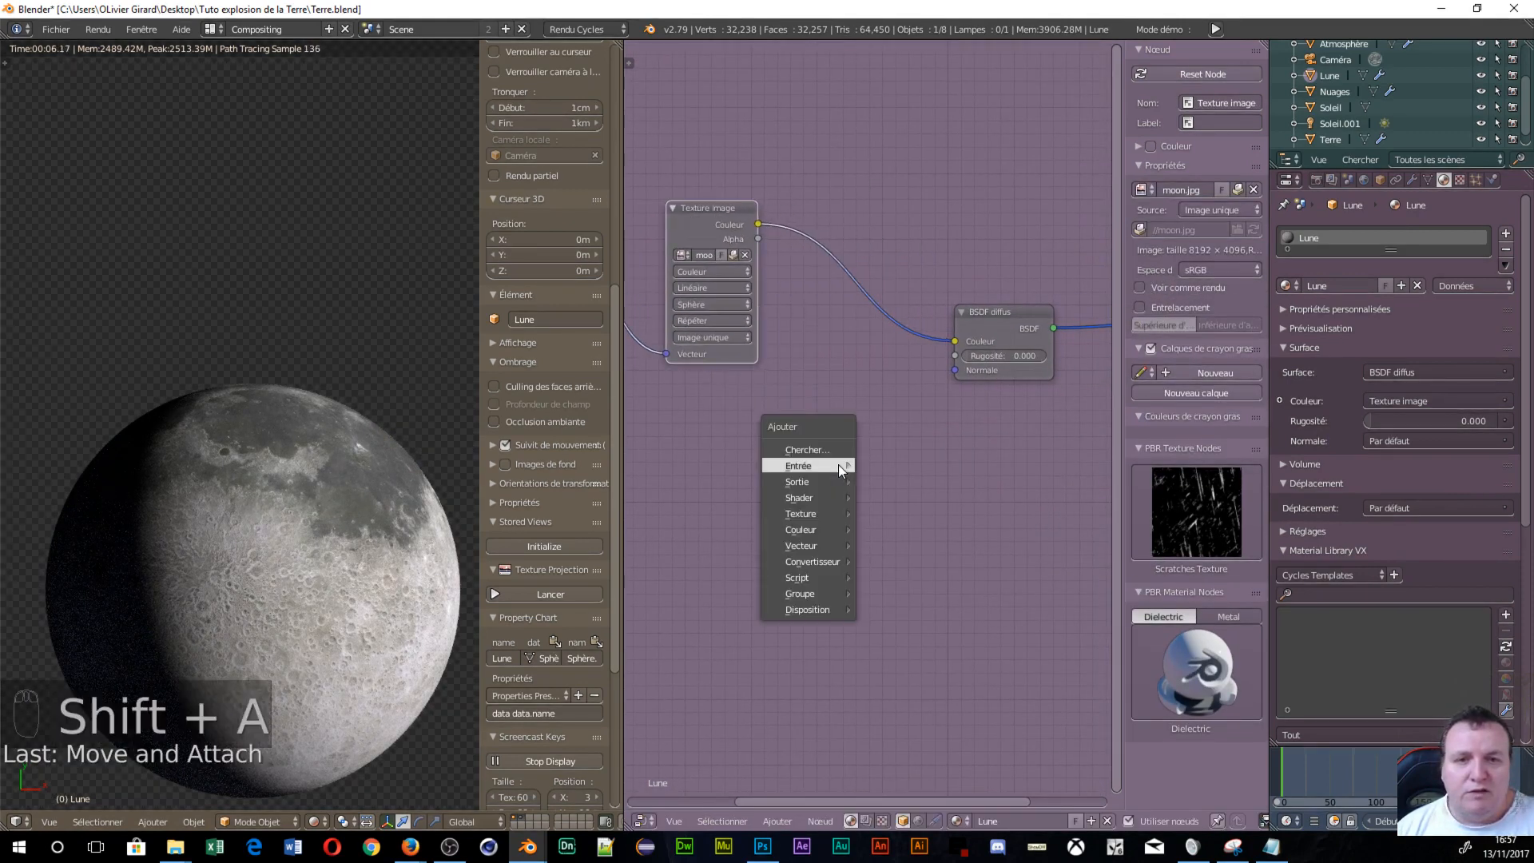
mouse_move(839, 547)
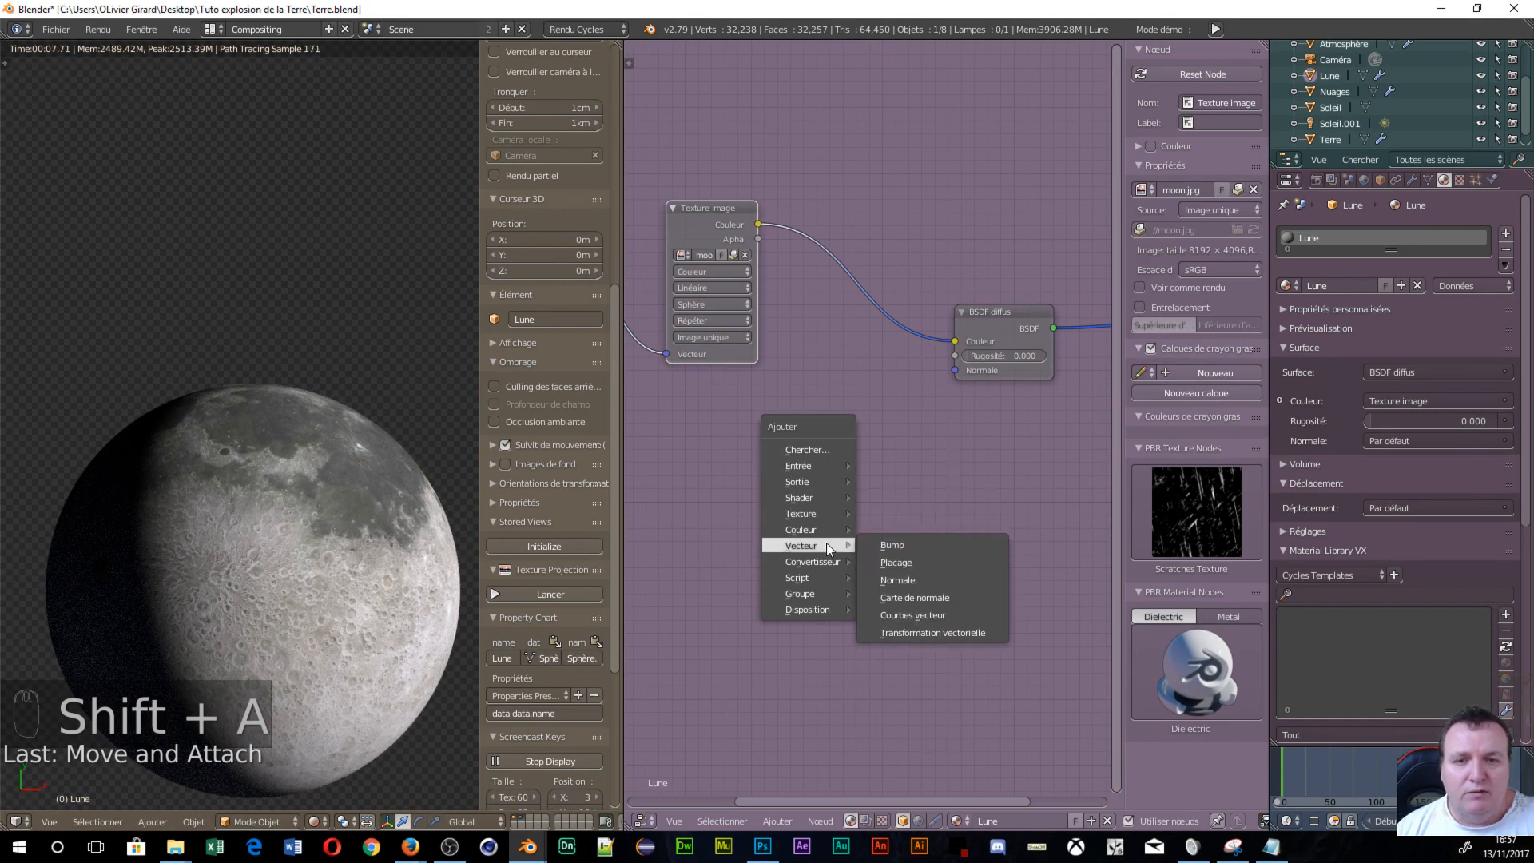
left_click(903, 551)
left_click(810, 419)
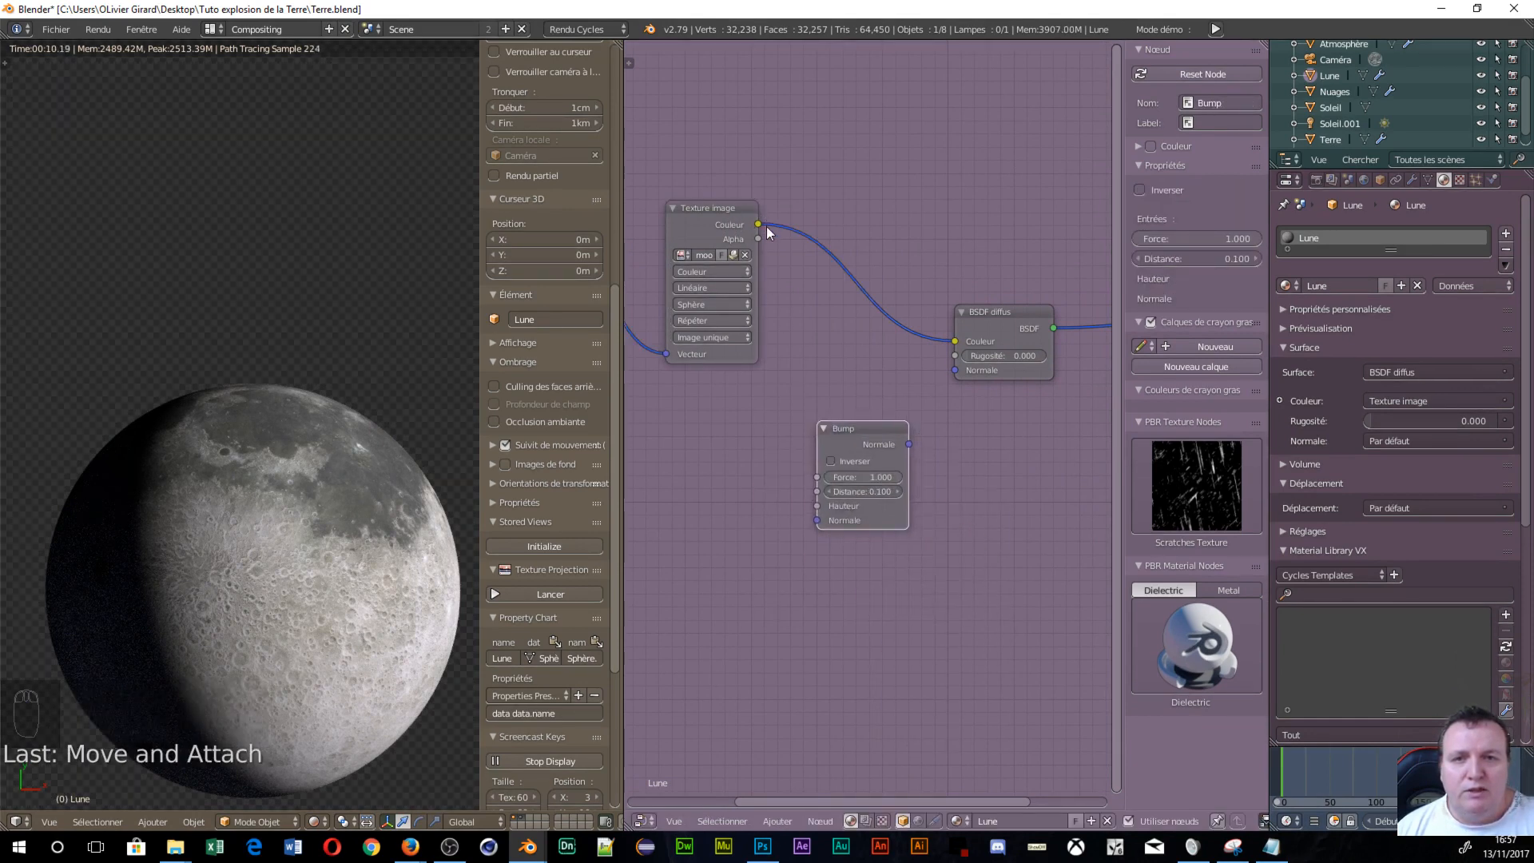
Connect the moon texture's color to the Bump node's height and the Bump normal to the diffuse shader's normal, then inspect the relief.
left_click_drag(757, 225, 808, 506)
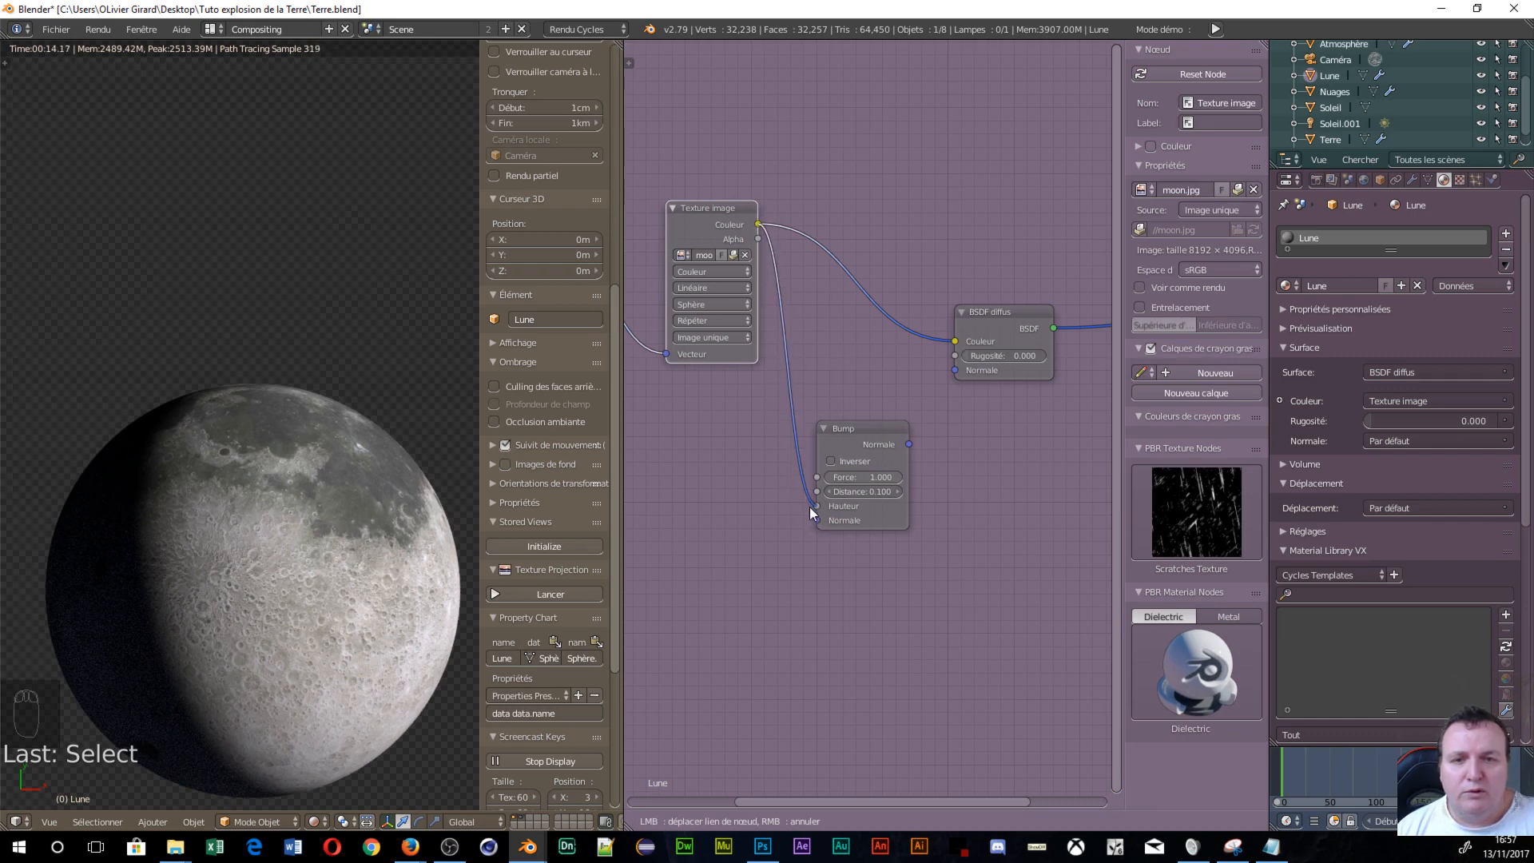
left_click_drag(909, 445, 954, 370)
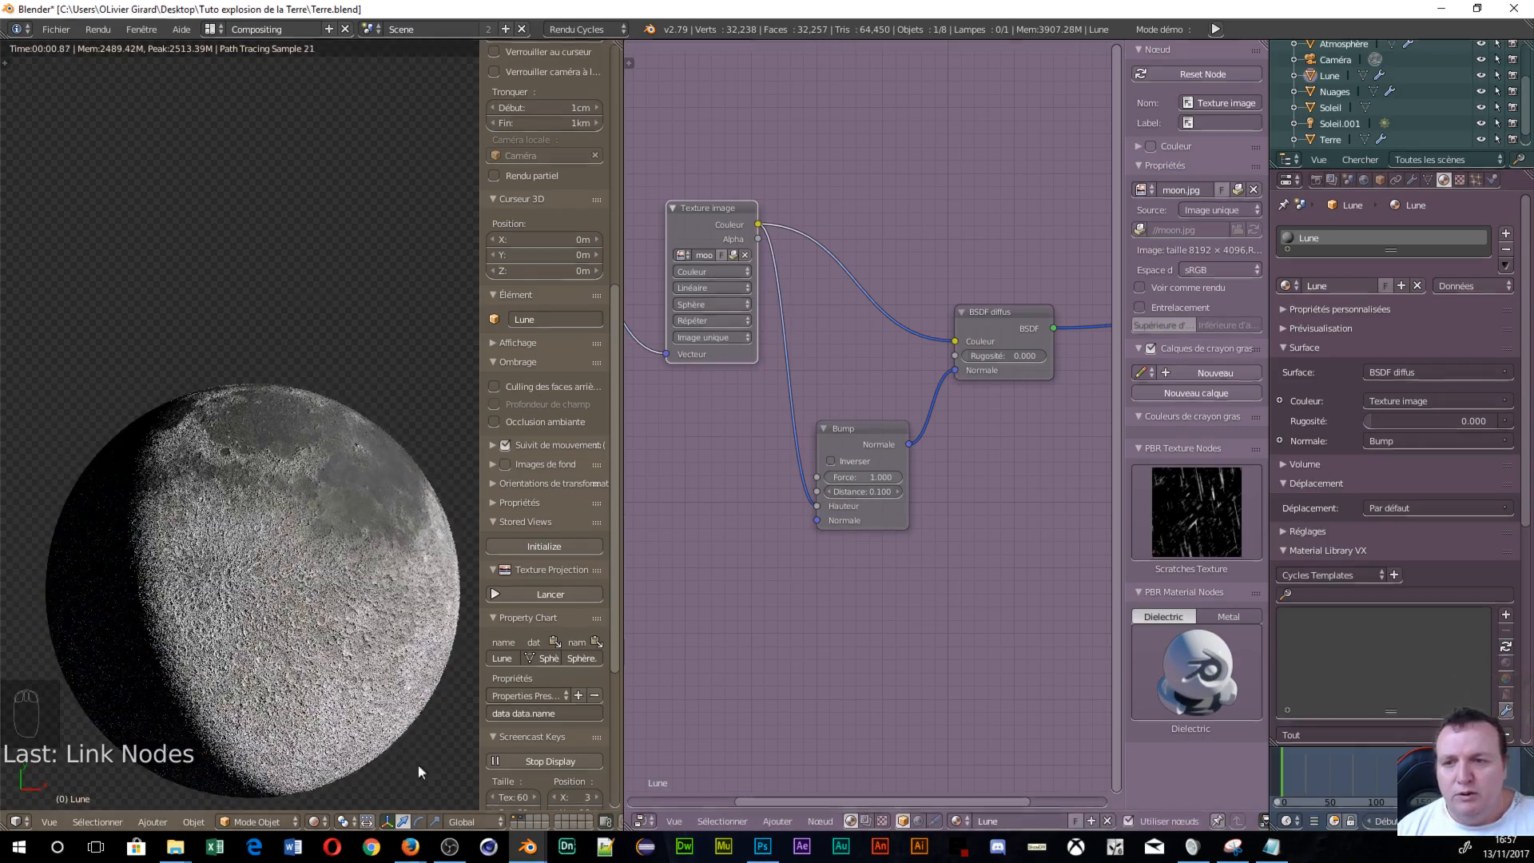
scroll(323, 669, "up", 3)
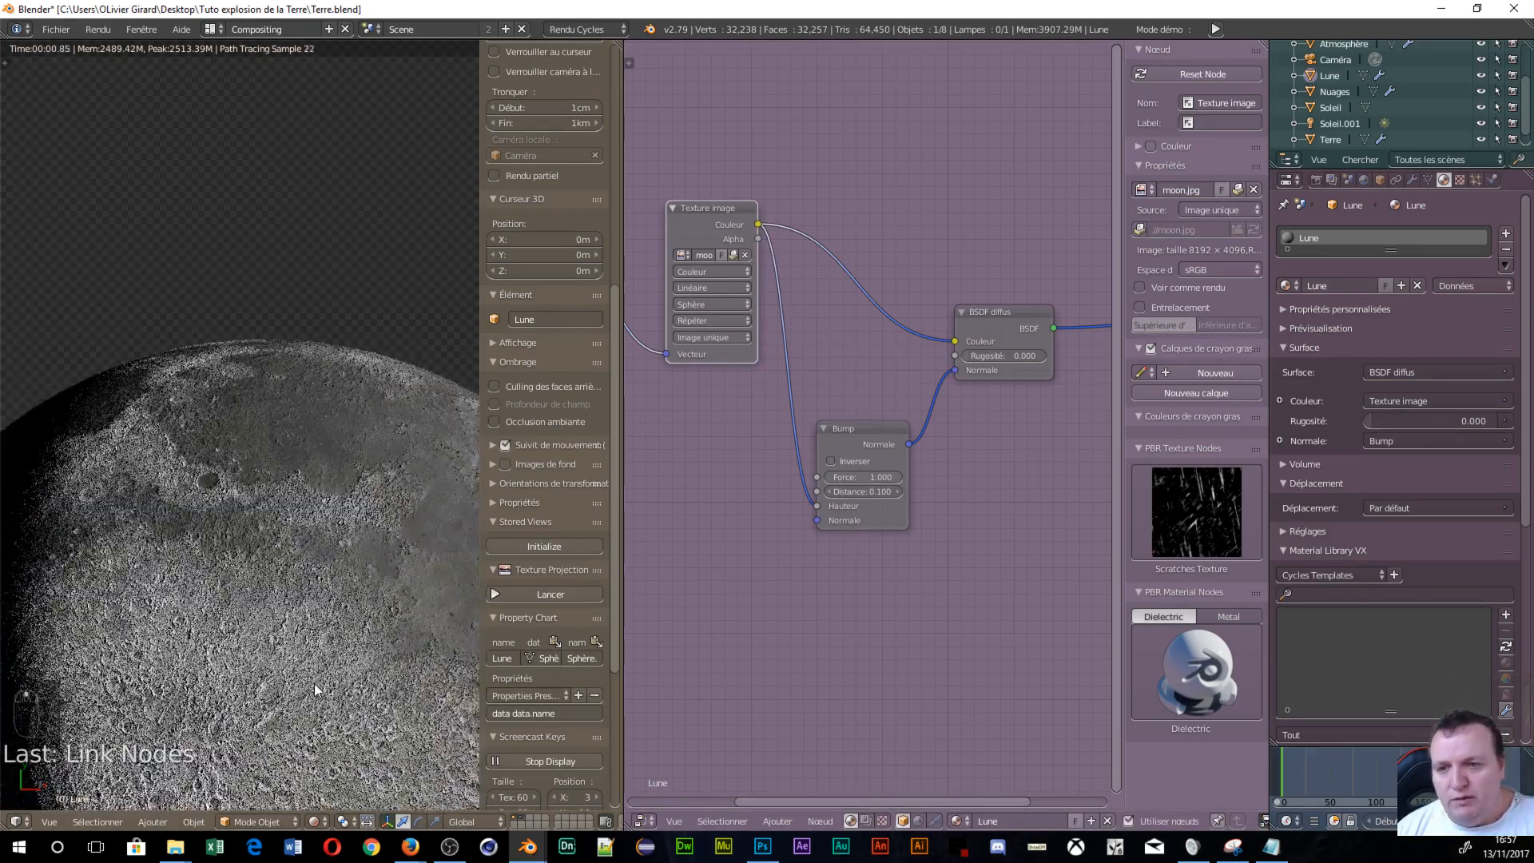
scroll(314, 683, "up", 4)
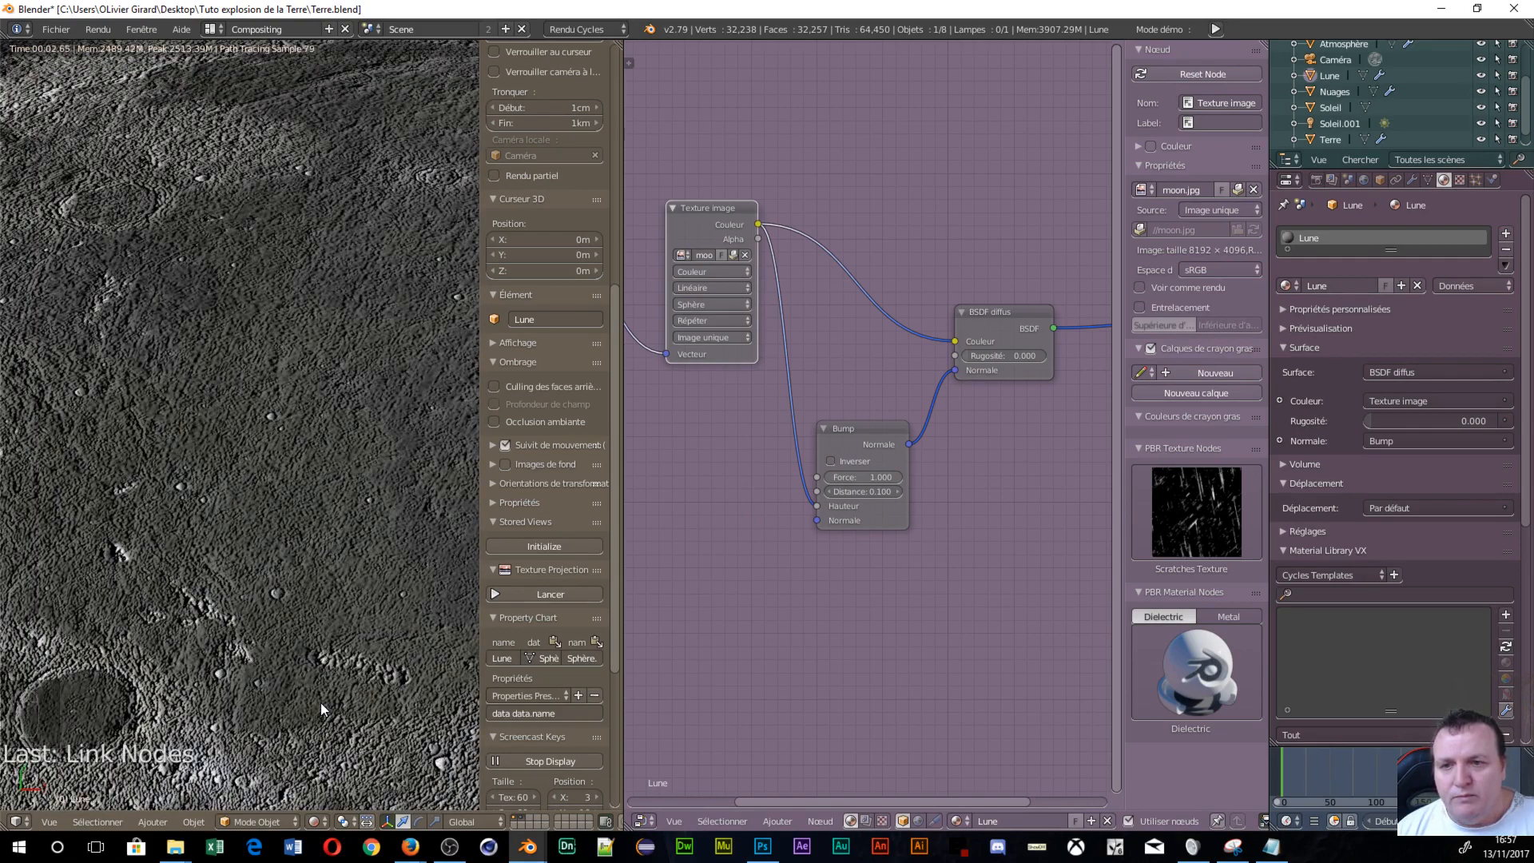
Set the Bump node's strength to 2 and check the moon's relief at several distances, out to where the Earth is in view.
scroll(320, 703, "down", 3)
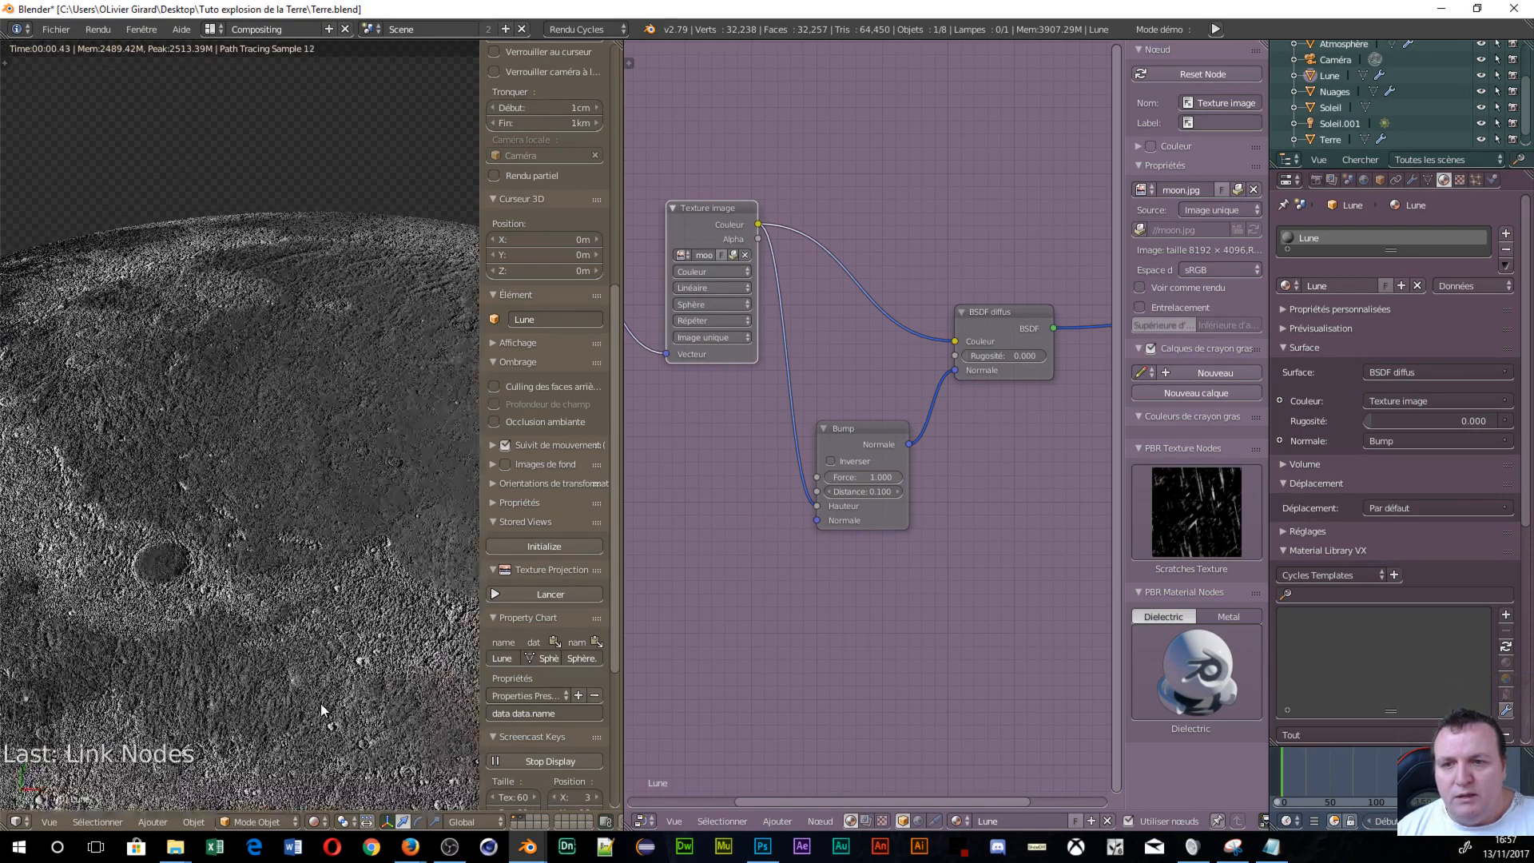
left_click(878, 477)
type("2")
key("Return")
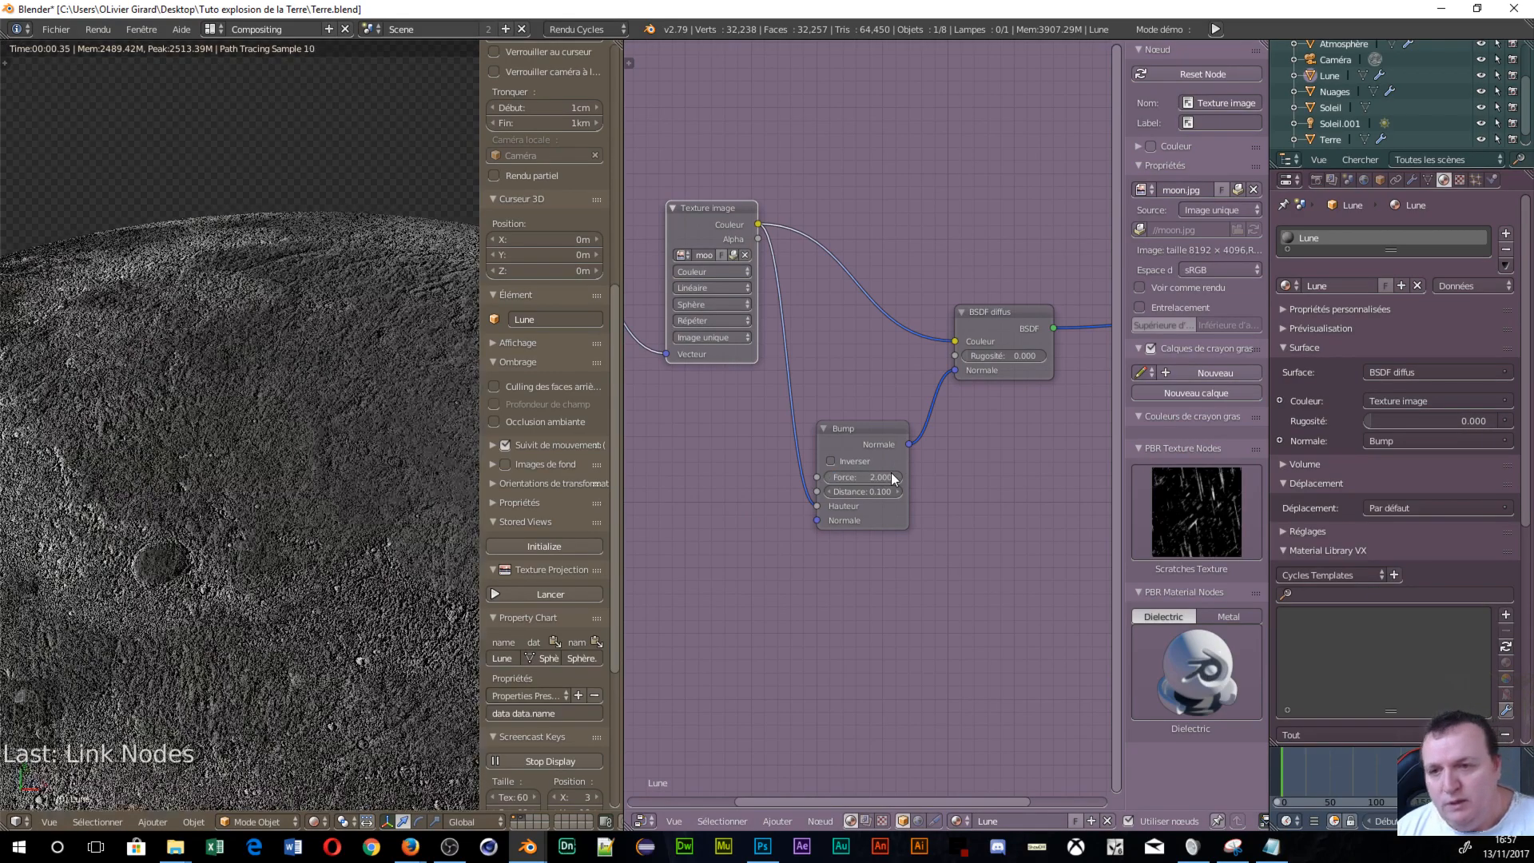
scroll(223, 274, "down", 5)
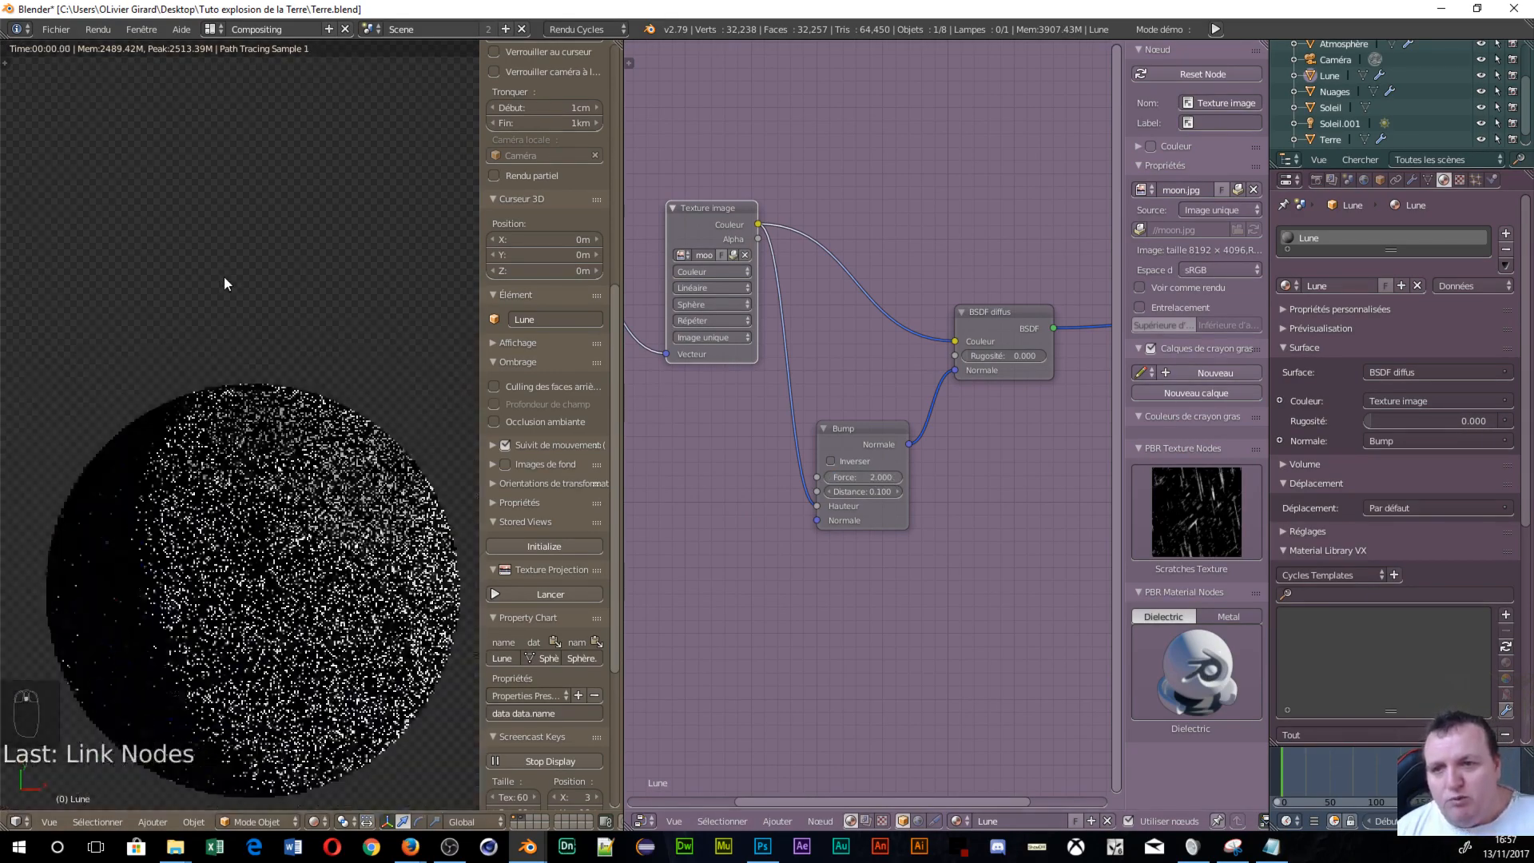
scroll(224, 277, "down", 3)
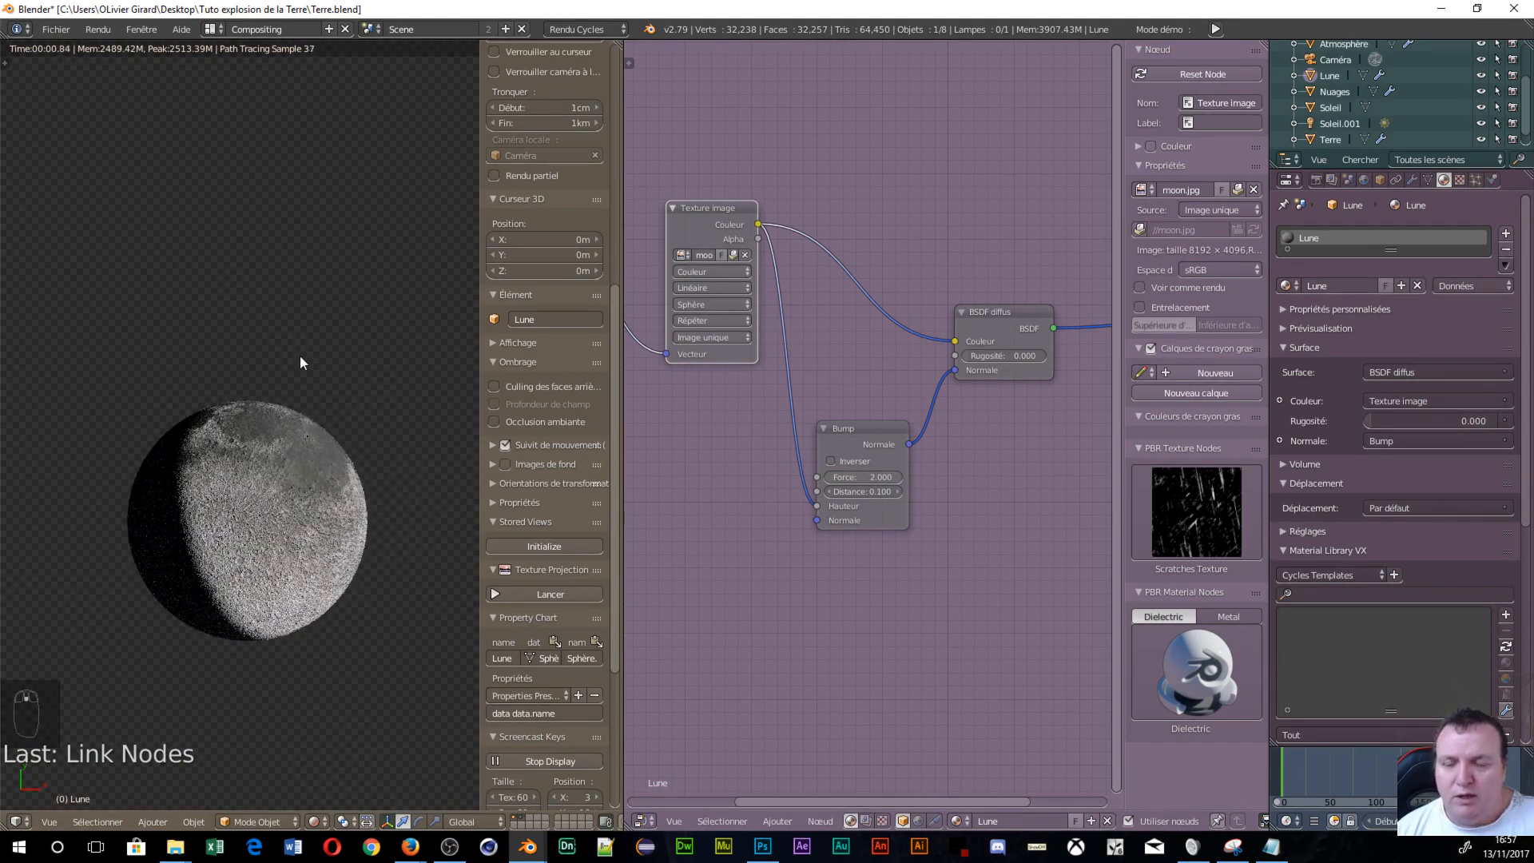
scroll(210, 426, "down", 2)
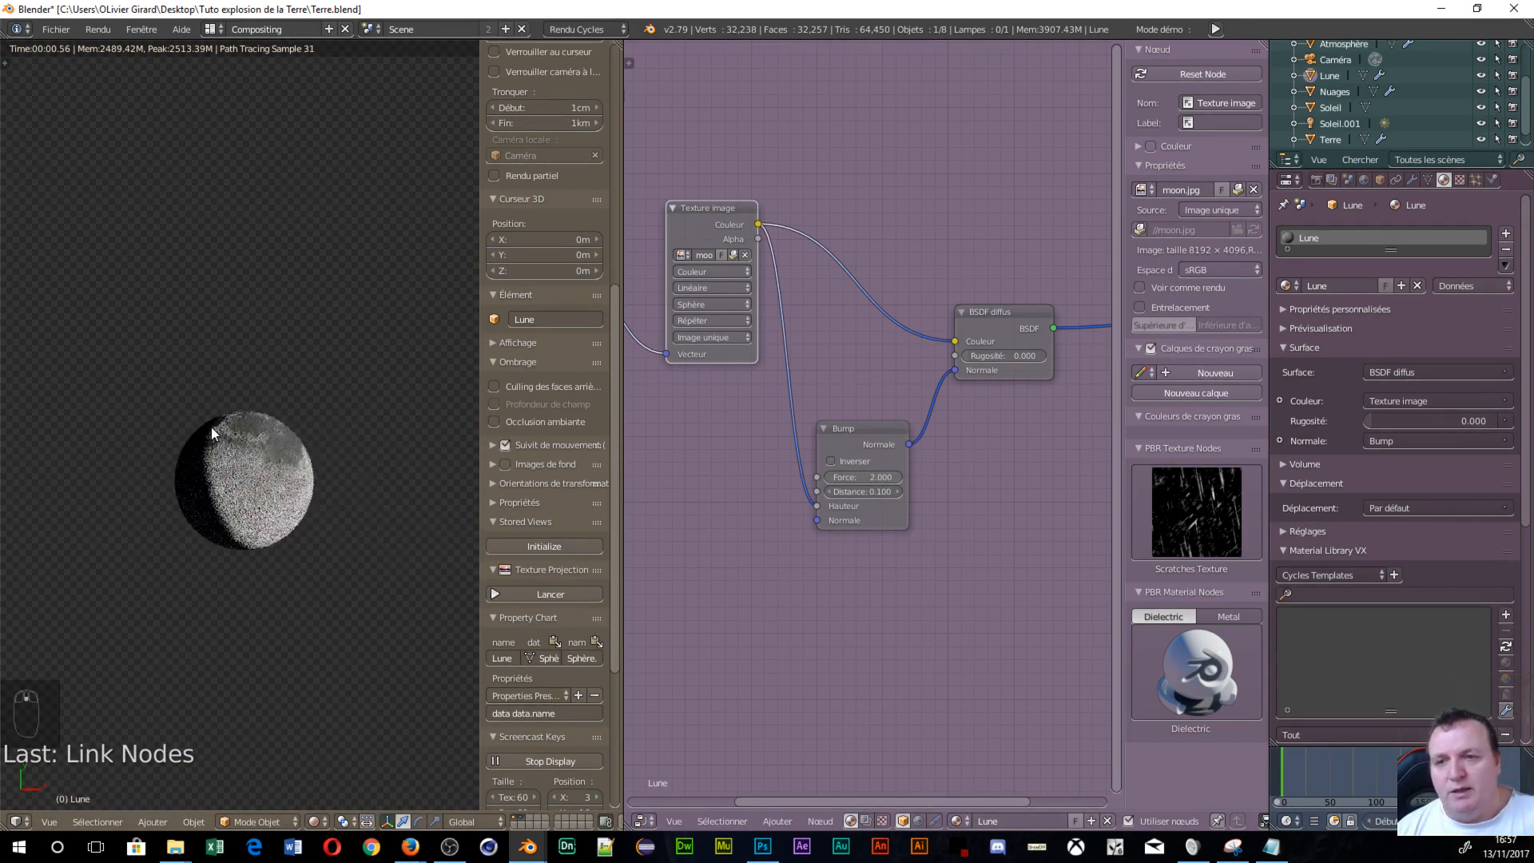
scroll(220, 387, "down", 4)
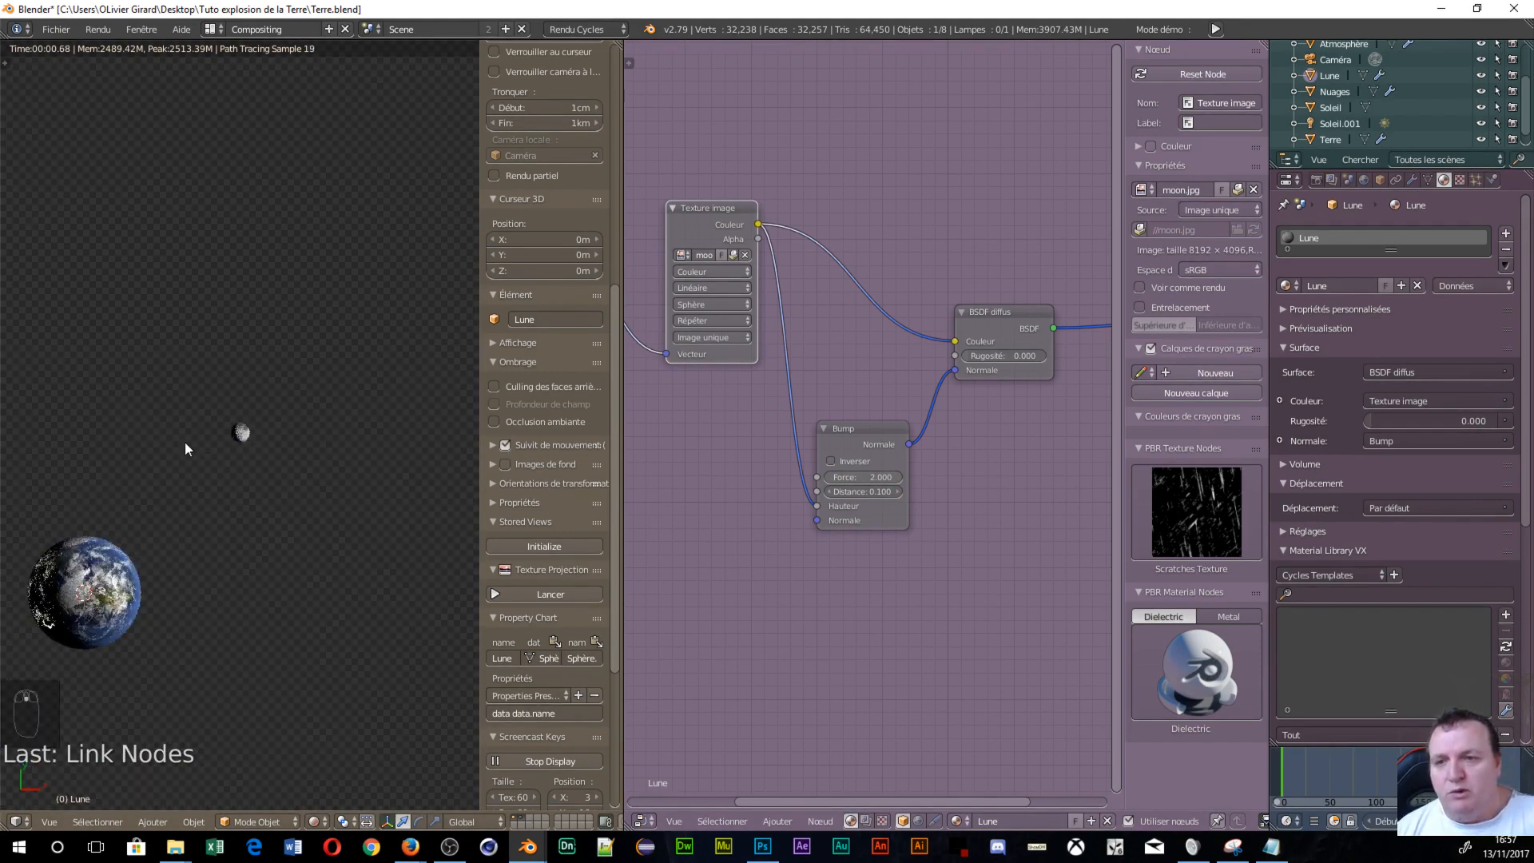
scroll(155, 566, "down", 4)
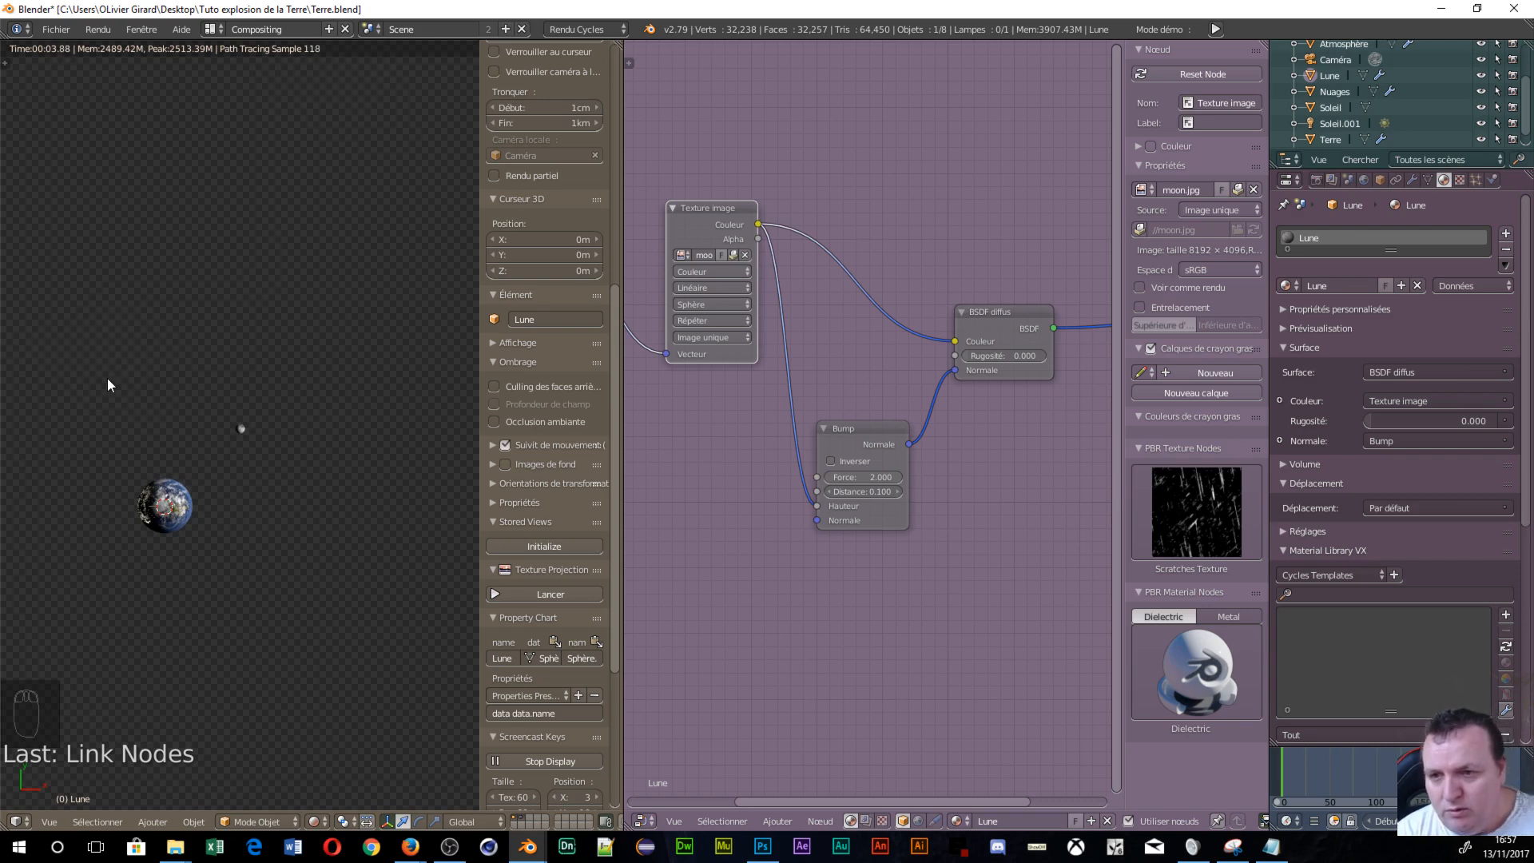
Compare the camera view with the free view to check where the moon lies relative to the camera frame.
key("KP_0")
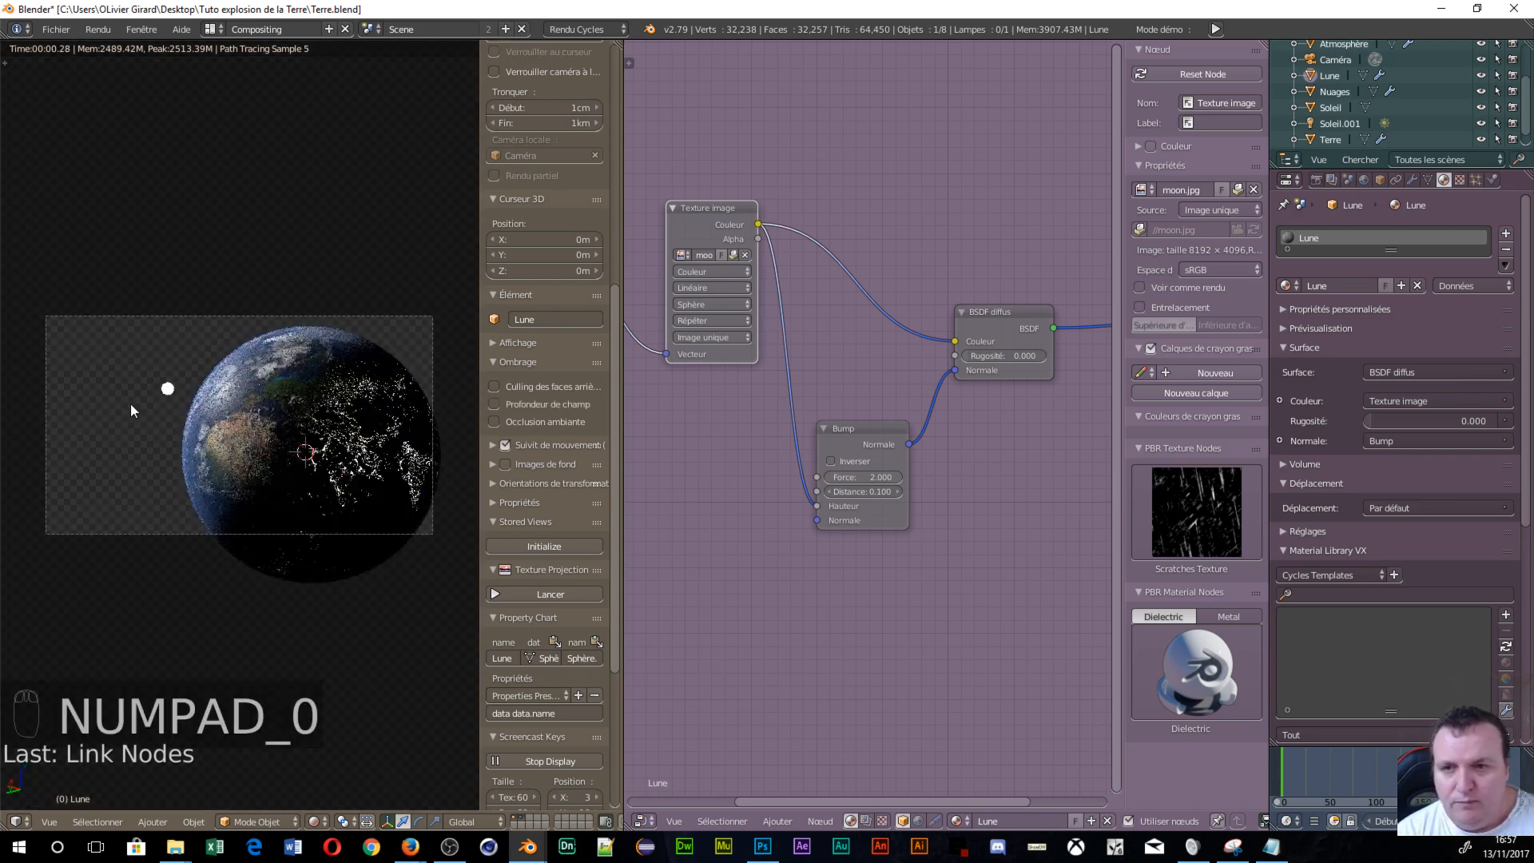
key("KP_0")
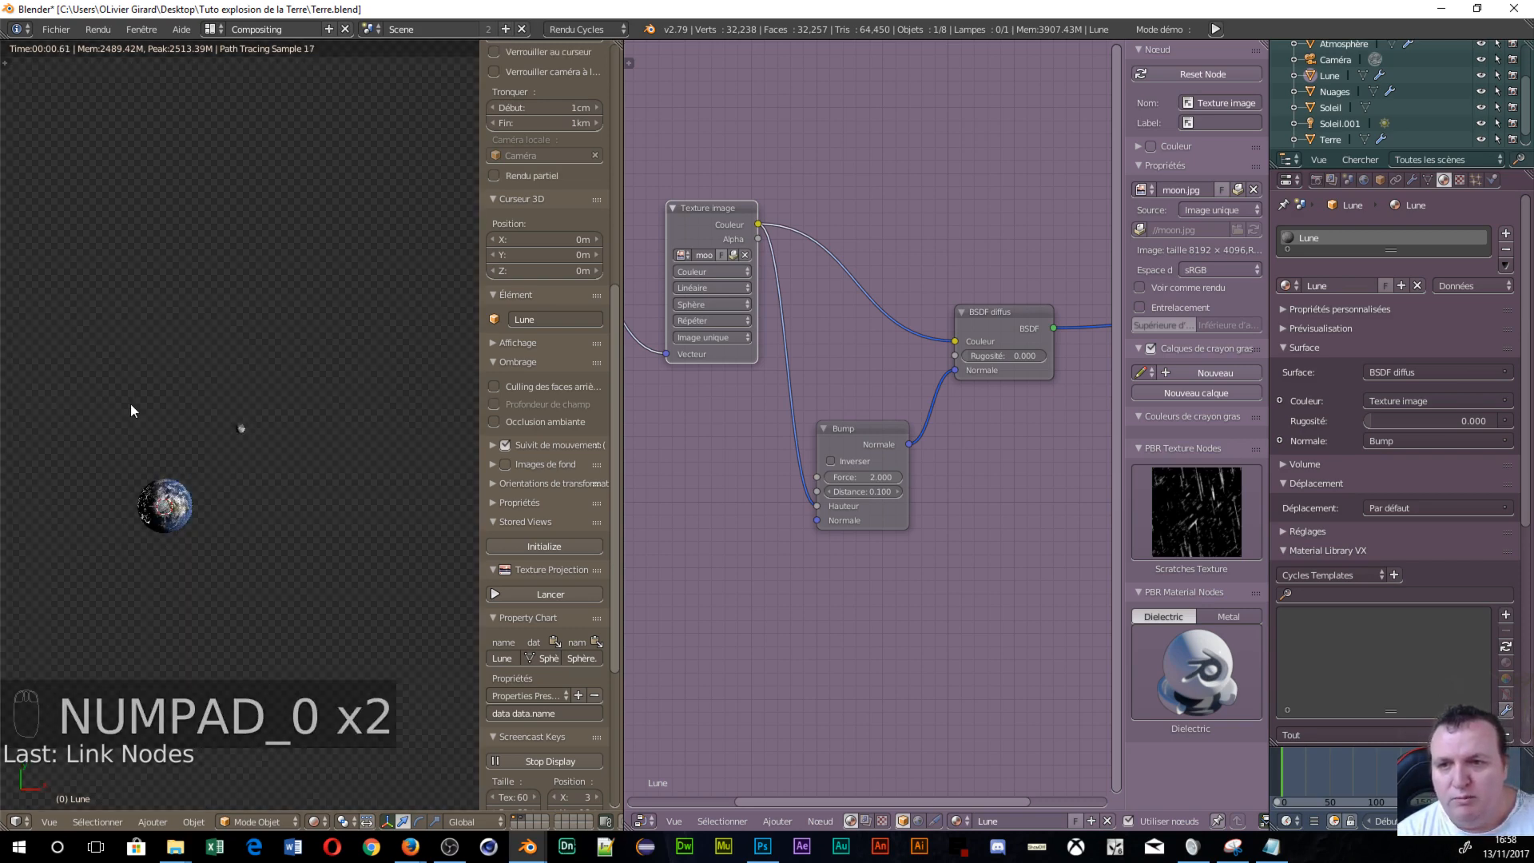
key("KP_0")
key("KP_0")
key("KP_0")
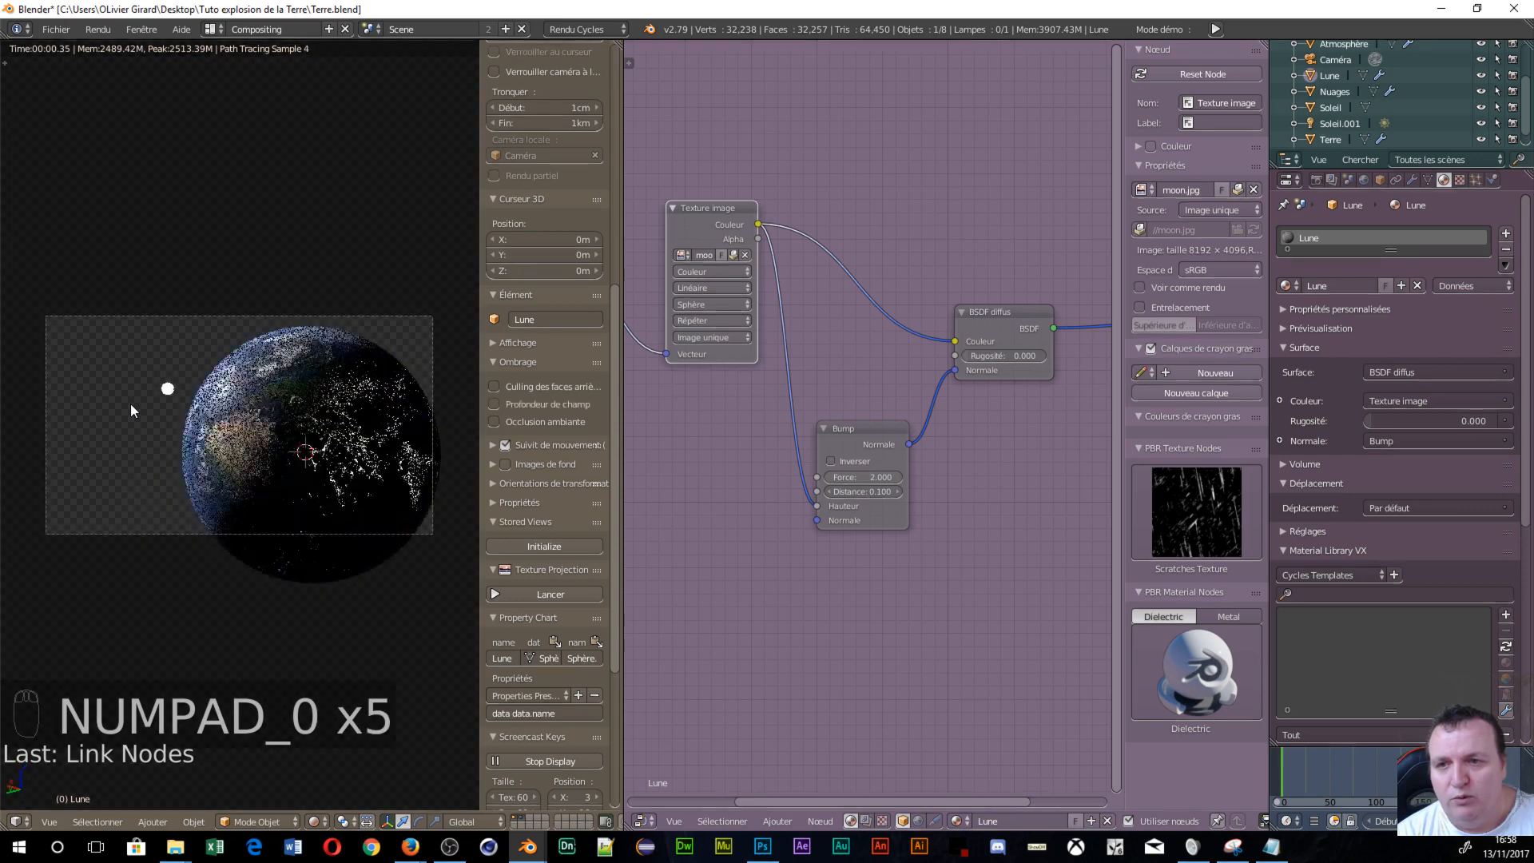
key("KP_0")
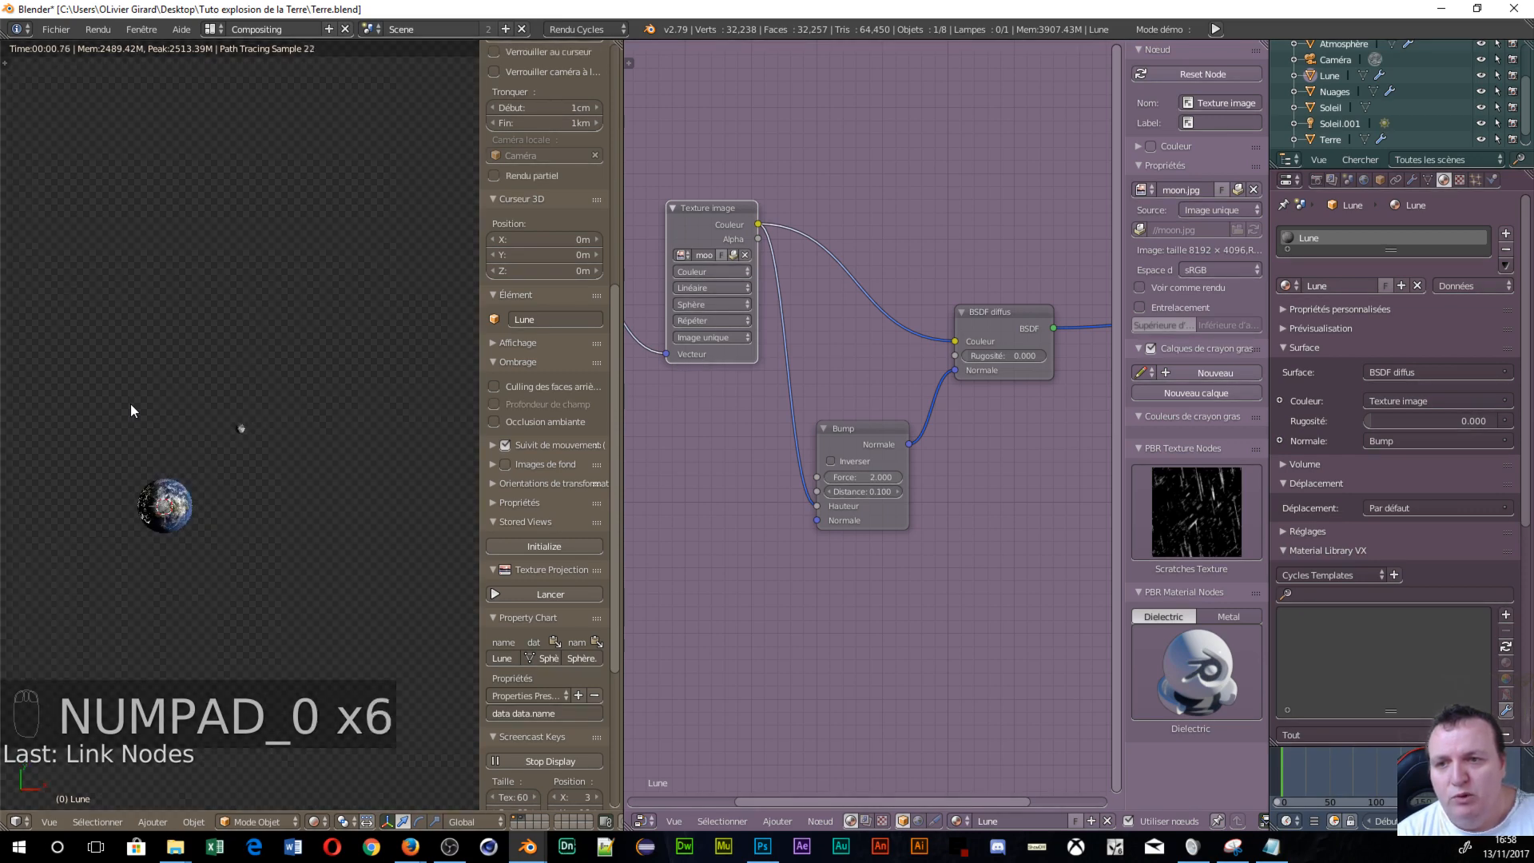
key("KP_0")
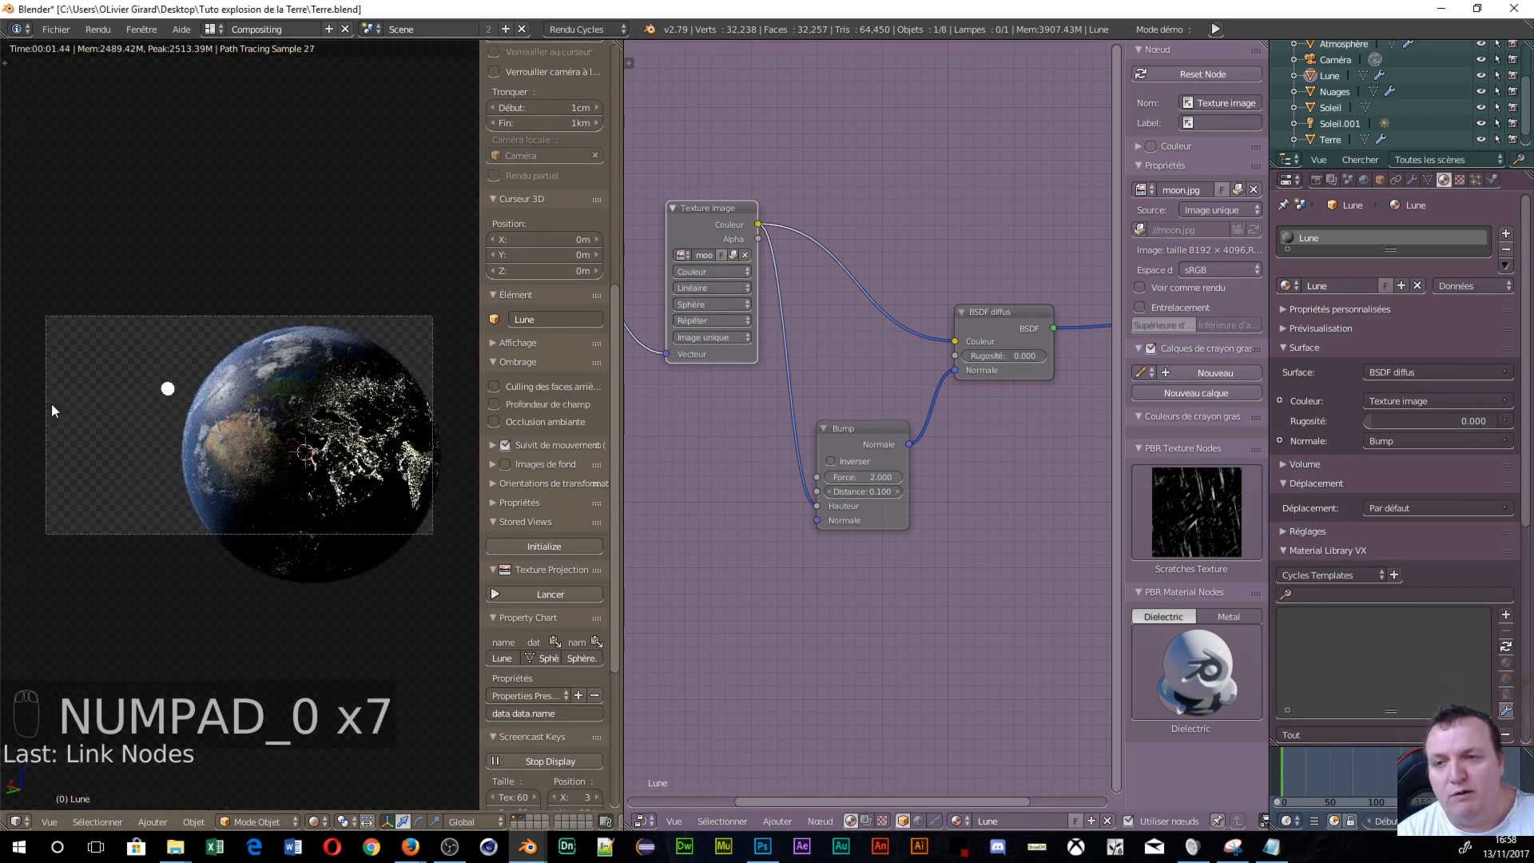
key("KP_0")
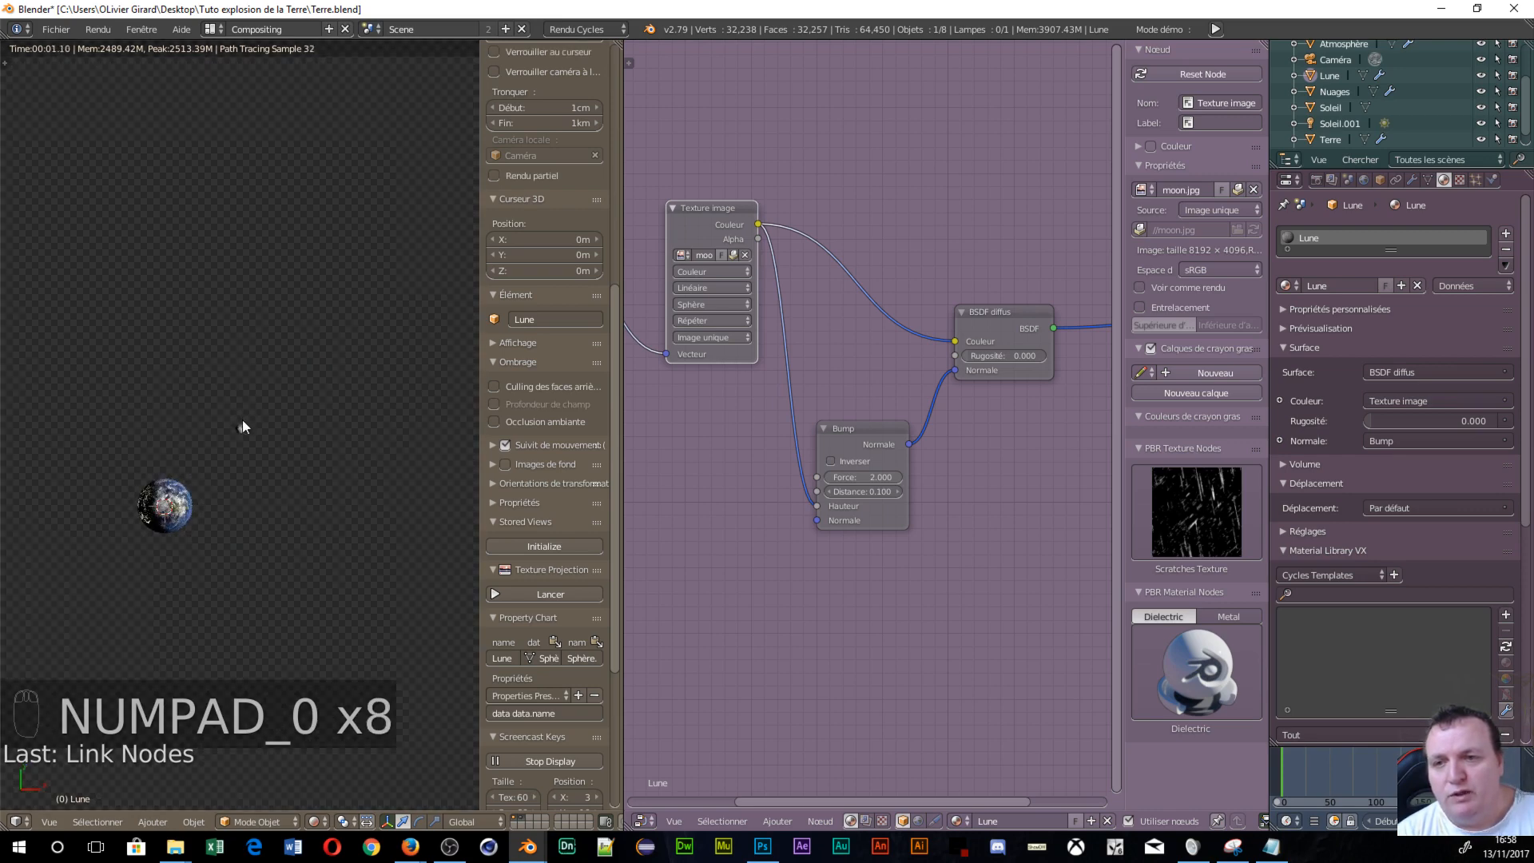
Try to move the moon into the camera frame with its global Z position locked.
right_click(243, 431)
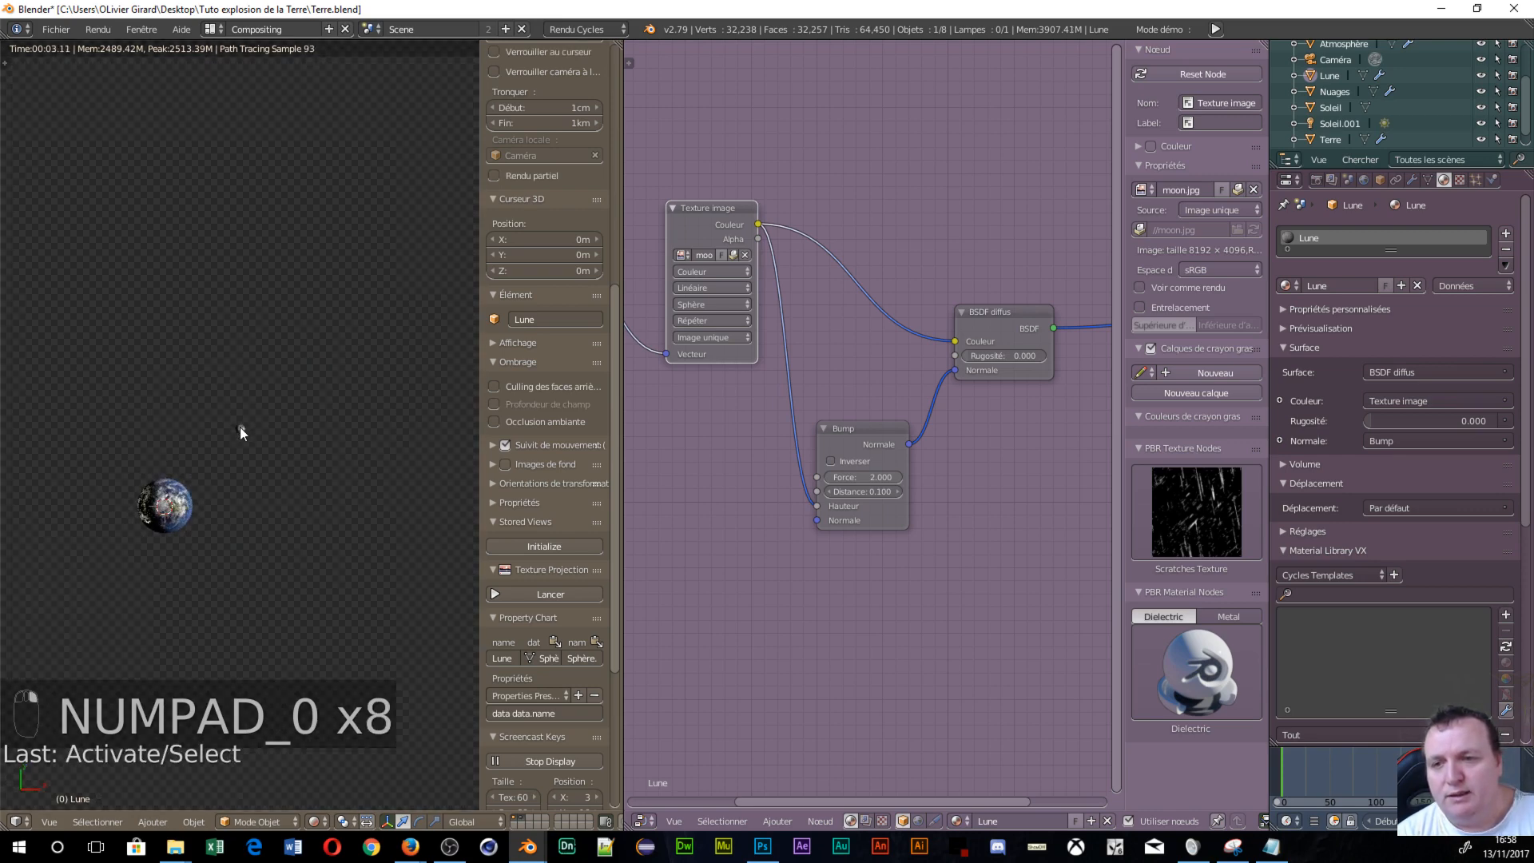
key("KP_0")
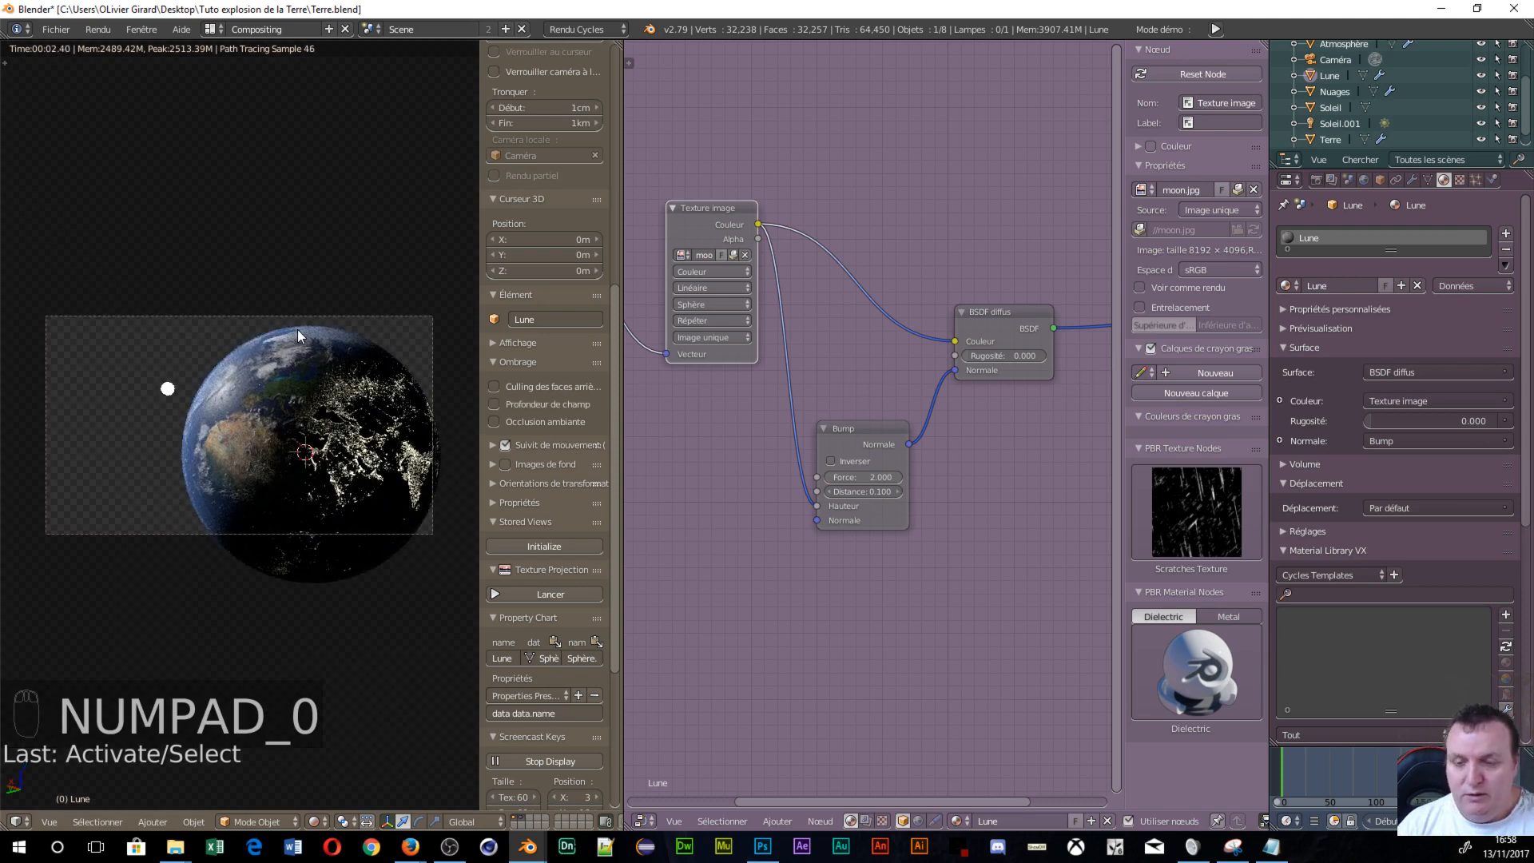
key("g")
key("z")
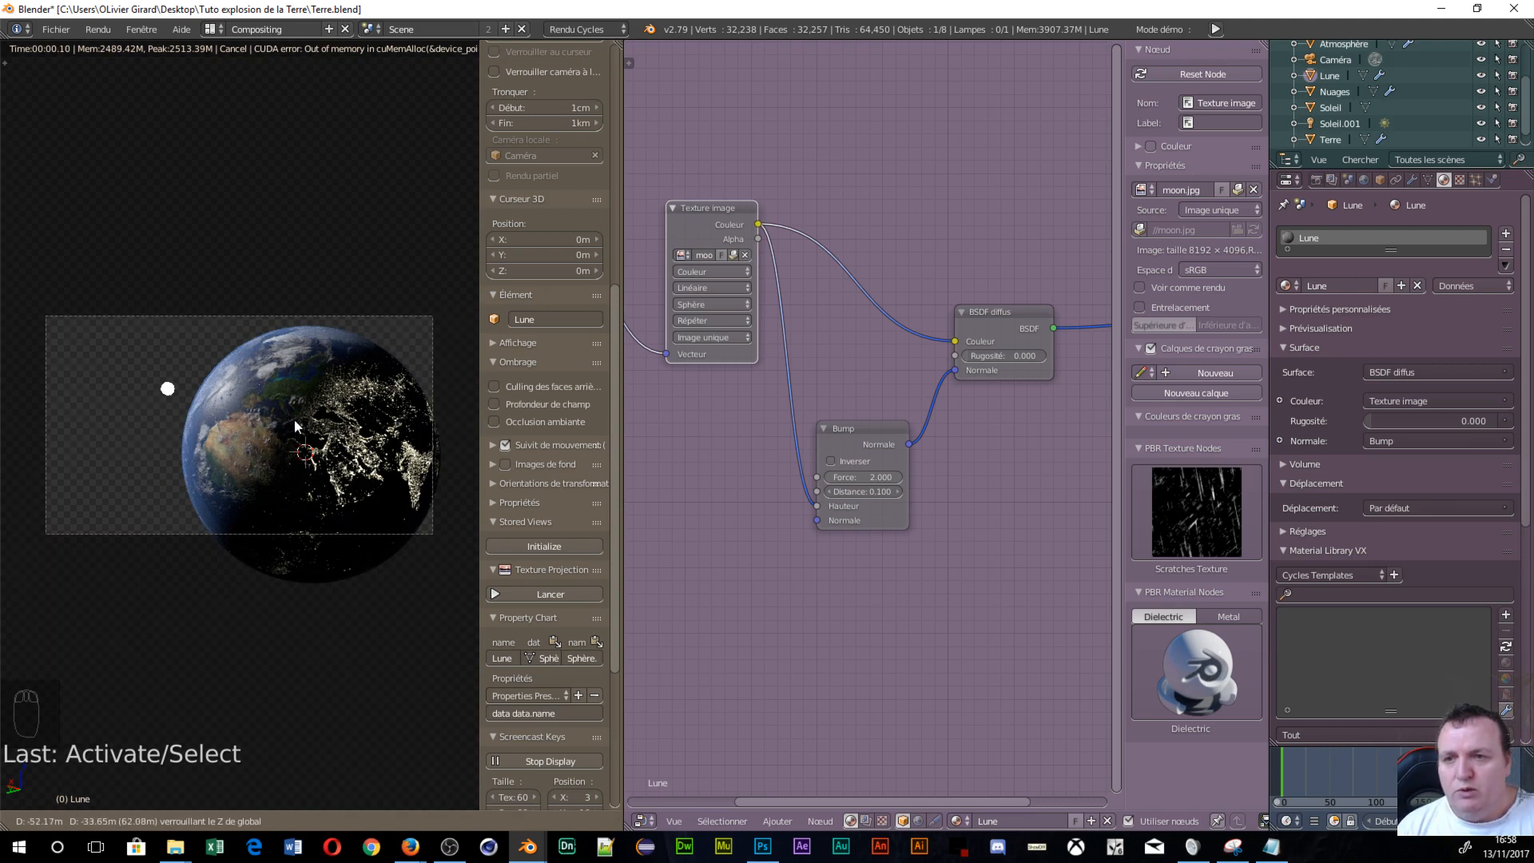
left_click(94, 410)
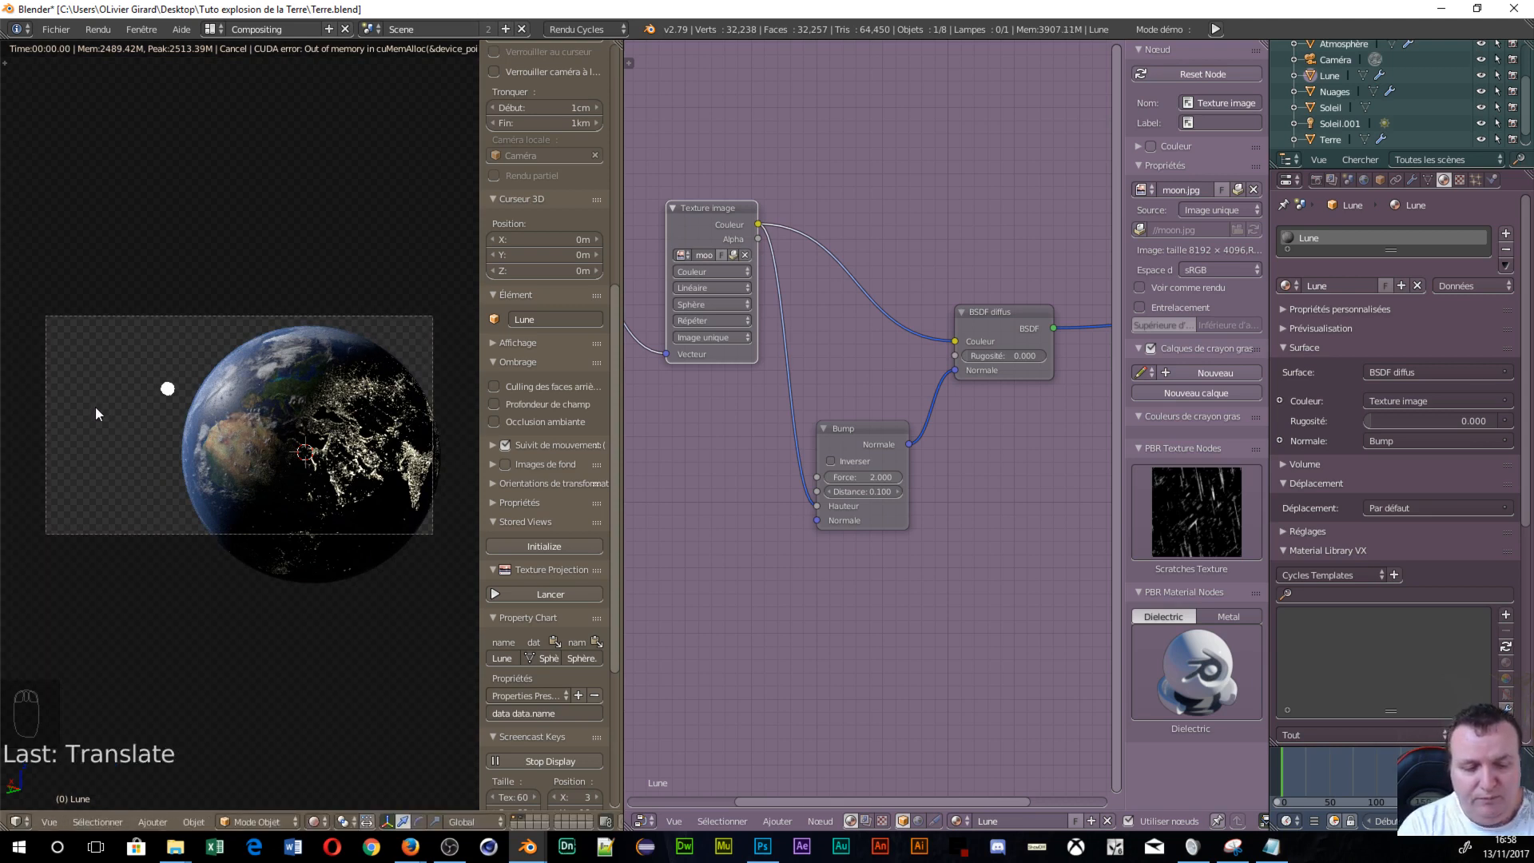
From a solid-shaded top view, move the moon past the Earth into the camera frame, and restore the rendered camera view.
key("KP_7")
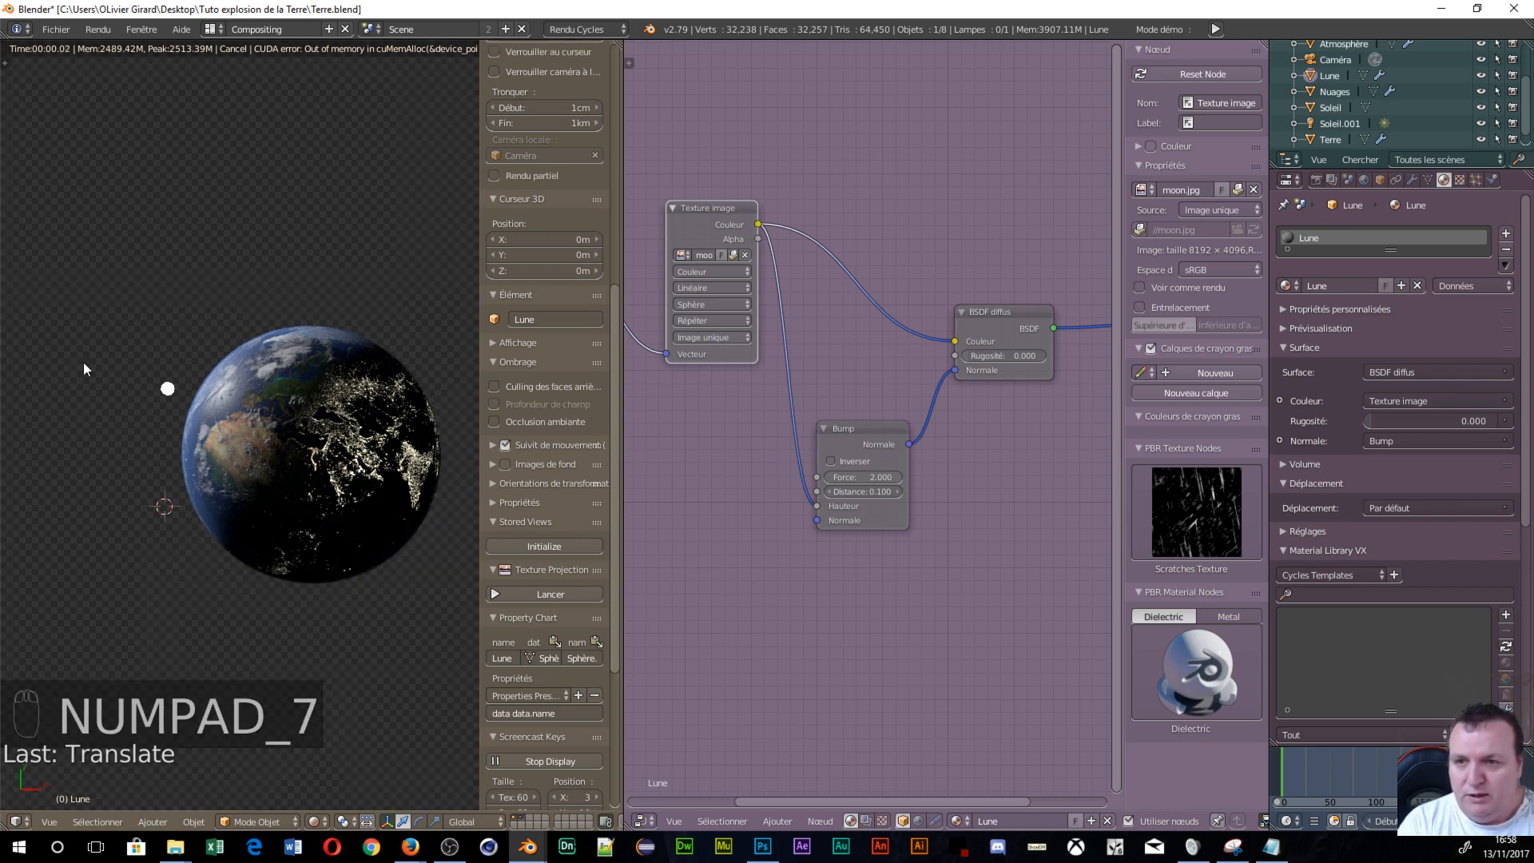
key("KP_7")
key("KP_7")
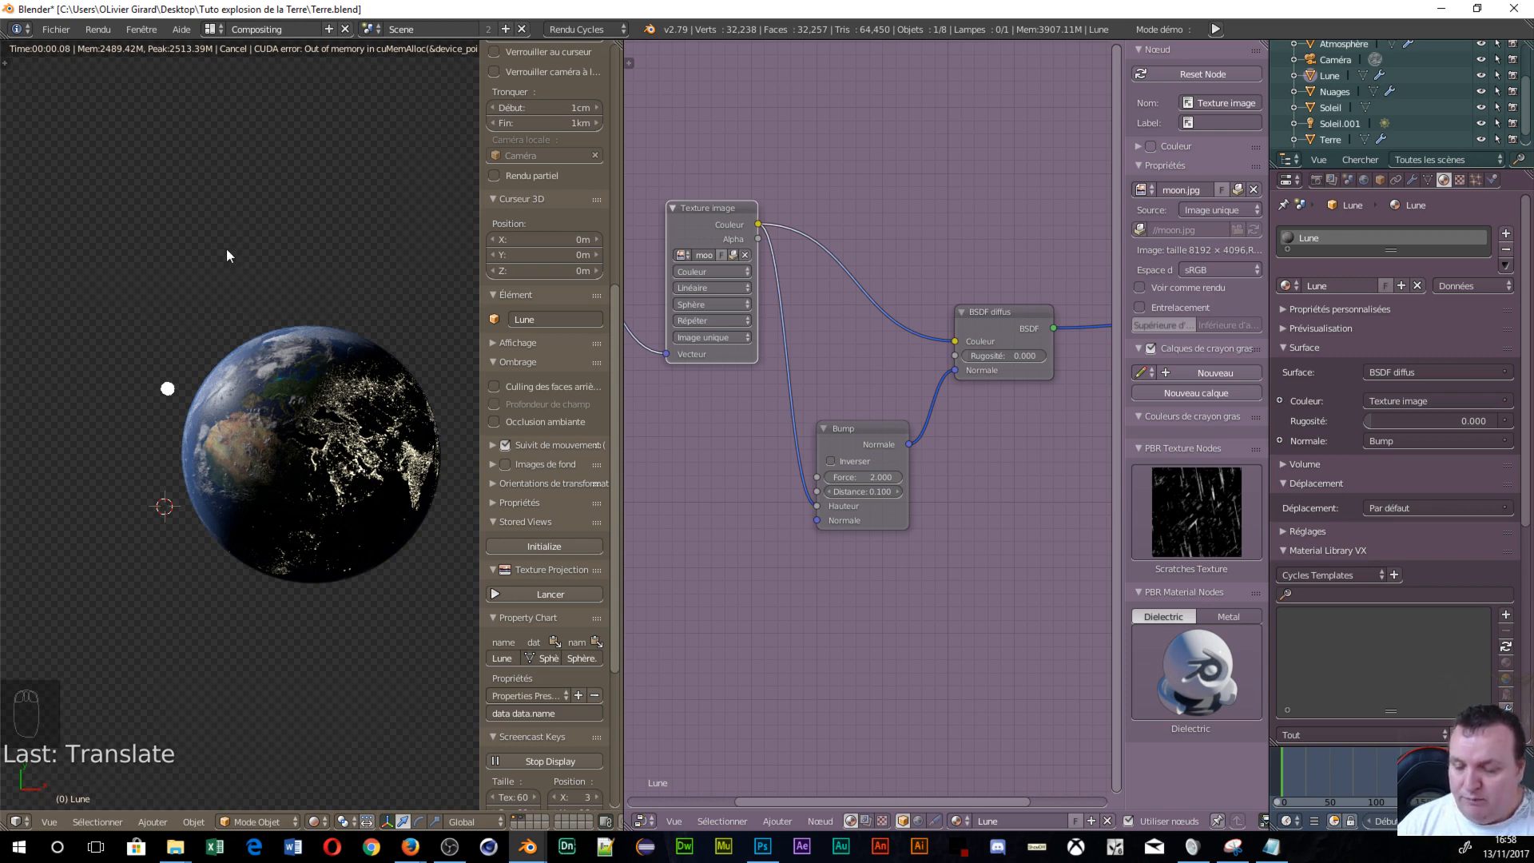
key("shift+z")
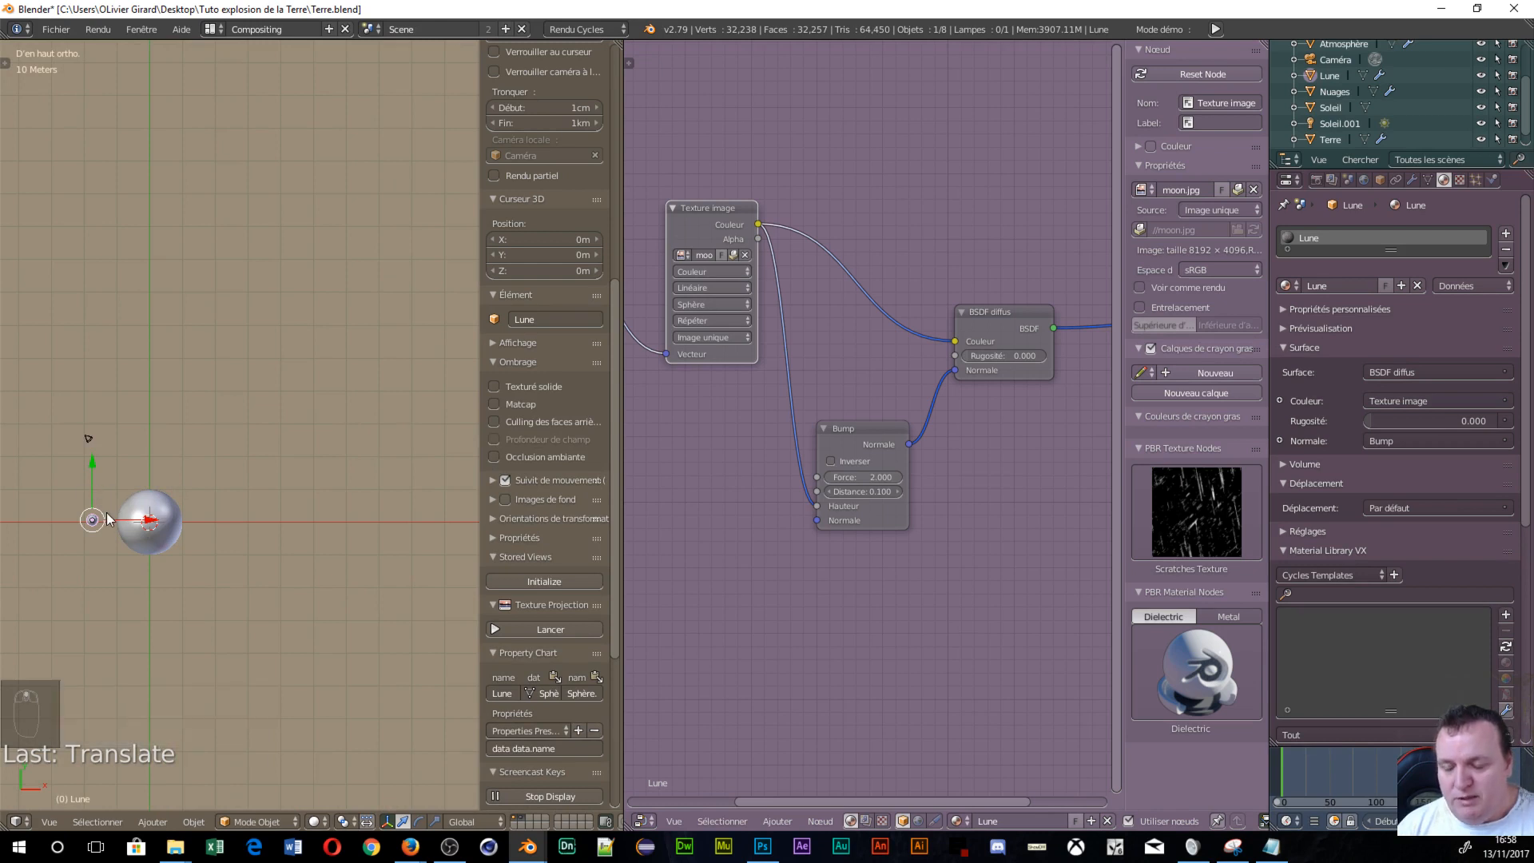
key("g")
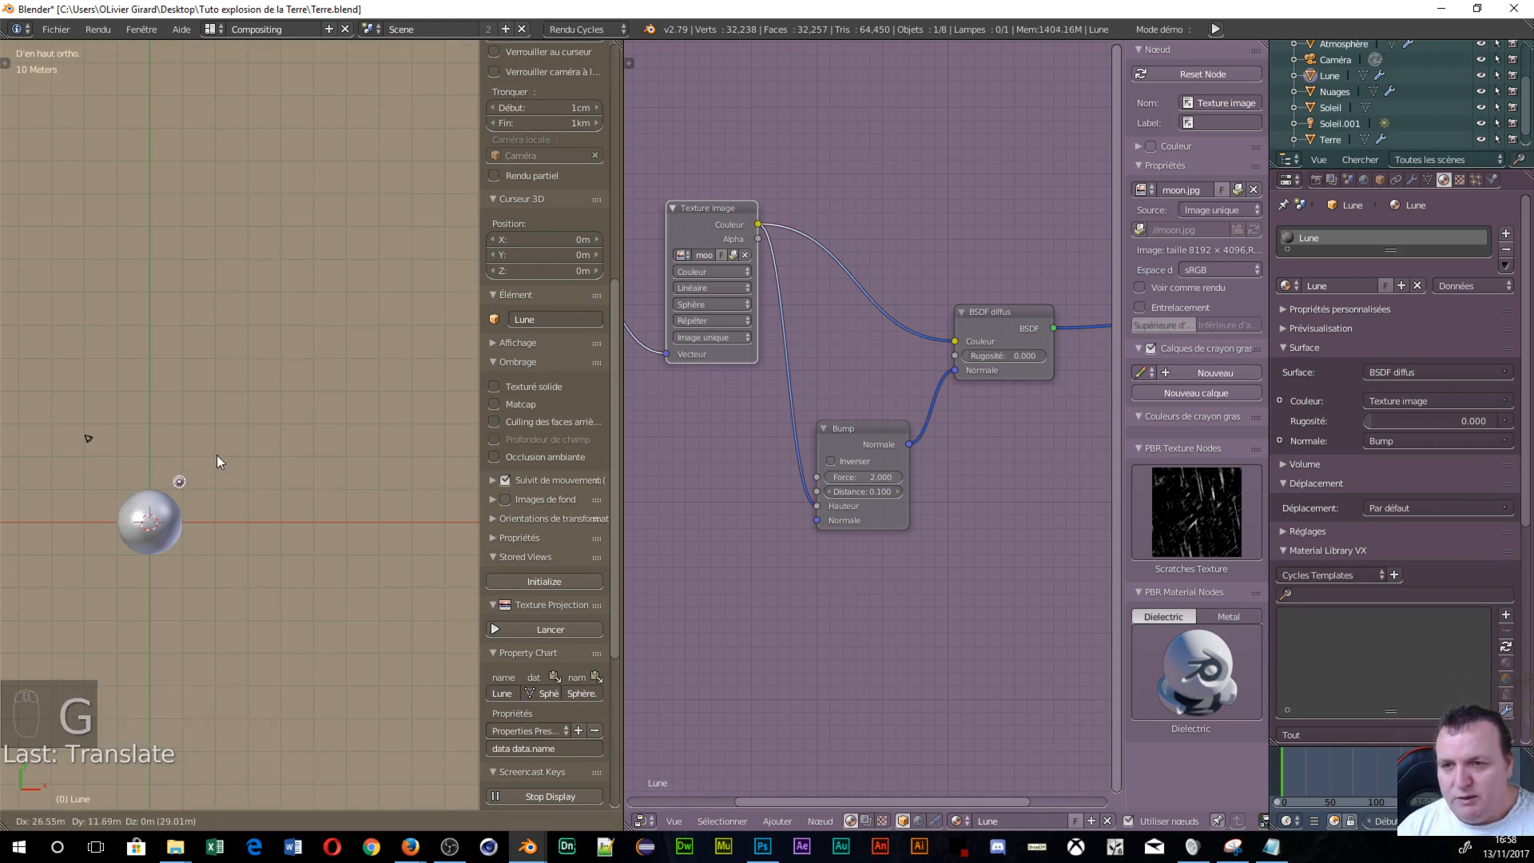
left_click(252, 406)
key("KP_0")
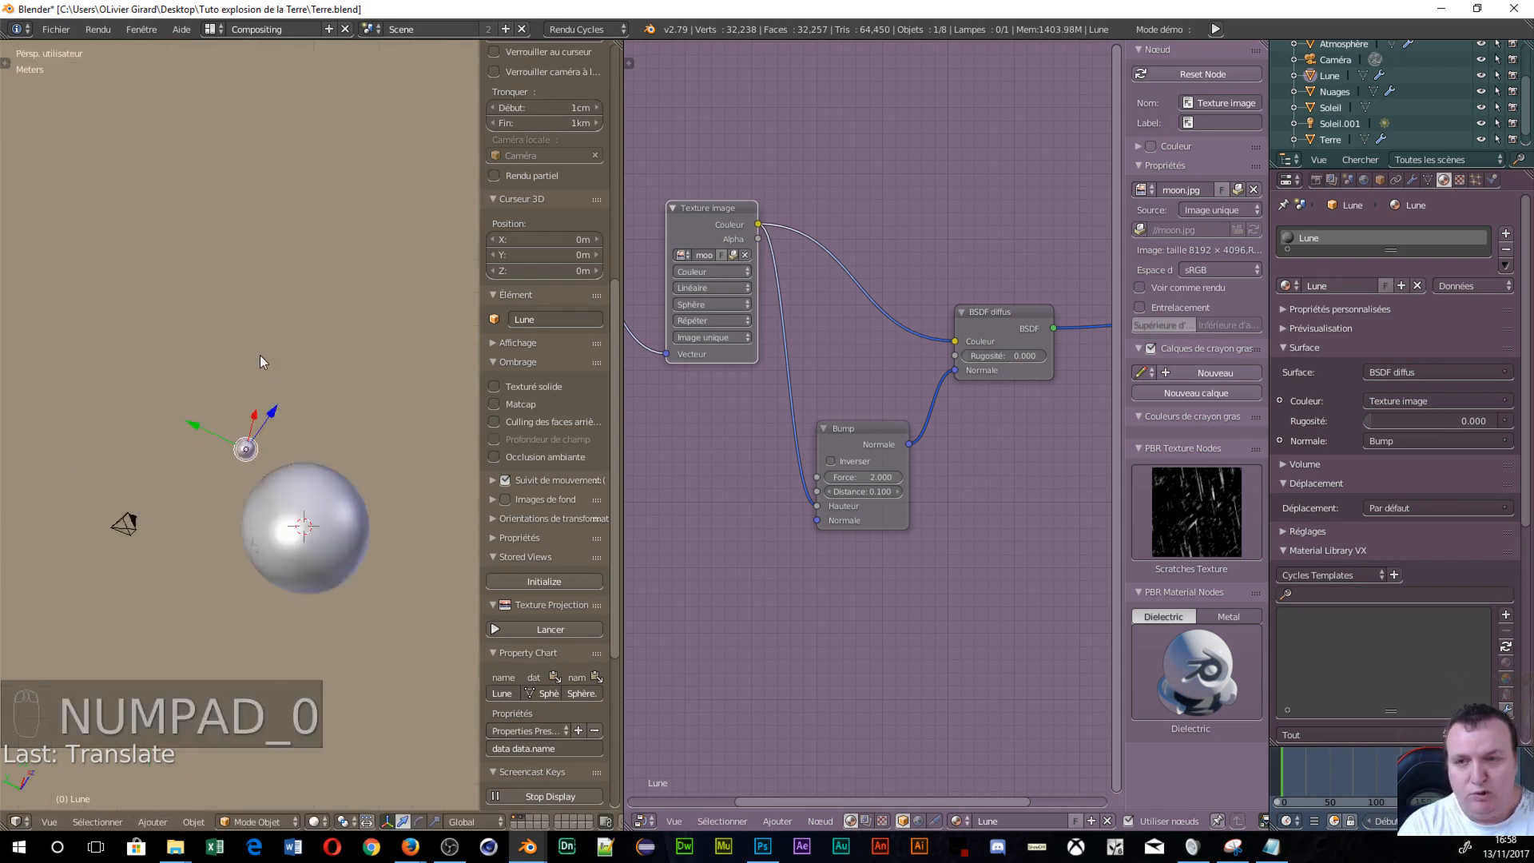
key("shift+z")
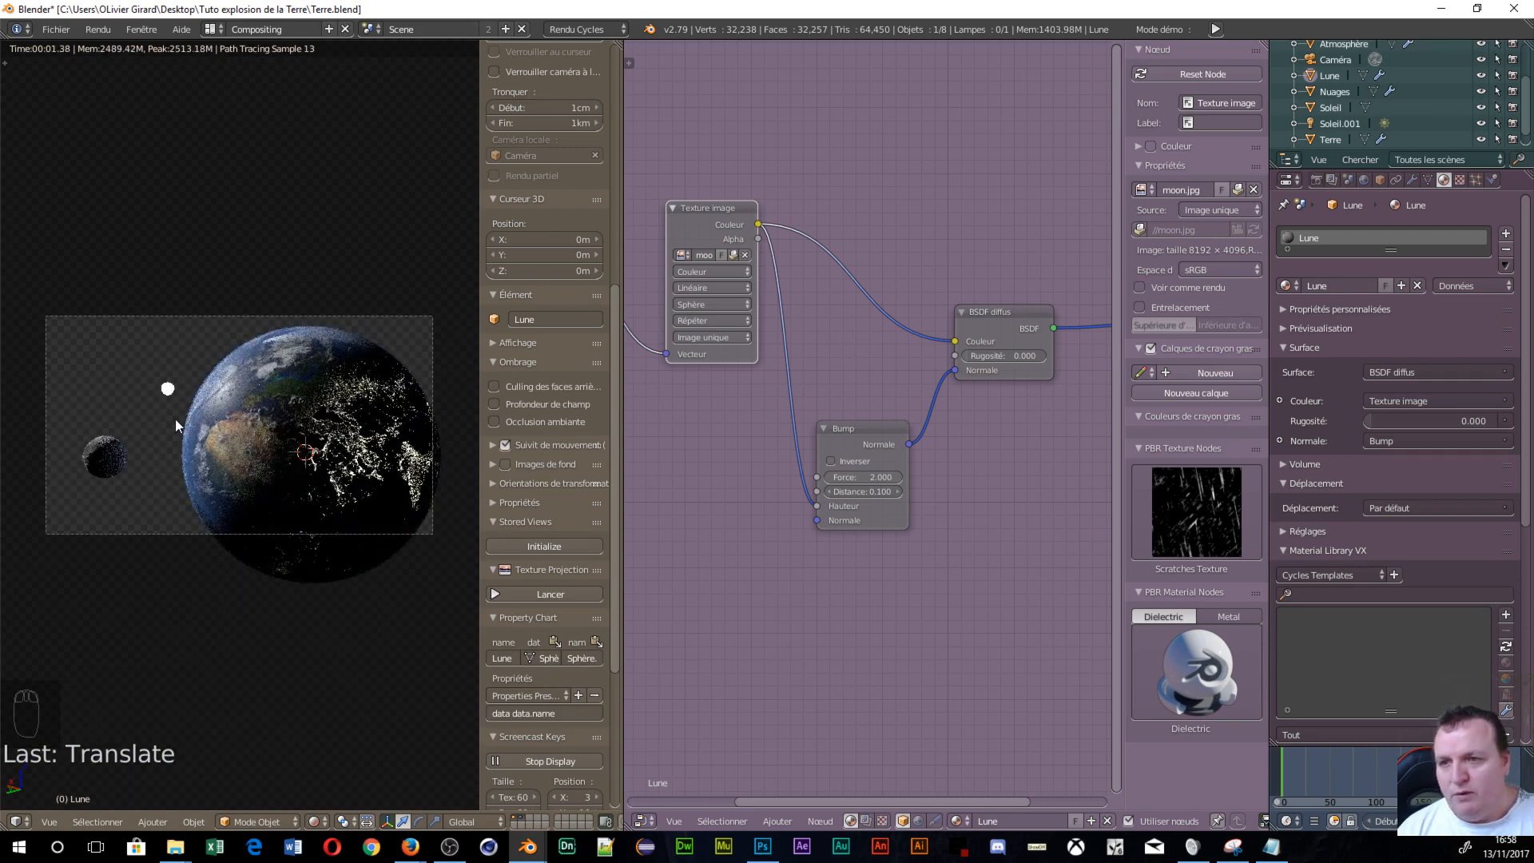
Examine the moon's rendered surface, lighting and position beside the Earth up close and from different angles.
scroll(175, 419, "up", 4)
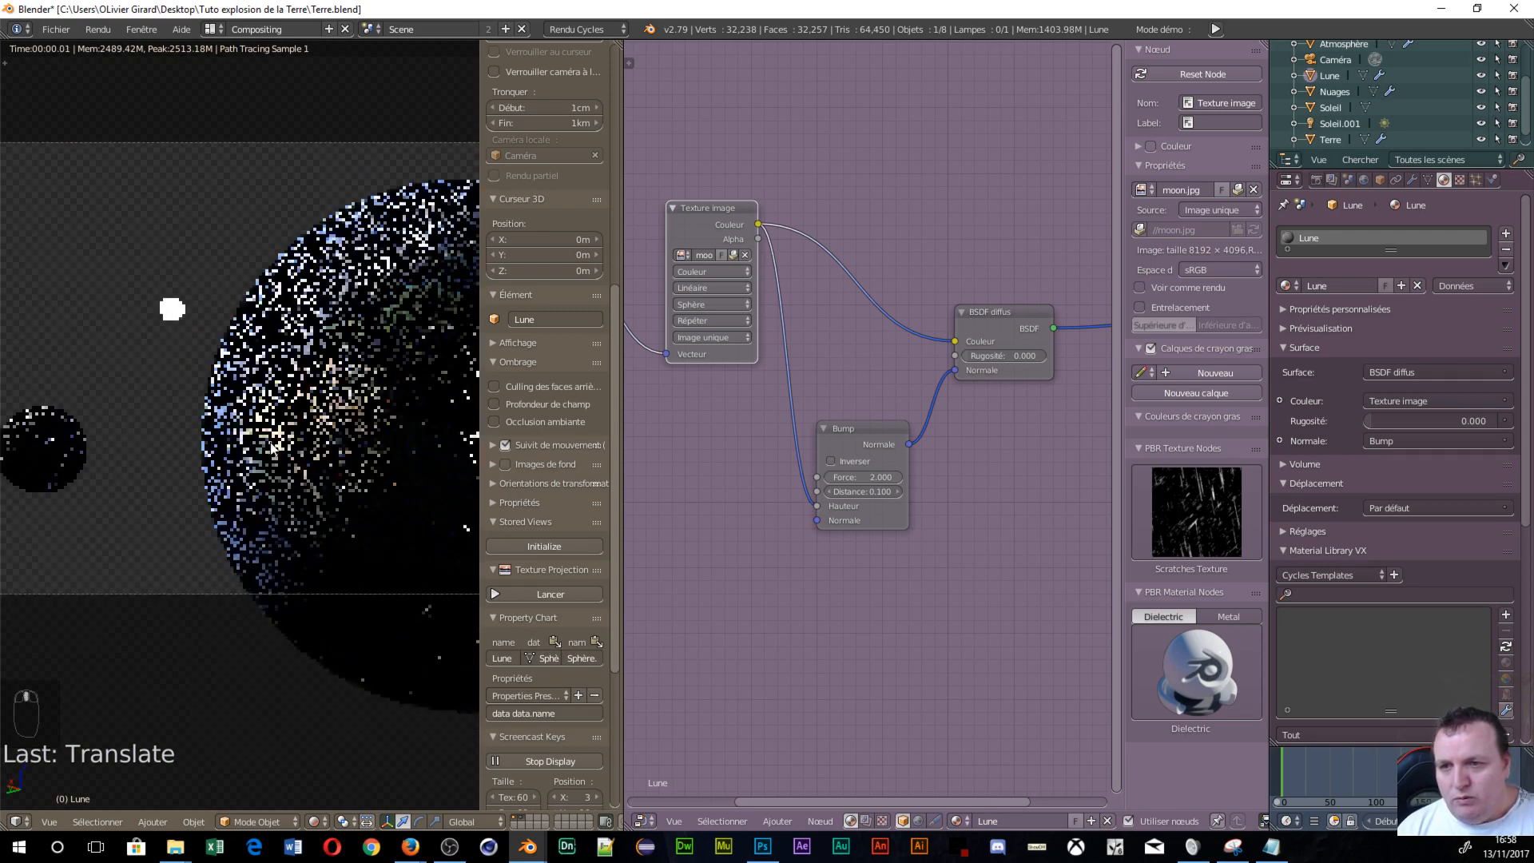
middle_click_drag(270, 442, 310, 430, "shift")
scroll(208, 491, "up", 1)
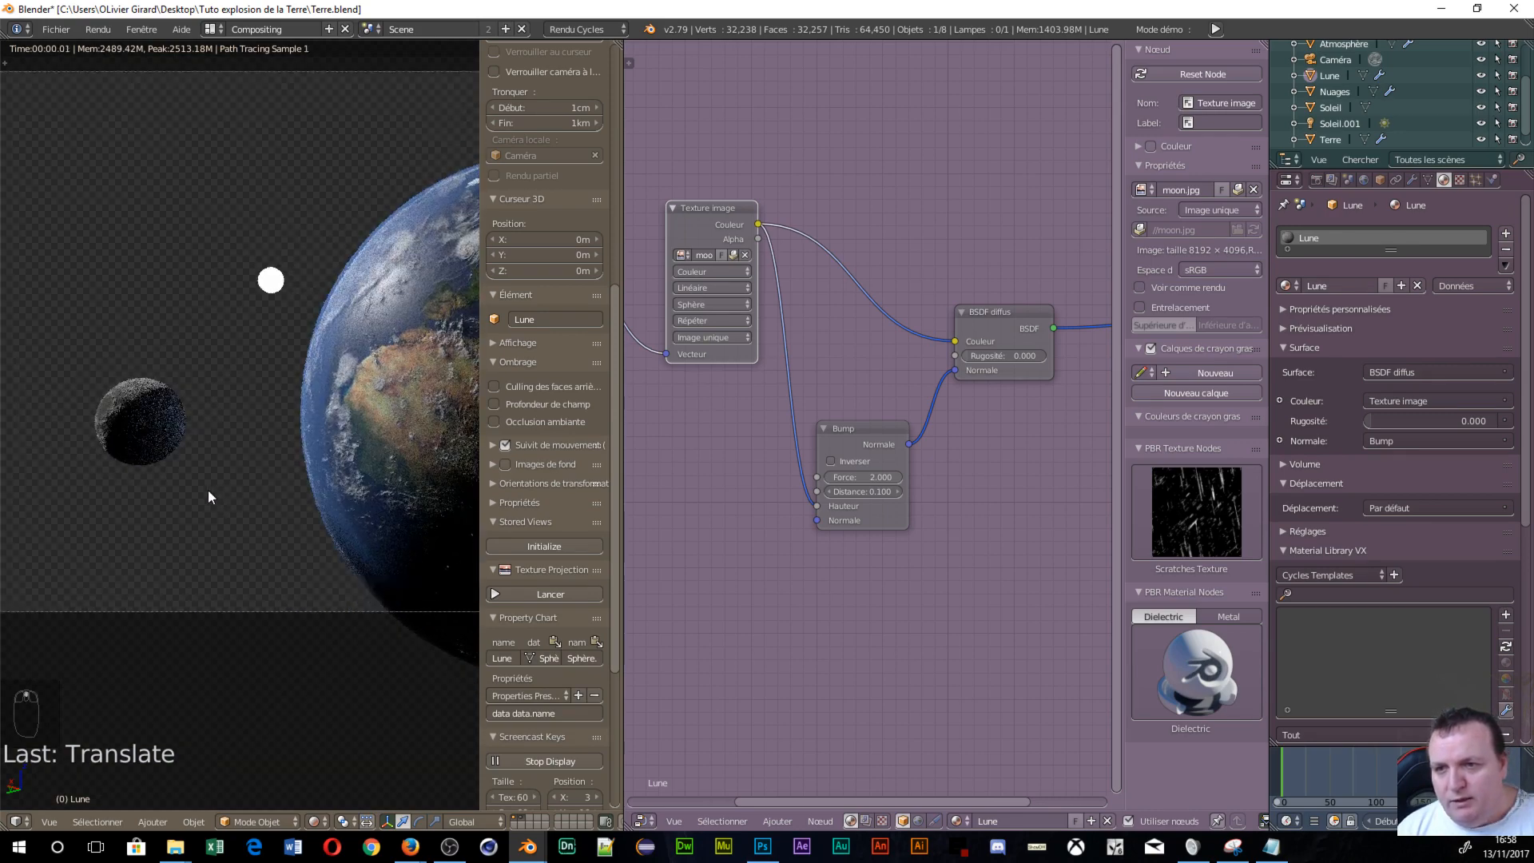
scroll(208, 491, "up", 3)
middle_click_drag(152, 487, 405, 368, "shift")
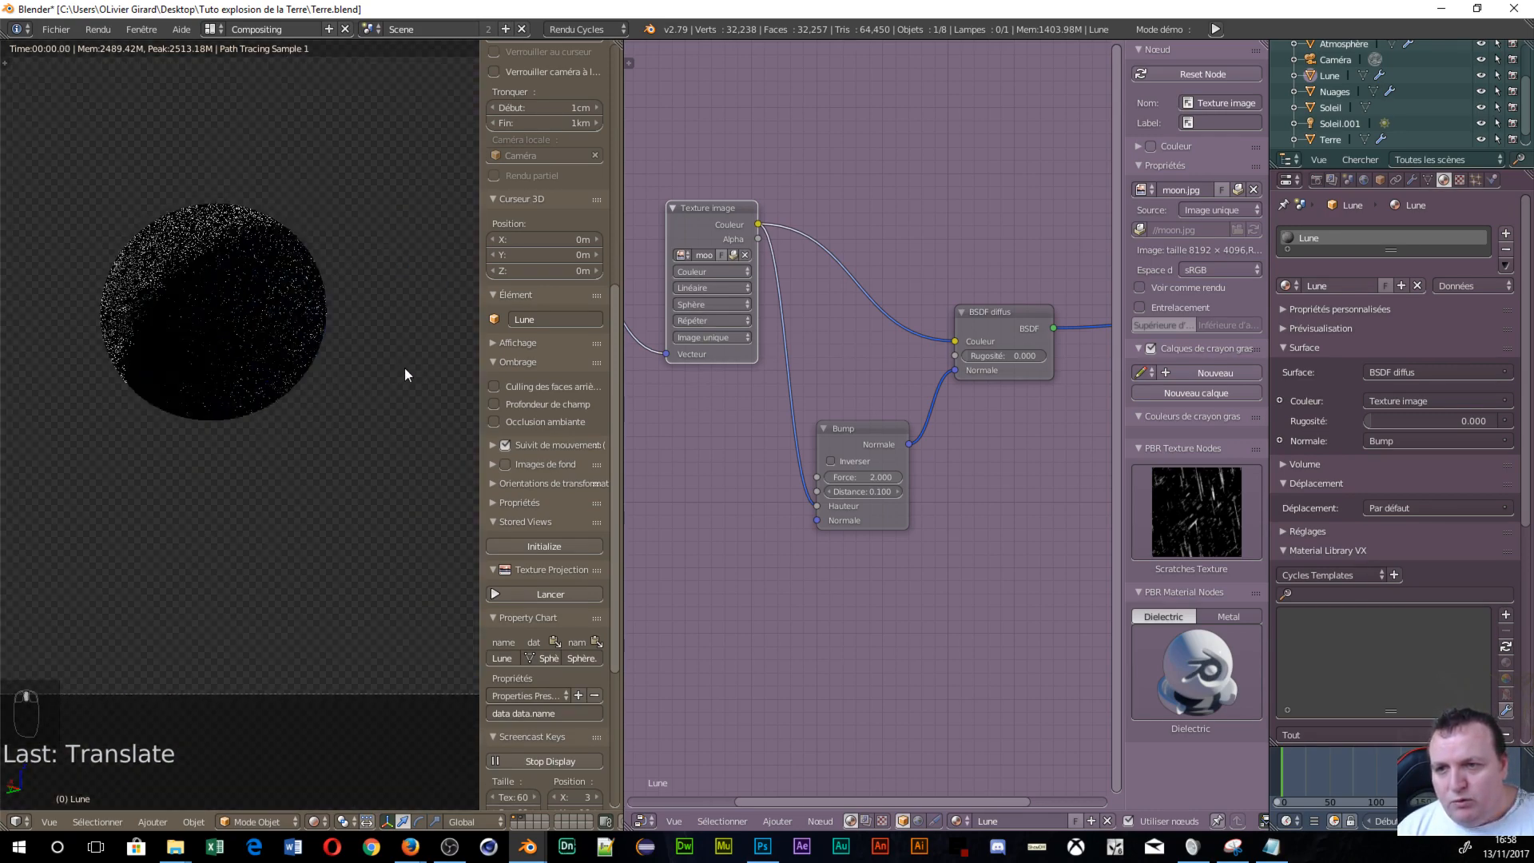
scroll(388, 374, "up", 3)
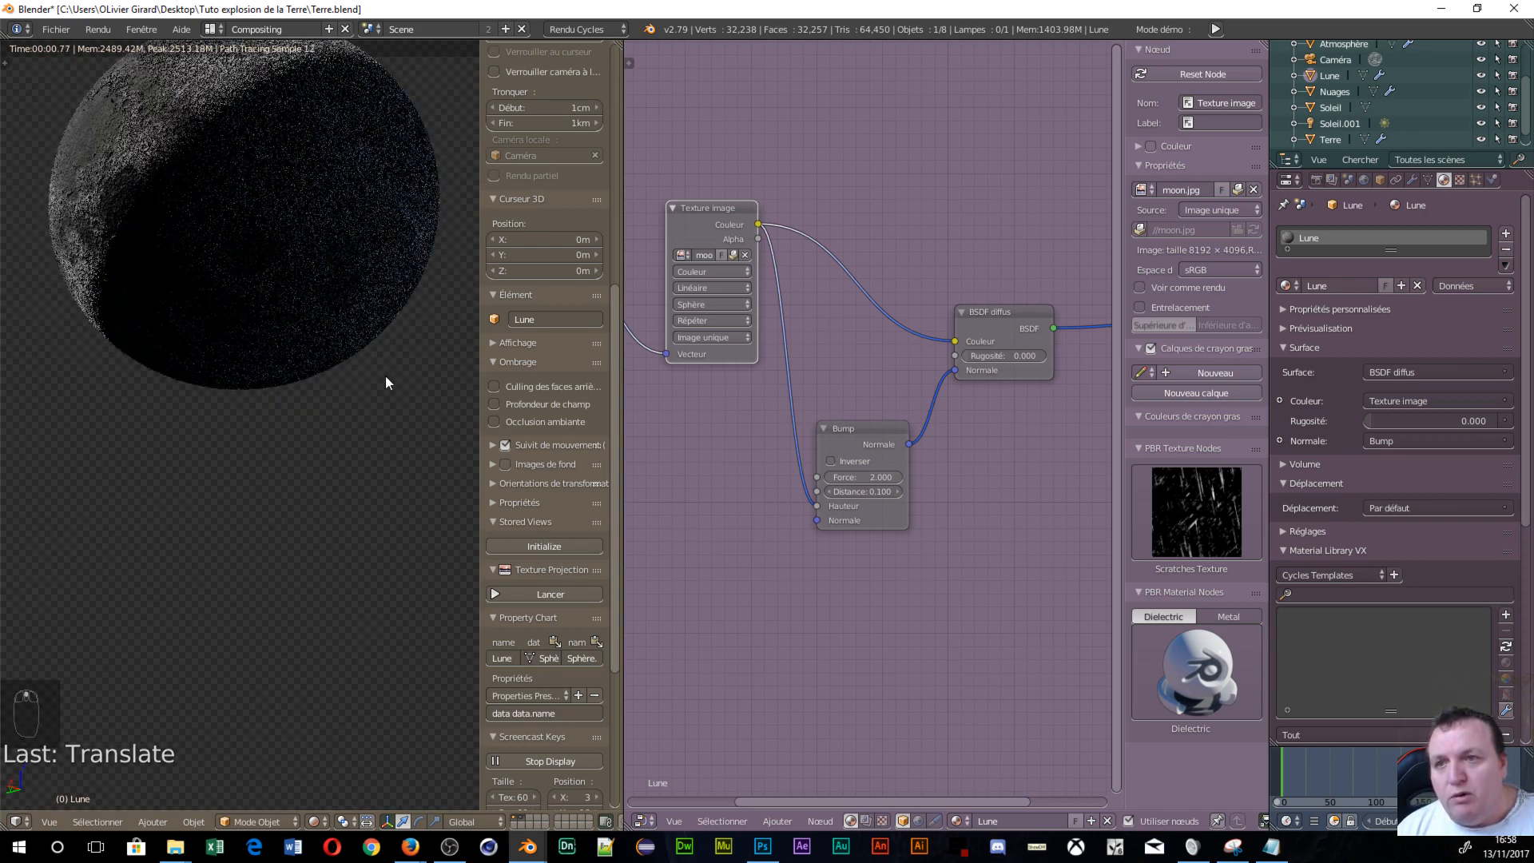
scroll(385, 375, "down", 3)
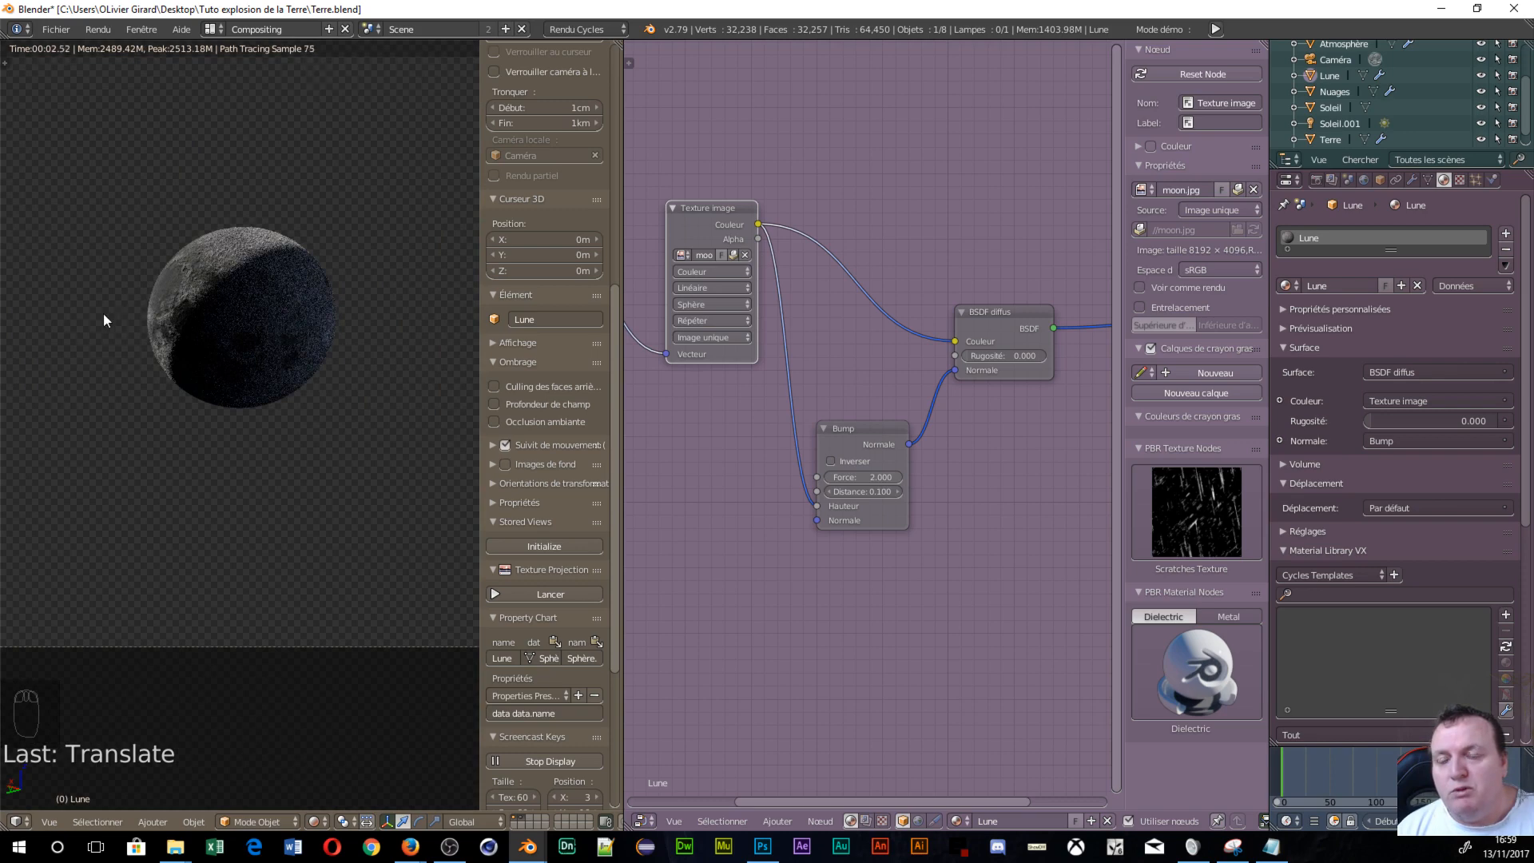
key("KP_0")
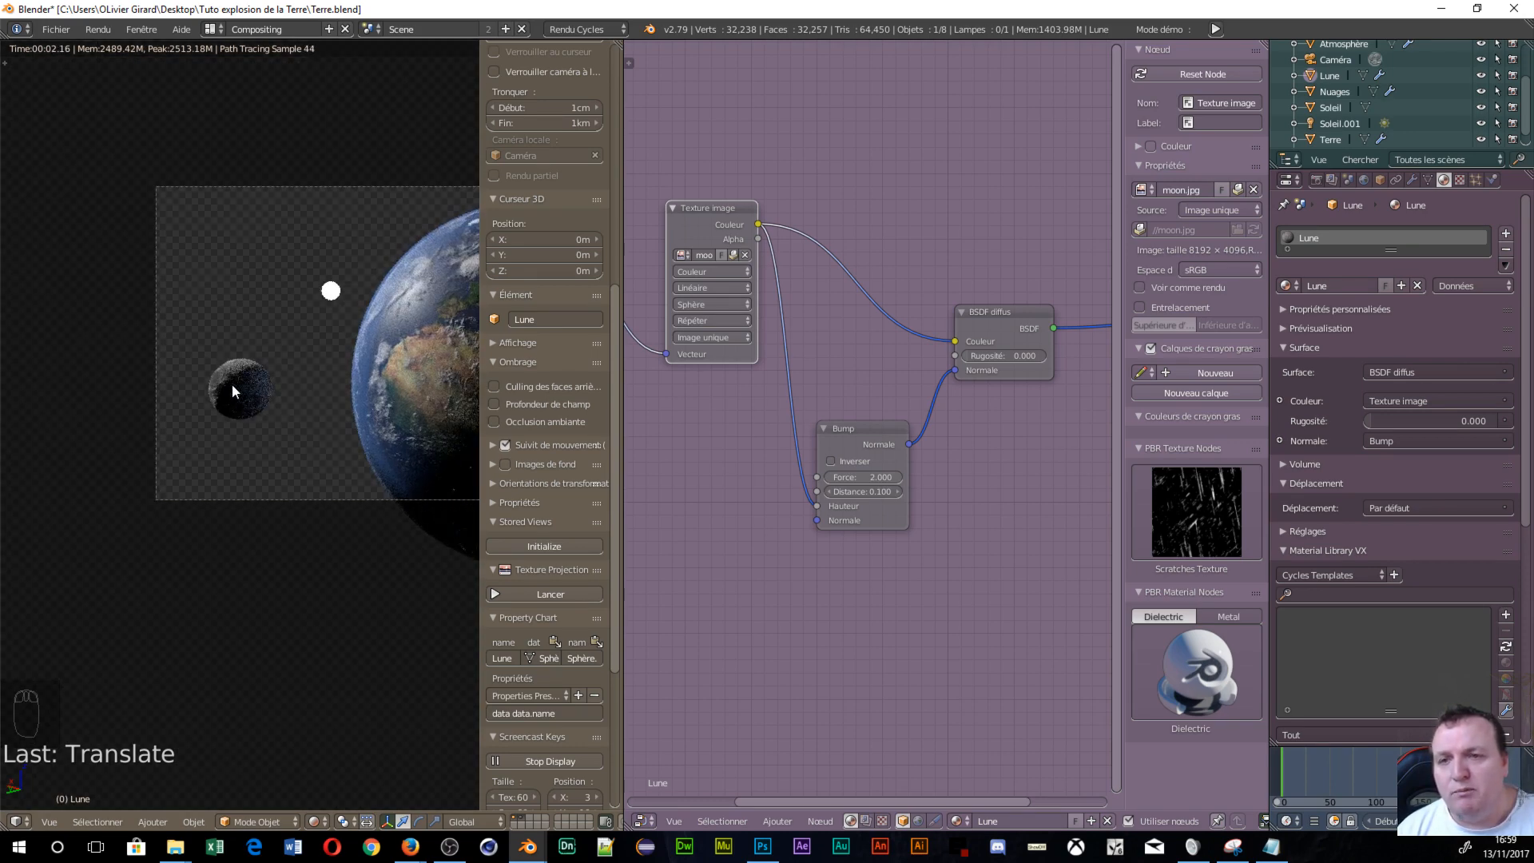
middle_click_drag(304, 390, 264, 531)
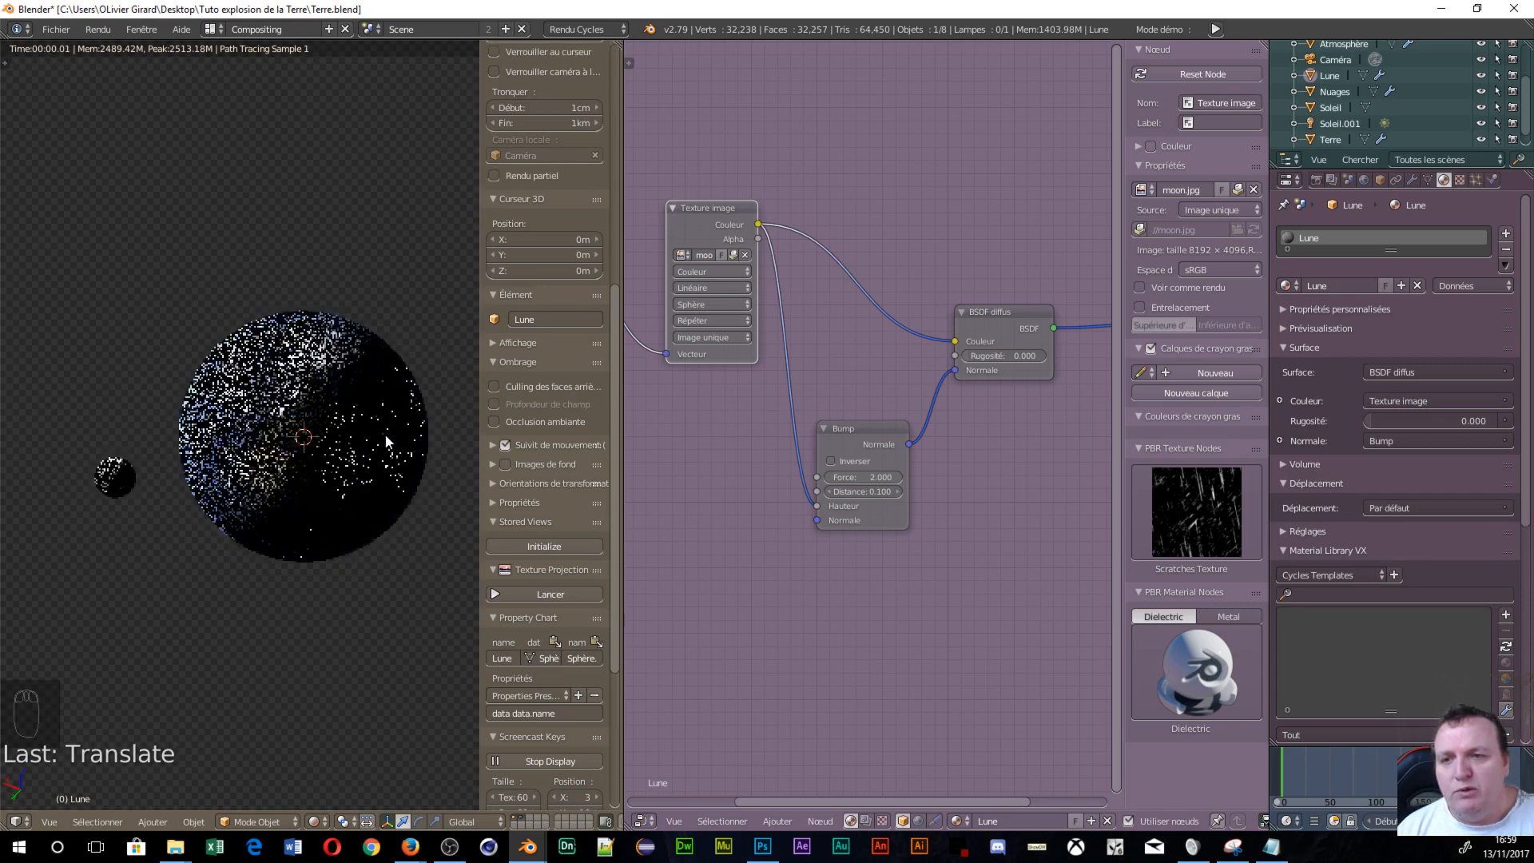
middle_click_drag(105, 554, 185, 342)
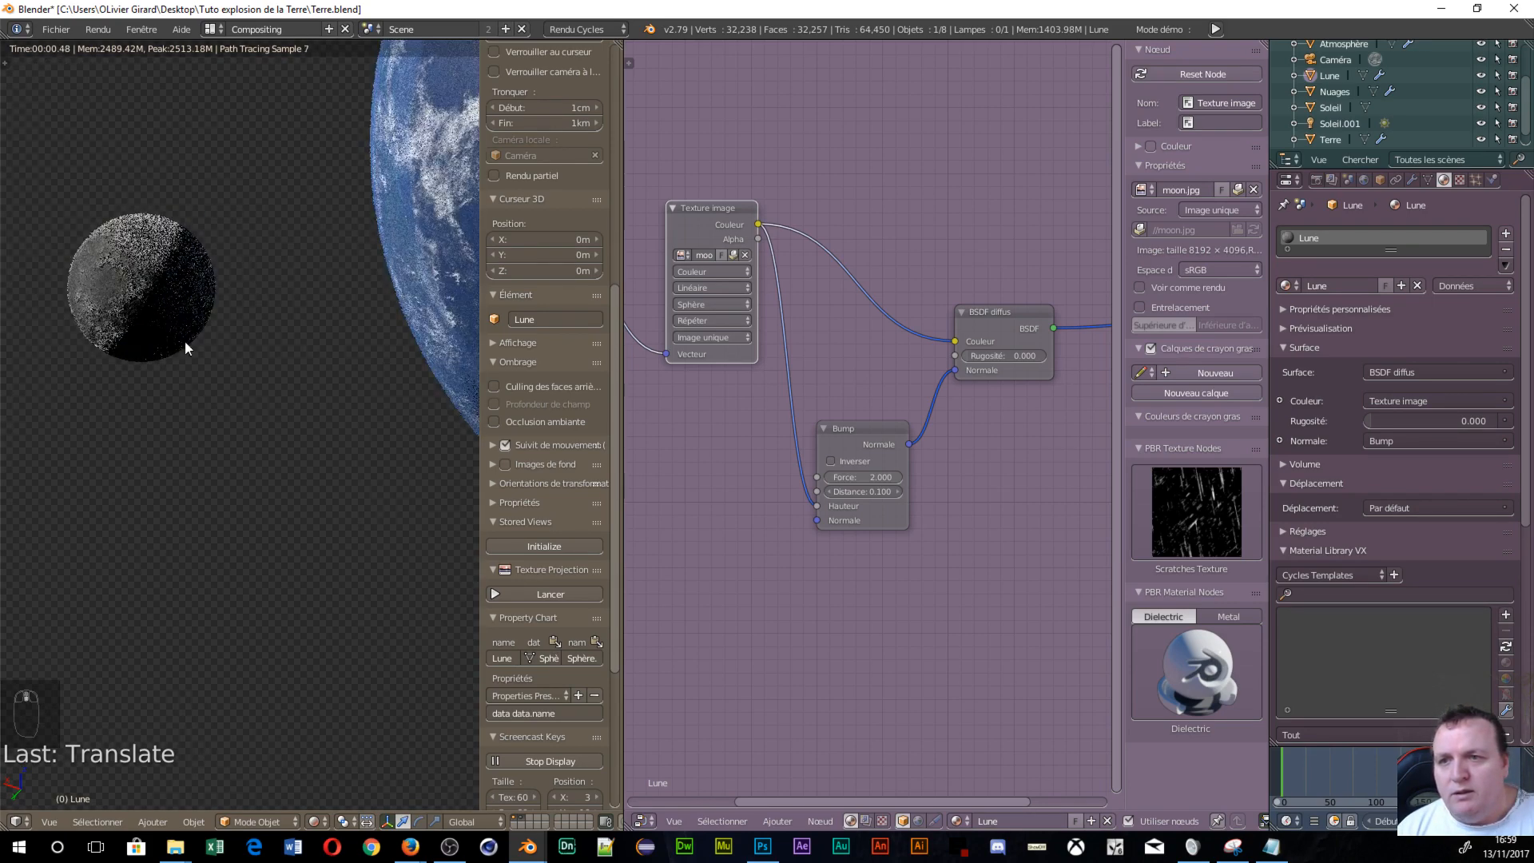
scroll(395, 247, "down", 7)
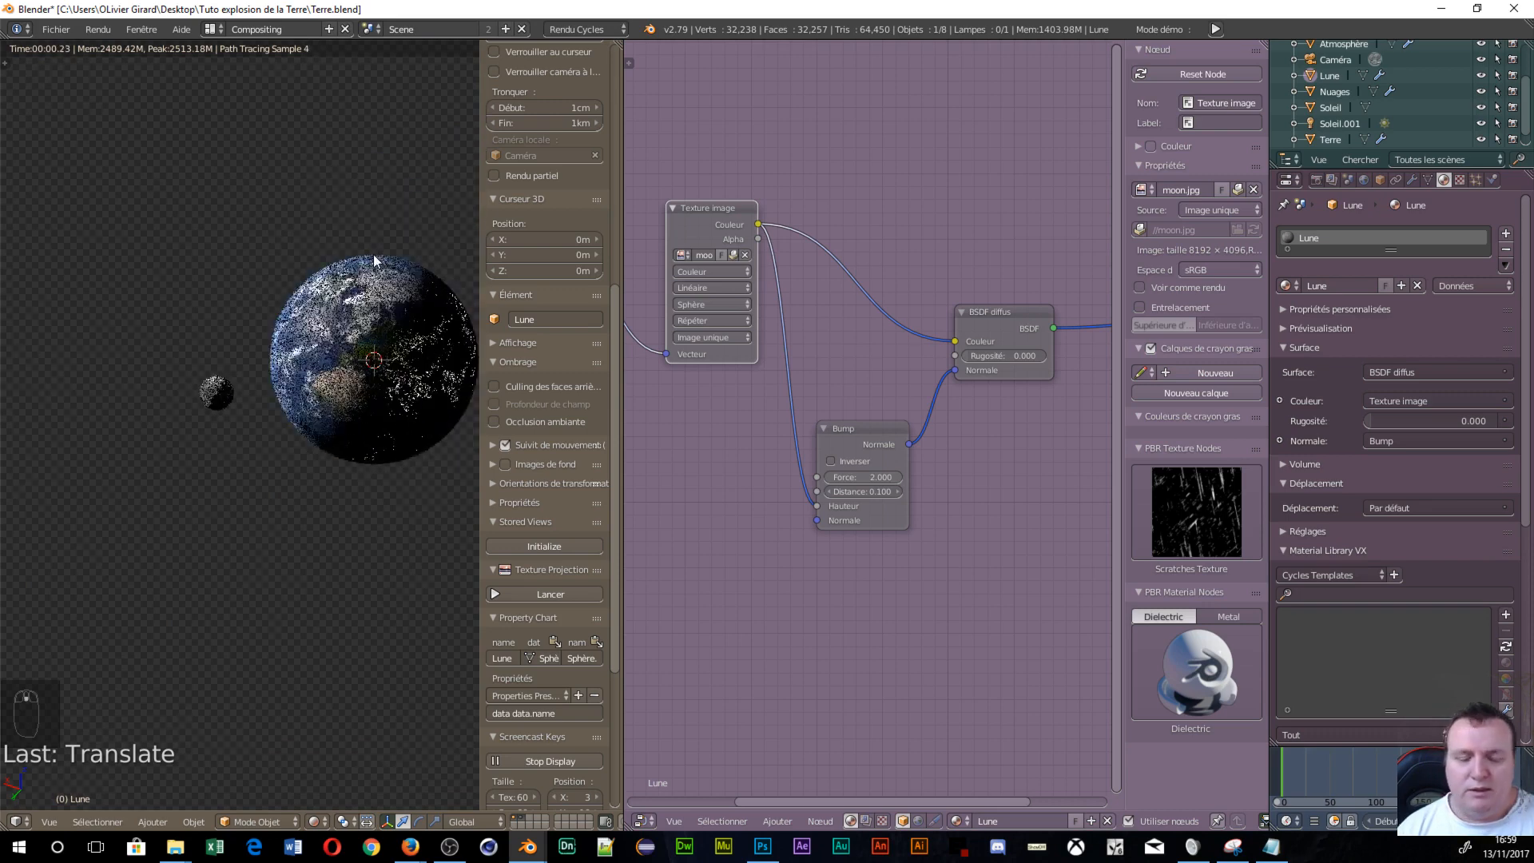
Return the rendered viewport to the camera view and select the moon.
key("KP_0")
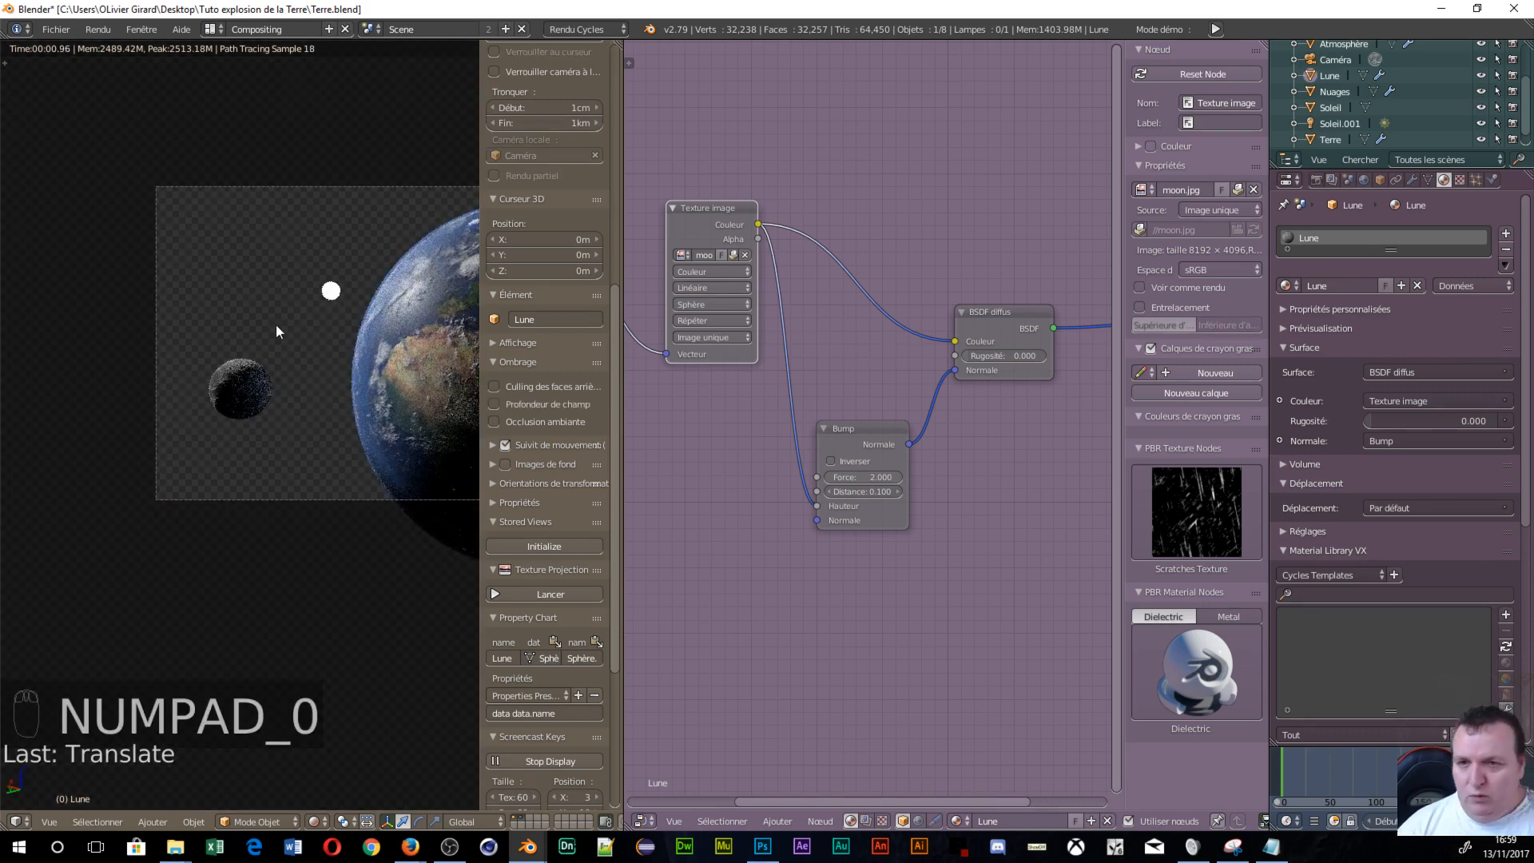
right_click(244, 385)
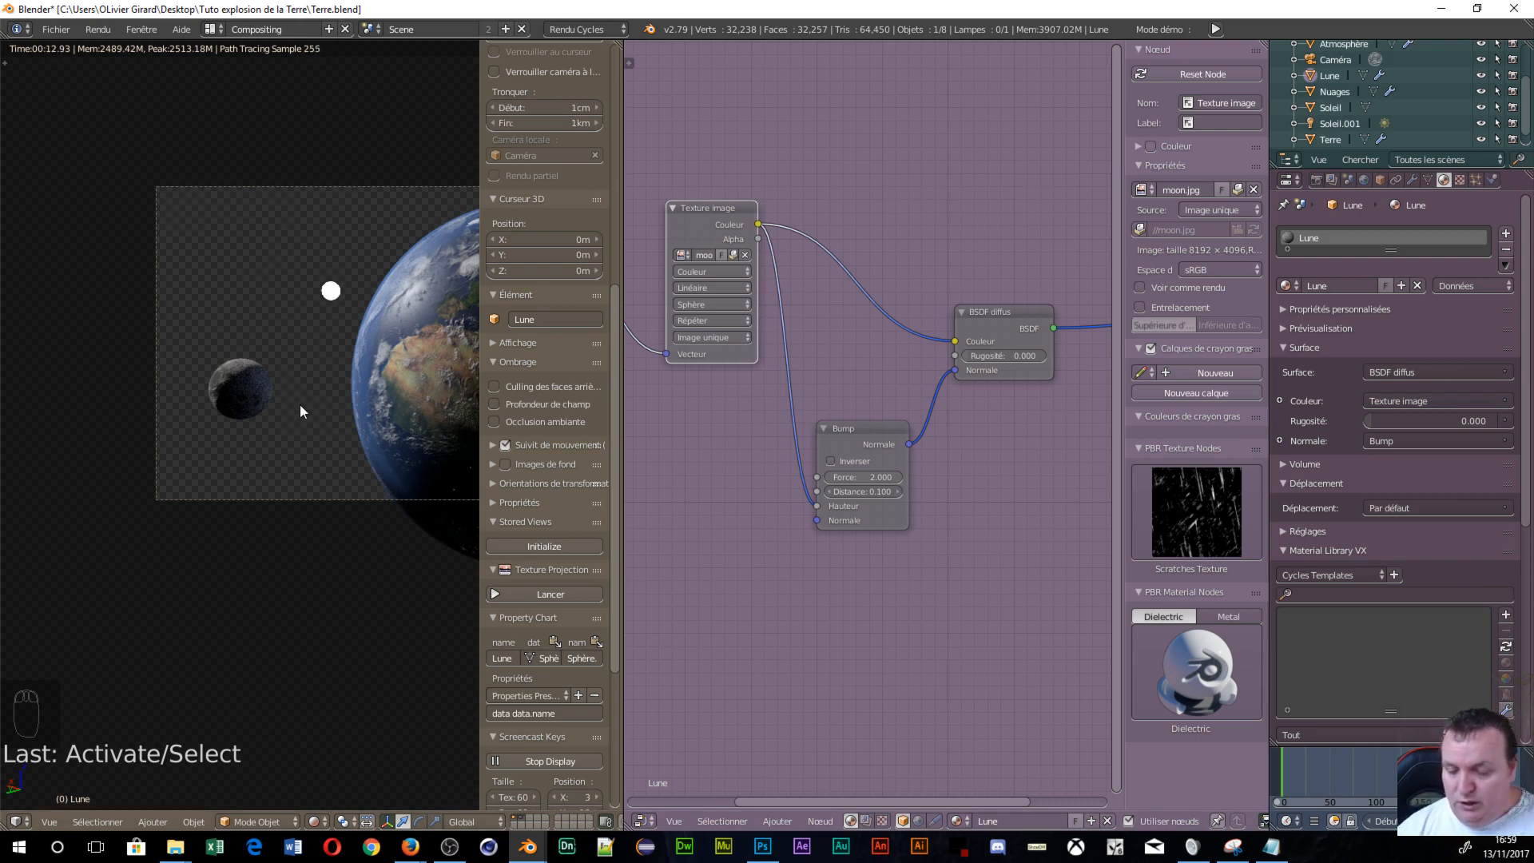
Try to move the moon in the rendered camera view with its global Z position locked.
key("g")
key("z")
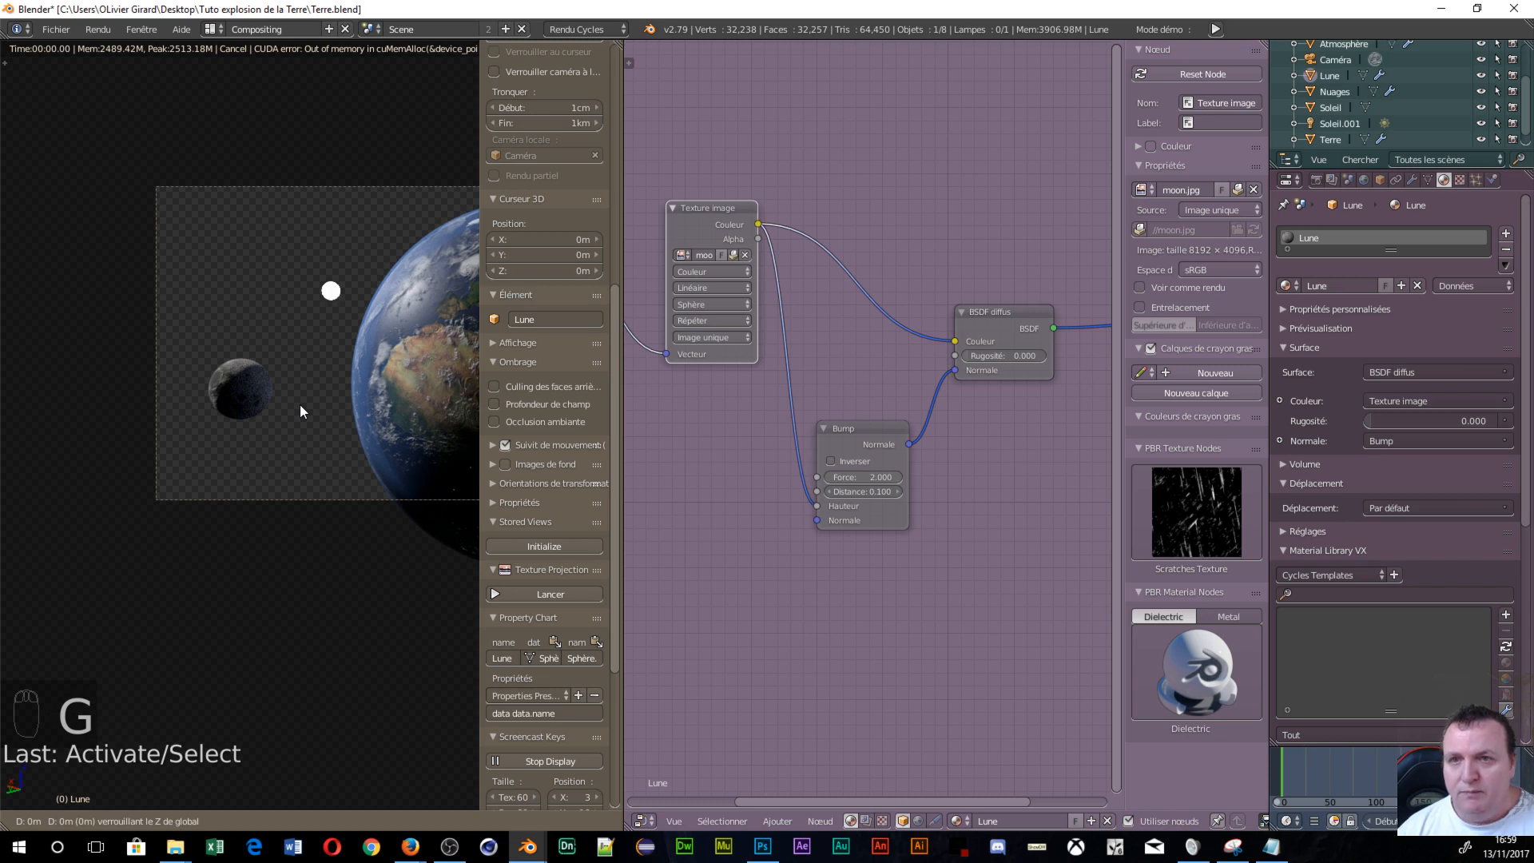
right_click(300, 405)
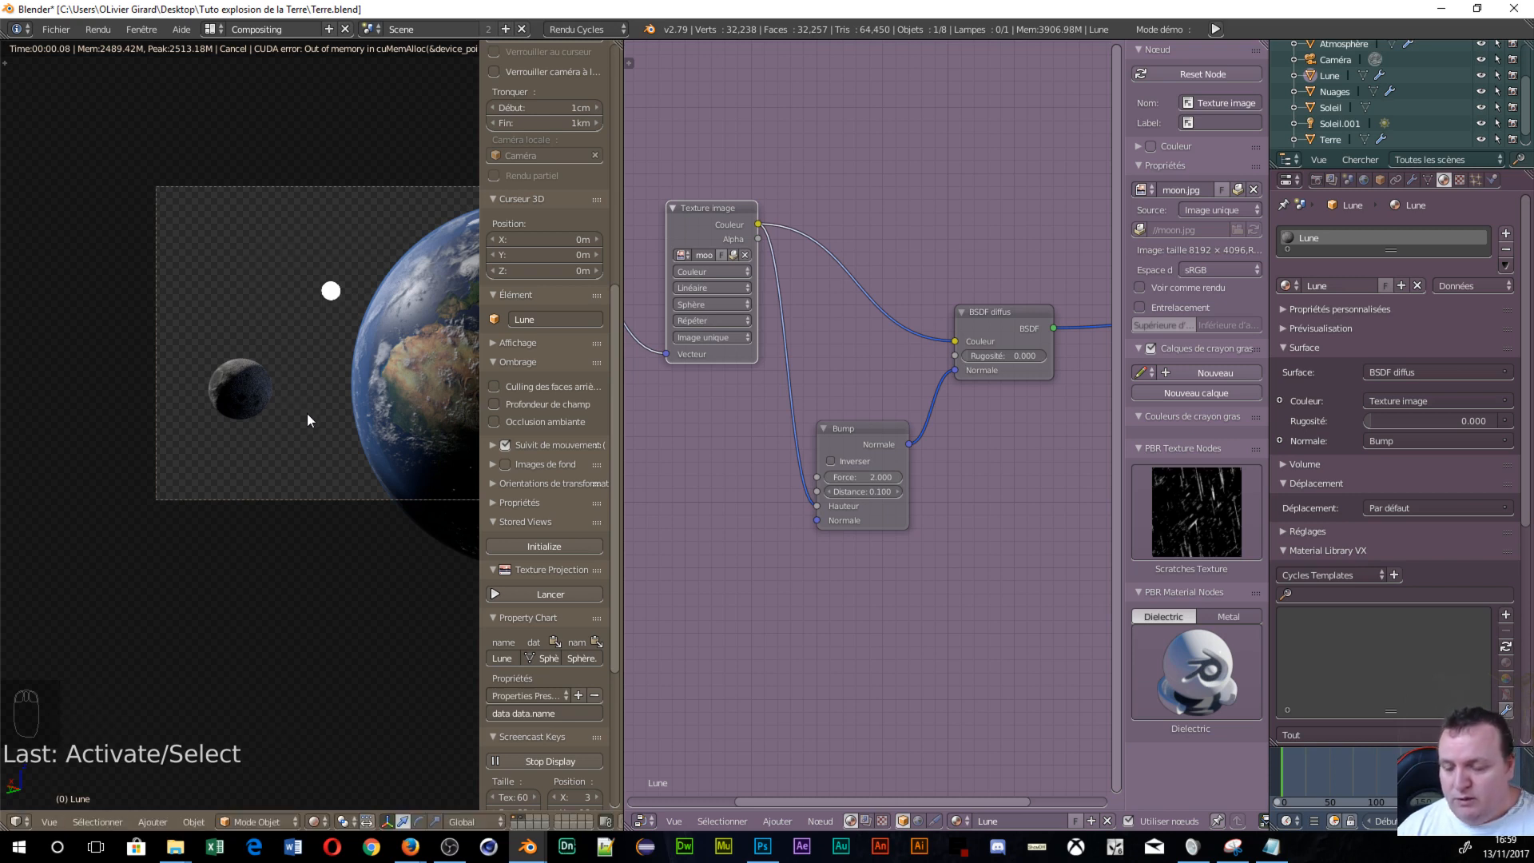
key("shift+z")
key("shift+z")
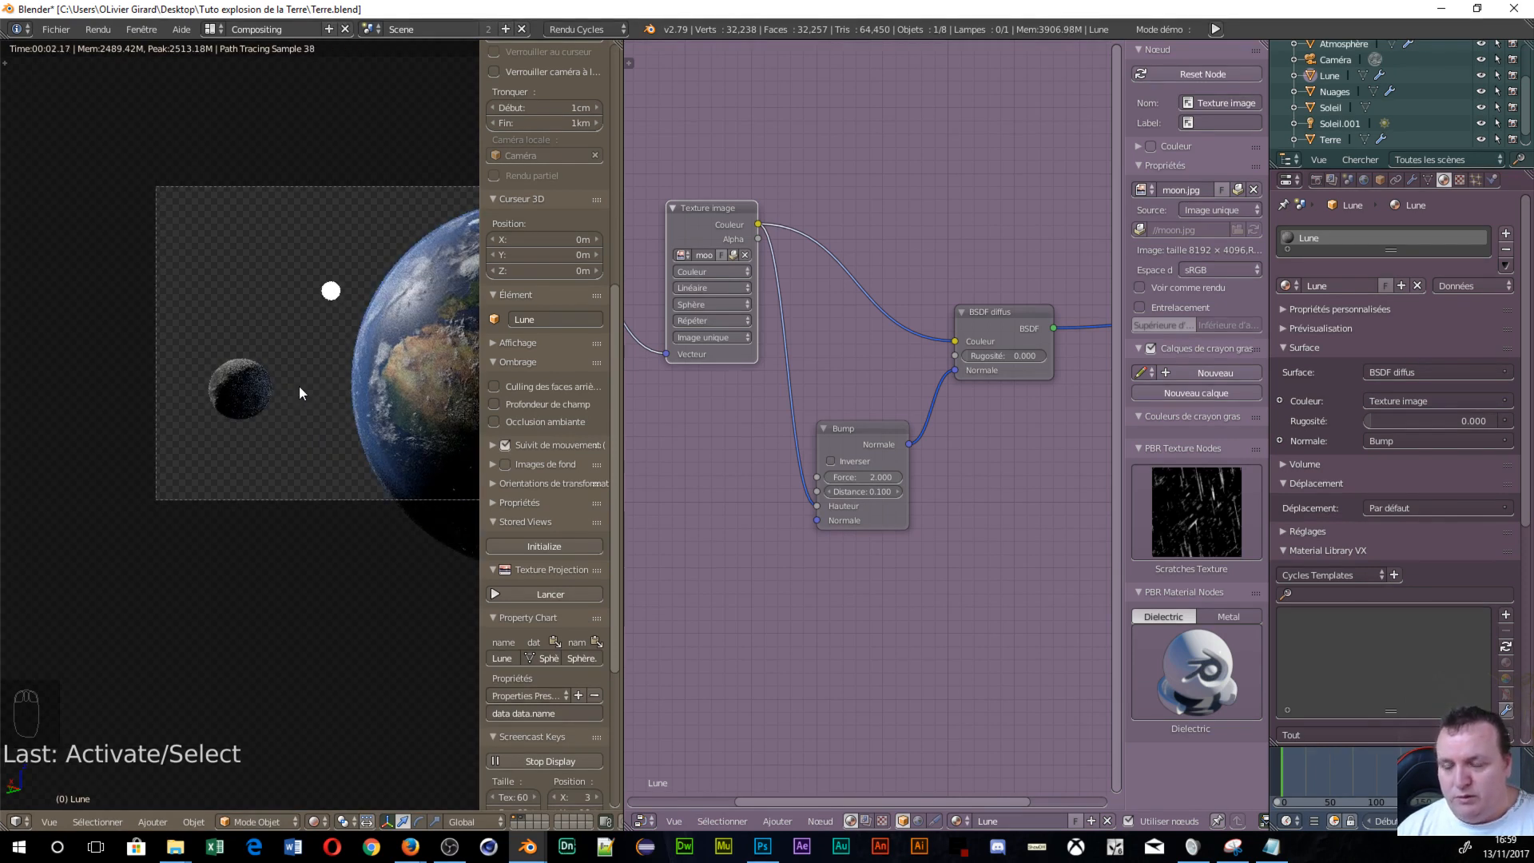
key("g")
key("z")
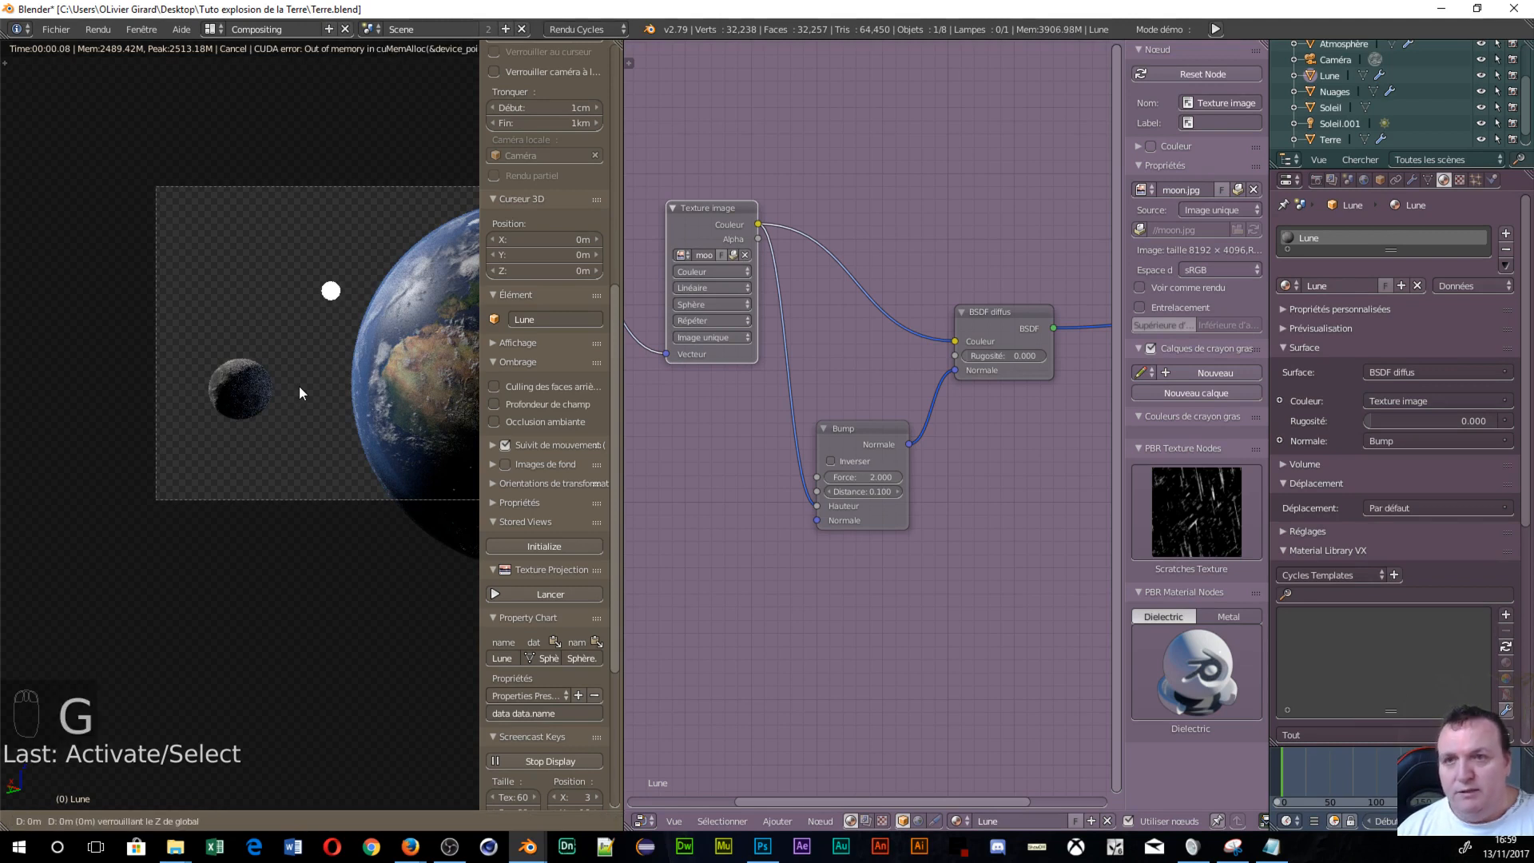
left_click(313, 374)
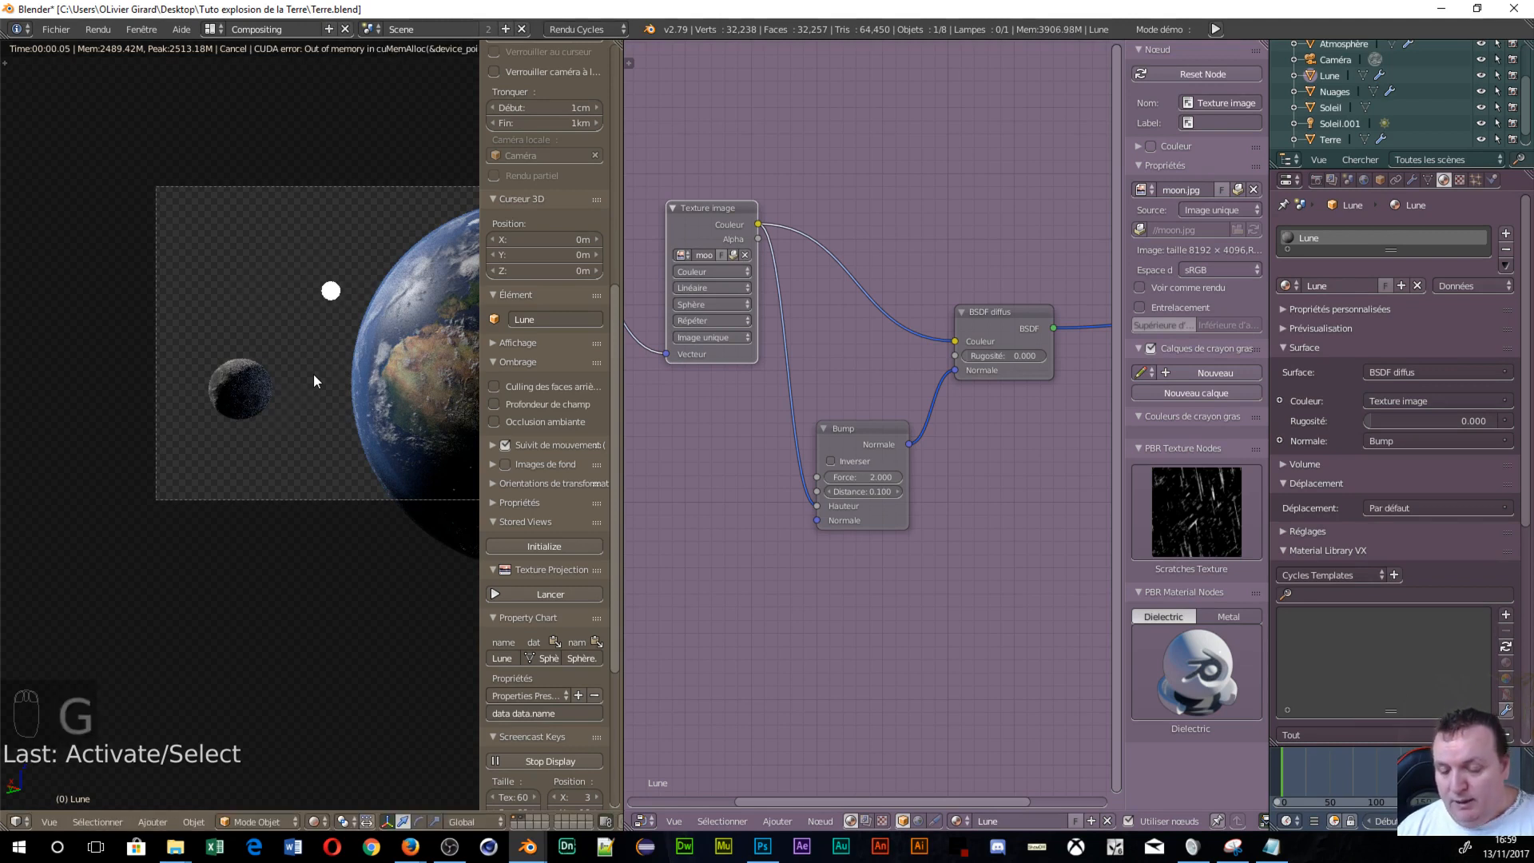
Hide the atmosphere, Earth and clouds spheres, with the camera view in solid shading.
right_click(377, 398)
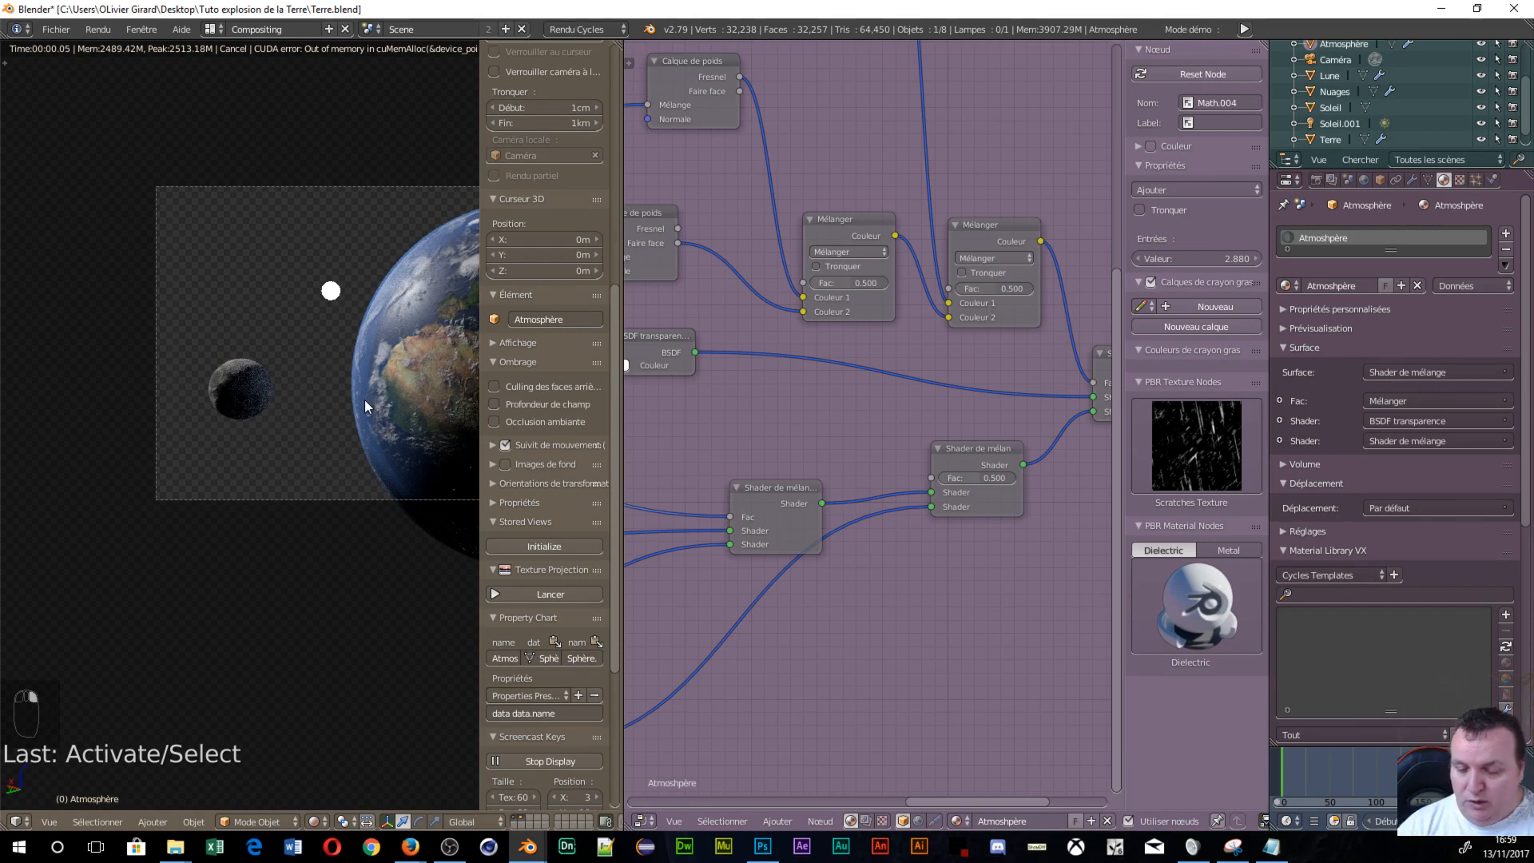
key("h")
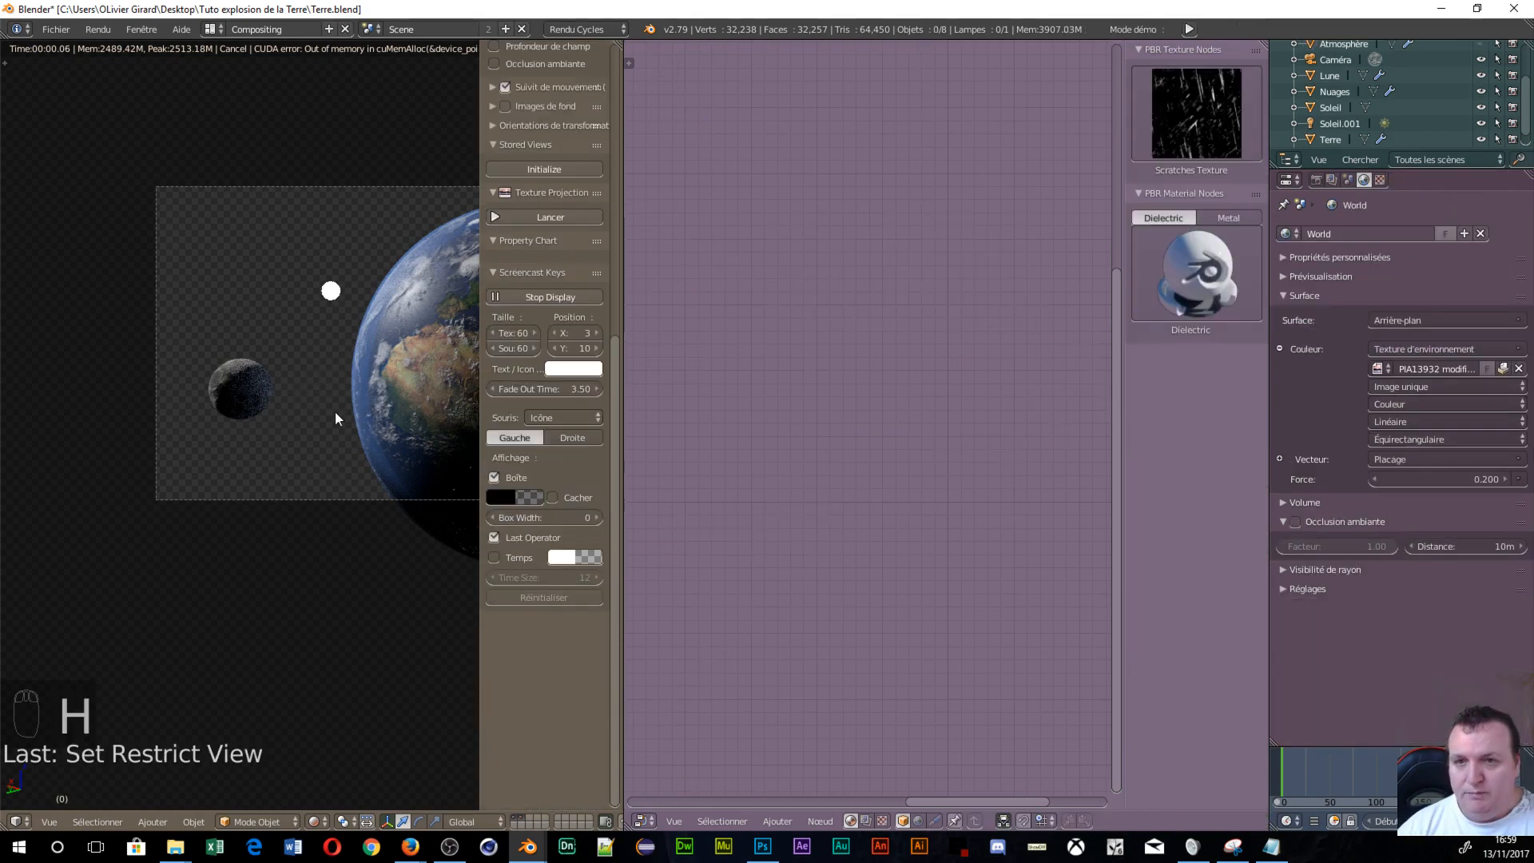
right_click(384, 381)
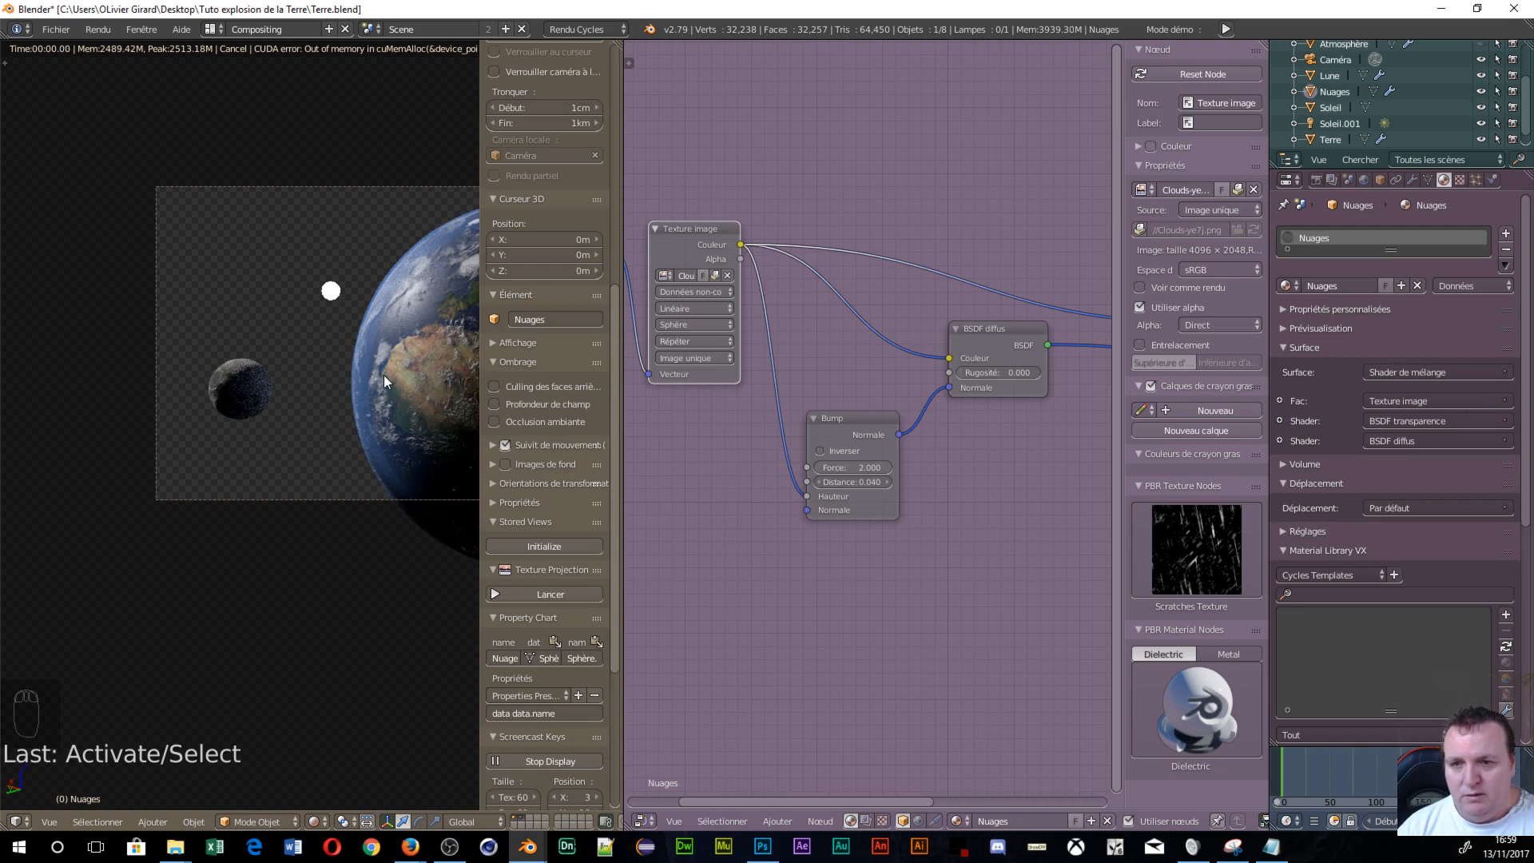
key("h")
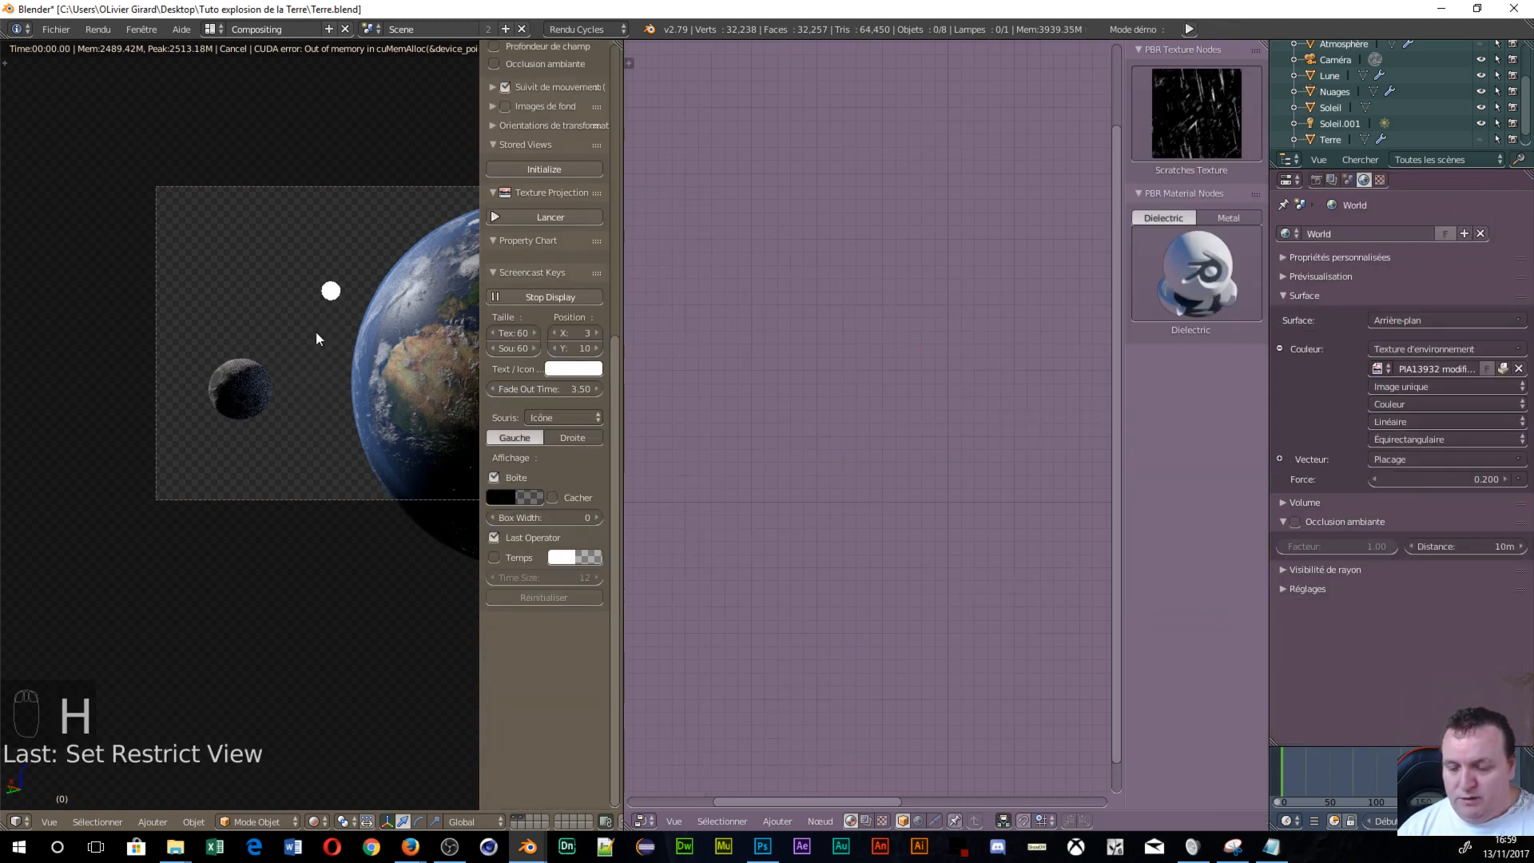
key("shift+z")
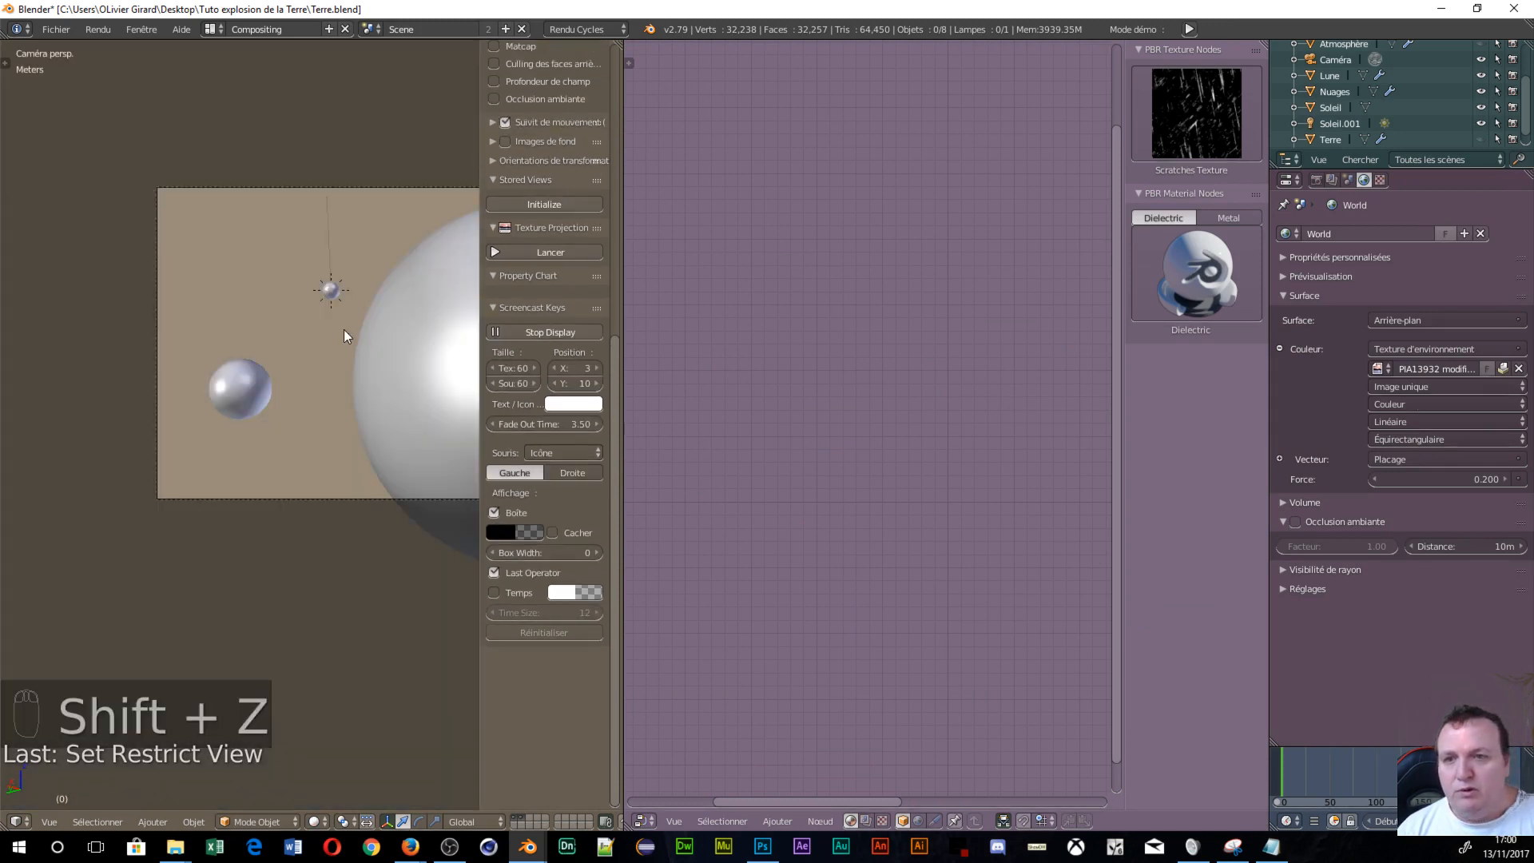
right_click(375, 349)
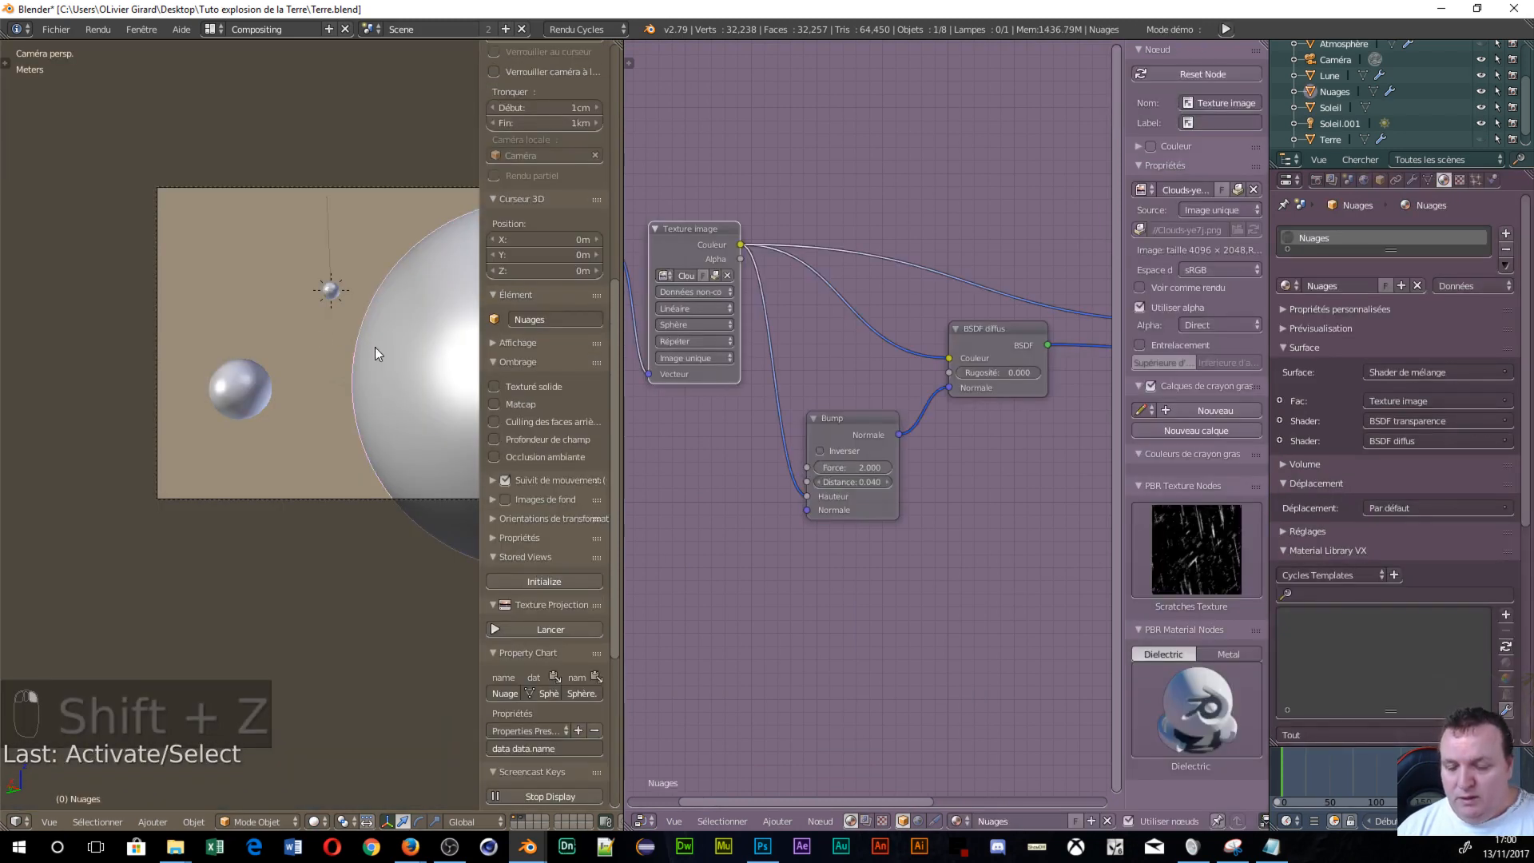
key("h")
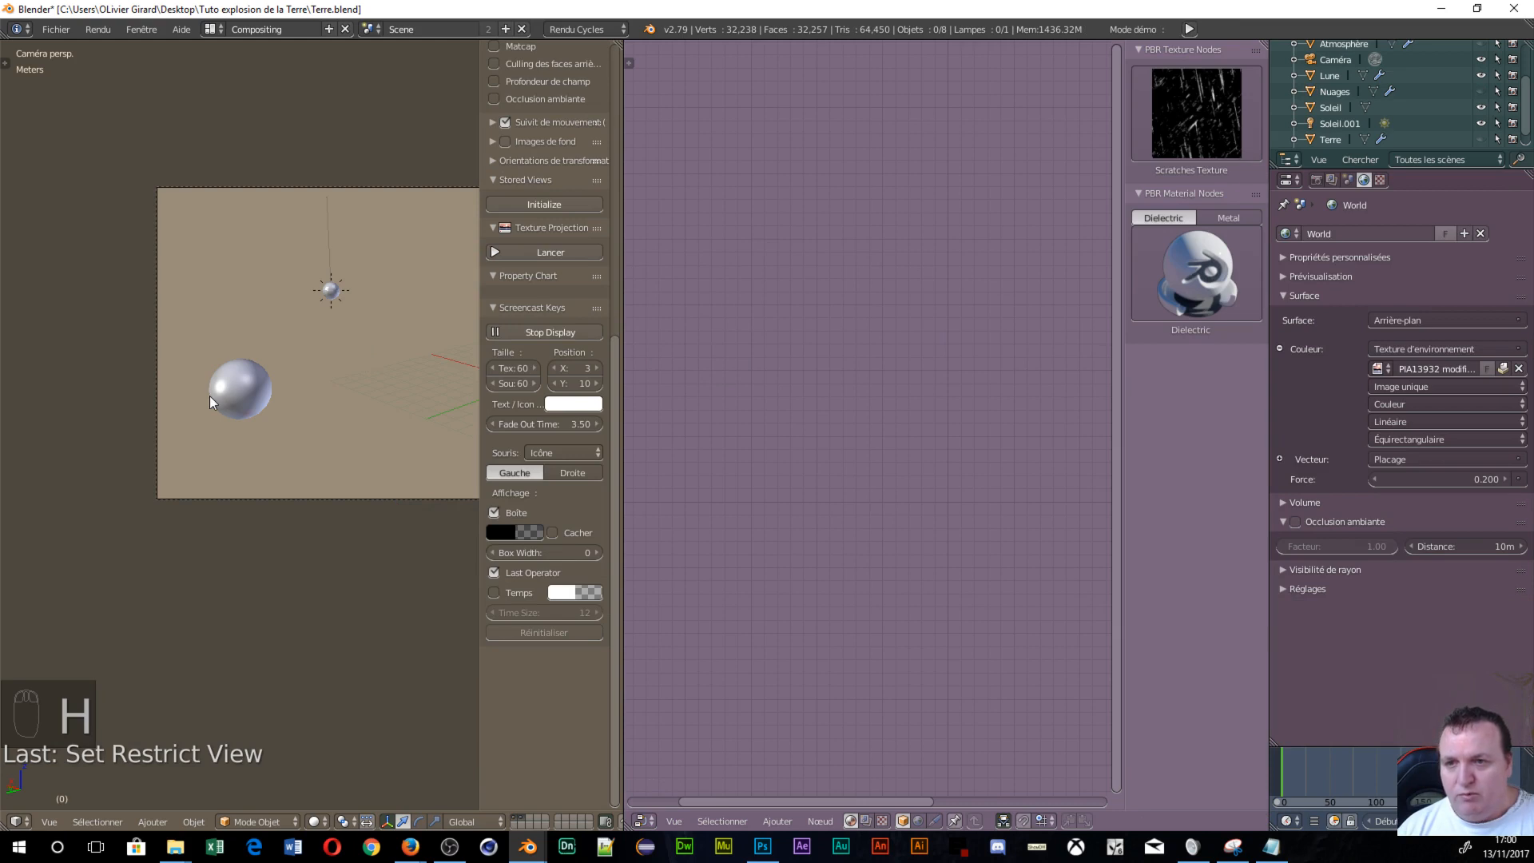
Move the moon about 12.4 m out of the camera frame with global Z locked, and unhide all objects.
right_click(238, 392)
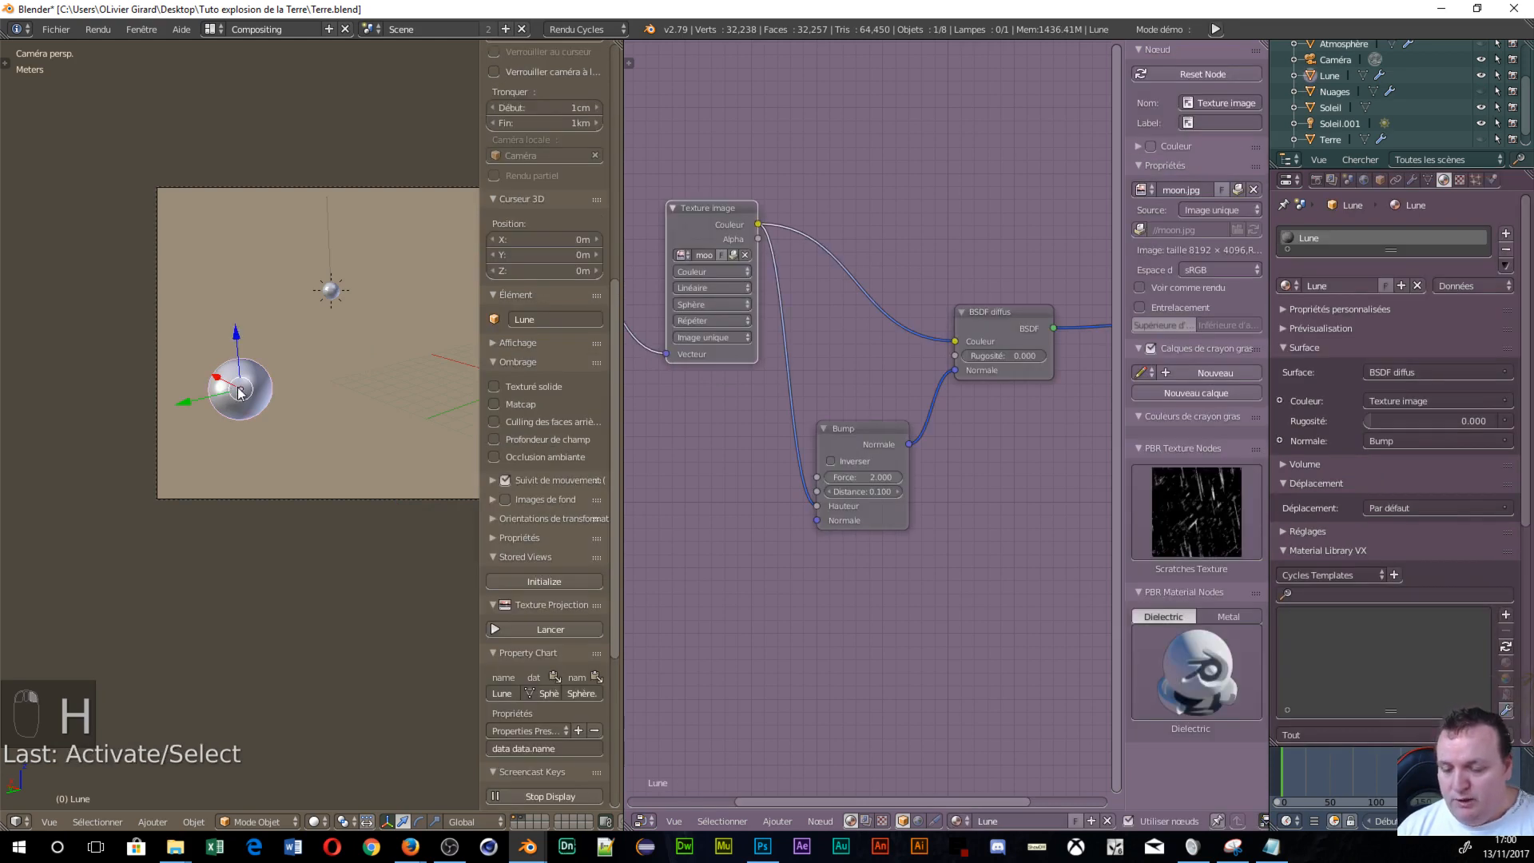
key("g")
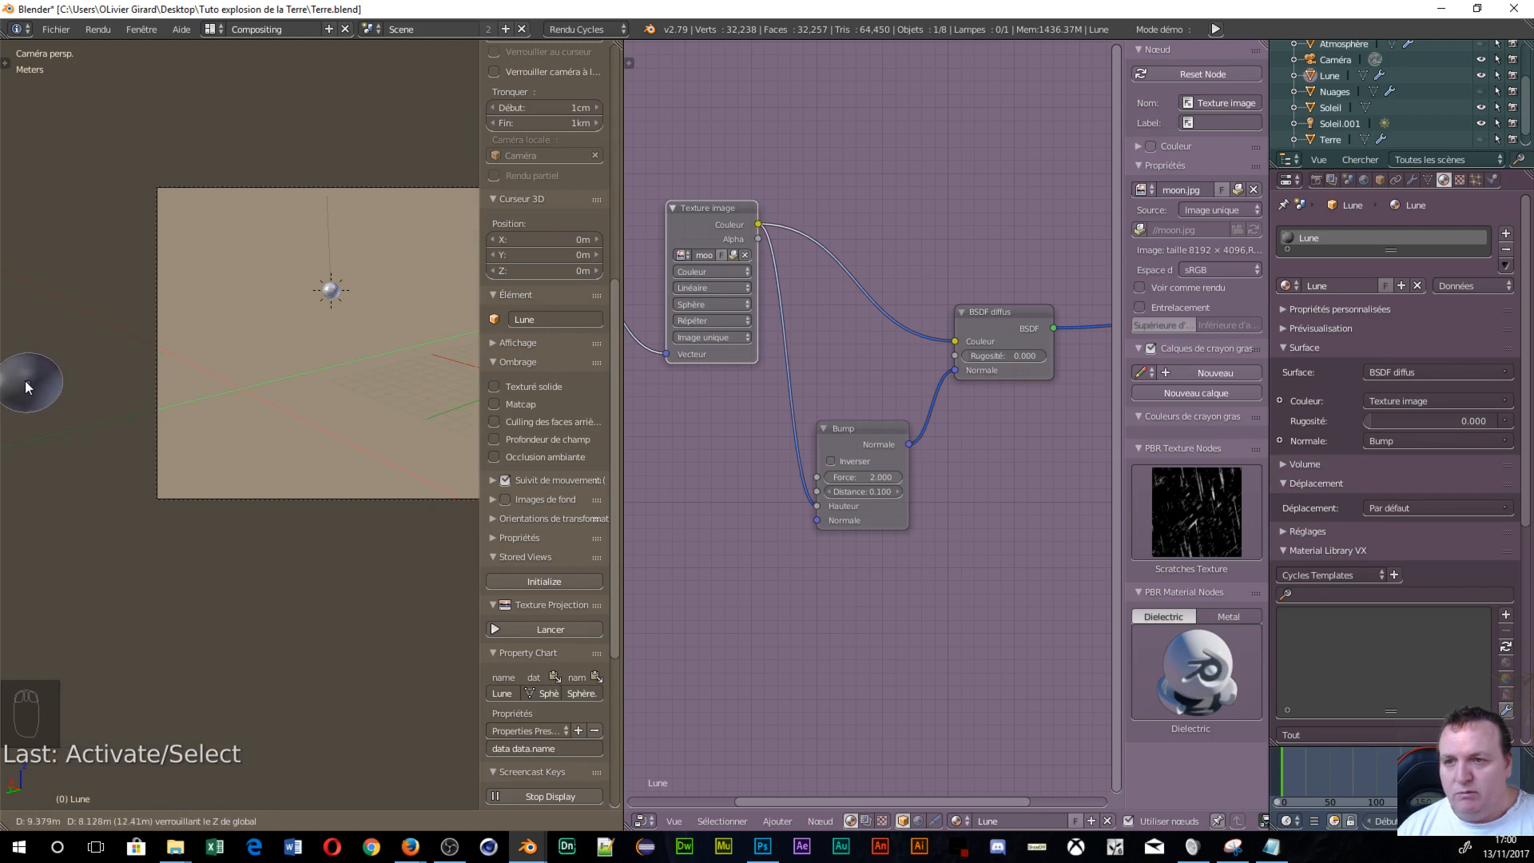
left_click(25, 380)
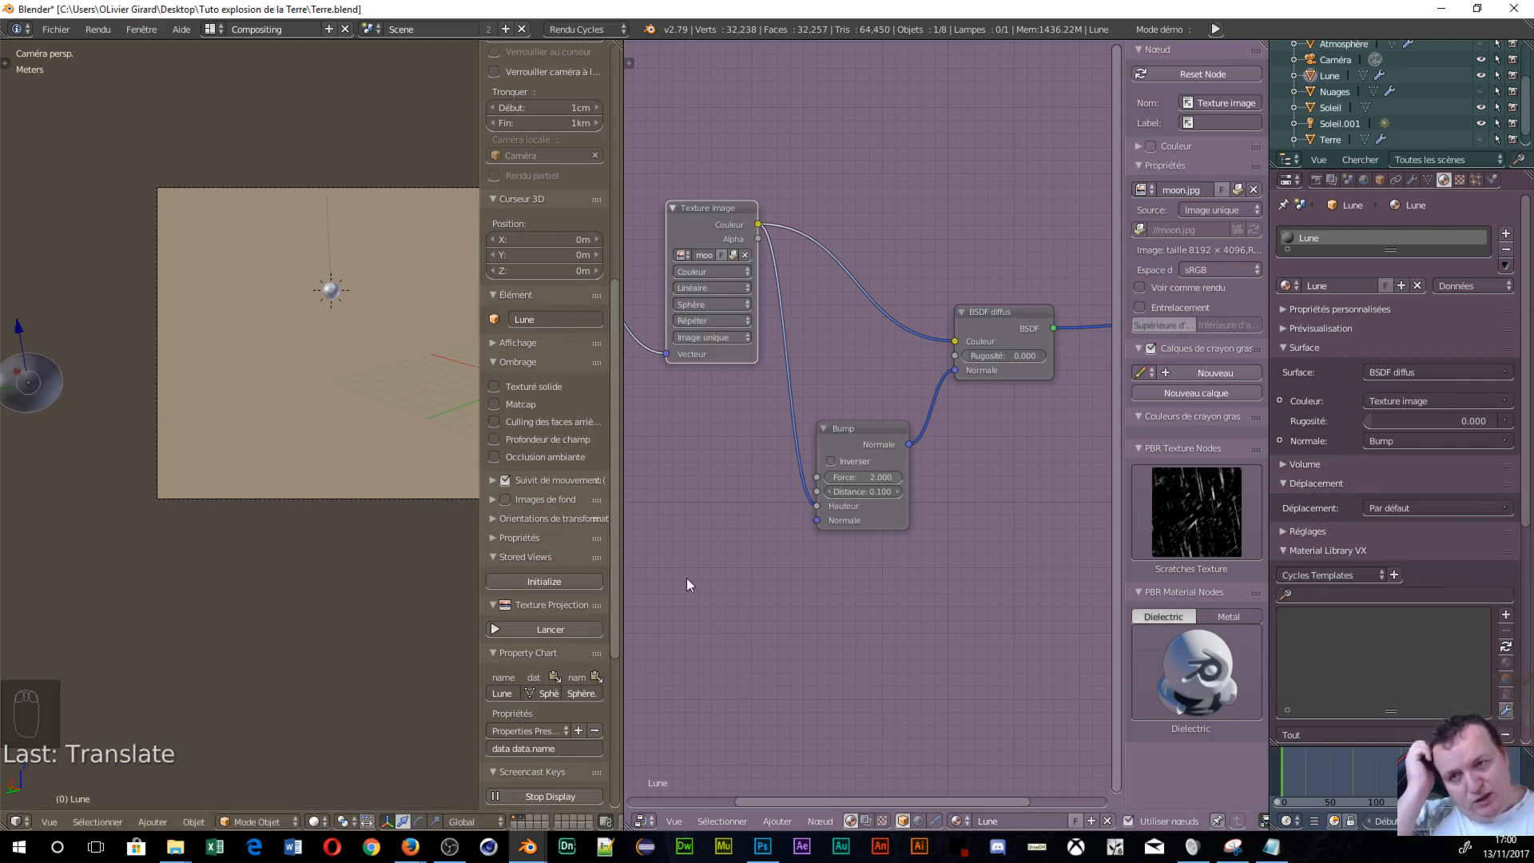
key("alt+h")
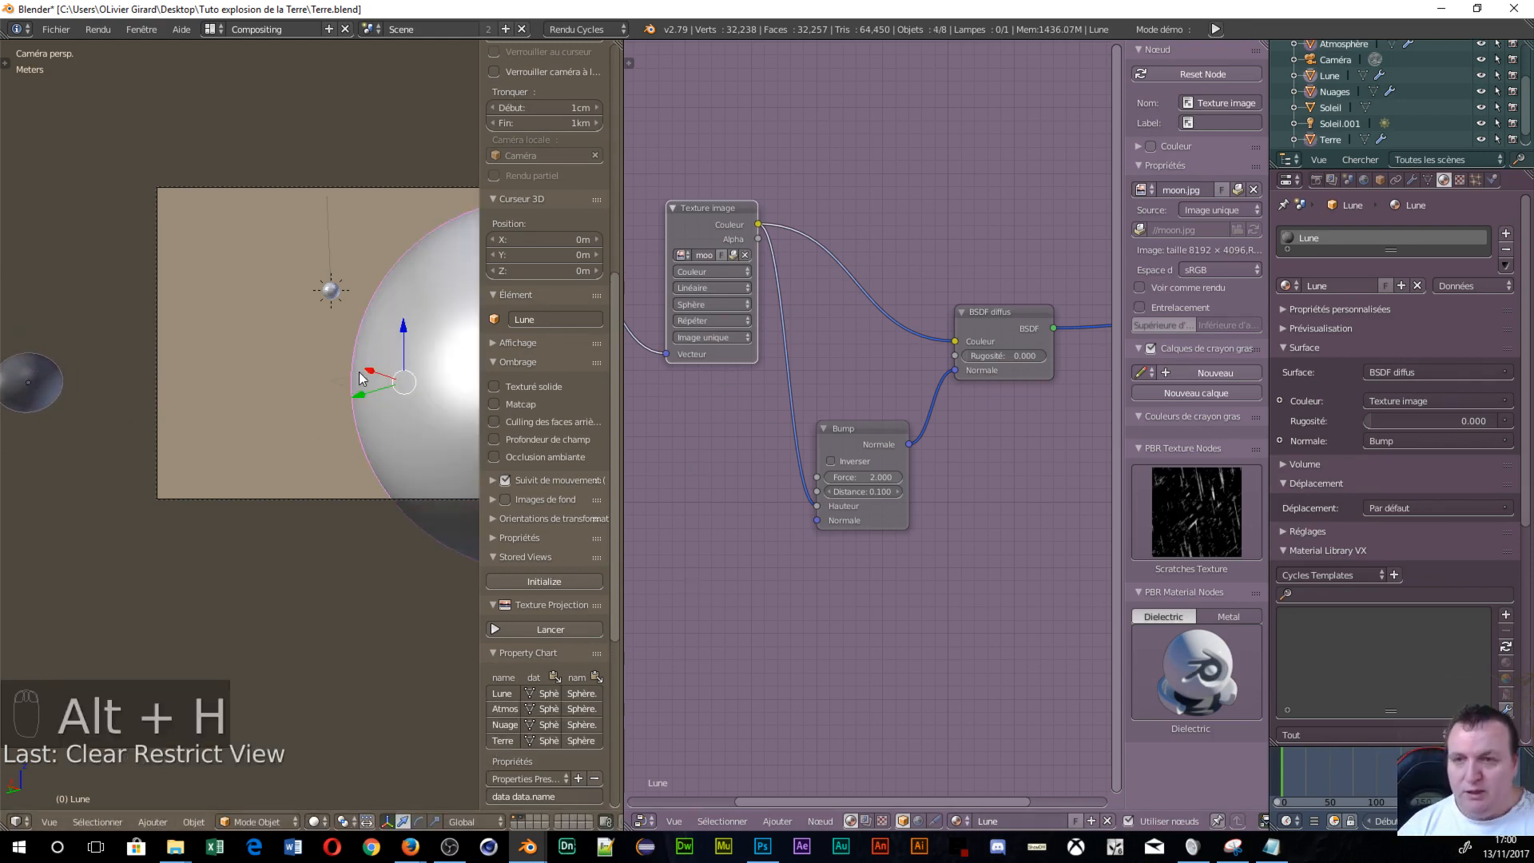
Examine the node setups of the atmosphere, the sun lamp and the Earth.
right_click(427, 377)
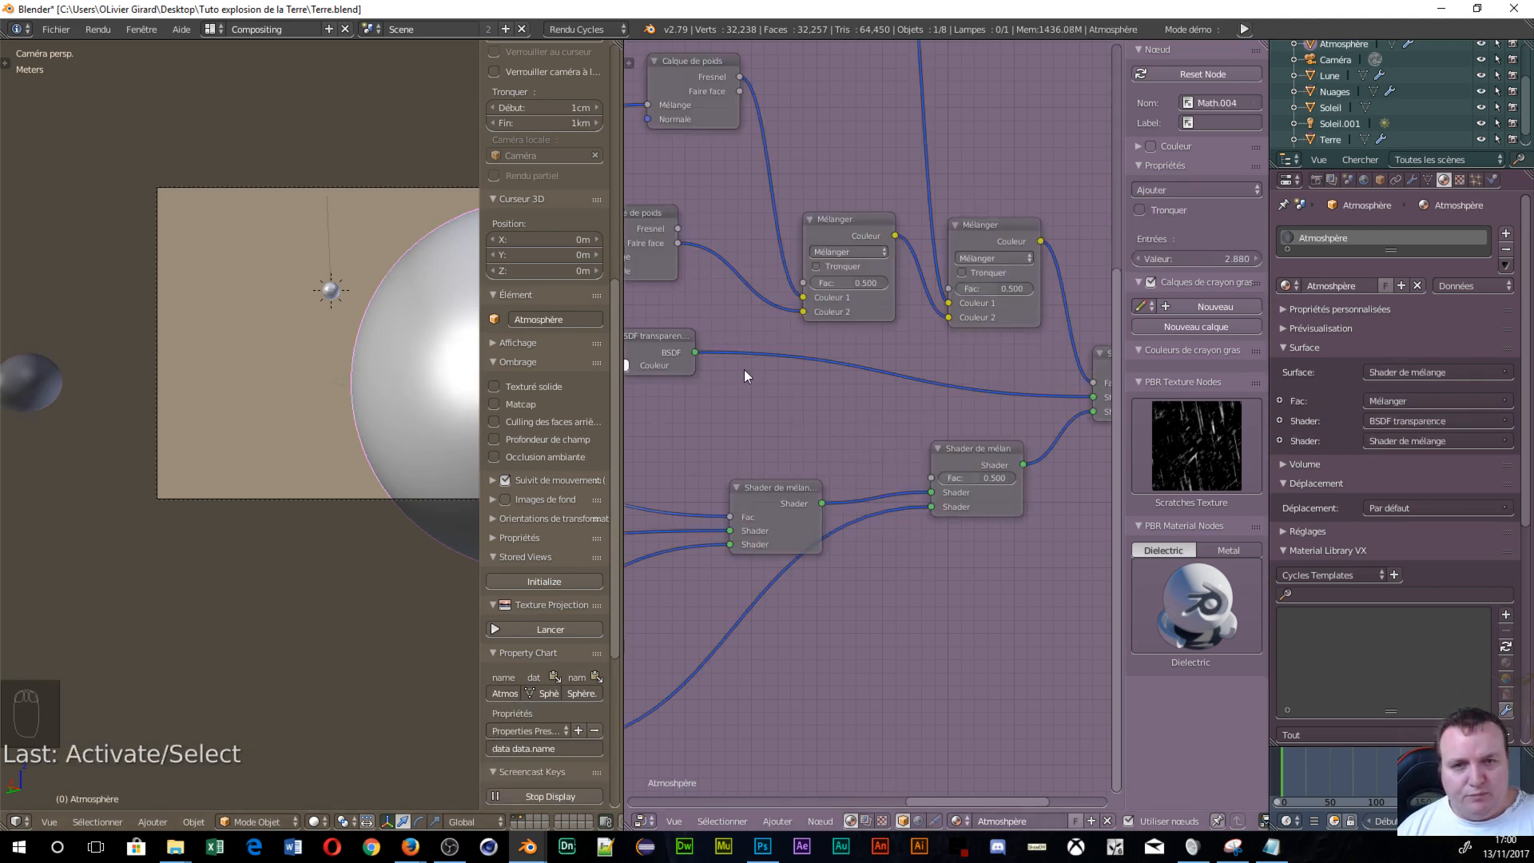
scroll(745, 368, "down", 2)
scroll(773, 389, "down", 5)
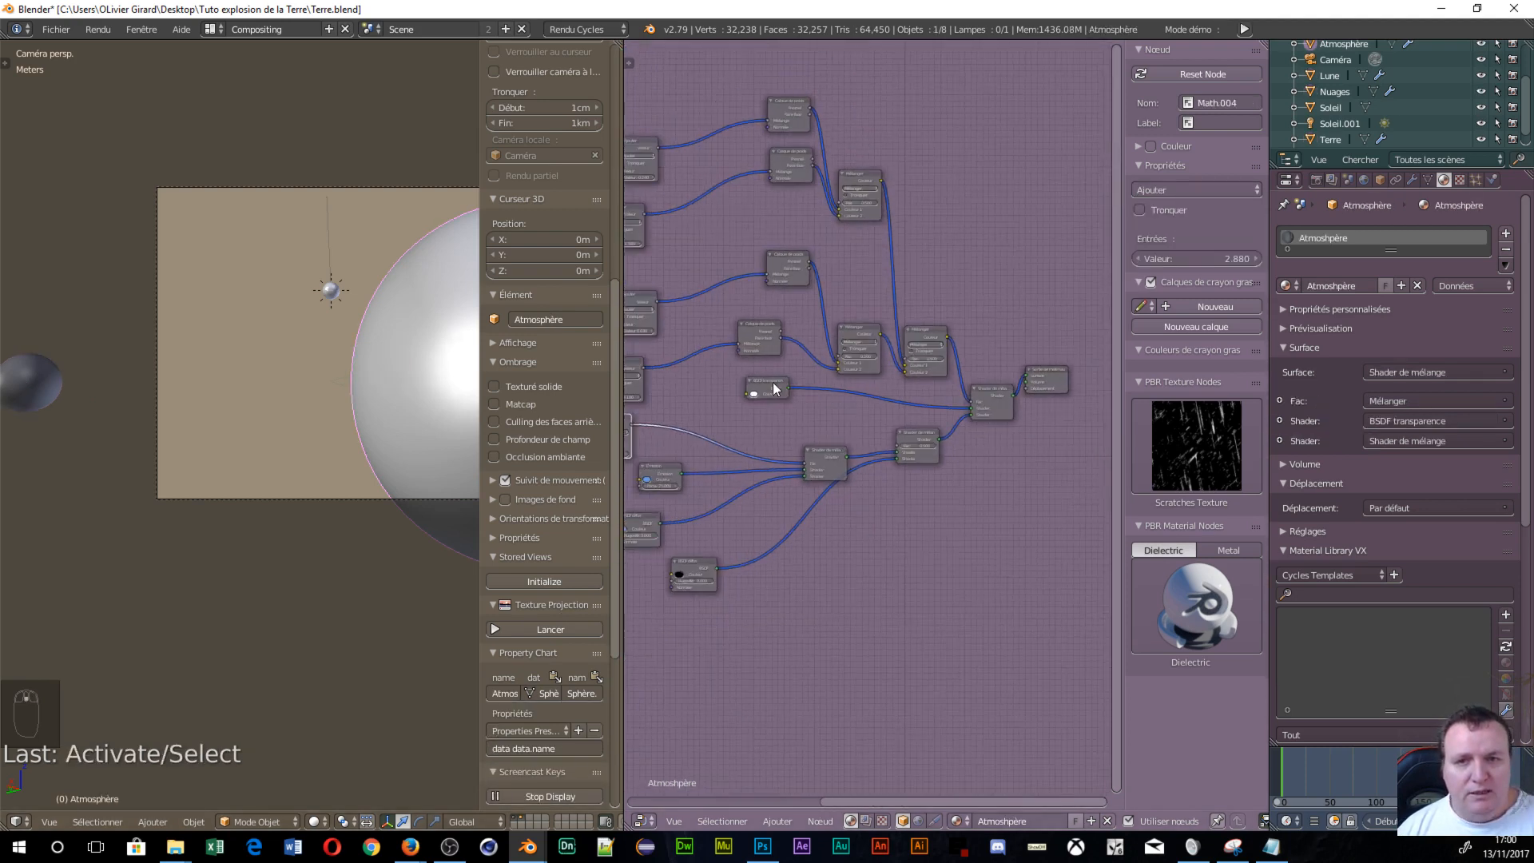
scroll(773, 382, "down", 2)
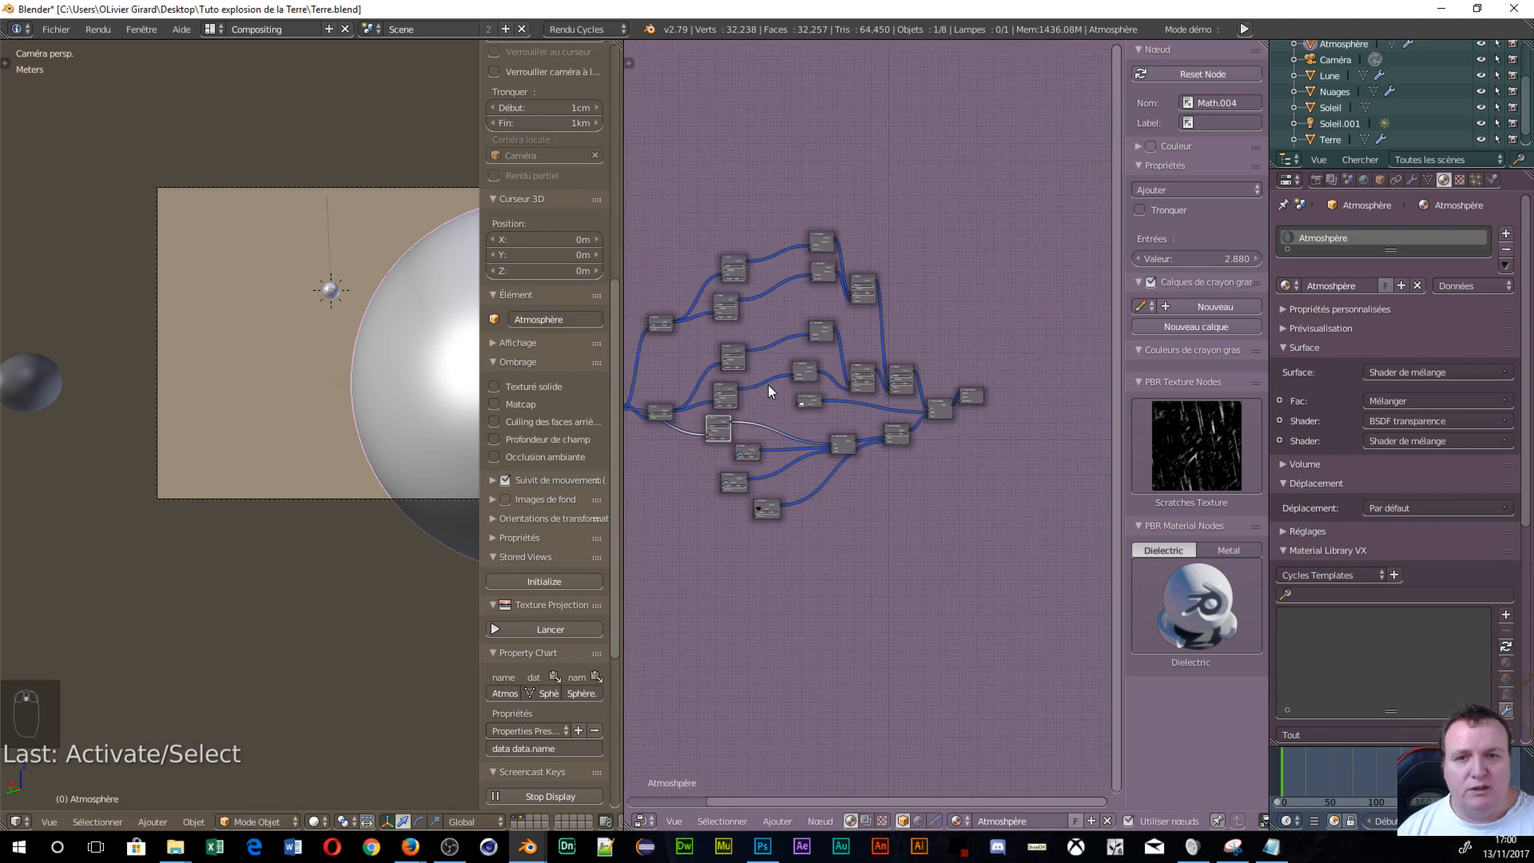
middle_click_drag(768, 386, 819, 384)
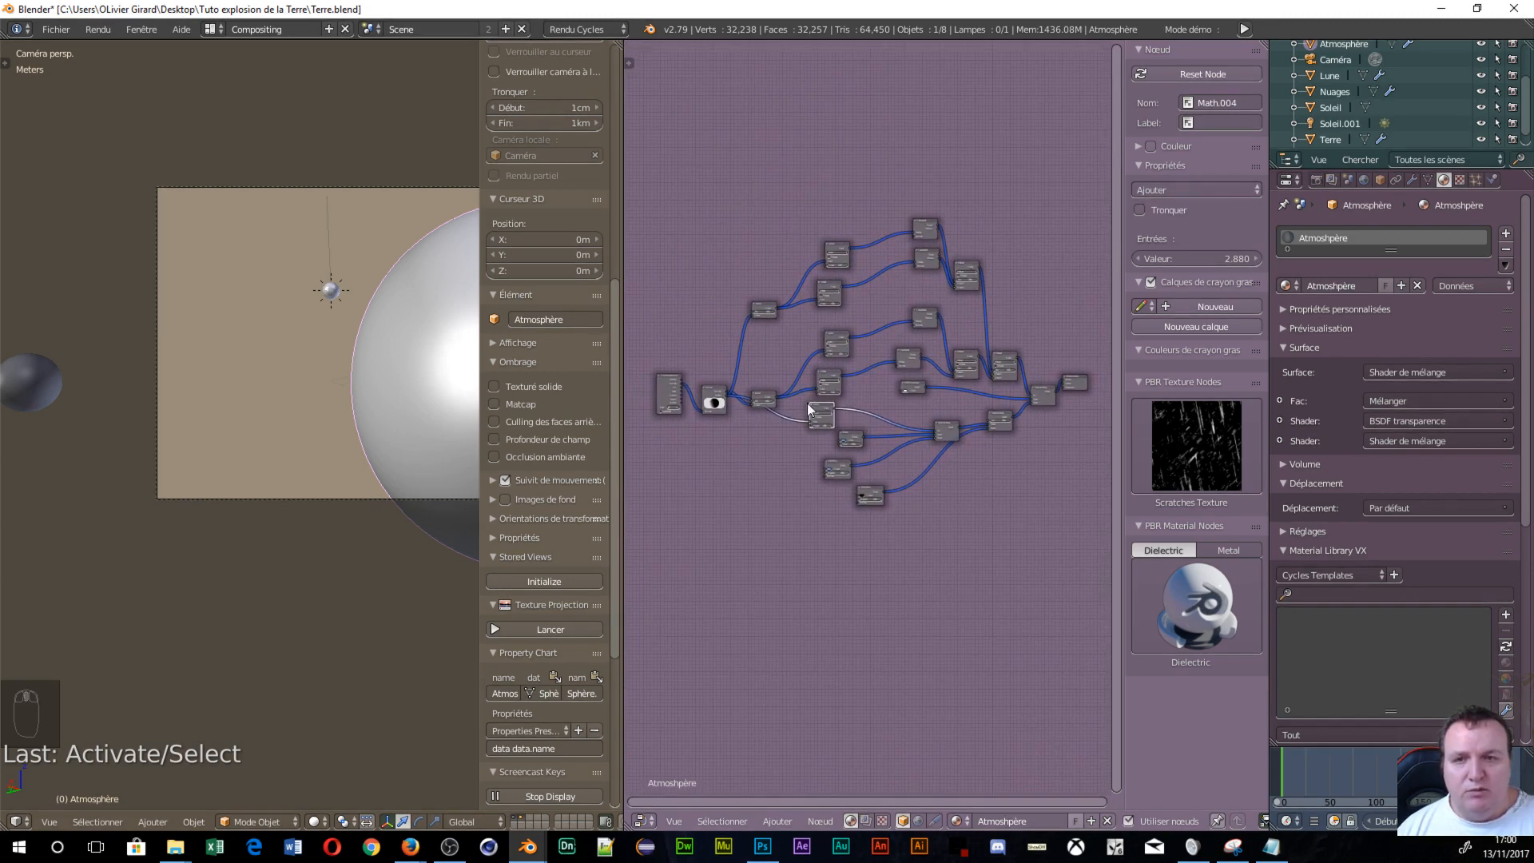
right_click(385, 330)
right_click(331, 290)
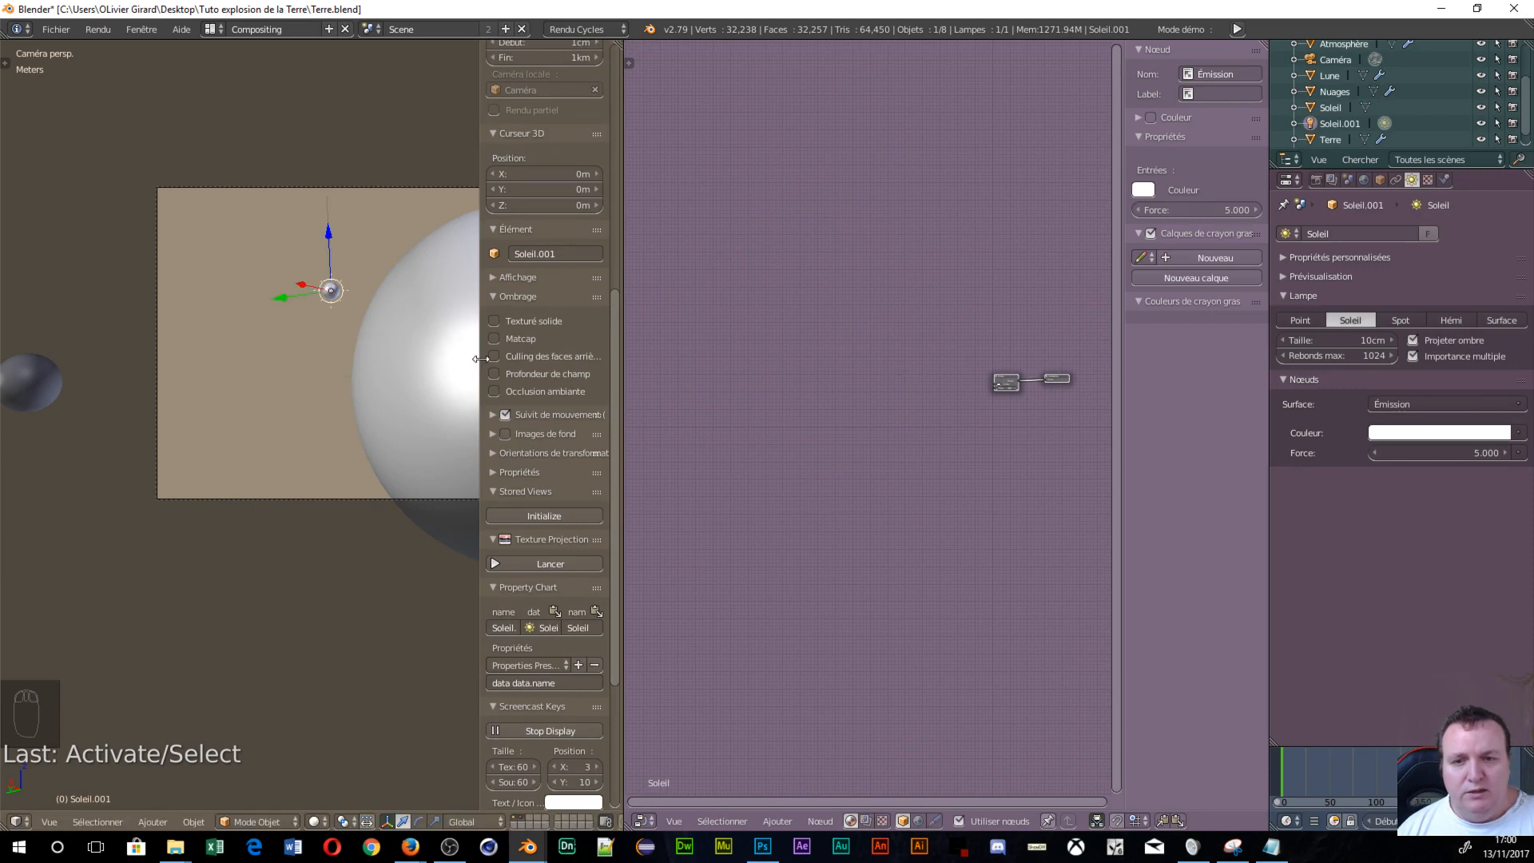
right_click(401, 391)
right_click(401, 391)
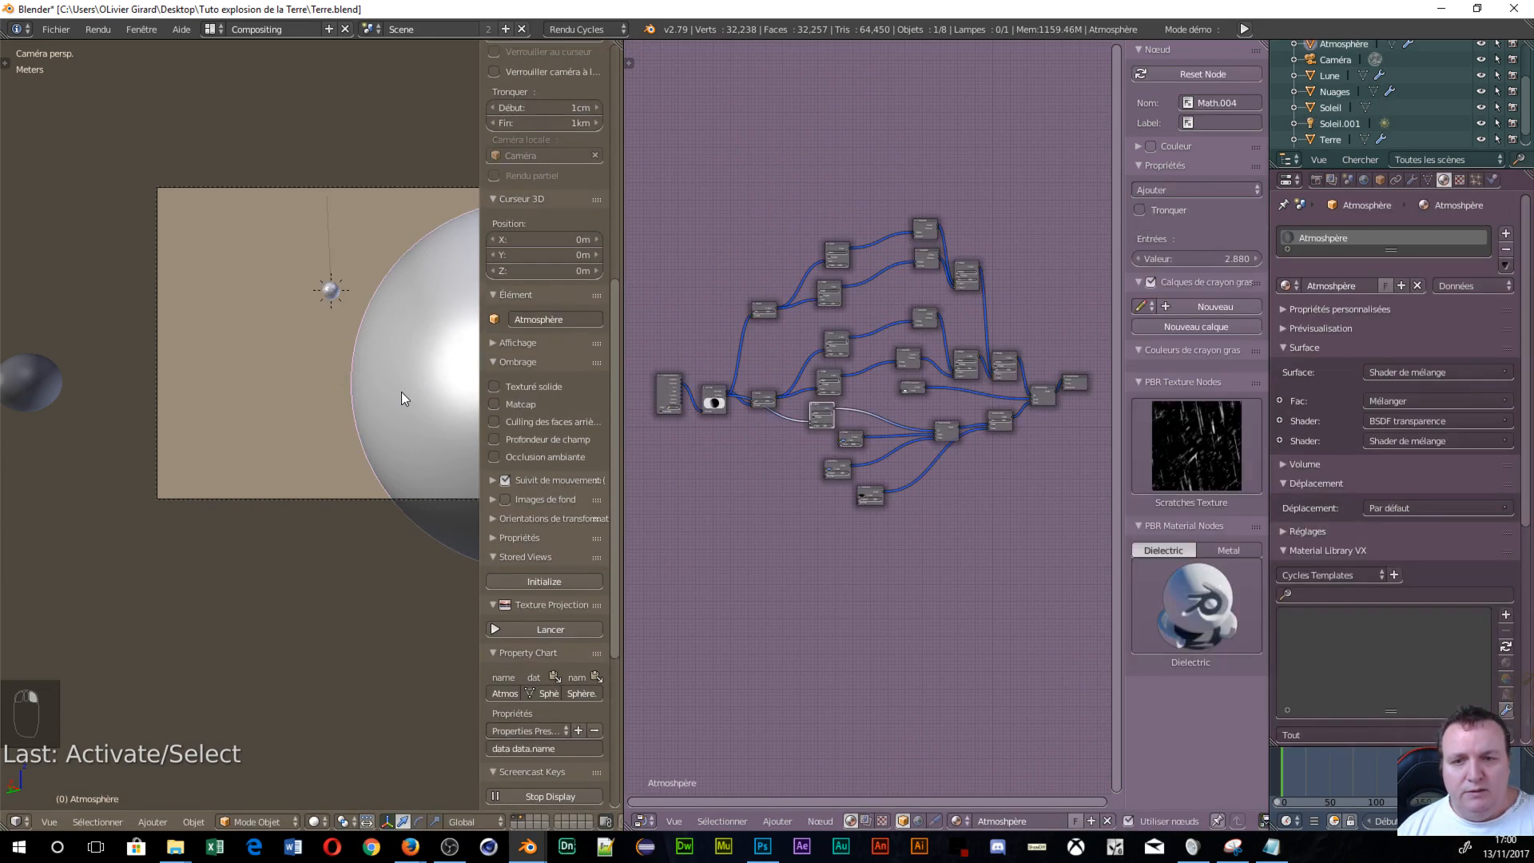
middle_click_drag(970, 582, 816, 503)
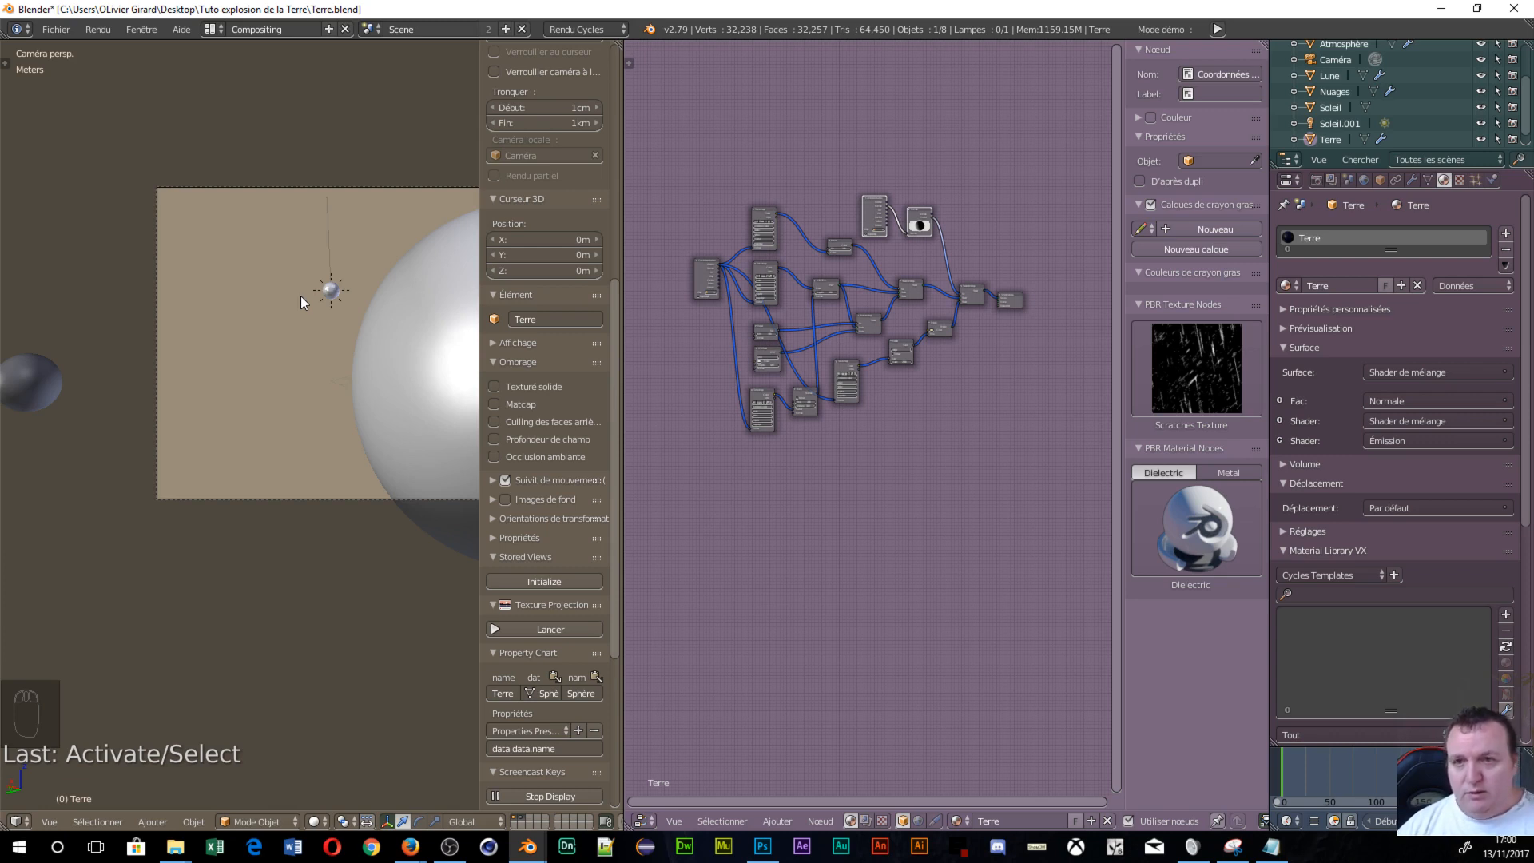
key("F4")
key("F4")
key("F4")
key("F4")
key("F4")
key("F4")
key("F4")
key("F4")
key("F4")
key("F4")
key("F4")
key("F4")
key("F4")
key("F4")
key("F4")
key("F4")
key("F4")
key("F4")
key("F4")
key("F4")
key("F4")
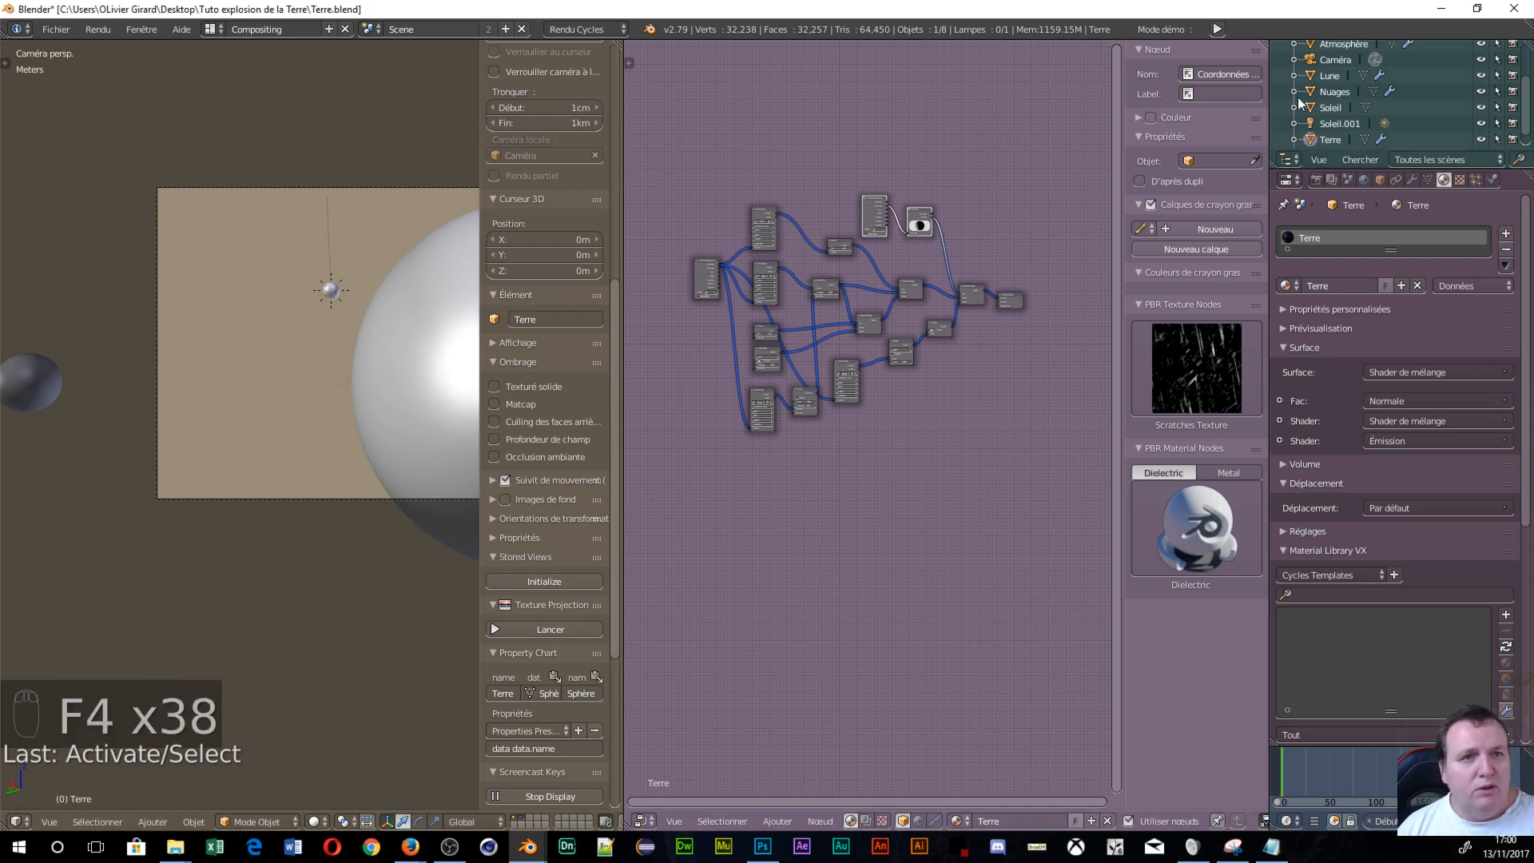
scroll(1355, 117, "up", 3)
scroll(1347, 121, "down", 4)
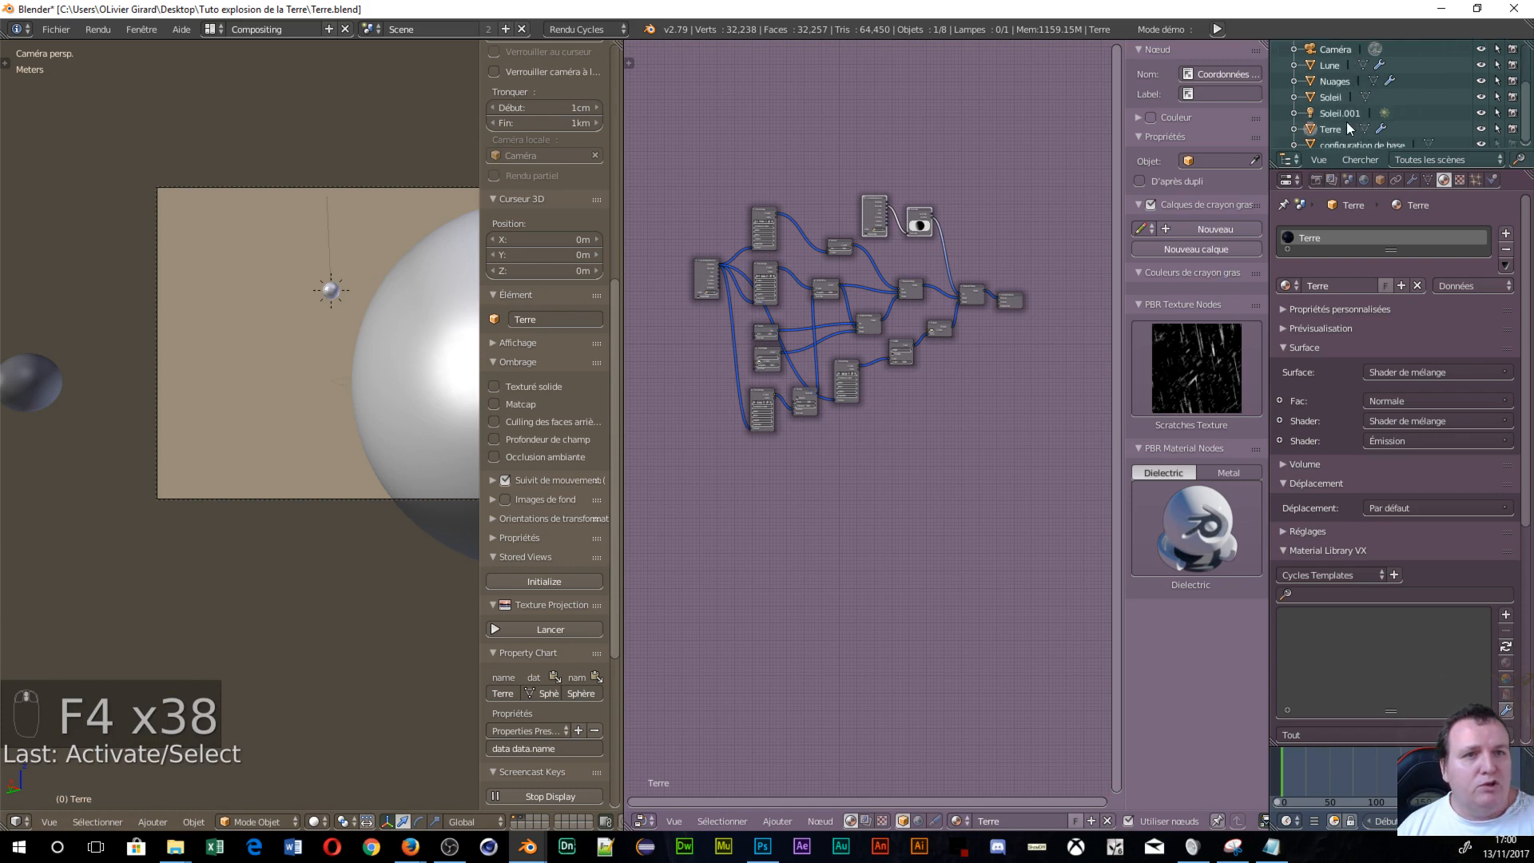
key("F4")
key("F4")
key("F4")
key("F4")
key("F4")
key("F4")
key("F4")
key("F4")
key("F4")
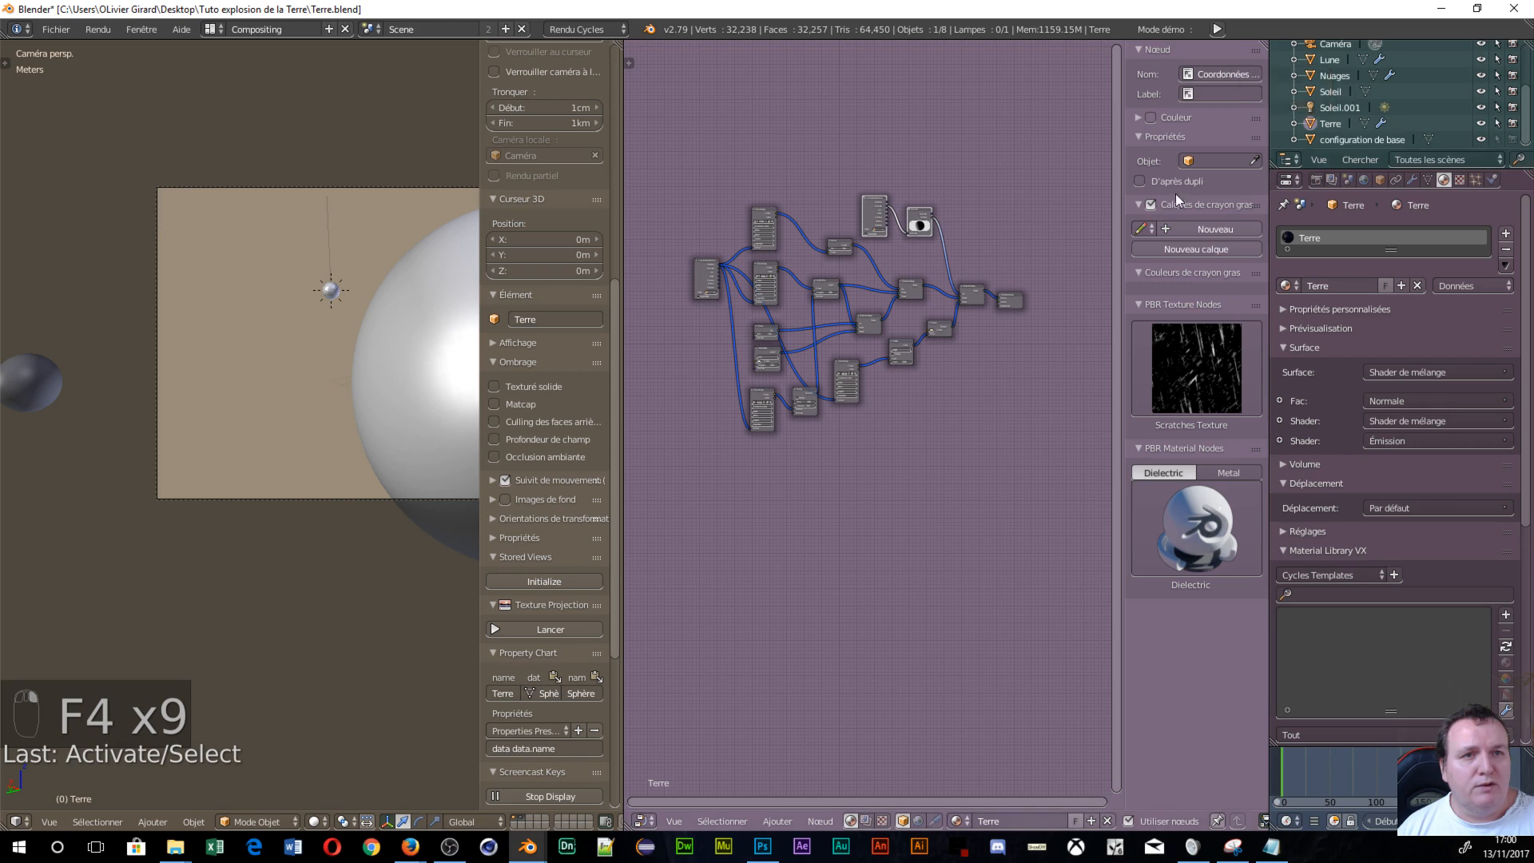
key("F4")
key("F4")
key("F4")
key("F4")
key("F4")
key("F4")
key("F4")
key("F4")
key("F4")
key("F4")
key("F4")
key("F4")
key("F4")
key("F4")
key("F4")
key("F4")
key("F4")
key("F4")
key("F4")
key("F4")
key("F4")
key("F4")
key("F4")
key("F4")
key("F4")
key("F4")
key("F4")
key("F4")
key("F4")
key("F4")
key("F4")
key("F4")
key("F4")
key("F4")
key("F4")
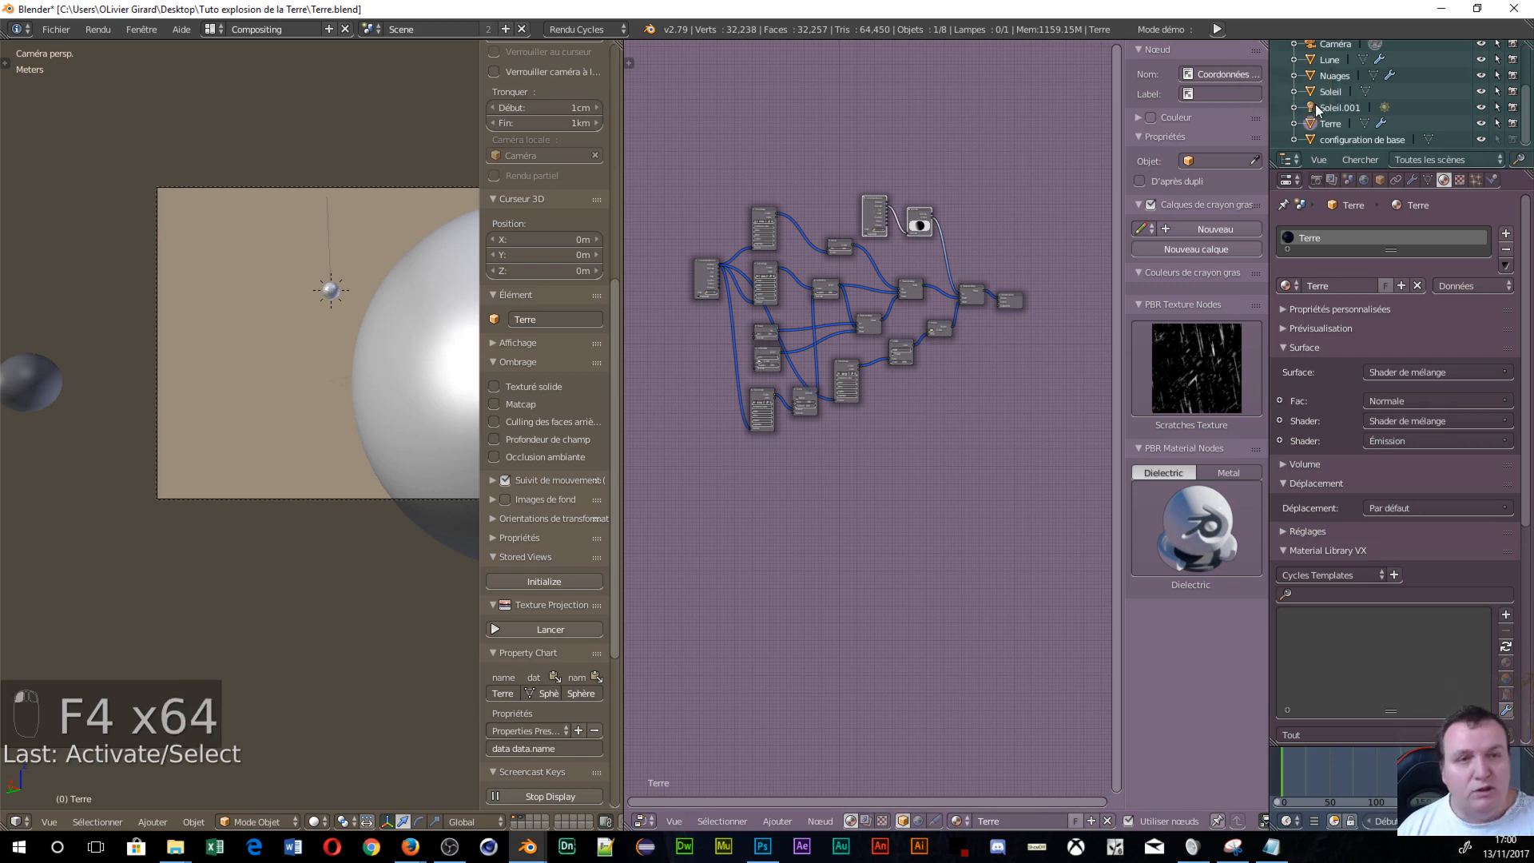
Isolate the Earth and the Soleil.001 lamp by hiding all other objects, and select the Earth.
left_click(1315, 106)
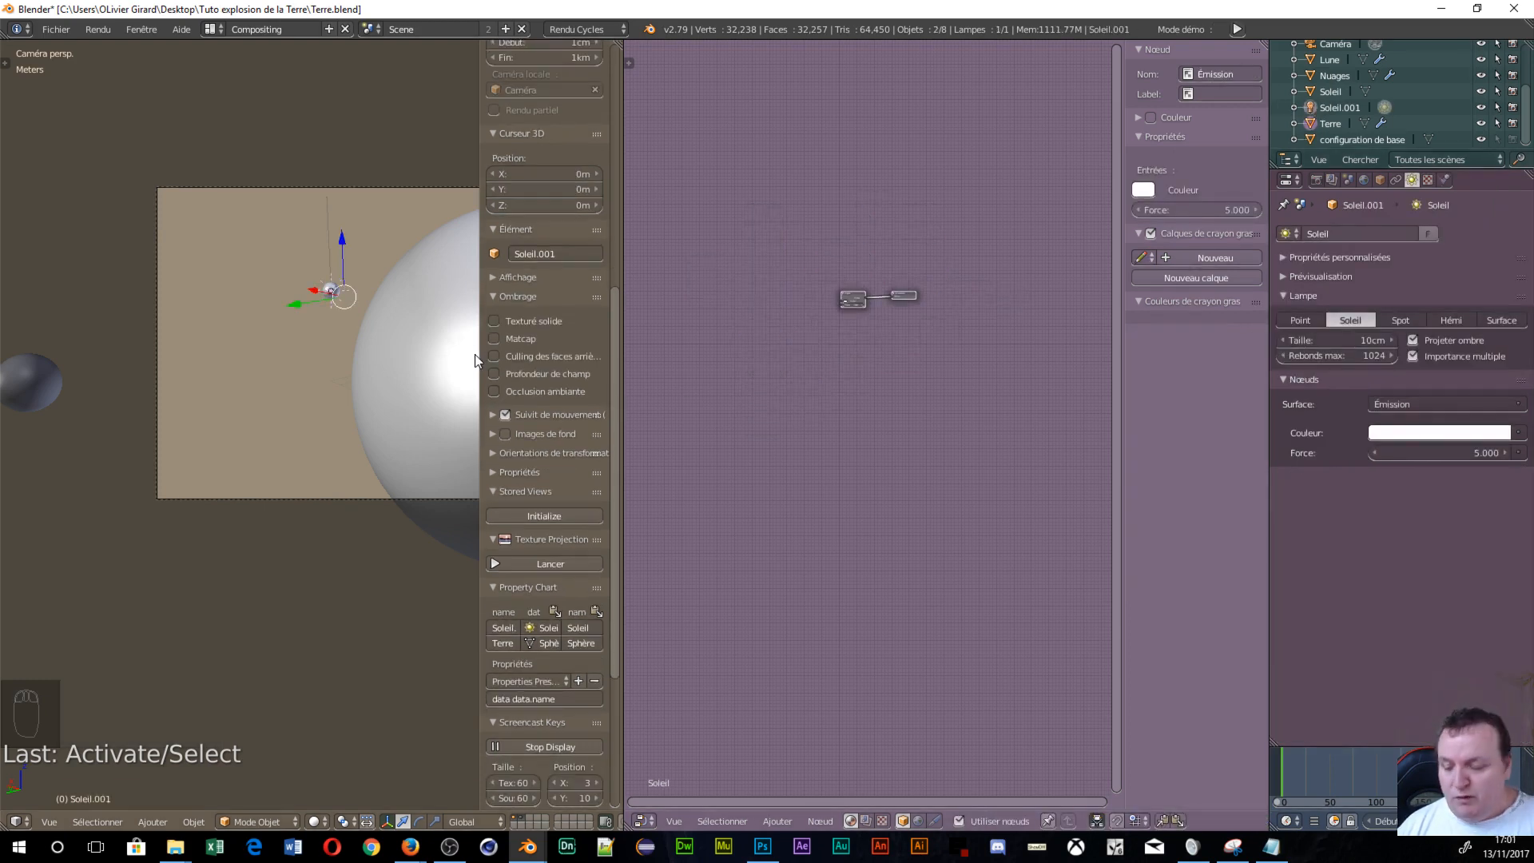
key("ctrl+i")
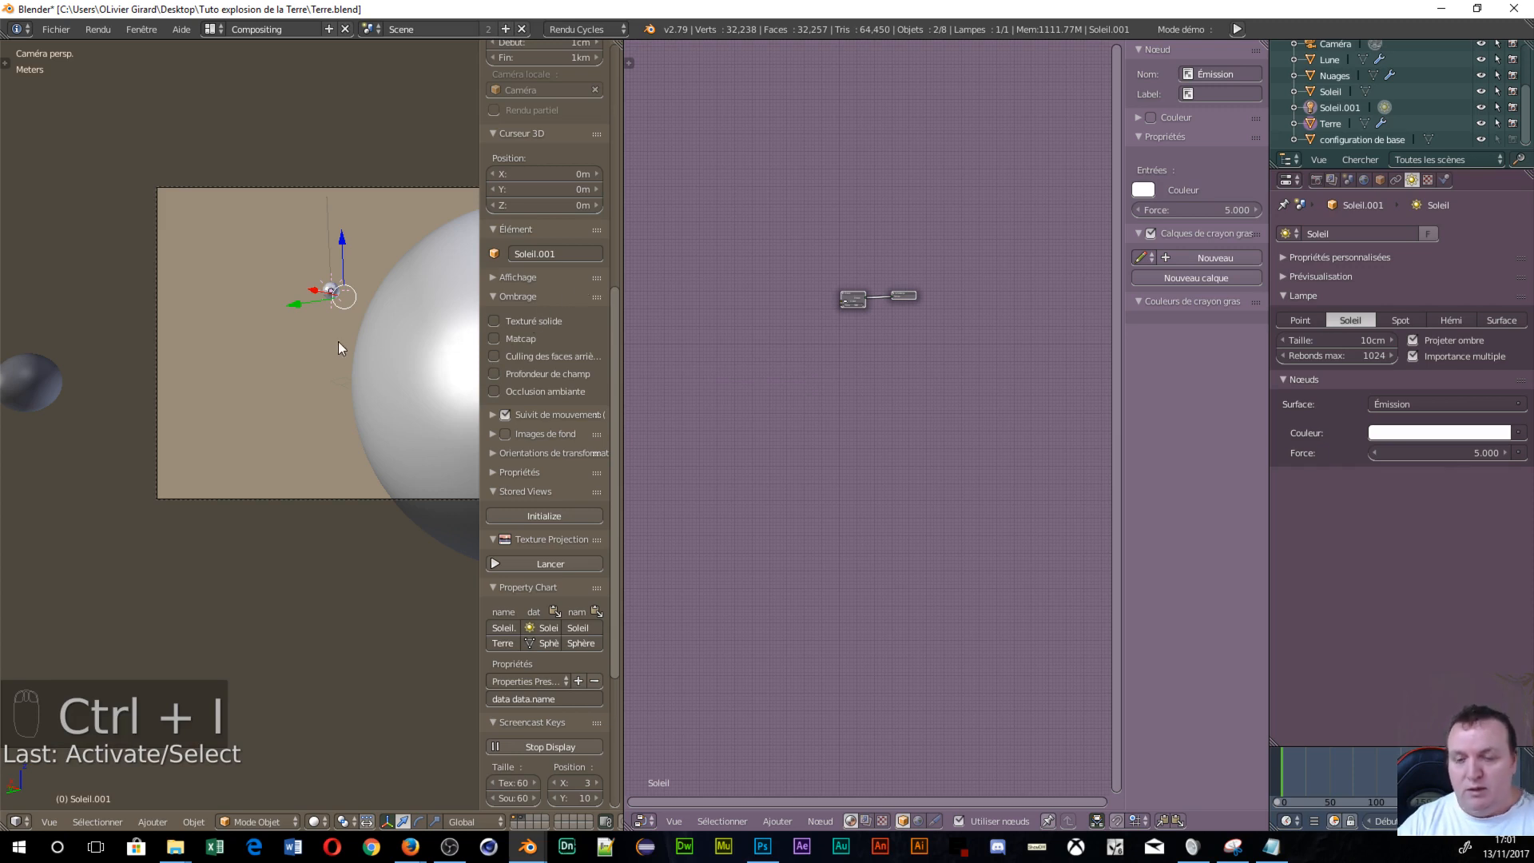
key("ctrl+i")
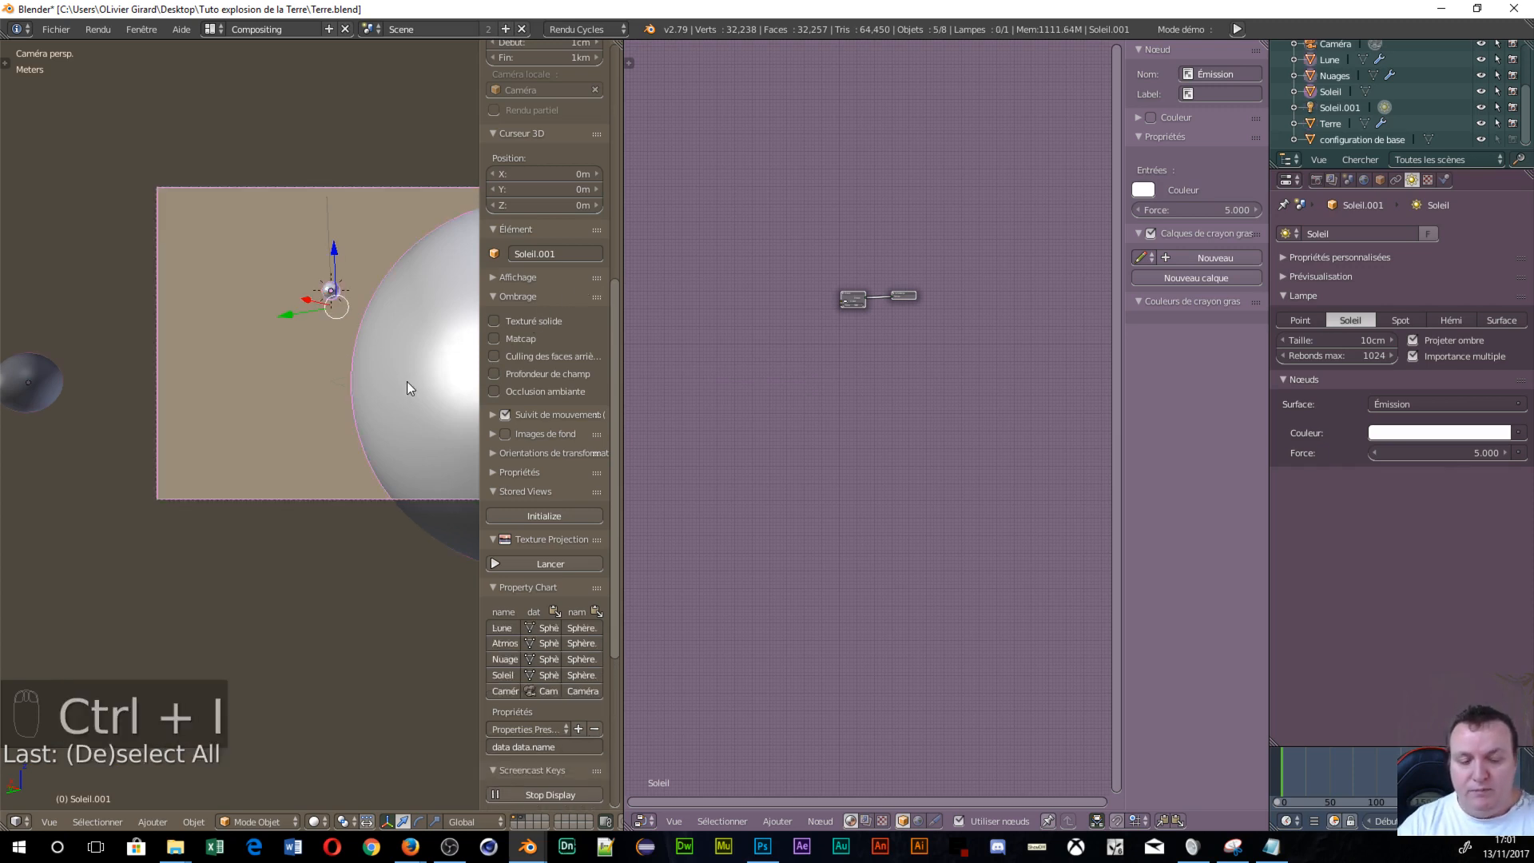
key("h")
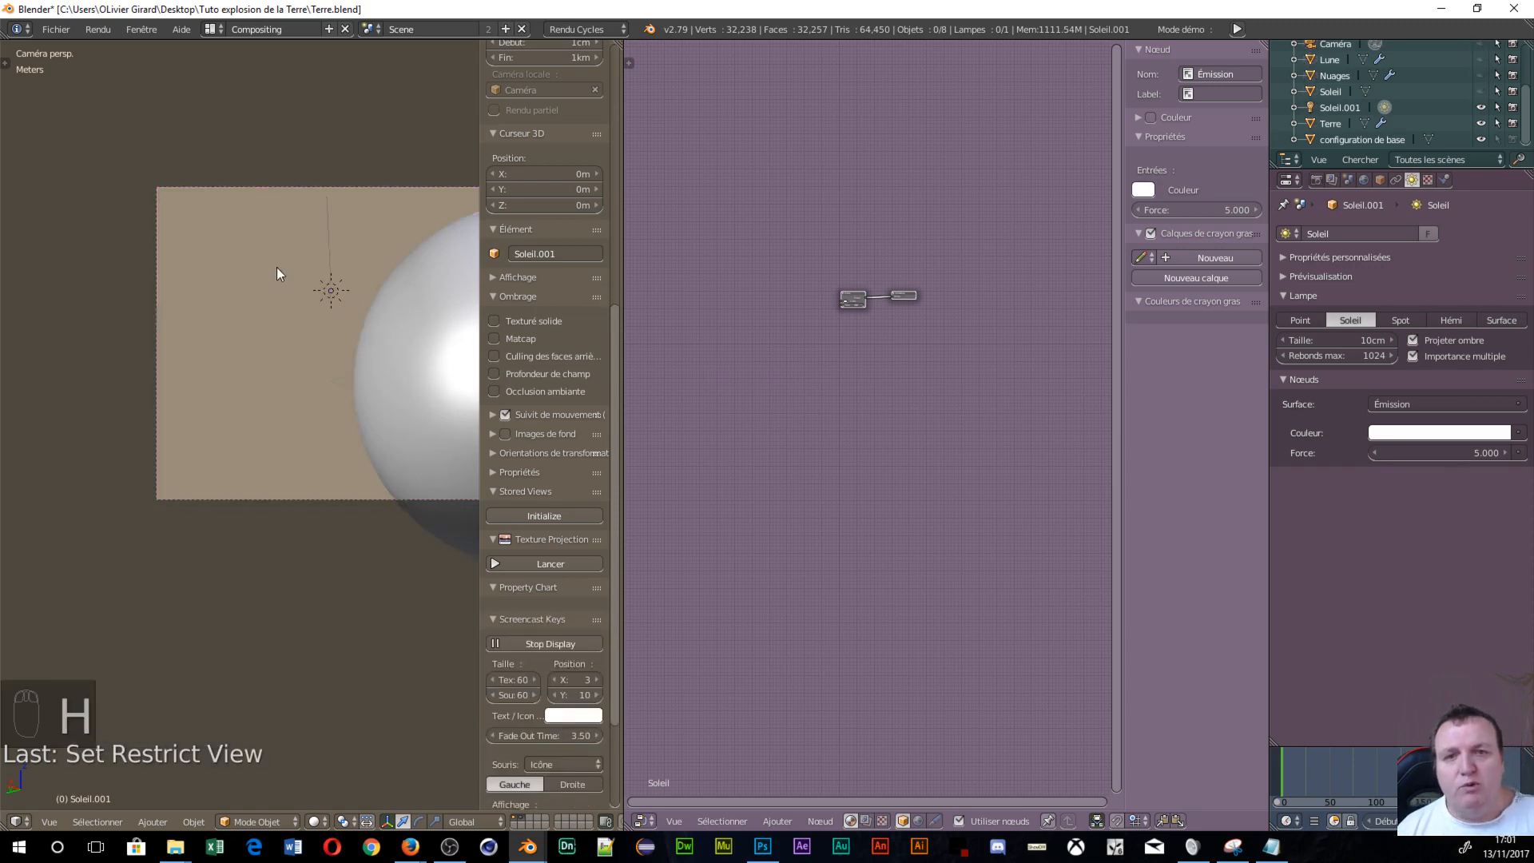
right_click(396, 323)
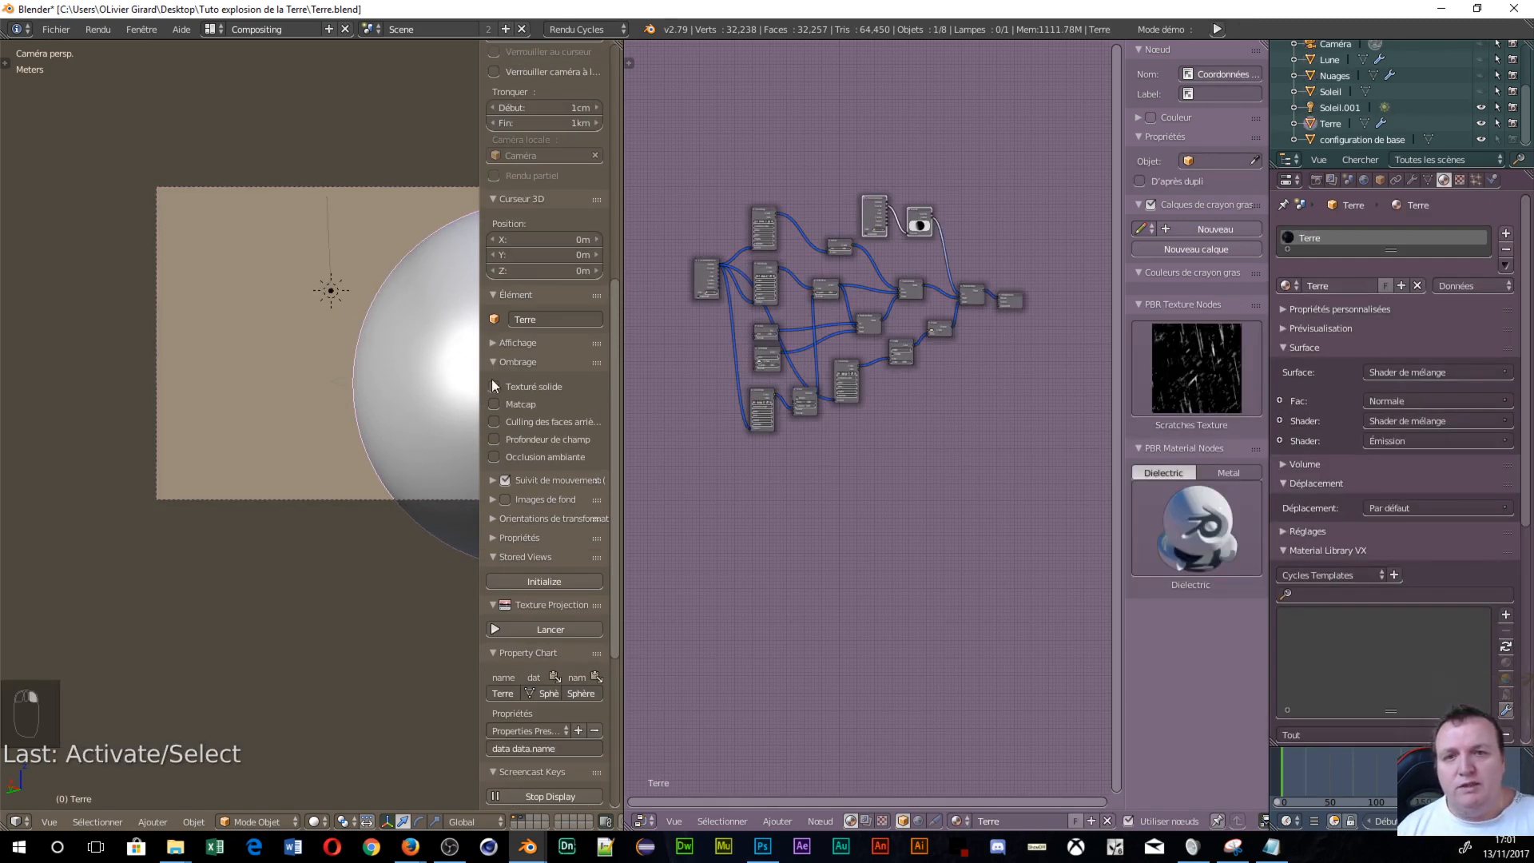
scroll(417, 434, "up", 3)
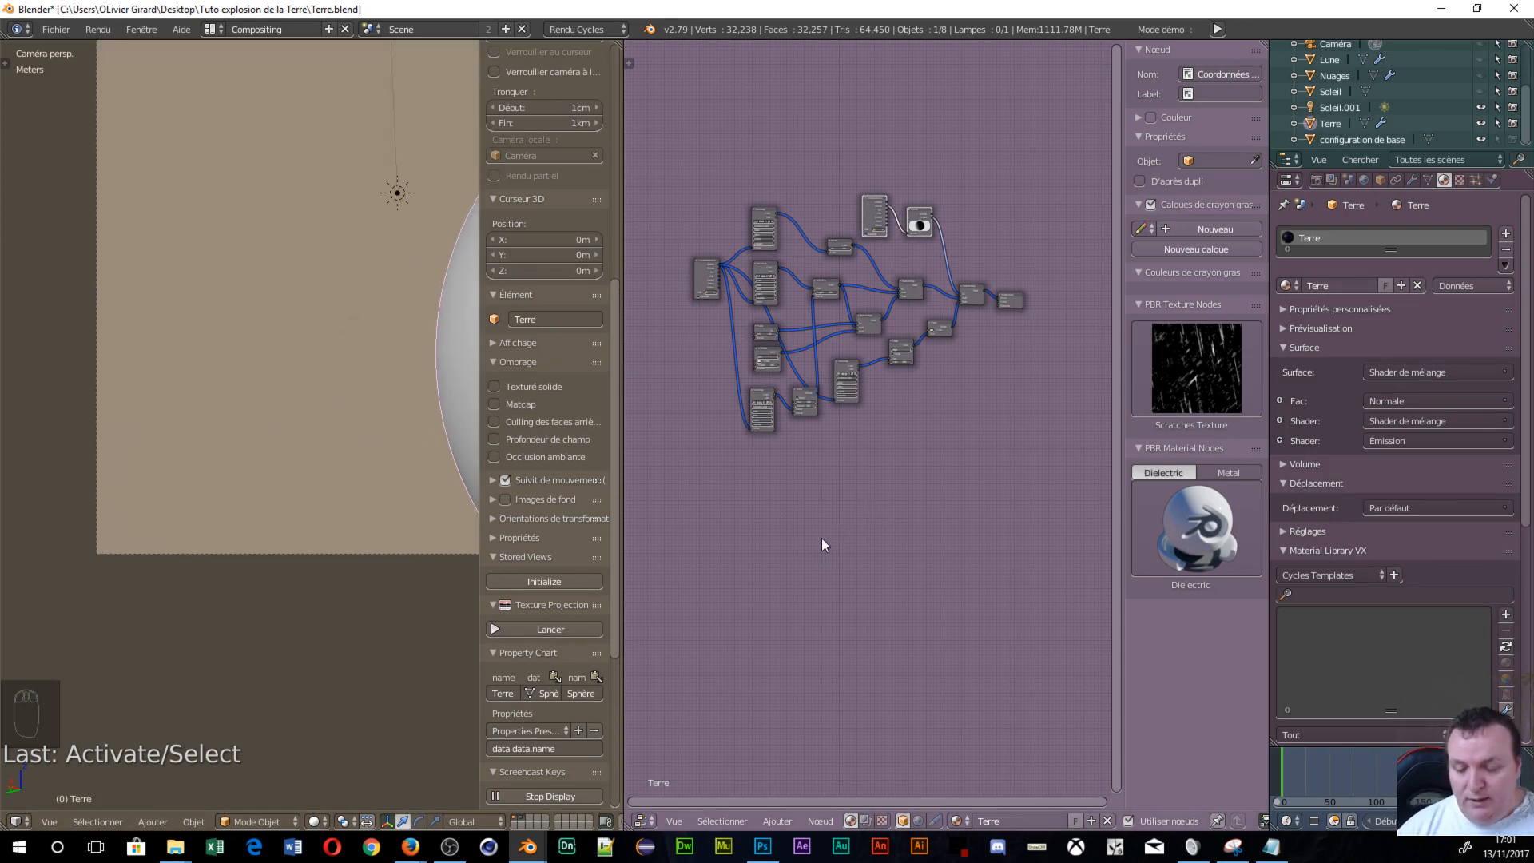
Hide the side panels of the node editor and 3D view, fit the Earth in view, and widen the node editor.
key("n")
scroll(847, 551, "up", 2)
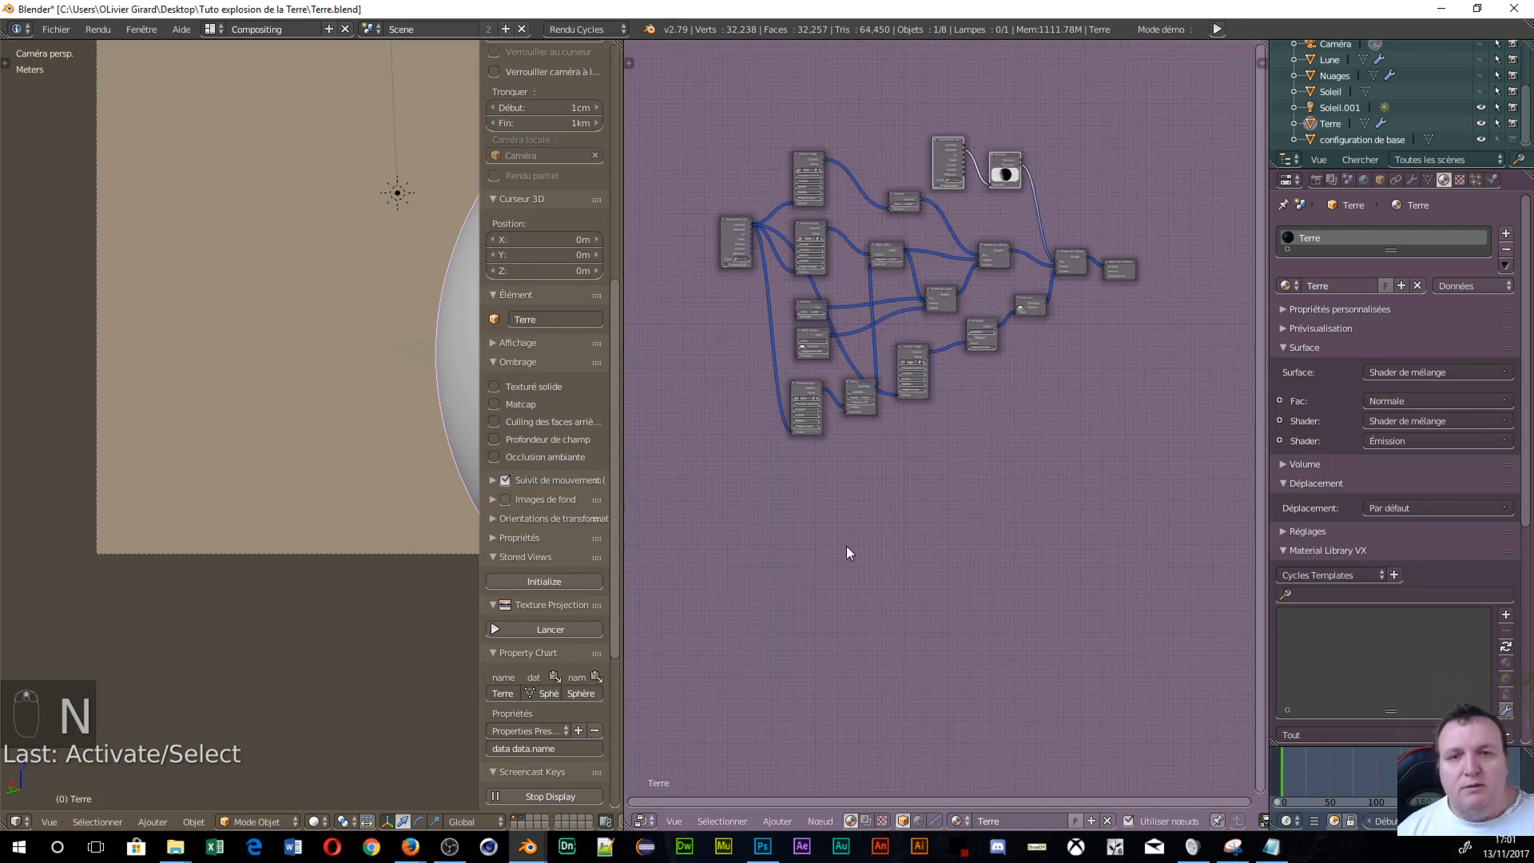
scroll(851, 545, "up", 3)
scroll(851, 545, "down", 3)
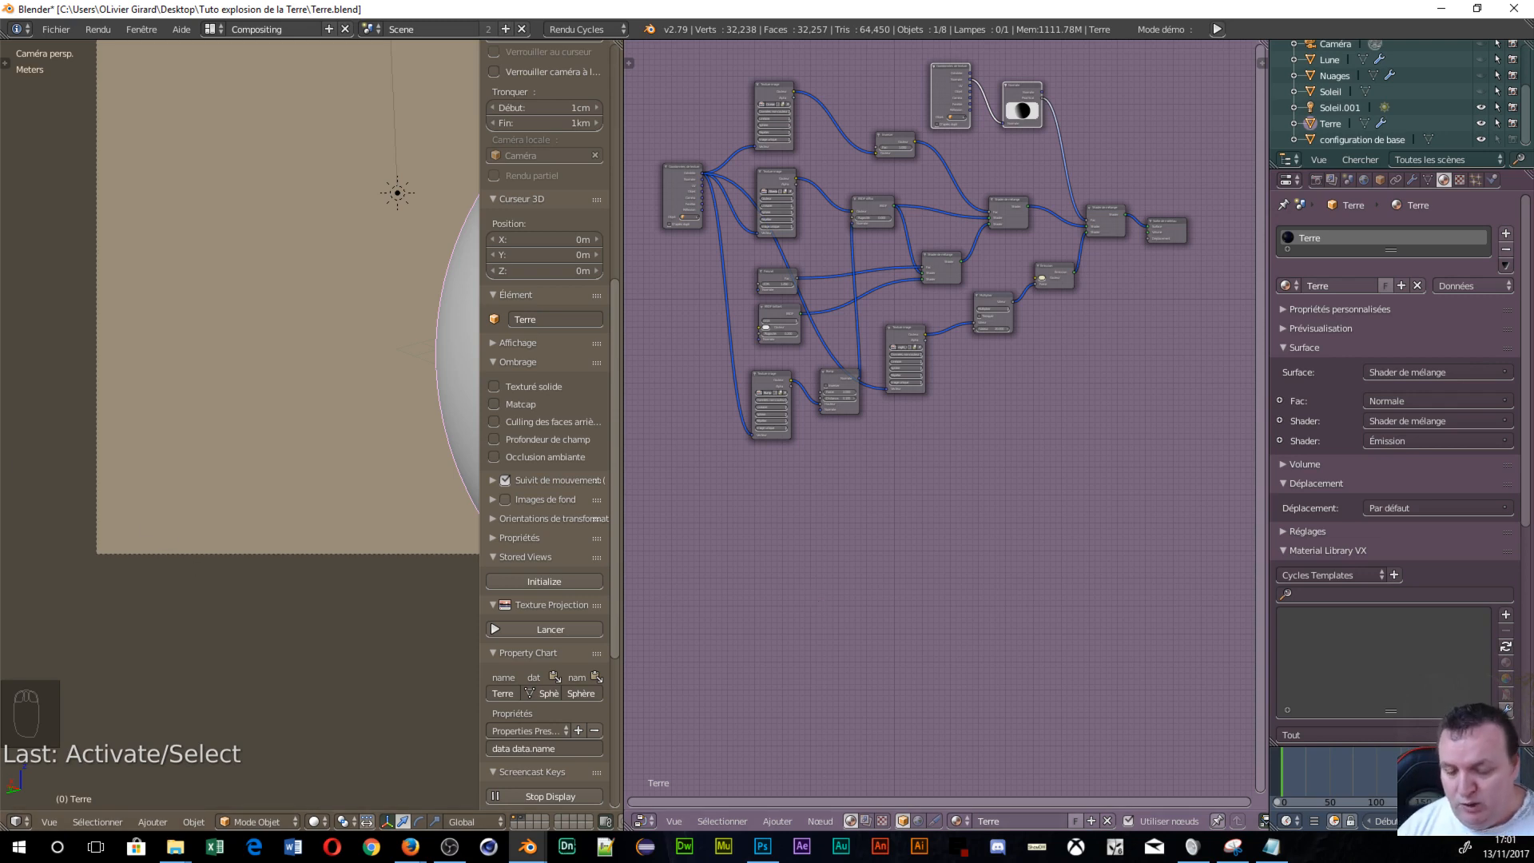
key("n")
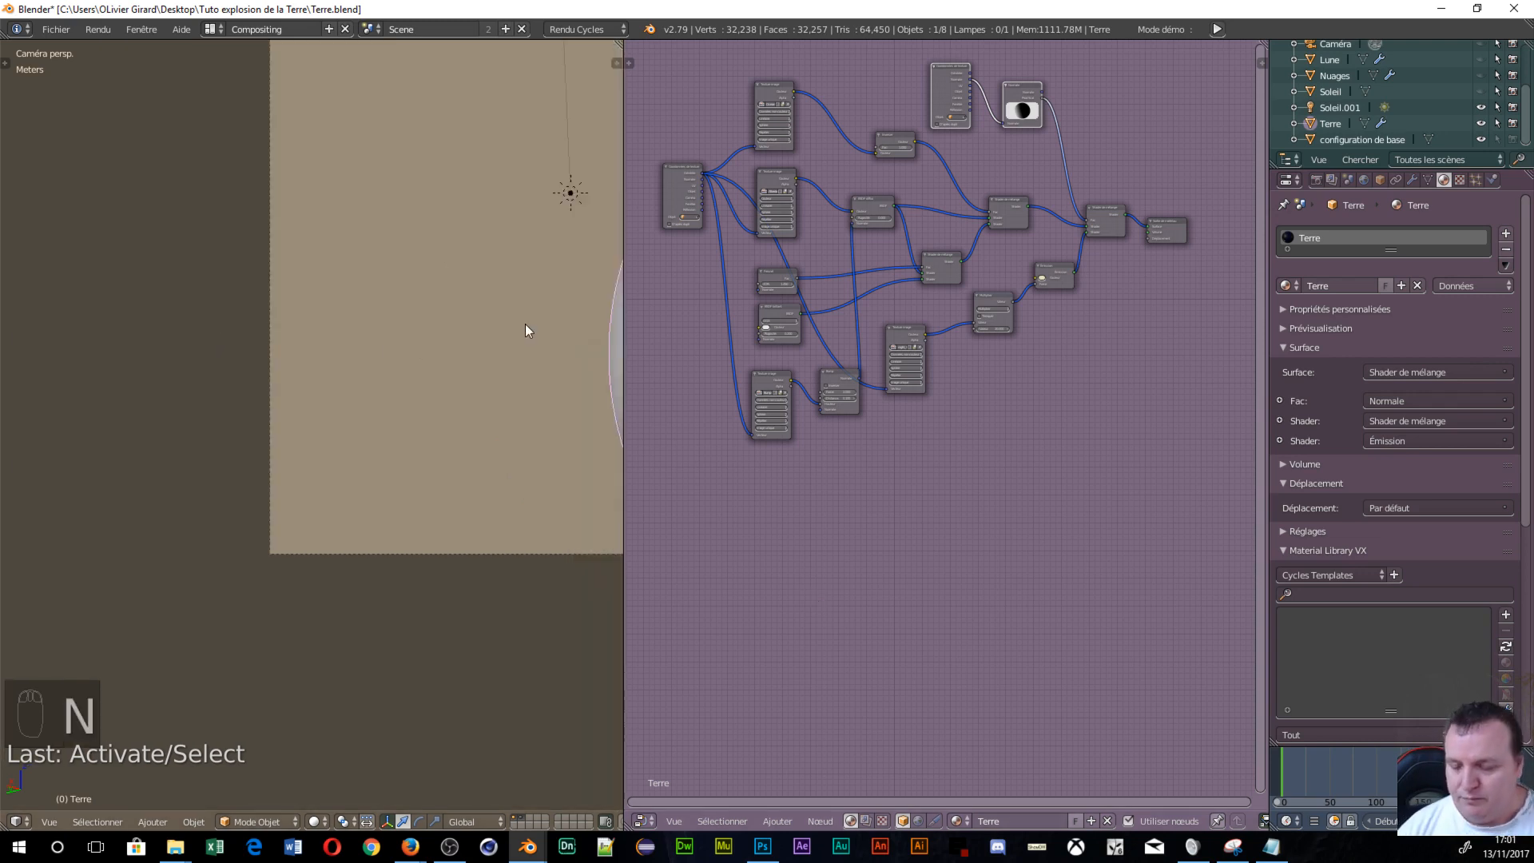
scroll(155, 444, "down", 8)
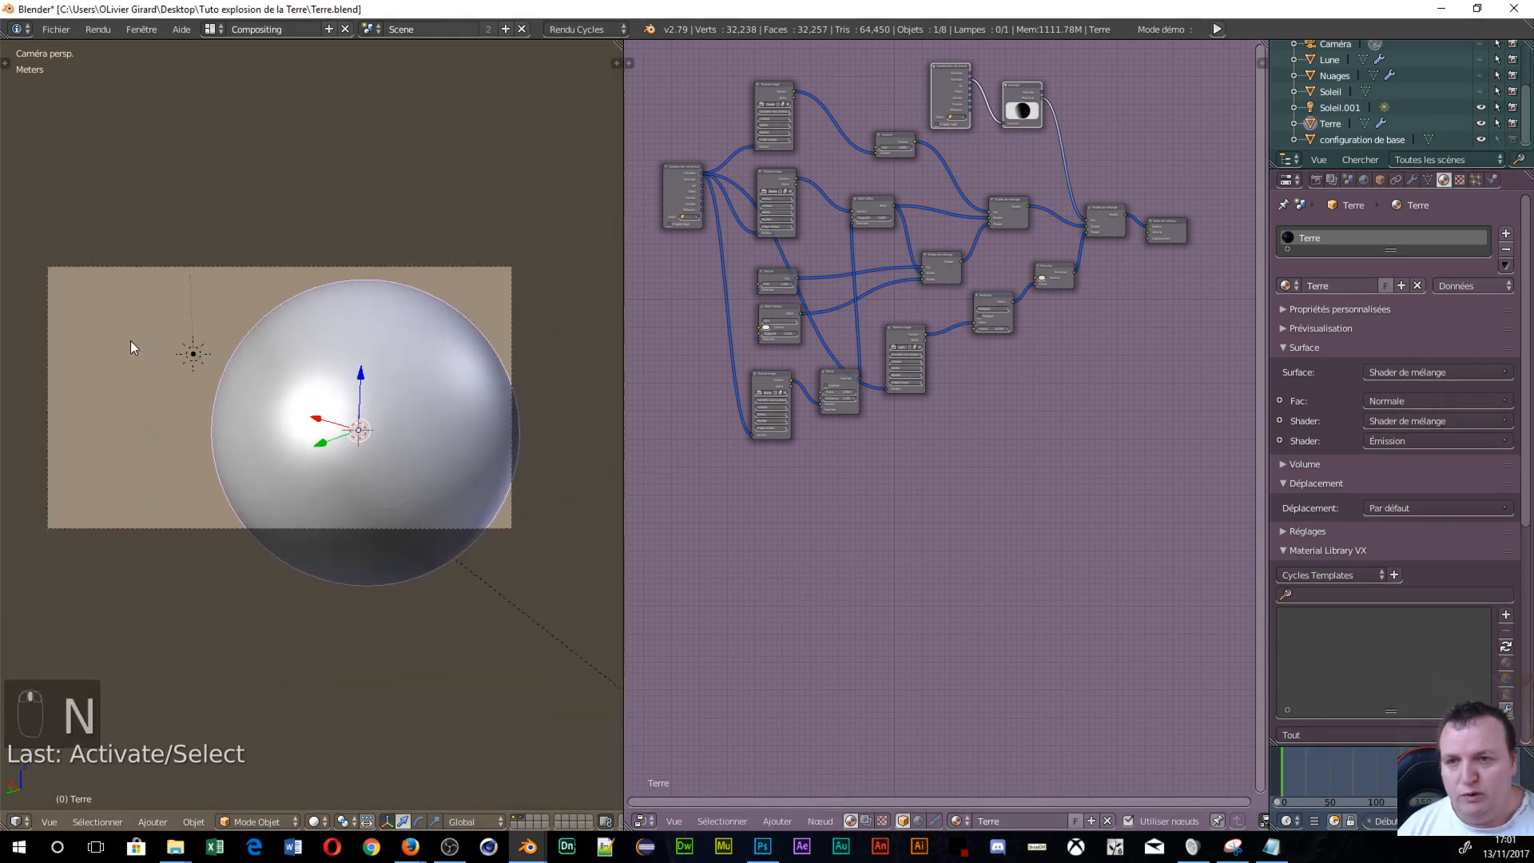
middle_click_drag(620, 462, 448, 452, "shift")
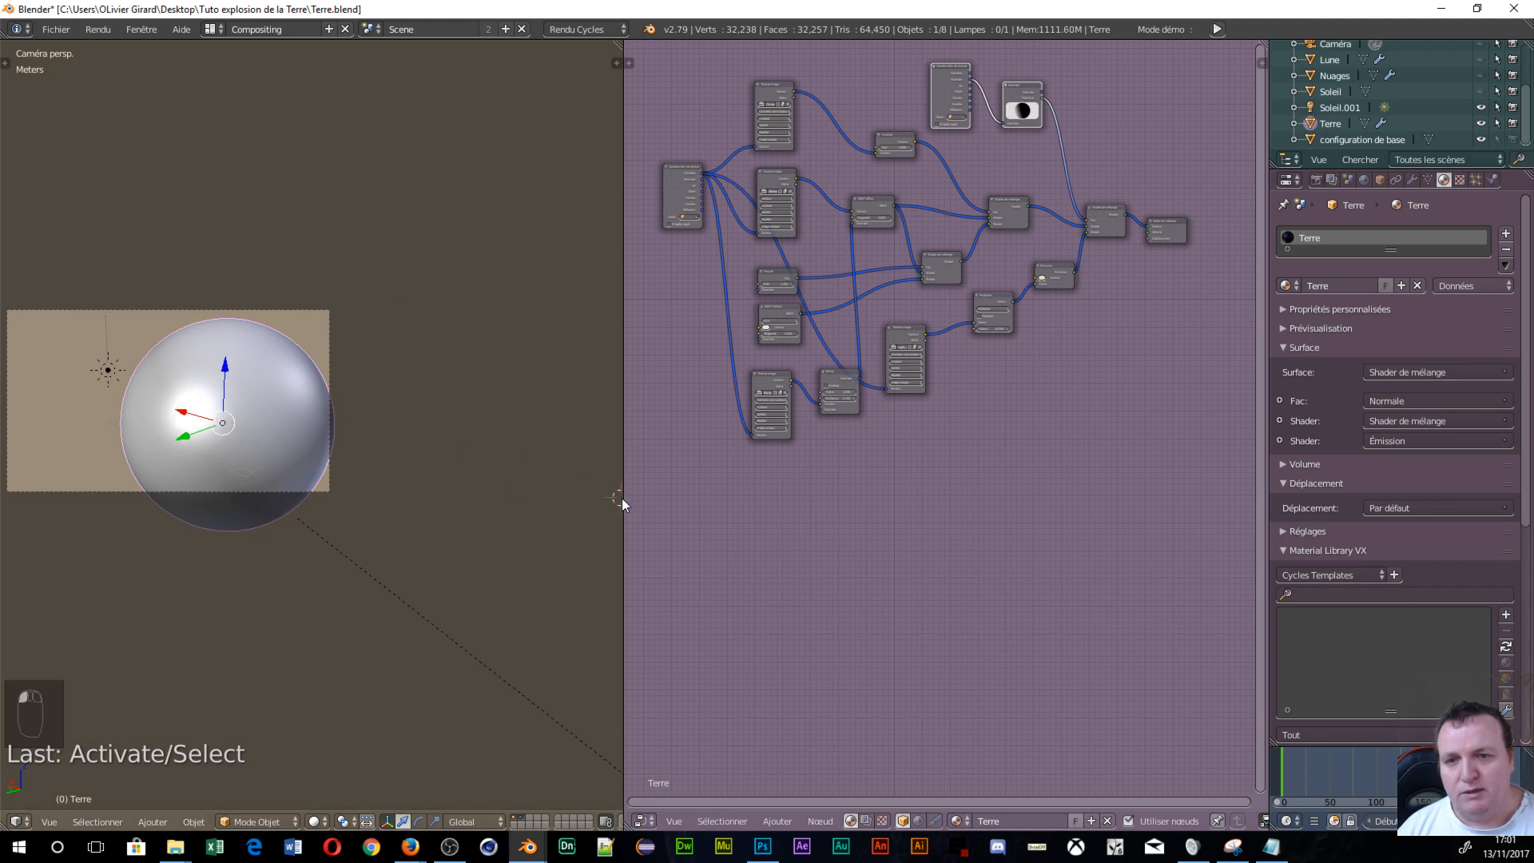
left_click_drag(621, 499, 244, 496)
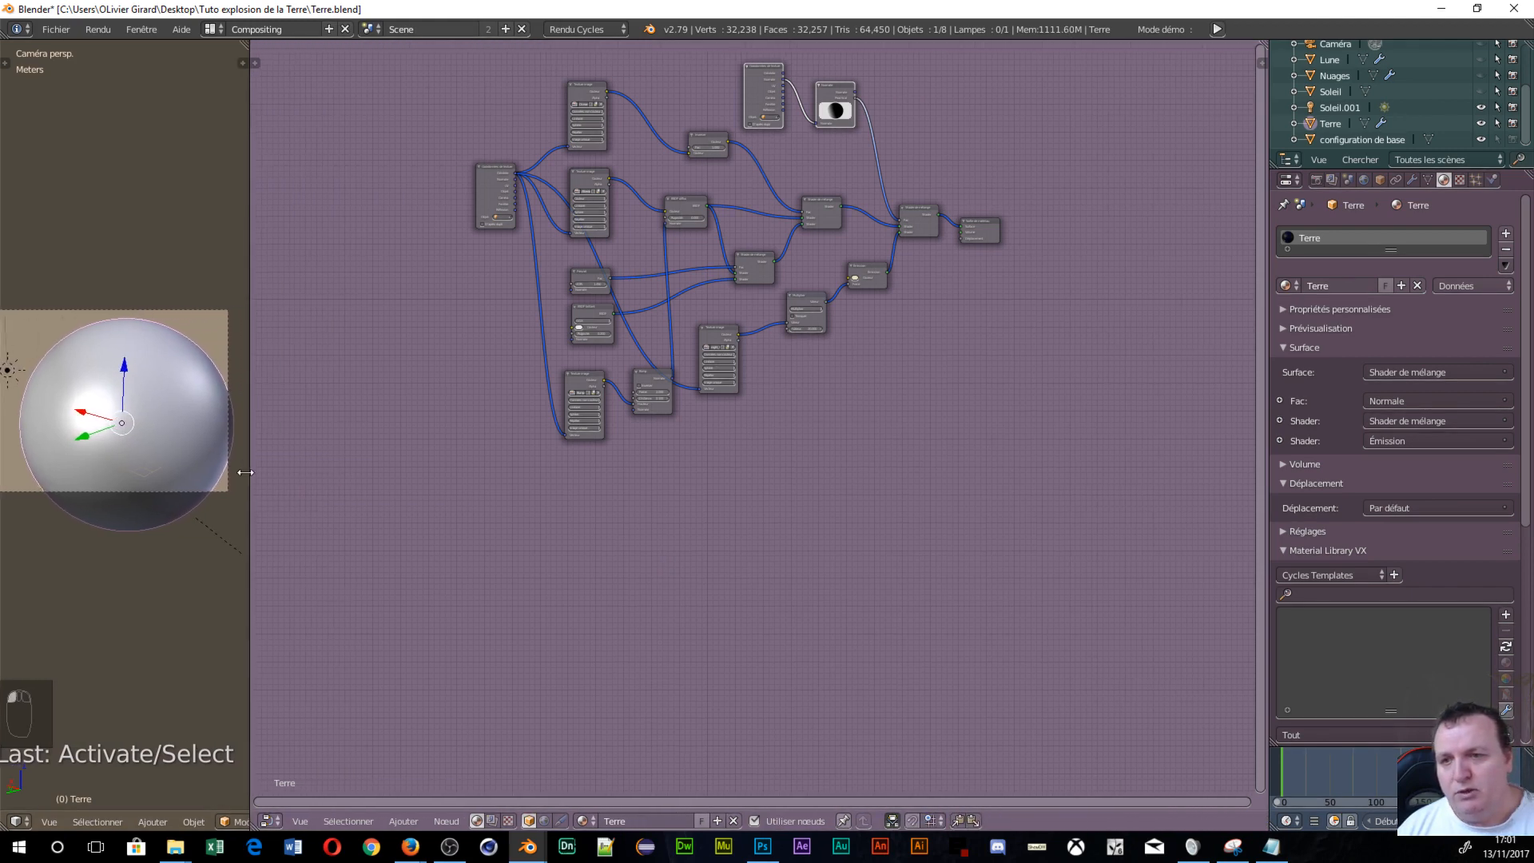
Display the Earth in rendered shading in the narrowed camera view.
scroll(187, 491, "up", 3)
scroll(187, 490, "down", 3)
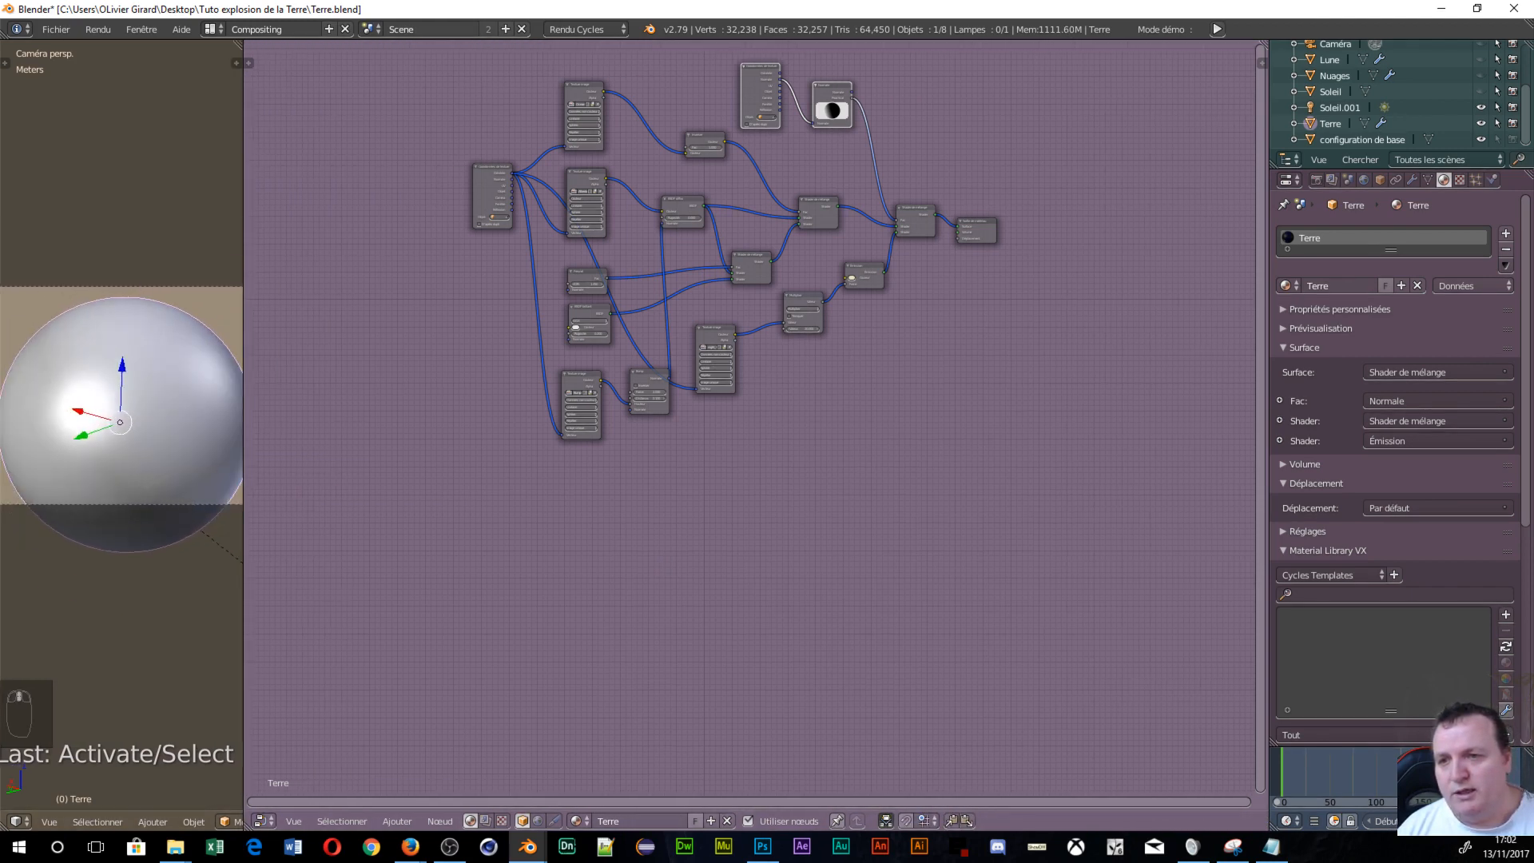
scroll(80, 398, "down", 1)
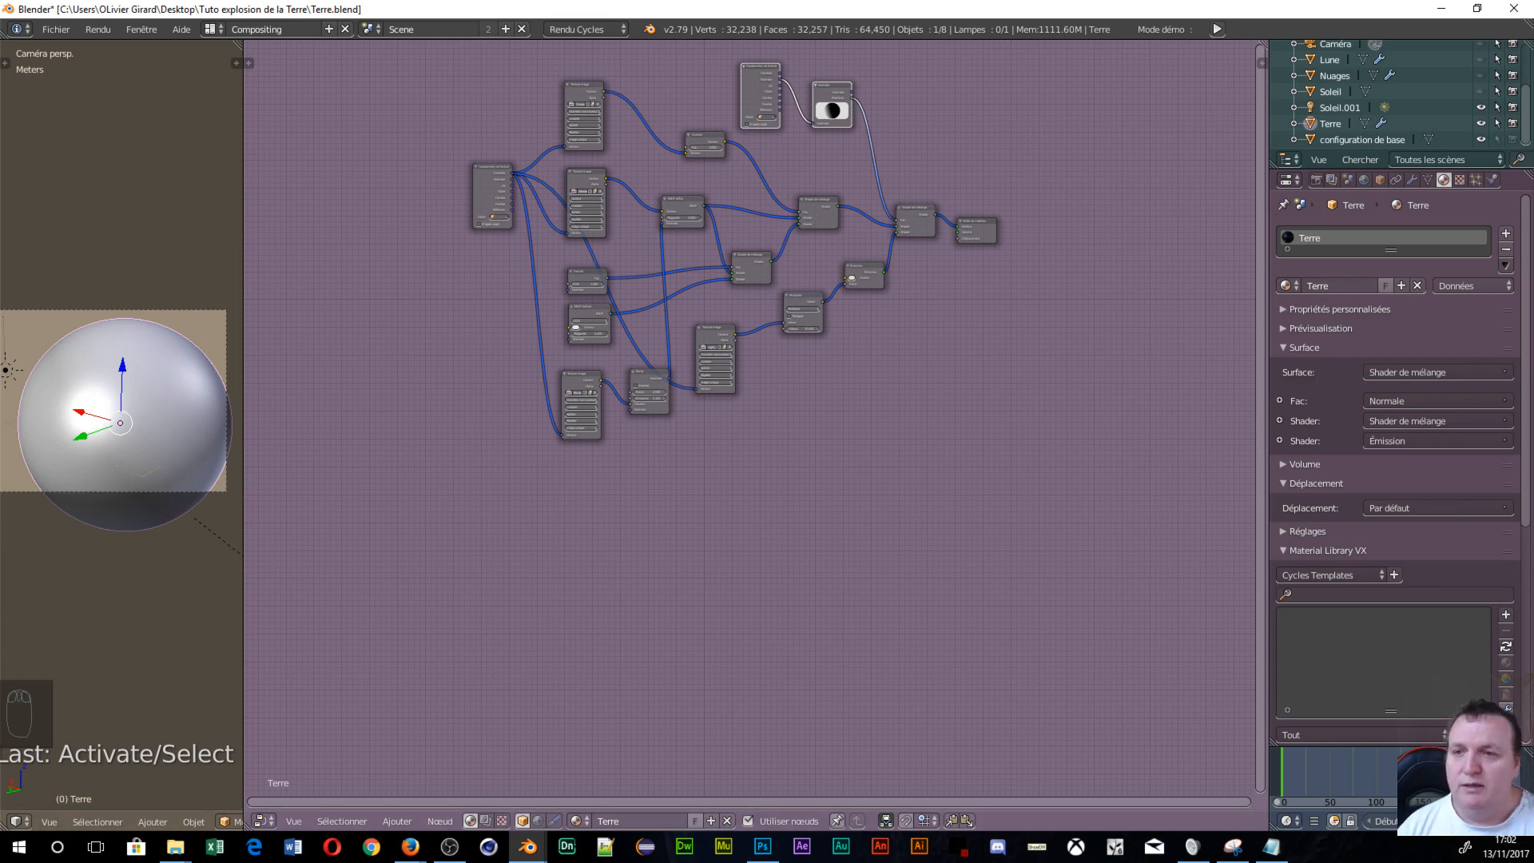
key("shift+z")
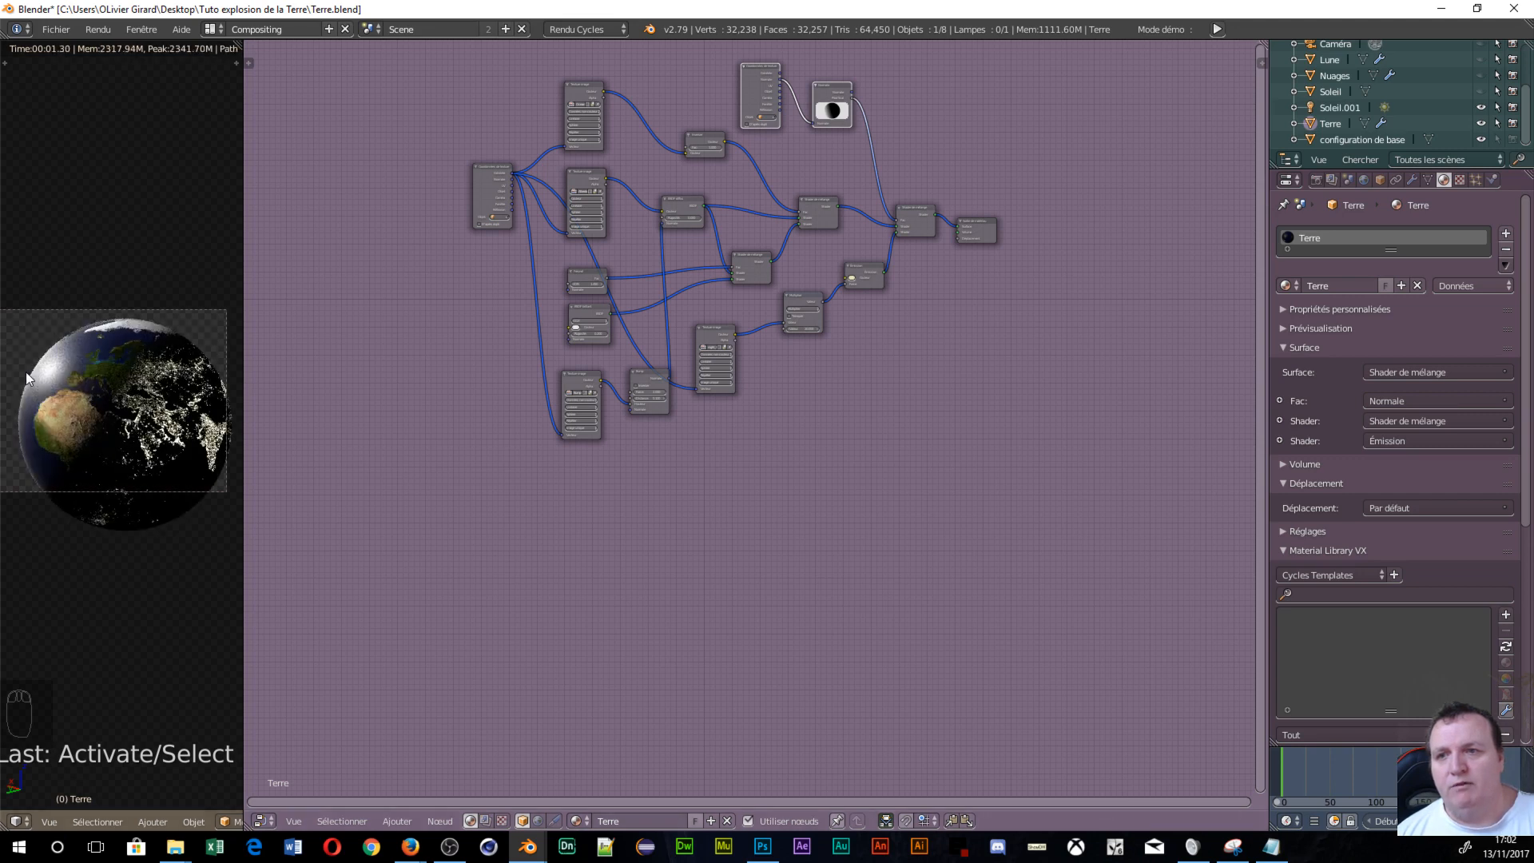
Move the Sortie de matériau node farther away and insert a Shader de mélange on the link leading into its Surface input.
left_click_drag(984, 222, 1097, 242)
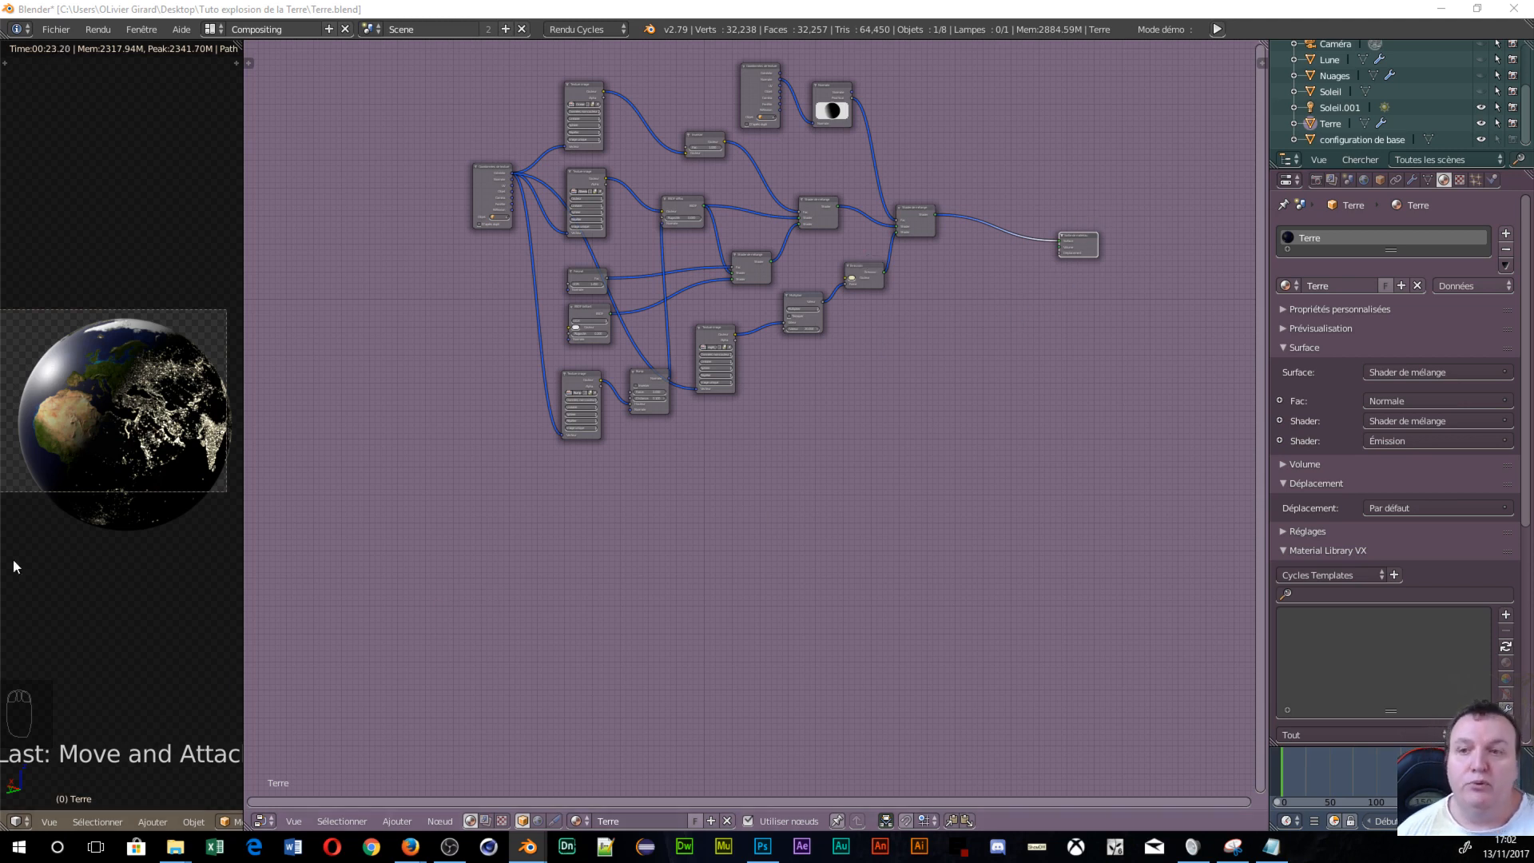
scroll(885, 377, "up", 5)
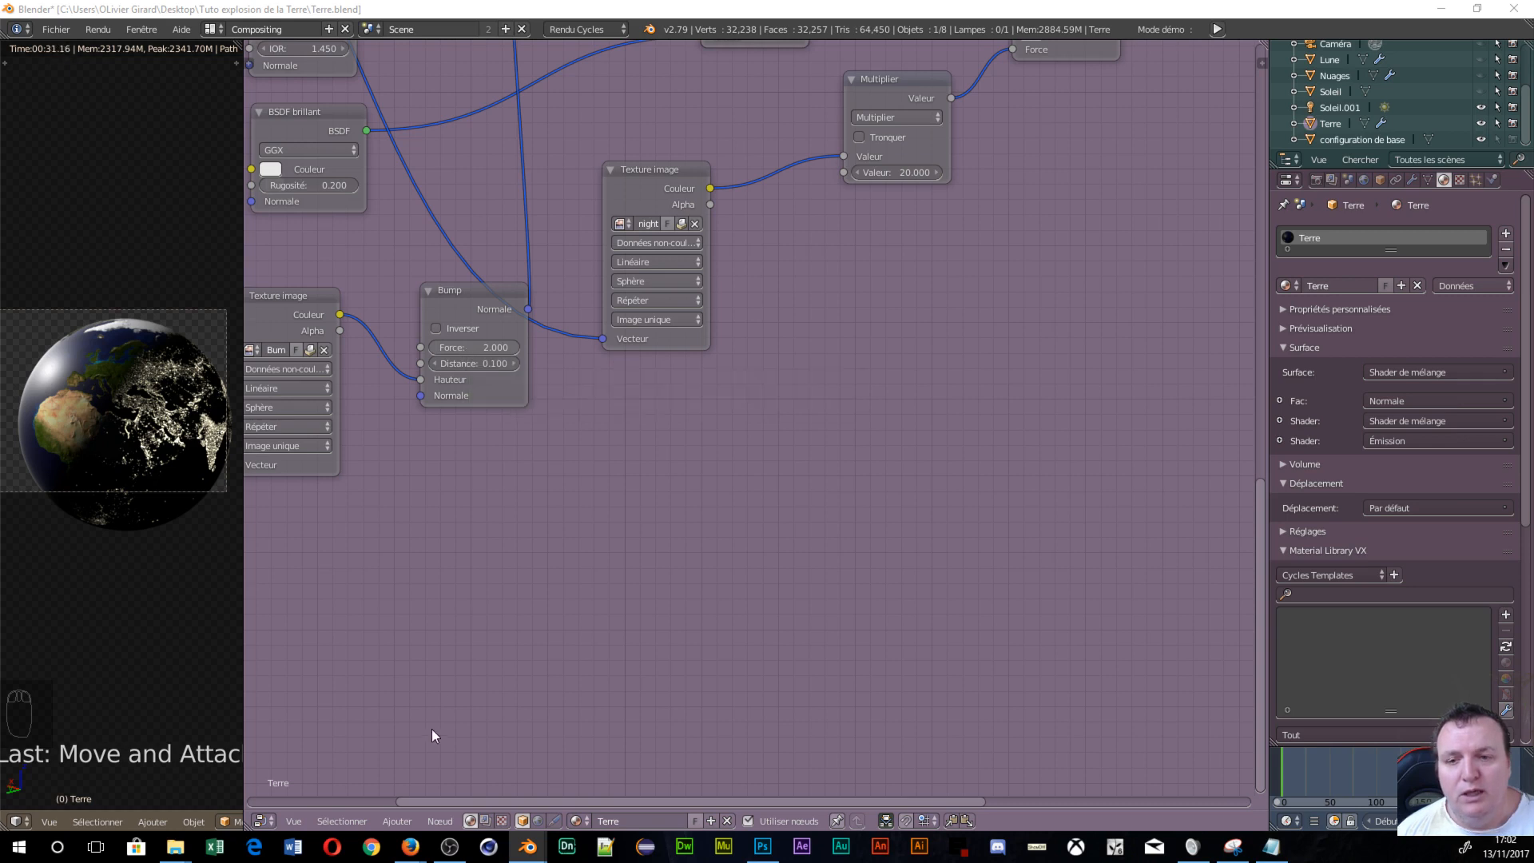
mouse_move(410, 846)
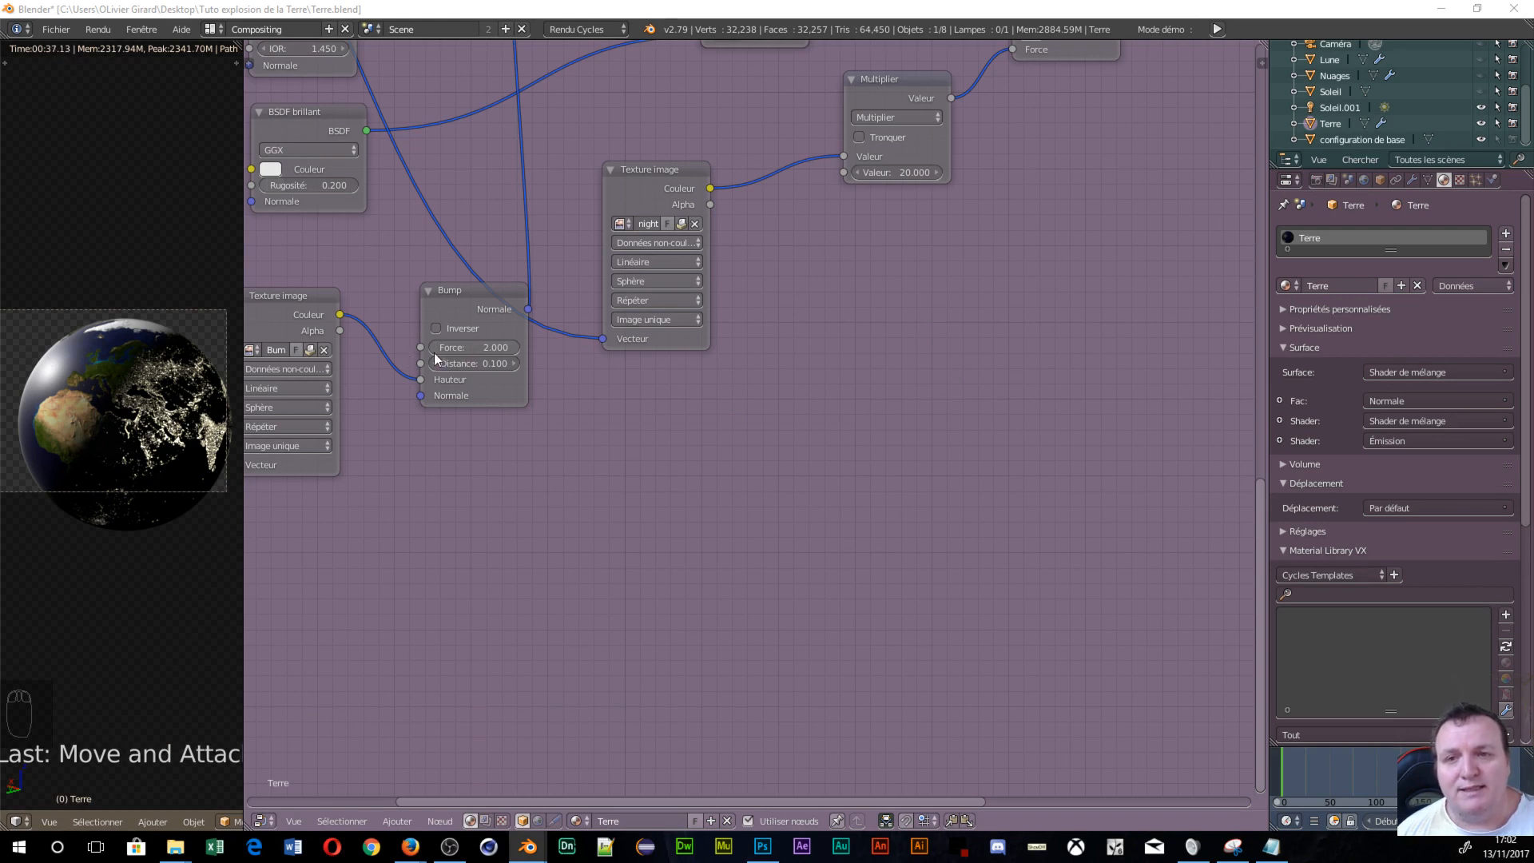
middle_click_drag(841, 423, 440, 435)
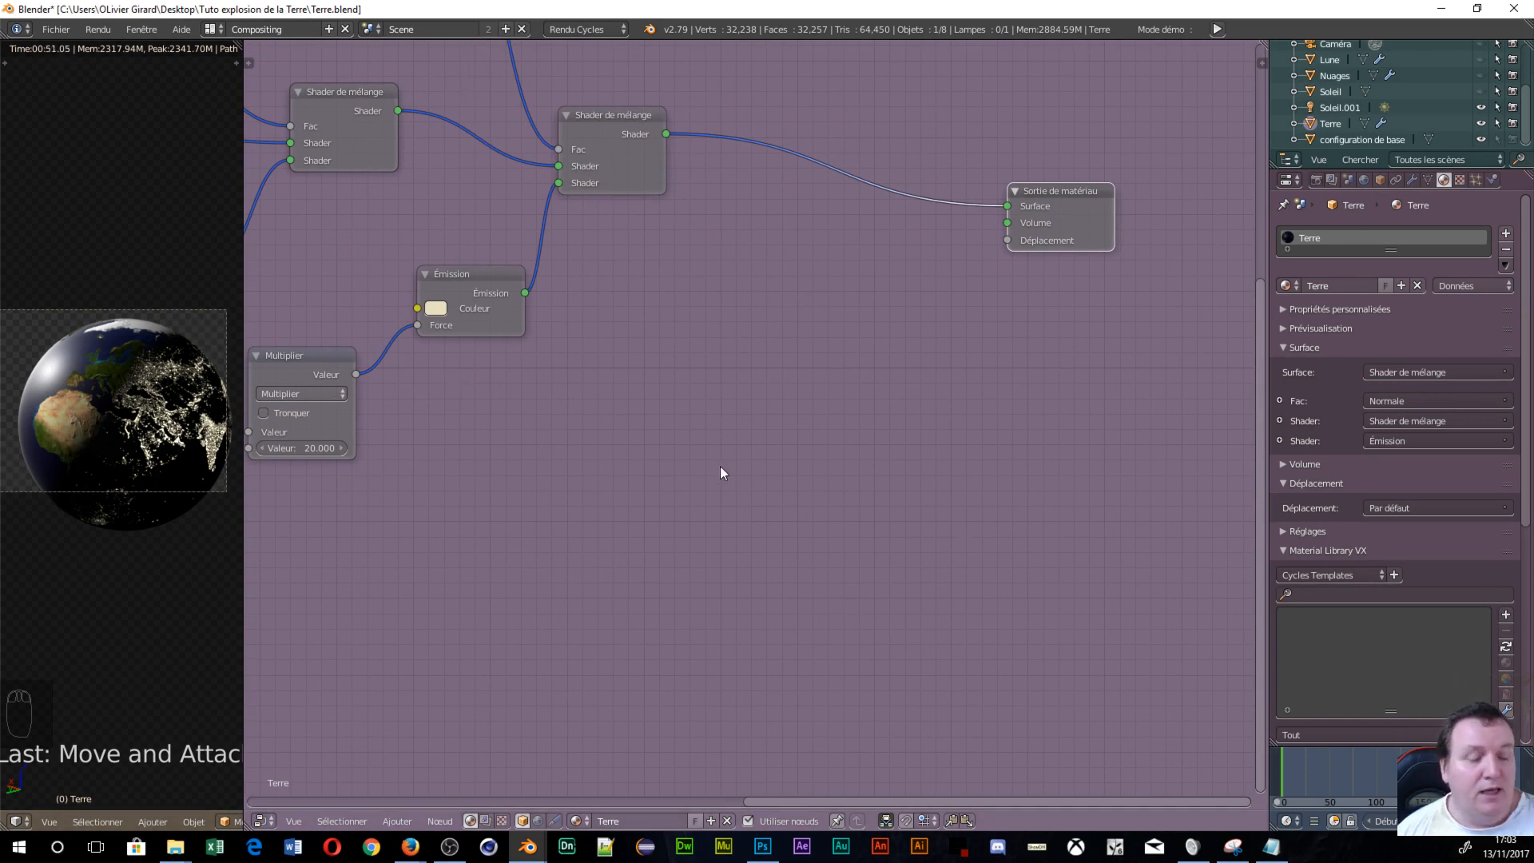
middle_click_drag(390, 496, 557, 461)
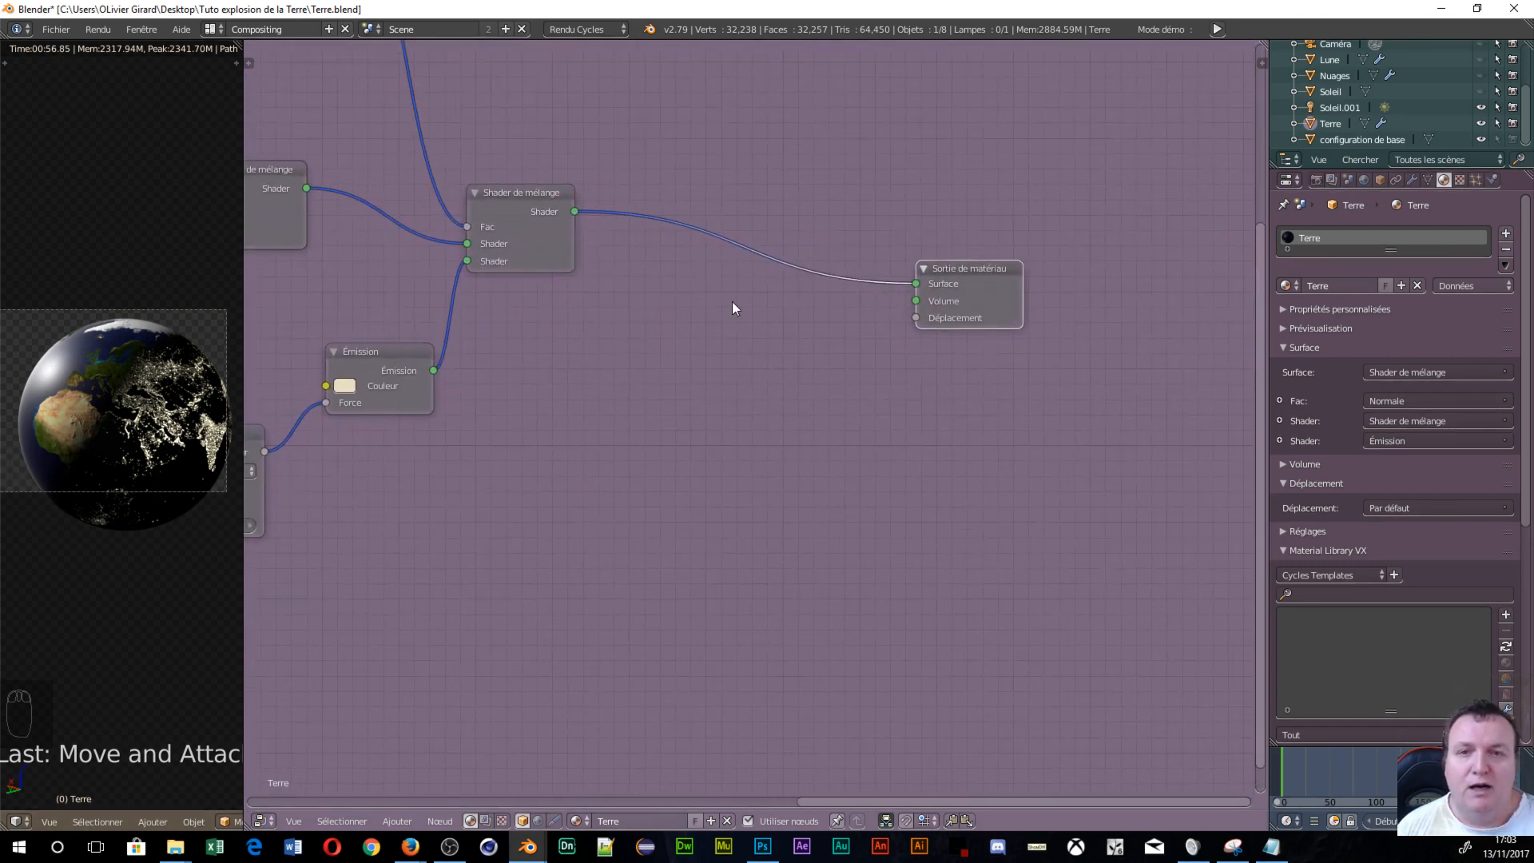
key("shift+a")
mouse_move(703, 255)
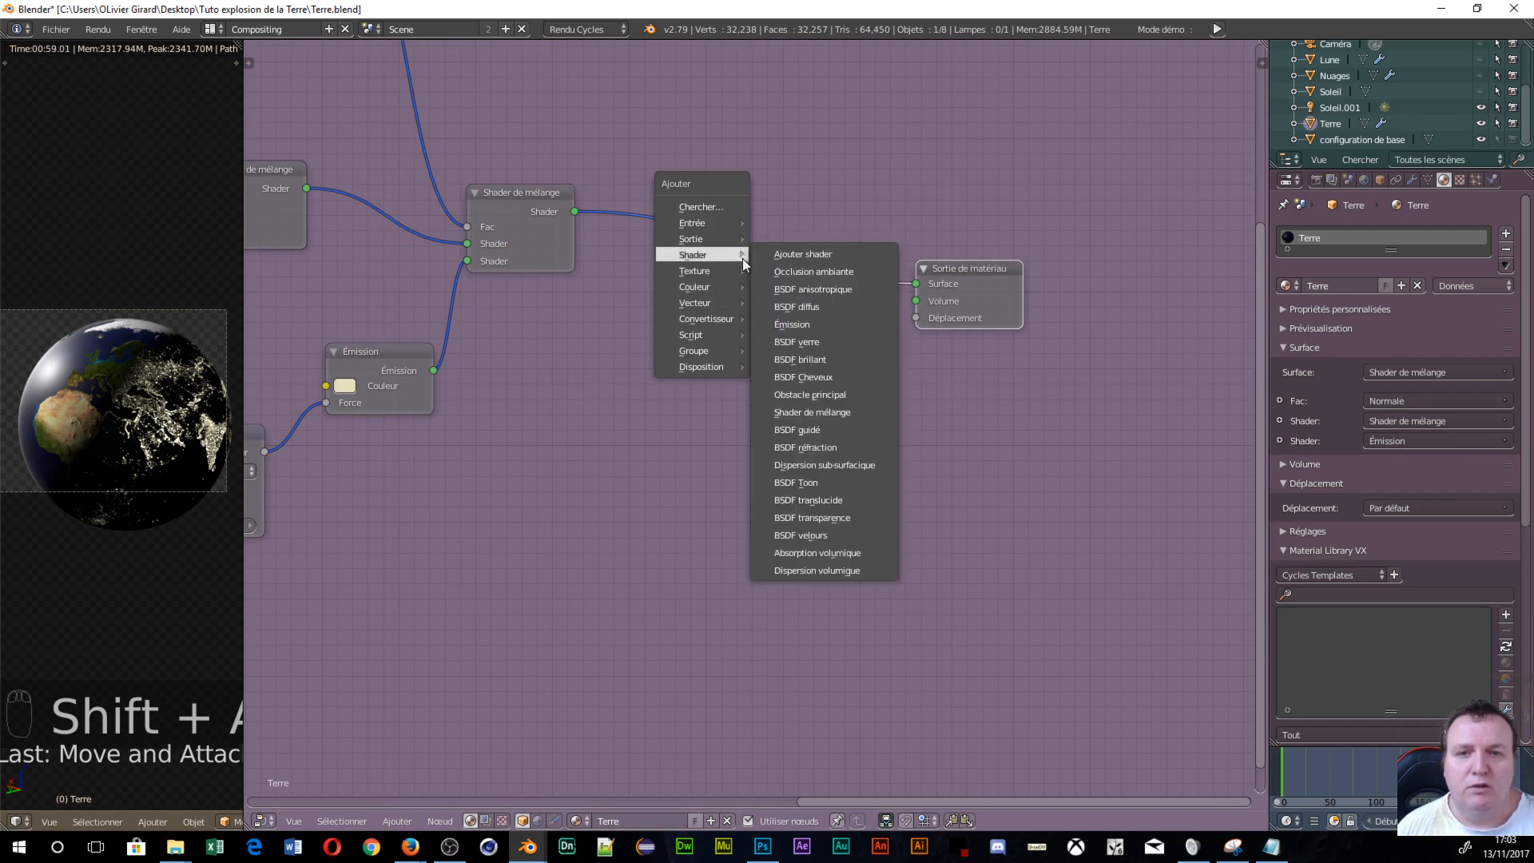
left_click(834, 411)
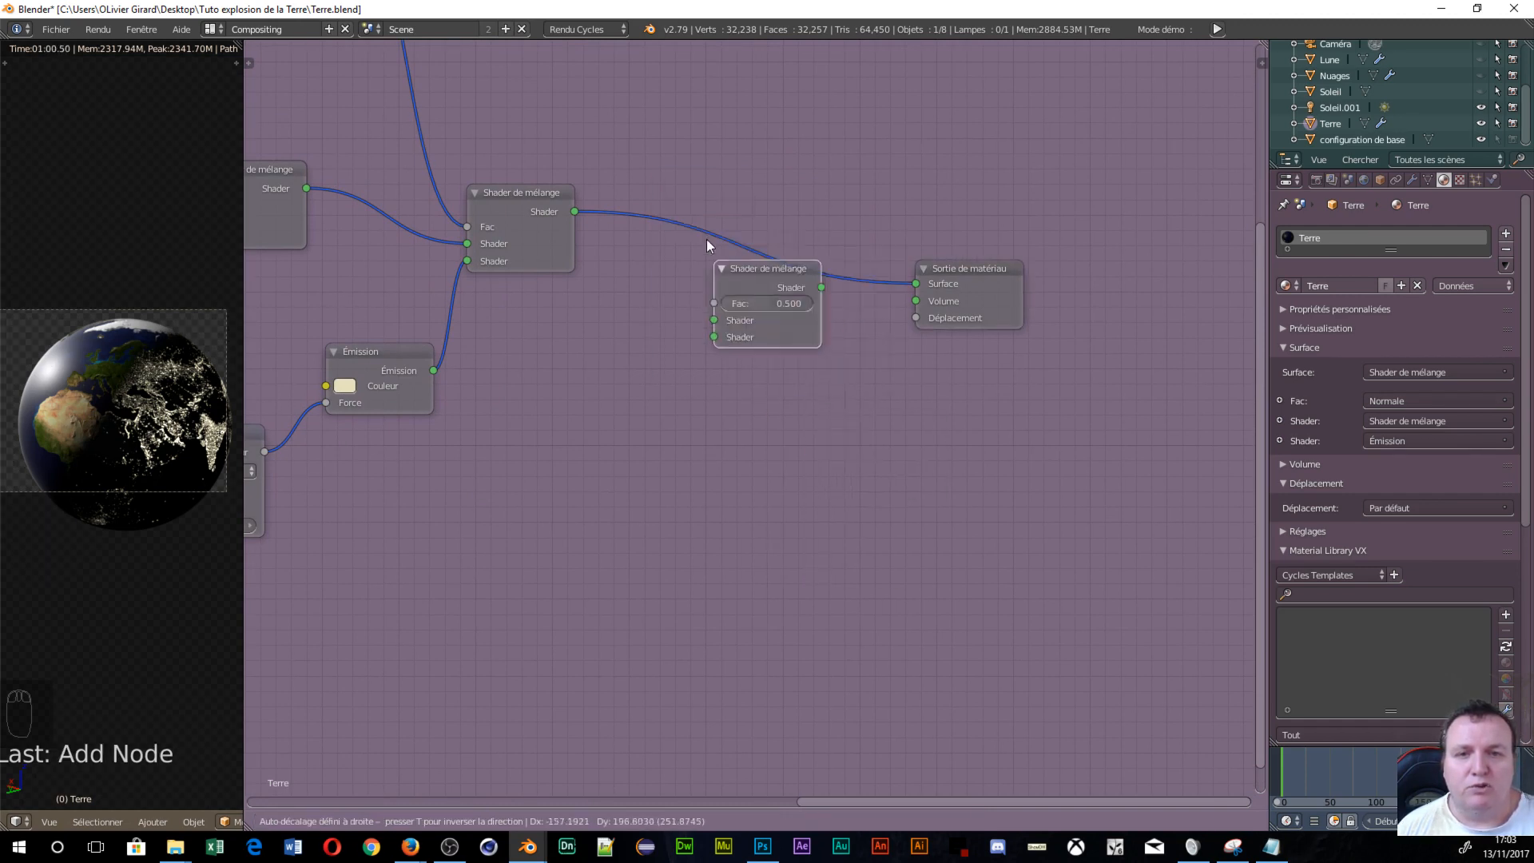
left_click(731, 176)
Space out the end of the node tree by shifting Sortie de matériau outward and the new Shader de mélange slightly lower.
middle_click_drag(685, 439, 855, 334)
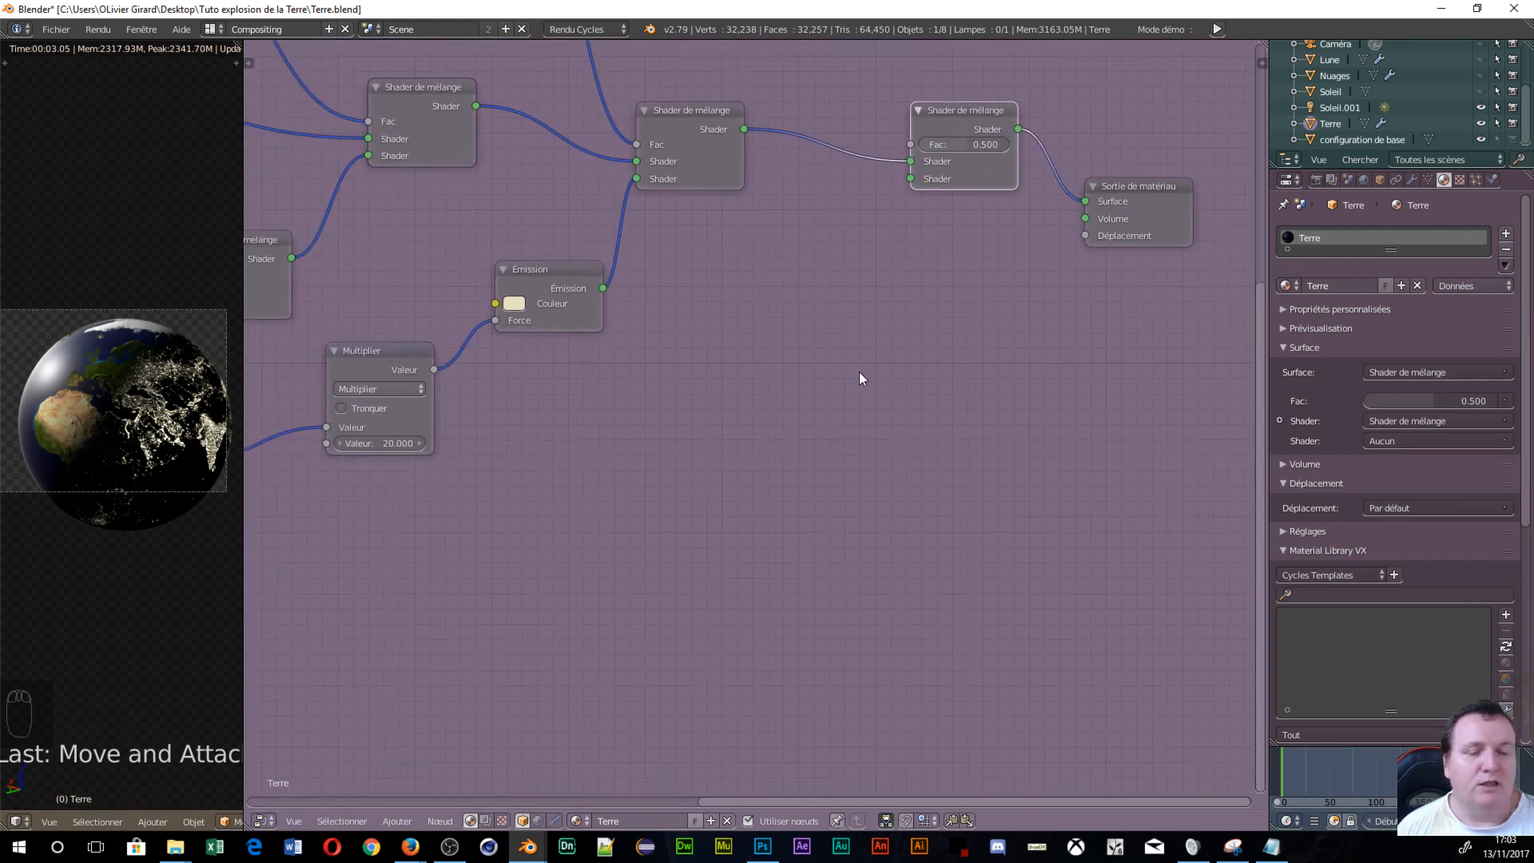
mouse_move(807, 321)
middle_mouse_down()
mouse_move(874, 307)
mouse_move(827, 332)
middle_mouse_up()
left_click_drag(1168, 197, 1201, 190)
left_click_drag(991, 113, 995, 147)
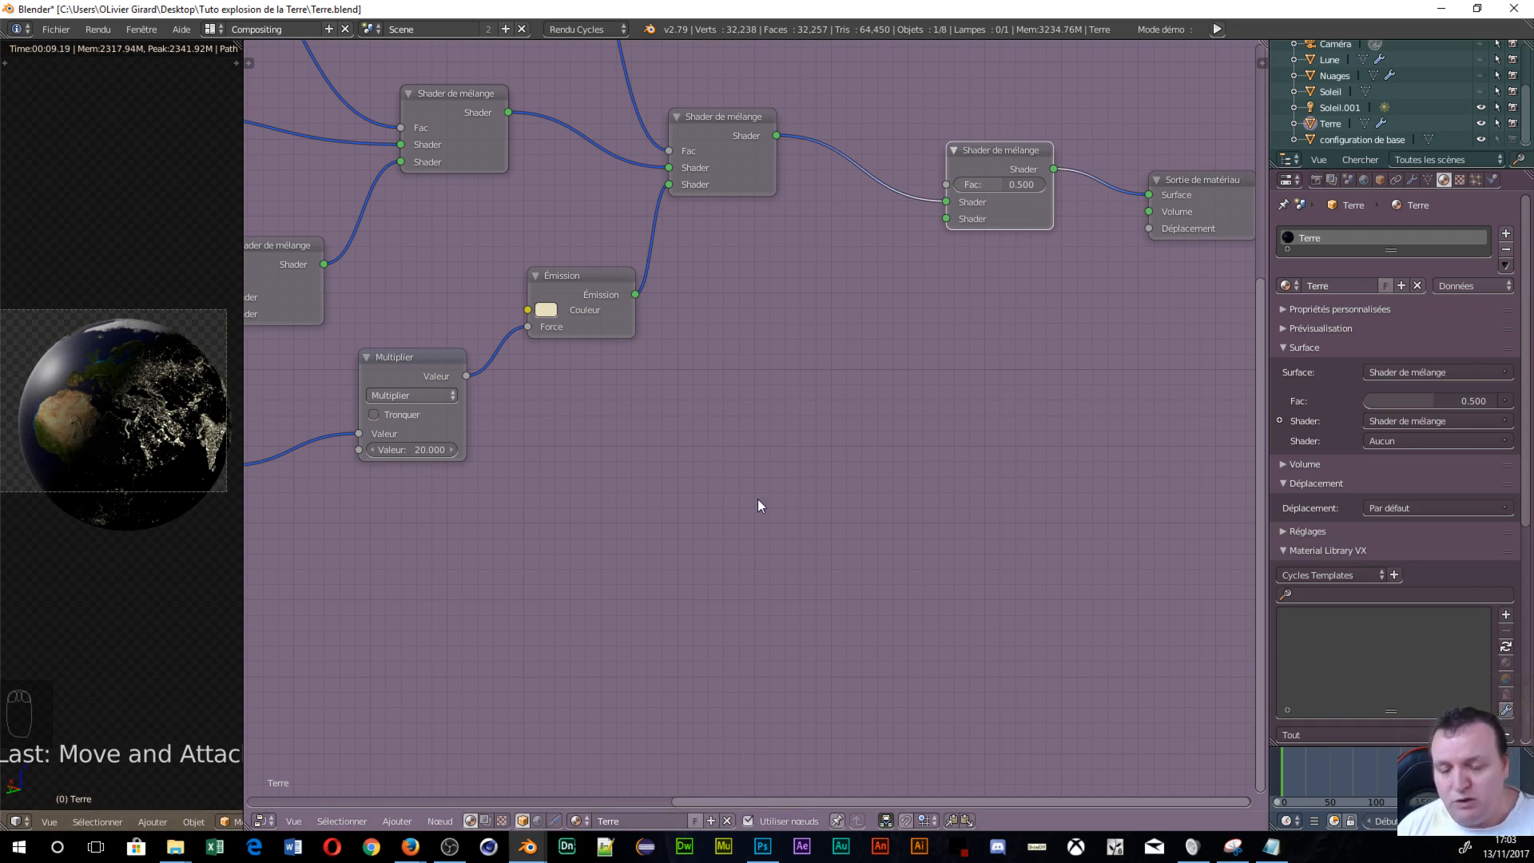
Add an Émission shader below the tree and link it to the second Shader input of the final Shader de mélange.
key("shift+a")
mouse_move(730, 478)
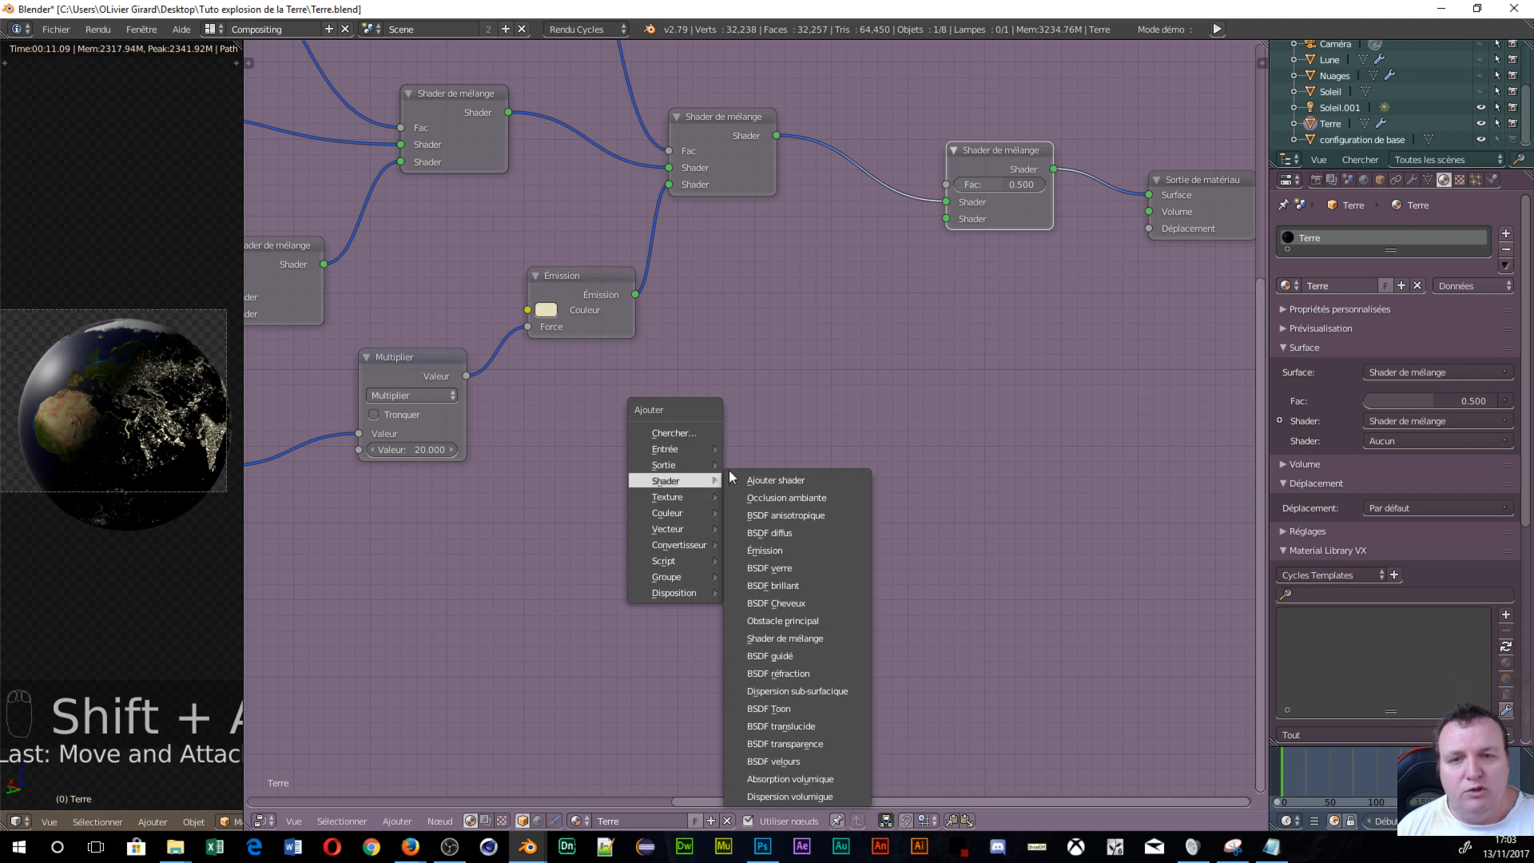
left_click(779, 550)
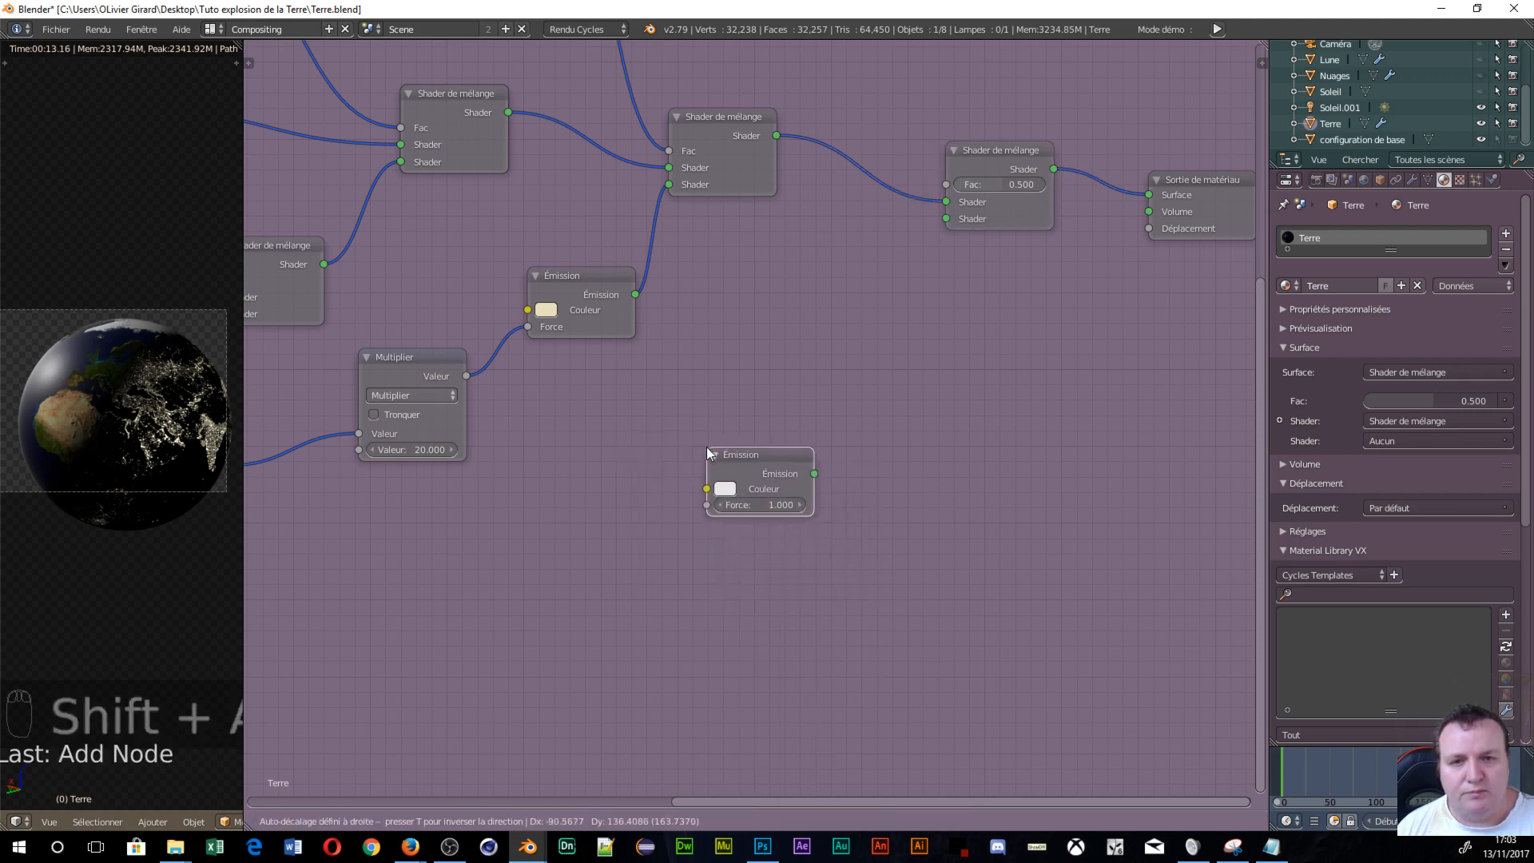
left_click(707, 453)
left_click_drag(814, 474, 947, 218)
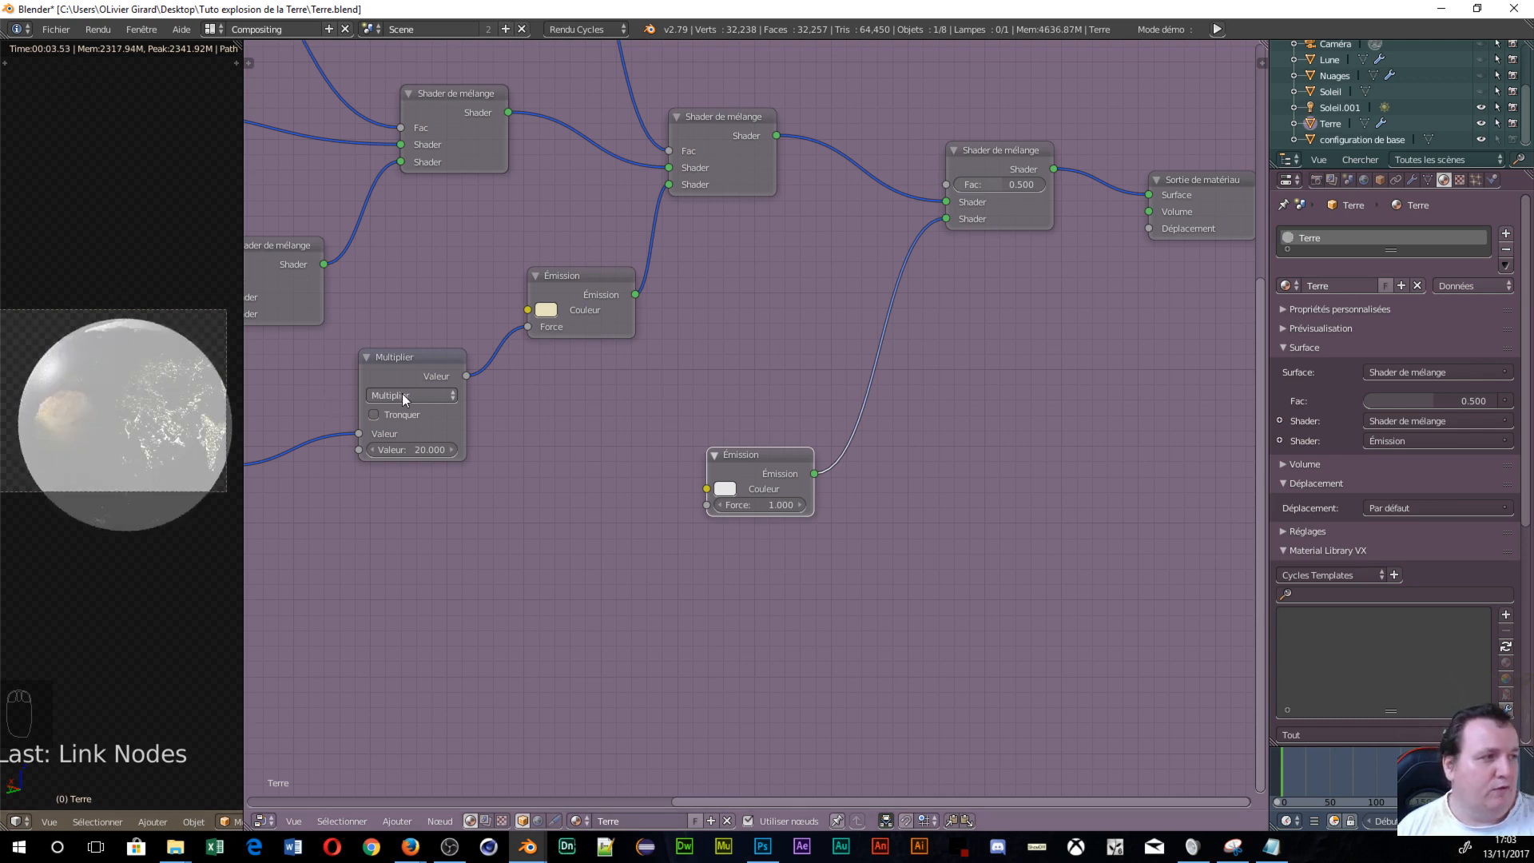
Set the new Émission node's colour to the orange hex value E78900.
left_click(729, 489)
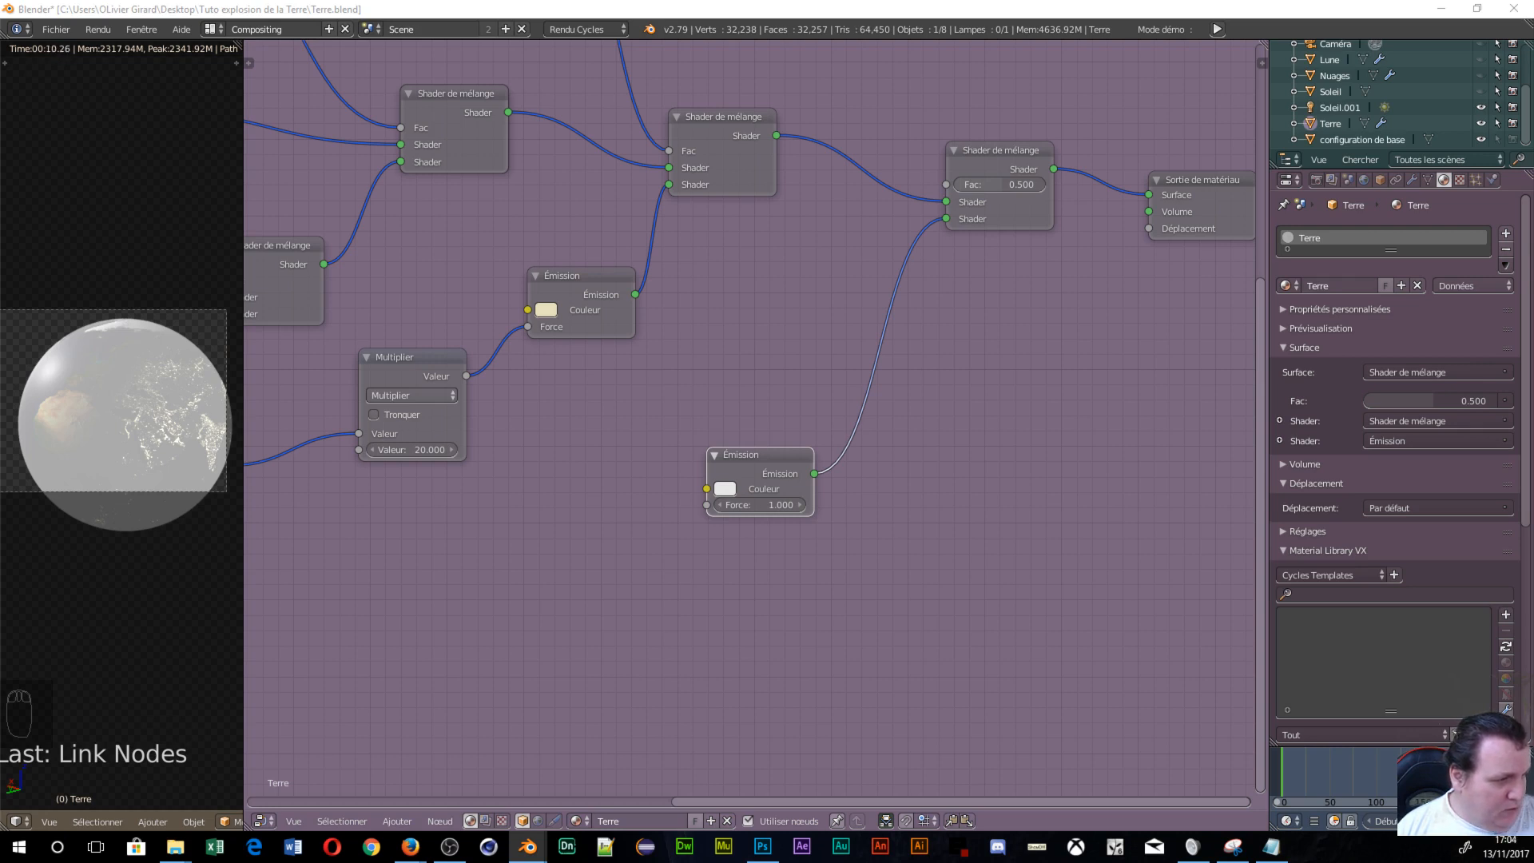
left_click(723, 490)
left_click(842, 396)
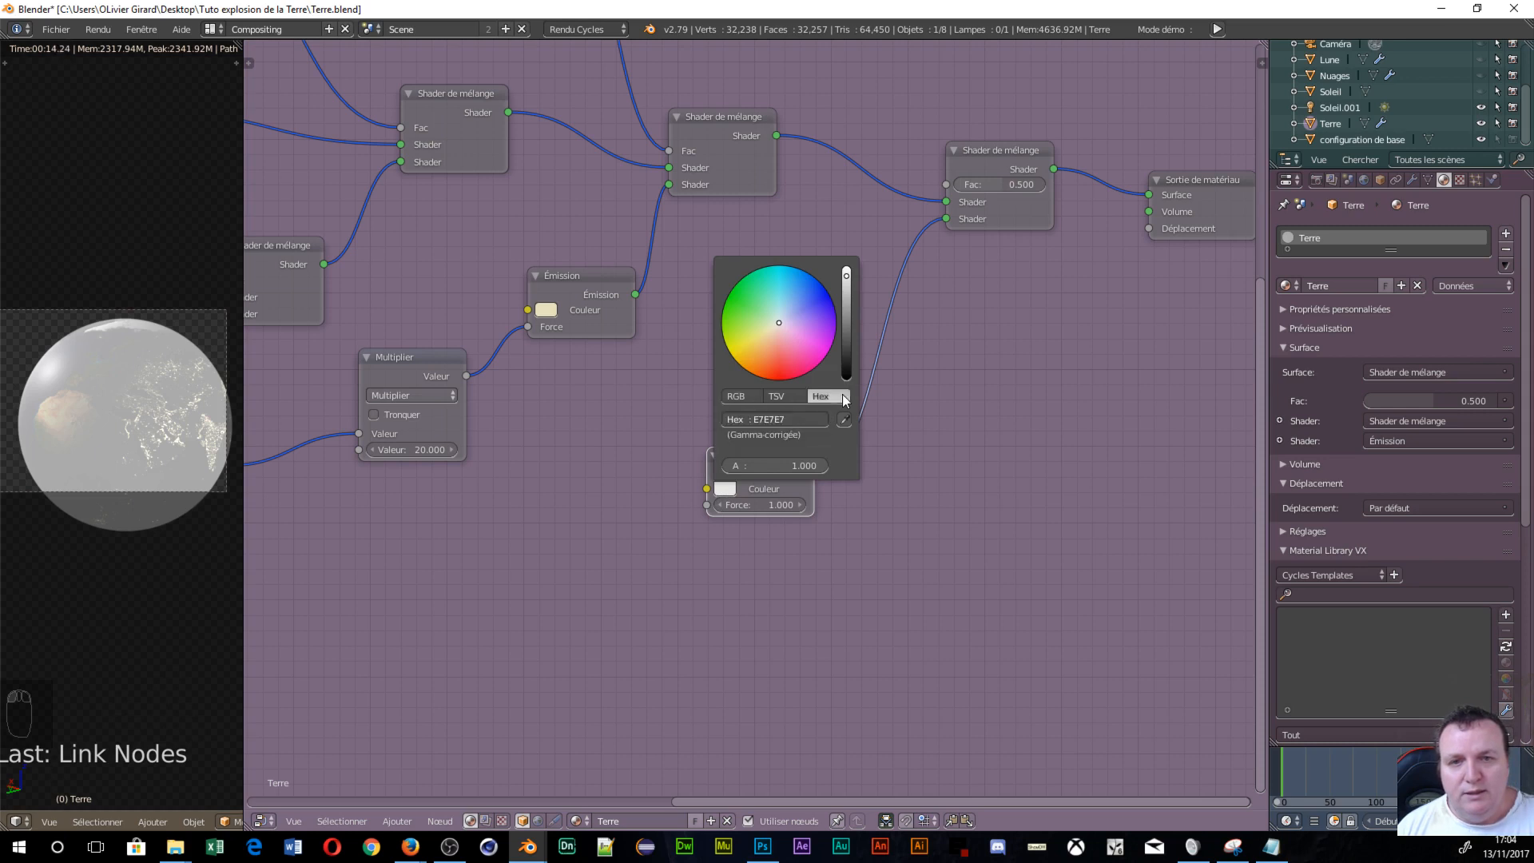
left_click(782, 421)
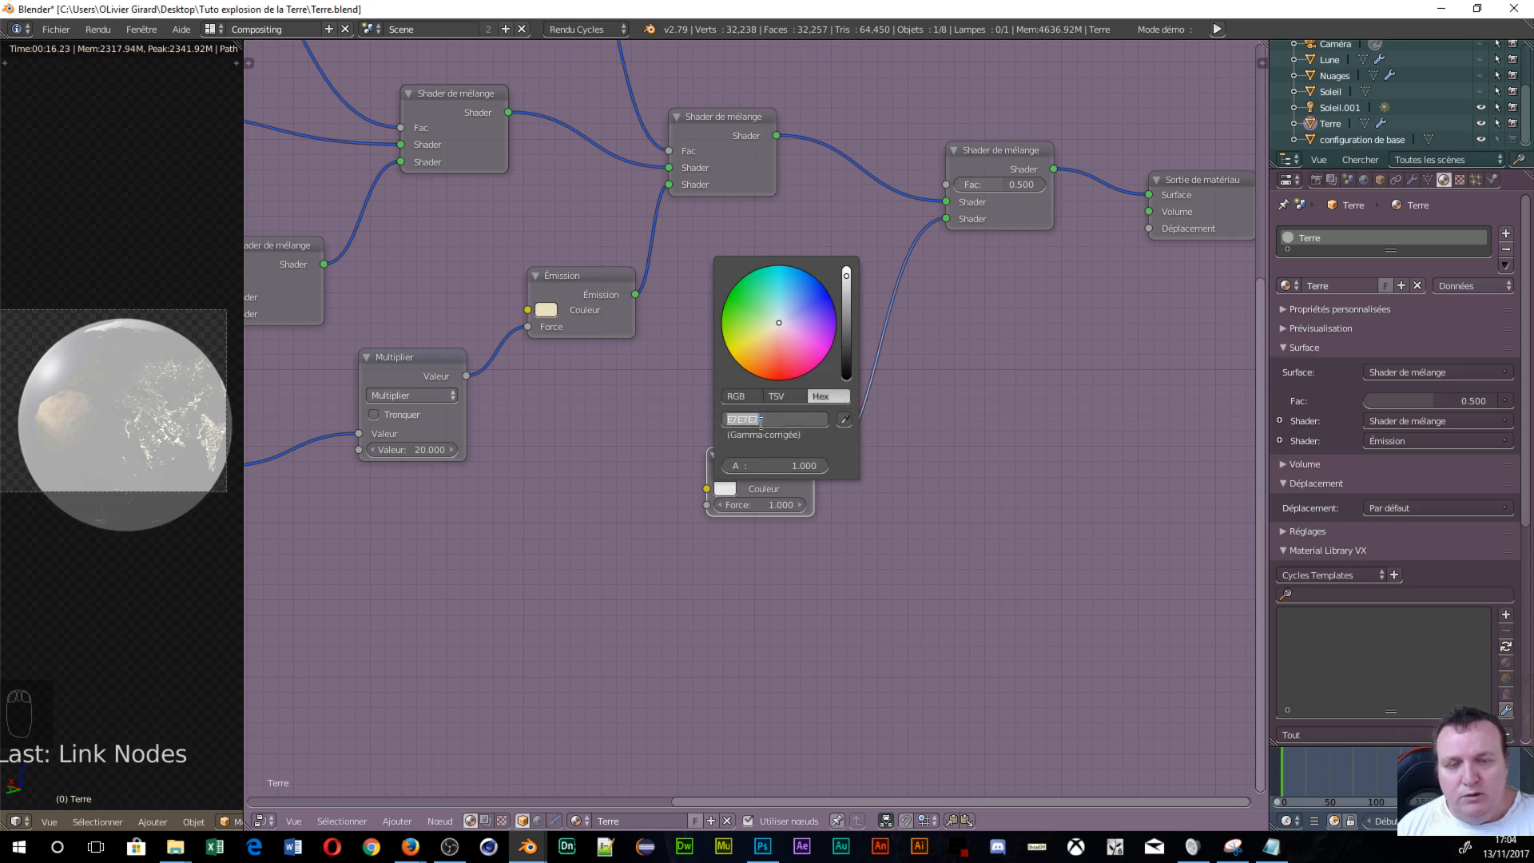
type("e78")
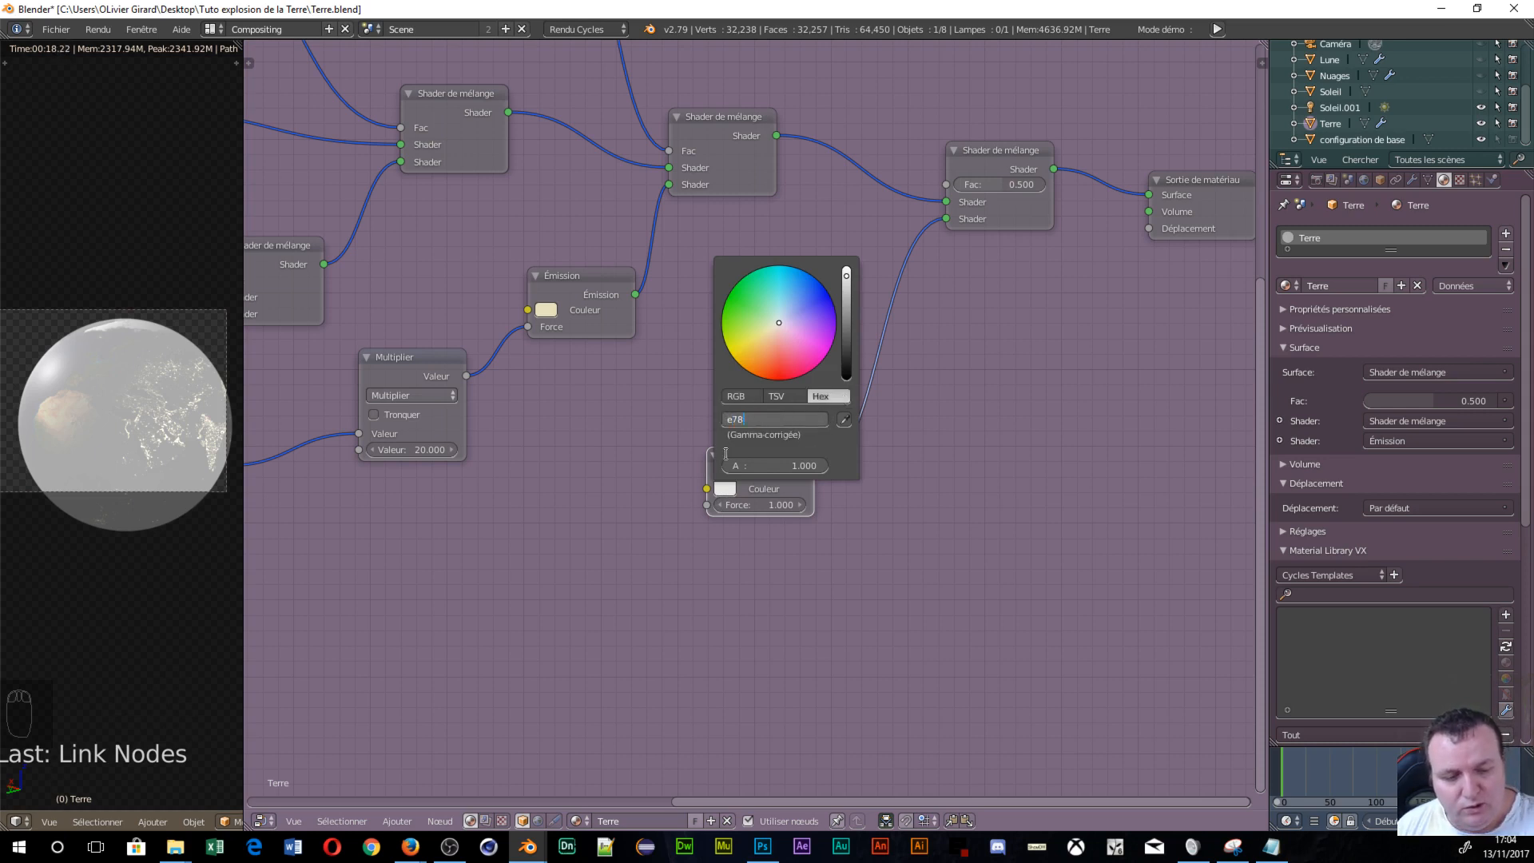
type("900")
key("Return")
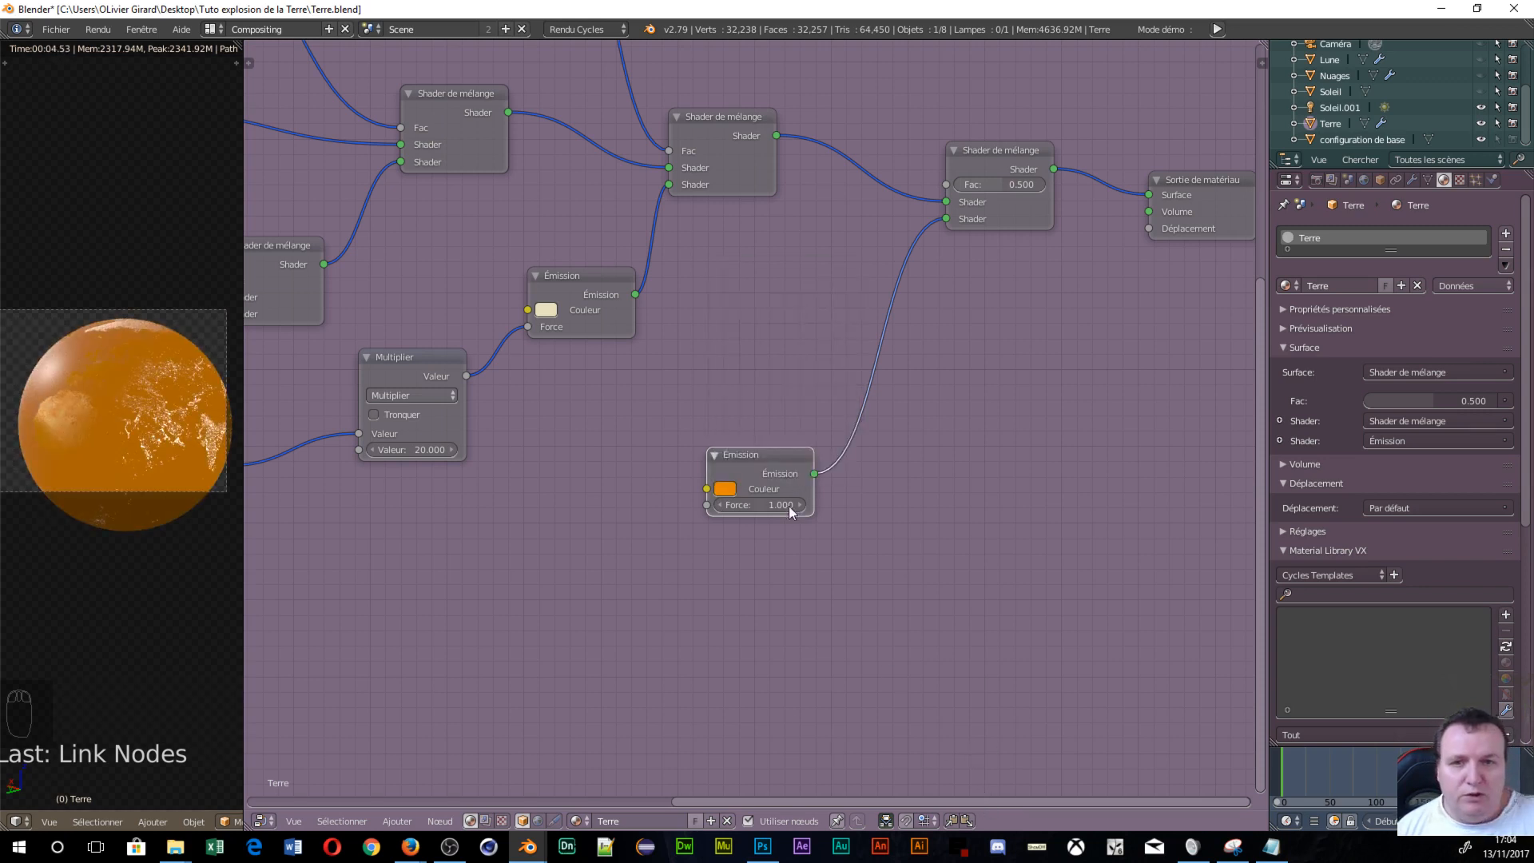
Move the orange Émission node lower and set the final Shader de mélange's Fac to 0.
left_click_drag(750, 460, 734, 599)
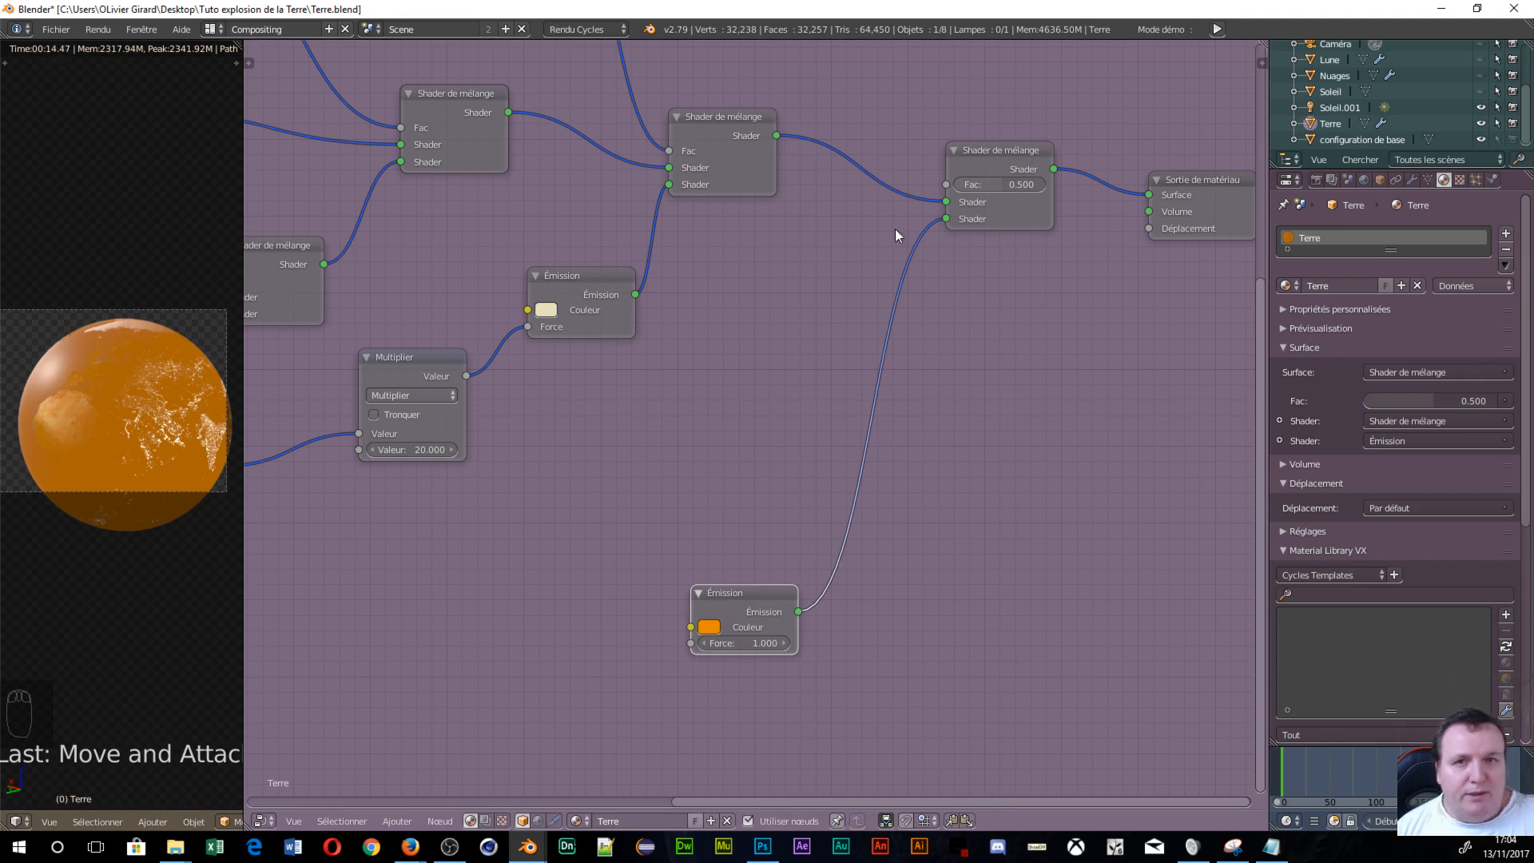
left_click_drag(999, 186, 962, 185)
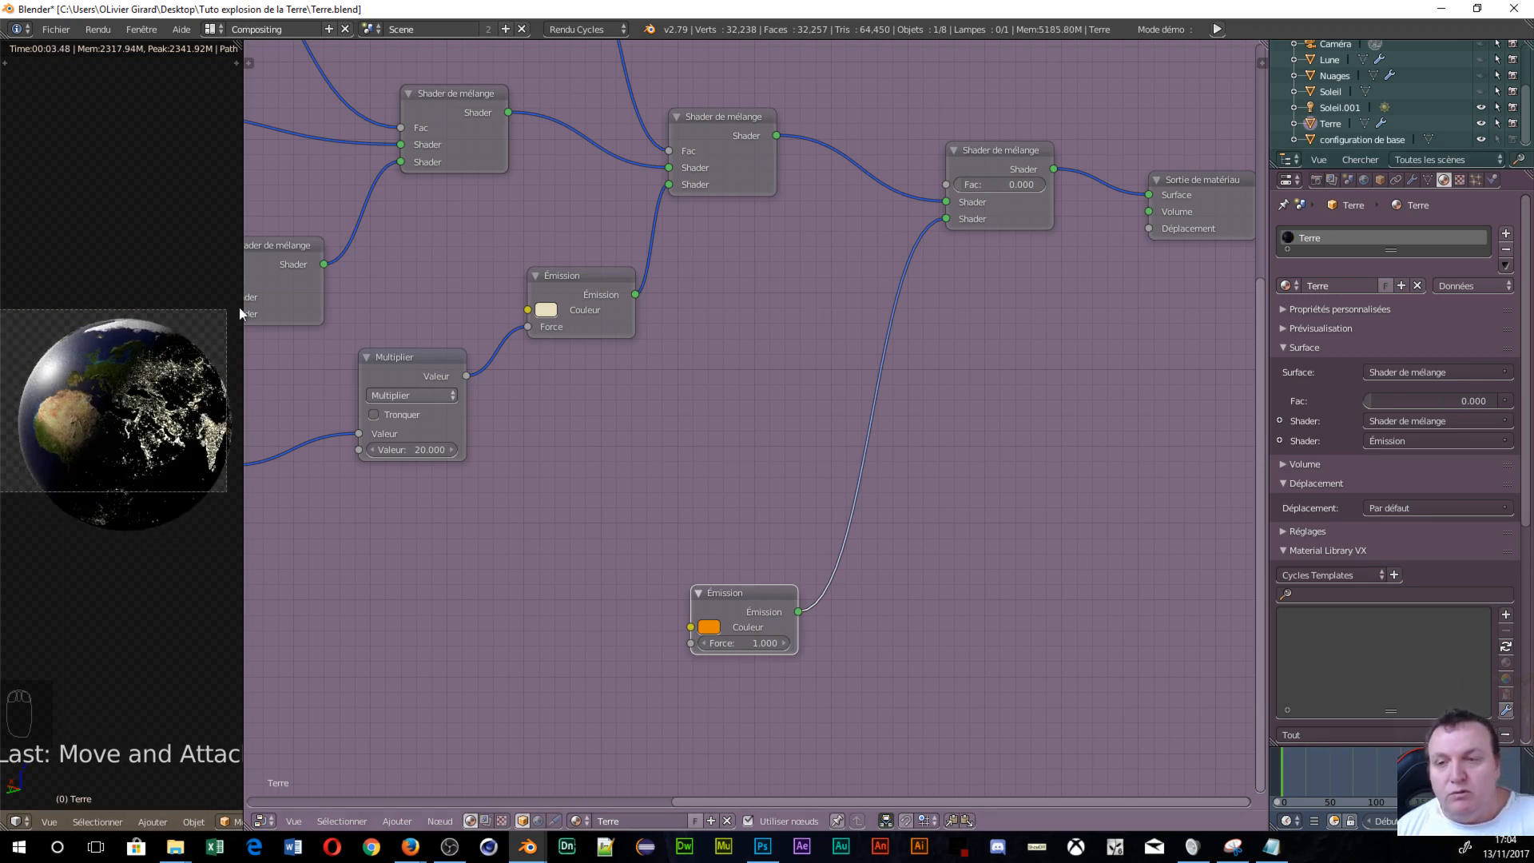
mouse_move(967, 194)
left_mouse_down()
mouse_move(1042, 192)
mouse_move(955, 192)
left_mouse_up()
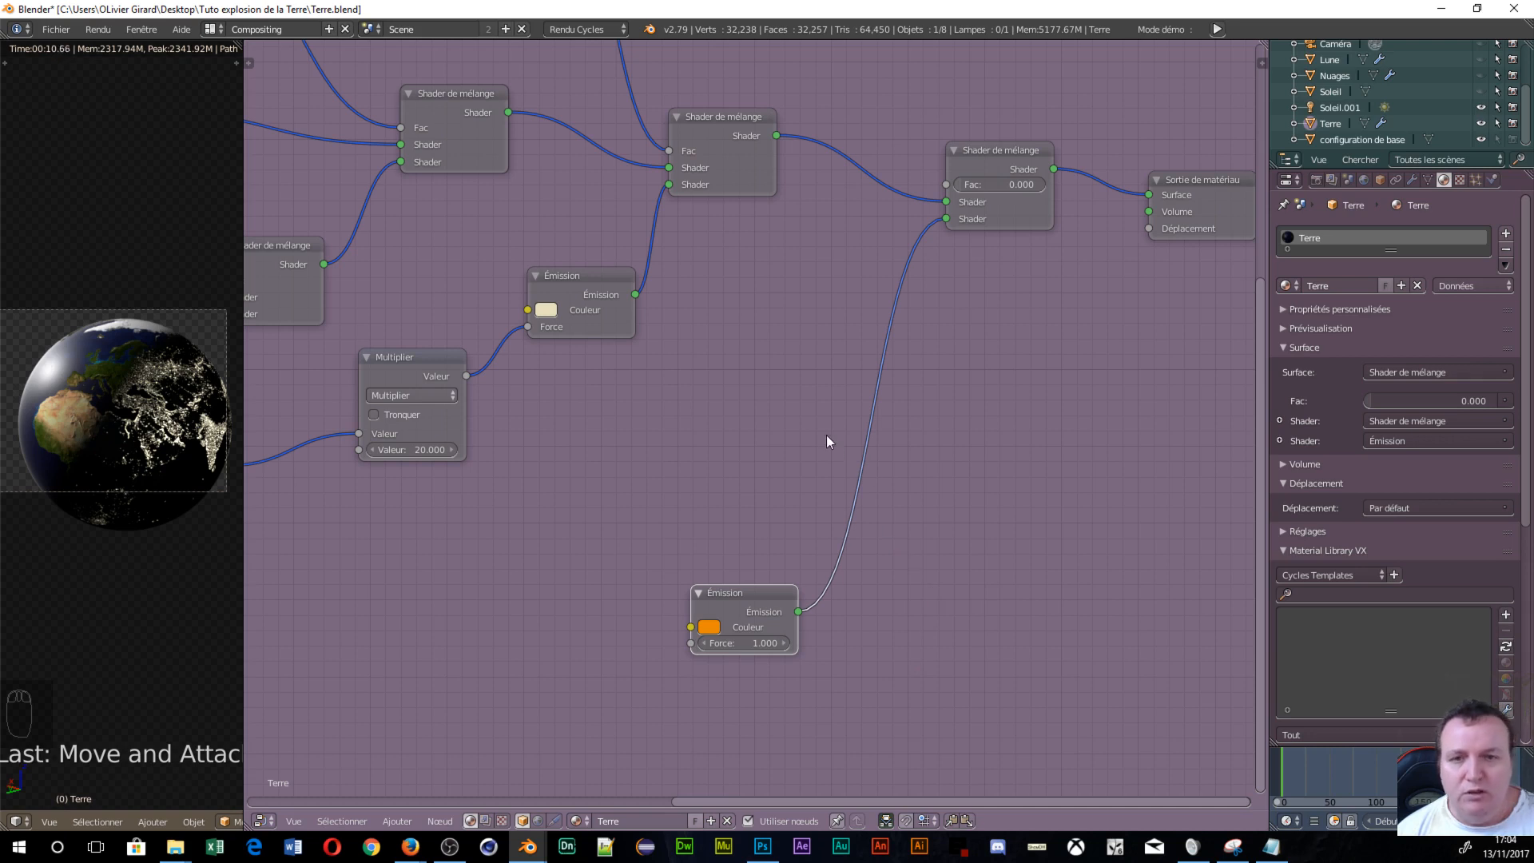
Insert another Shader de mélange on the link between the orange Émission node and the final Shader de mélange.
key("shift+a")
mouse_move(822, 410)
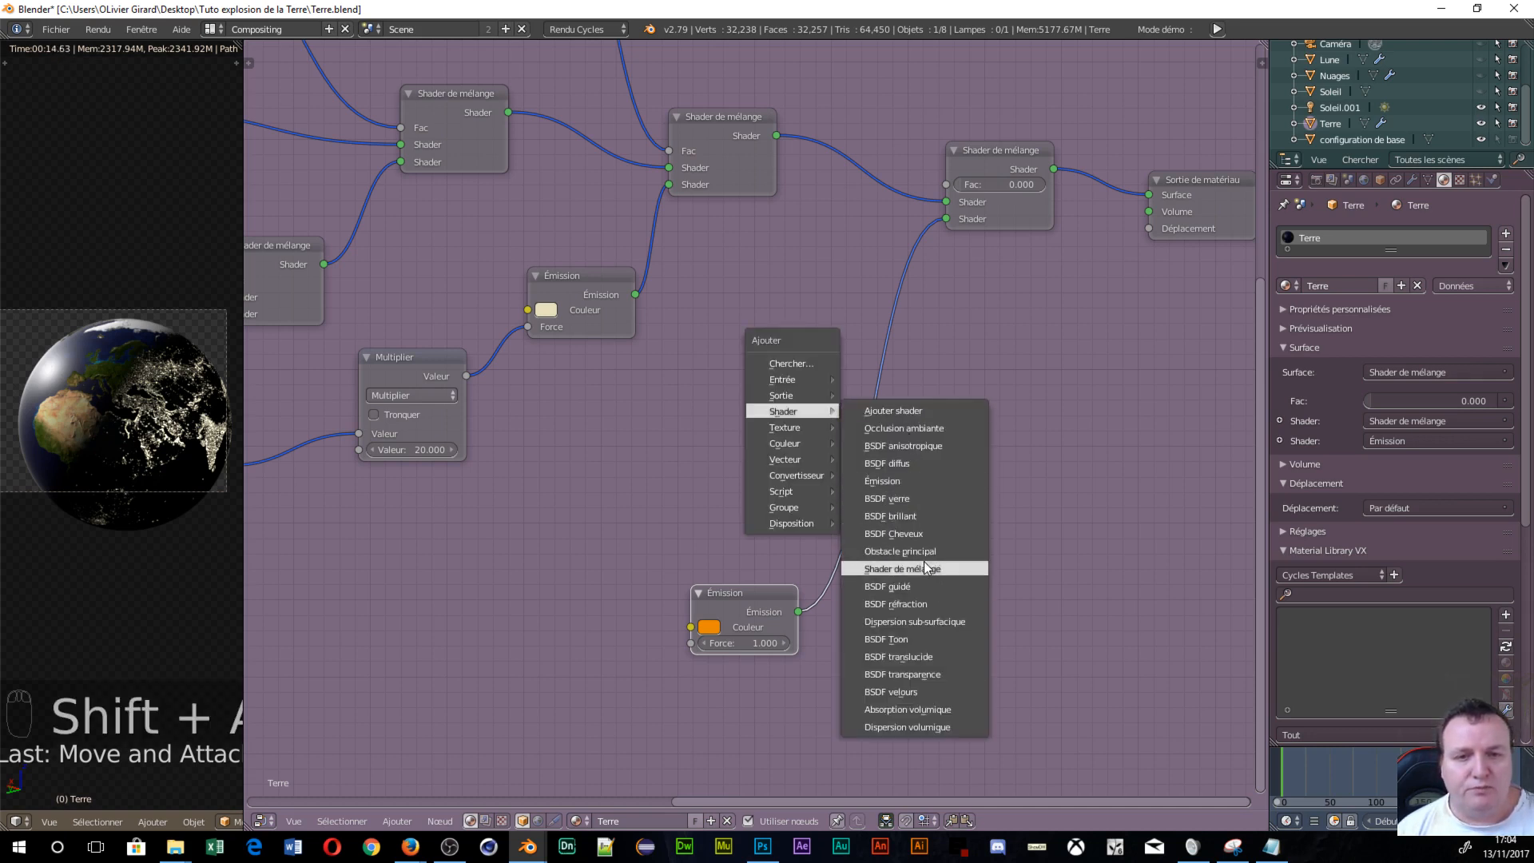
left_click(920, 567)
left_click(861, 405)
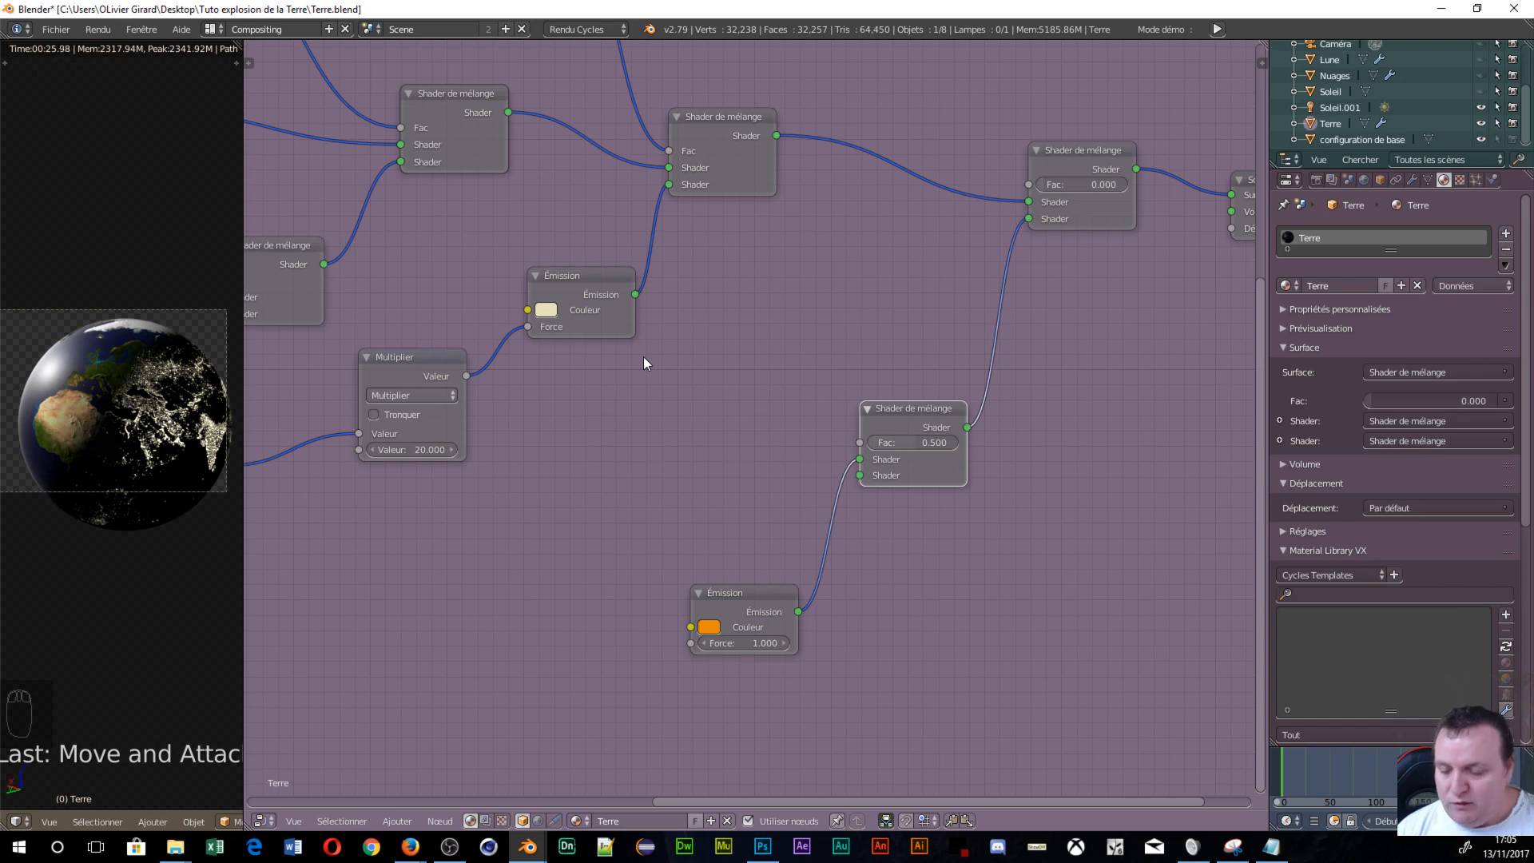
Add a BSDF diffus node and link it to the second Shader input of the lower Shader de mélange.
key("shift+a")
mouse_move(649, 356)
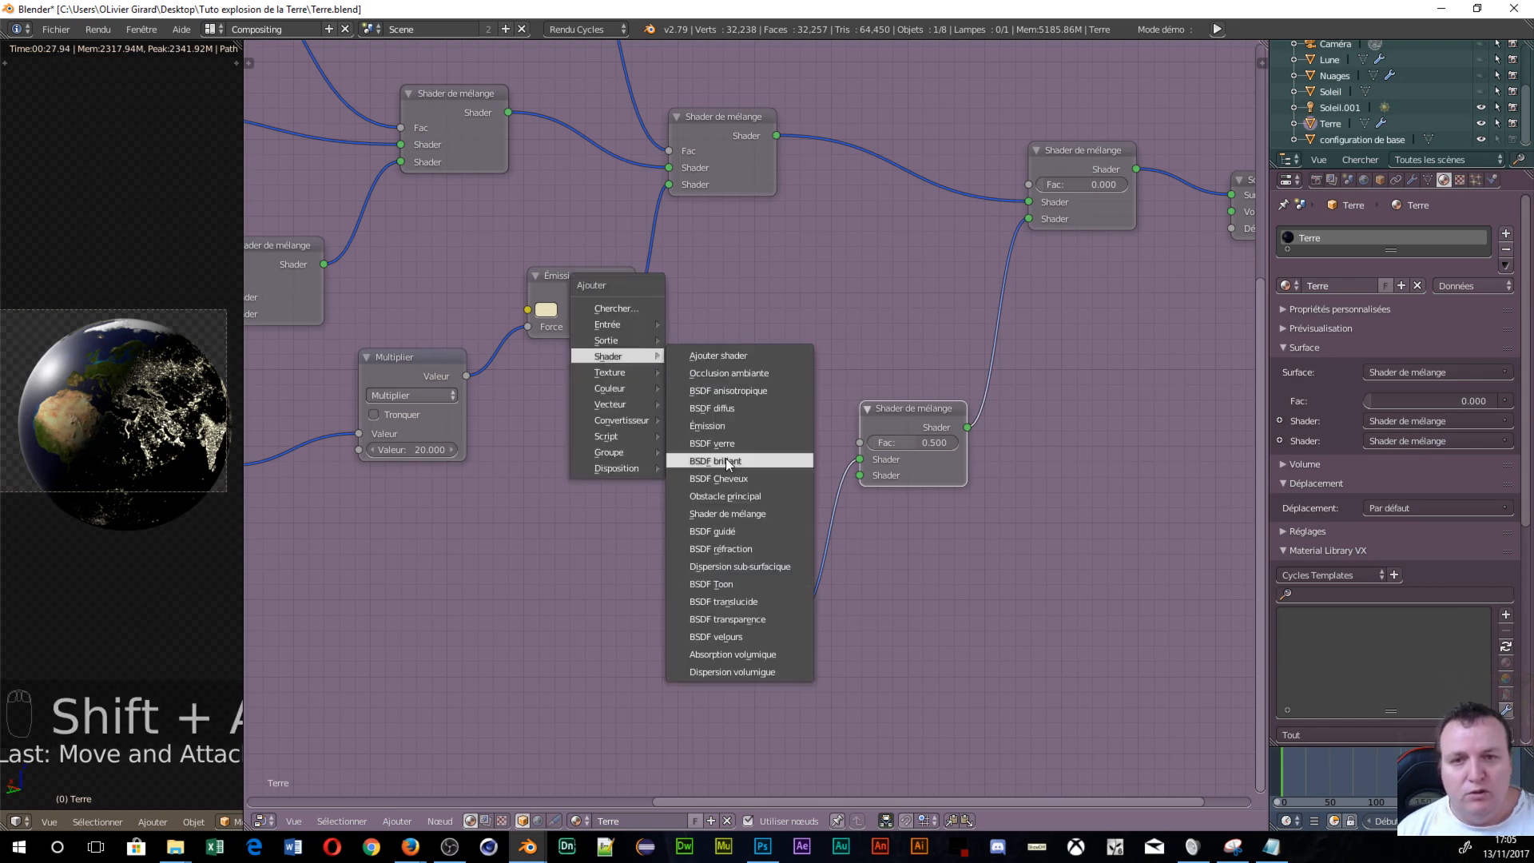
left_click(717, 409)
left_click(625, 408)
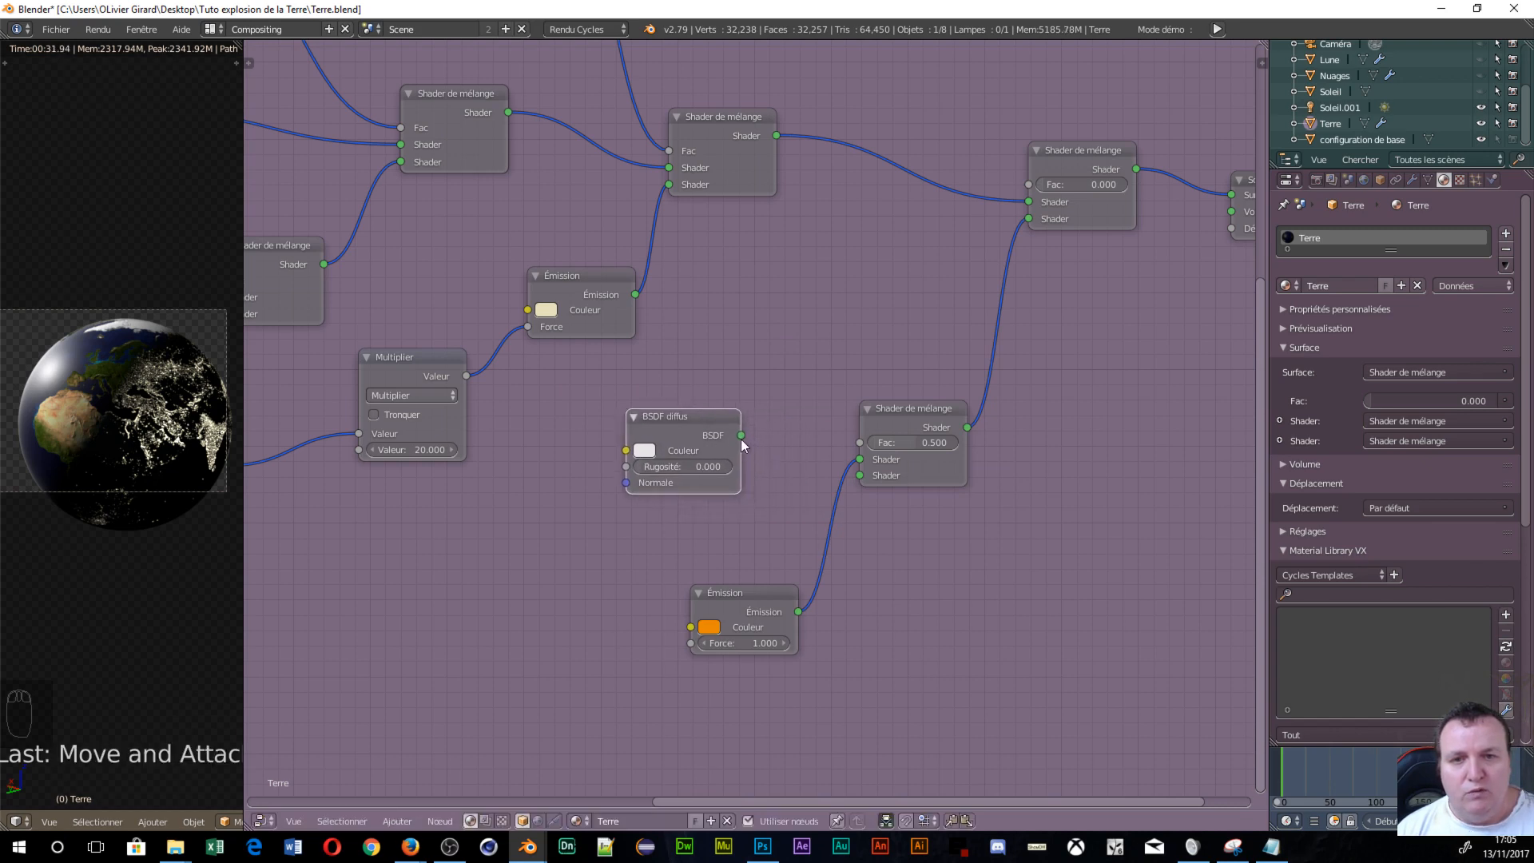
left_click_drag(741, 435, 854, 476)
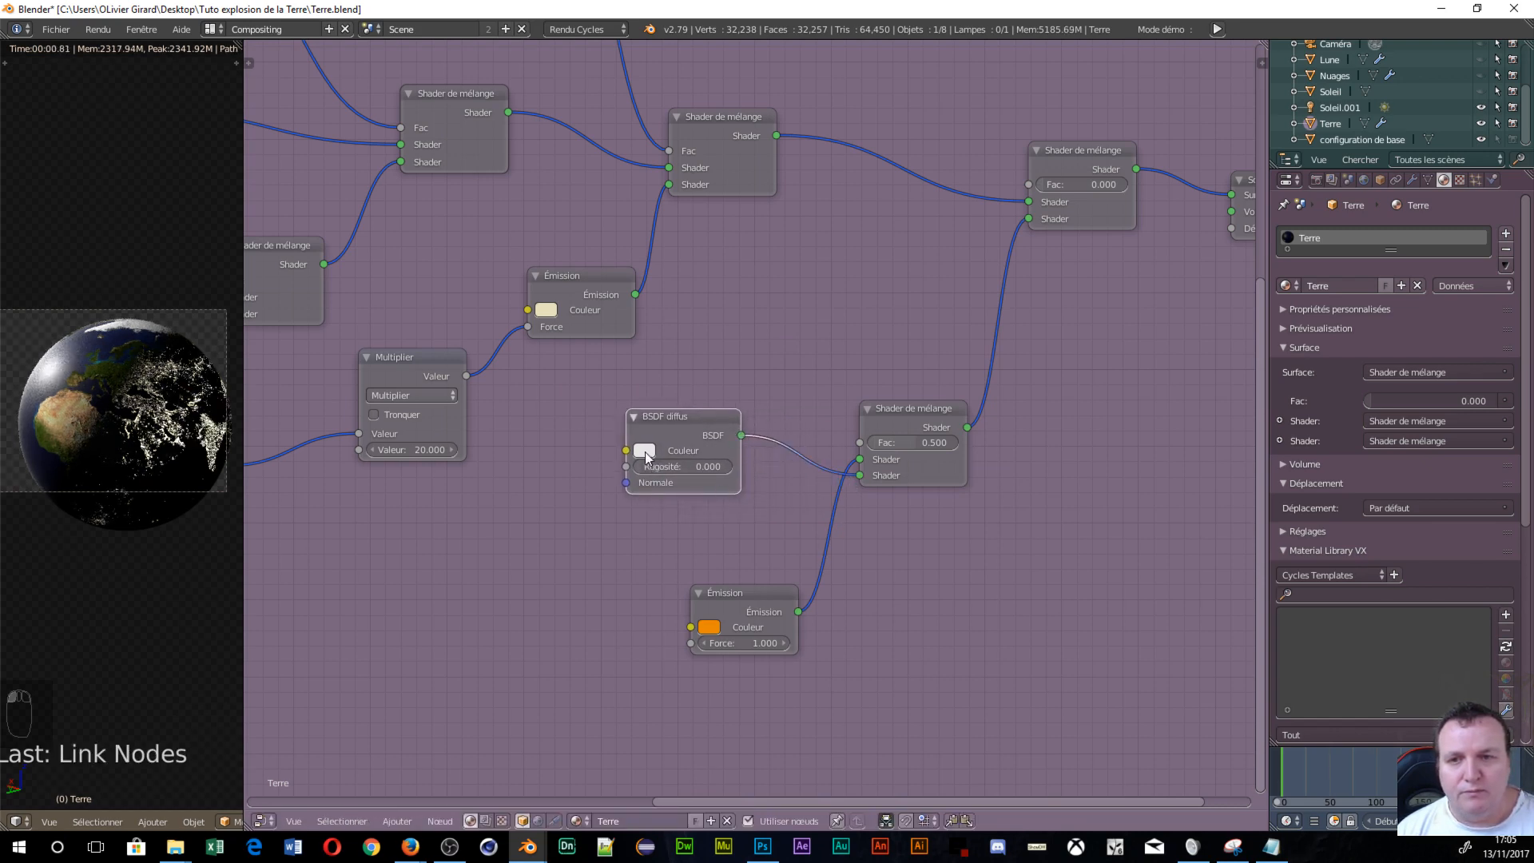
Set the BSDF diffus node's colour to black.
left_click(645, 451)
left_click_drag(769, 318, 768, 342)
mouse_move(927, 556)
middle_mouse_down()
mouse_move(970, 554)
mouse_move(902, 543)
middle_mouse_up()
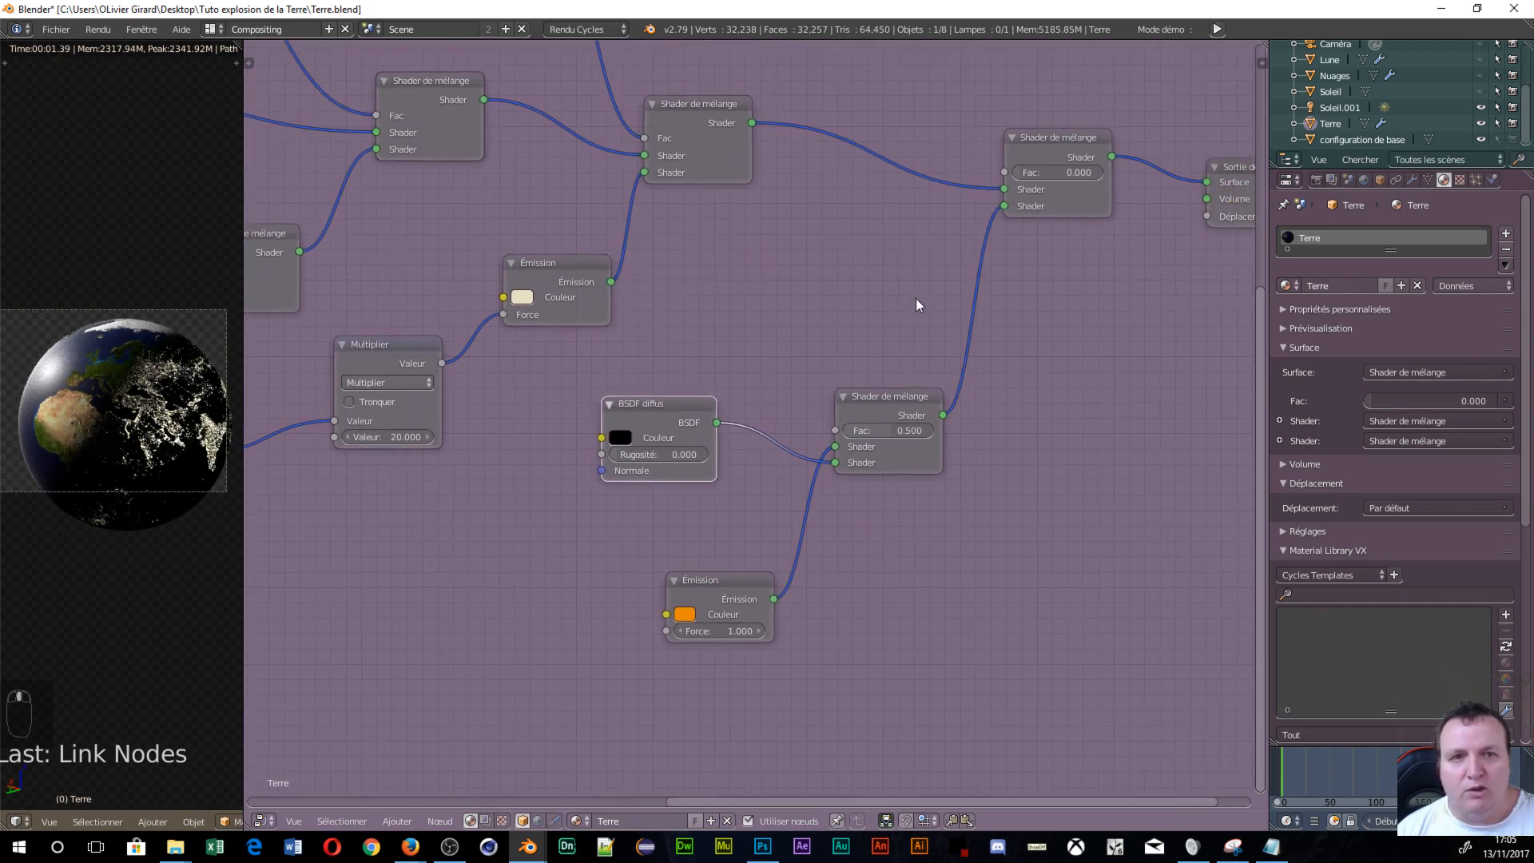
Set the Fac of the final Shader de mélange to 0.455 and of the lower Shader de mélange to 0.582.
left_click_drag(1043, 174, 1086, 174)
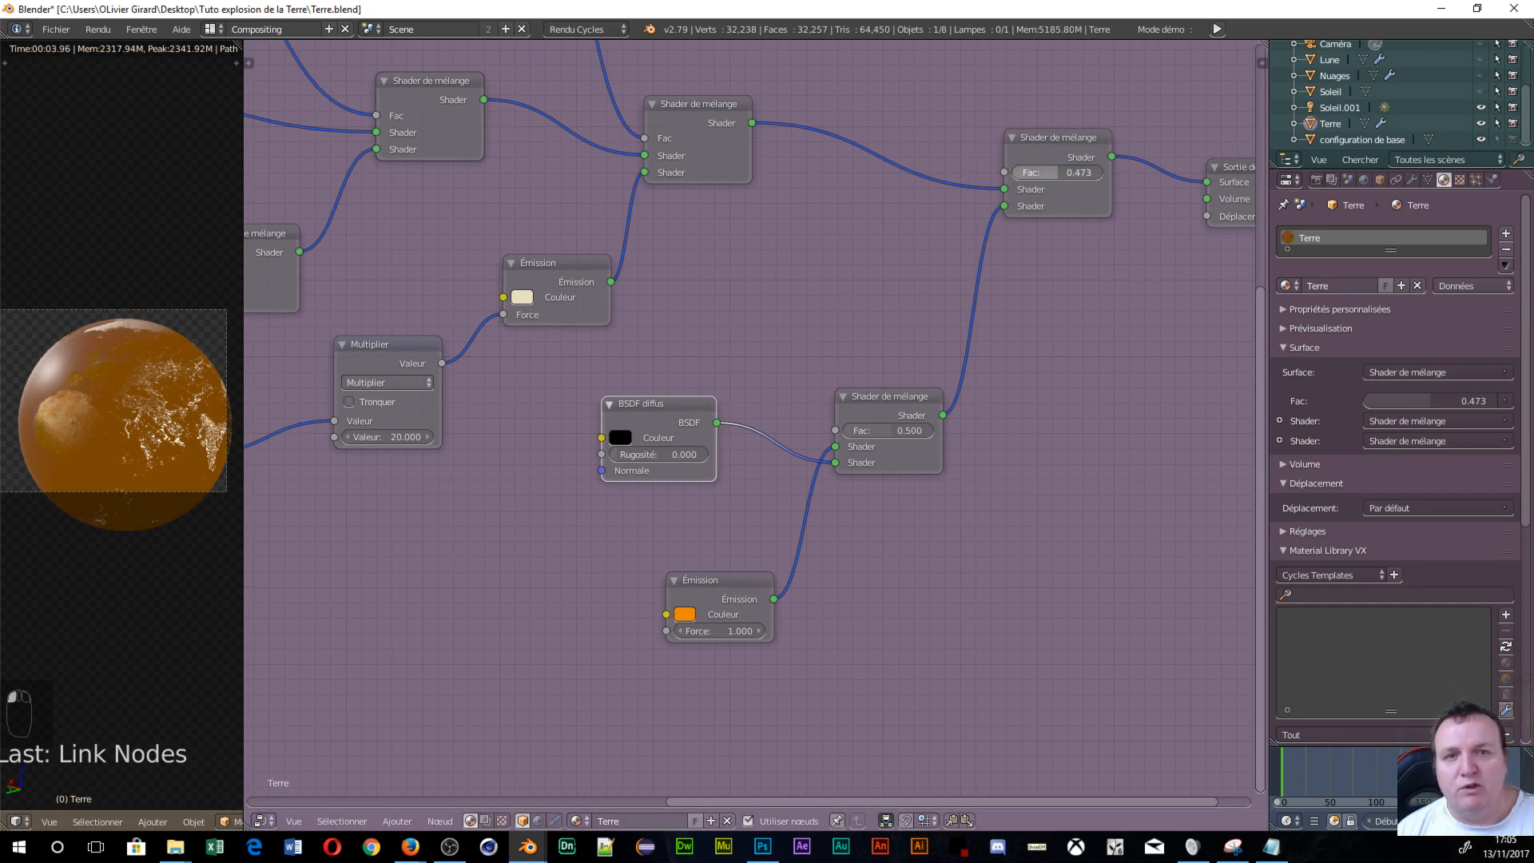
left_click_drag(1058, 172, 1055, 173)
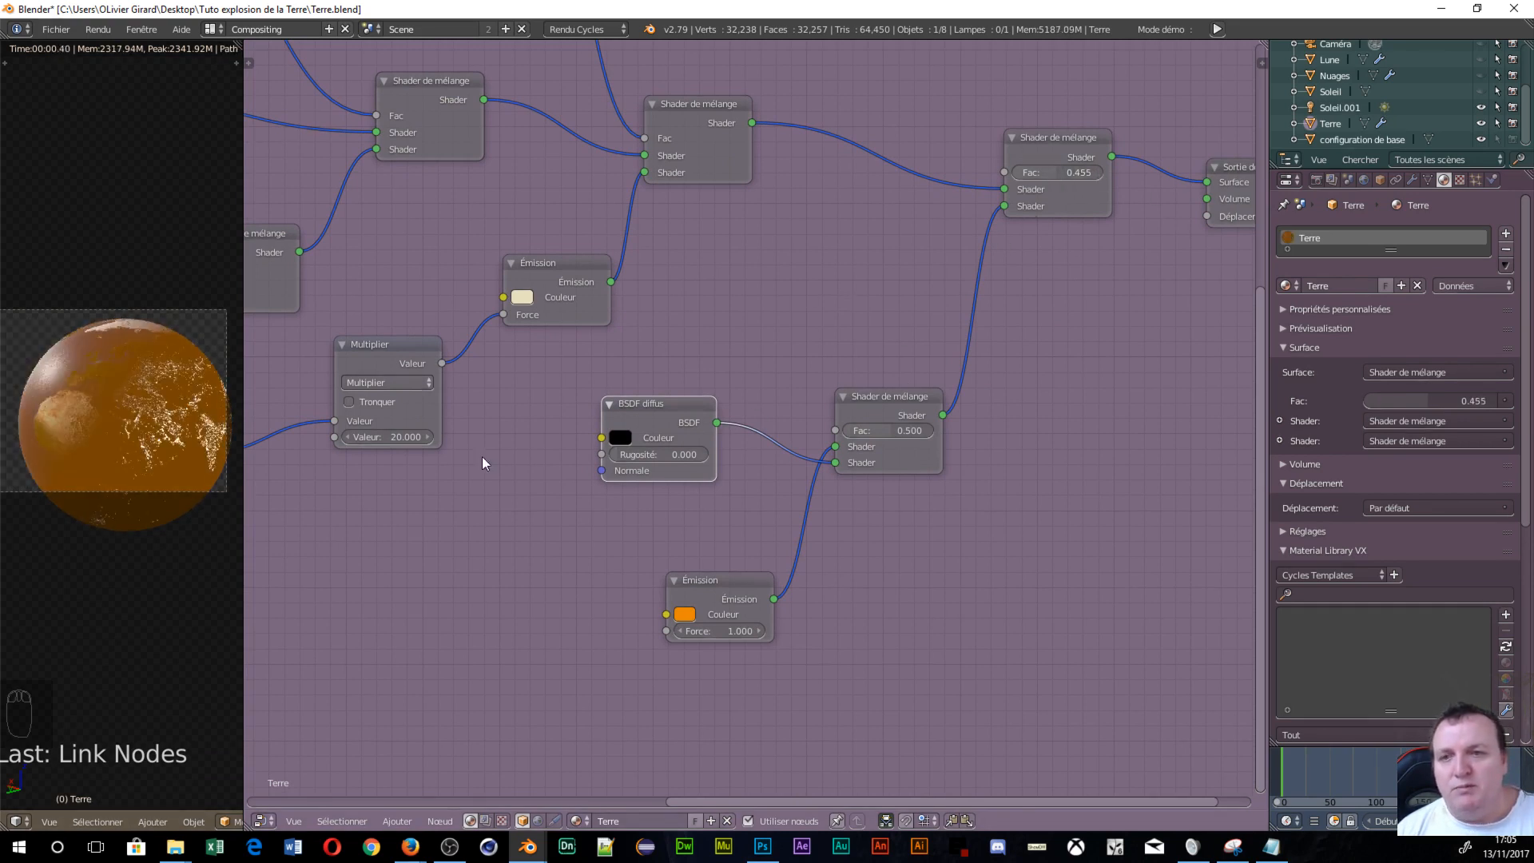
mouse_move(910, 441)
left_mouse_down()
mouse_move(863, 441)
mouse_move(933, 431)
mouse_move(849, 430)
mouse_move(931, 431)
mouse_move(896, 431)
left_mouse_up()
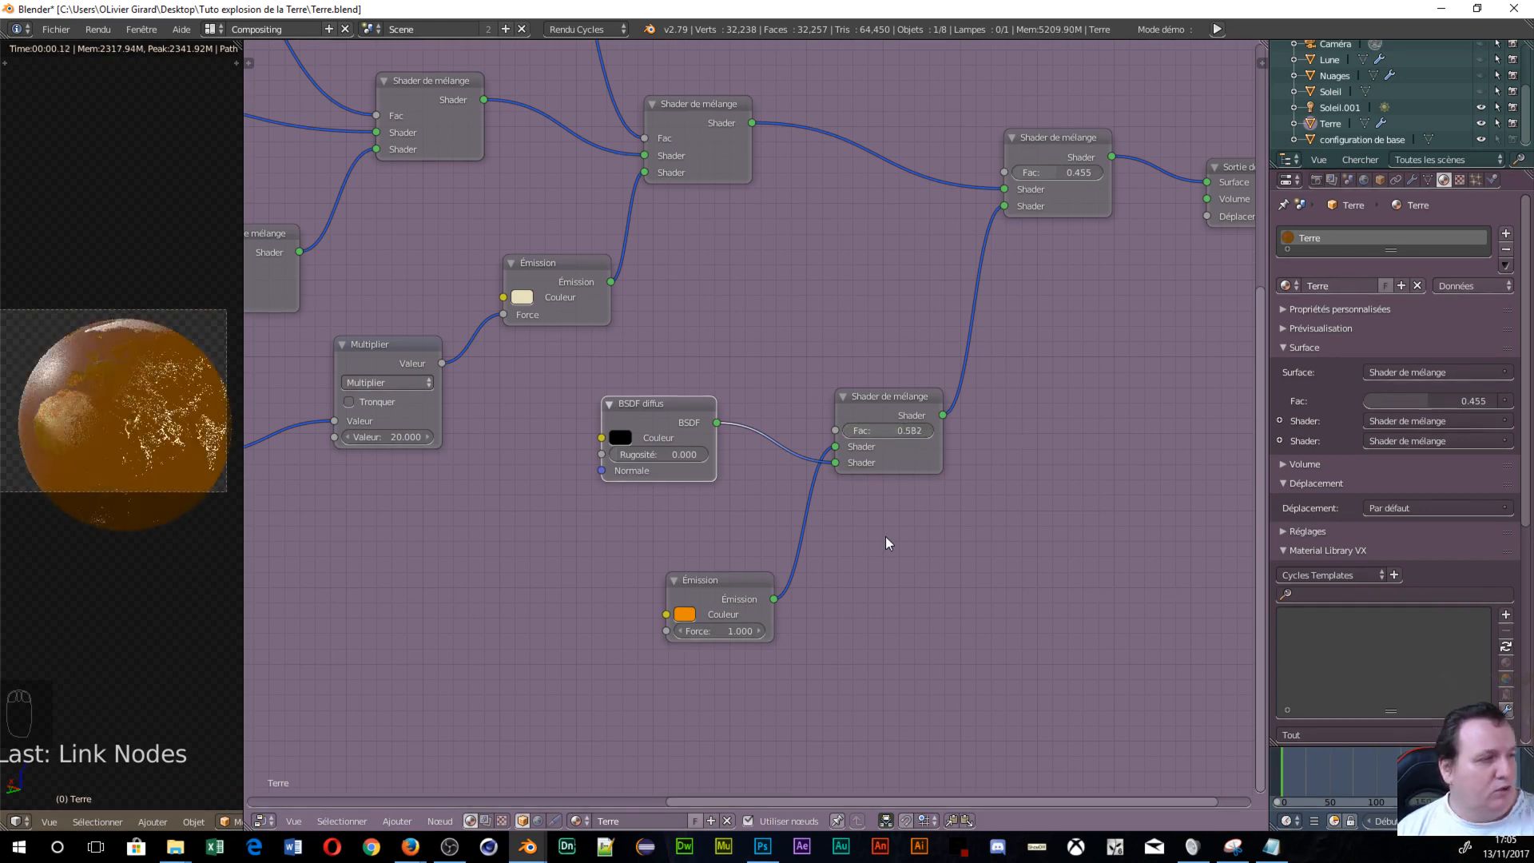
Move the black BSDF diffus node aside, add a Texture voronoi node and link its Couleur output to the lower Shader de mélange's Fac.
middle_click_drag(883, 541, 913, 540)
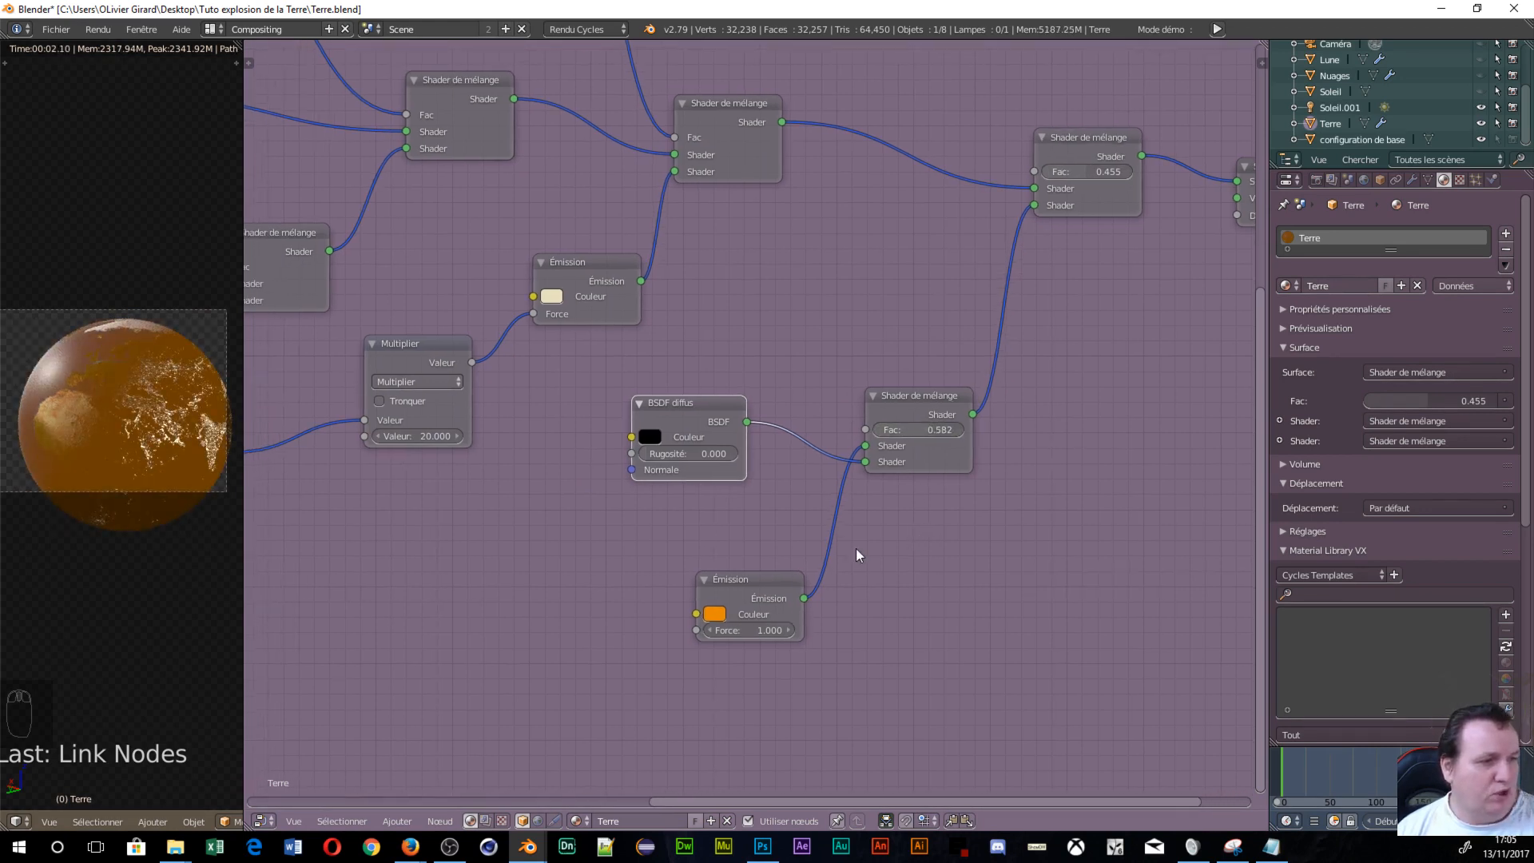
left_click_drag(705, 405, 645, 526)
middle_click_drag(598, 437, 819, 411)
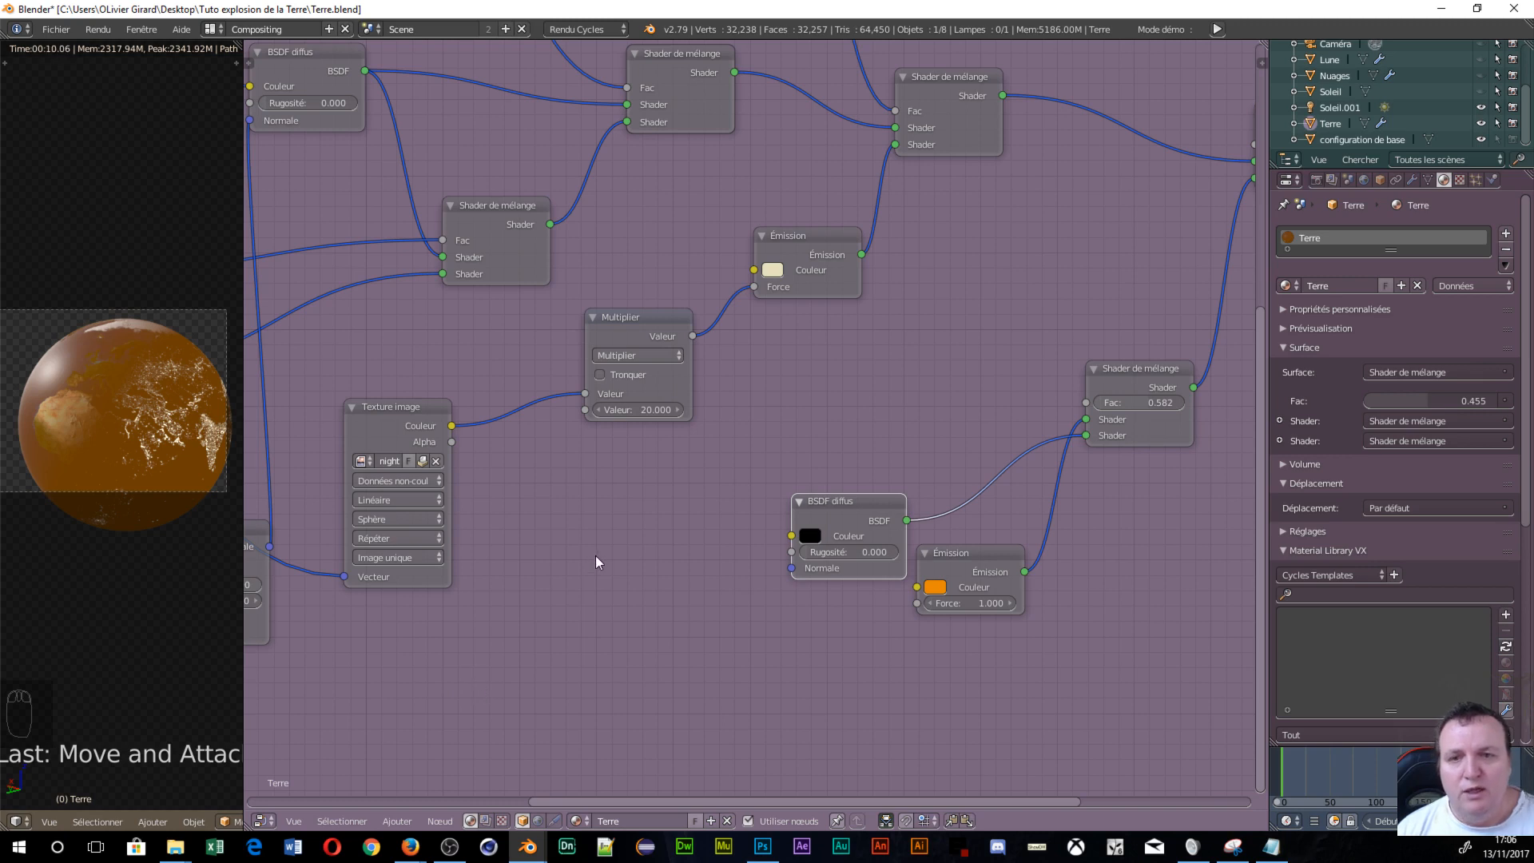
key("shift+a")
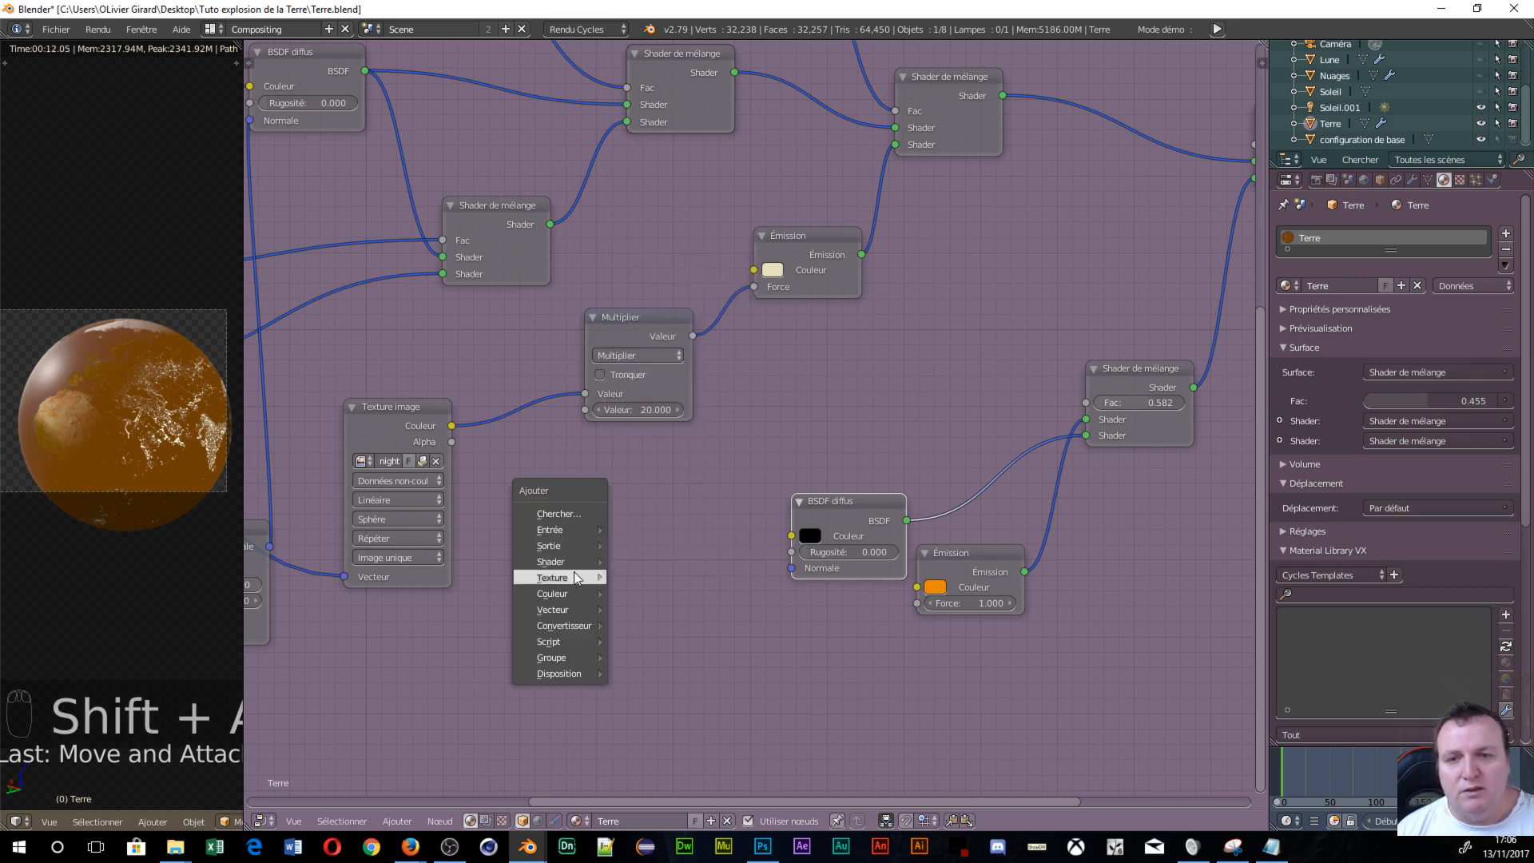
mouse_move(577, 577)
left_click(687, 651)
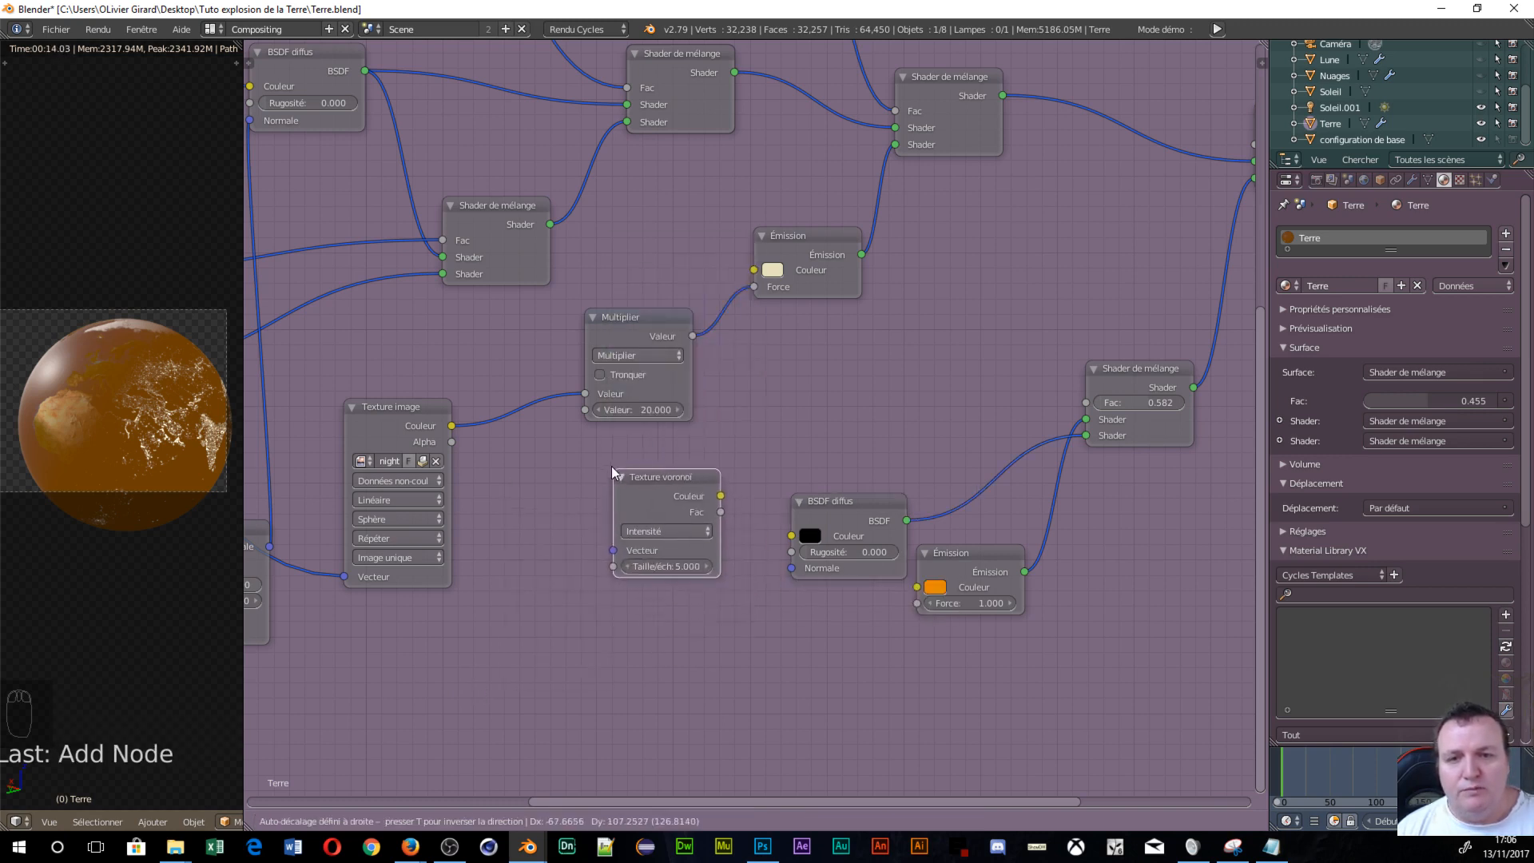
left_click(608, 464)
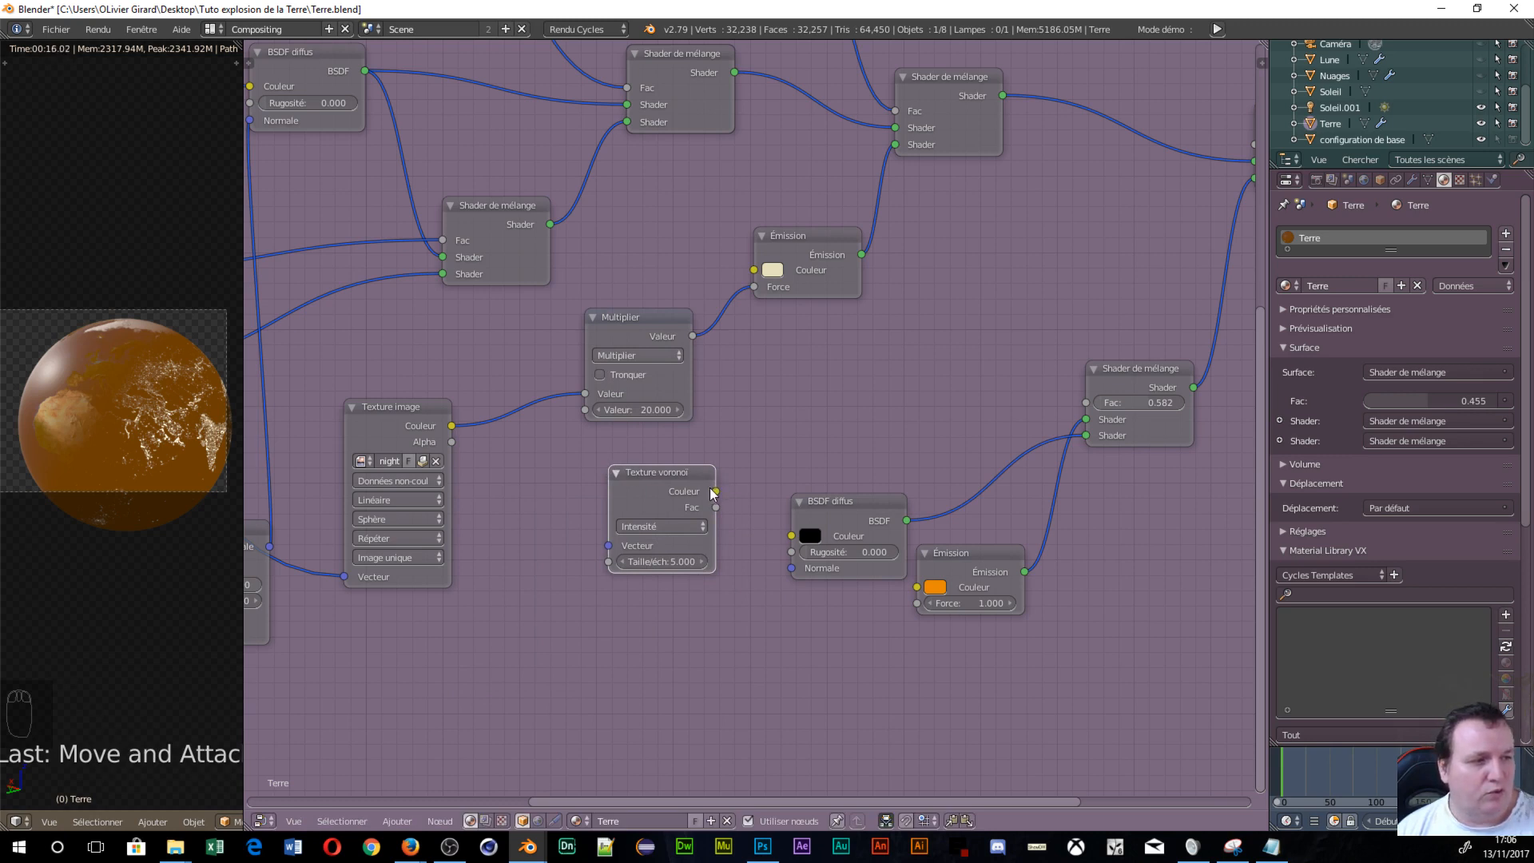
left_click_drag(713, 491, 1072, 399)
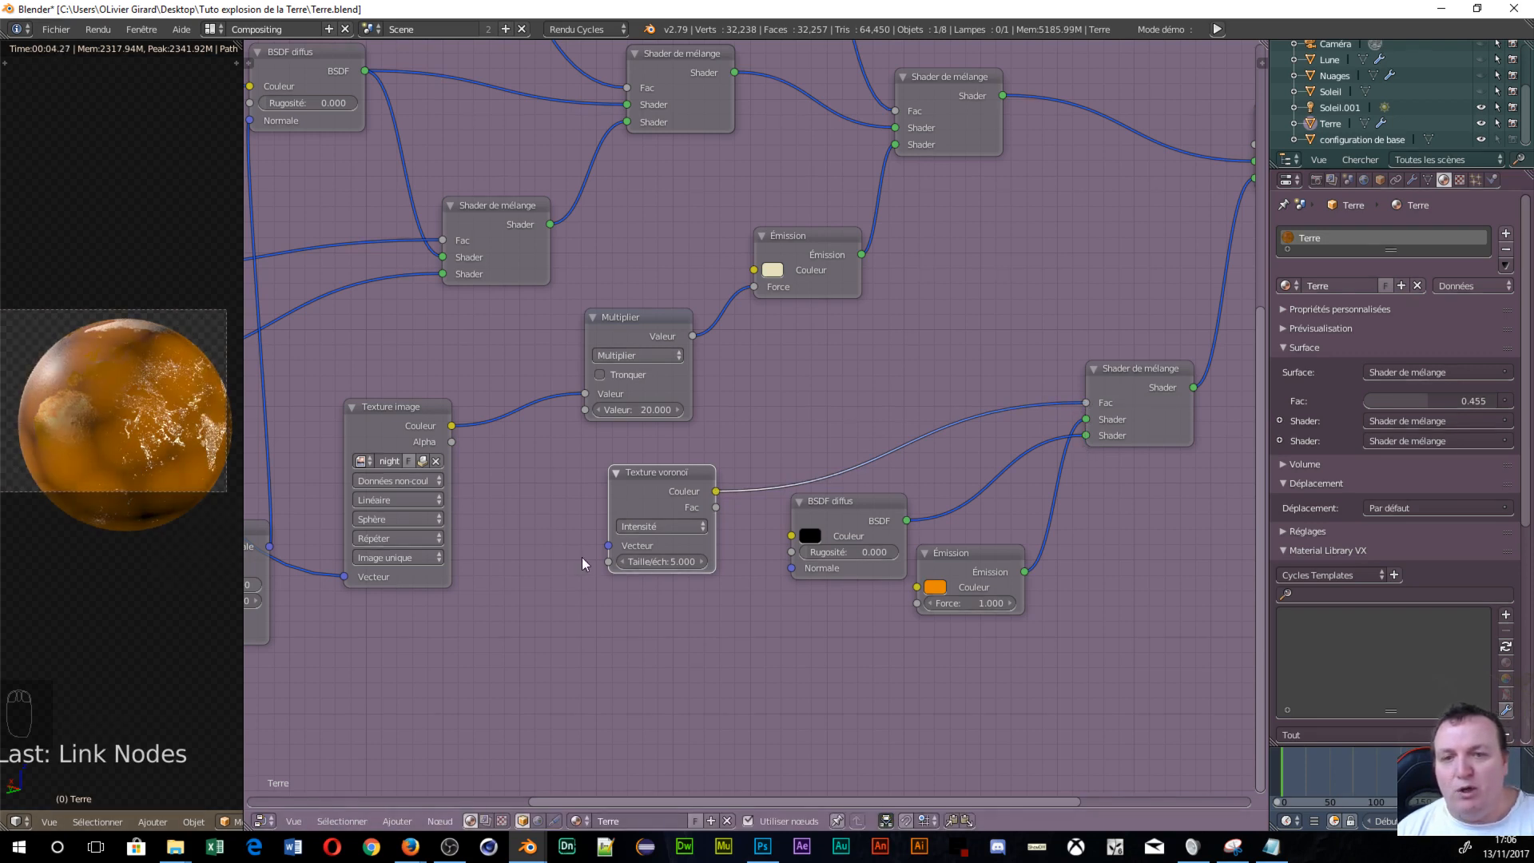
Try the Cellules coloration on the Texture voronoi node and switch it back to Intensité.
left_click(653, 529)
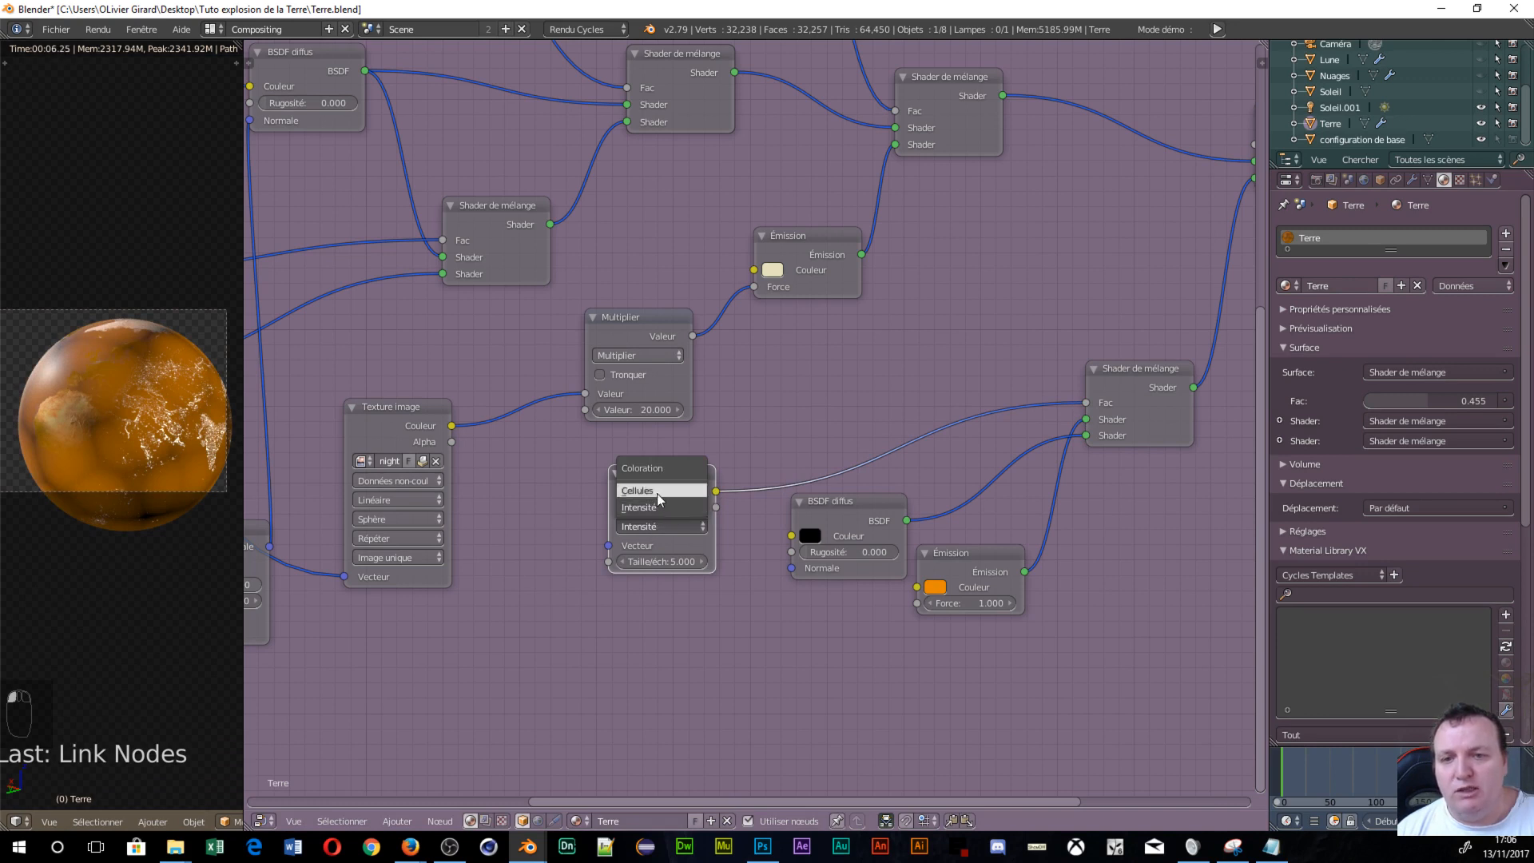
left_click(654, 489)
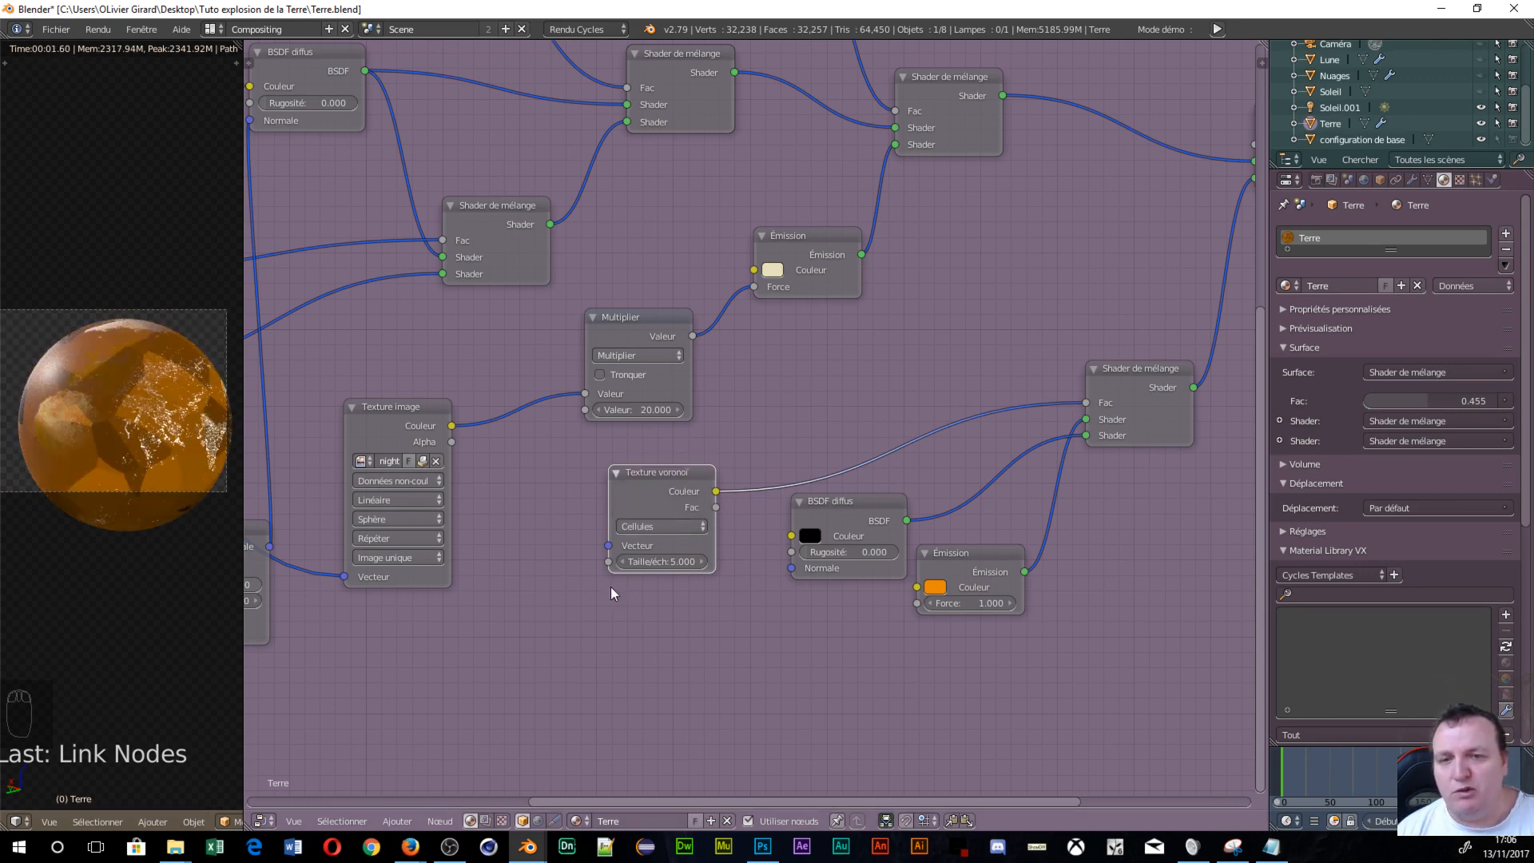
left_click(679, 528)
left_click(660, 504)
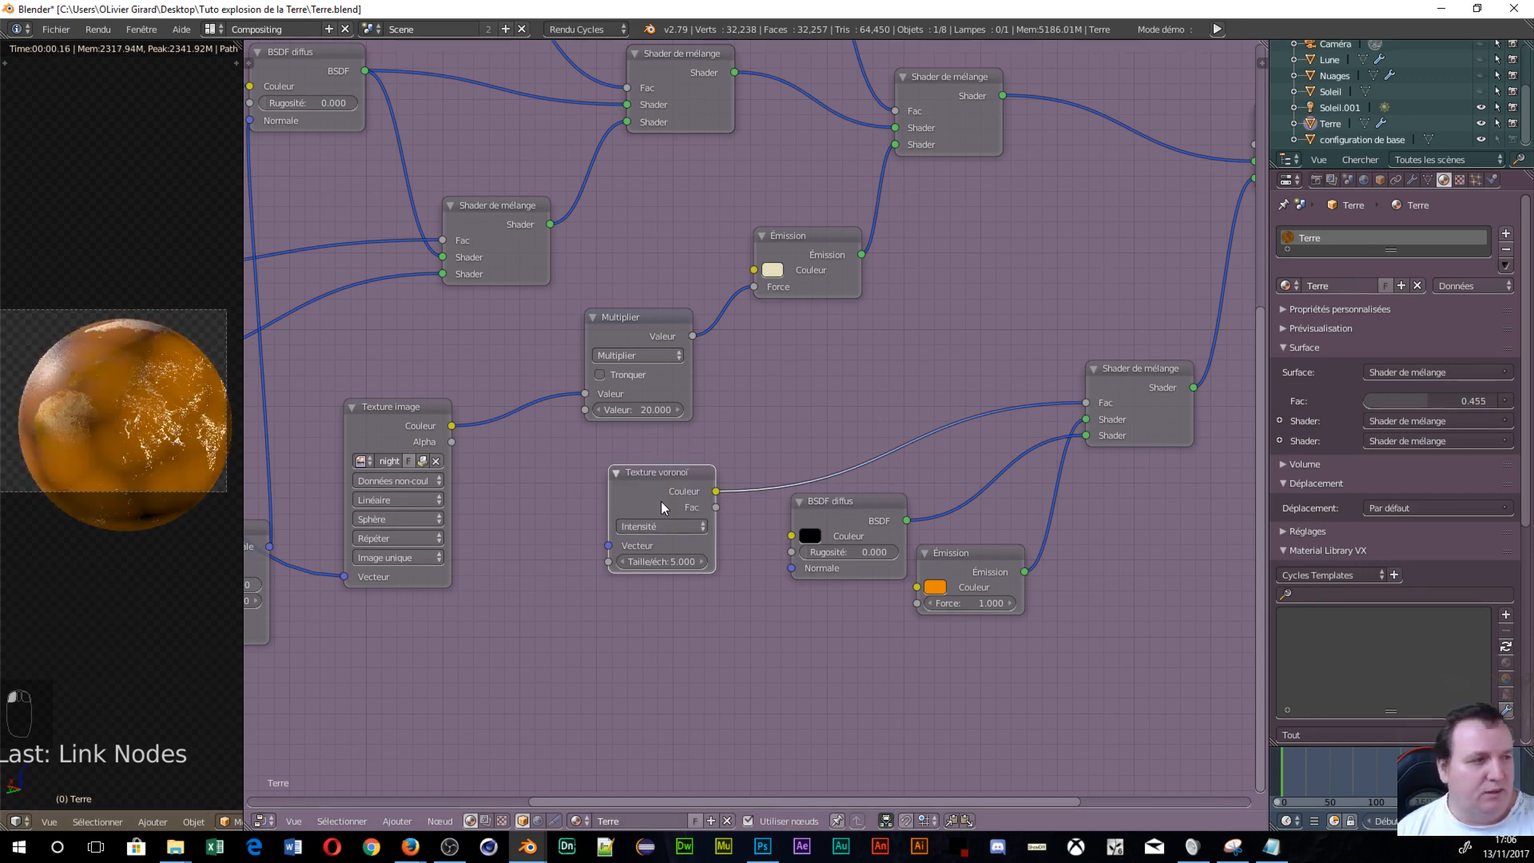
Spread out the orange Émission, black BSDF diffus and Texture voronoi nodes, and set the Voronoi texture's scale to 11.5.
middle_click_drag(692, 609, 604, 479)
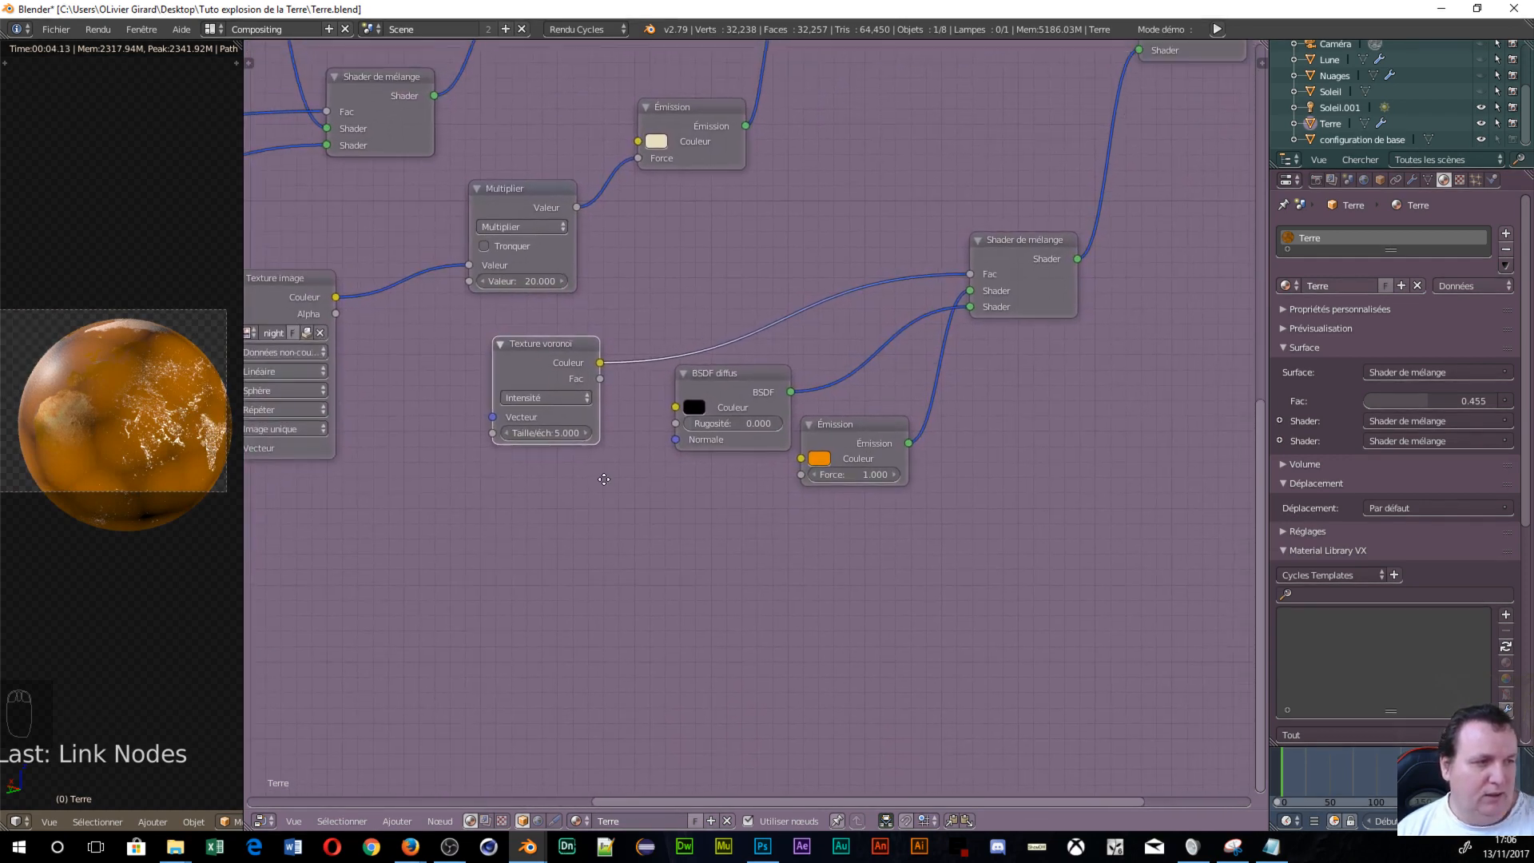
middle_click_drag(713, 481, 726, 567)
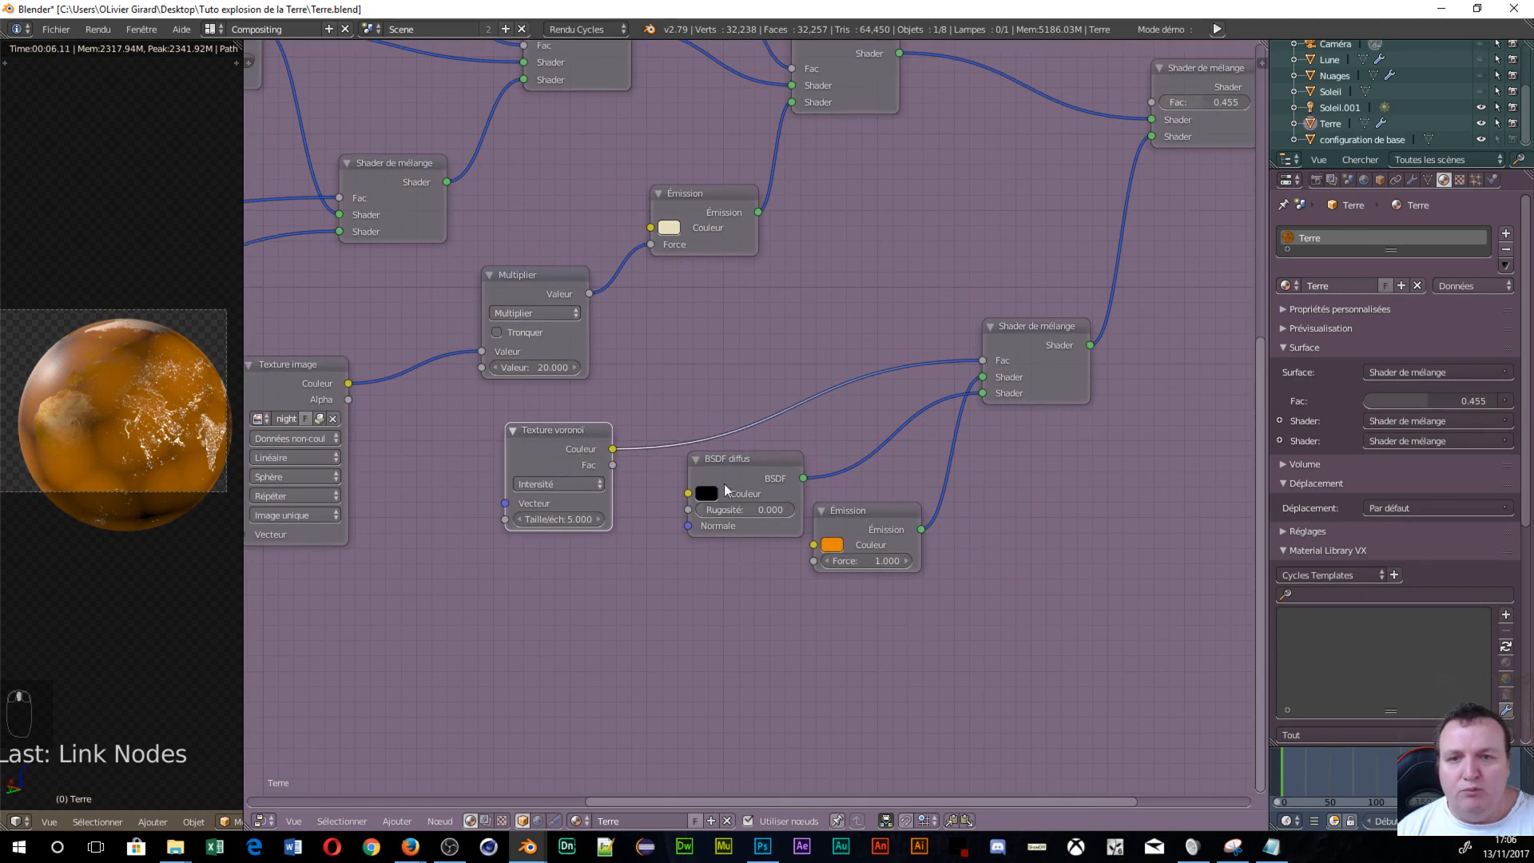
left_click_drag(851, 529, 790, 620)
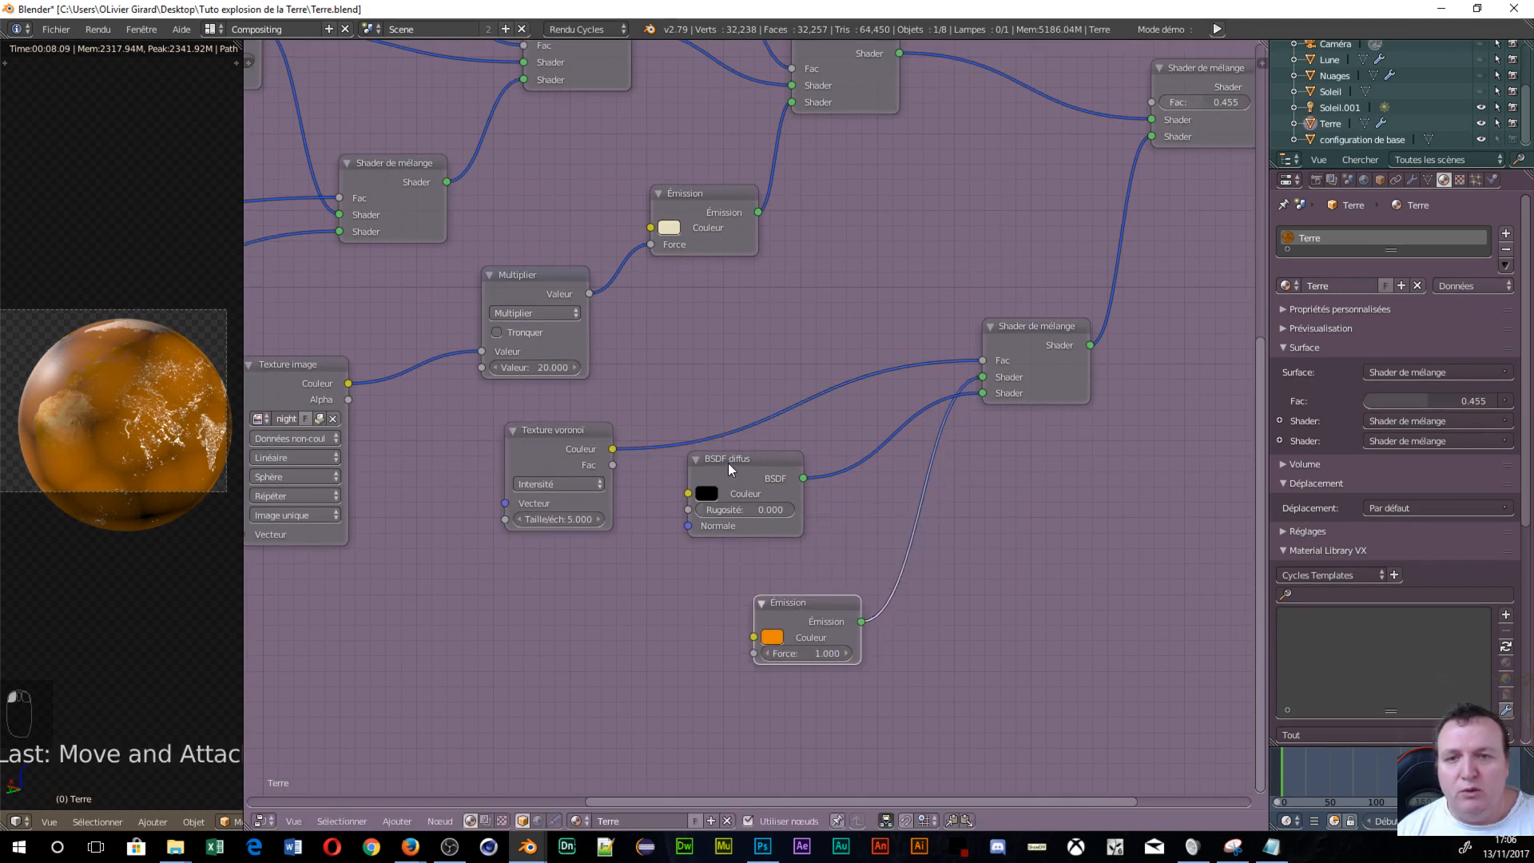
left_click_drag(727, 463, 755, 476)
left_click_drag(539, 434, 523, 447)
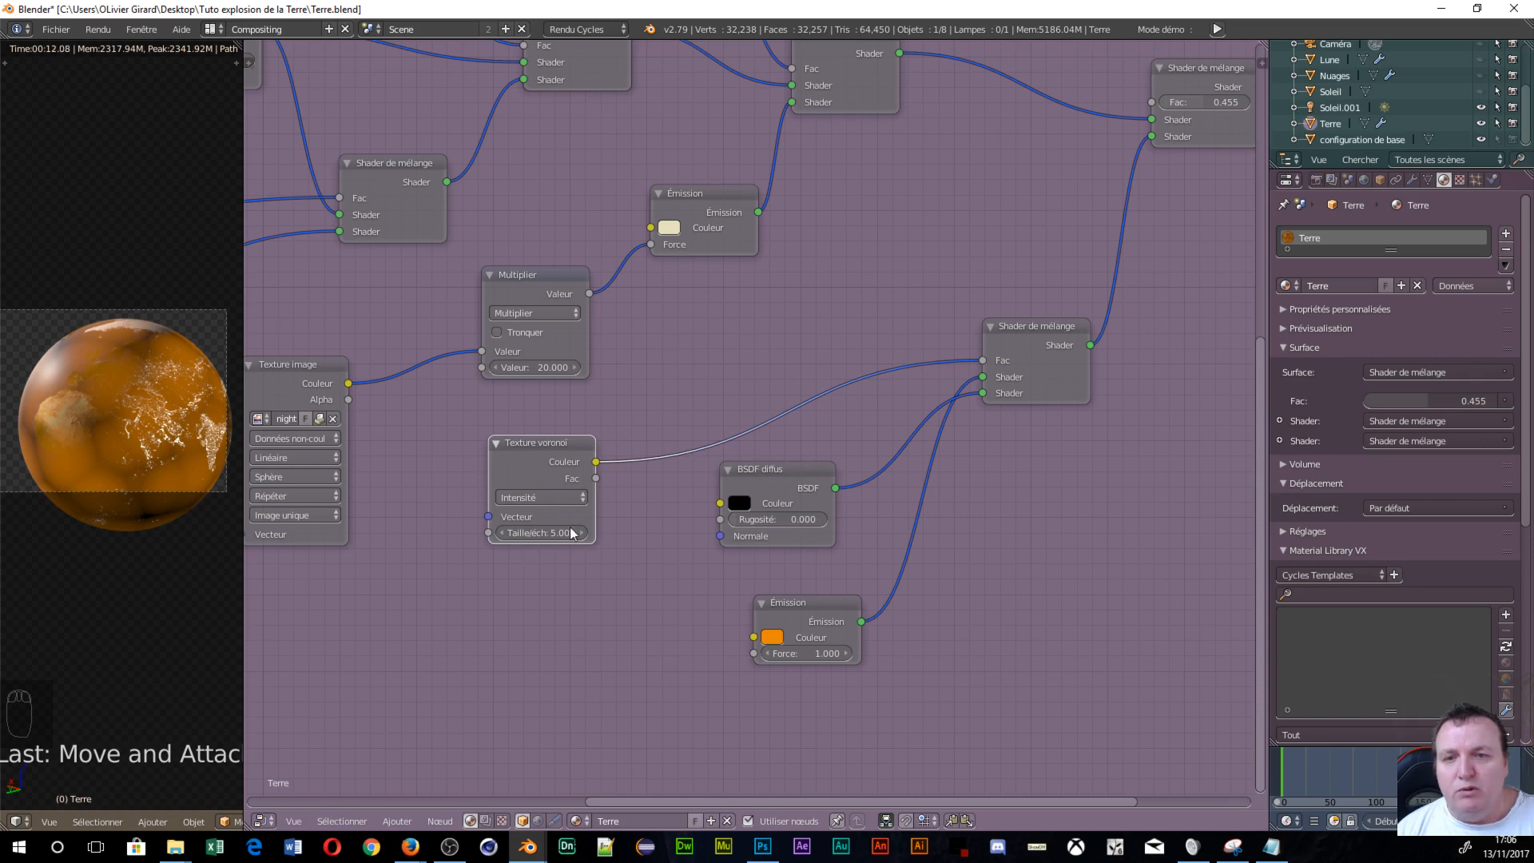
left_click_drag(573, 534, 627, 533)
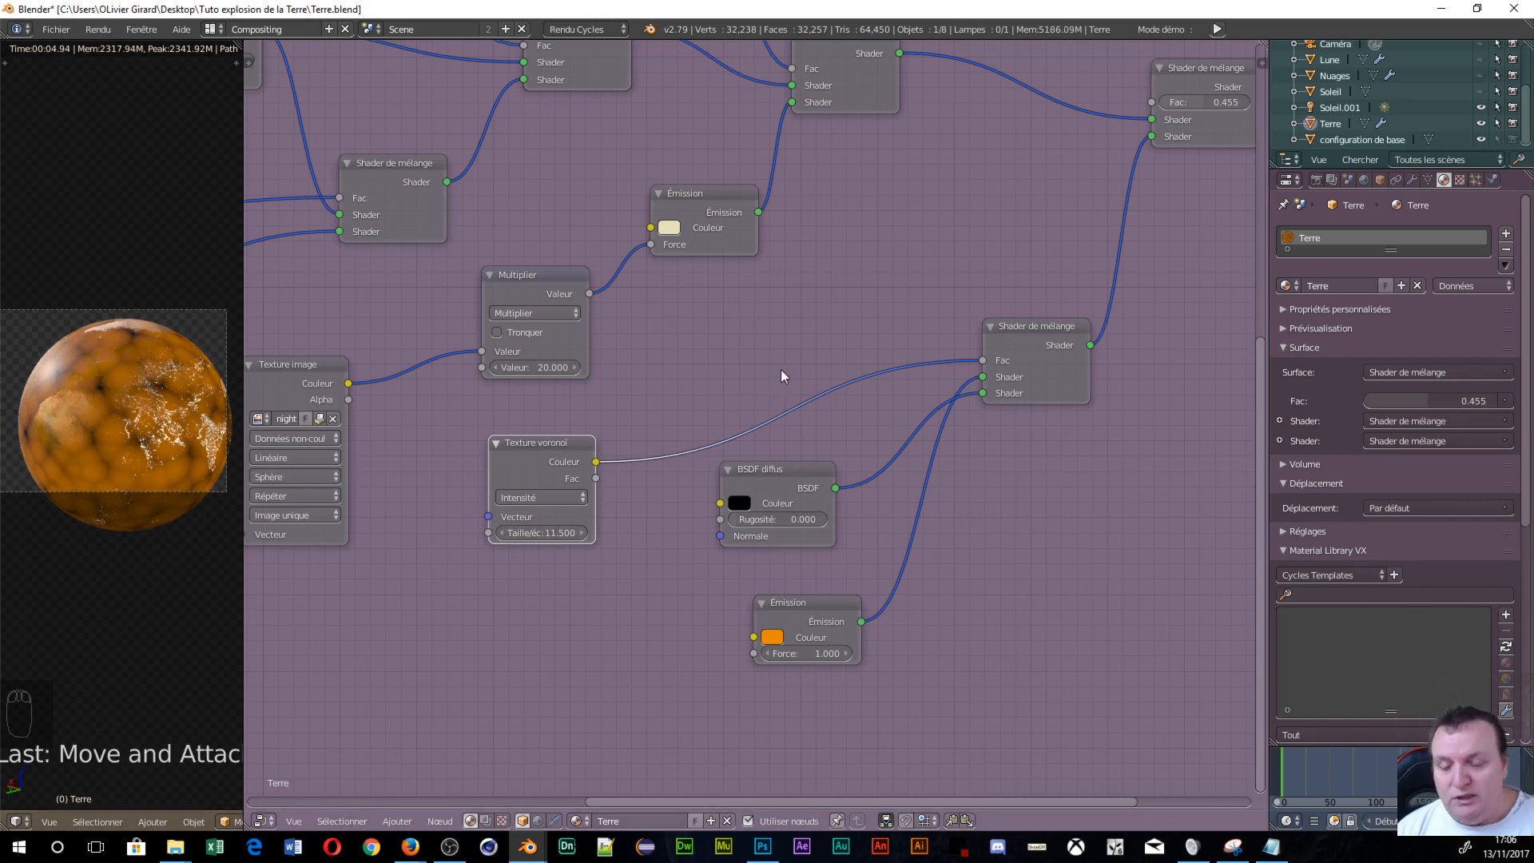
Insert a Math node between the Texture voronoi and the lower Shader de mélange's Fac, with its operation set to Multiplier.
key("shift+a")
mouse_move(755, 409)
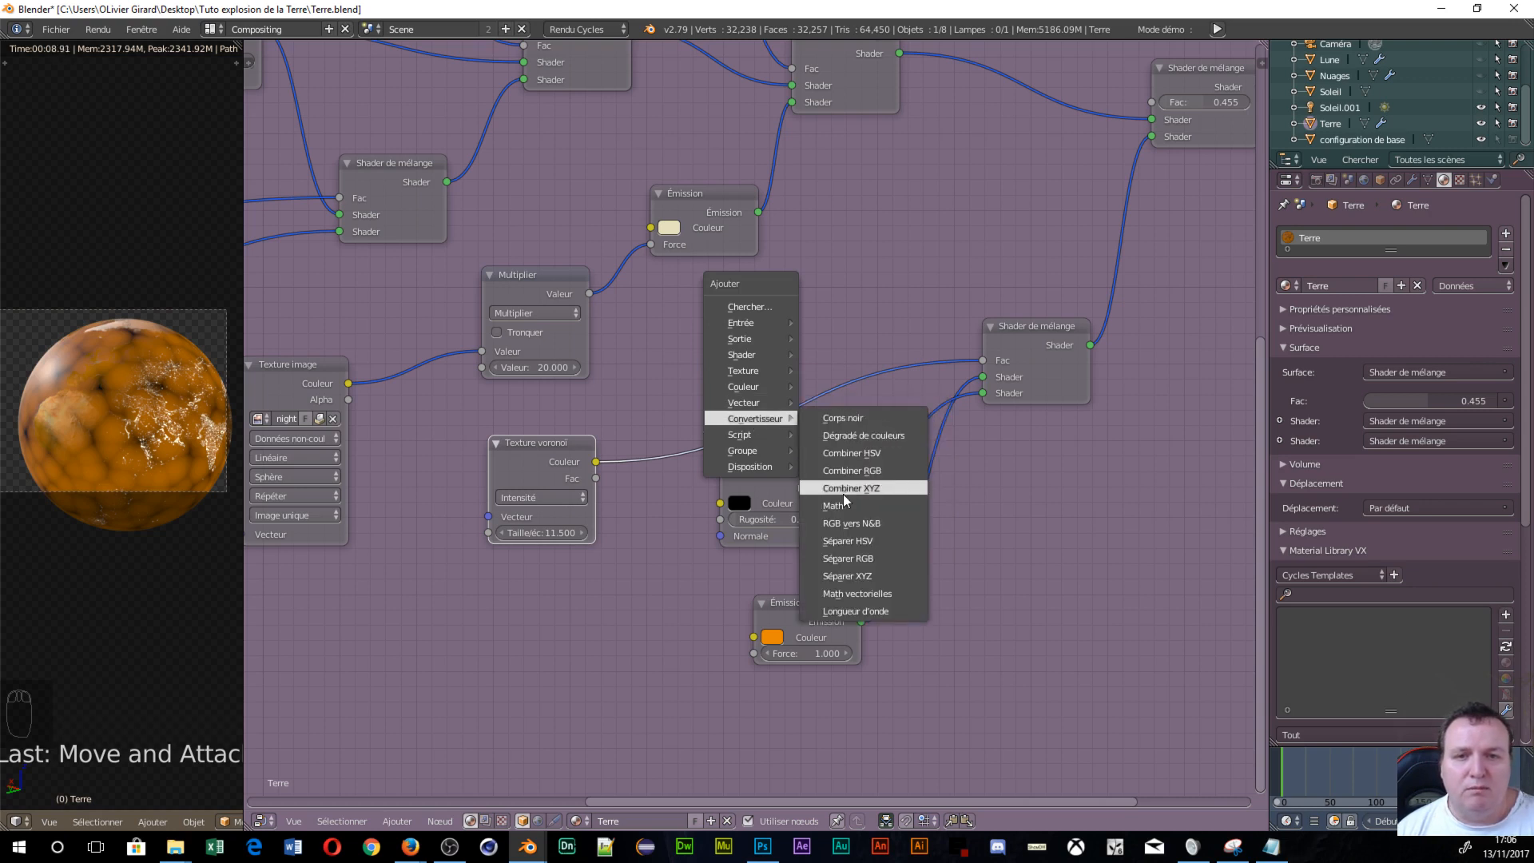
left_click(842, 501)
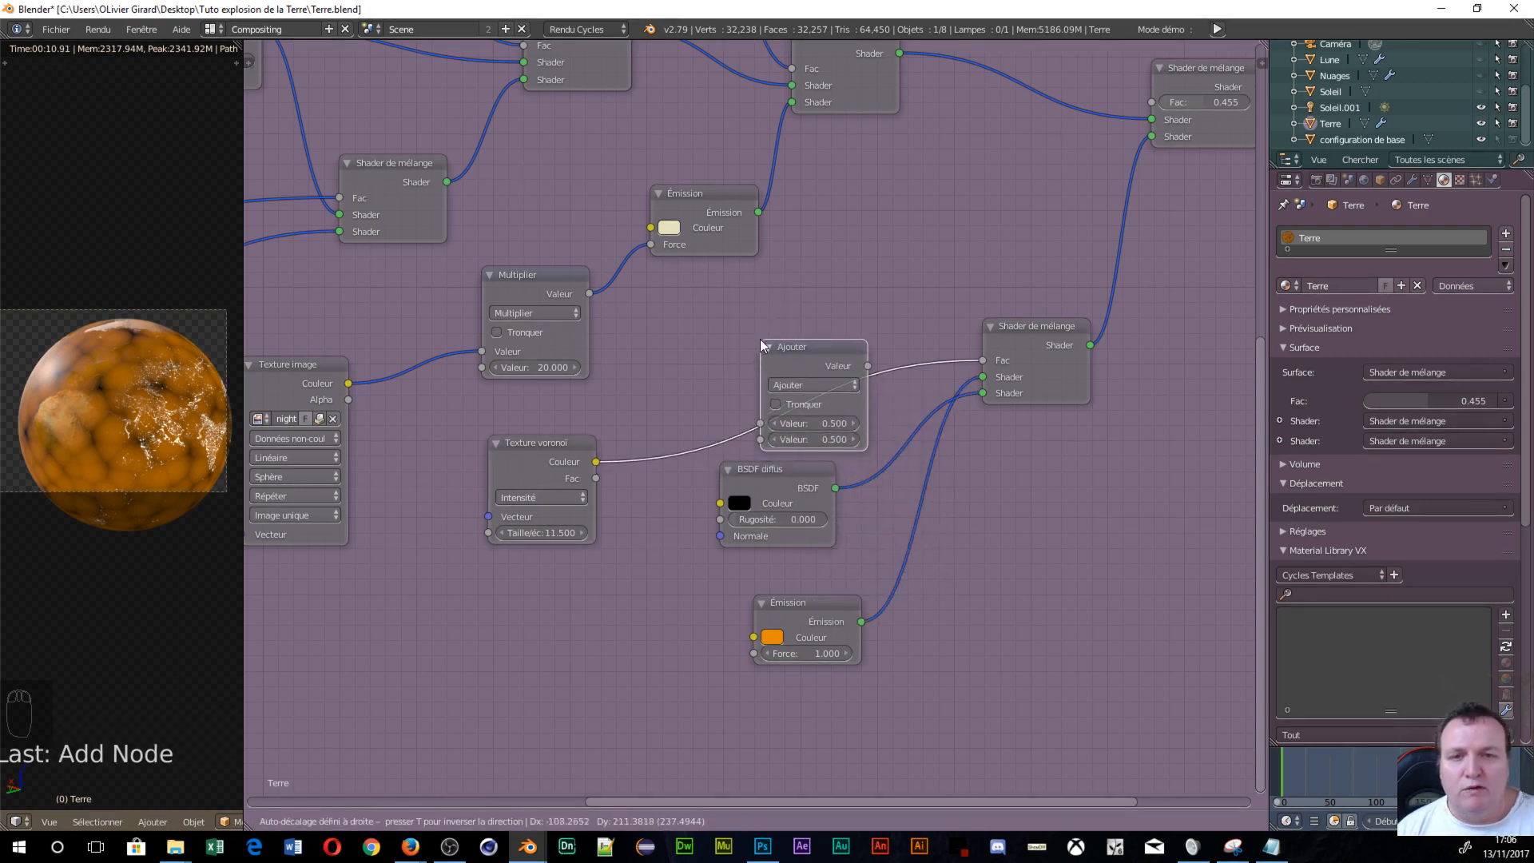
left_click(761, 346)
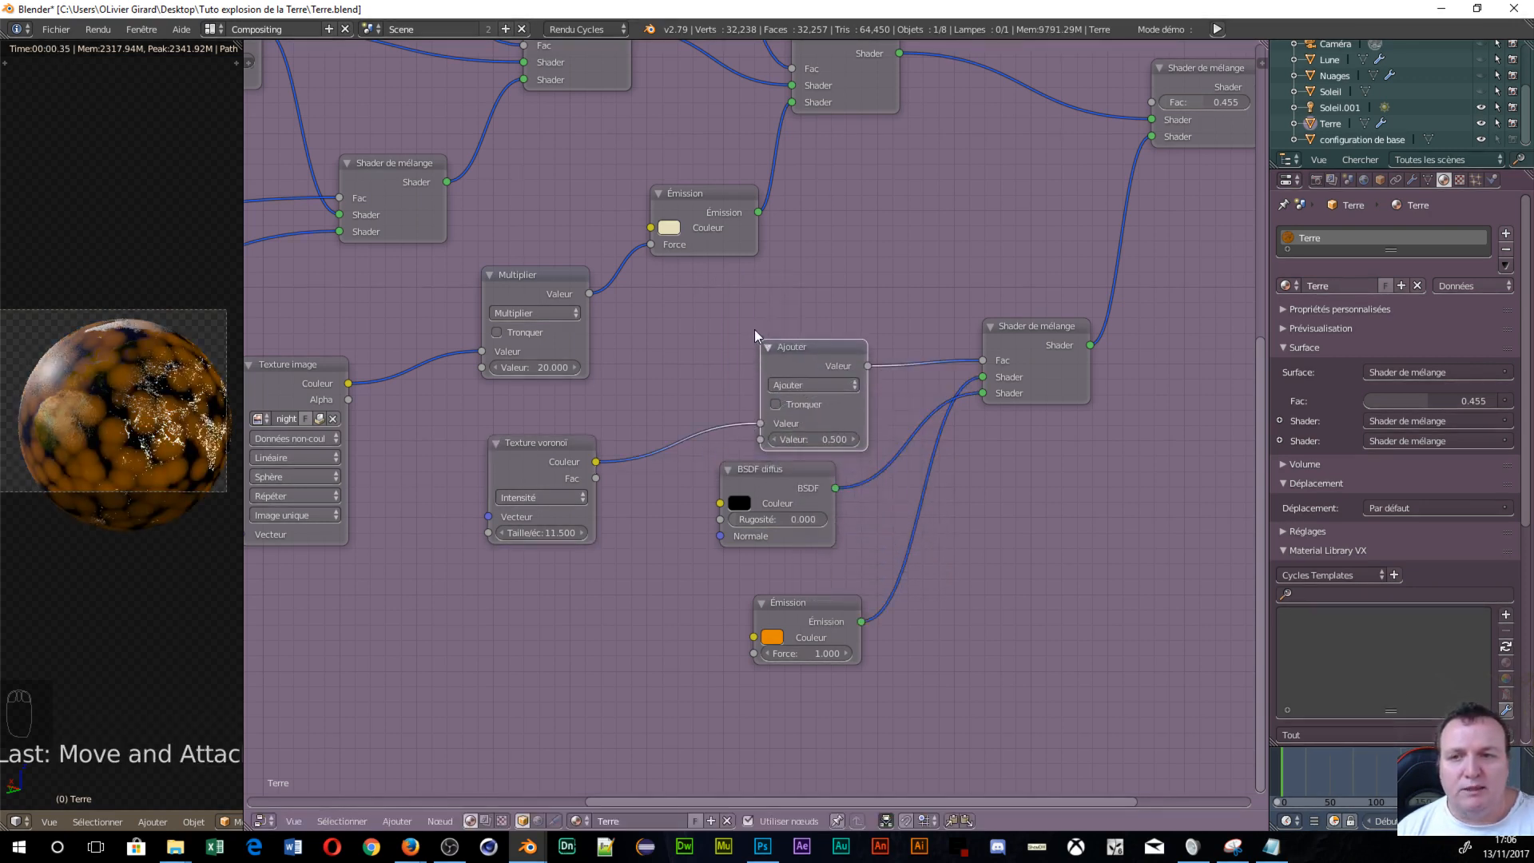
left_click(811, 385)
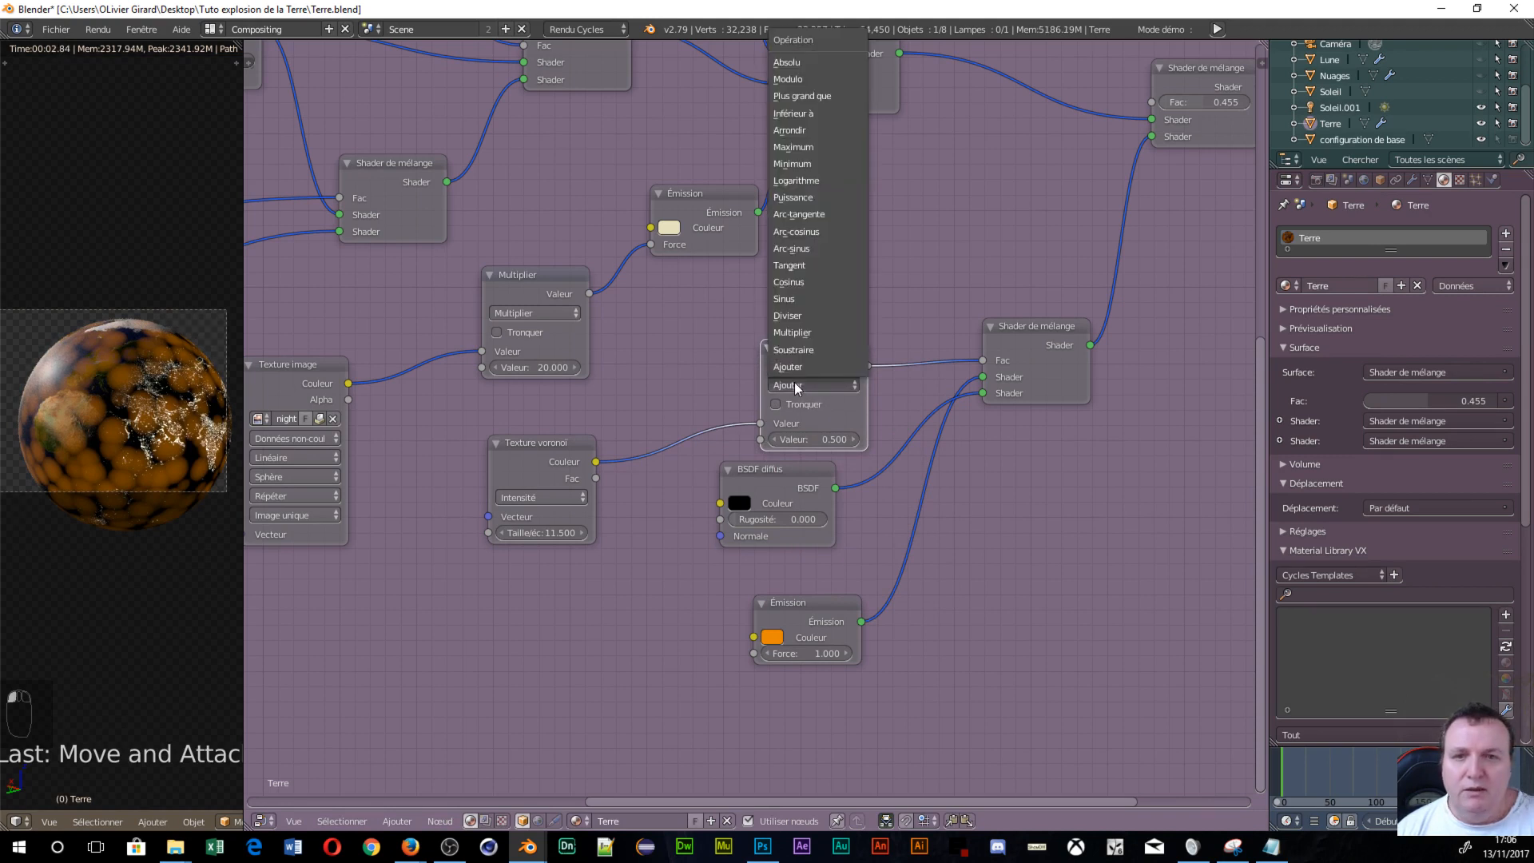
left_click(798, 334)
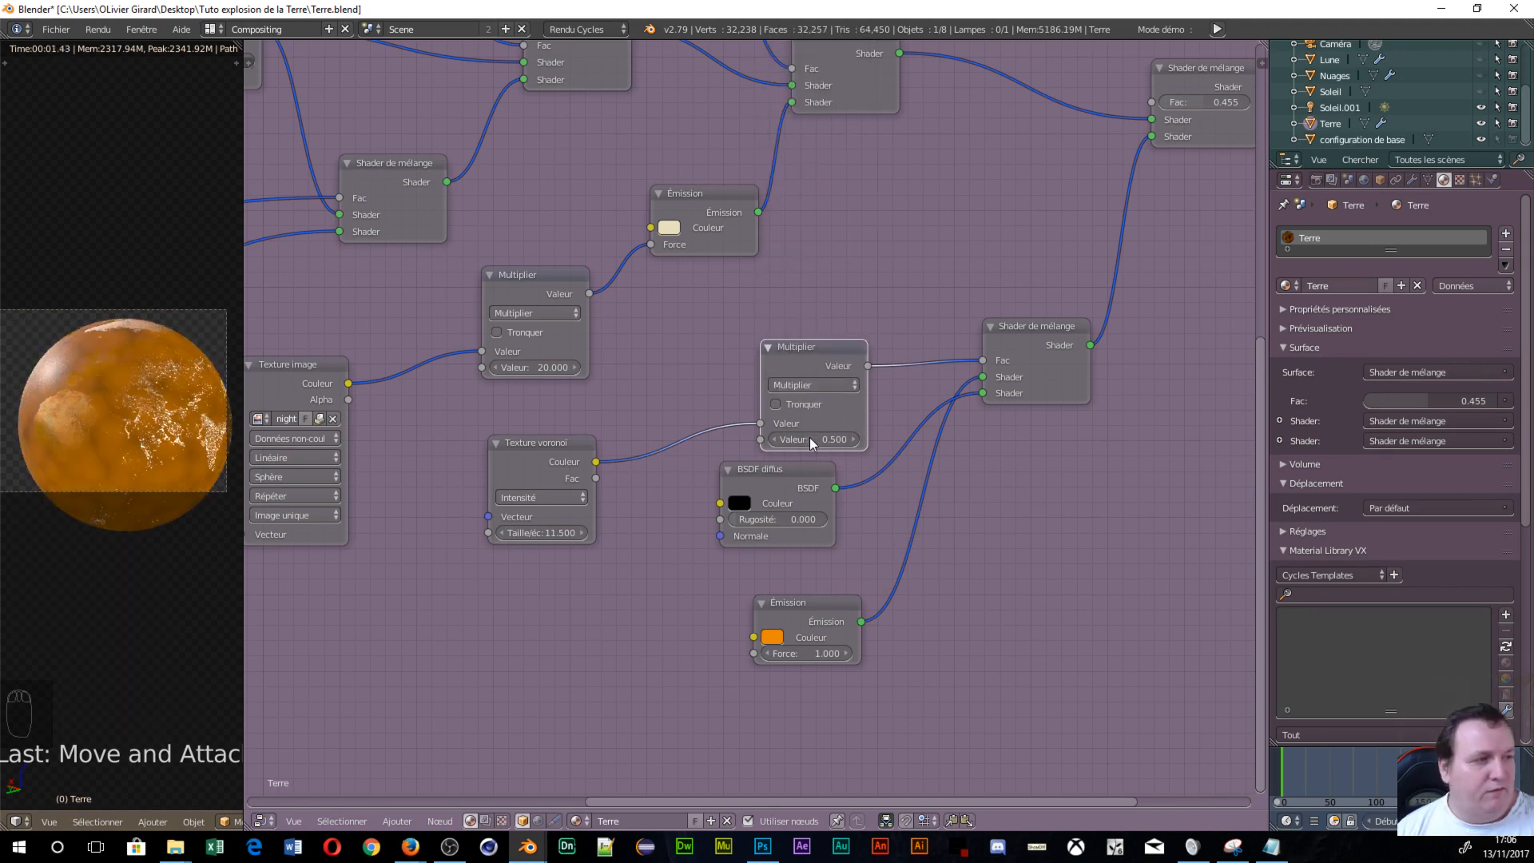
Set the multiplication value of the Voronoi texture's Multiplier node to 13.2.
mouse_move(809, 439)
left_mouse_down()
mouse_move(858, 439)
mouse_move(794, 439)
left_mouse_up()
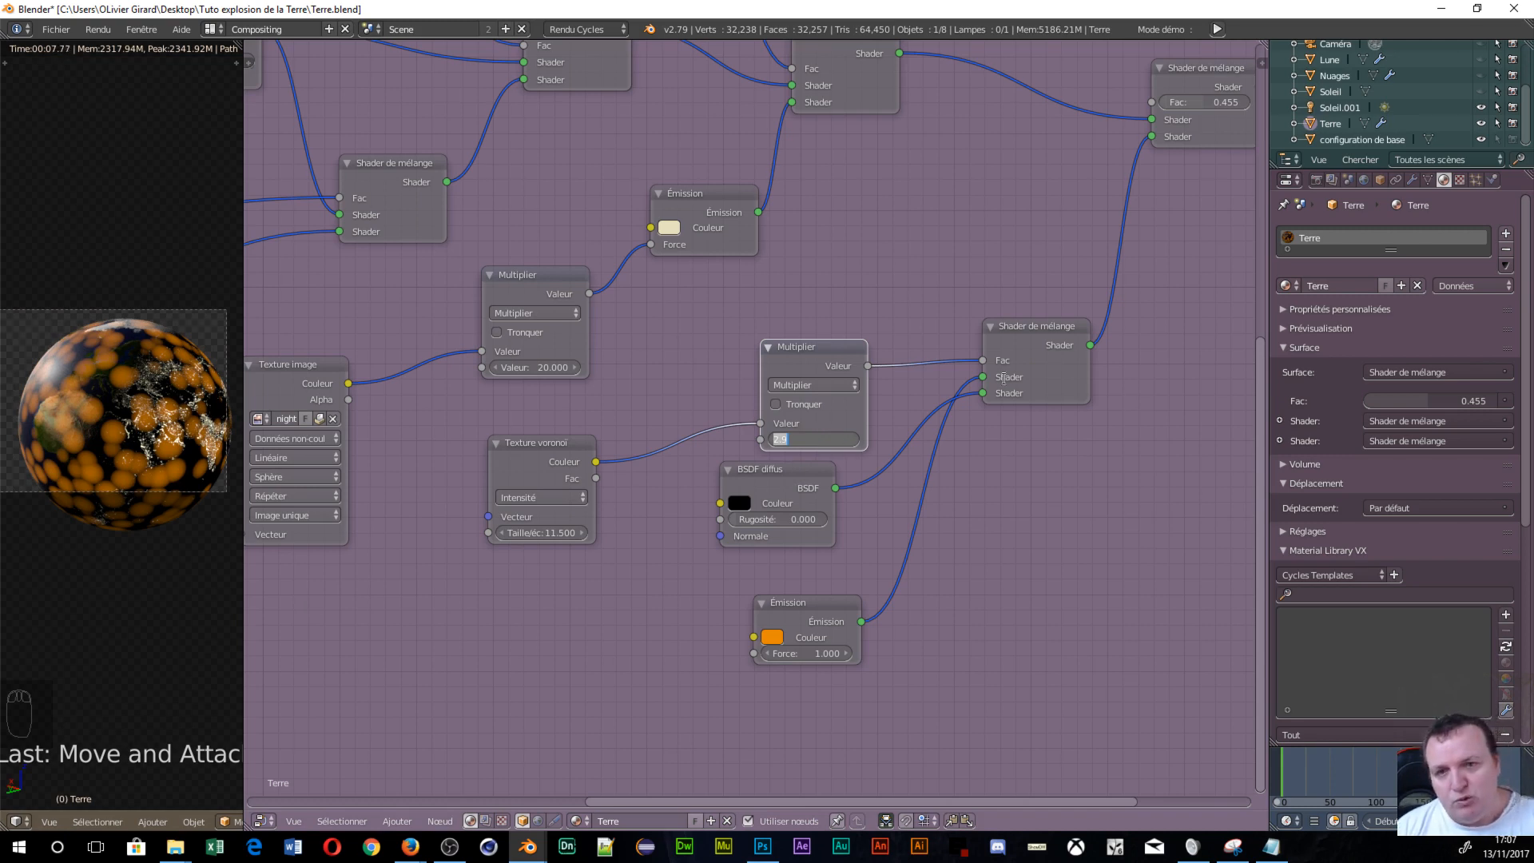
type("13.2")
key("Return")
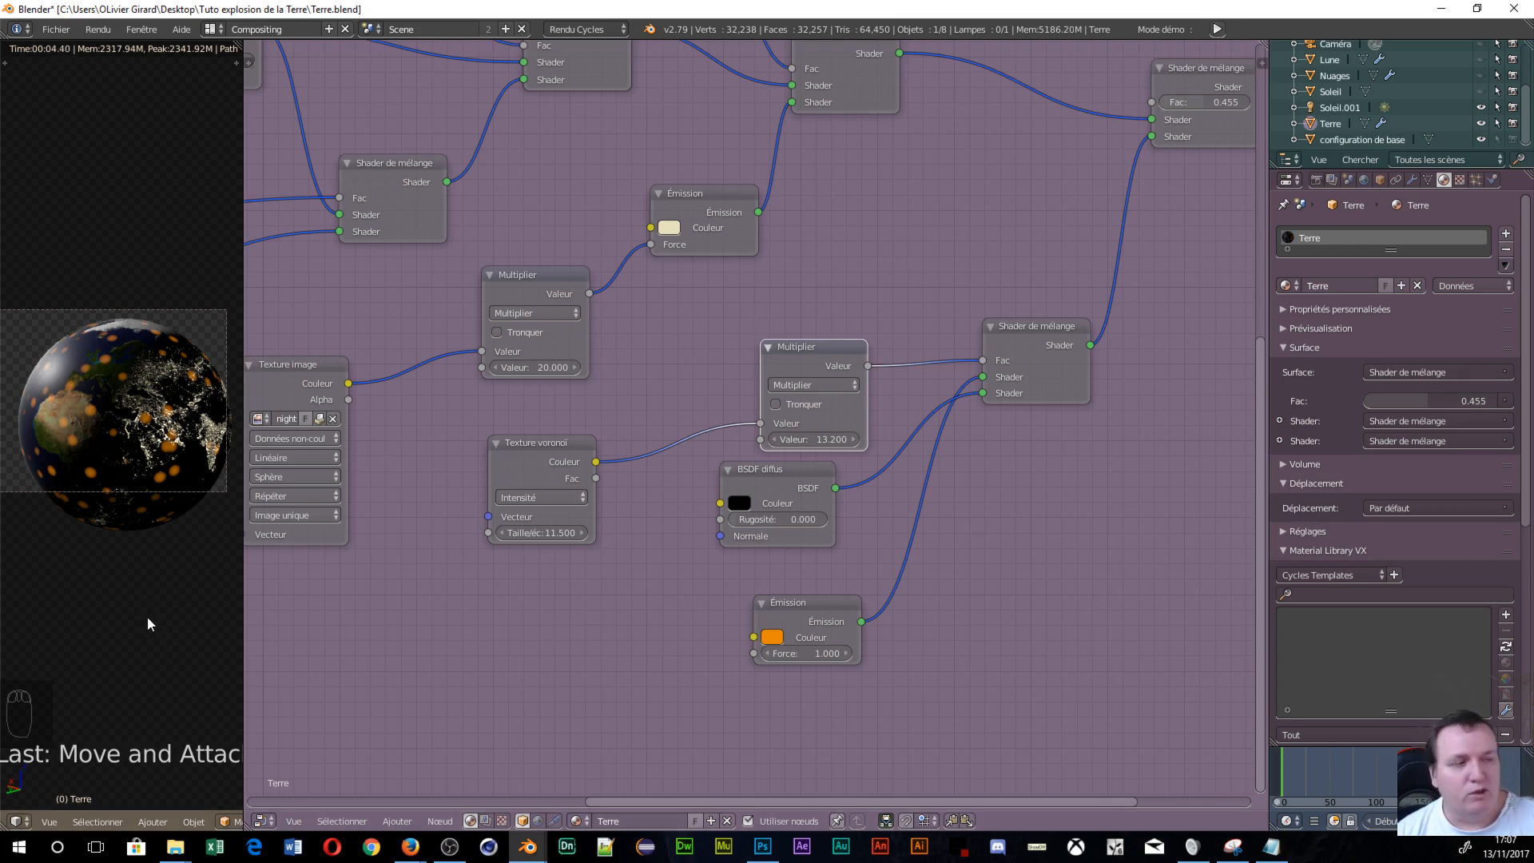
Move the orange Émission node lower and the Texture voronoi node further left to make room between the nodes.
middle_click_drag(554, 681, 560, 551)
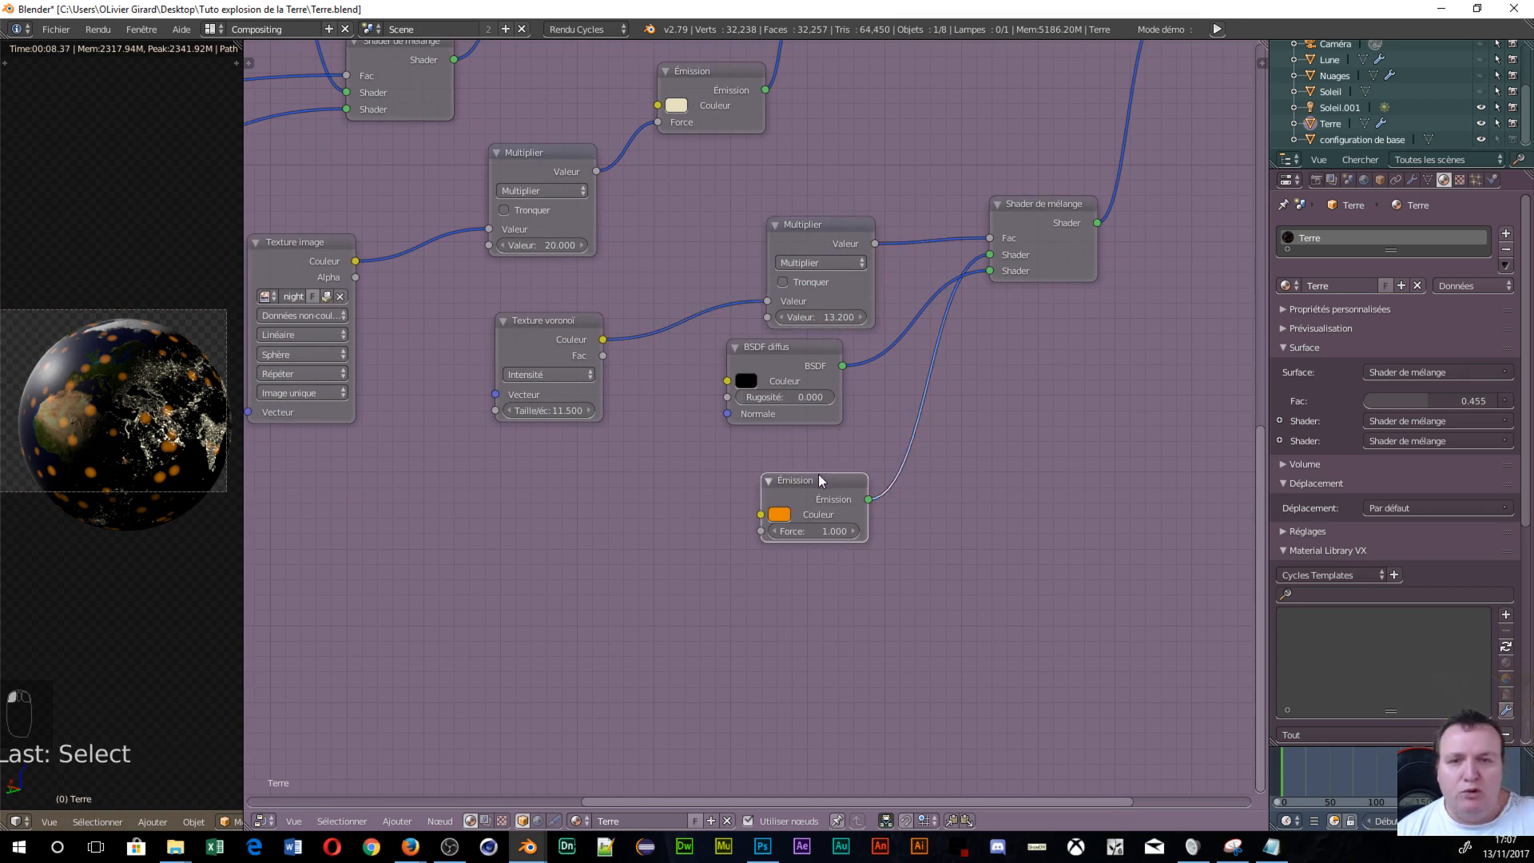
left_click_drag(818, 473, 733, 633)
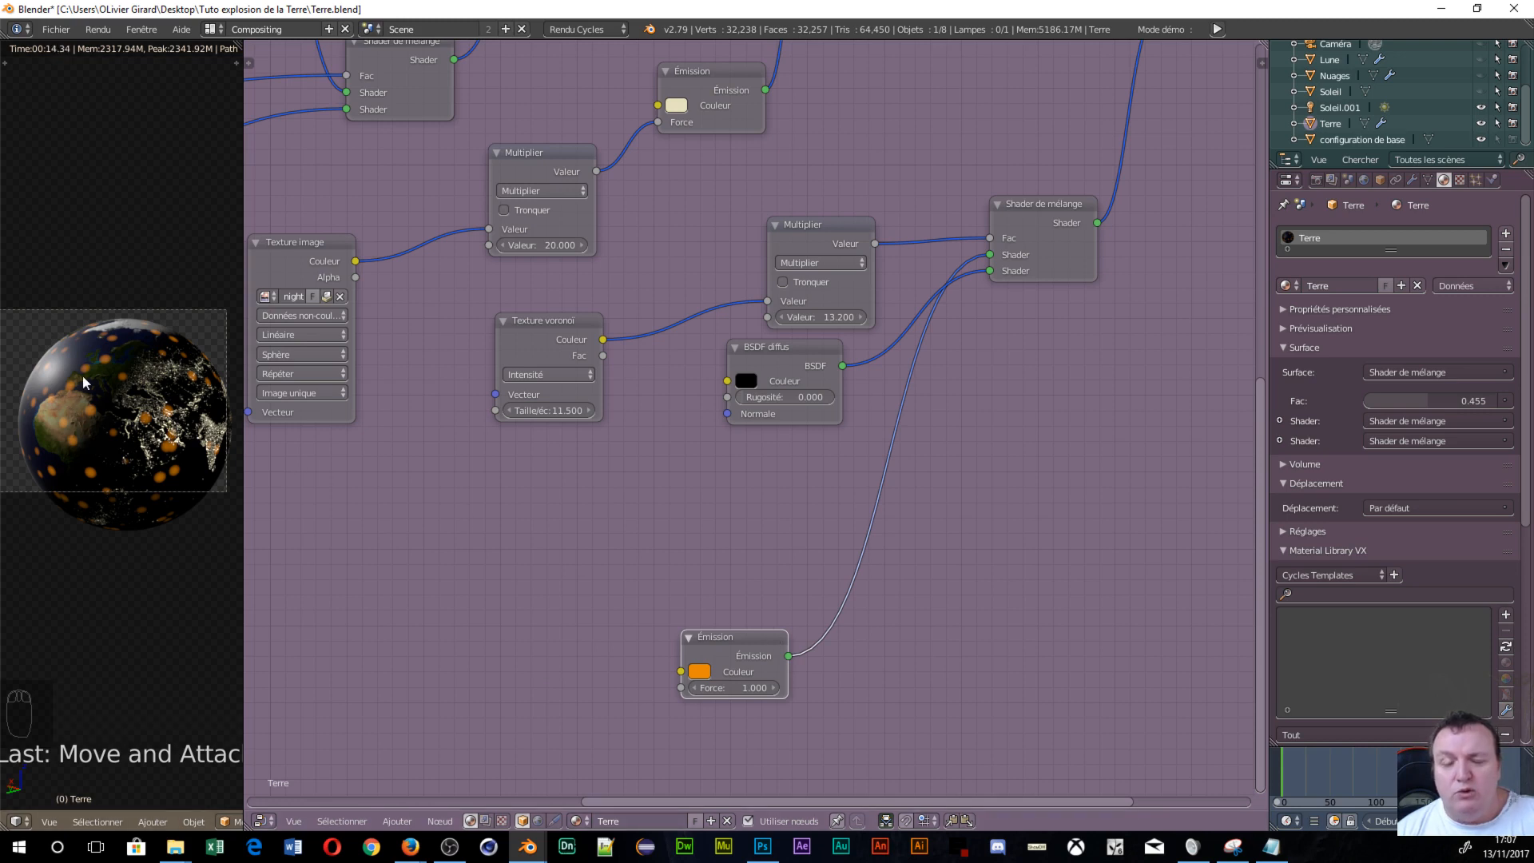
left_click_drag(518, 343, 434, 344)
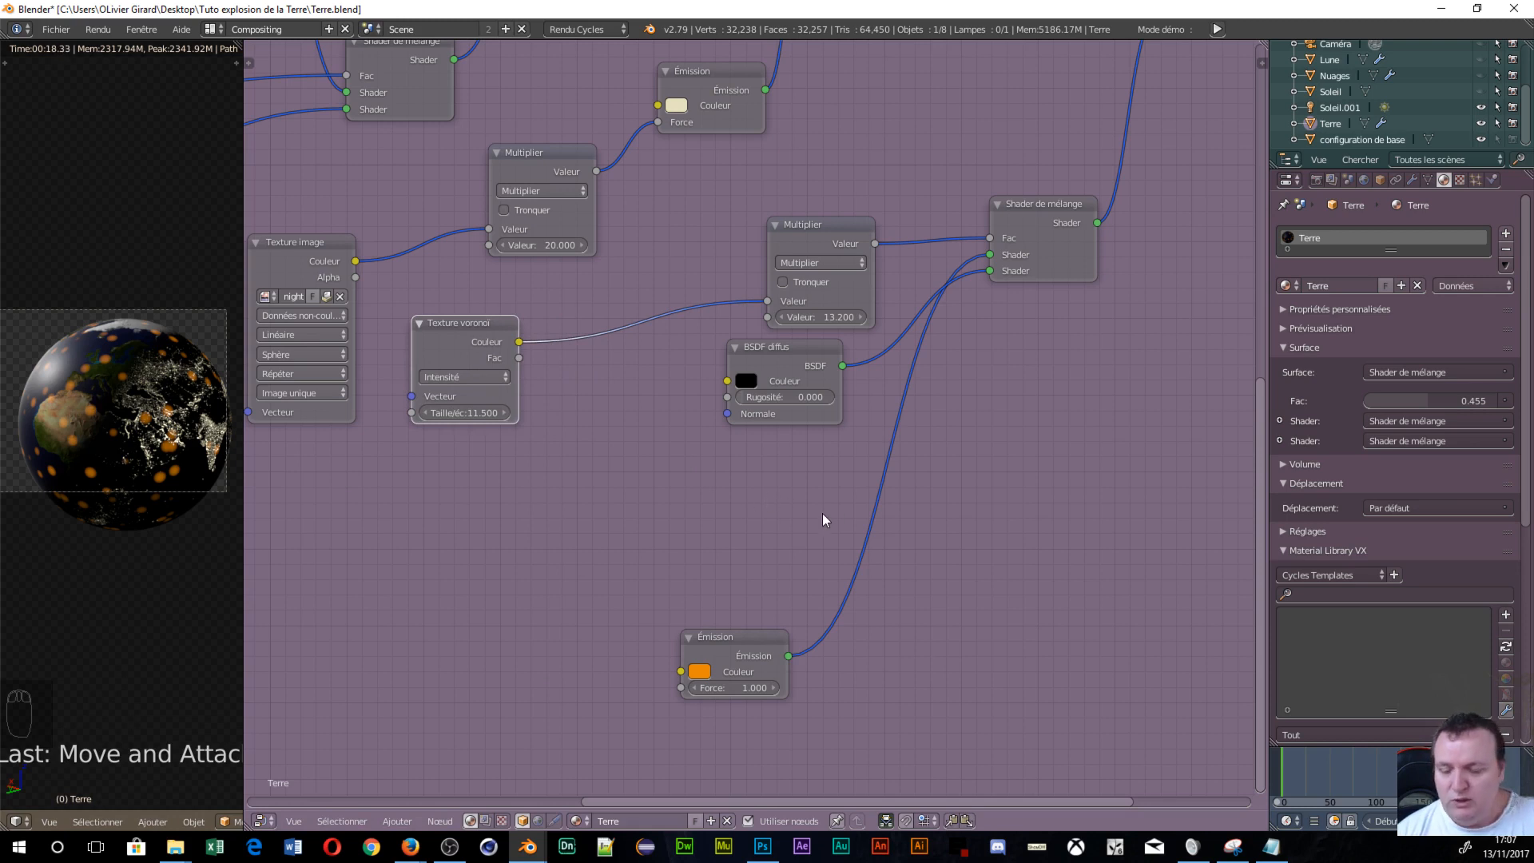
Insert a Shader de mélange after the orange Émission node and link the Texture voronoi's Couleur output to its Fac.
key("shift+a")
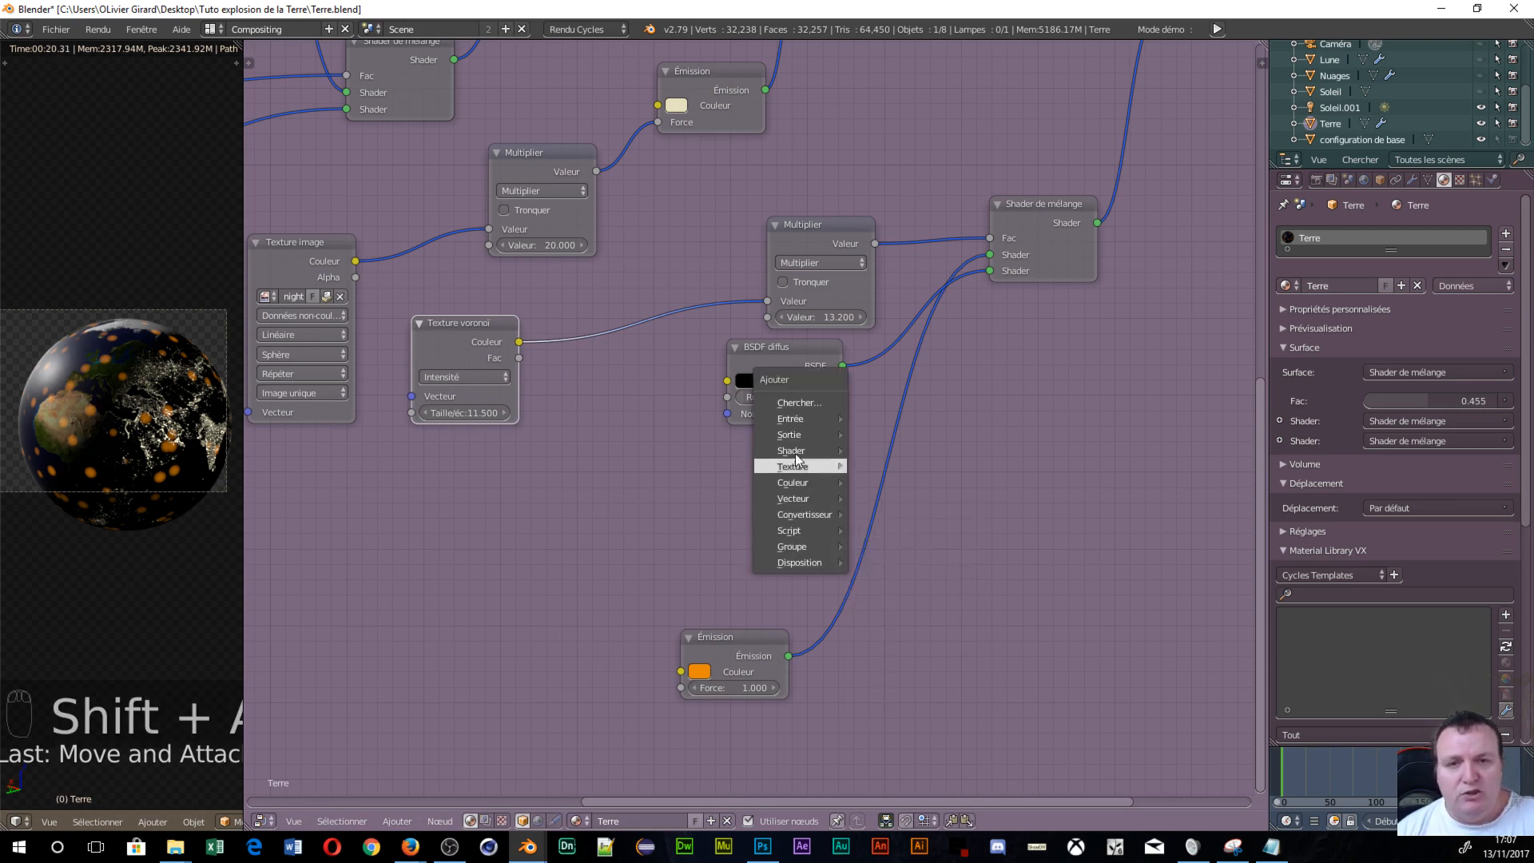
mouse_move(805, 457)
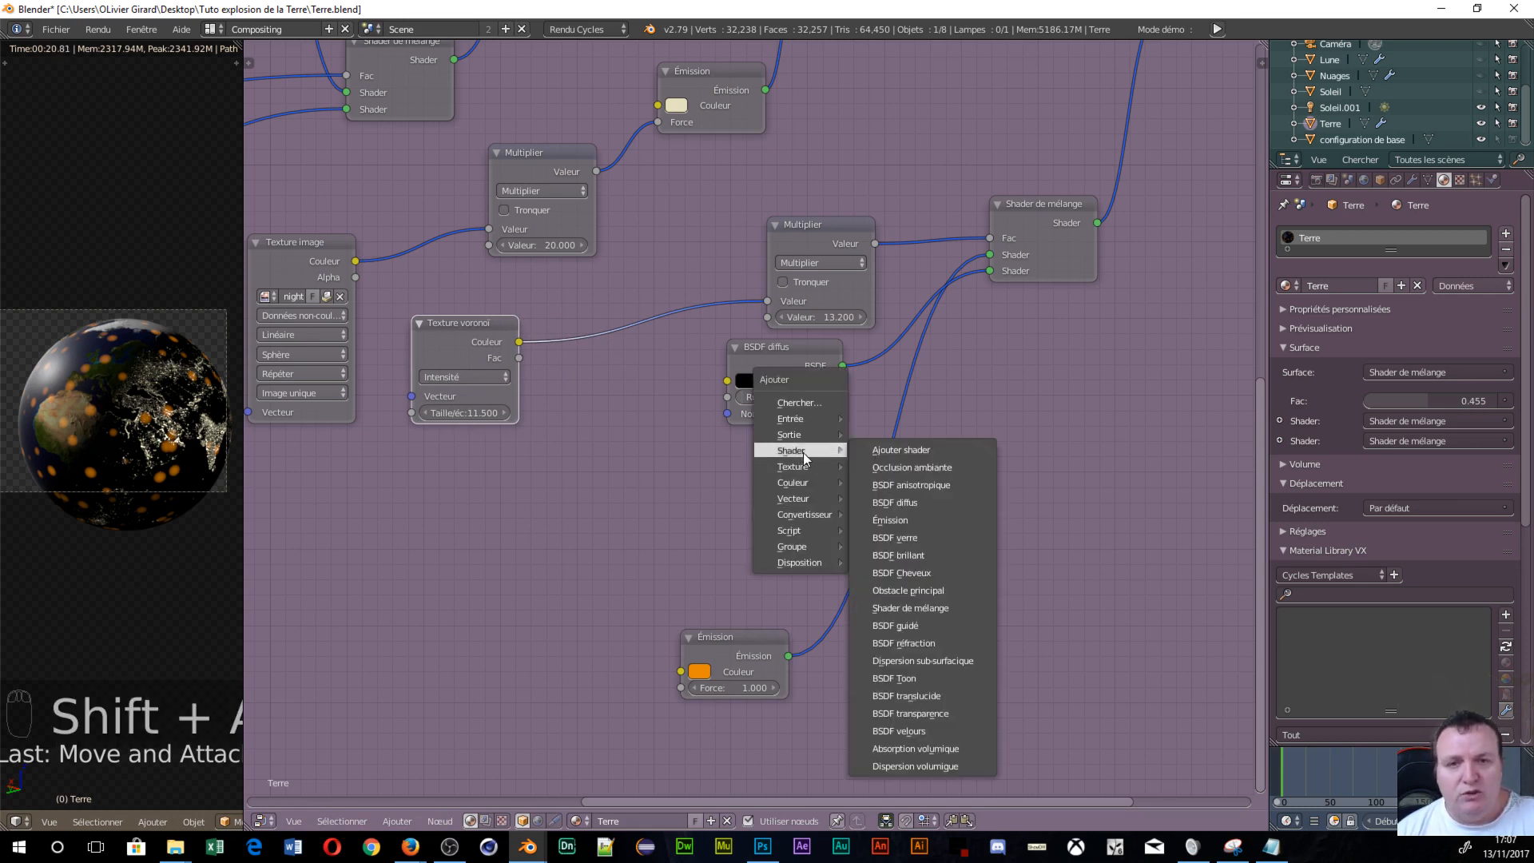
left_click(911, 608)
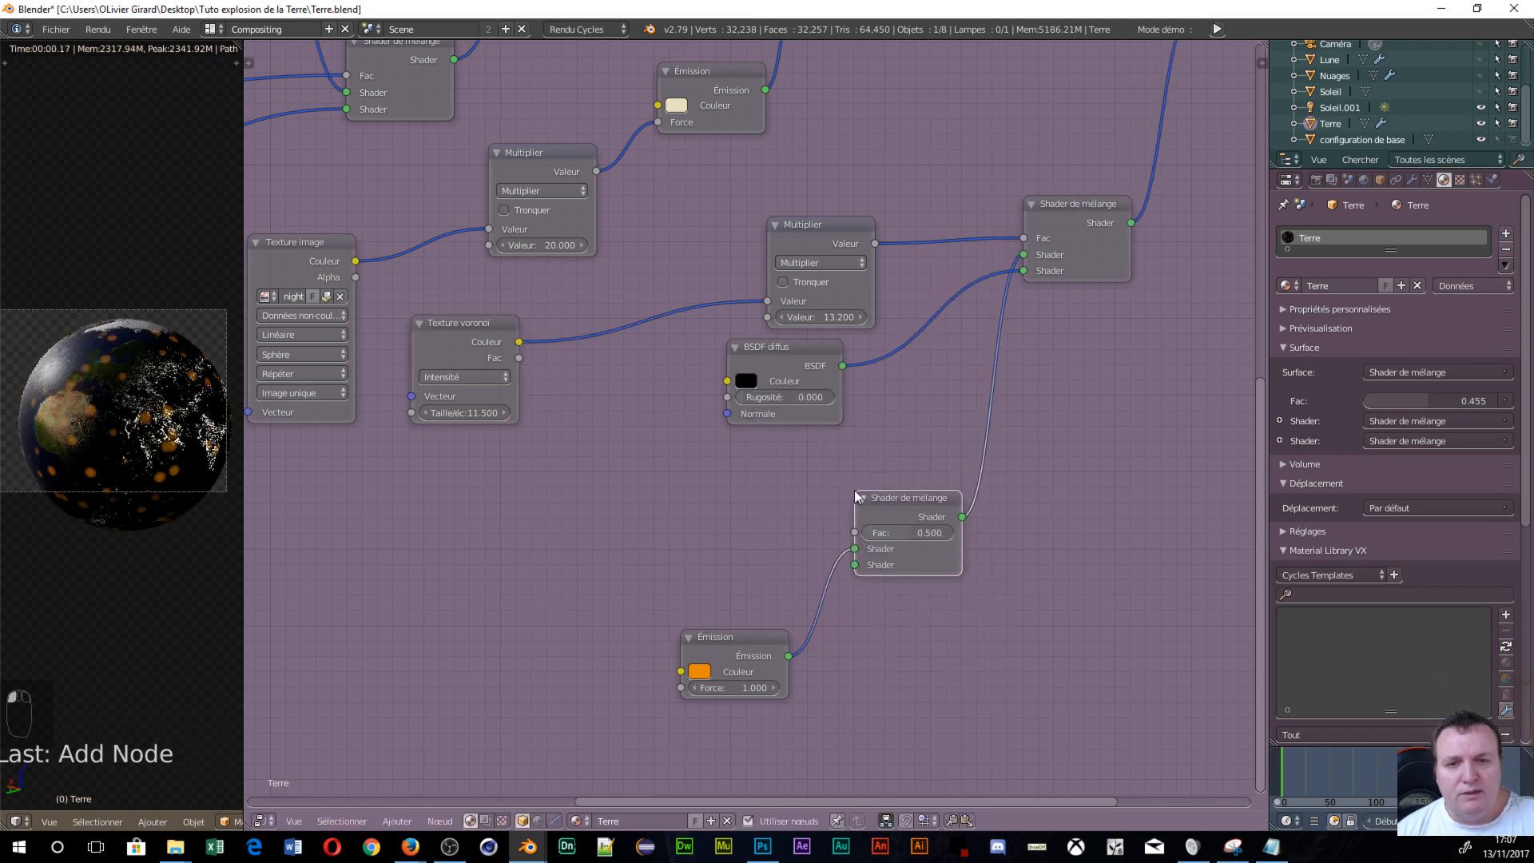
left_click(857, 514)
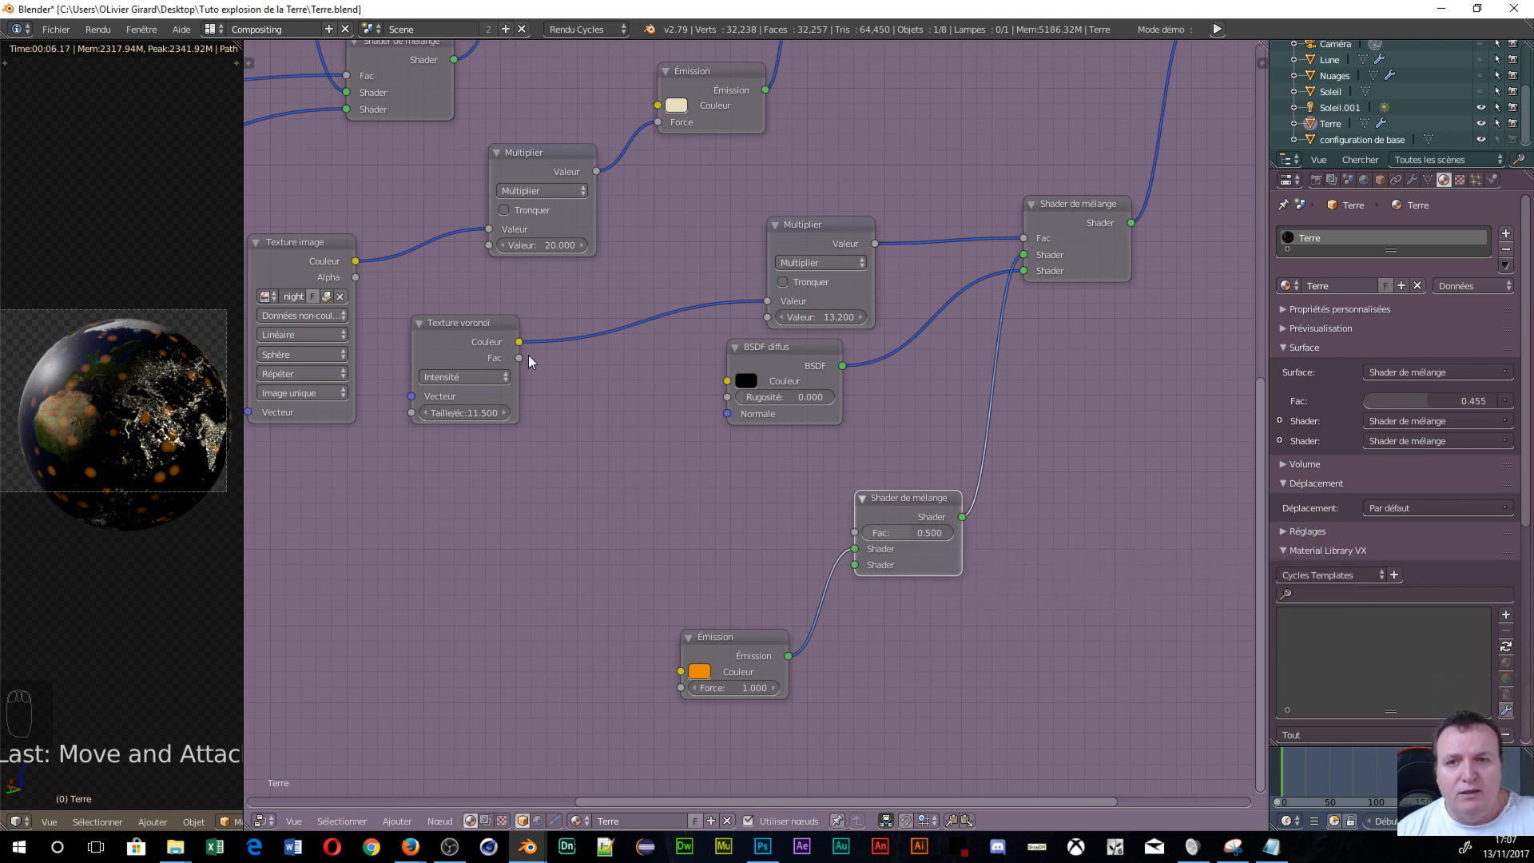
left_click_drag(519, 343, 853, 540)
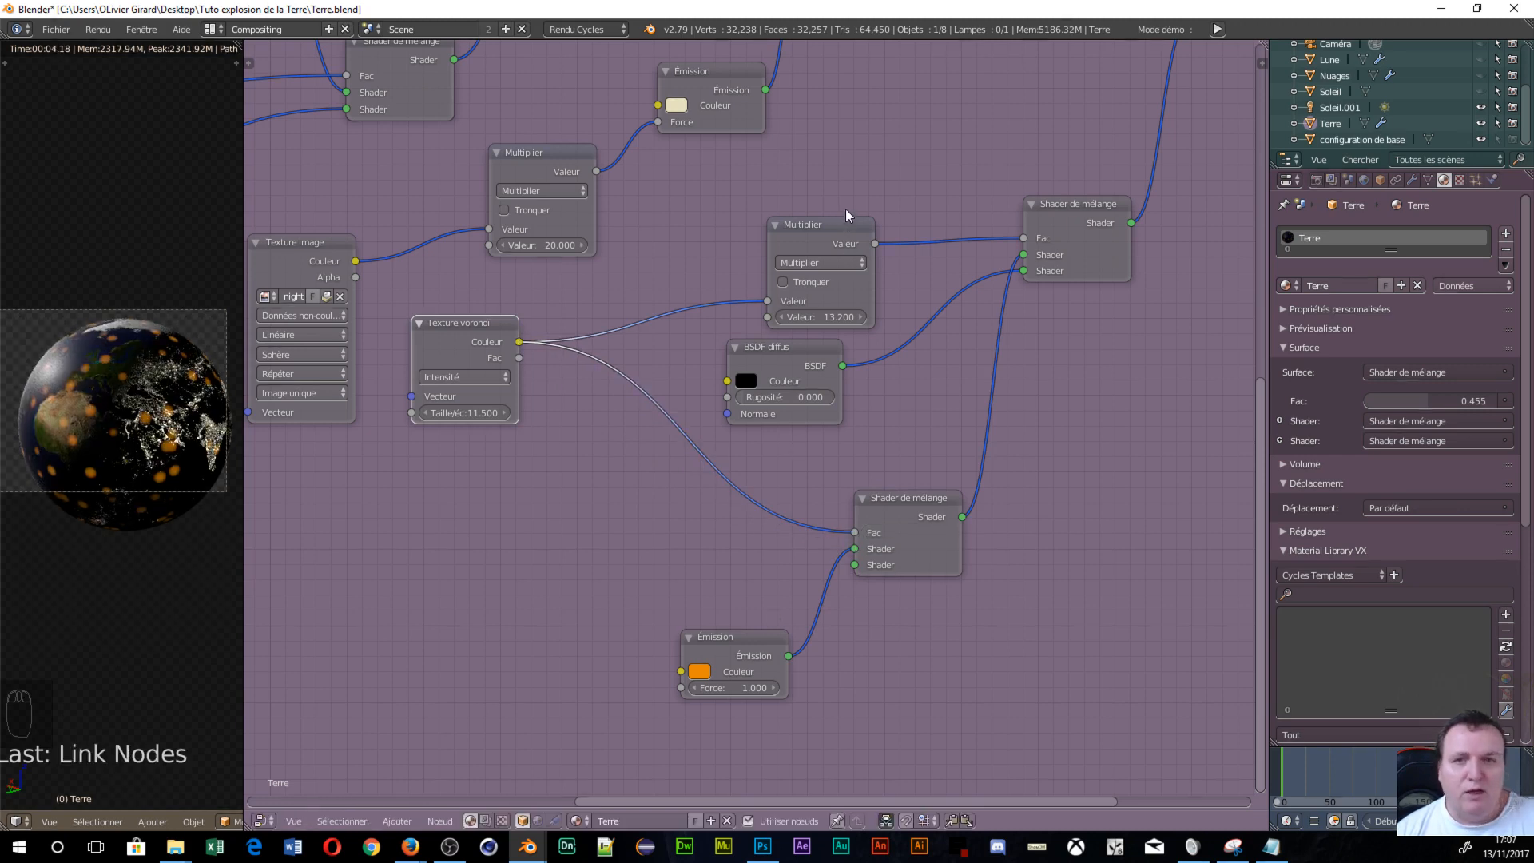
Insert a Math node set to Ajouter with value 0.1 between the Texture voronoi and the new Shader de mélange's Fac.
key("shift+a")
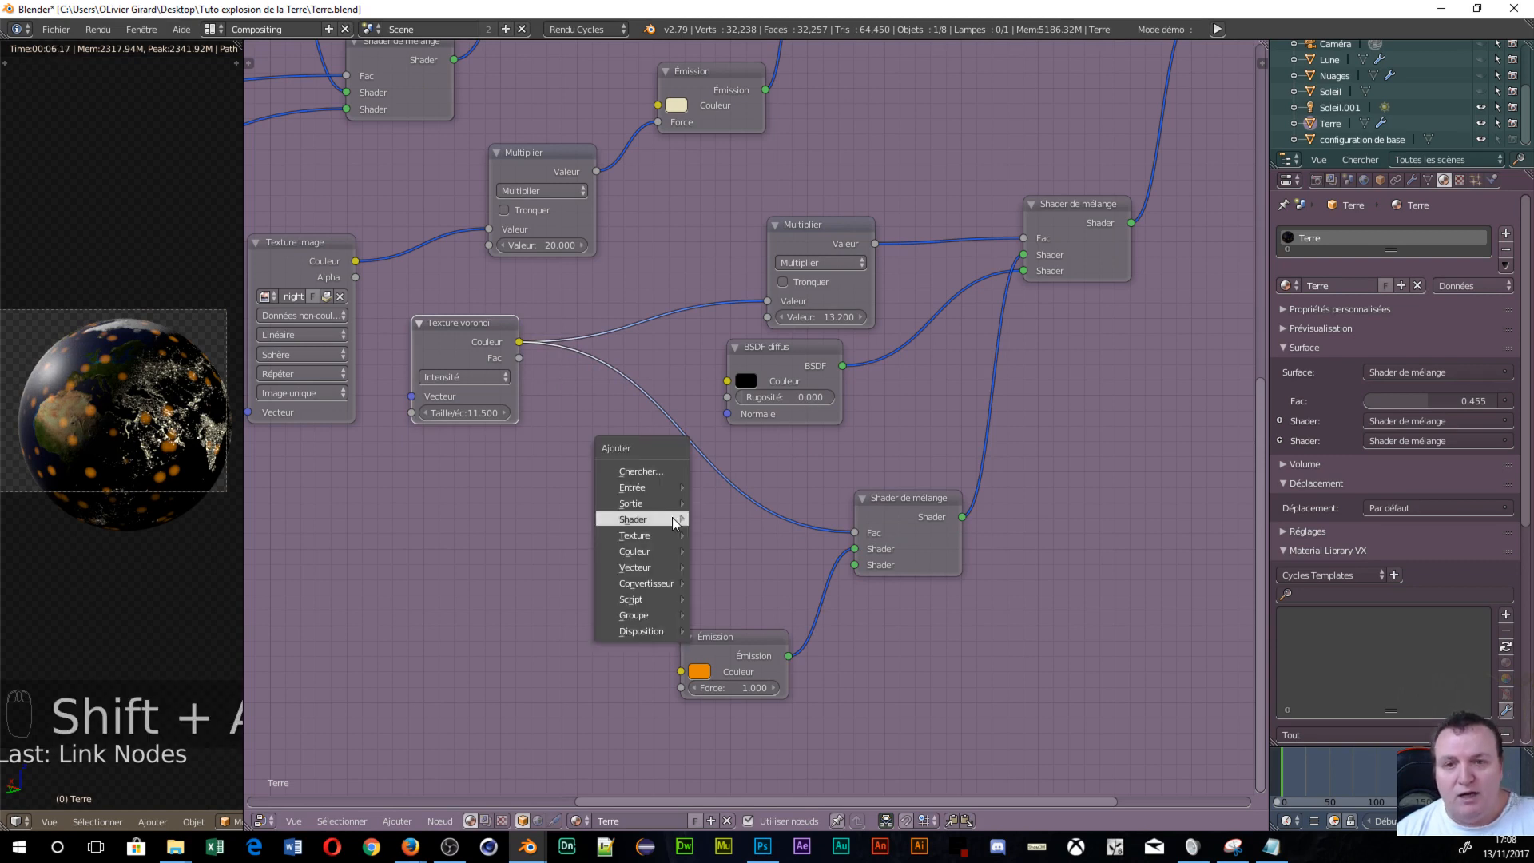
mouse_move(673, 518)
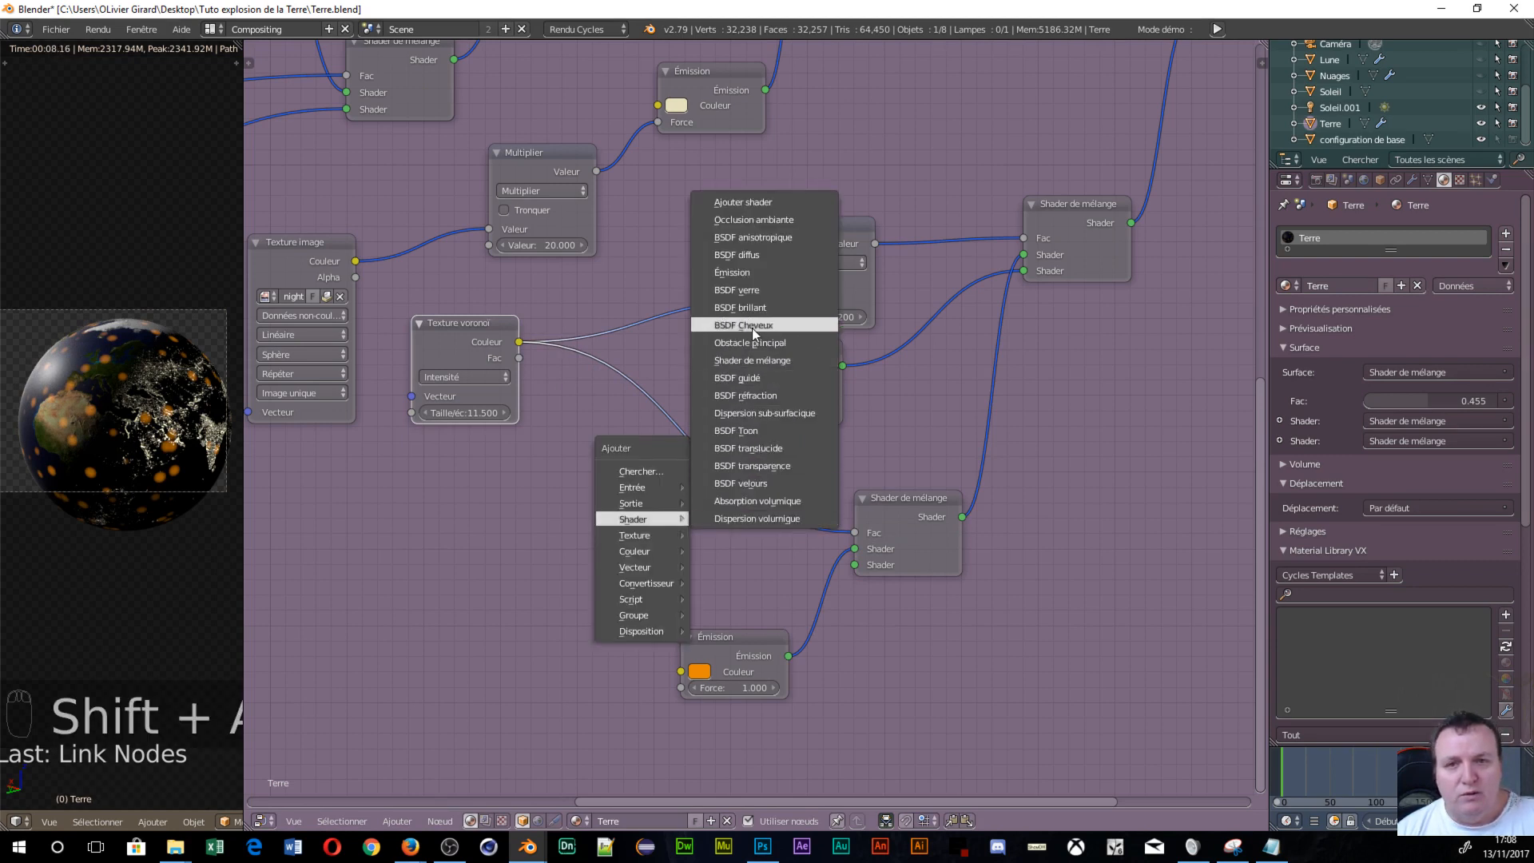
mouse_move(653, 584)
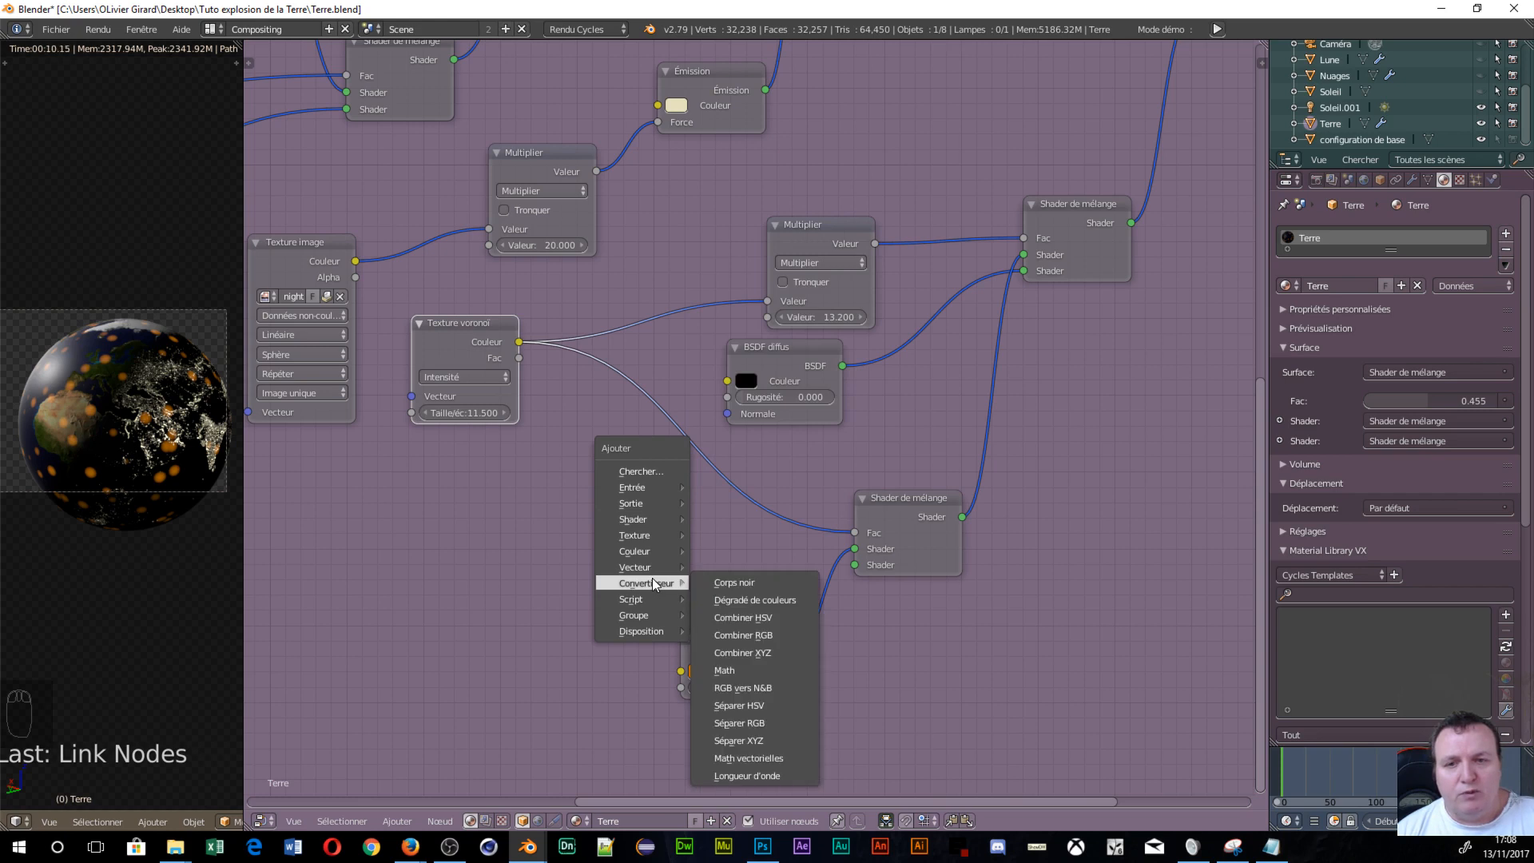
left_click(724, 670)
left_click(661, 442)
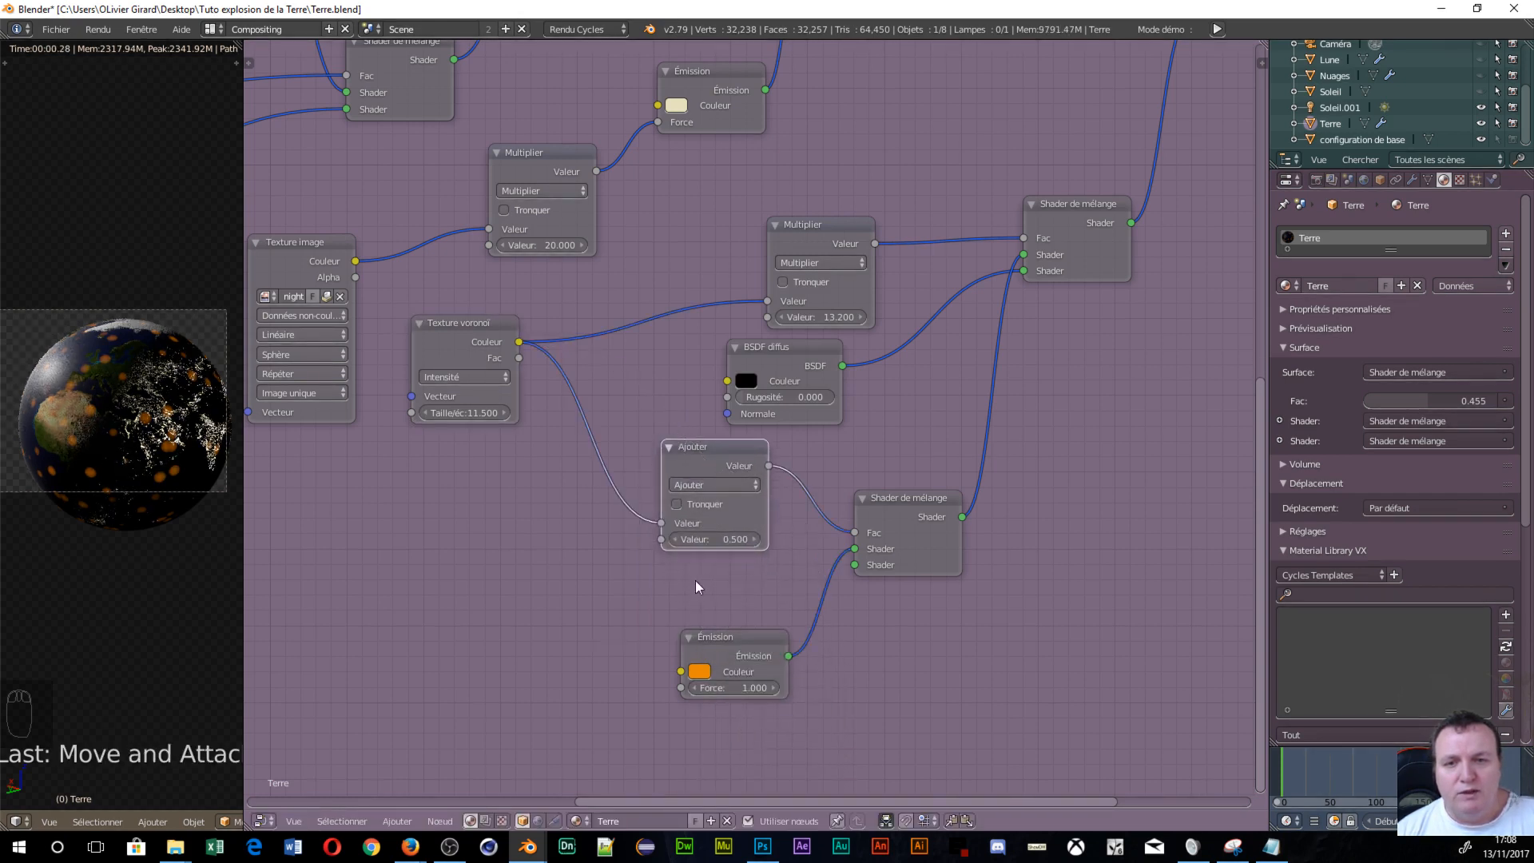
left_click(721, 538)
type("0.1")
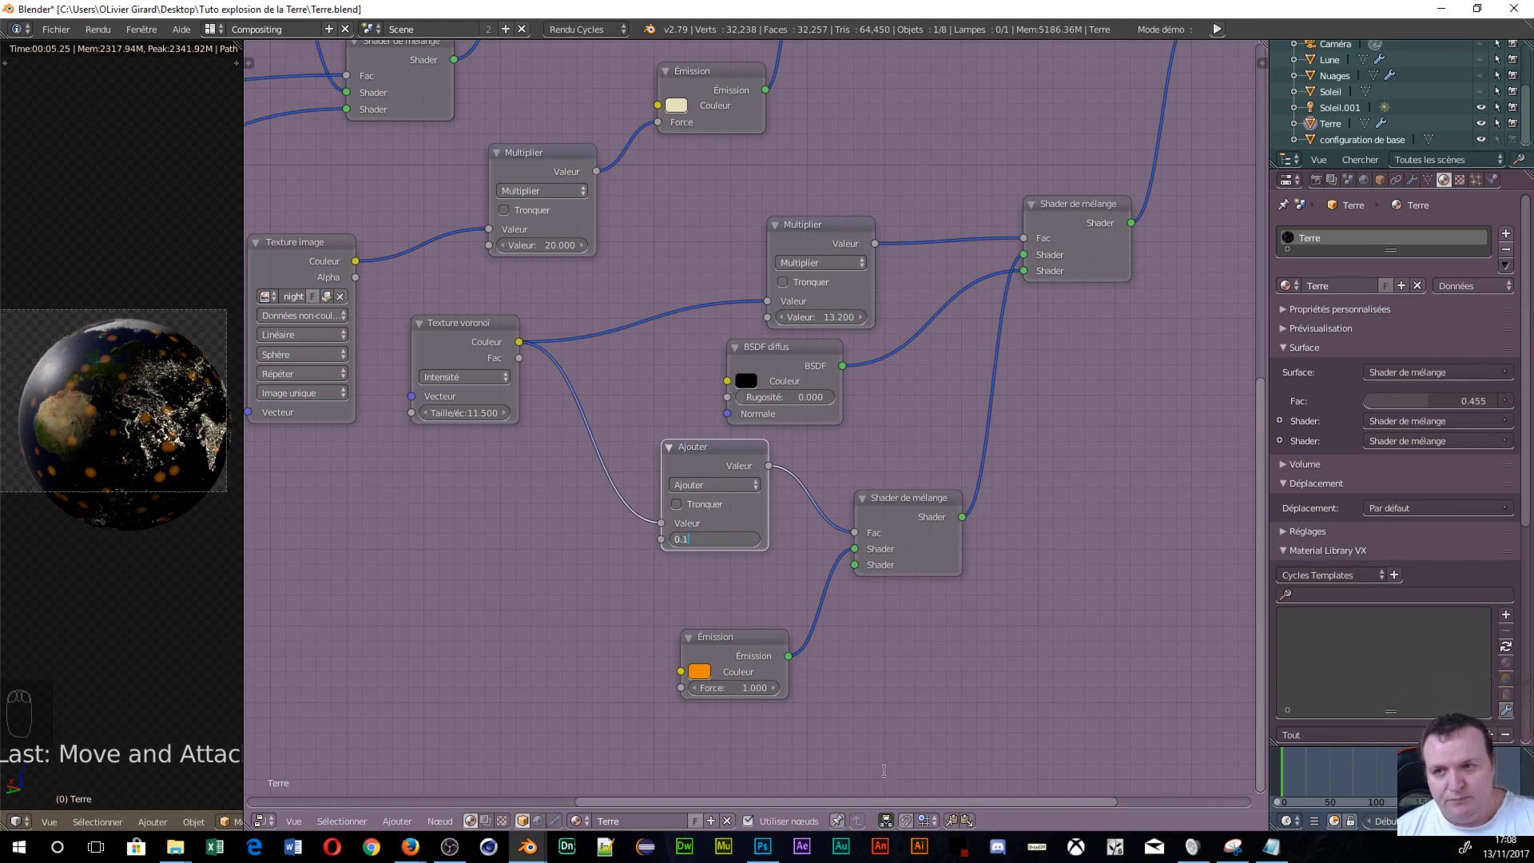
key("Return")
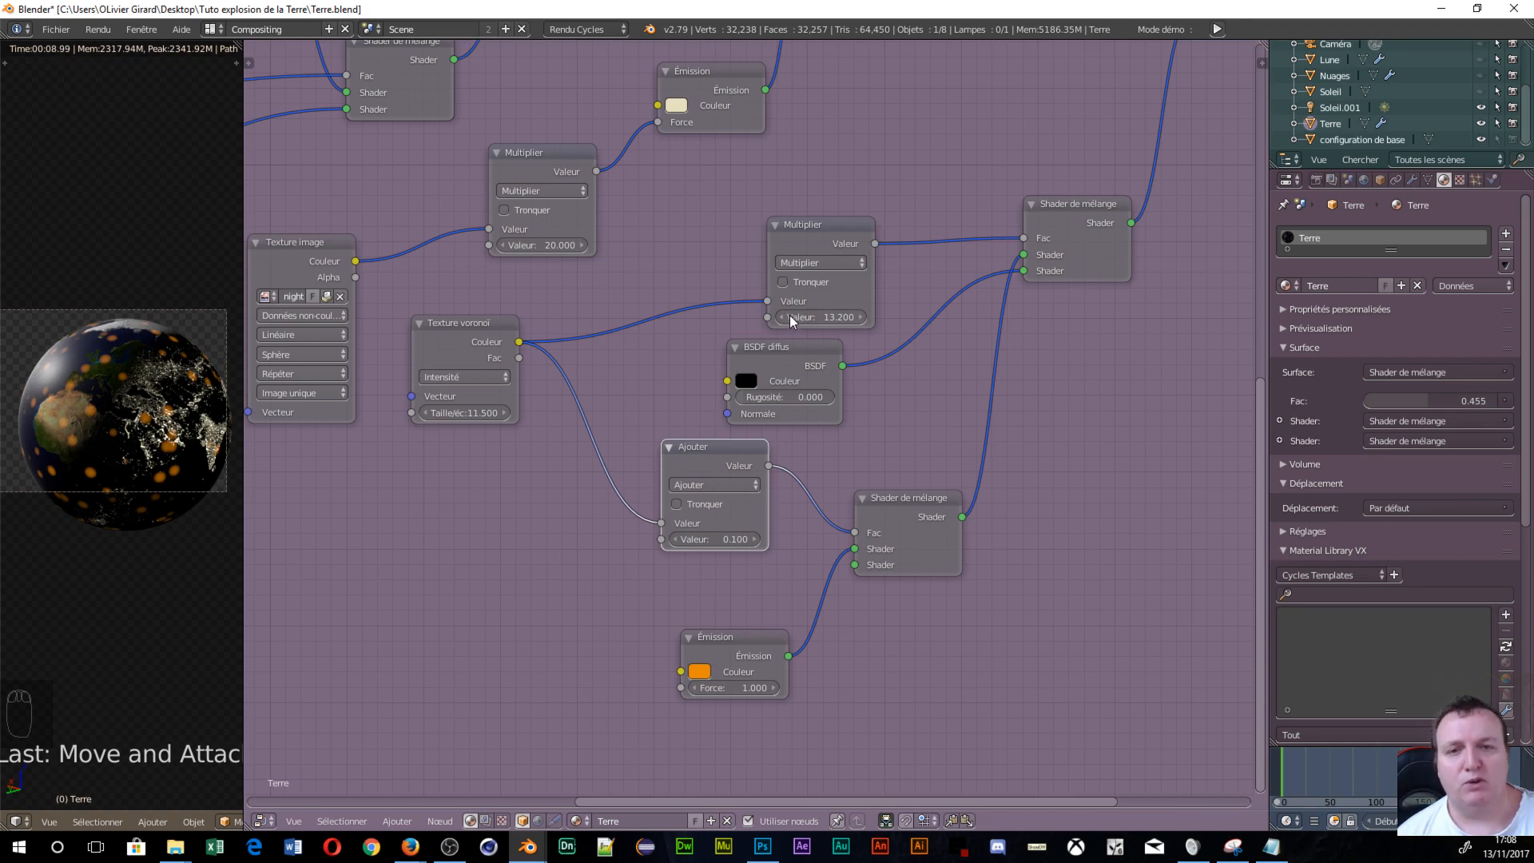
Set the Voronoi Multiplier node's value to -4.7 and the orange Émission node's Force to 17.9.
left_click_drag(791, 320, 675, 320)
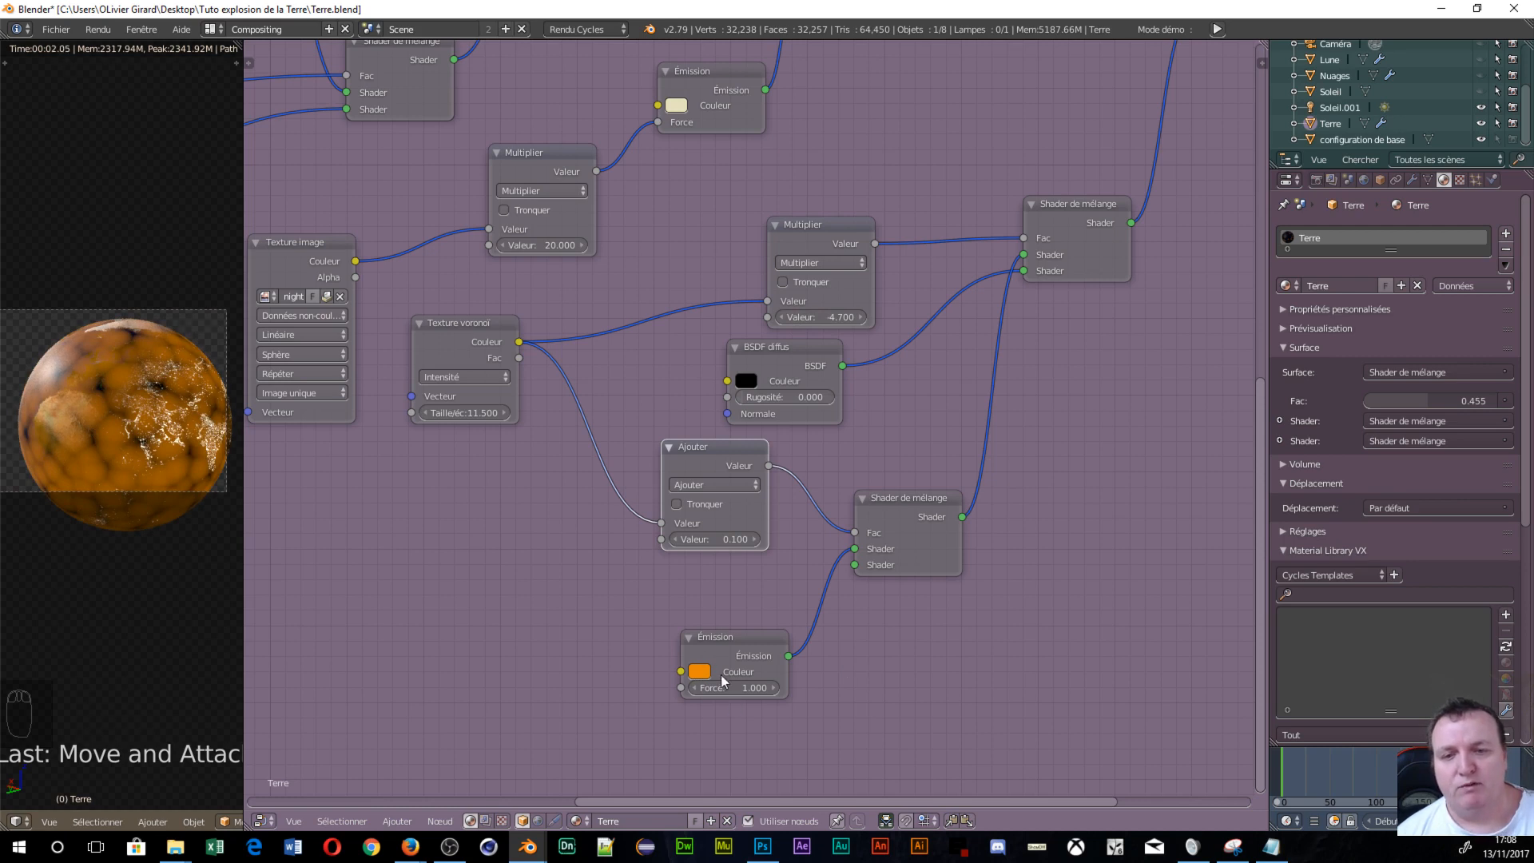
left_click_drag(723, 684, 755, 684)
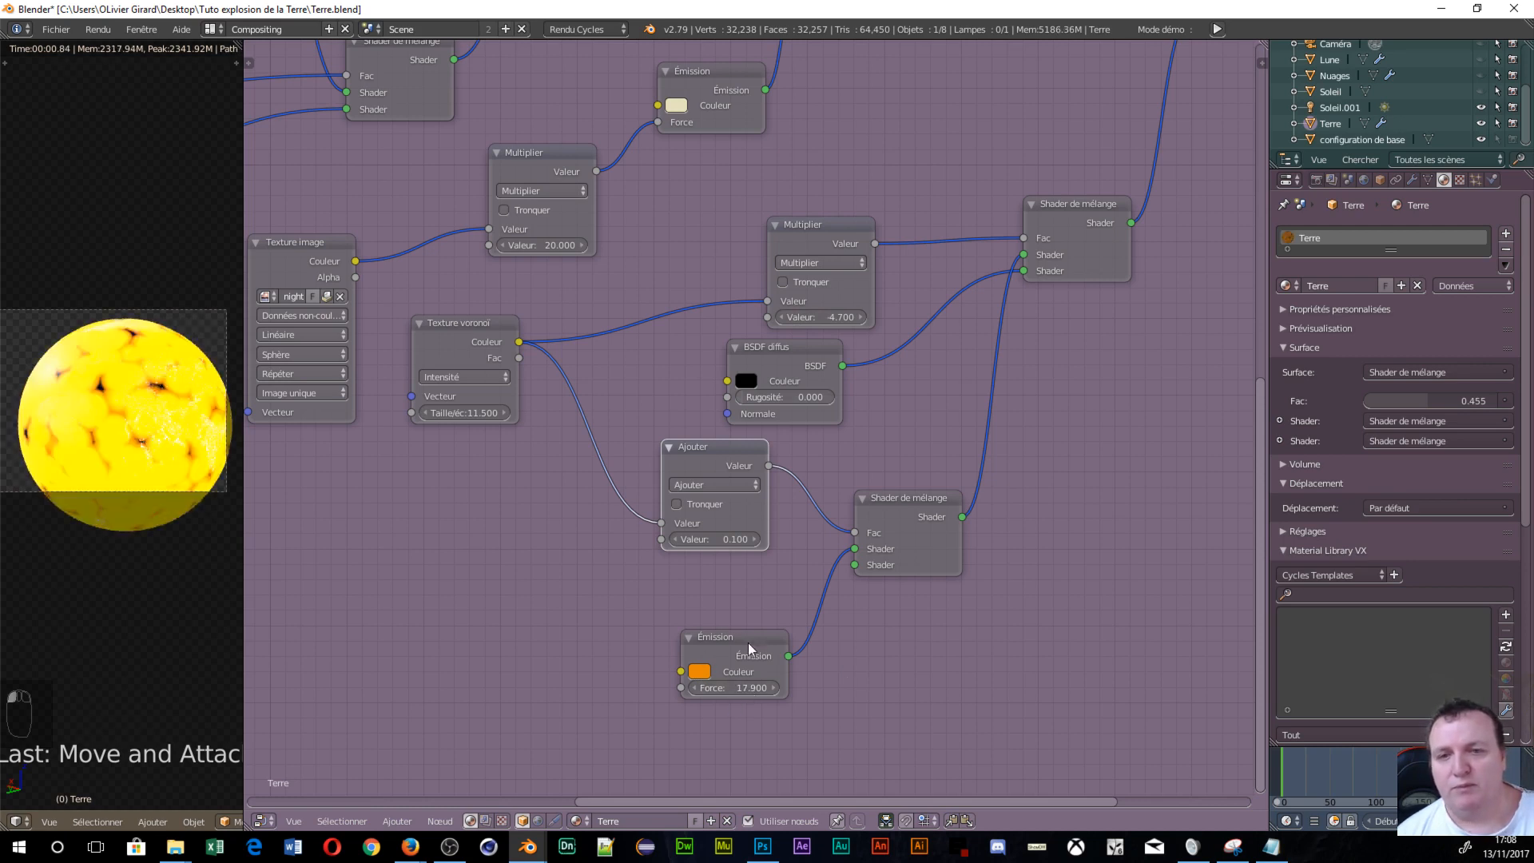
Try a value of 0.9 in the Ajouter node and set it back to 0.1.
left_click_drag(715, 539, 717, 540)
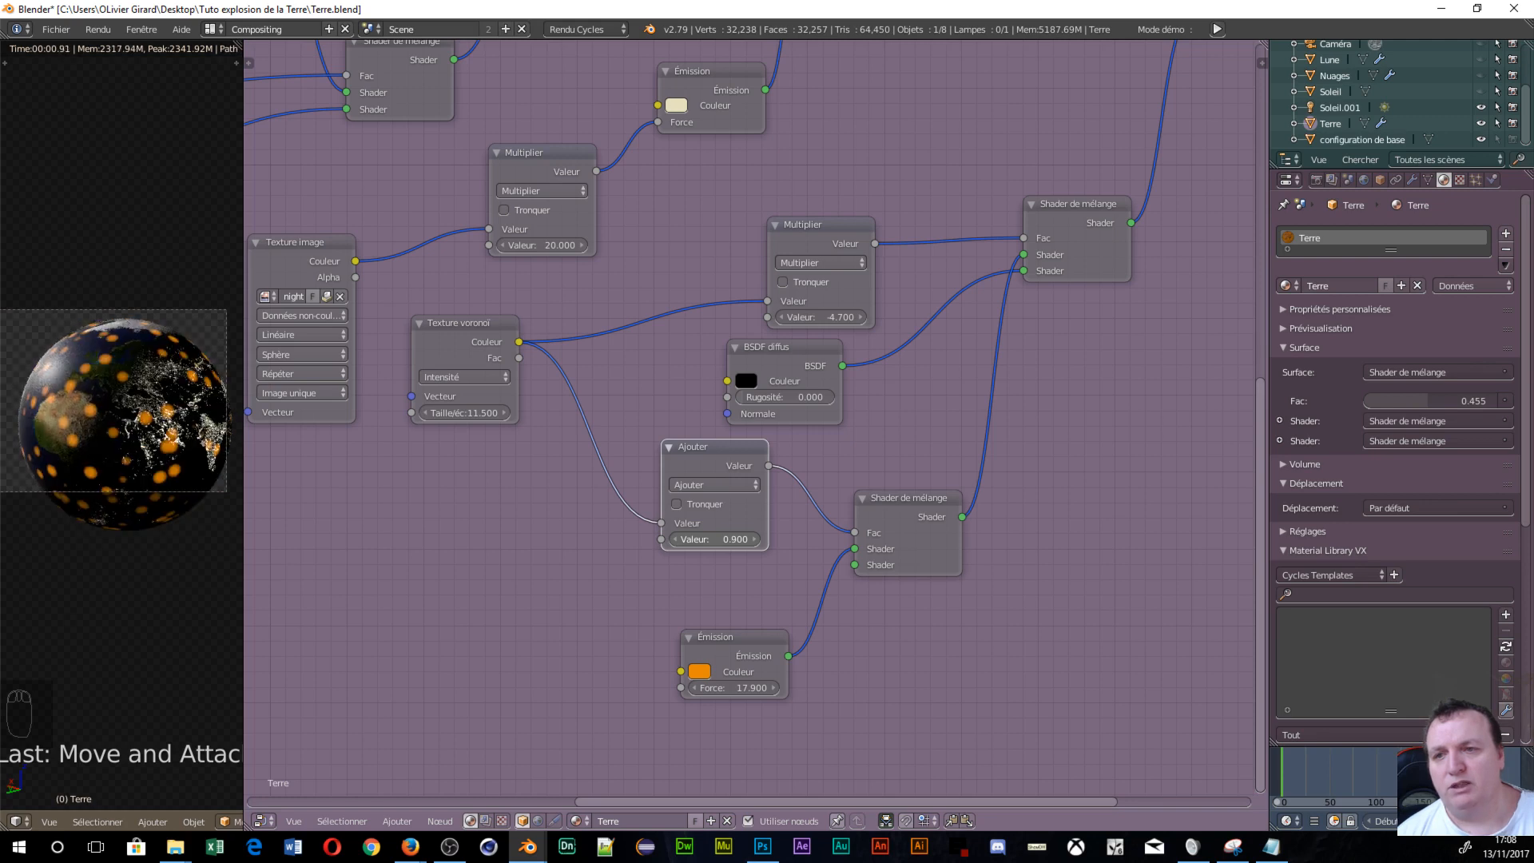
left_click(714, 540)
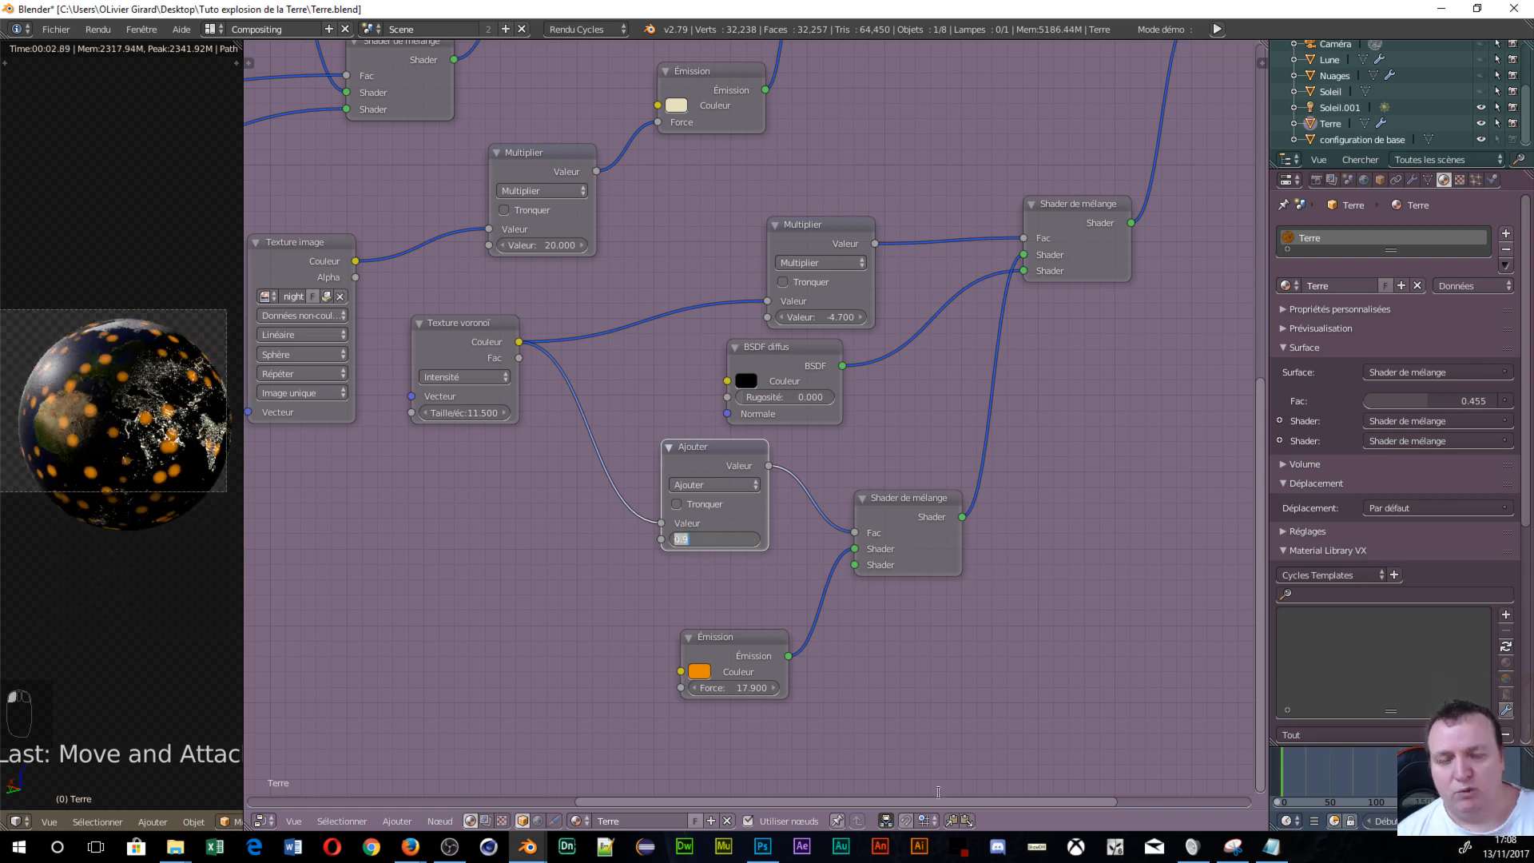
type("0.")
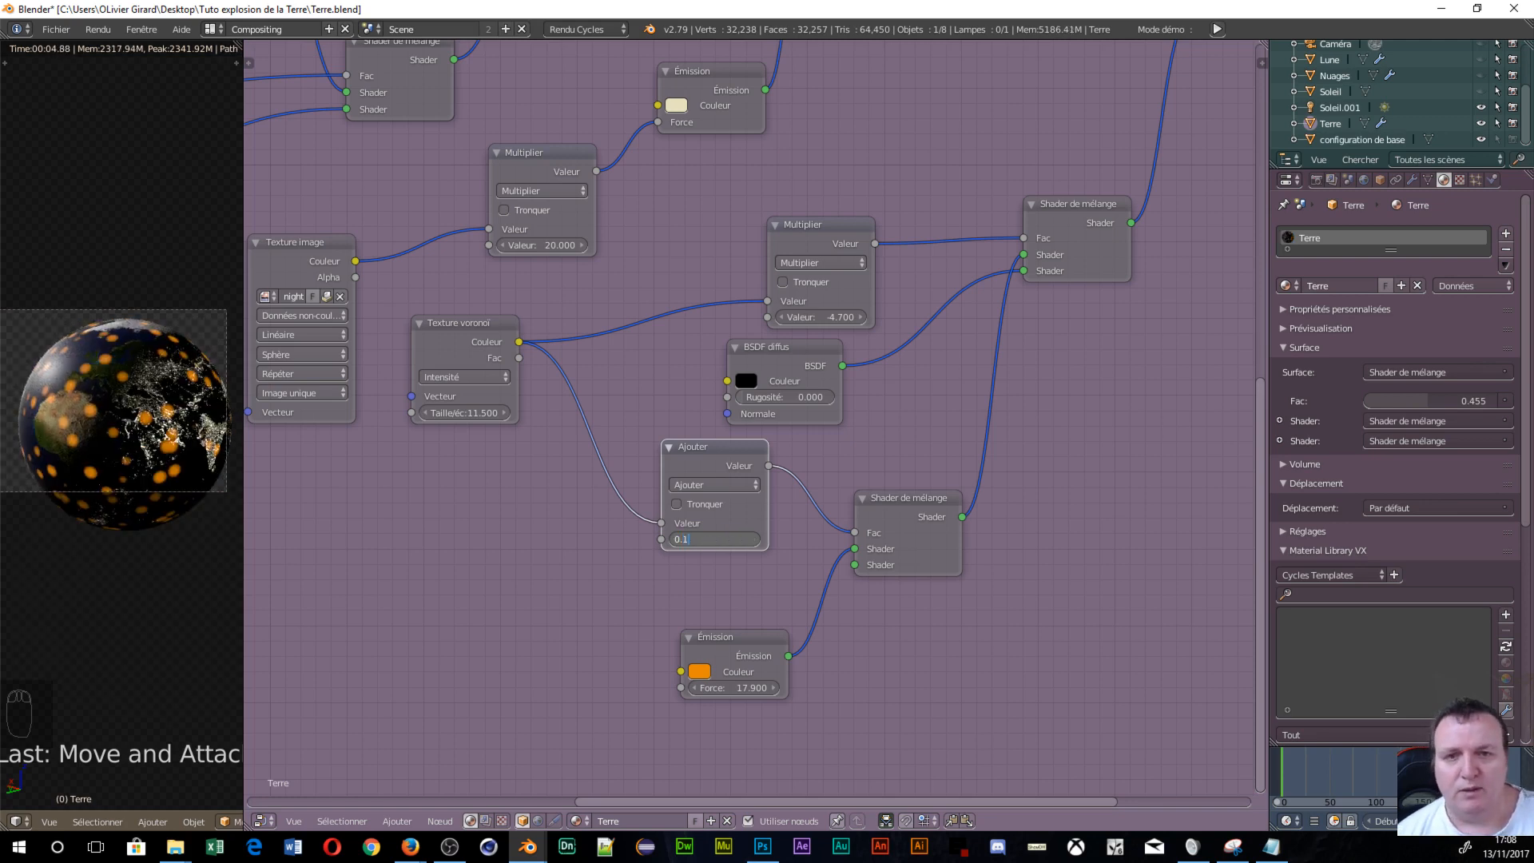
type("1")
key("Return")
Set the value of the Texture voronoi's Multiplier node to 13.2.
left_click(807, 318)
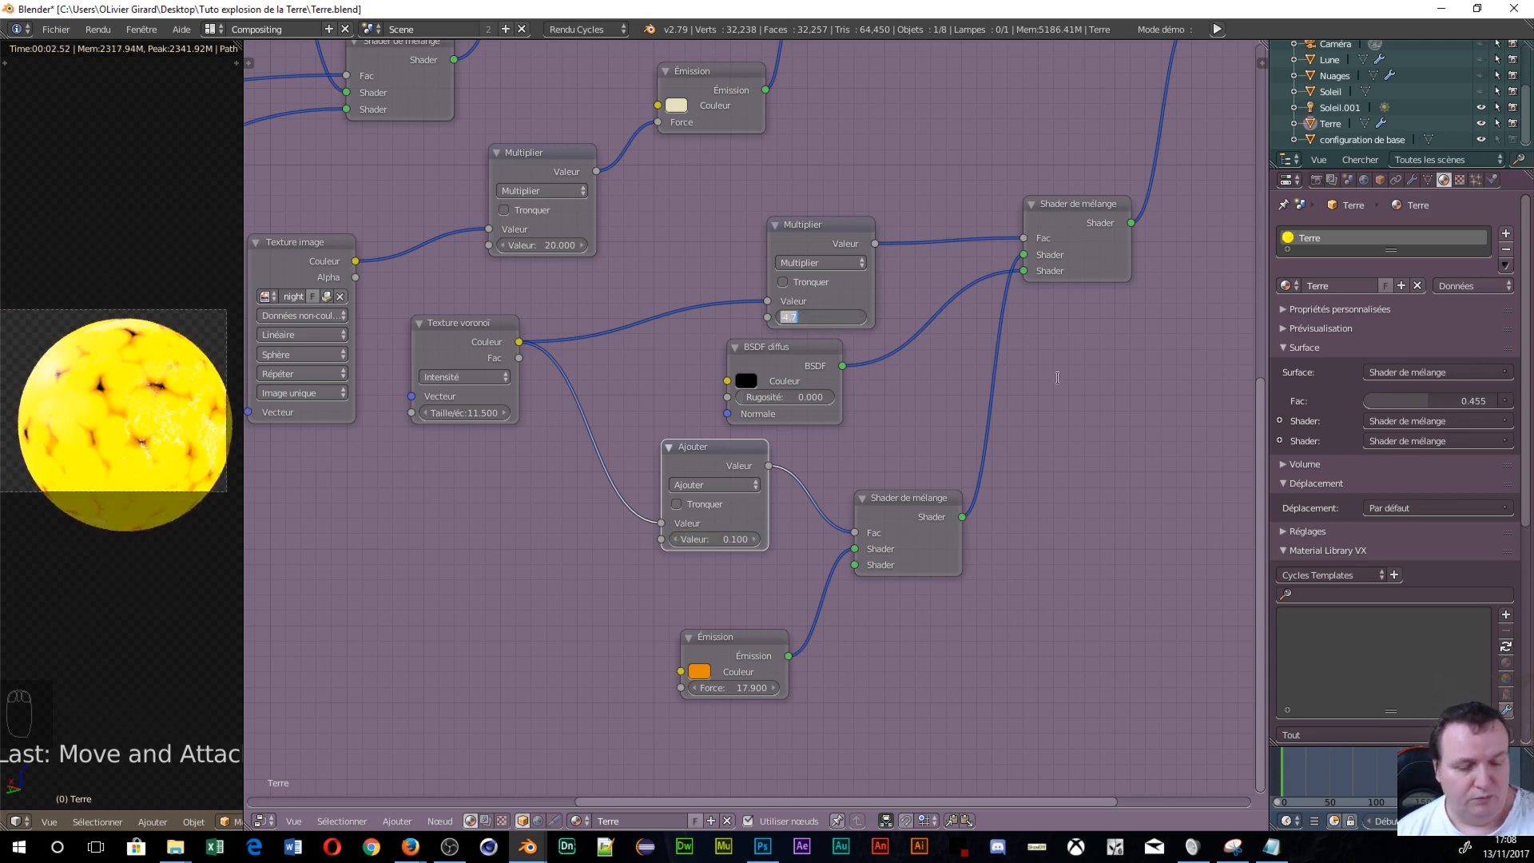
type("13.2")
key("Return")
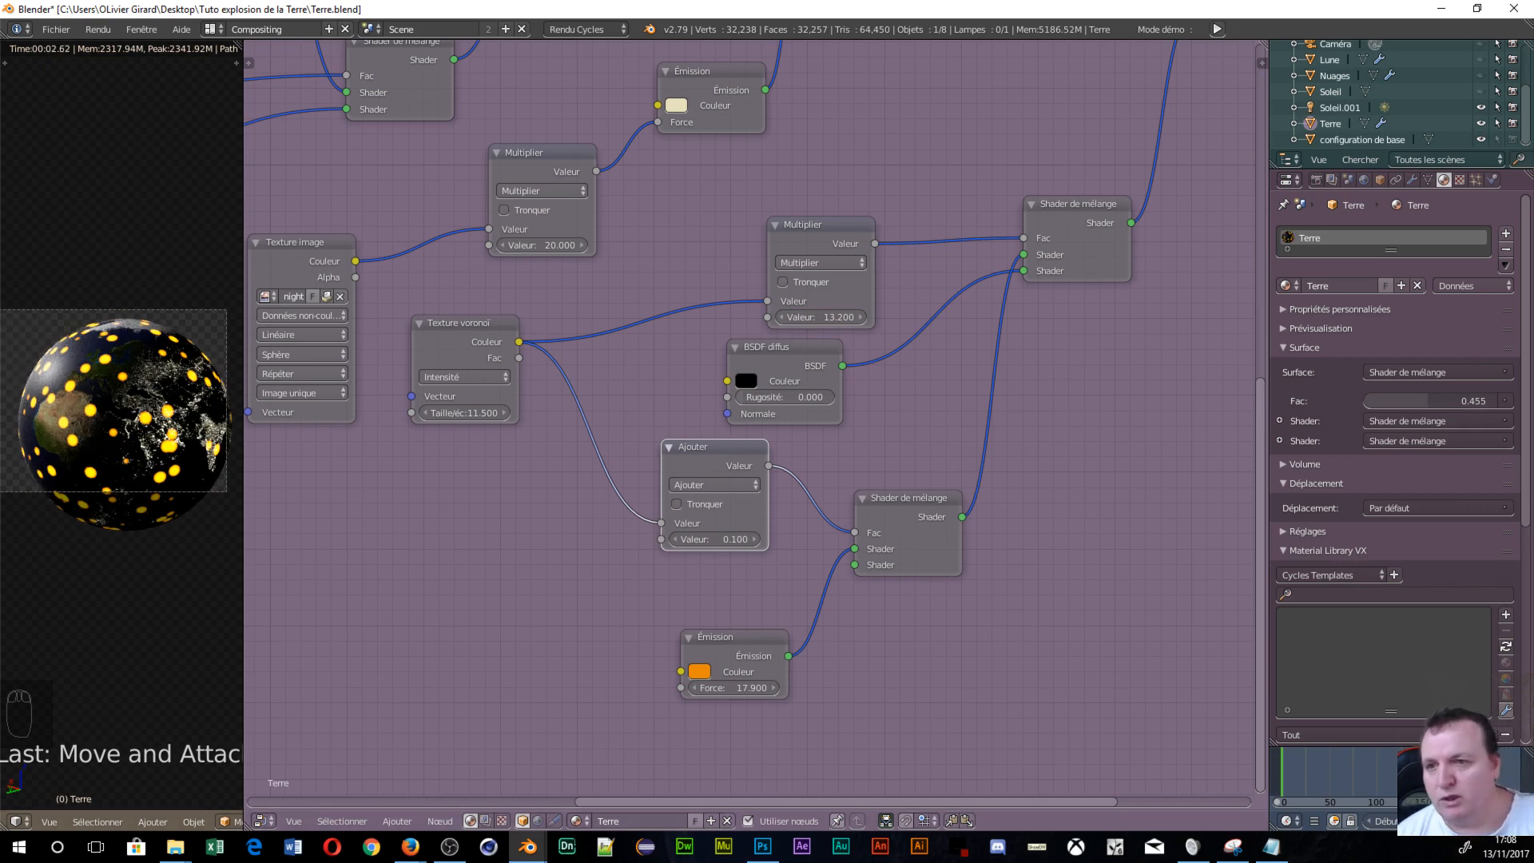
Move the Texture voronoi node lower, beside the Ajouter node, and shift the texture coordinate node further left and down.
middle_click_drag(353, 620, 675, 547)
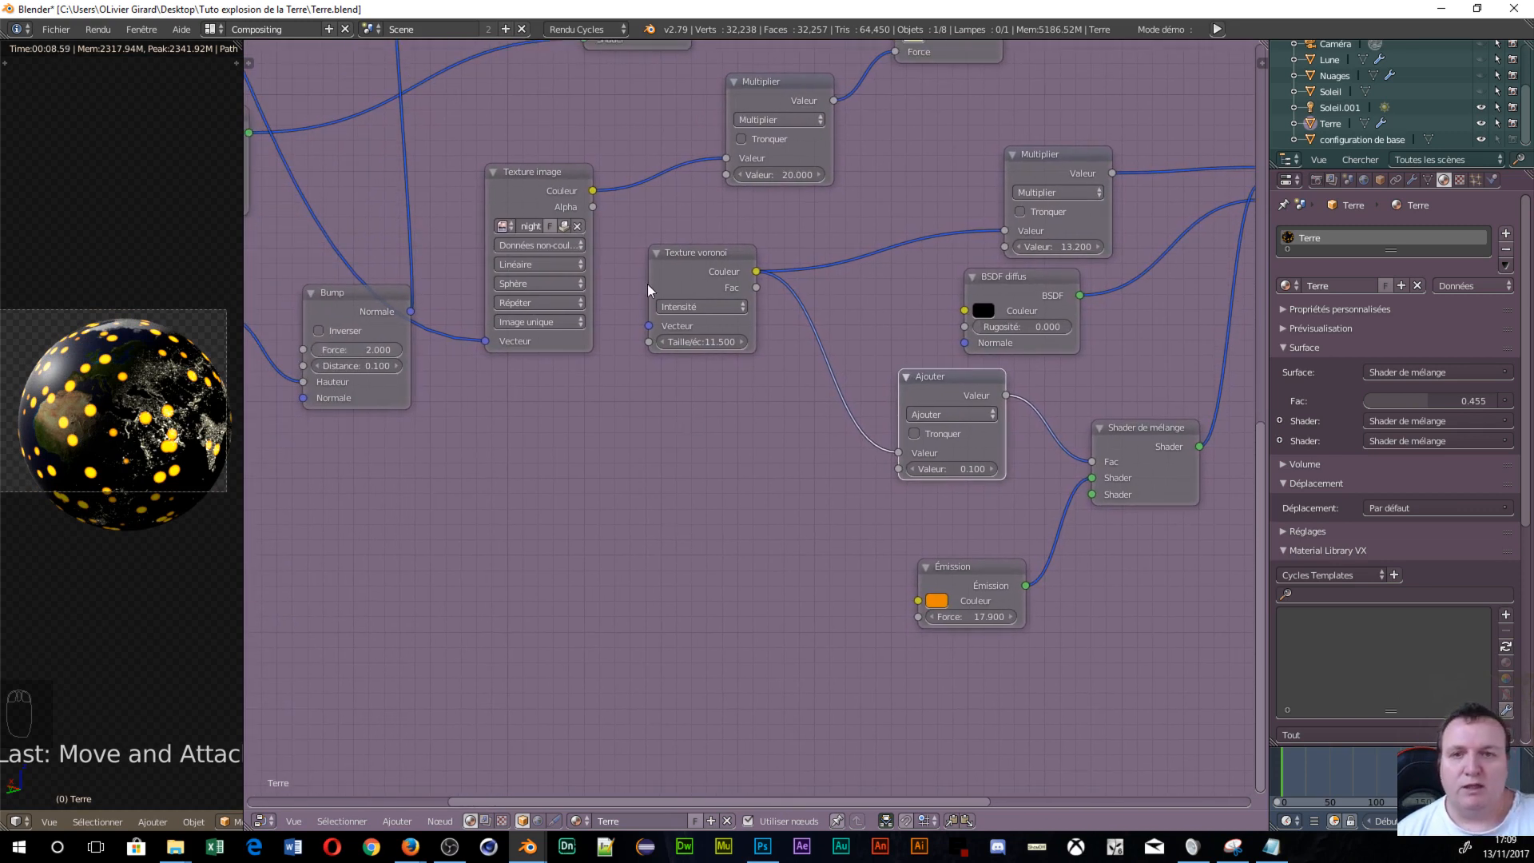
left_click_drag(679, 258, 651, 424)
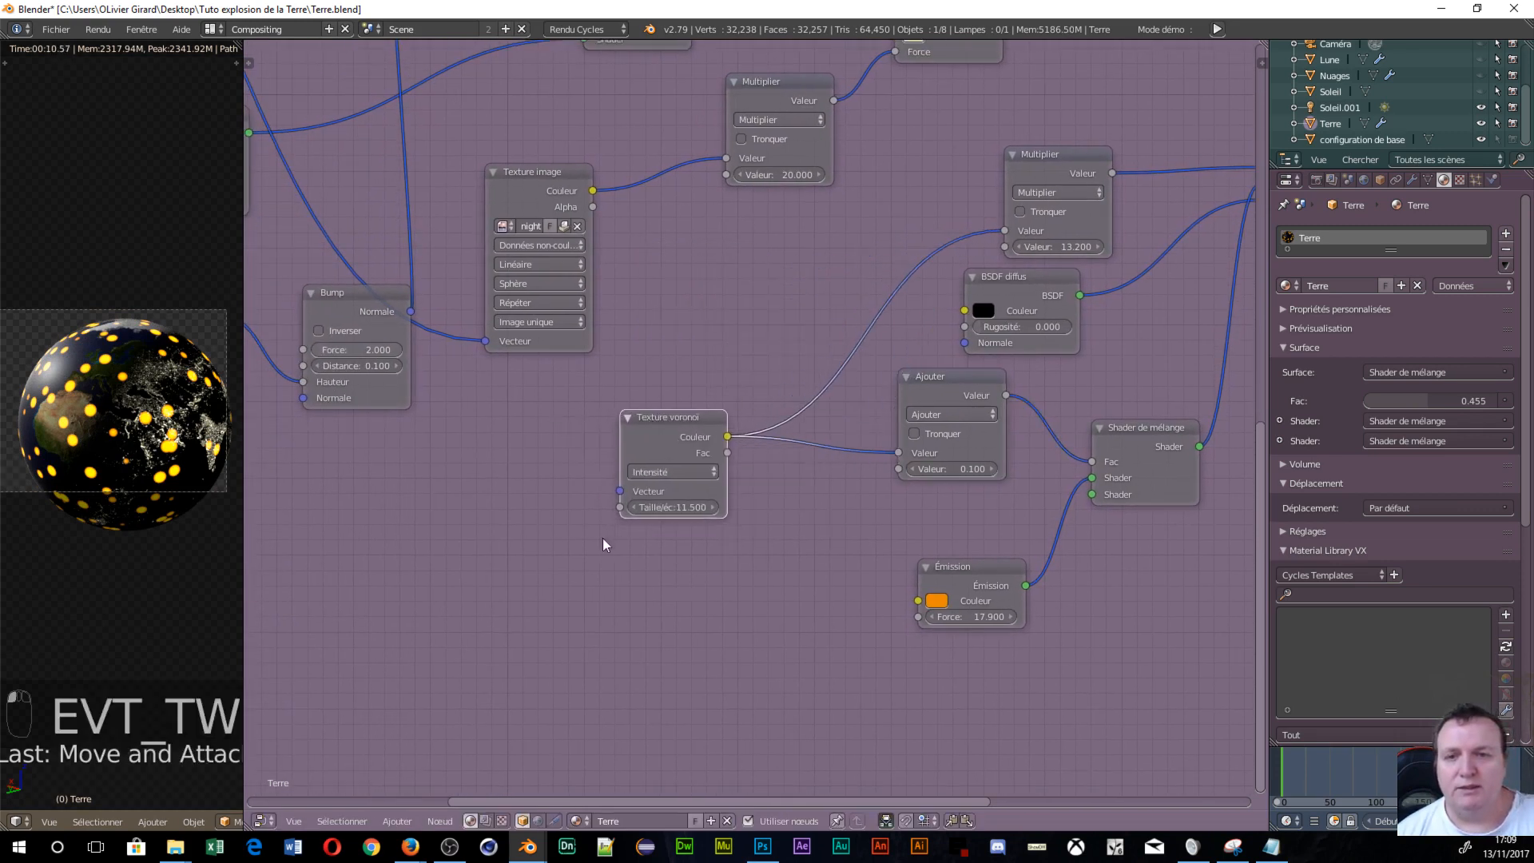
middle_click_drag(650, 647, 860, 660)
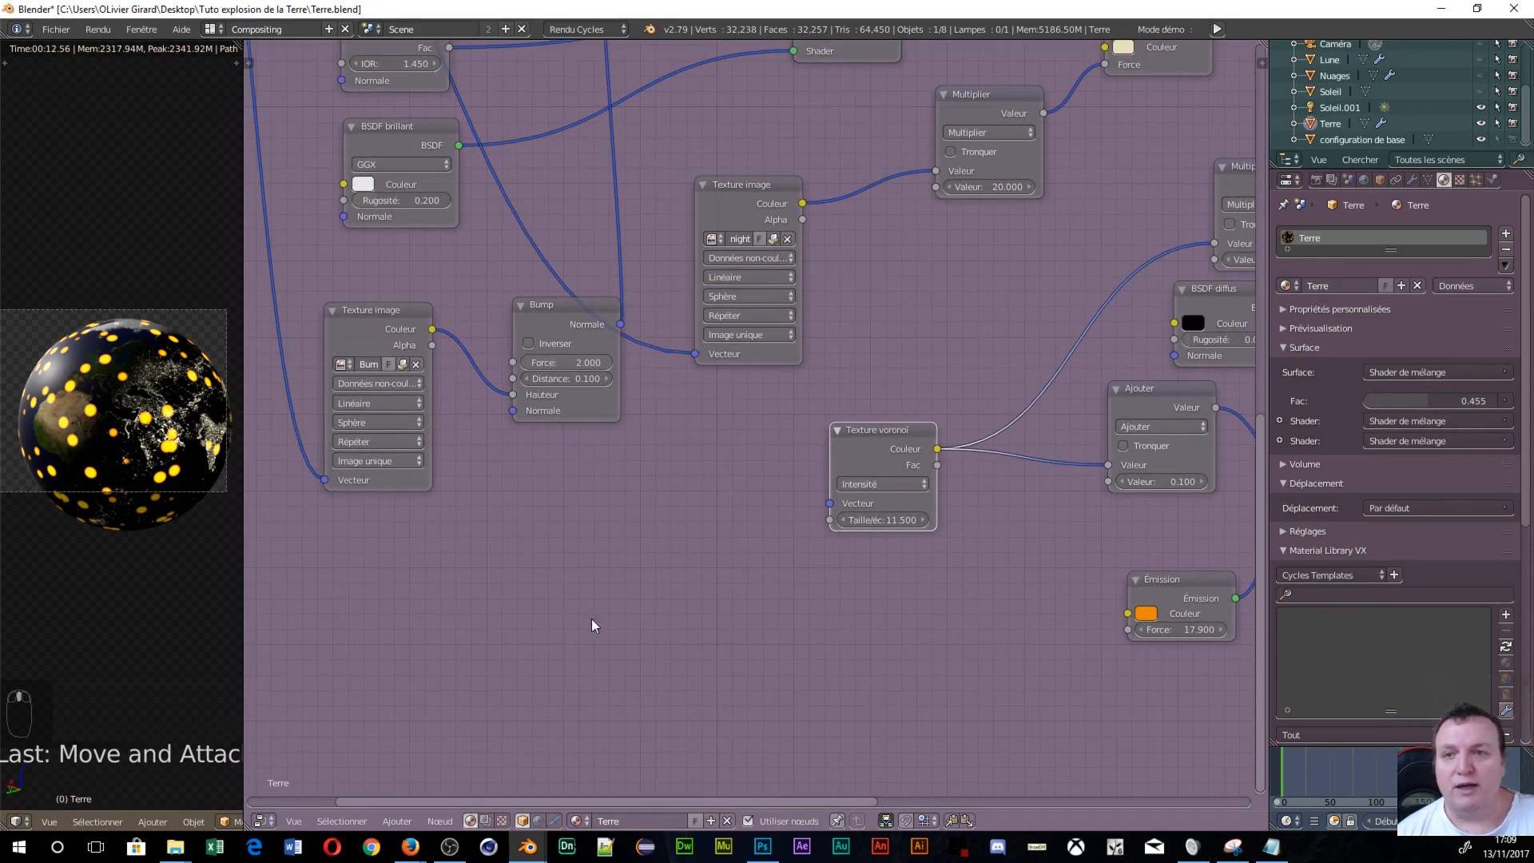
scroll(587, 620, "down", 4)
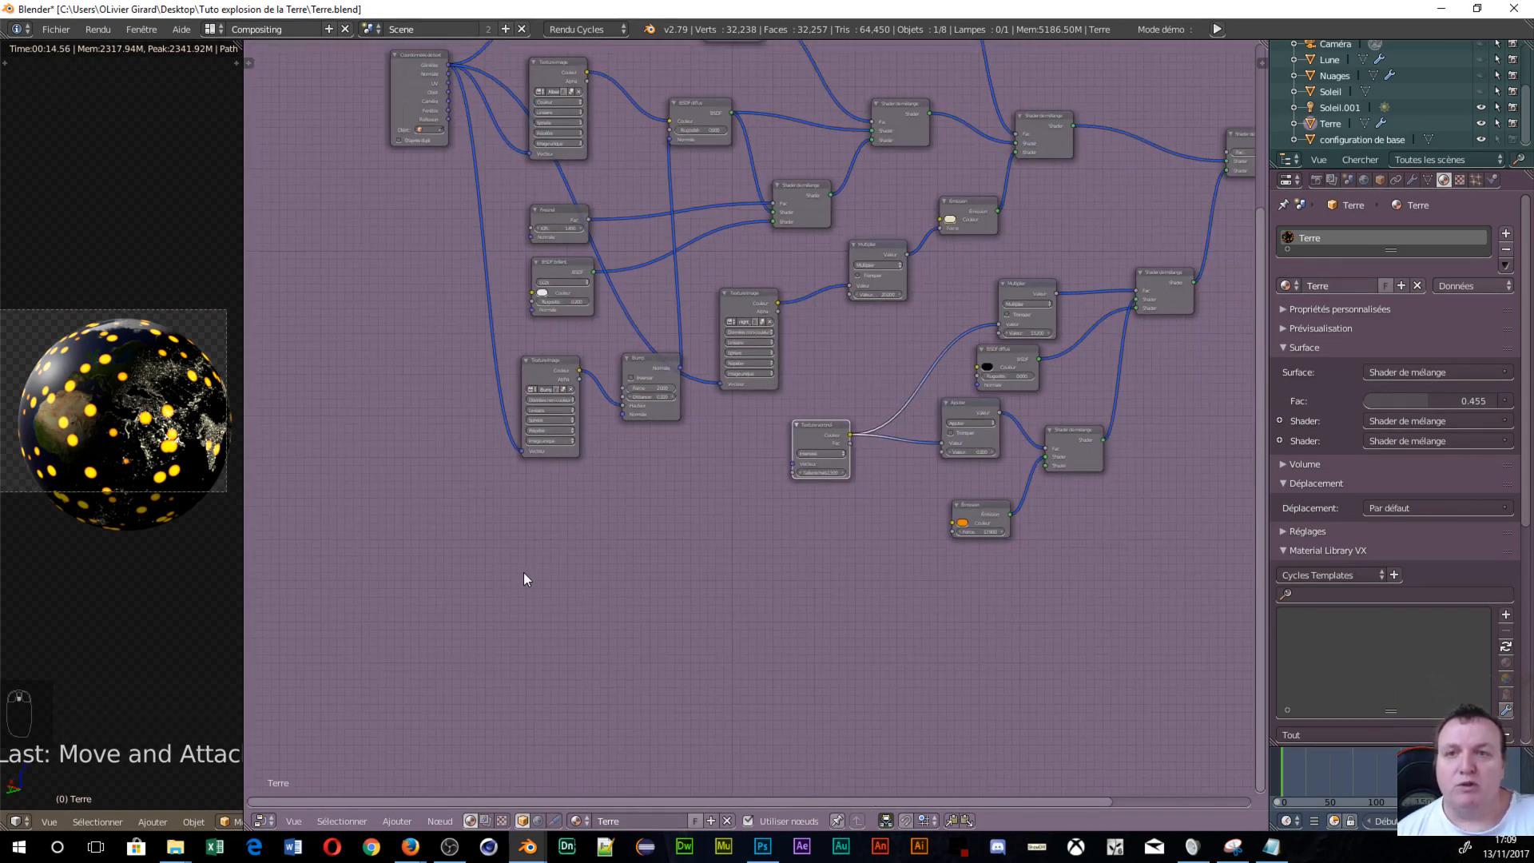
middle_click_drag(576, 519, 568, 547)
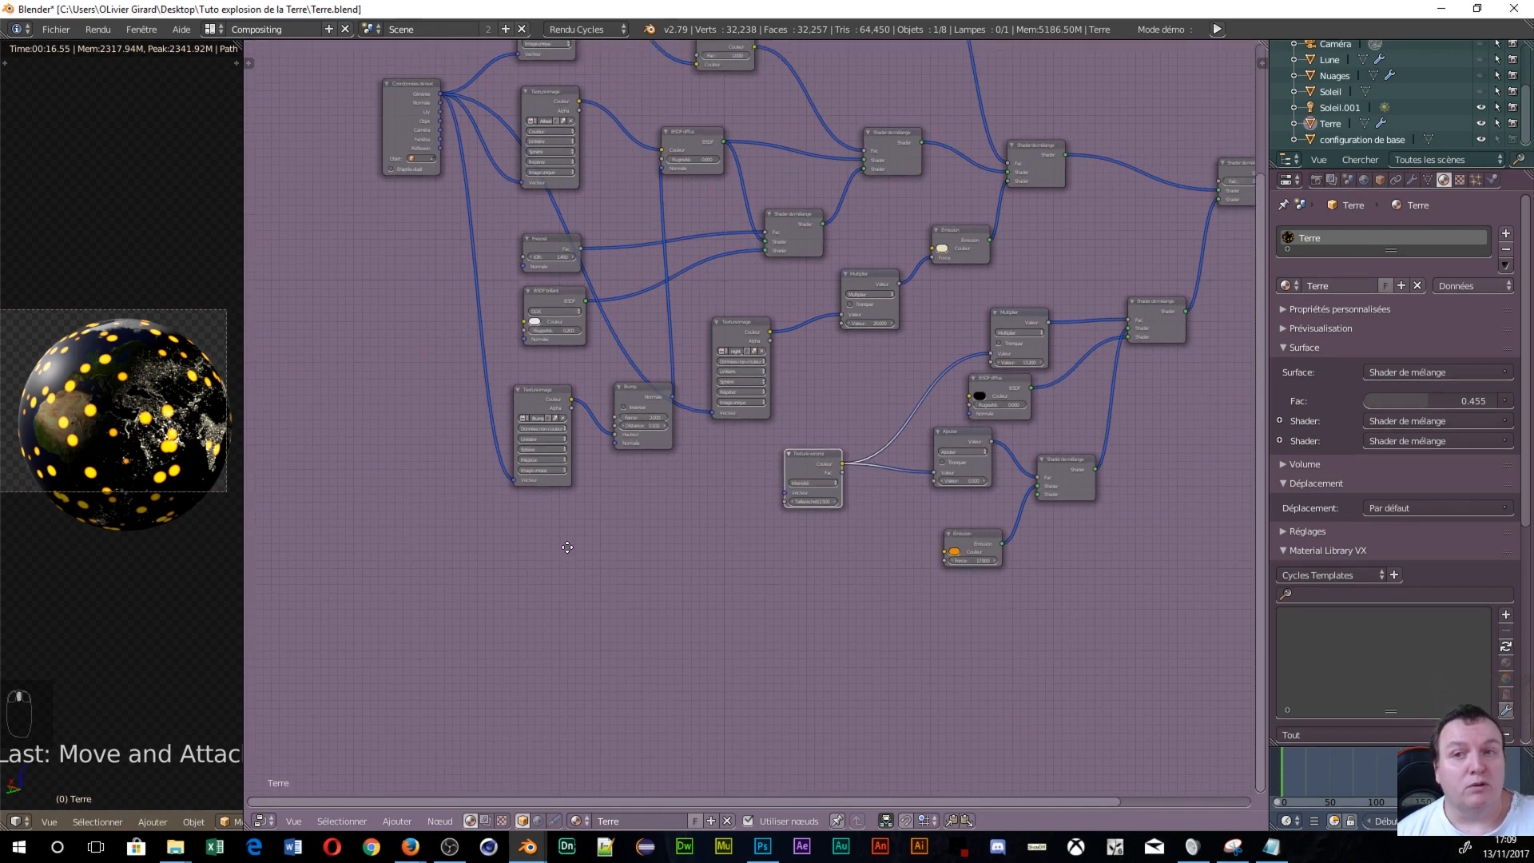
key("g")
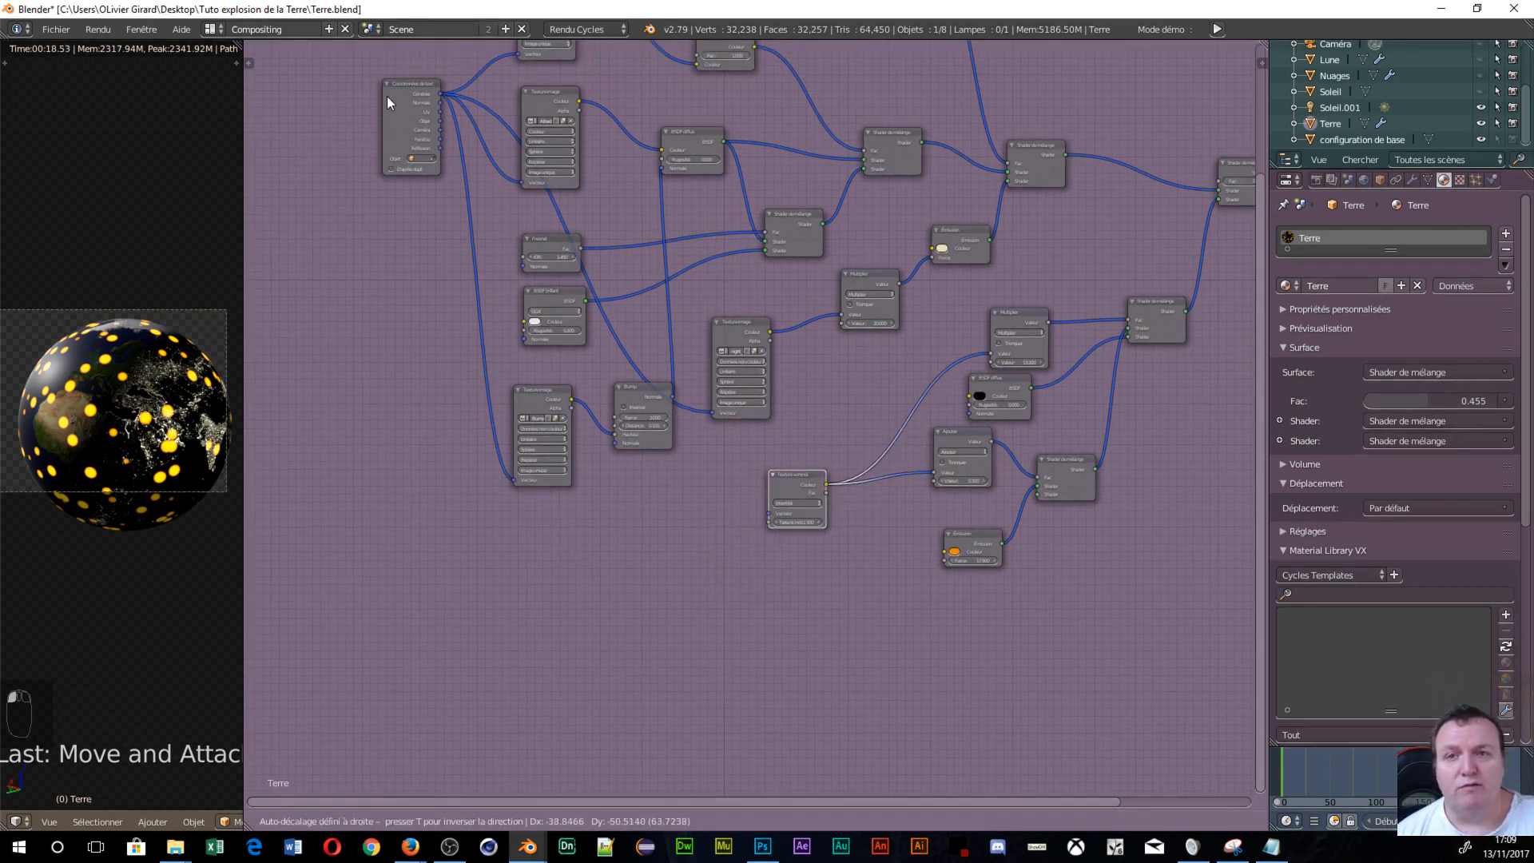
left_click(389, 95)
left_click_drag(398, 94, 309, 169)
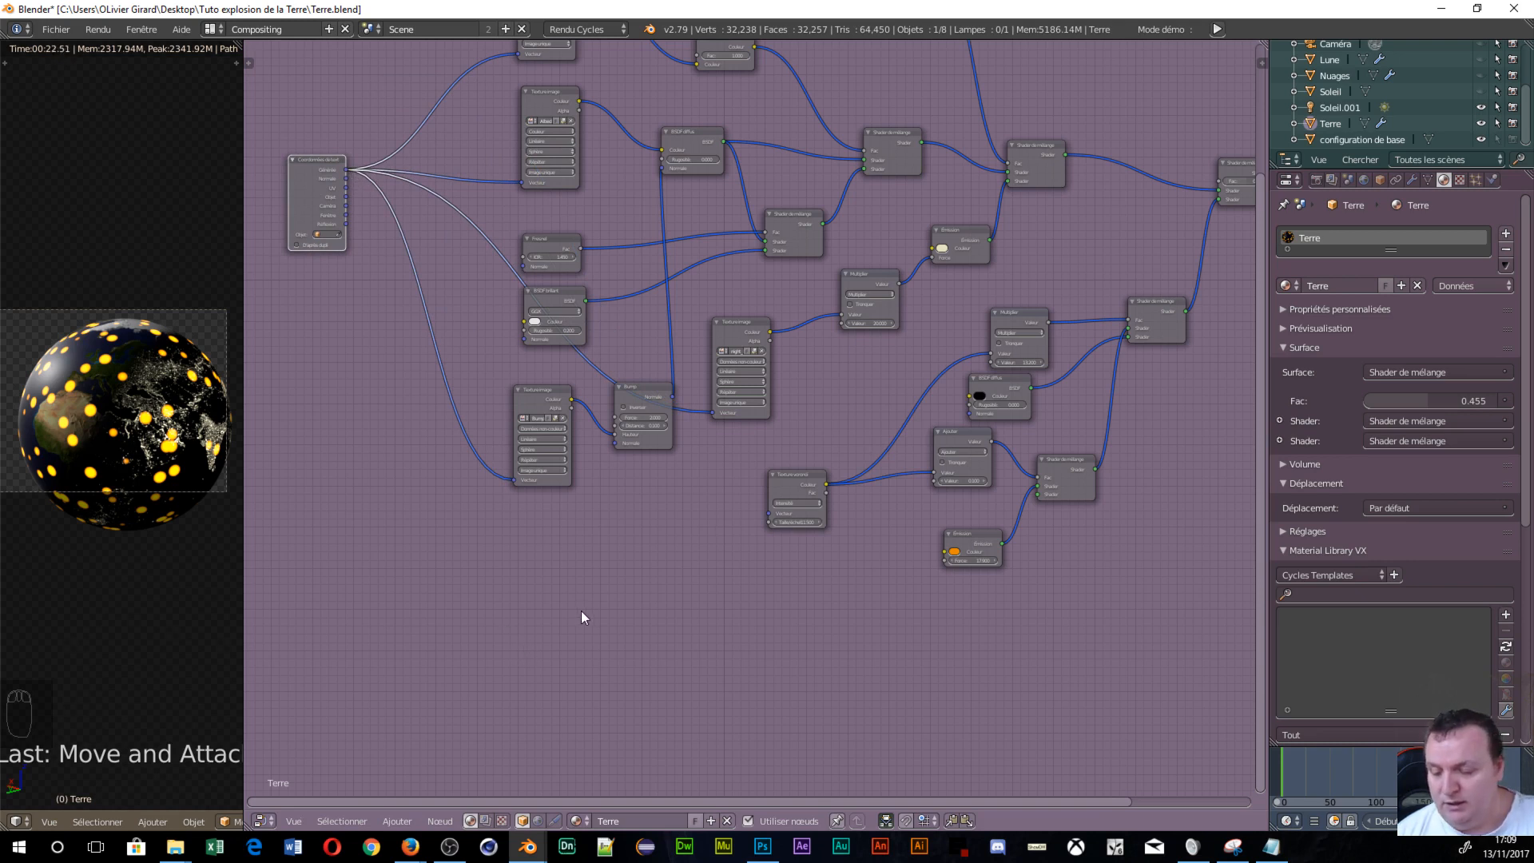
Add a Texture image node below the bump image texture and link its Vecteur to the texture coordinate output feeding the other images.
key("shift+a")
mouse_move(581, 629)
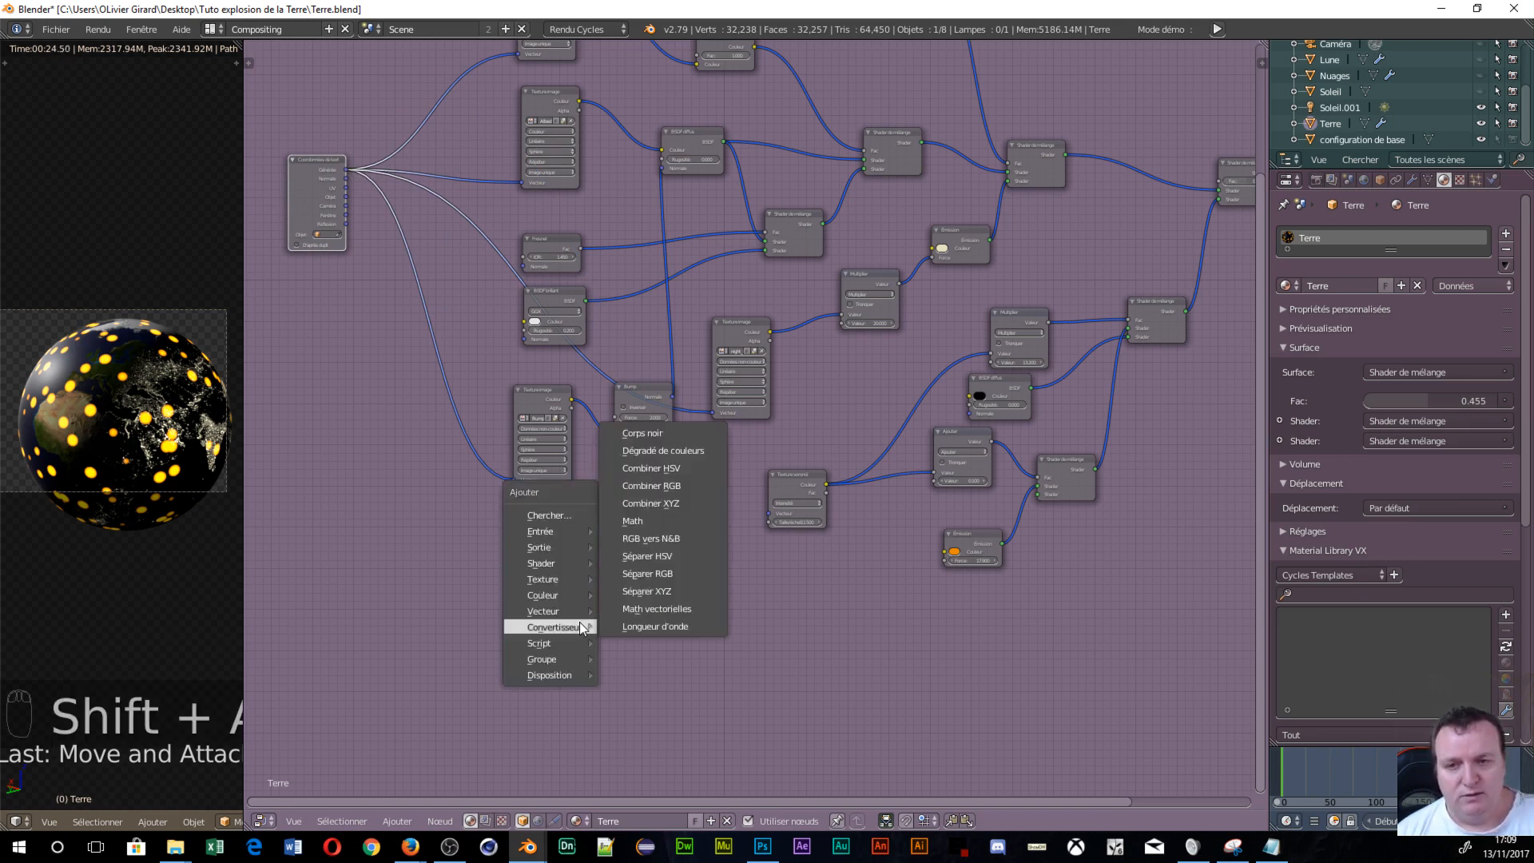
mouse_move(559, 579)
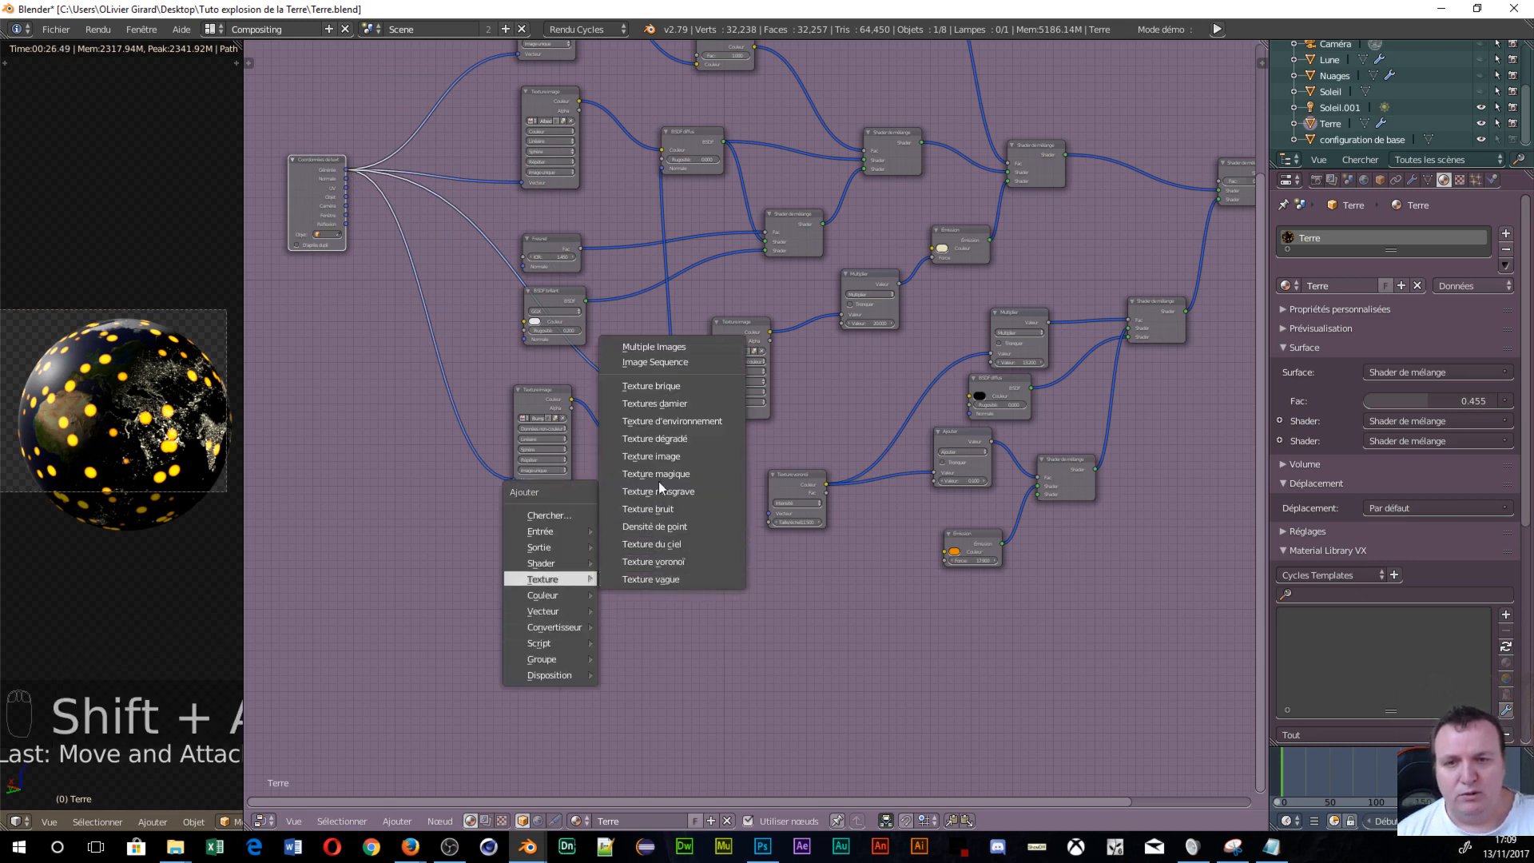
left_click(663, 458)
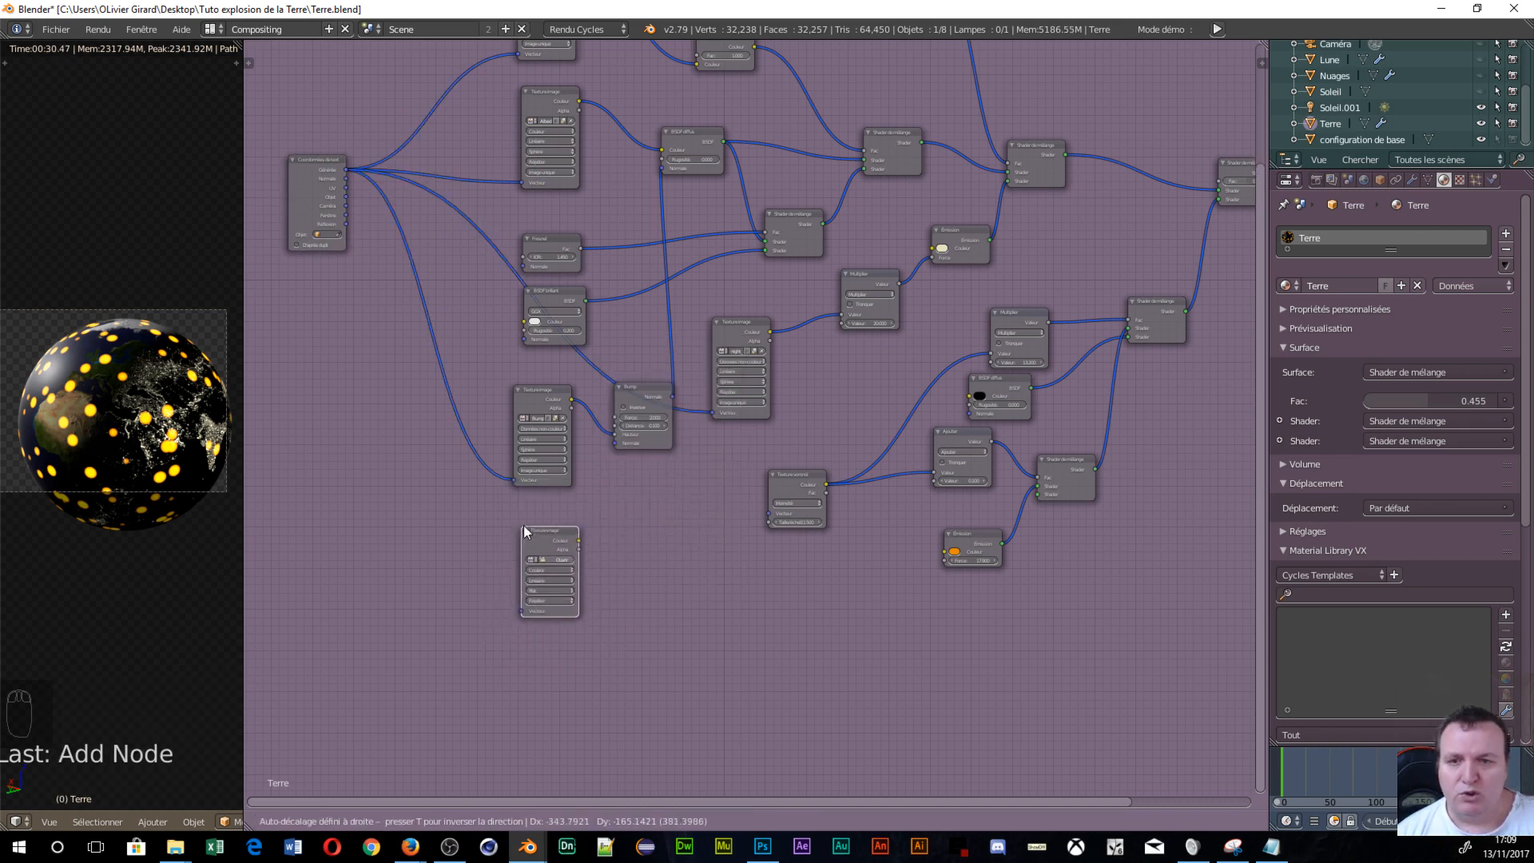
left_click(515, 529)
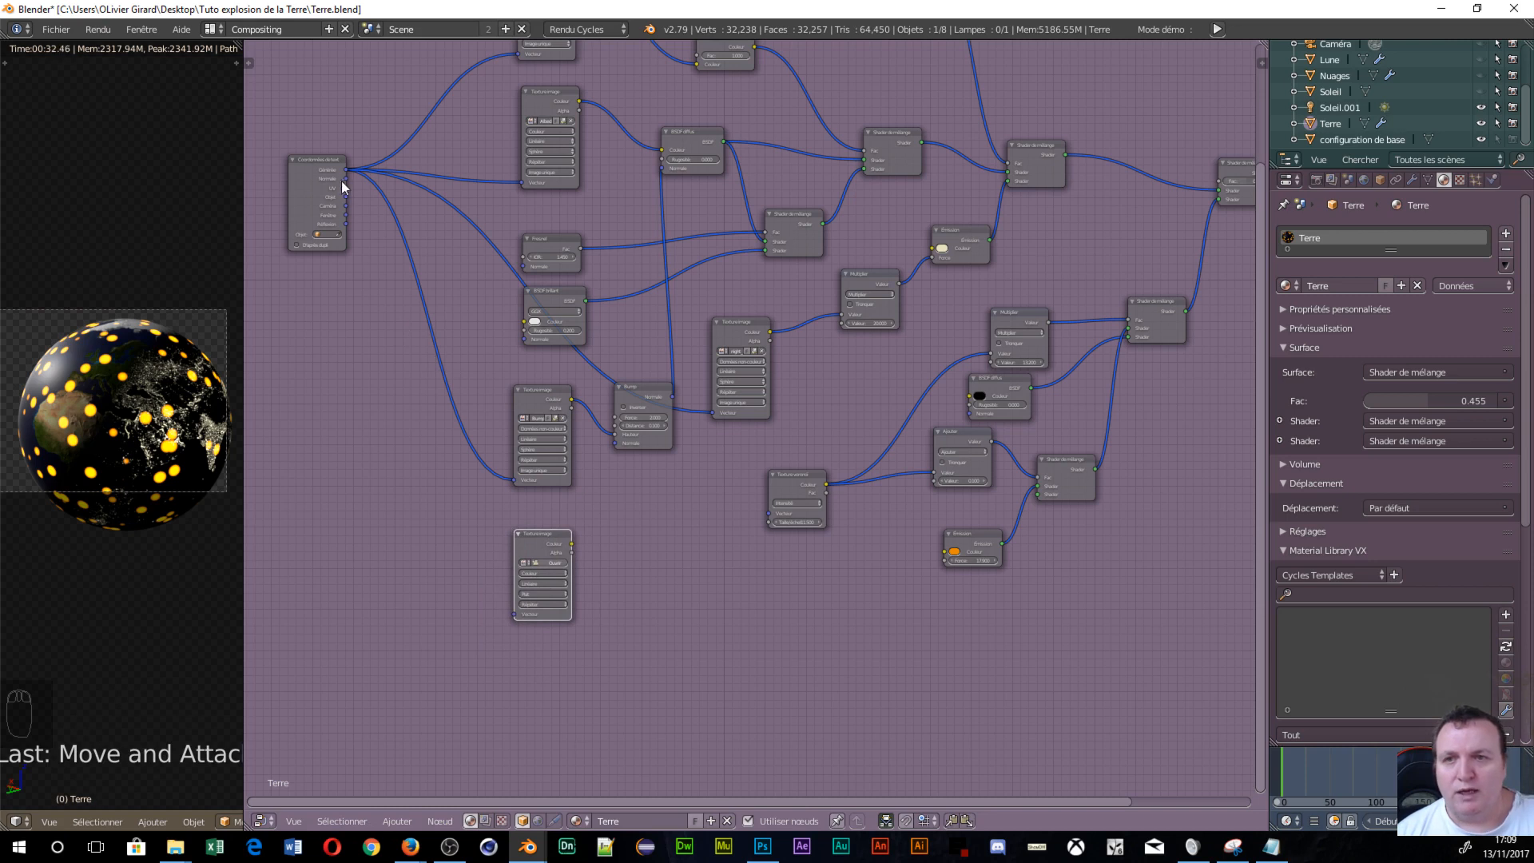
left_click_drag(347, 168, 508, 611)
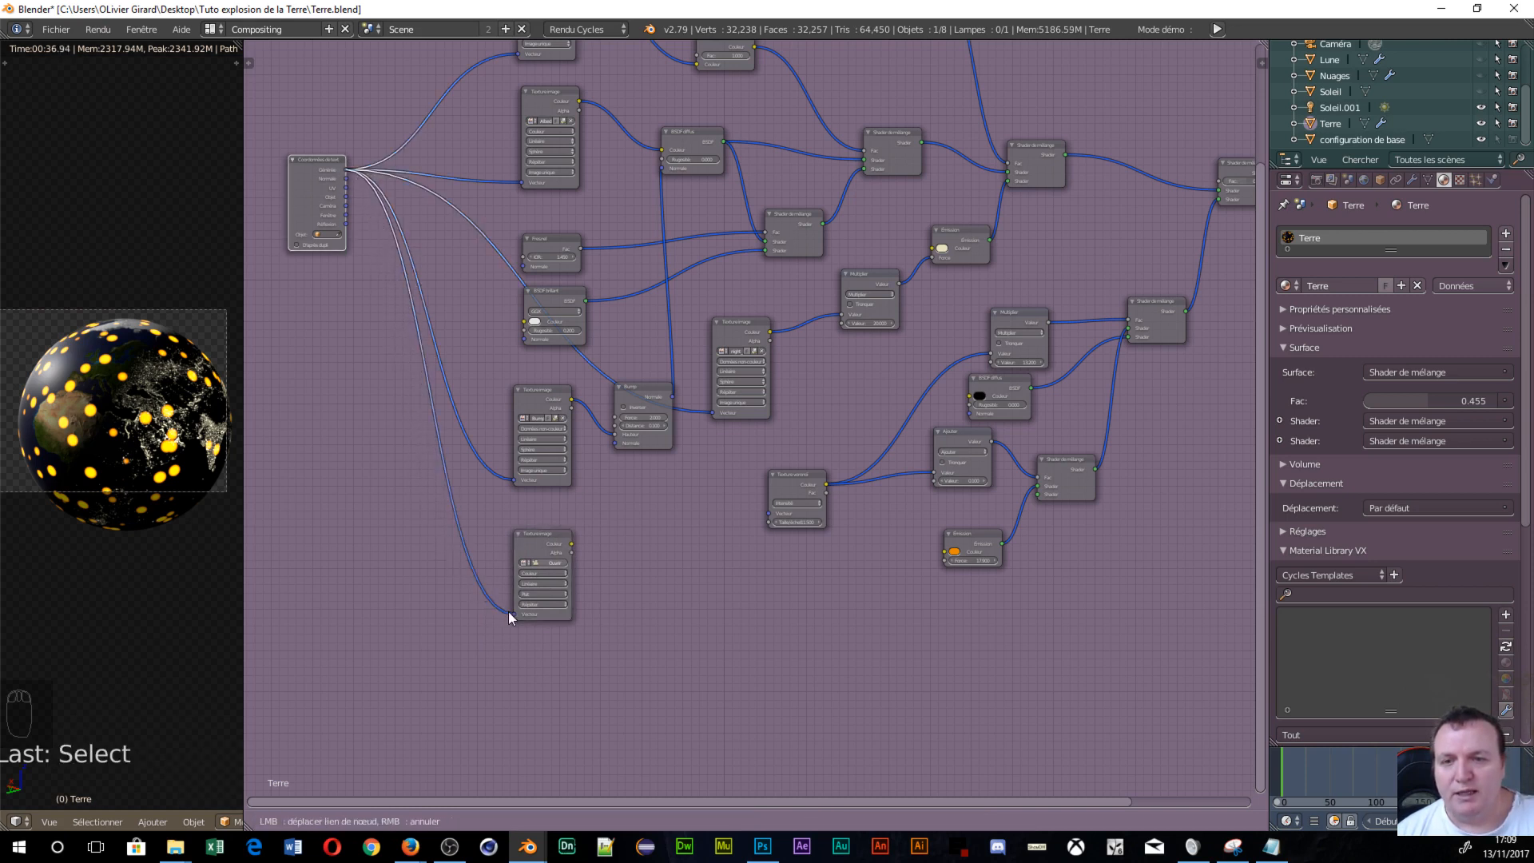
left_click(548, 596)
left_click(532, 572)
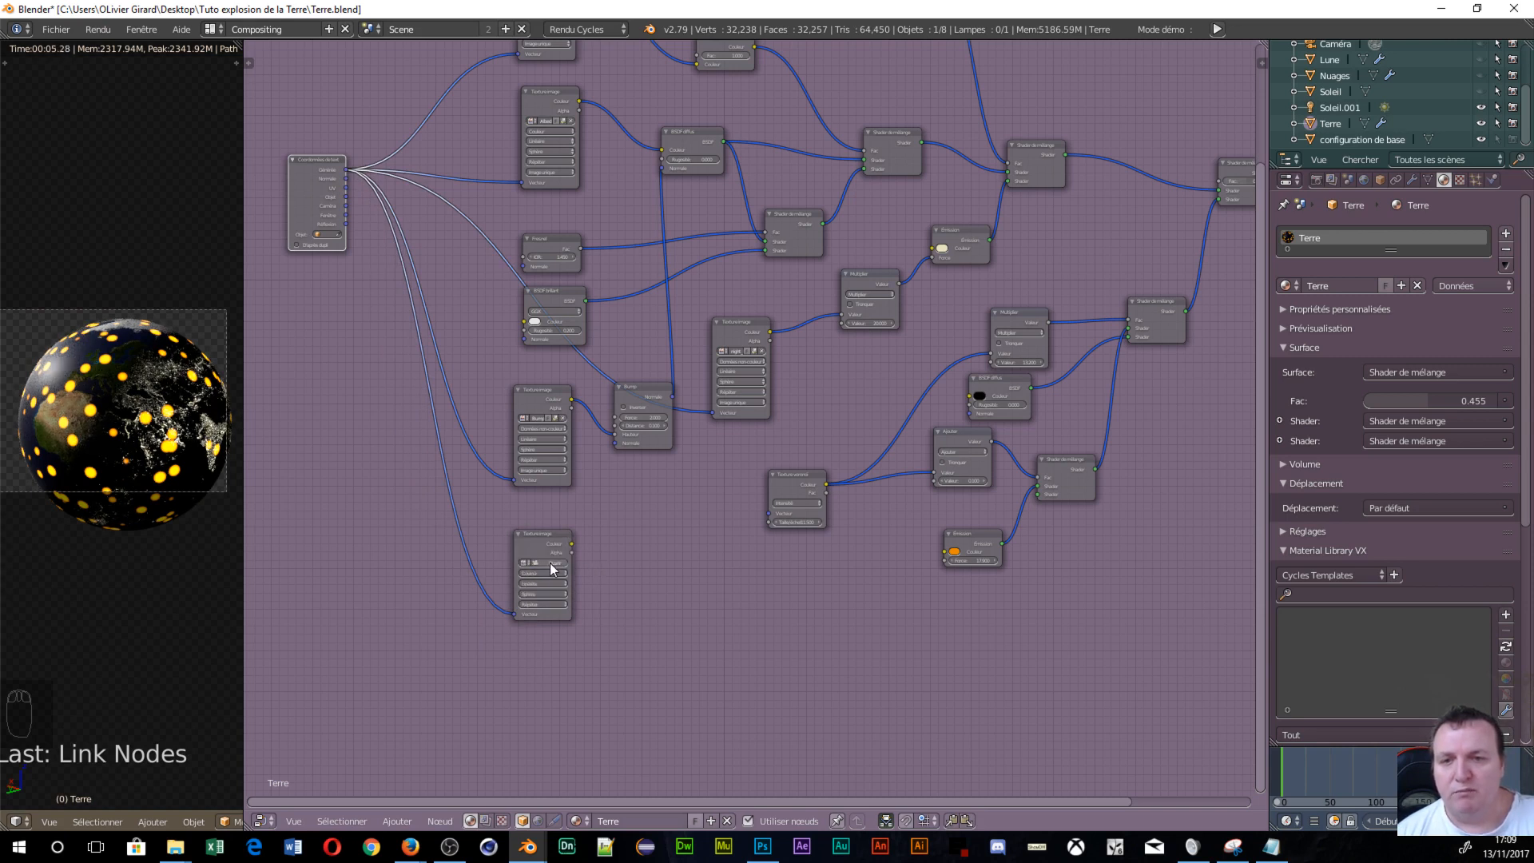
Load lava-texture-wallpaper-2.jpg from the magma_material folder into the new Texture image node.
left_click(549, 563)
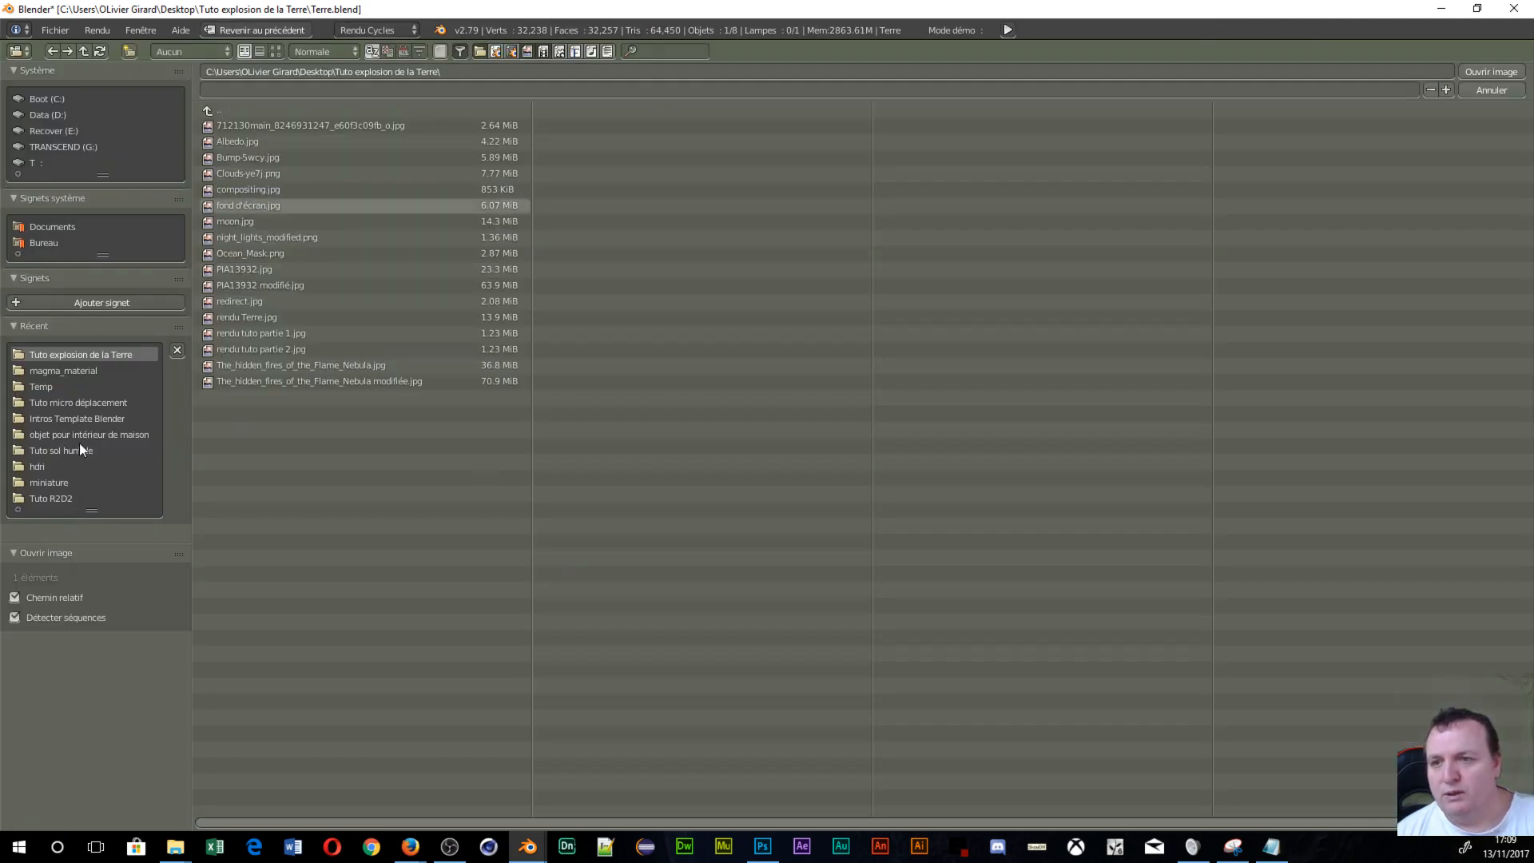
left_click(65, 372)
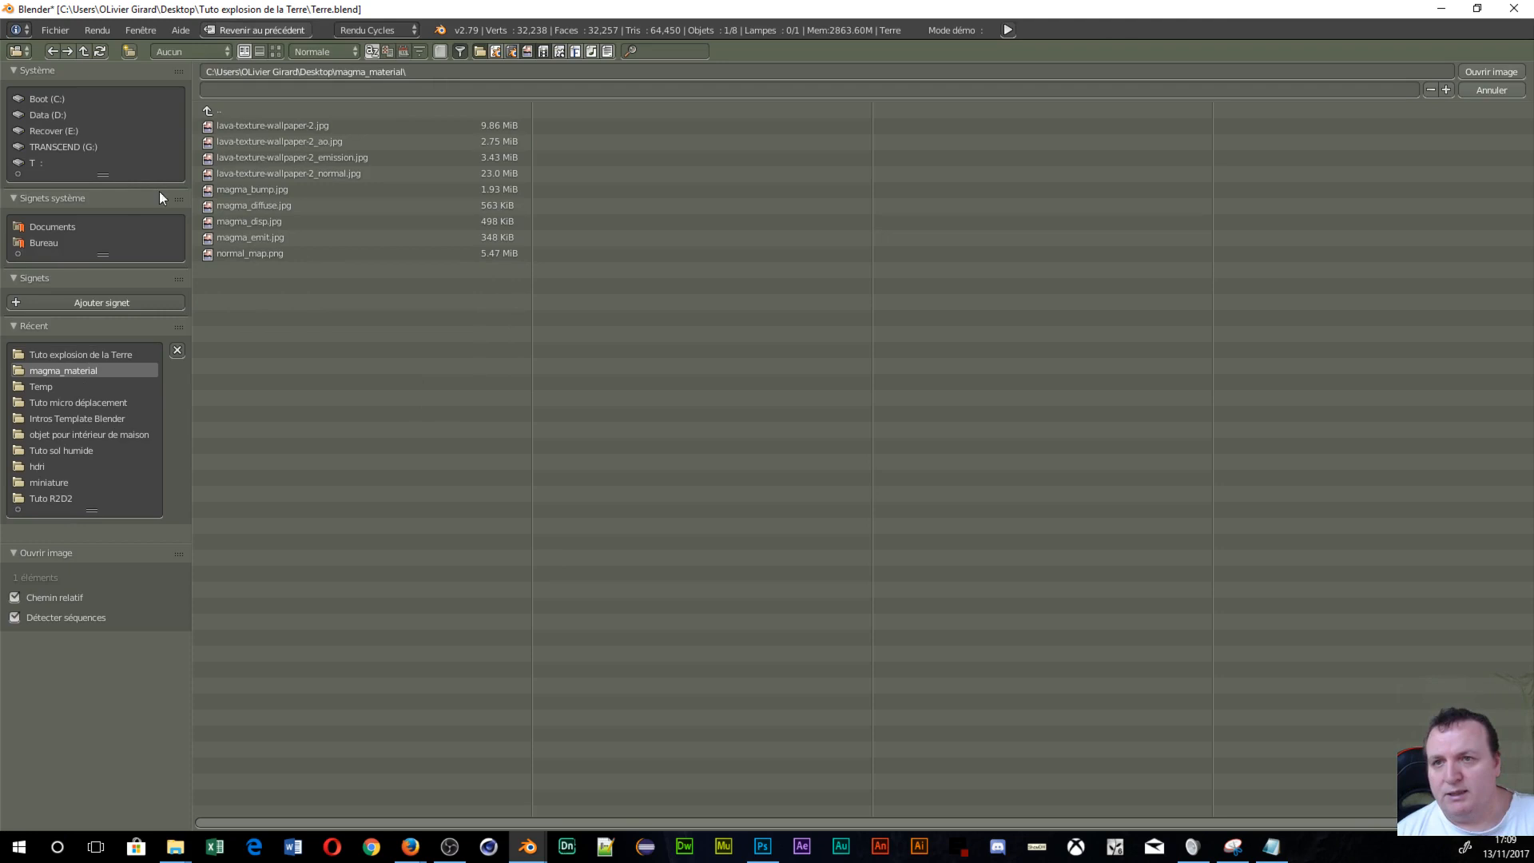
left_click(276, 51)
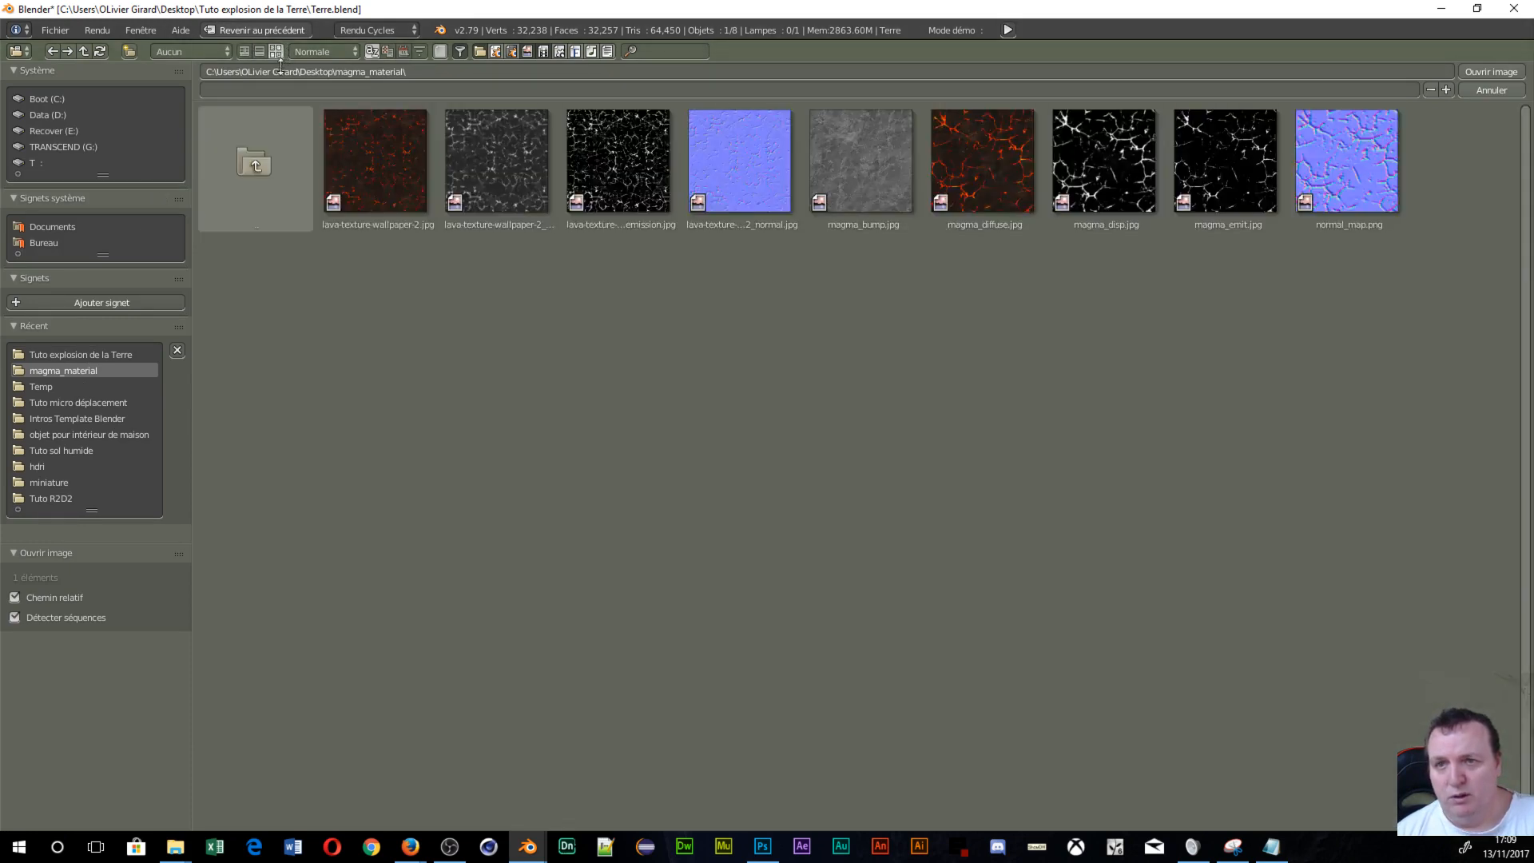
left_click(395, 166)
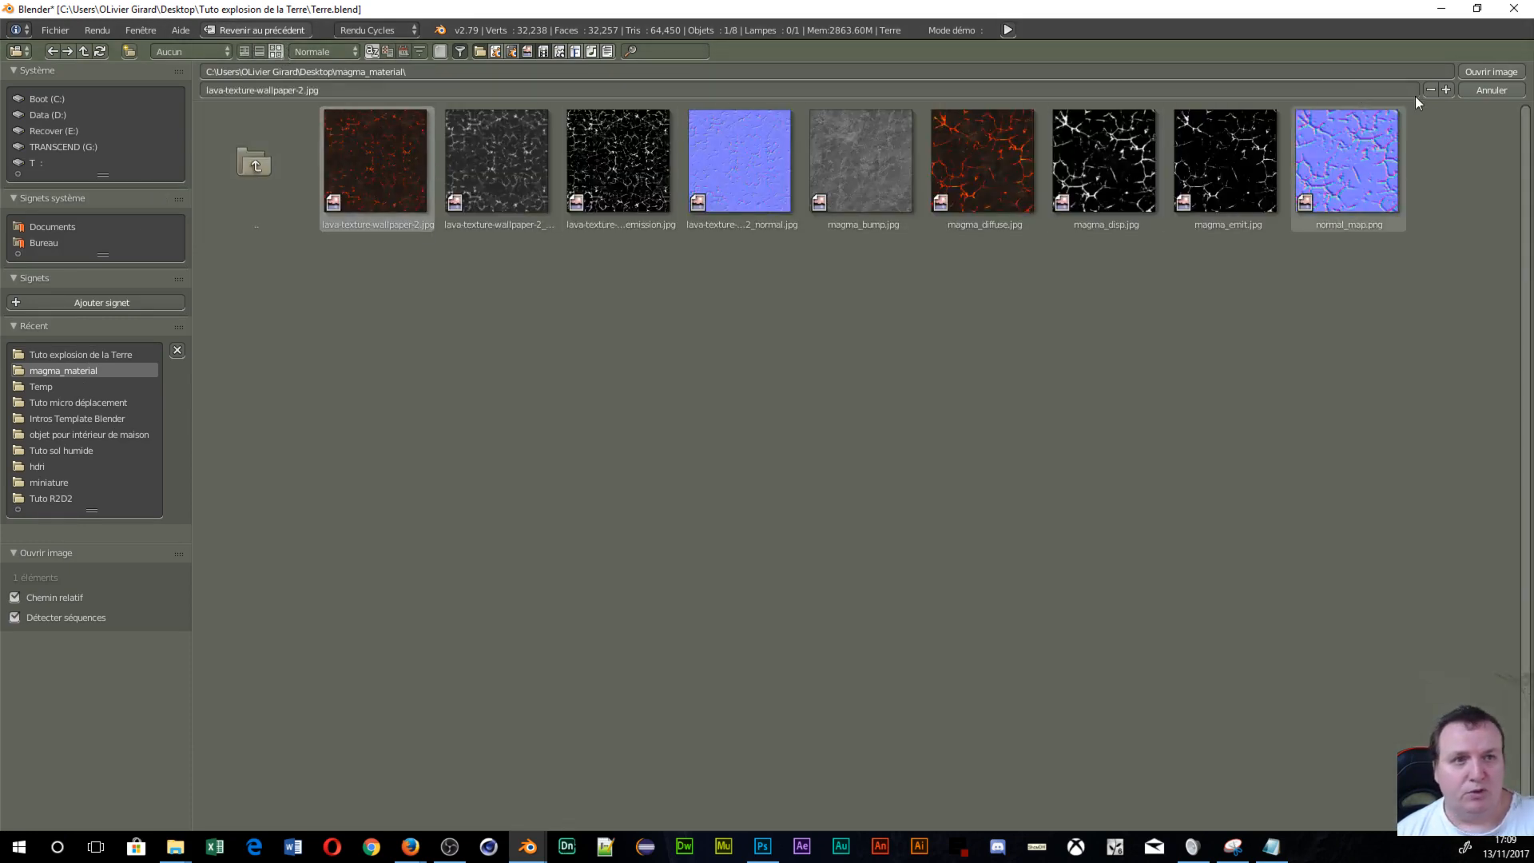
left_click(1491, 72)
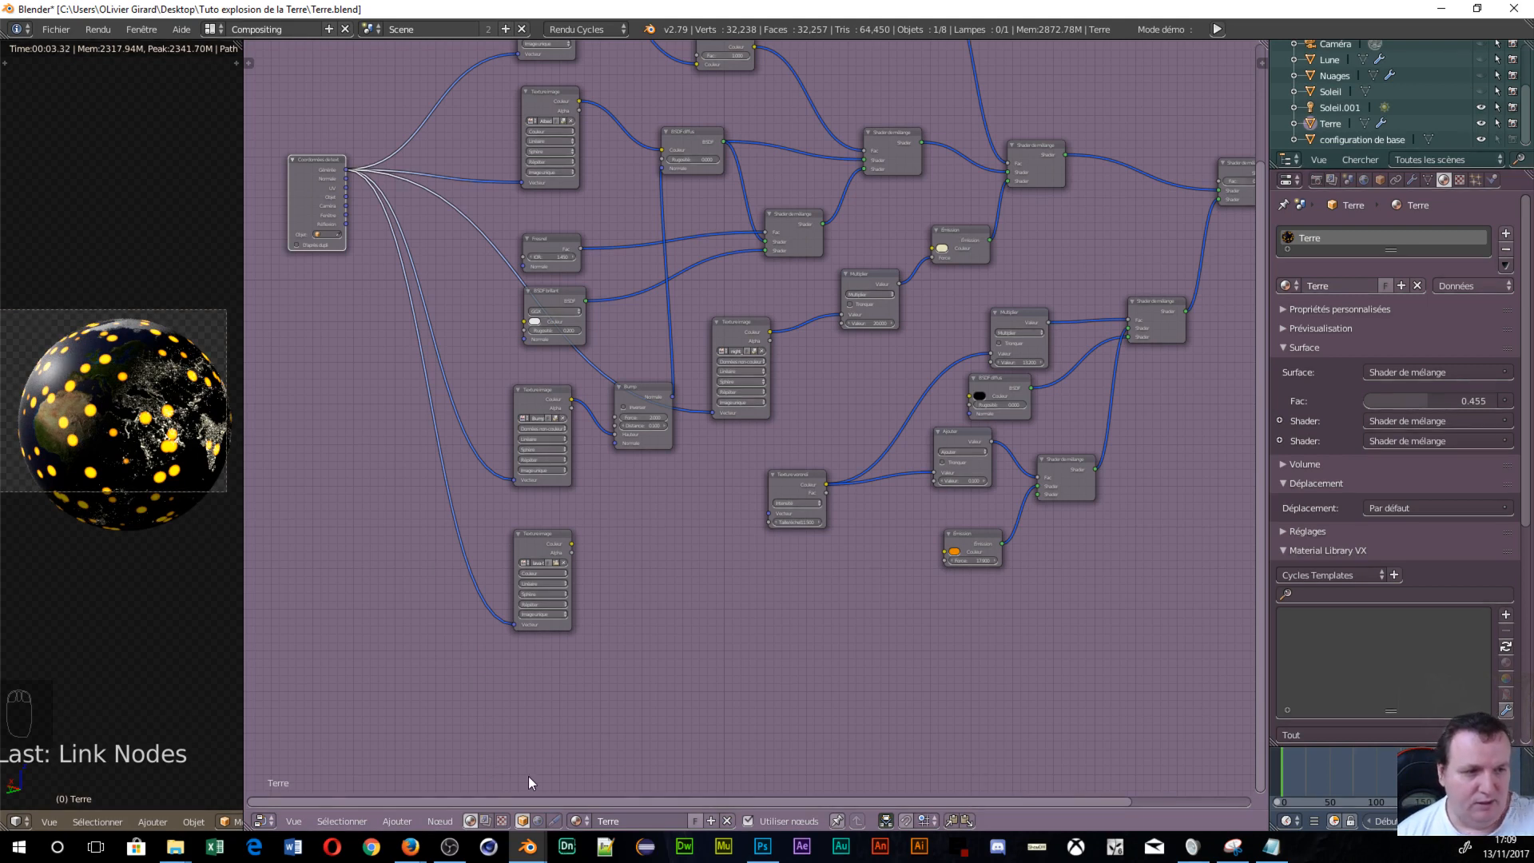
Link the lava Texture image's Couleur output to the Texture voronoi's Taille/échelle input and view the Earth up close in the render preview.
middle_click_drag(657, 595, 601, 607)
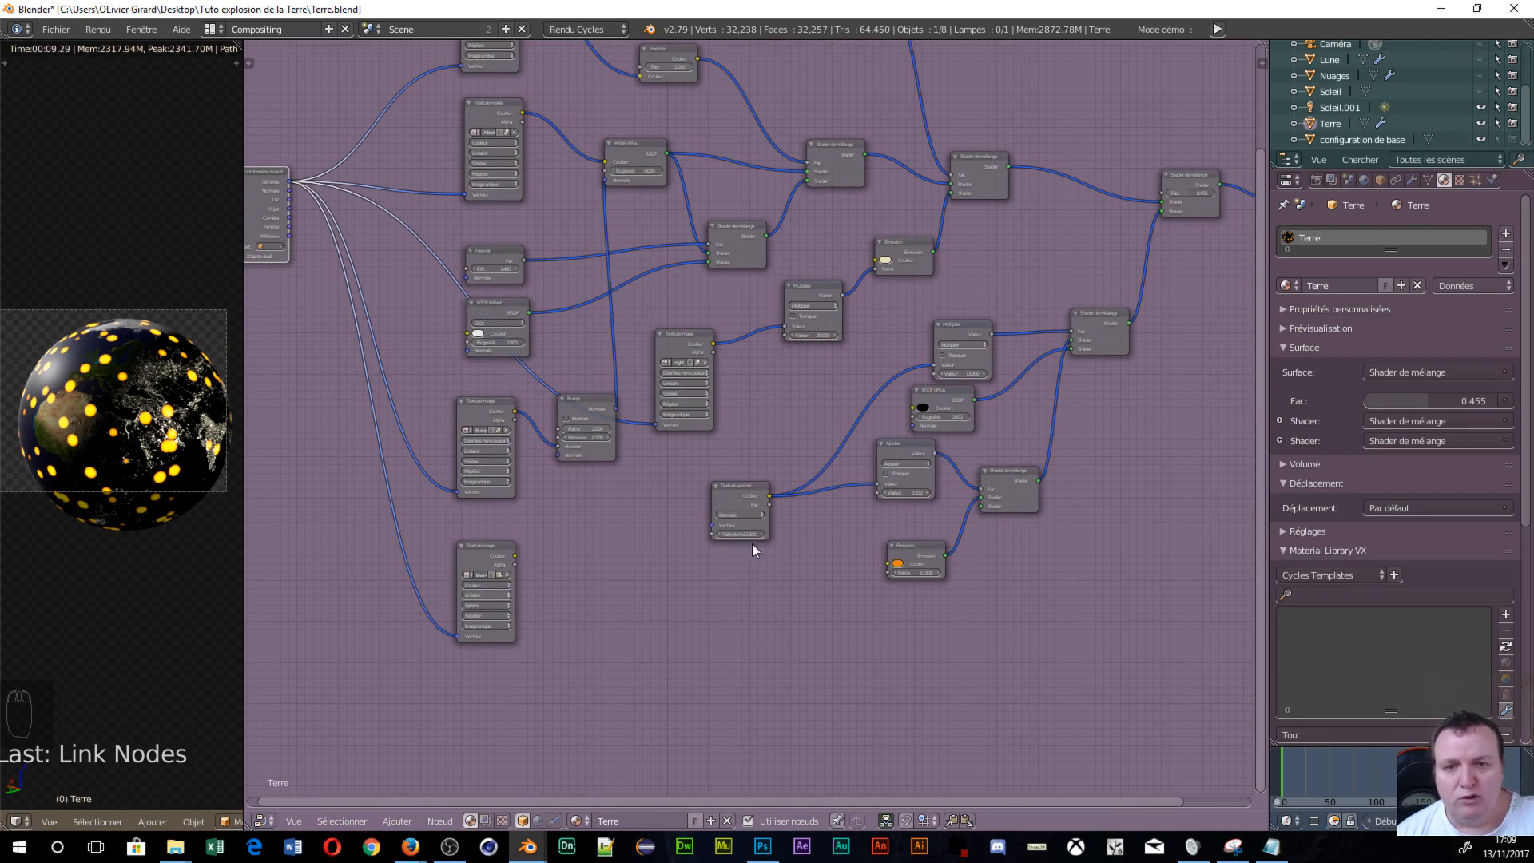
scroll(730, 615, "up", 5)
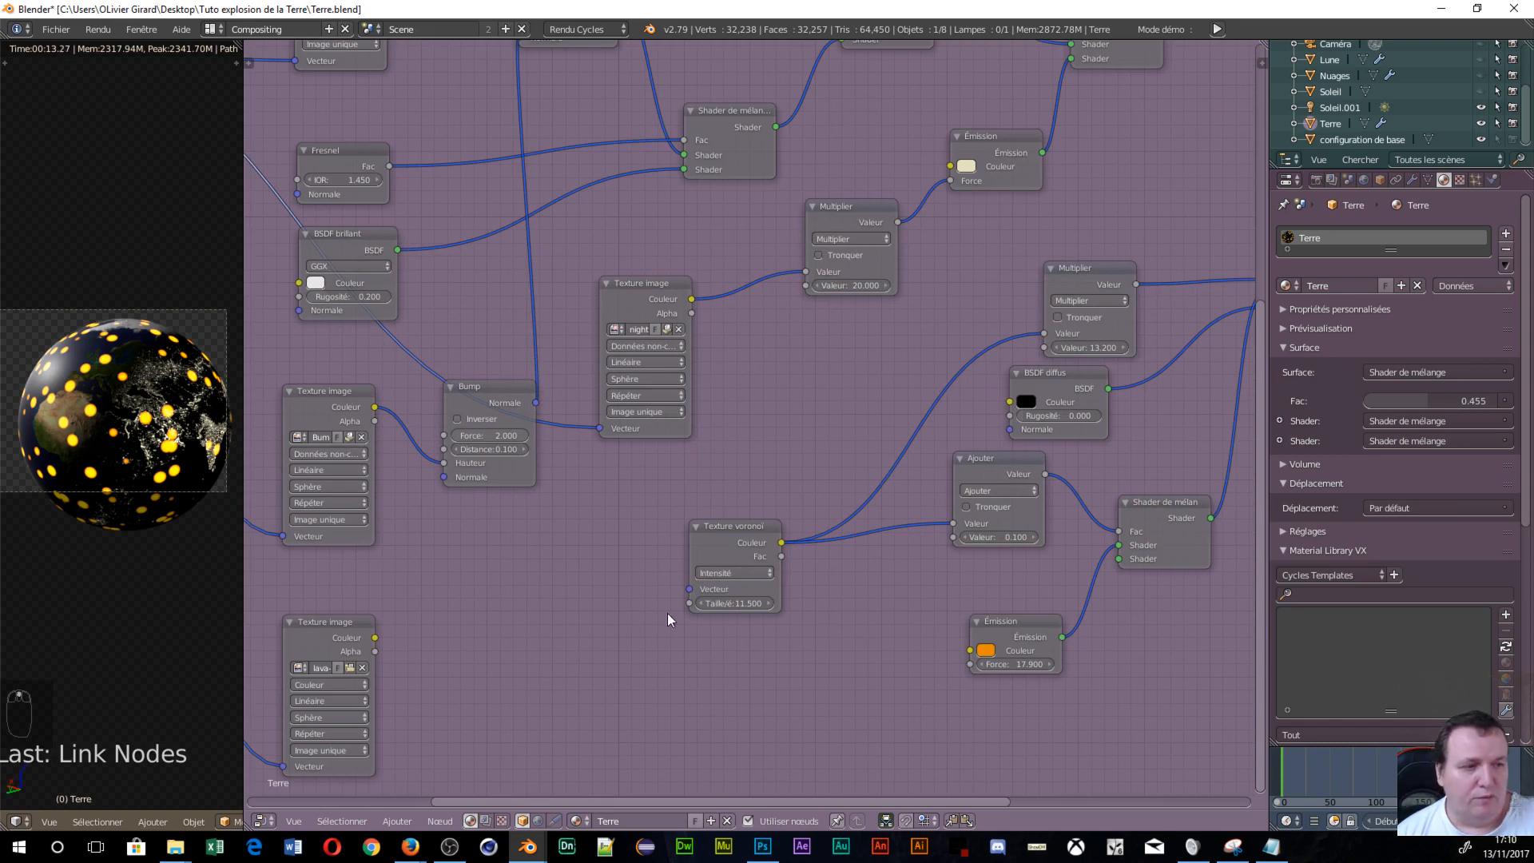
left_click_drag(375, 638, 687, 605)
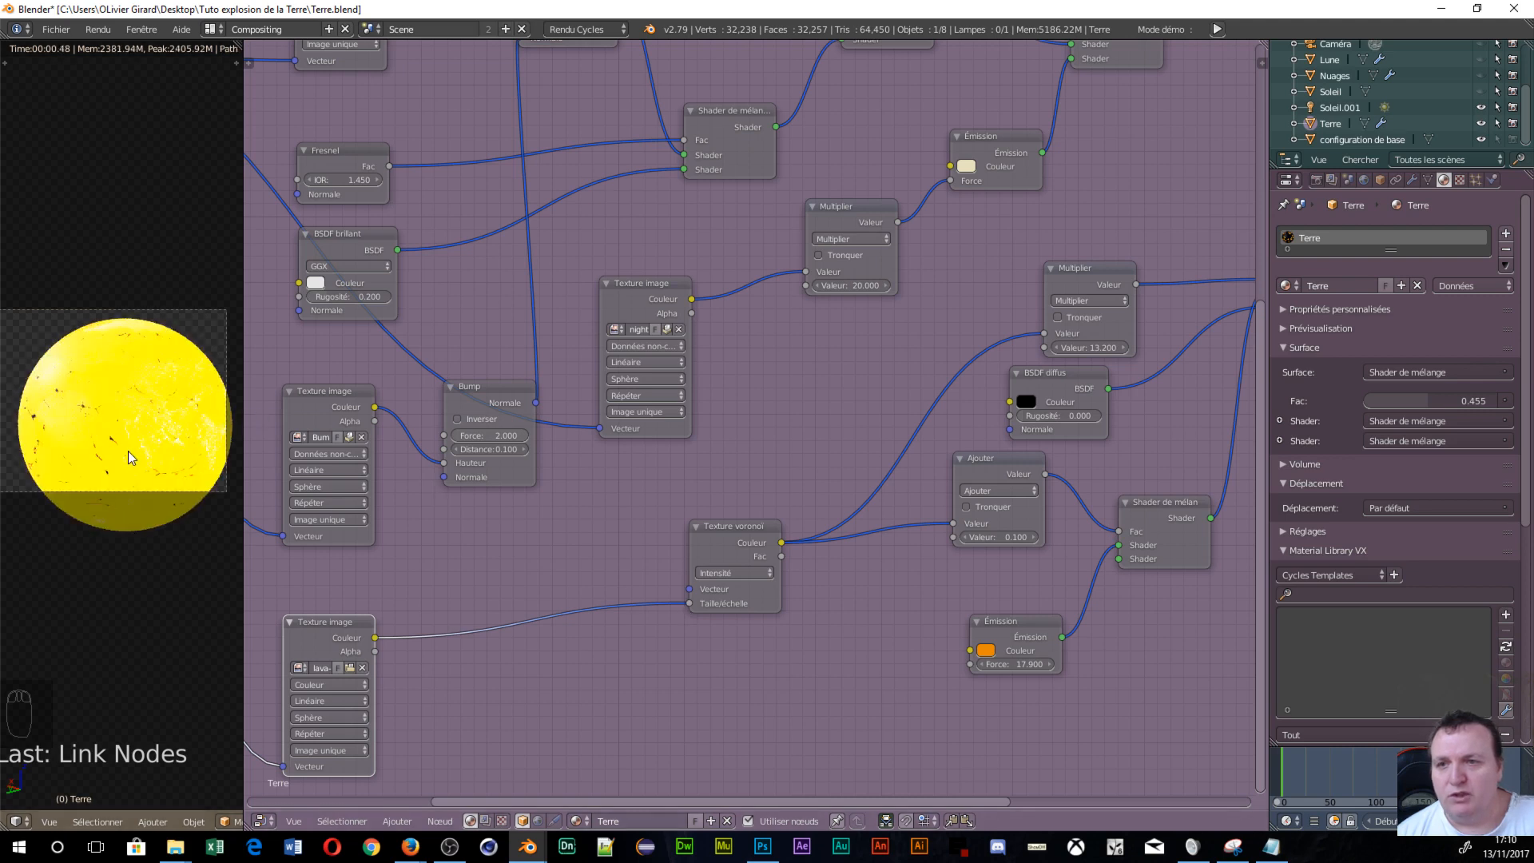
scroll(112, 477, "up", 3)
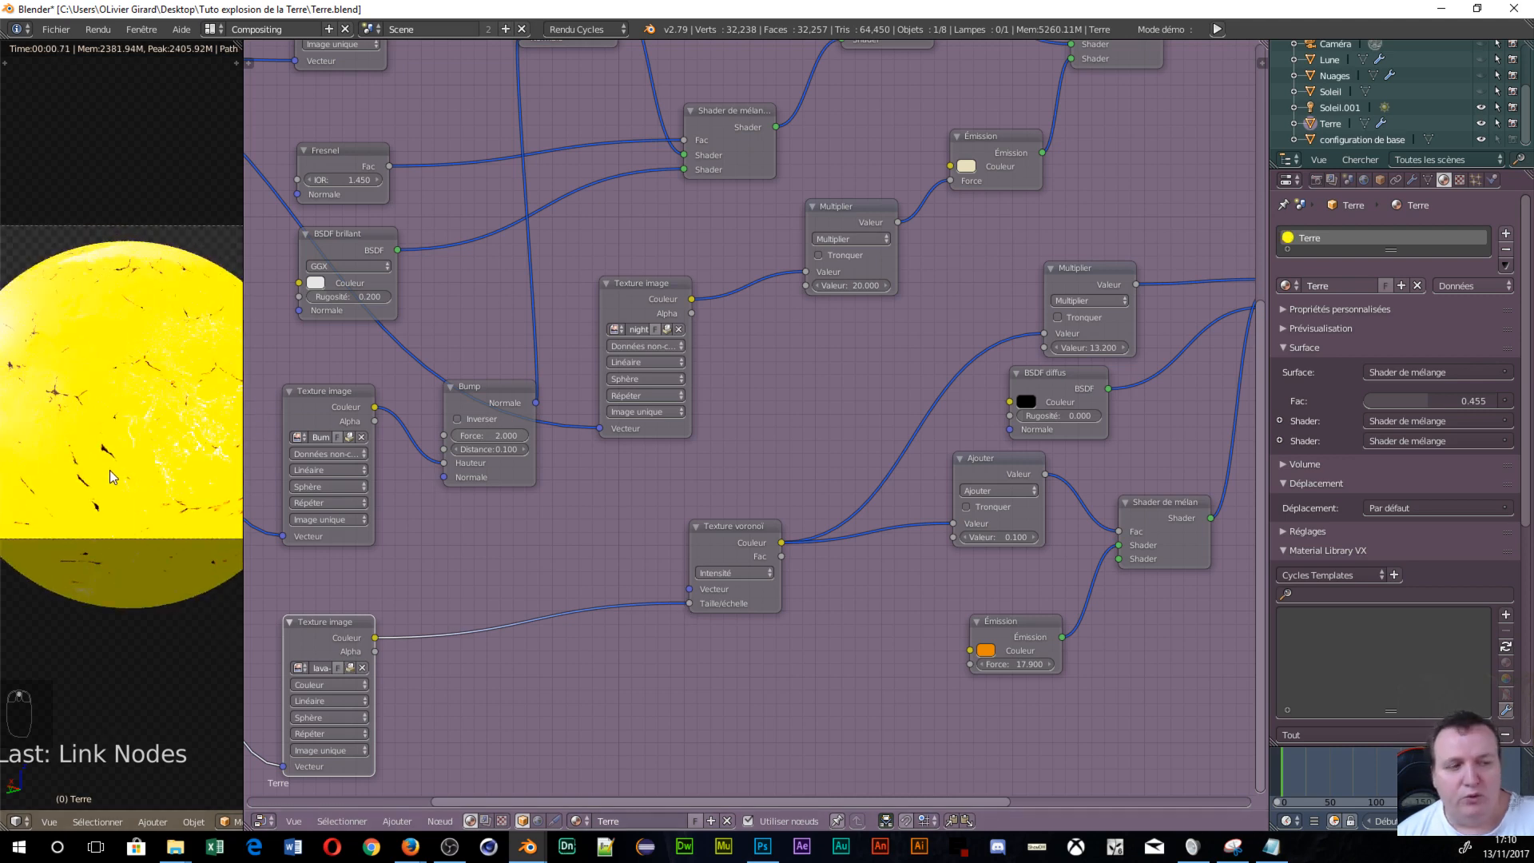
Insert an Inverser colour node on the link between the lava Texture image and the Texture voronoi, and check the Earth in the render preview.
scroll(299, 365, "up", 2)
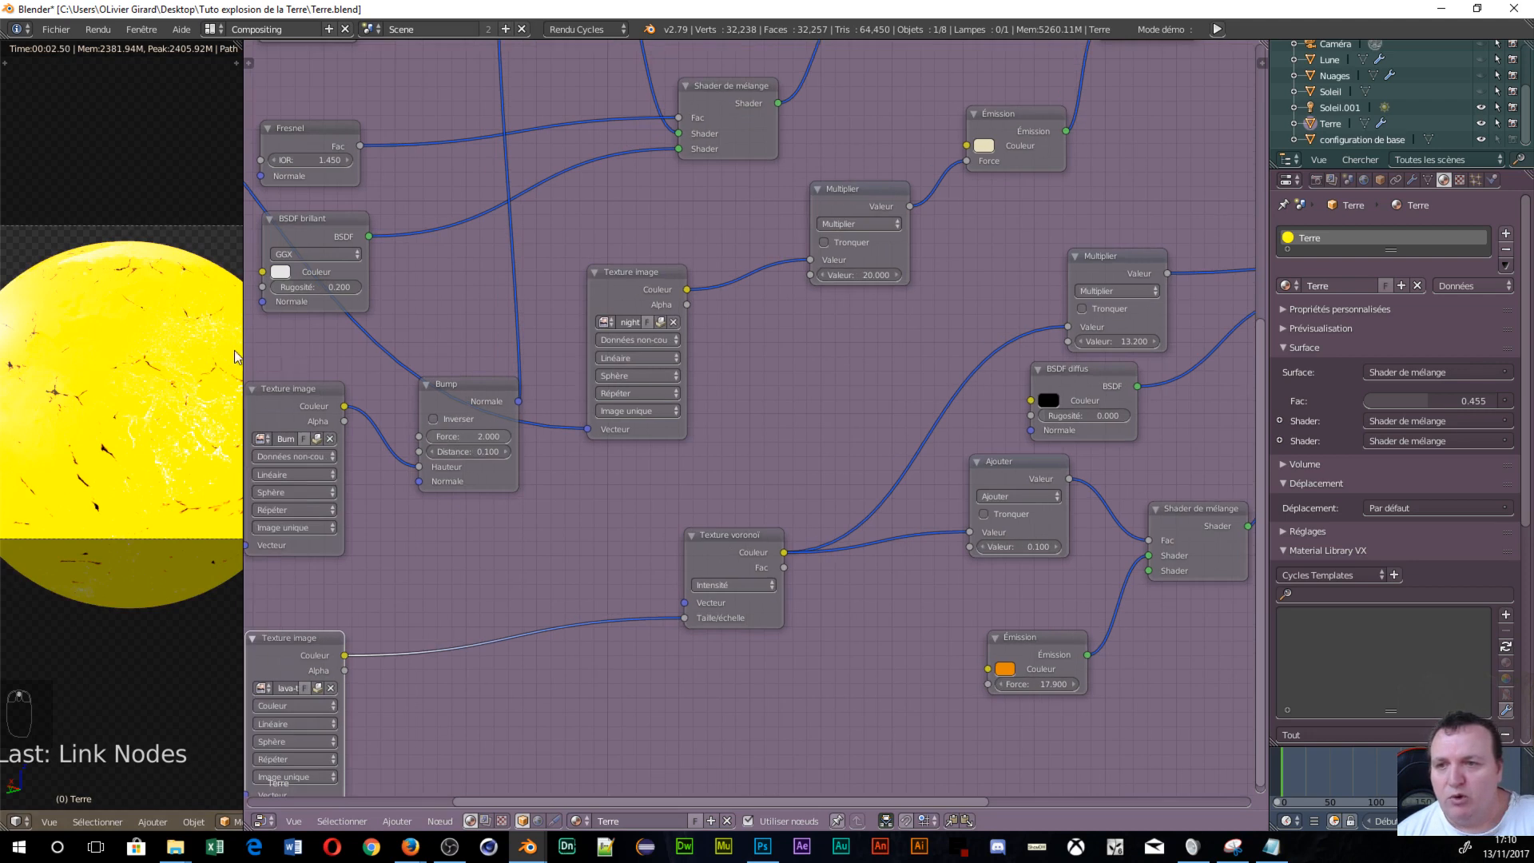
scroll(162, 421, "up", 2)
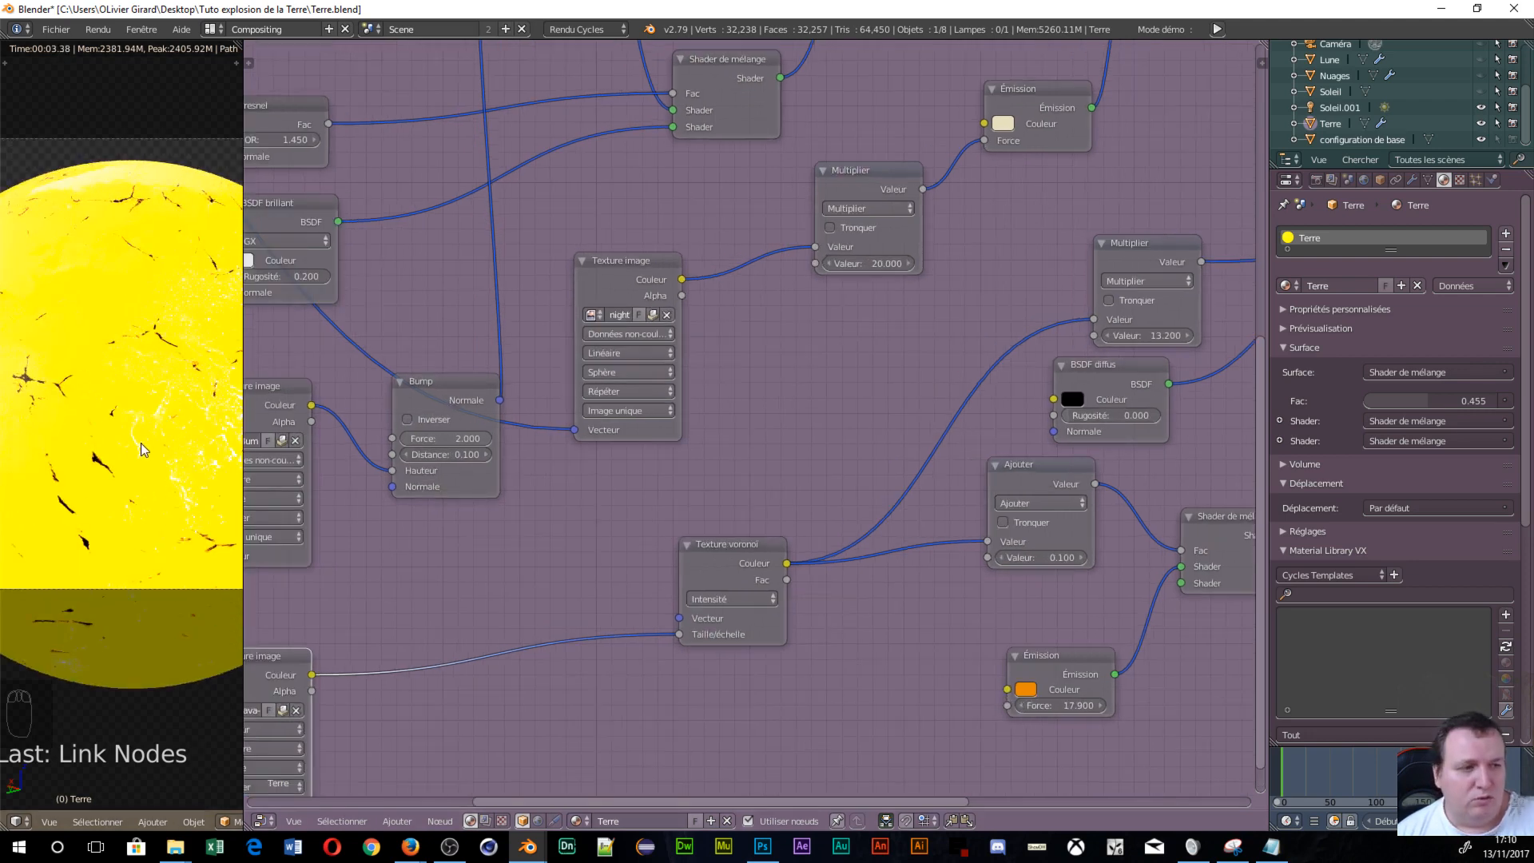
scroll(145, 449, "down", 2)
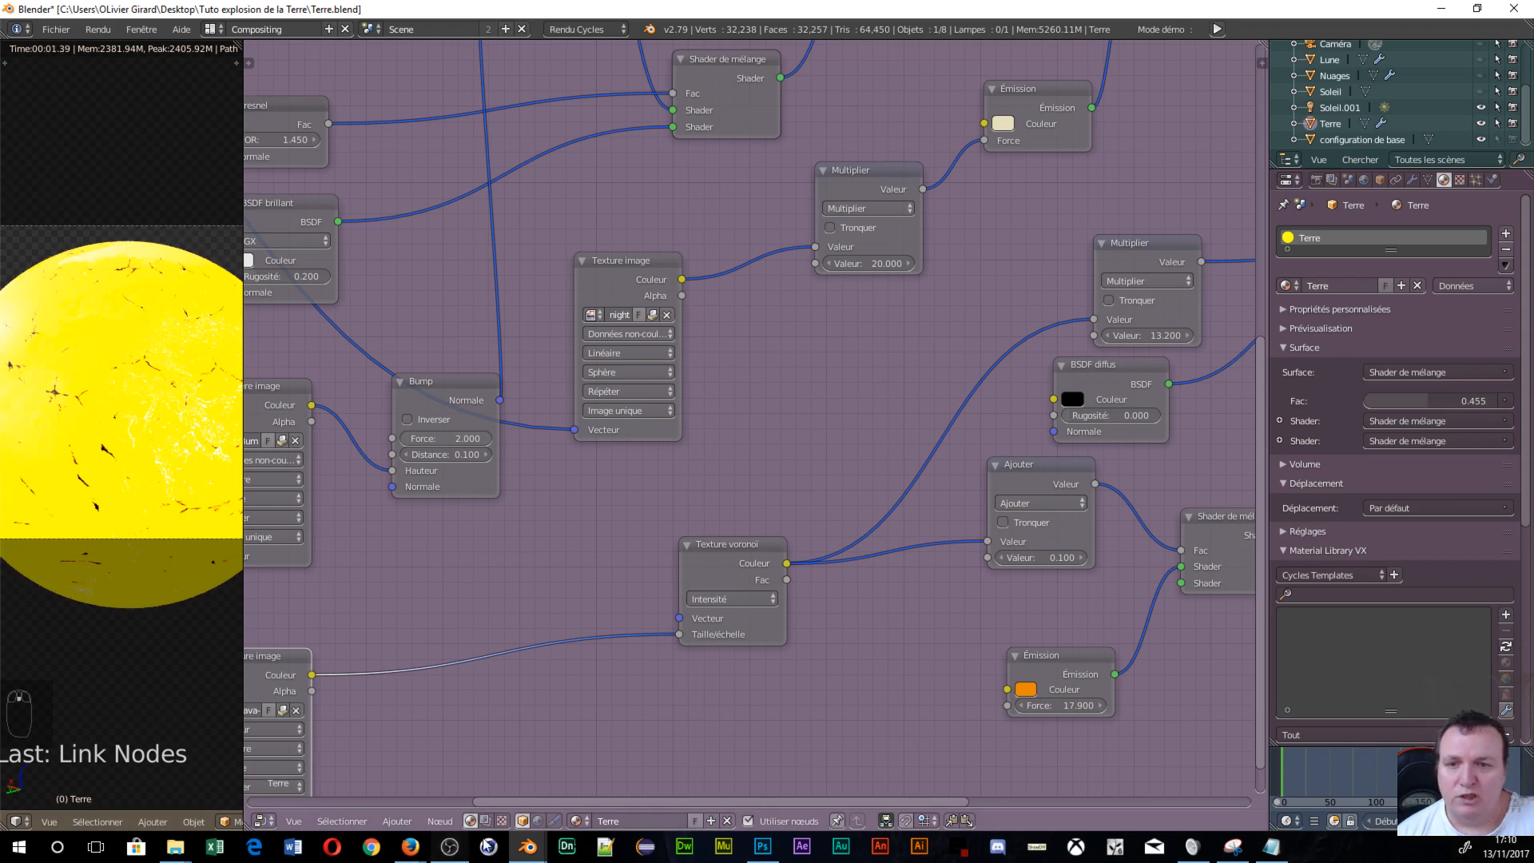
middle_click_drag(610, 661, 768, 452)
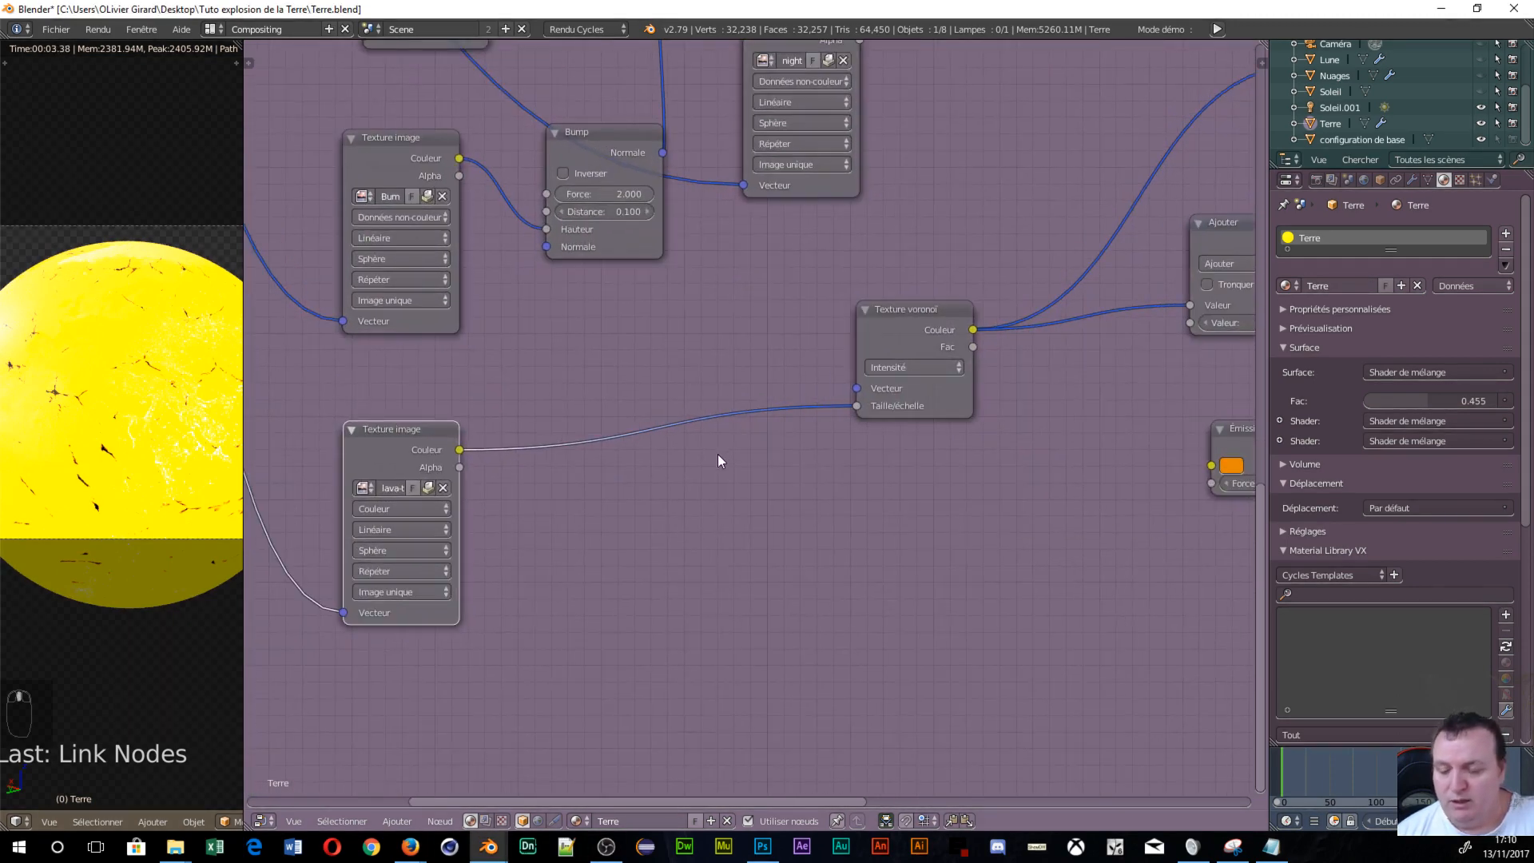
key("shift+a")
mouse_move(683, 462)
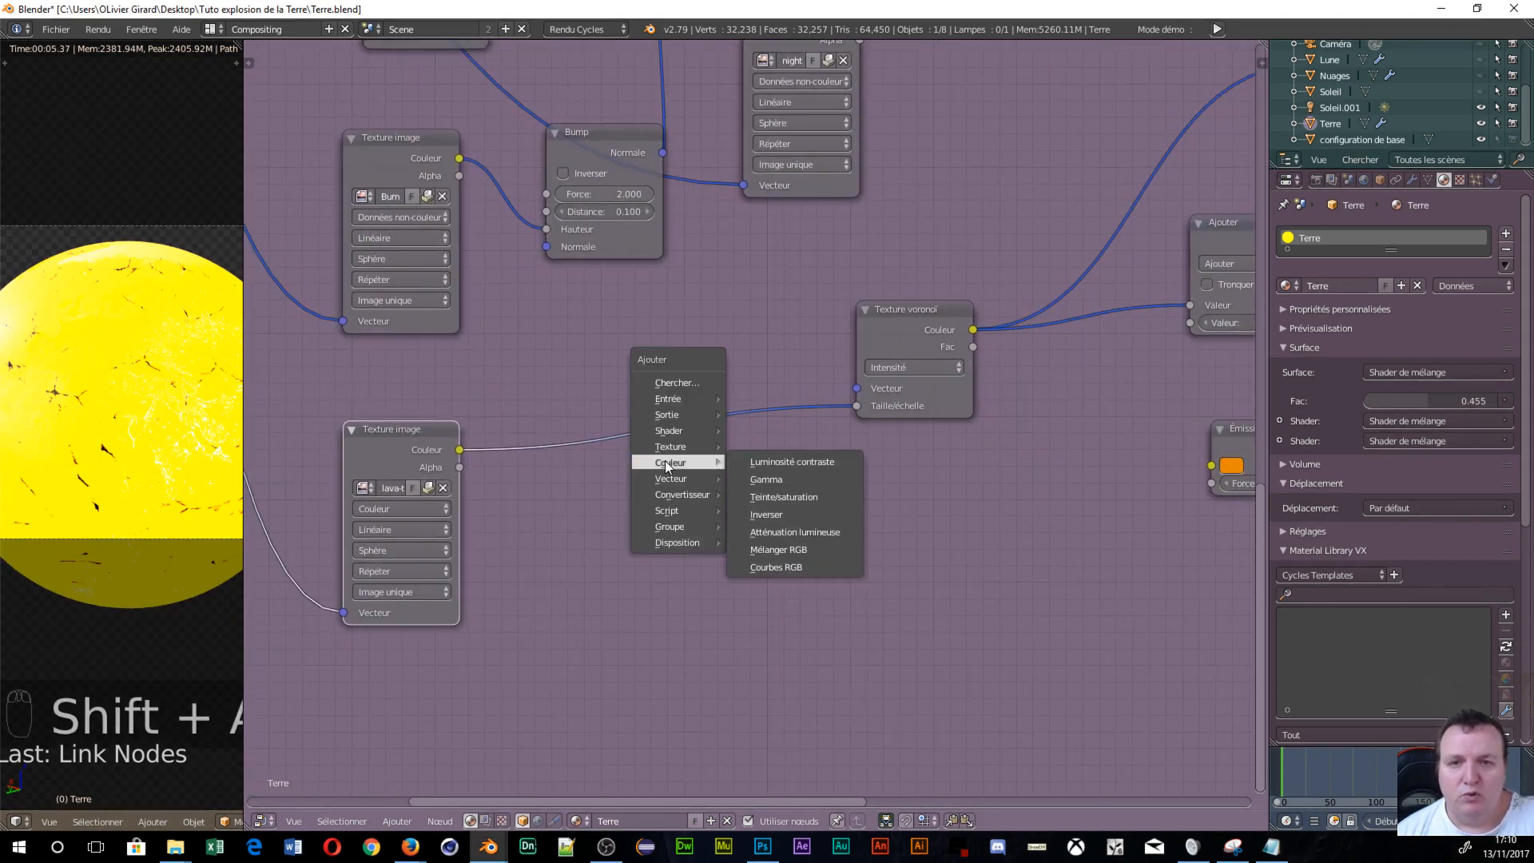
left_click(765, 514)
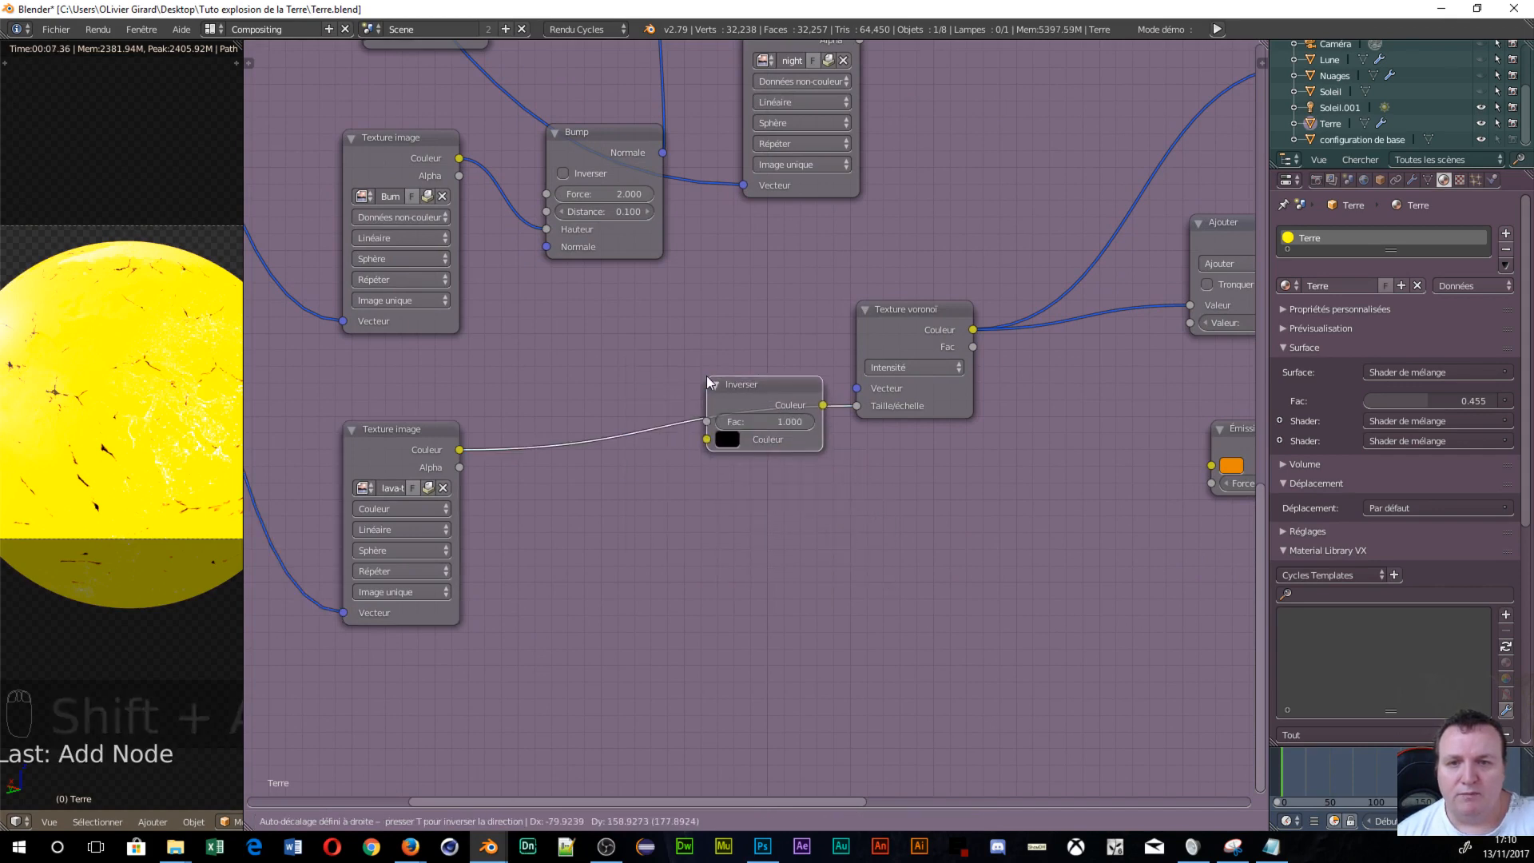
left_click(707, 376)
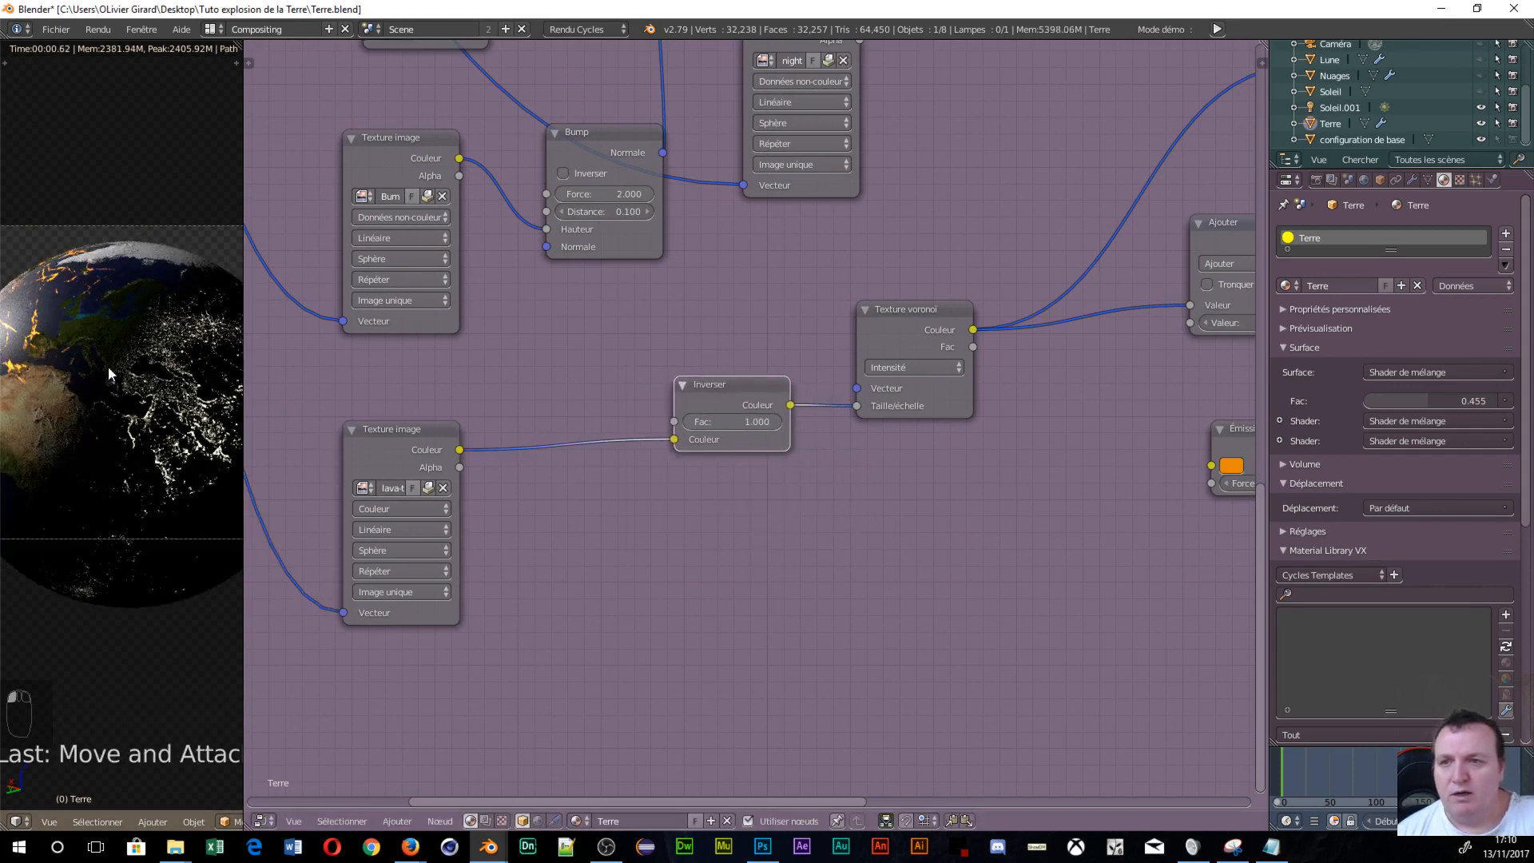
scroll(28, 370, "up", 1)
scroll(79, 372, "down", 2)
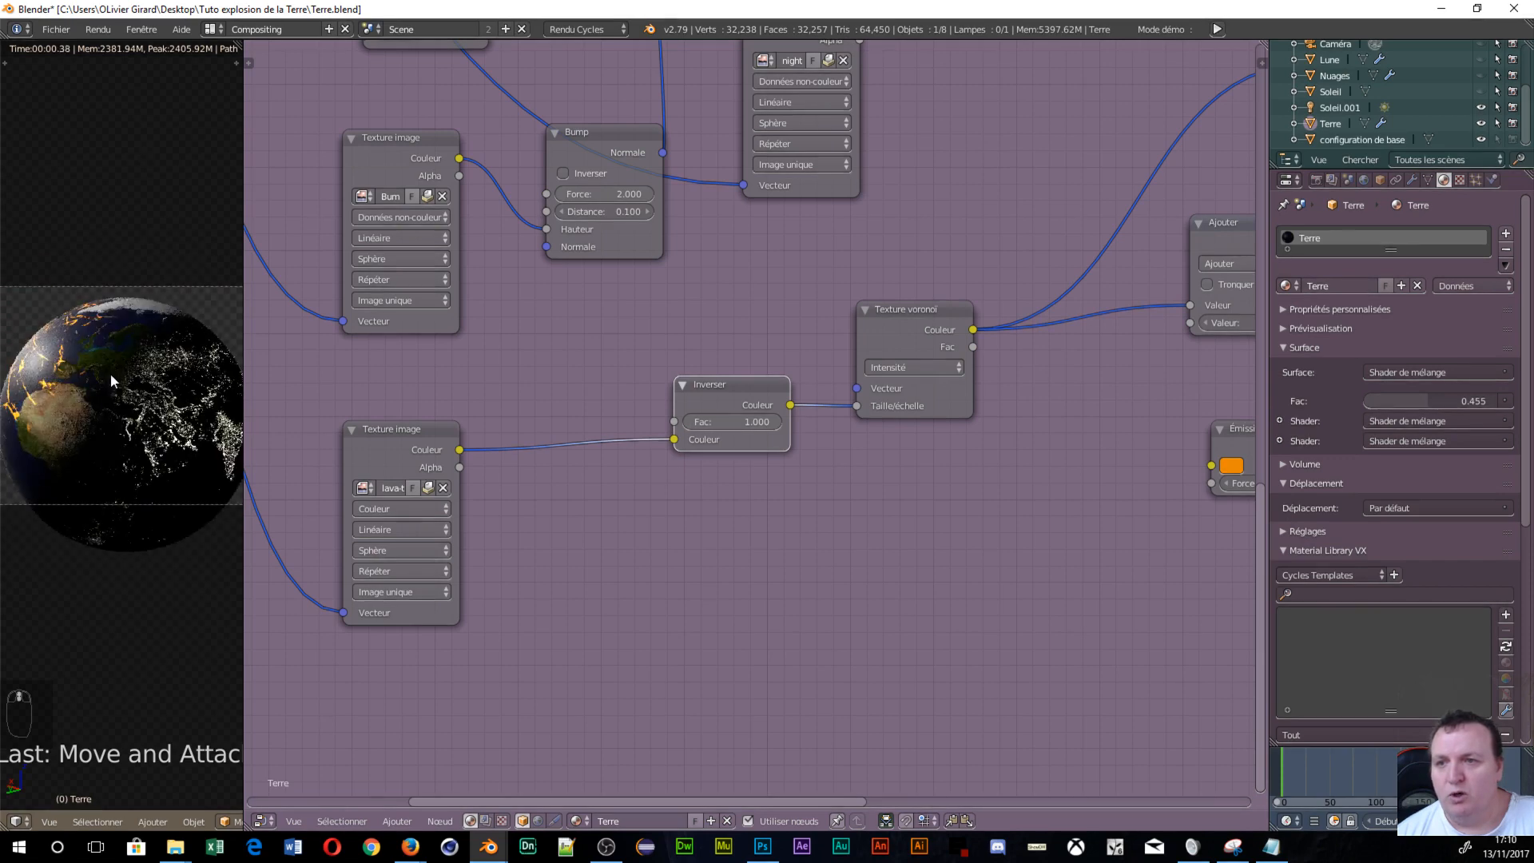
scroll(62, 406, "up", 2)
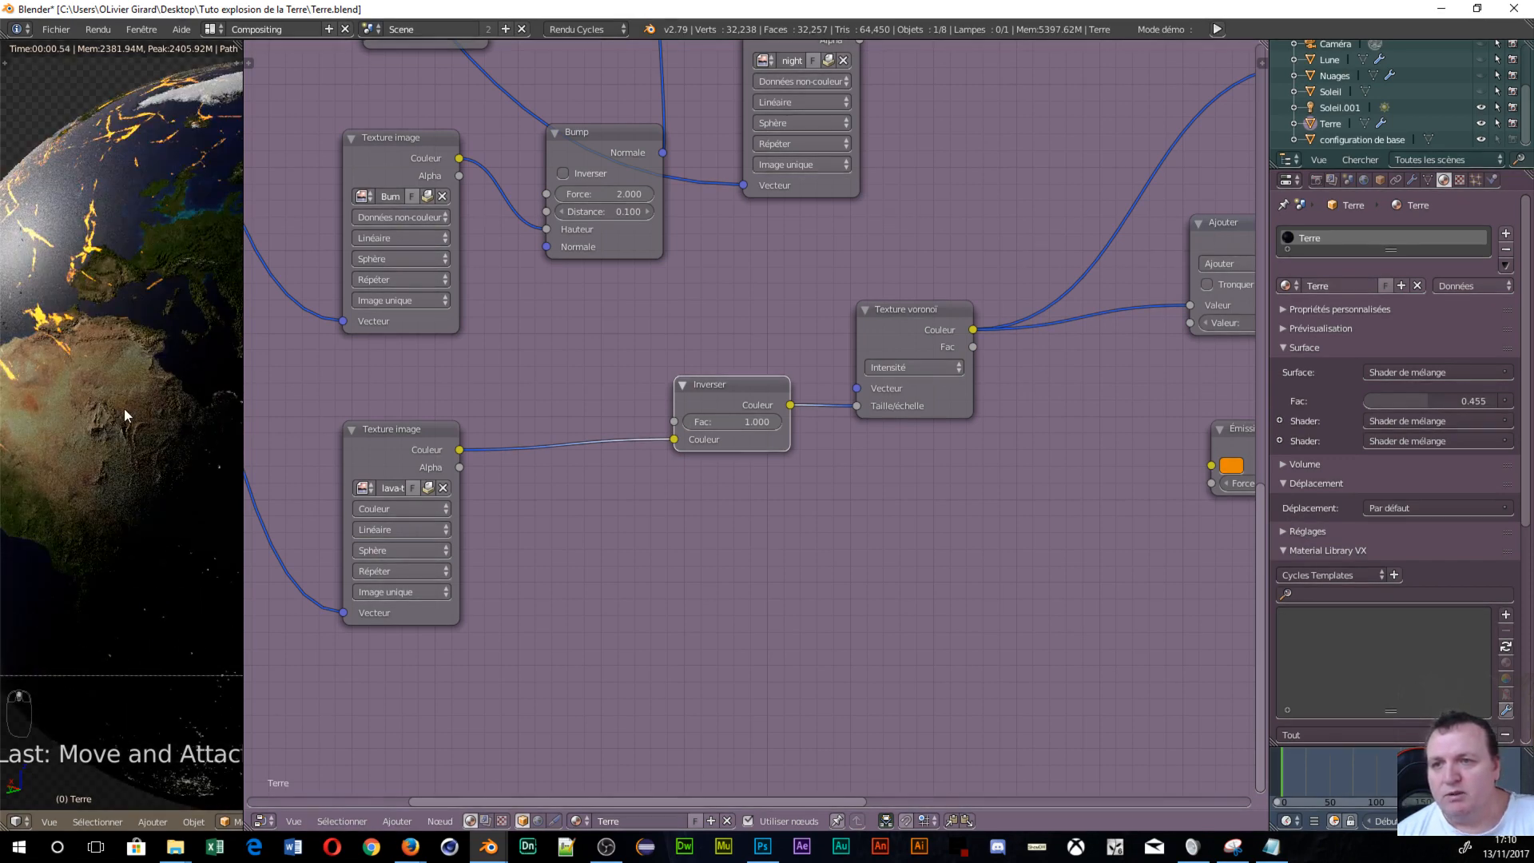
scroll(124, 409, "down", 1)
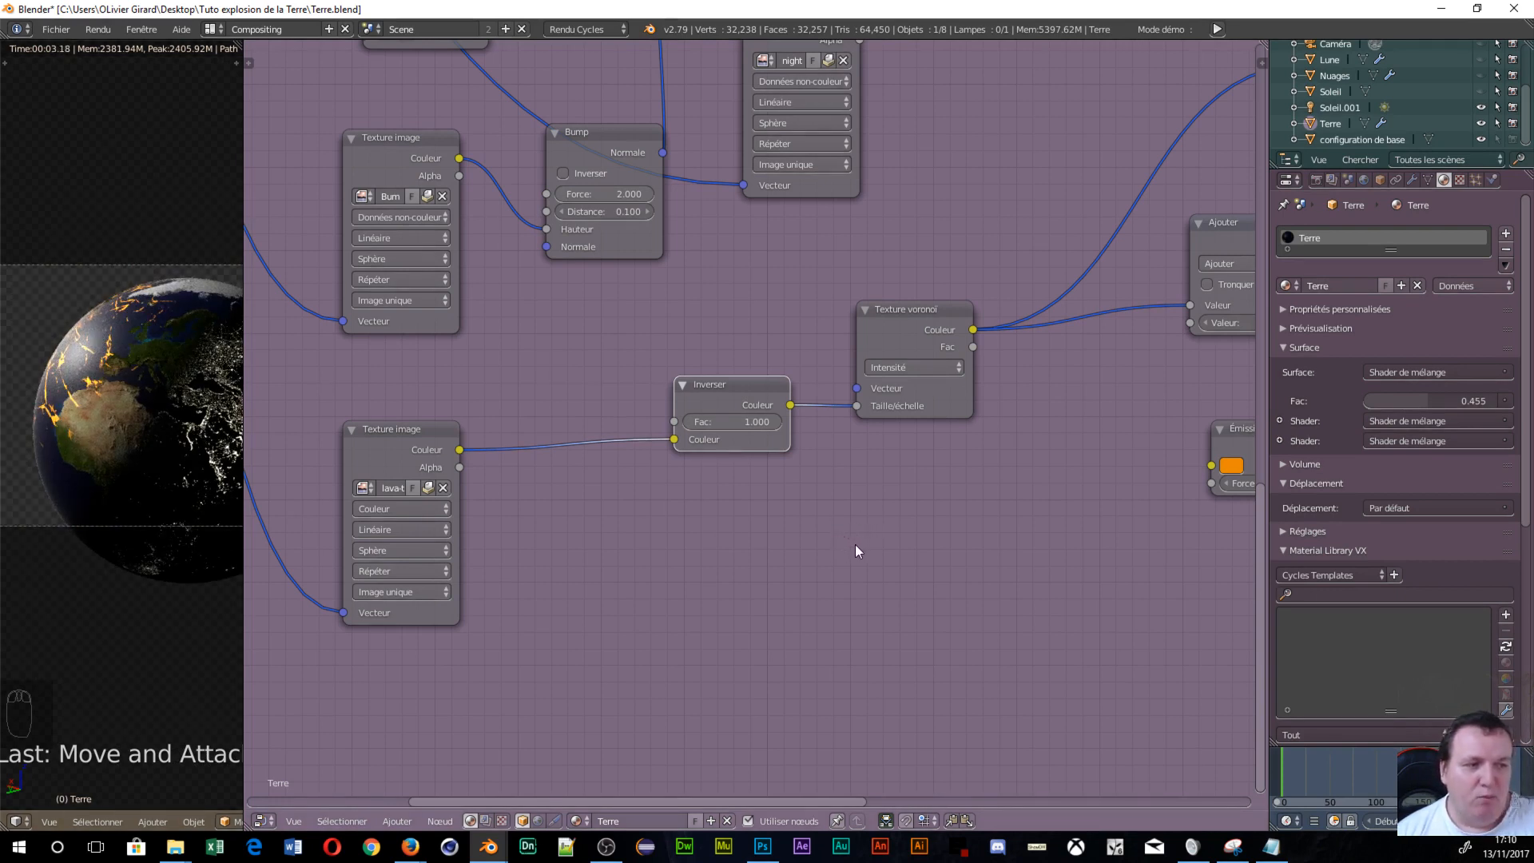
Link the lava Texture image's Couleur output to the Force input of the orange Émission node.
middle_click_drag(839, 540, 699, 483)
middle_click_drag(452, 553, 581, 570)
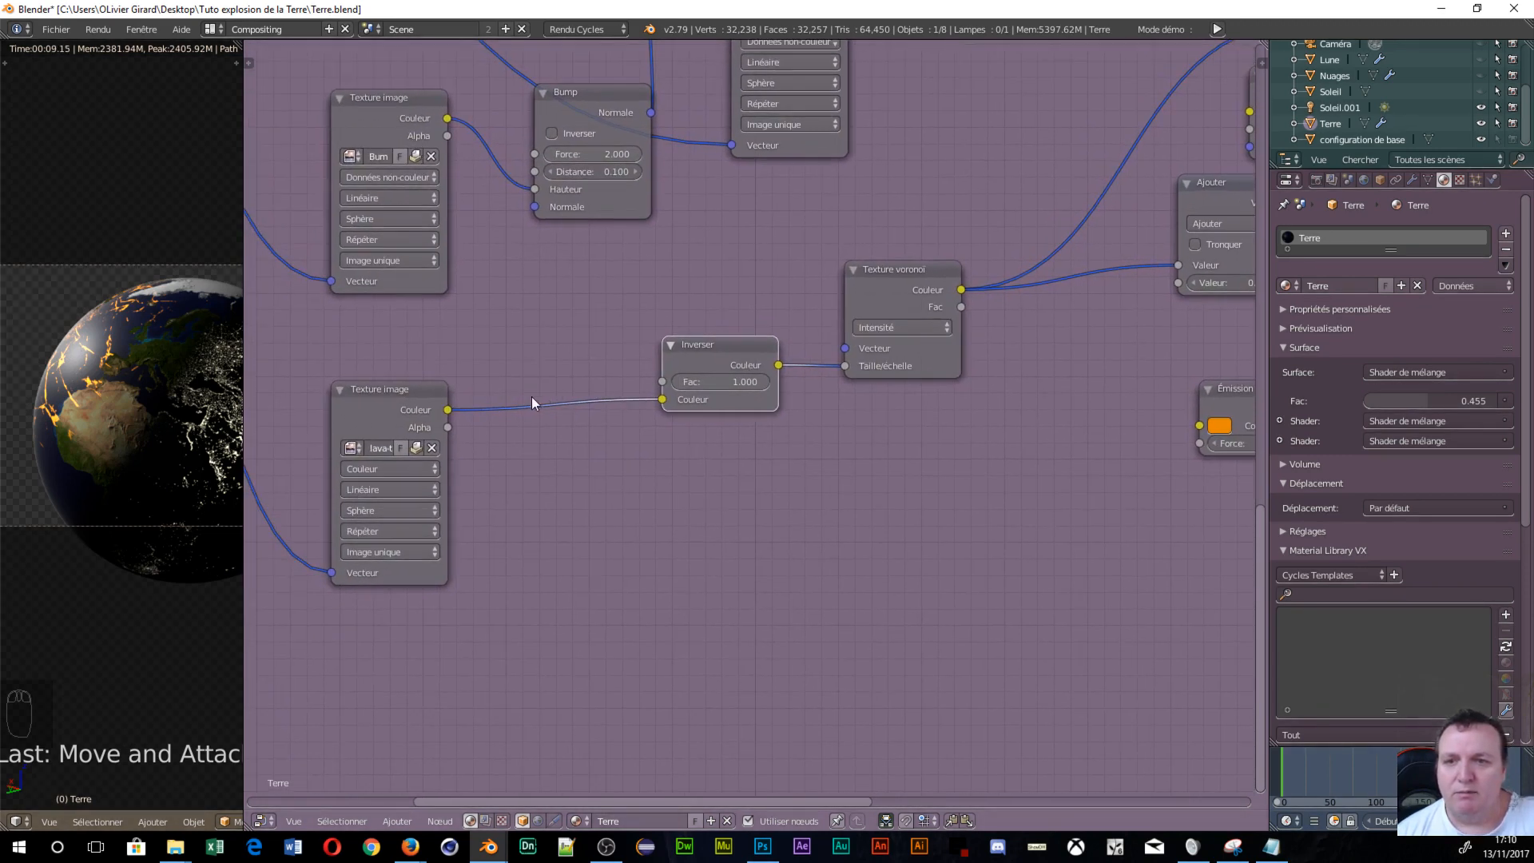
middle_click_drag(724, 489, 698, 487)
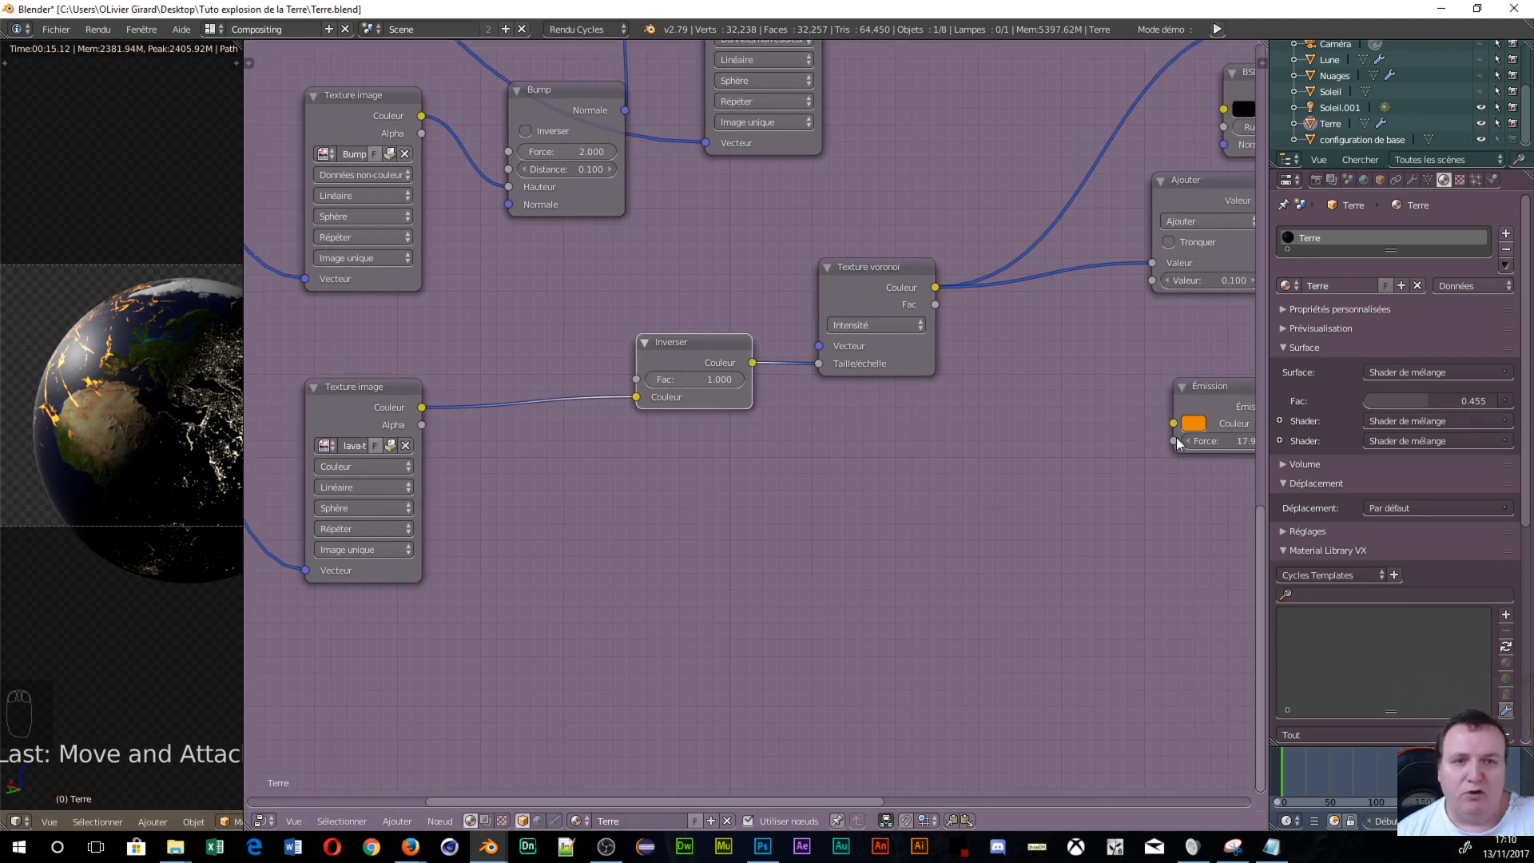
middle_click_drag(1200, 480, 1005, 461)
middle_click_drag(677, 500, 798, 462)
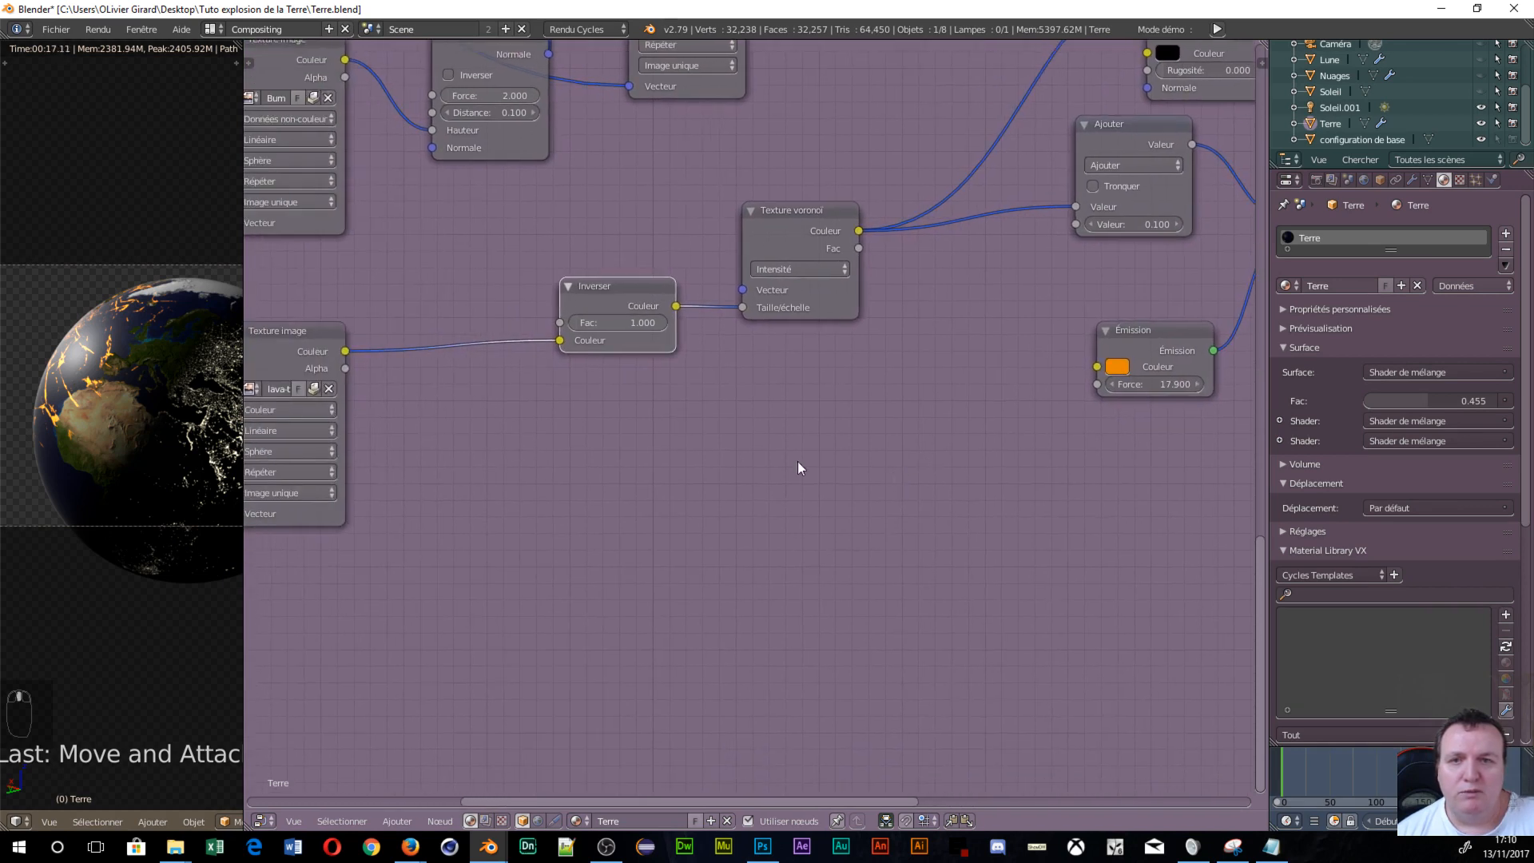
left_click_drag(345, 351, 1097, 386)
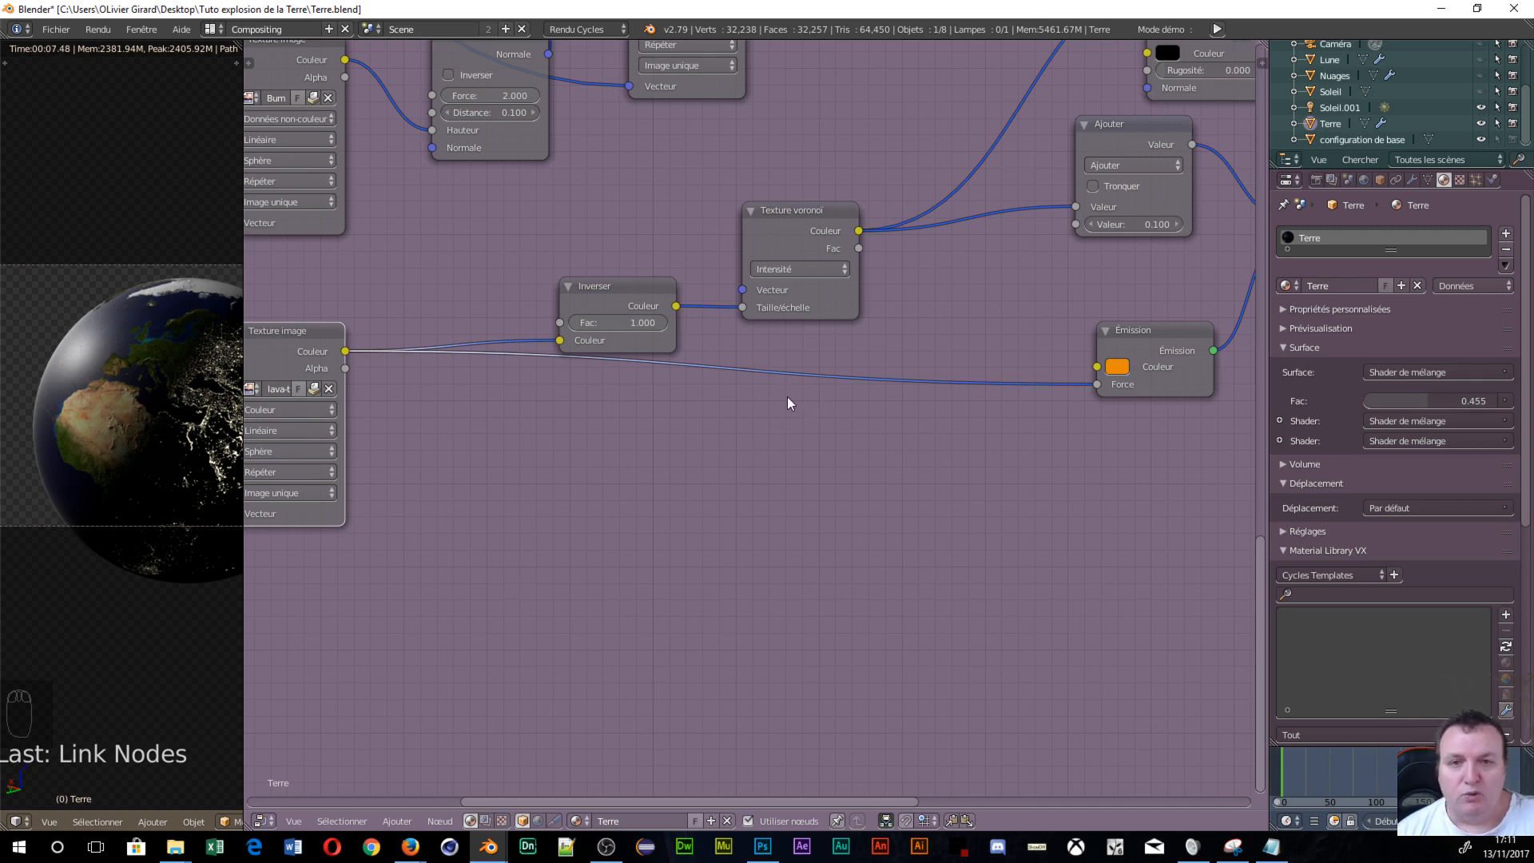
Insert a Math node on the link between the lava image and the orange Émission's Force, with its operation set to Multiplier.
key("shift+a")
mouse_move(757, 431)
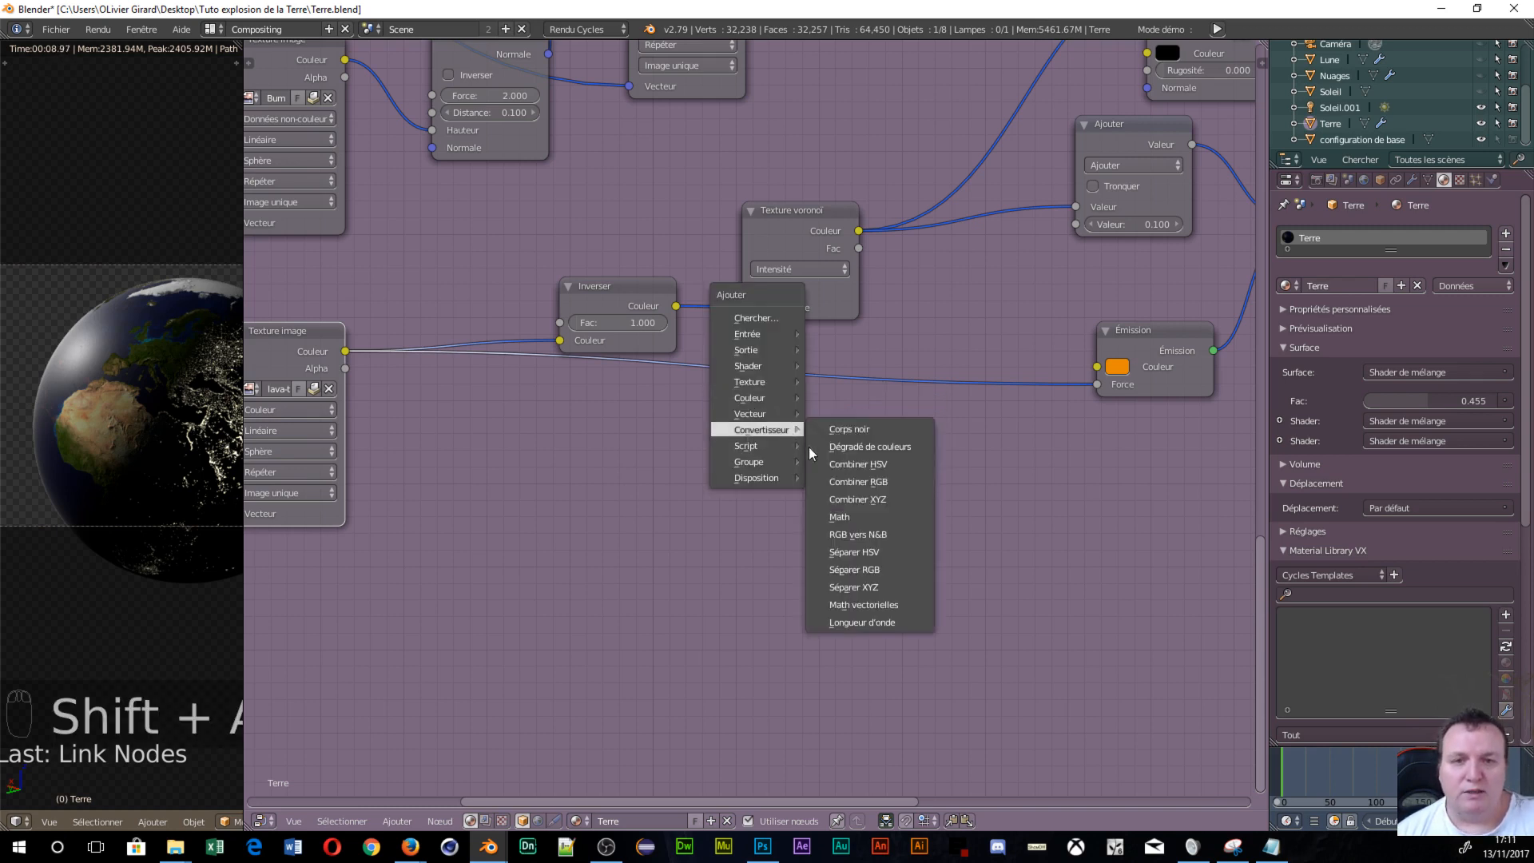
left_click(859, 518)
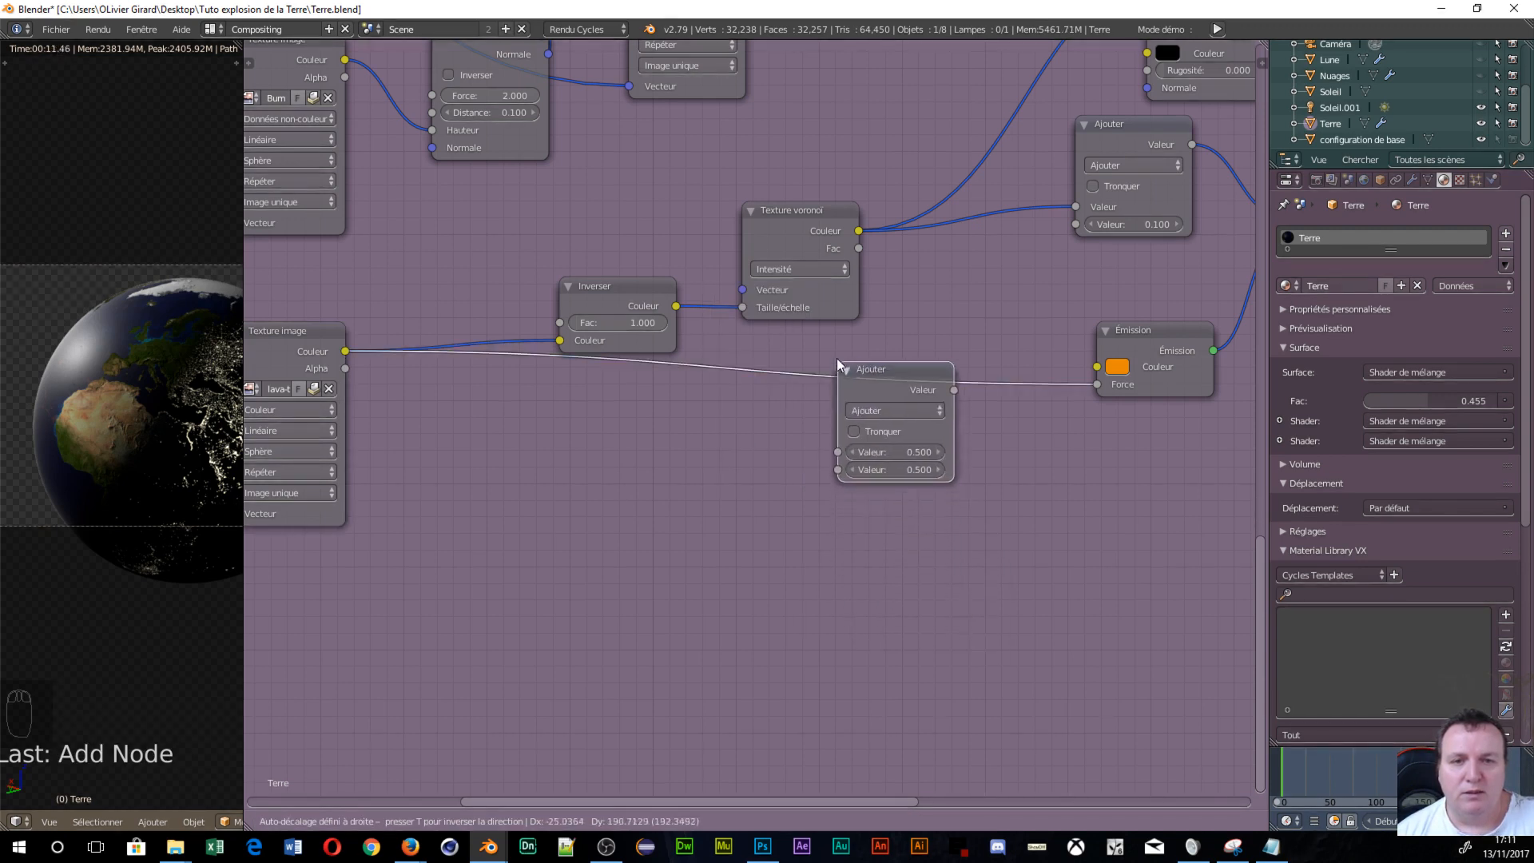
left_click(827, 356)
left_click(885, 405)
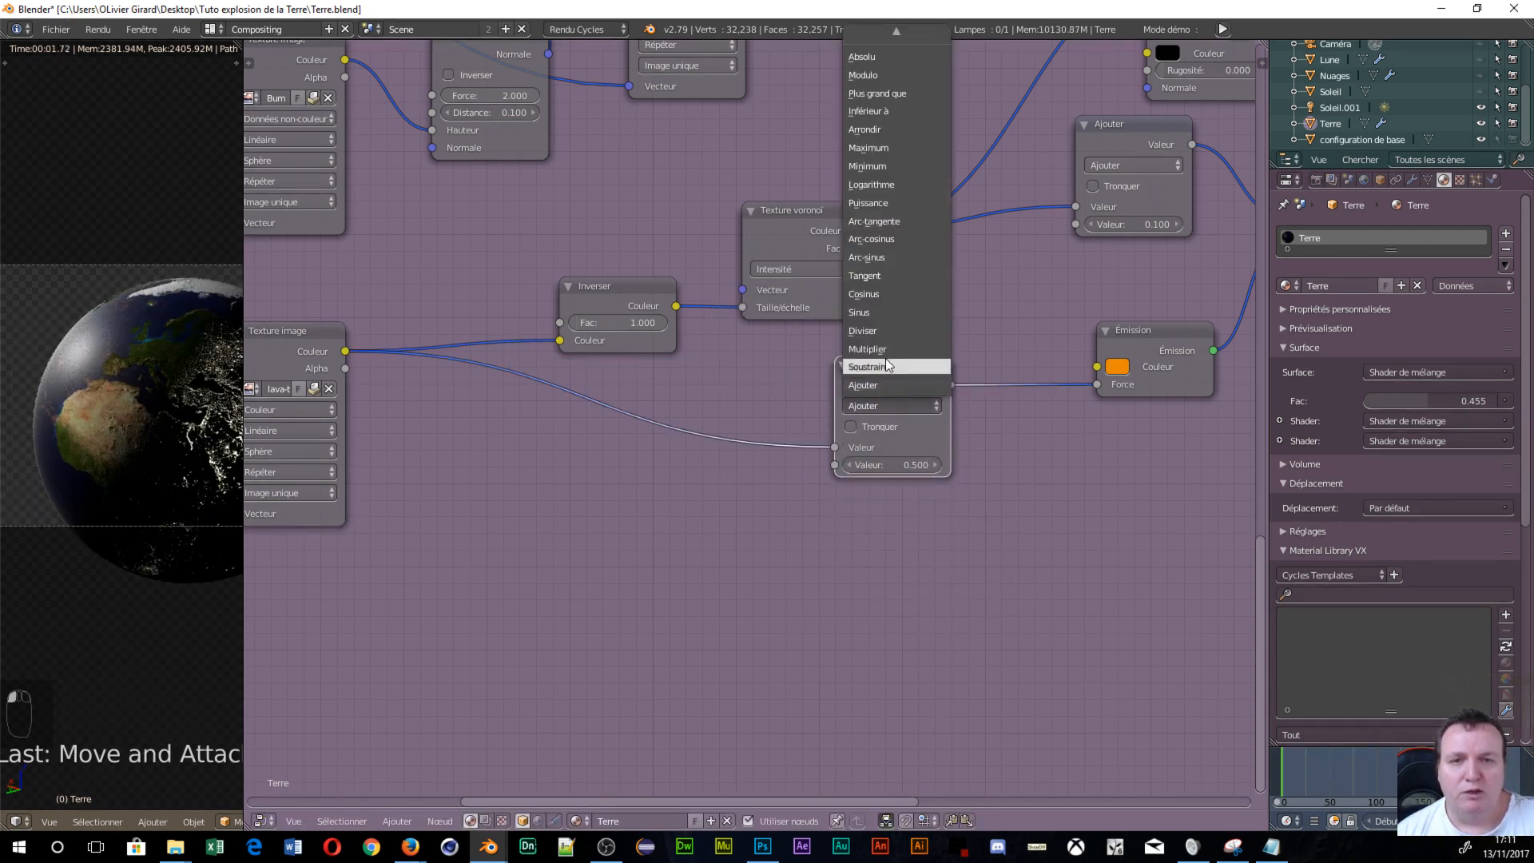
left_click(867, 349)
Set the second Valeur of the Multiplier node feeding the orange Émission's Force to 715.900.
left_click_drag(881, 469, 999, 466)
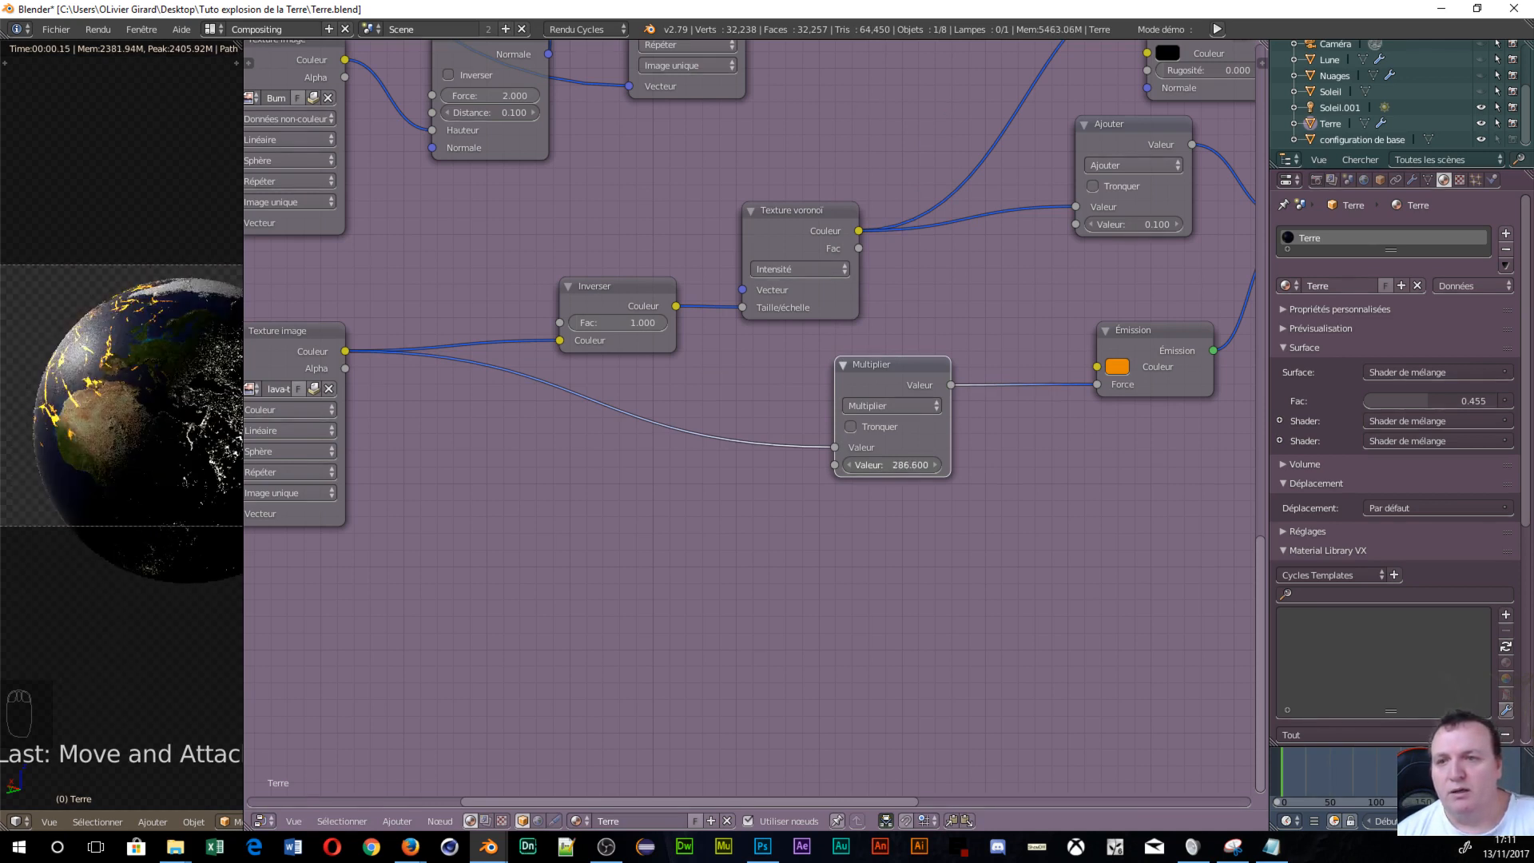
left_click_drag(892, 465, 1041, 465)
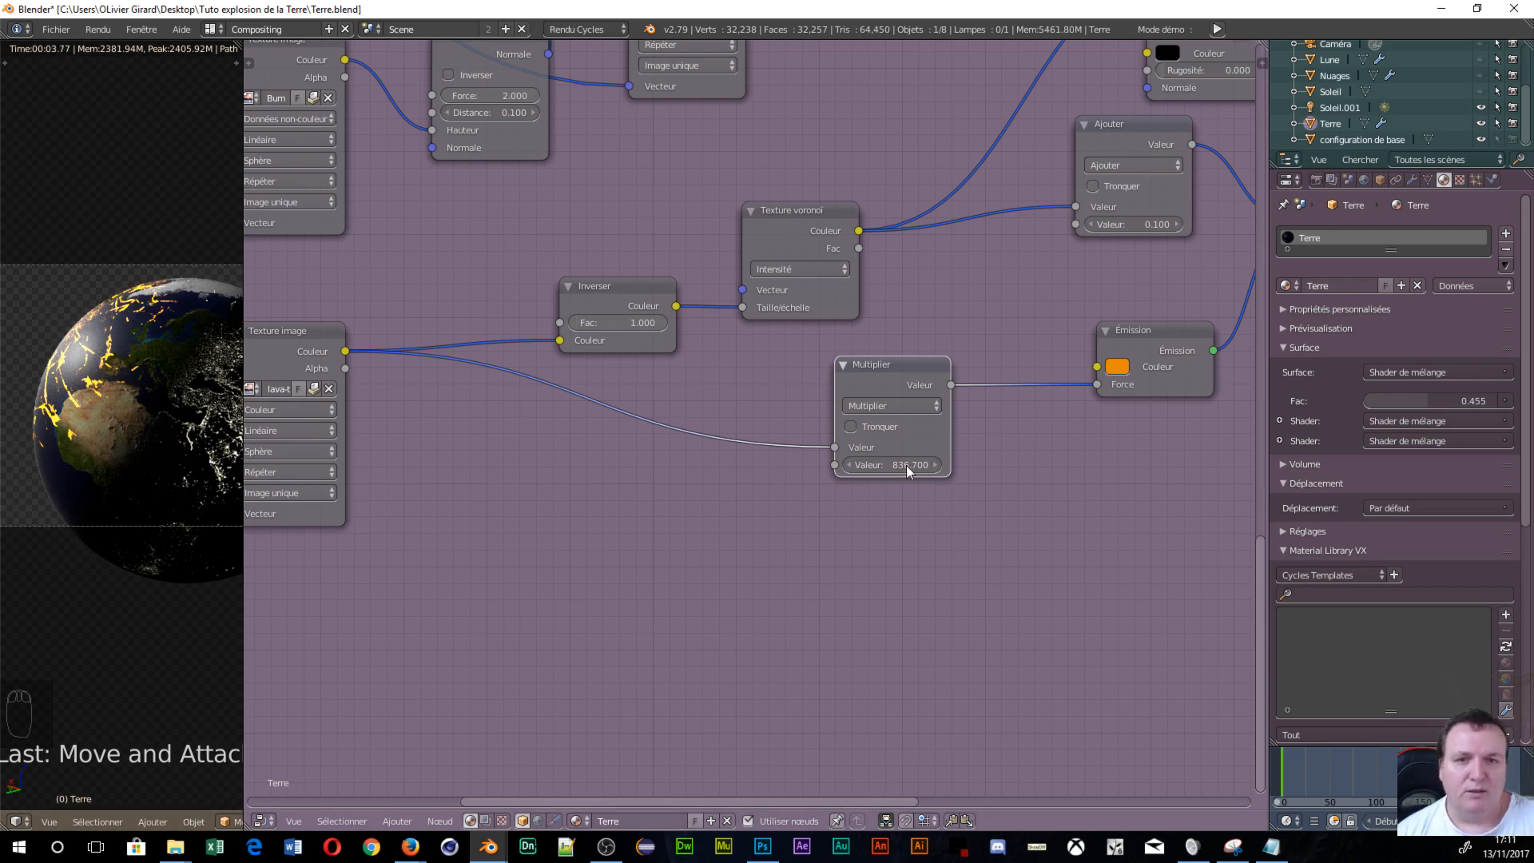
left_click_drag(911, 467, 907, 463)
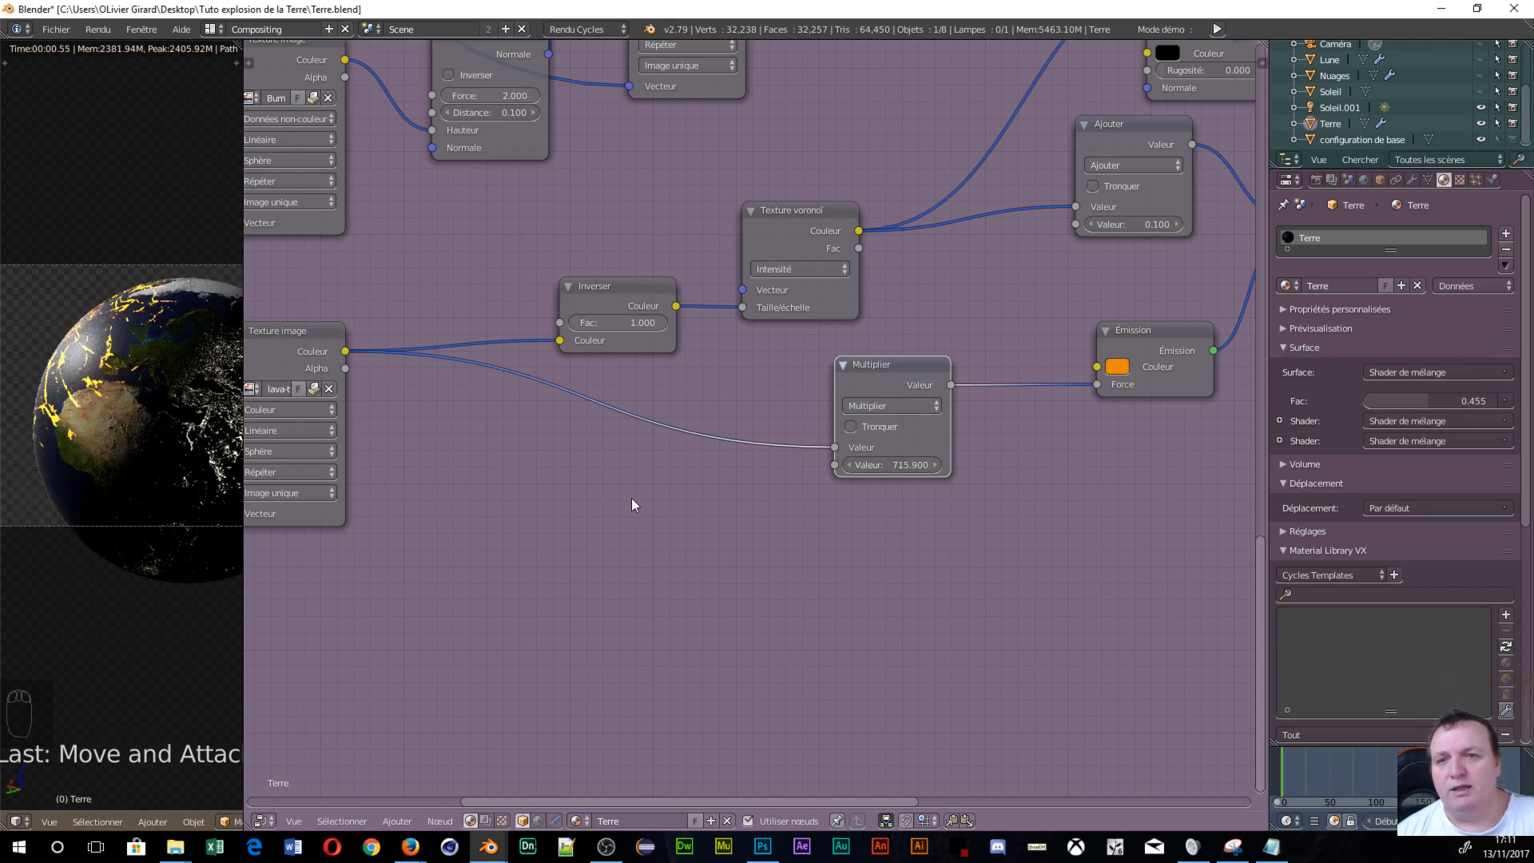
Move the lava Texture image node slightly left and down, and add a new unlinked Math node to its right, below the outgoing links.
scroll(631, 505, "down", 2)
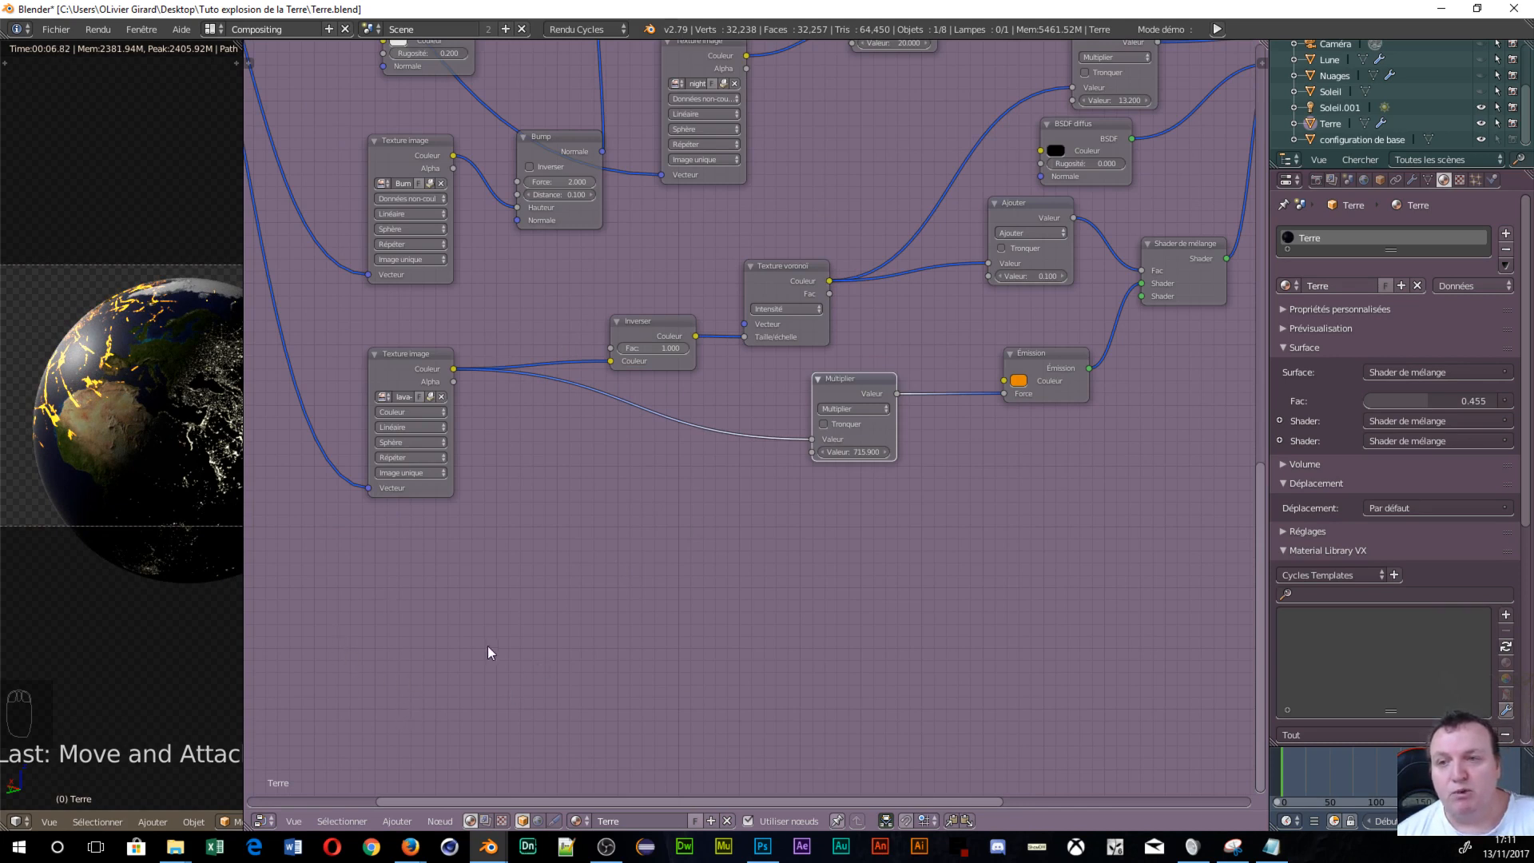
scroll(625, 558, "down", 1)
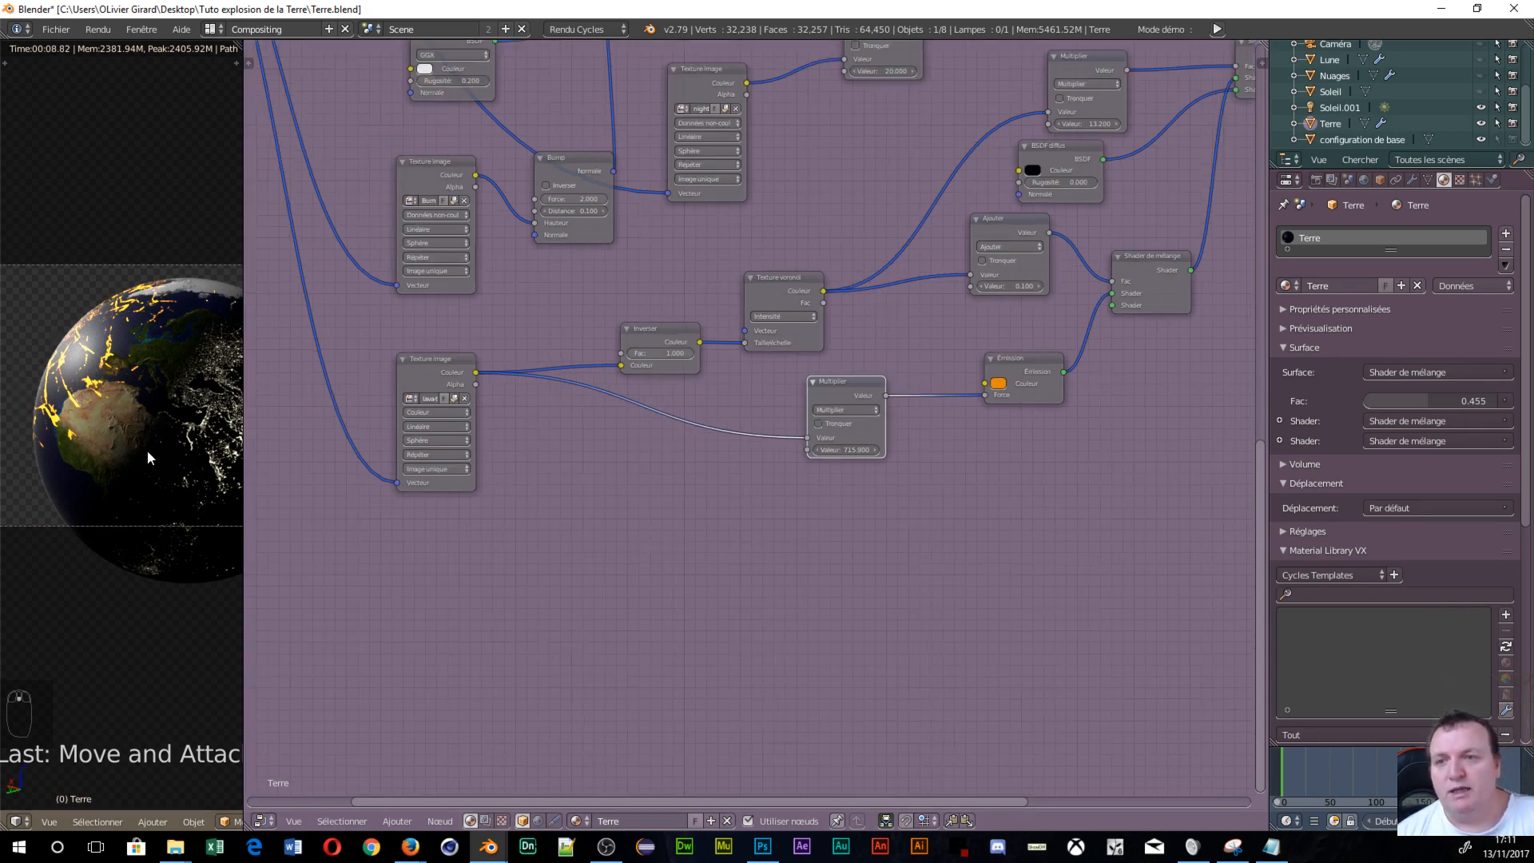
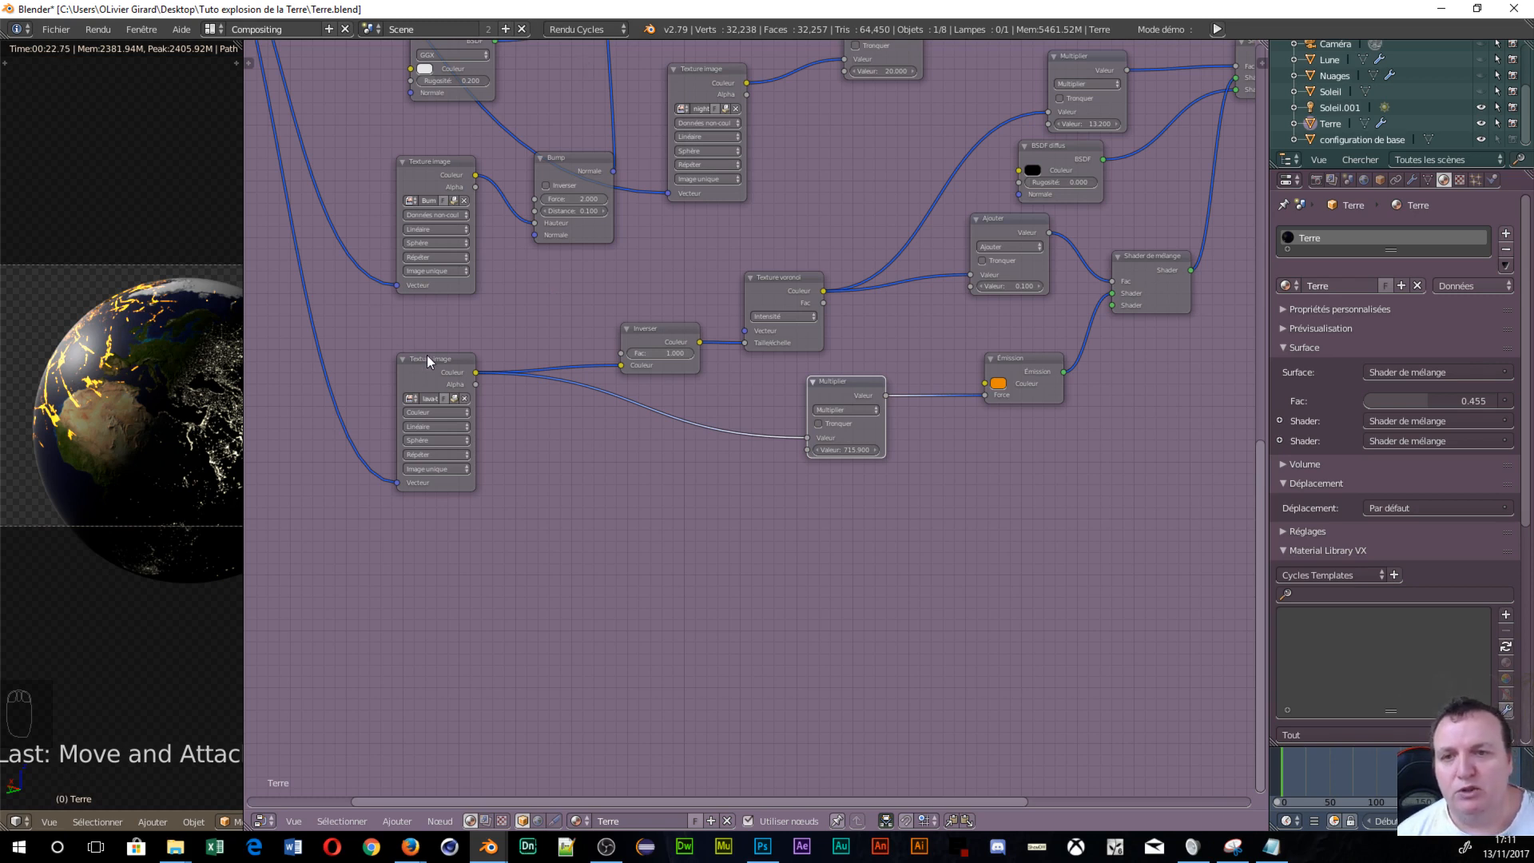
left_click_drag(427, 357, 375, 378)
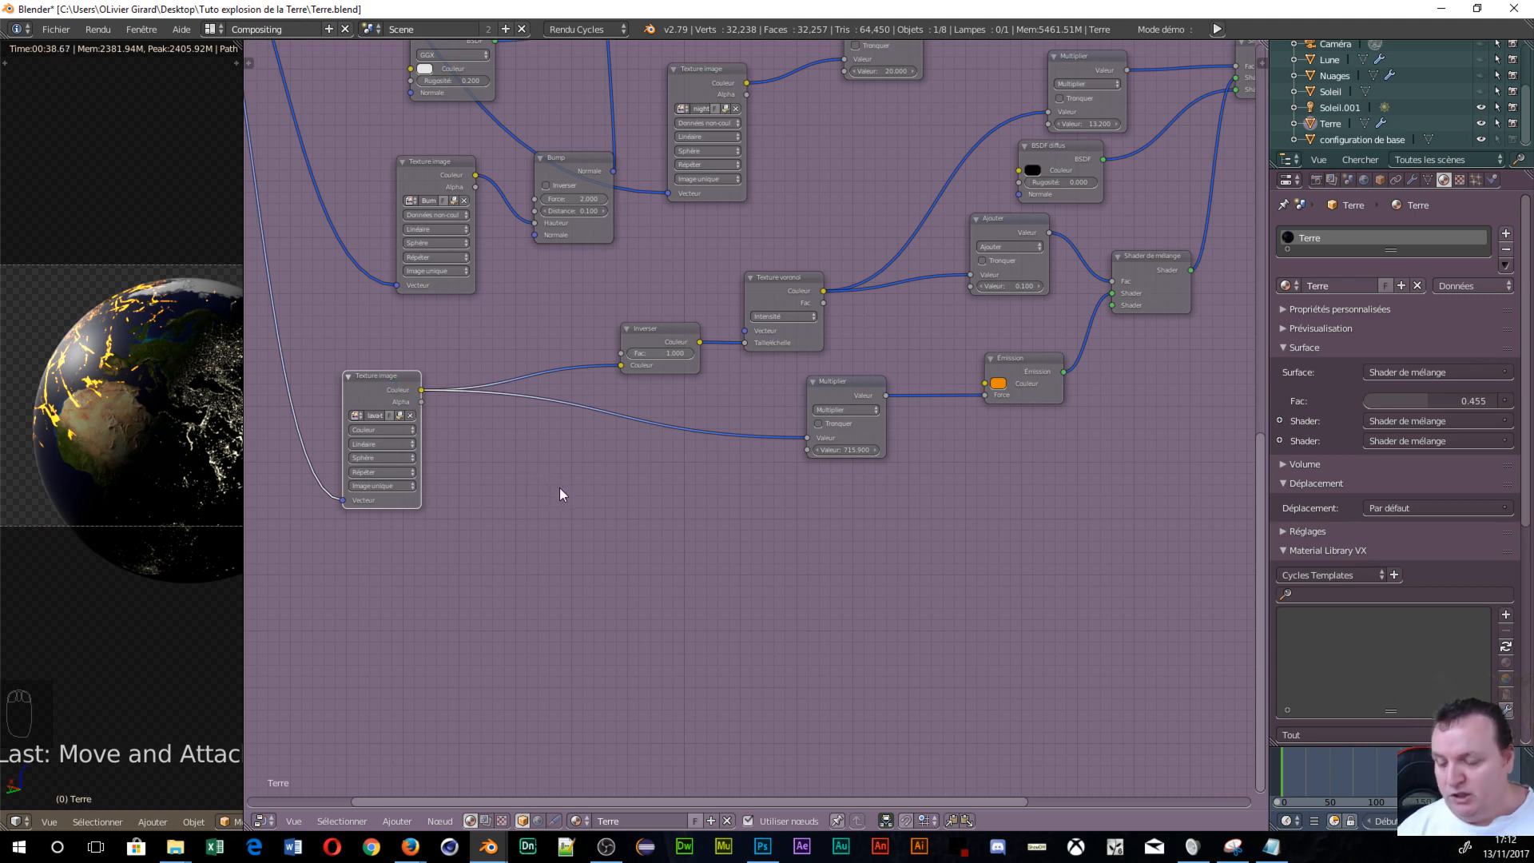
key("shift+a")
mouse_move(563, 493)
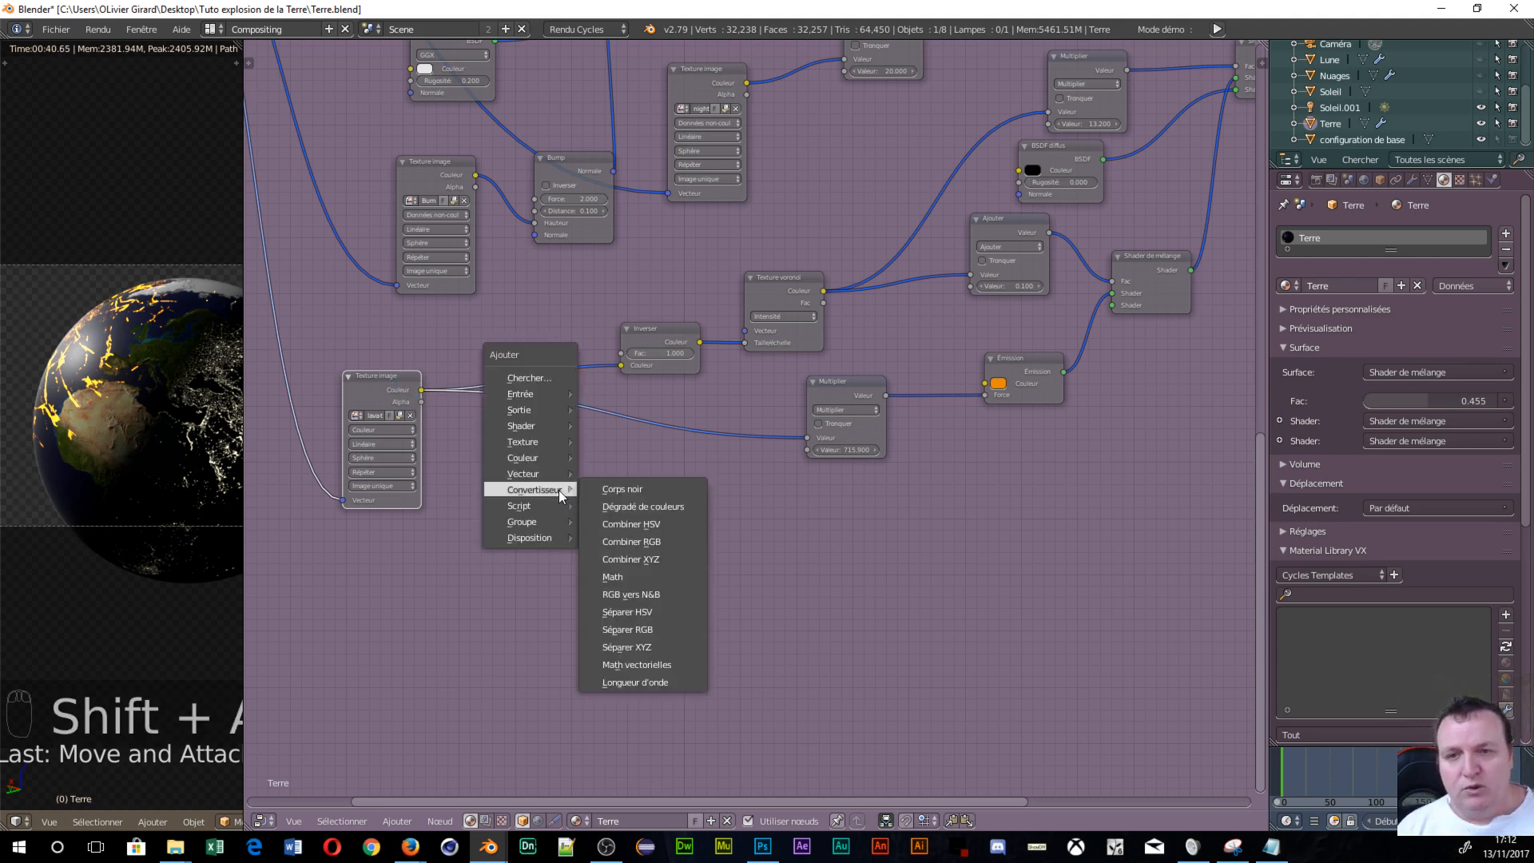
left_click(642, 579)
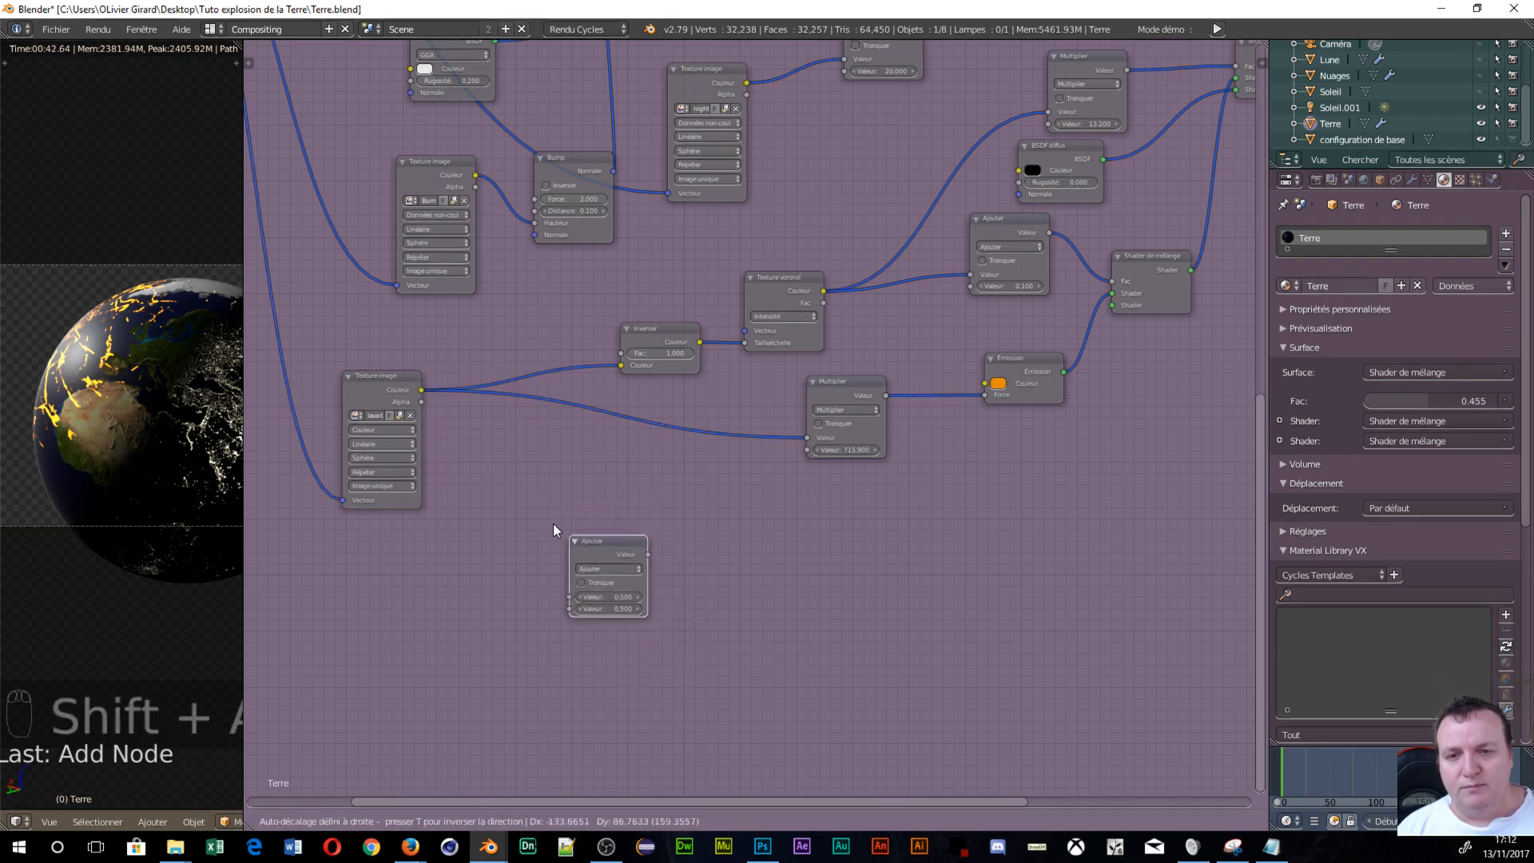
left_click(468, 448)
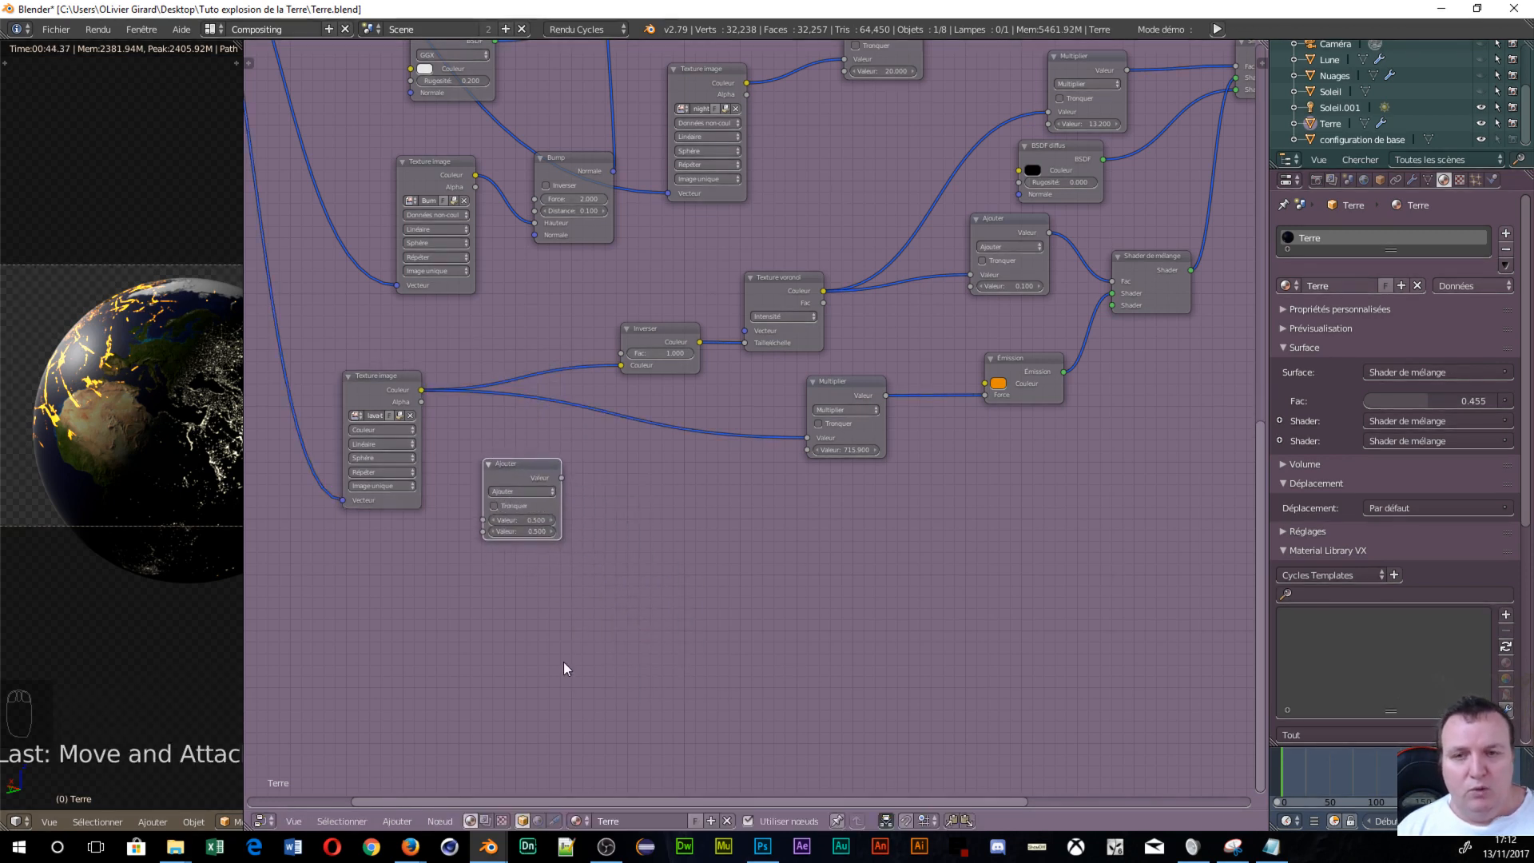
Switch the new Math node's operation to Multiplier and shift the node slightly up and to the right.
scroll(553, 608, "up", 2)
left_click(461, 512)
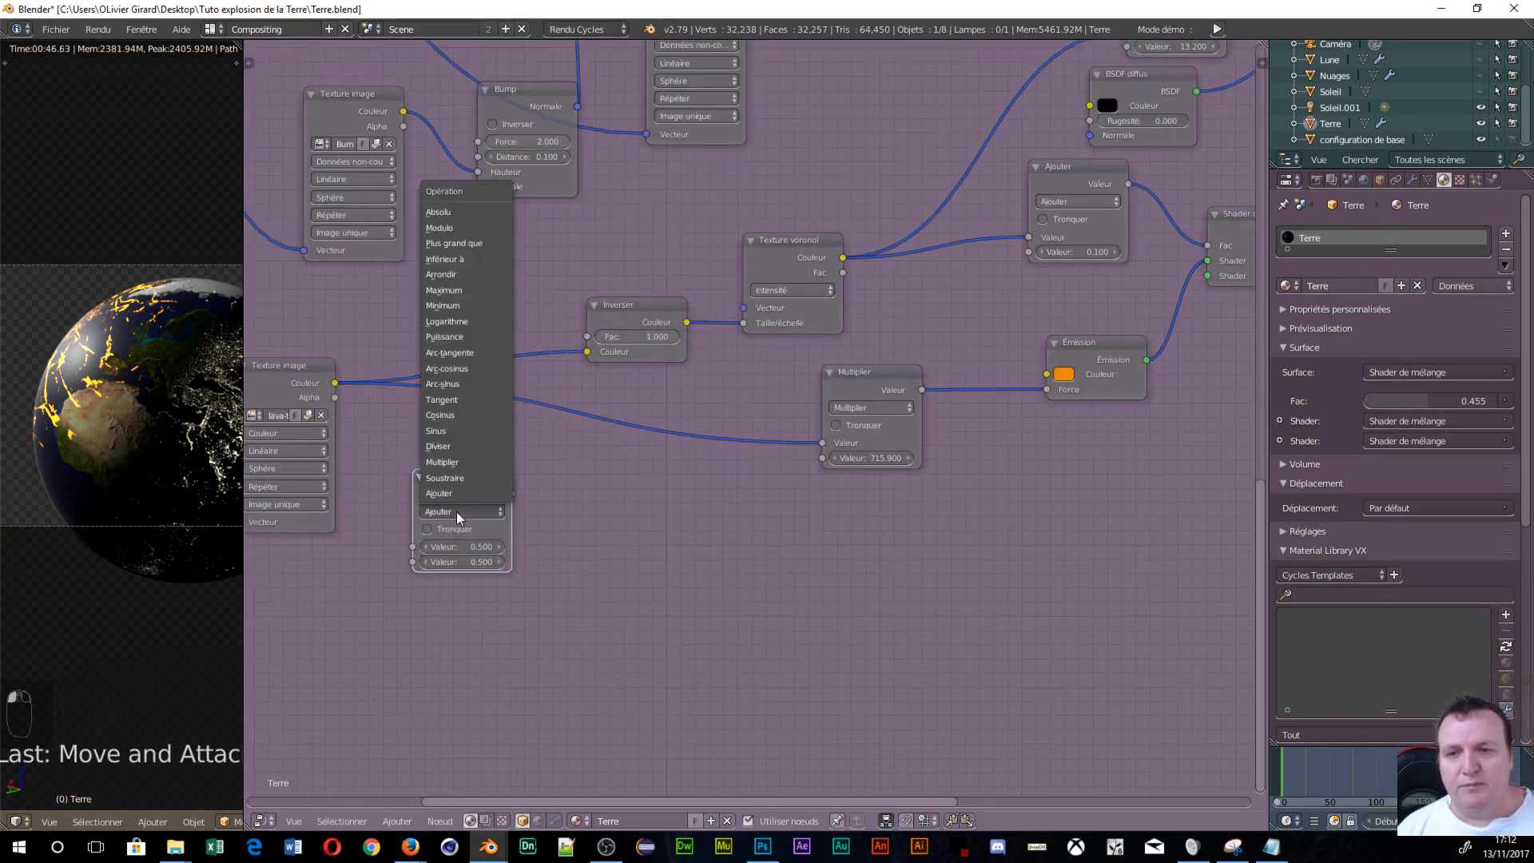
left_click(442, 462)
mouse_move(444, 478)
left_mouse_down()
mouse_move(454, 425)
mouse_move(457, 452)
left_mouse_up()
Route the lava image's Couleur output through the new Multiplier node into the Inverser's Couleur input, and place the Multiplier closer to the image node.
left_click_drag(348, 400, 430, 520)
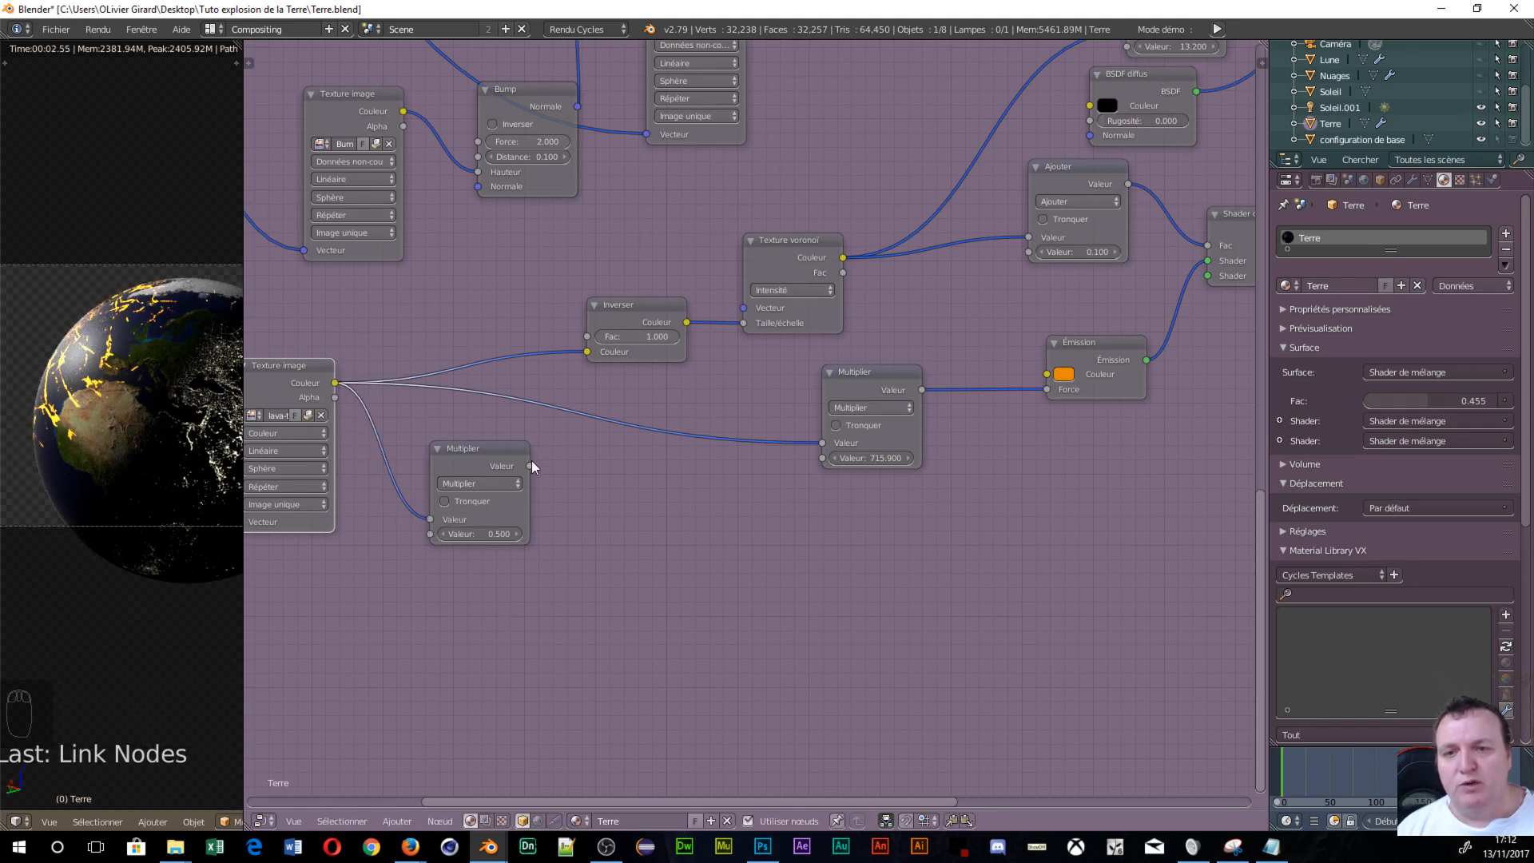
left_click_drag(530, 464, 587, 352)
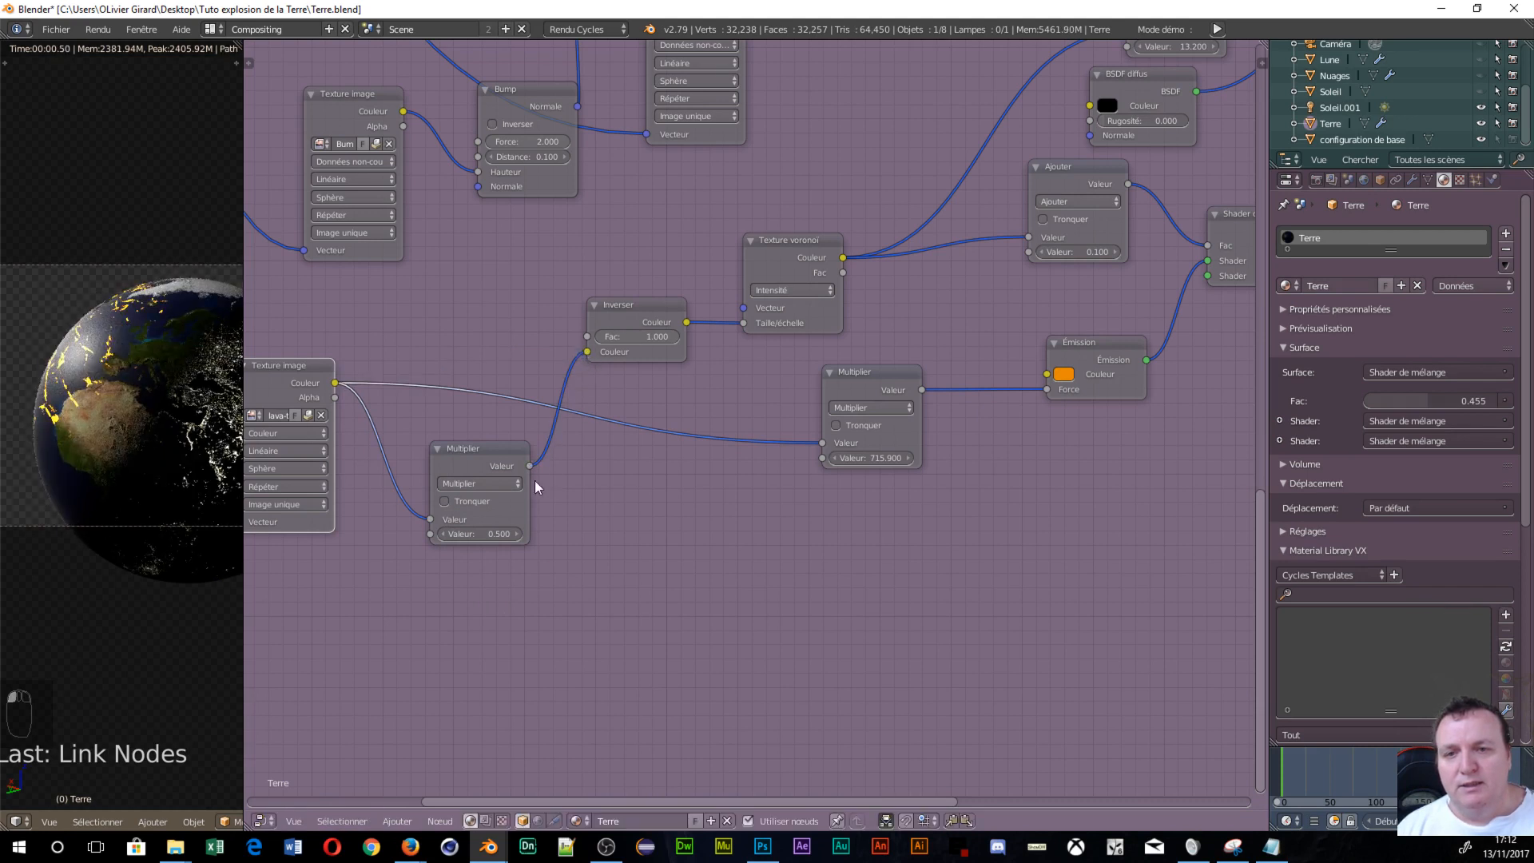
left_click_drag(336, 383, 430, 520)
left_click_drag(507, 464, 479, 445)
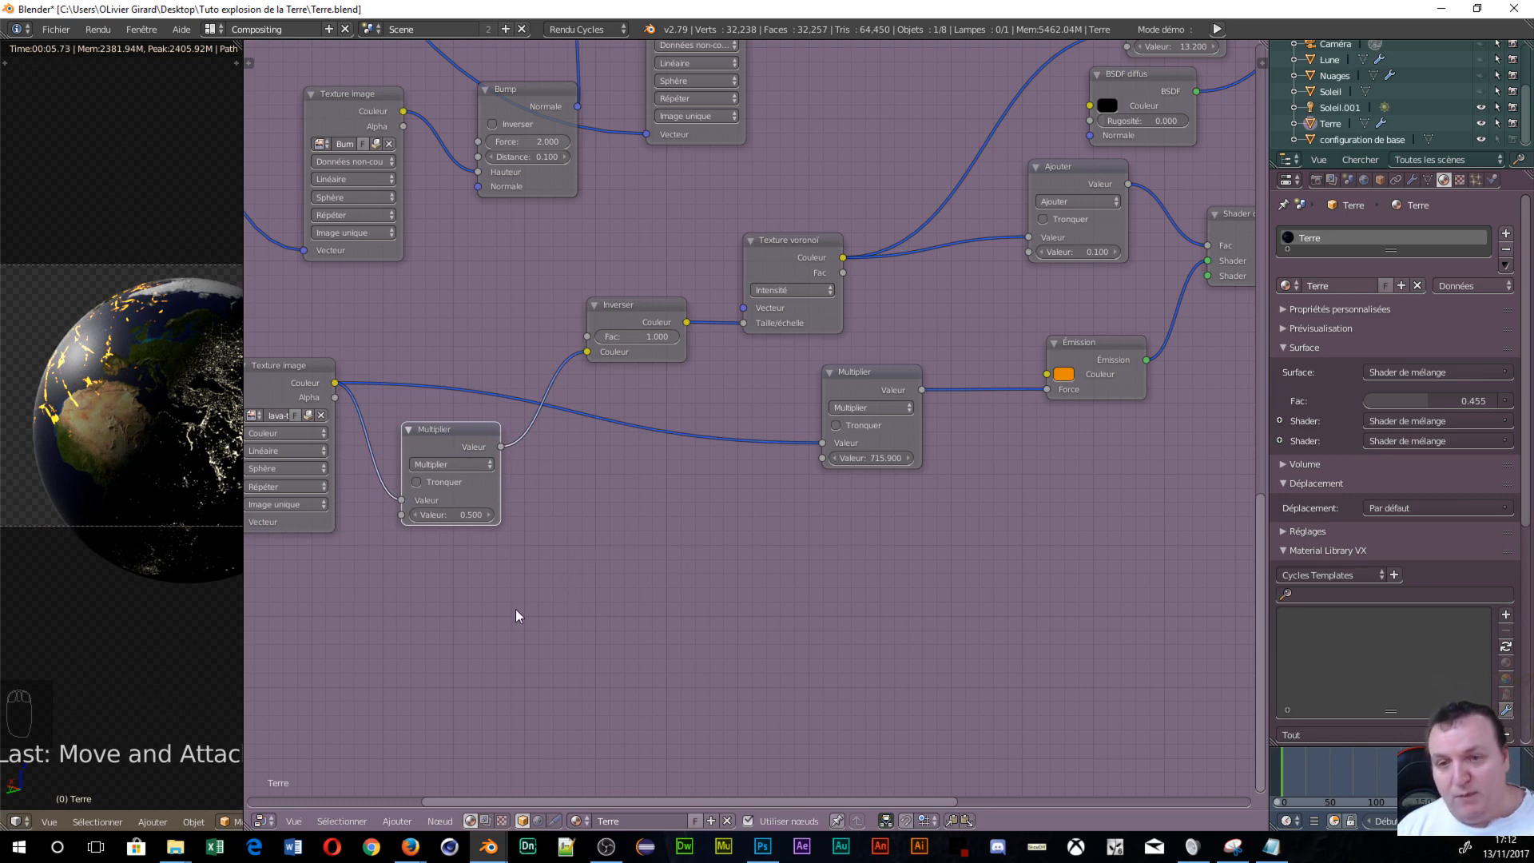
Duplicate the Multiplier node directly below the original and link the lava image's Couleur output to the copy's first Valeur input.
key("shift+d")
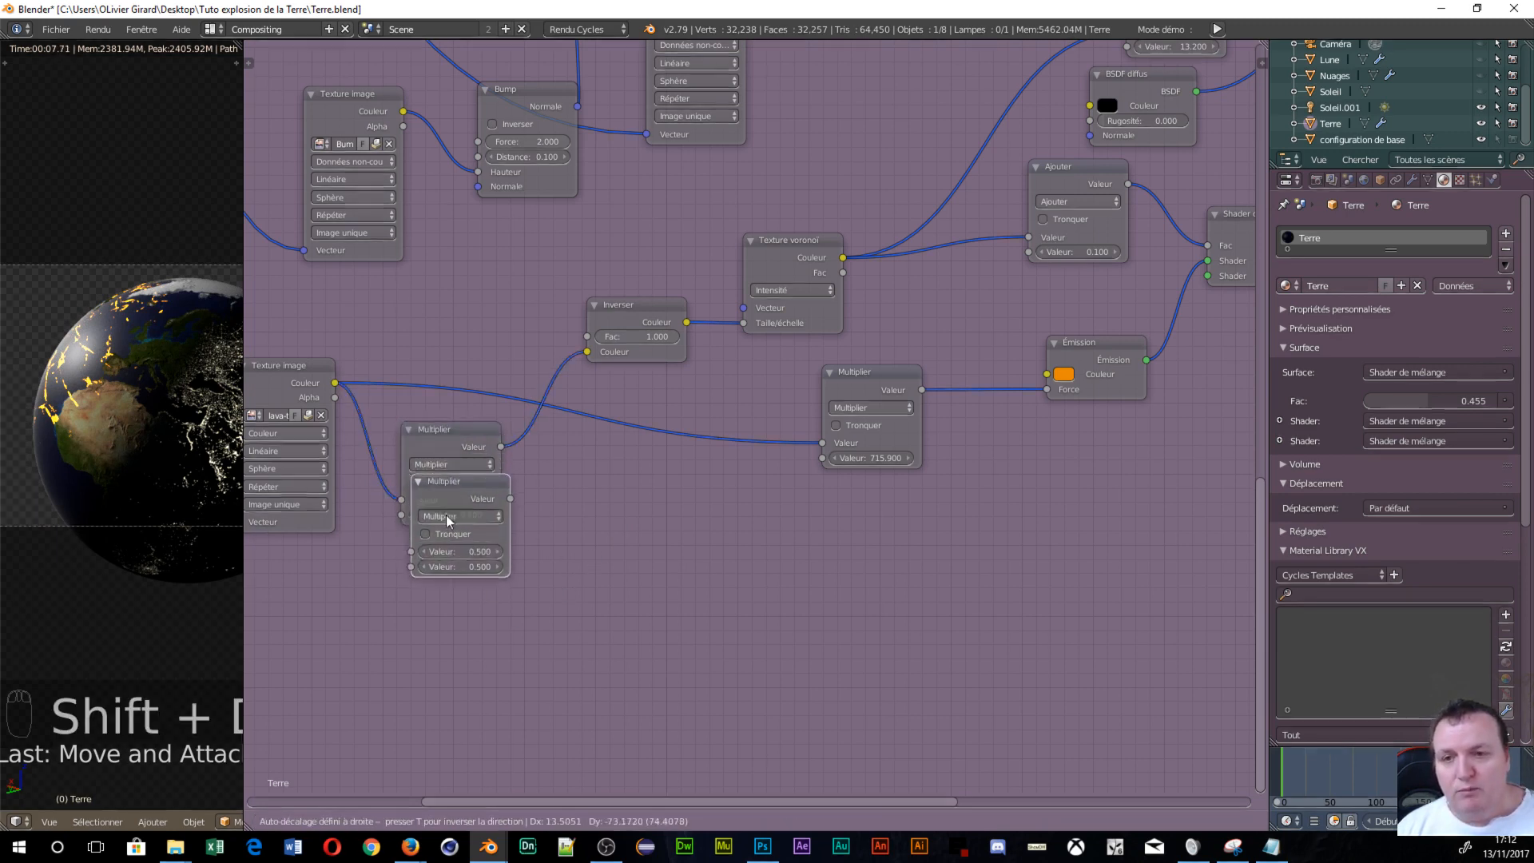
left_click(416, 581)
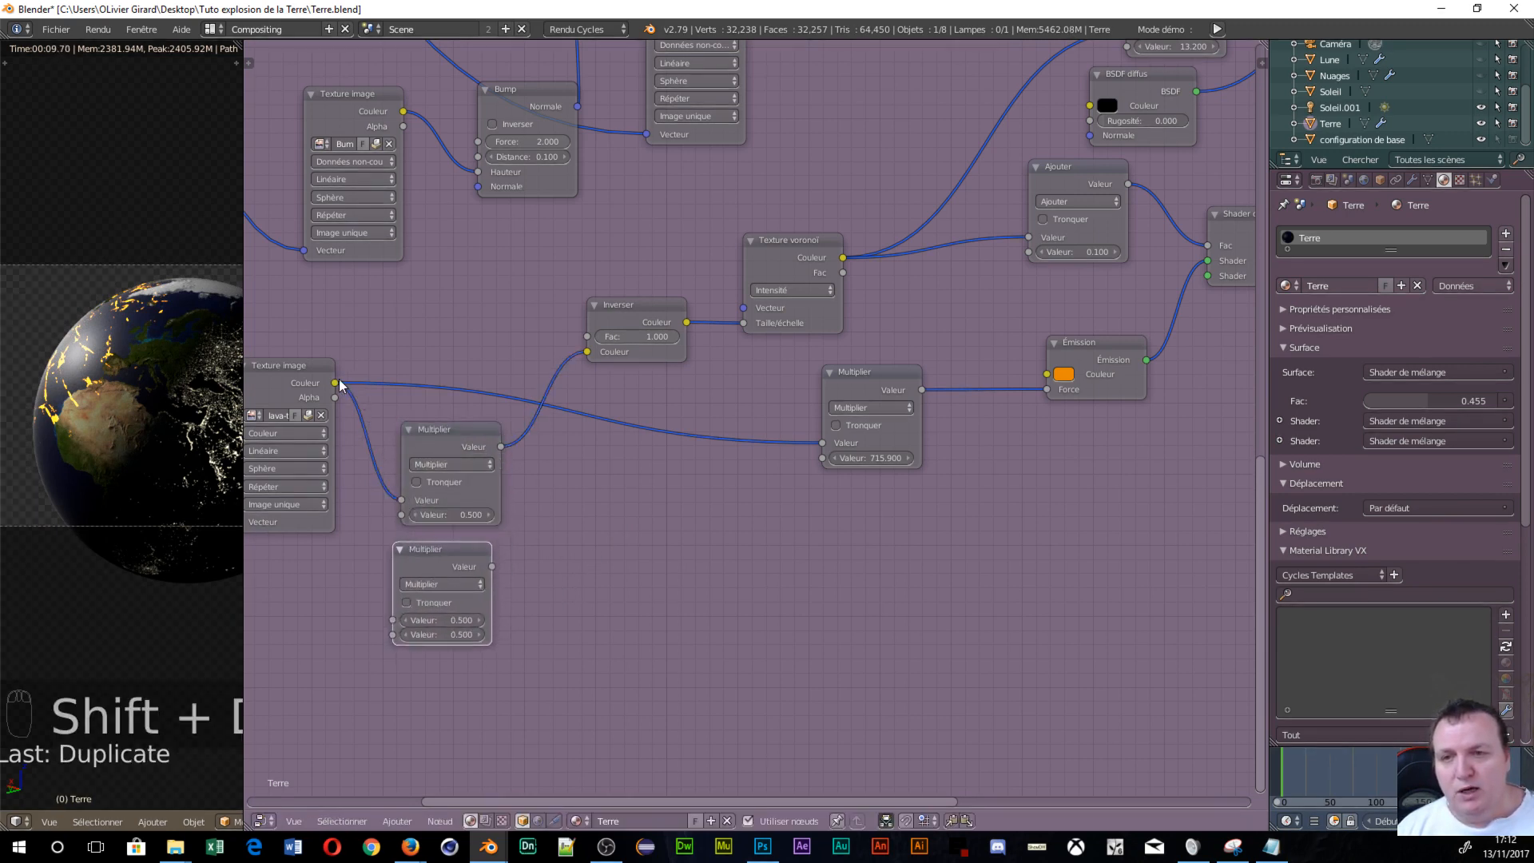
left_click_drag(336, 383, 391, 620)
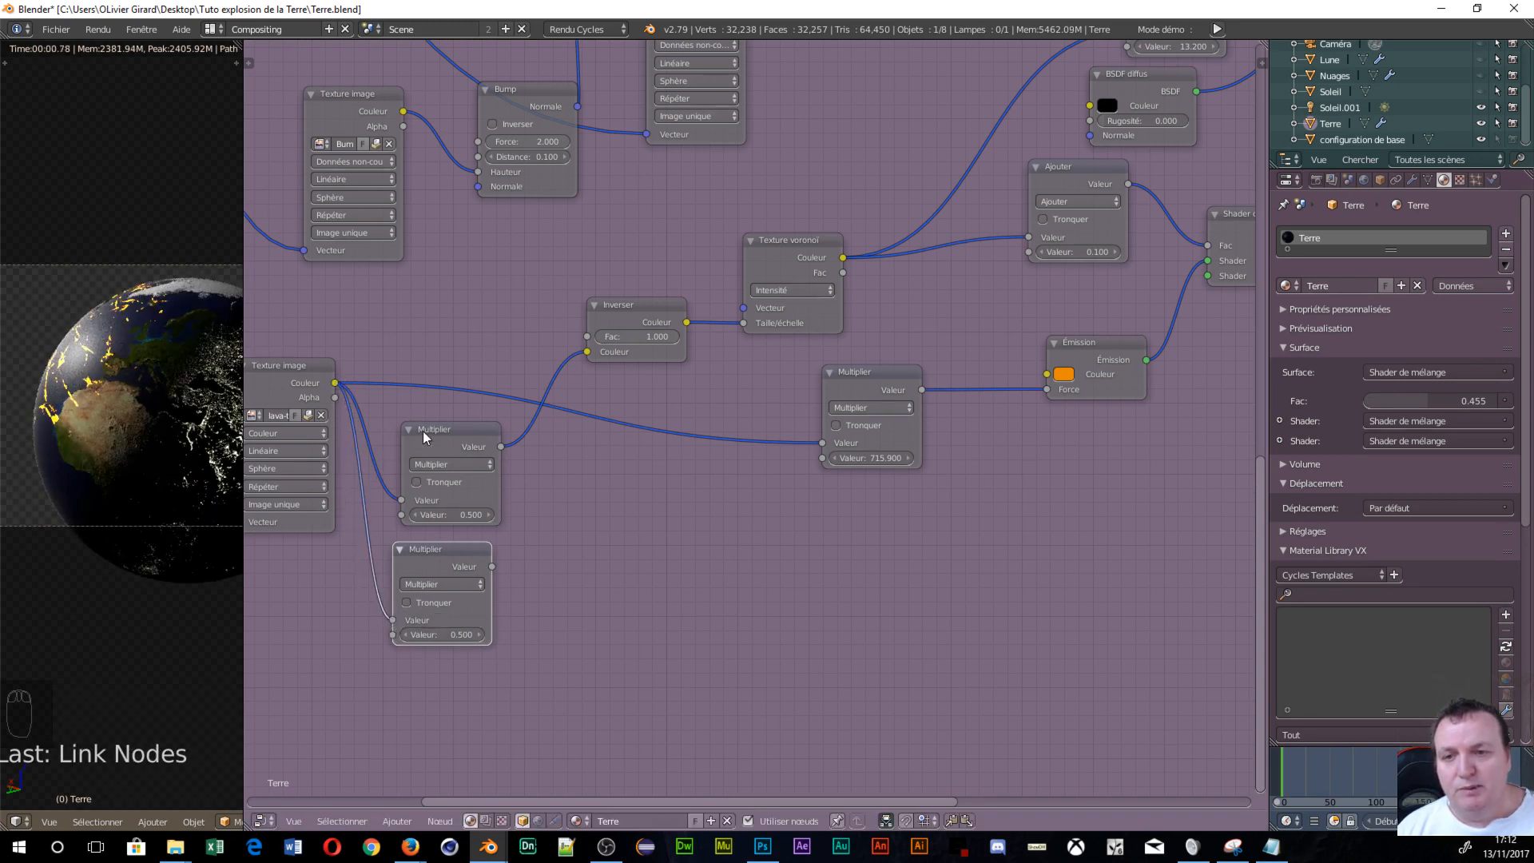
left_click_drag(457, 551, 469, 551)
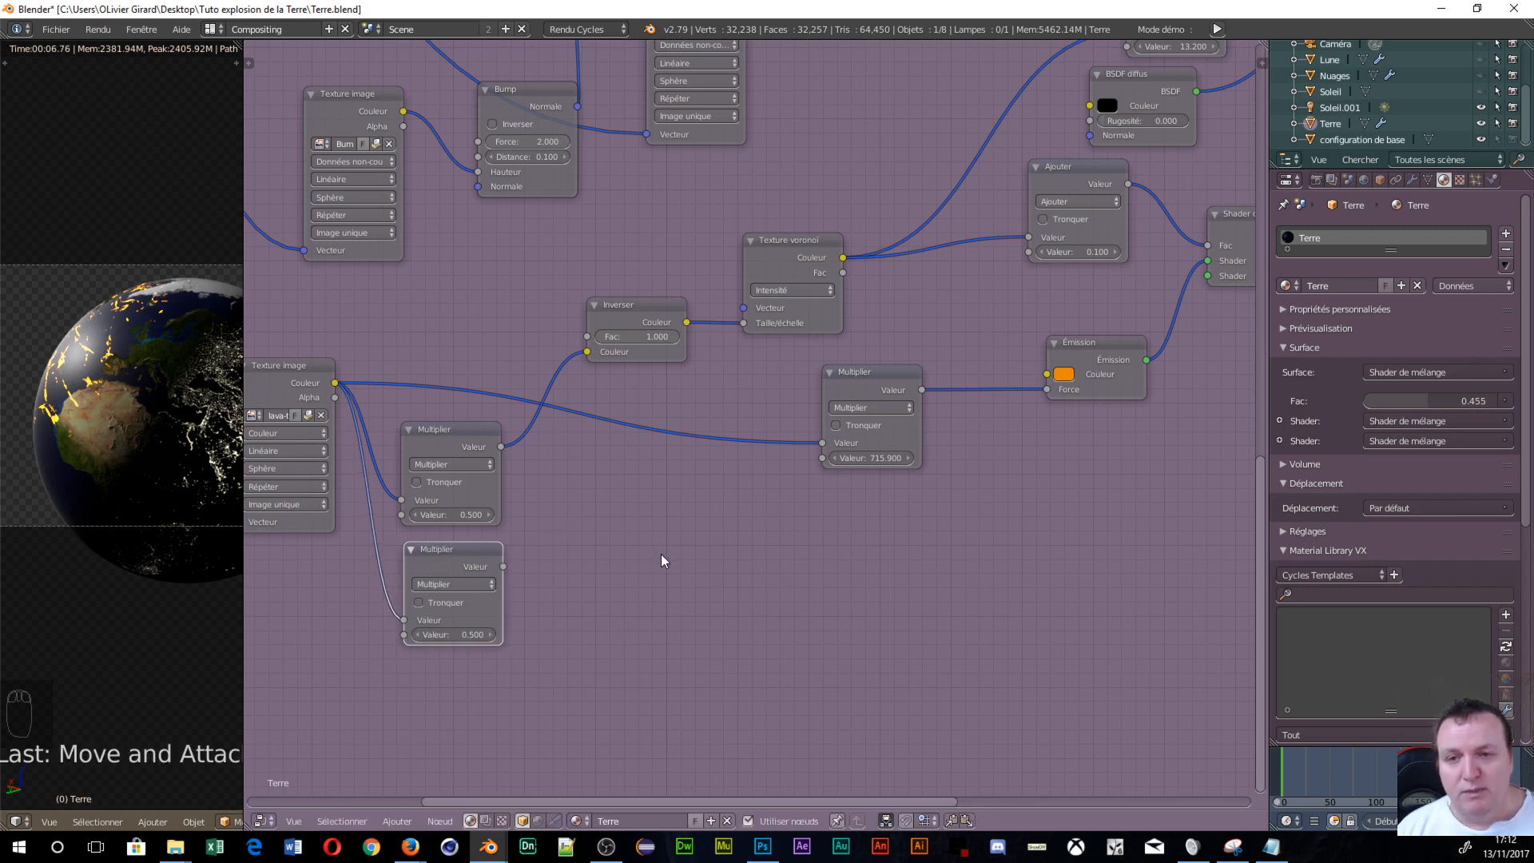
Add an Ajouter Math node to the right of the two lava Multiplier nodes and link both their outputs into its Valeur inputs.
key("shift+a")
mouse_move(601, 516)
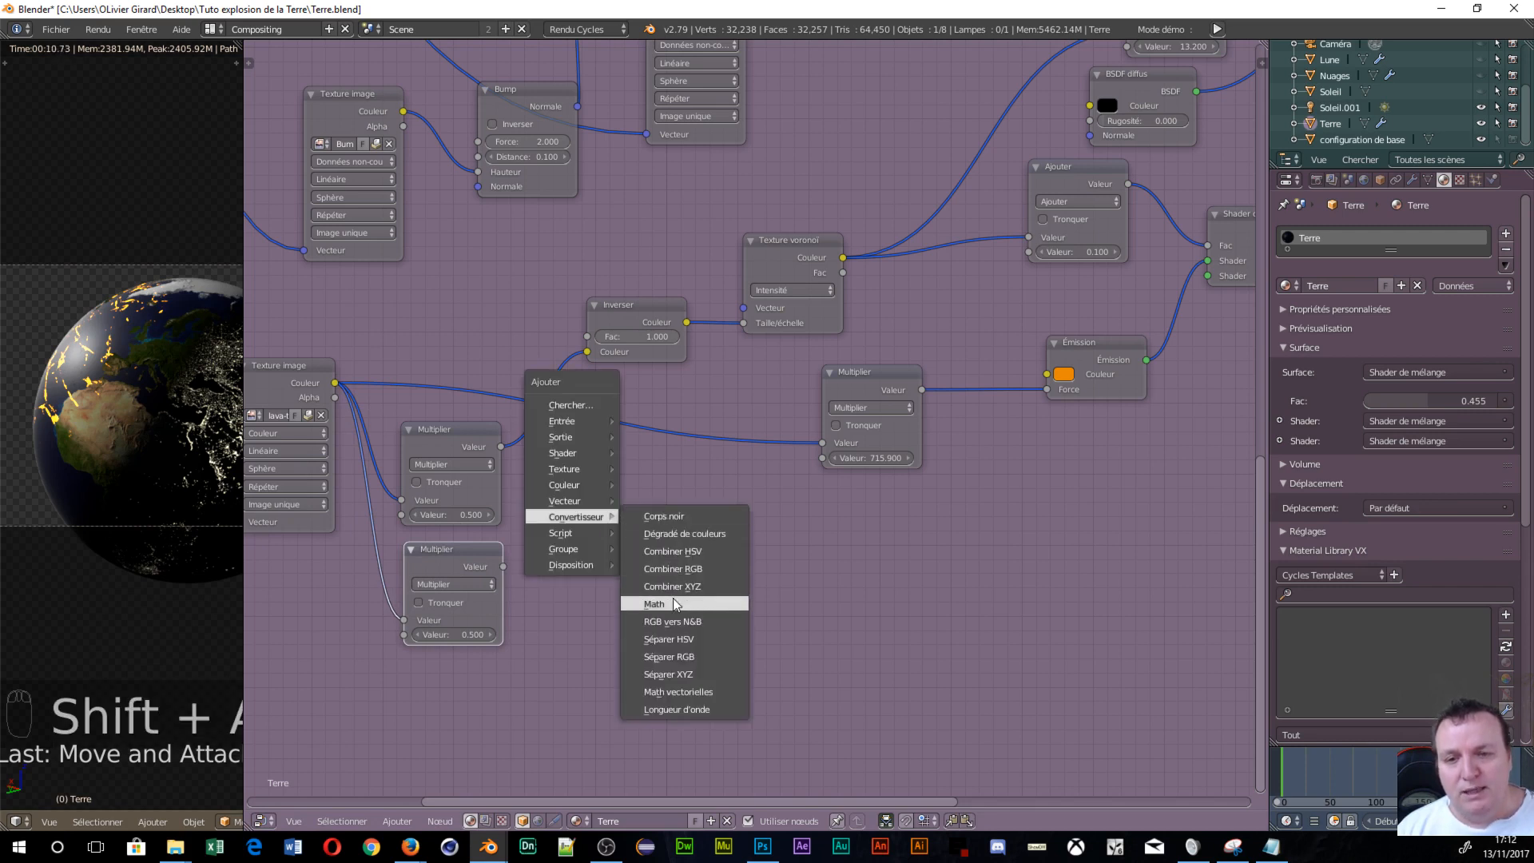
left_click(654, 604)
left_click(534, 460)
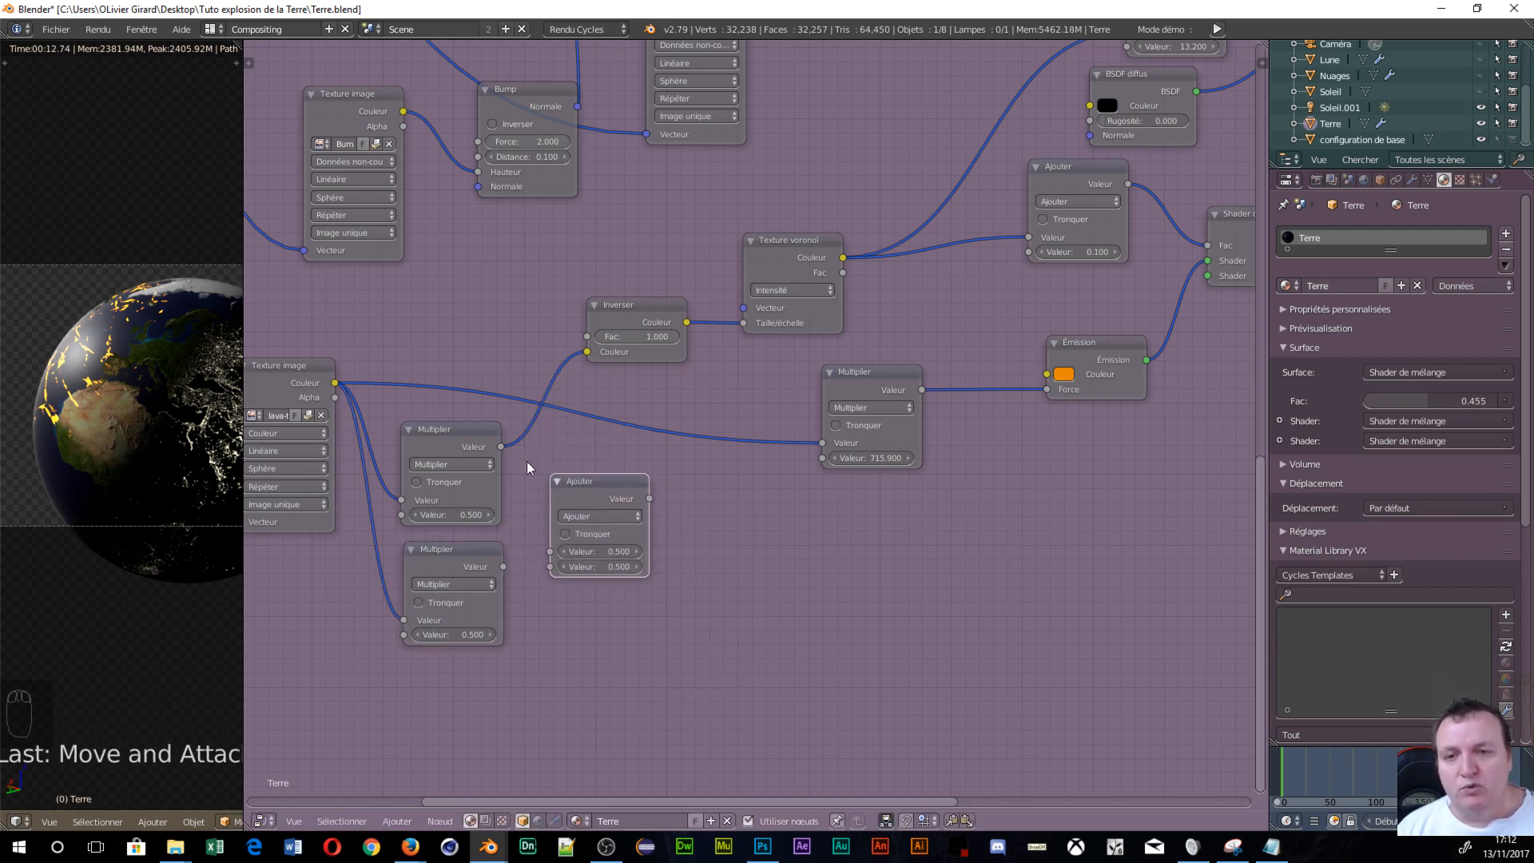
left_click_drag(501, 446, 551, 568)
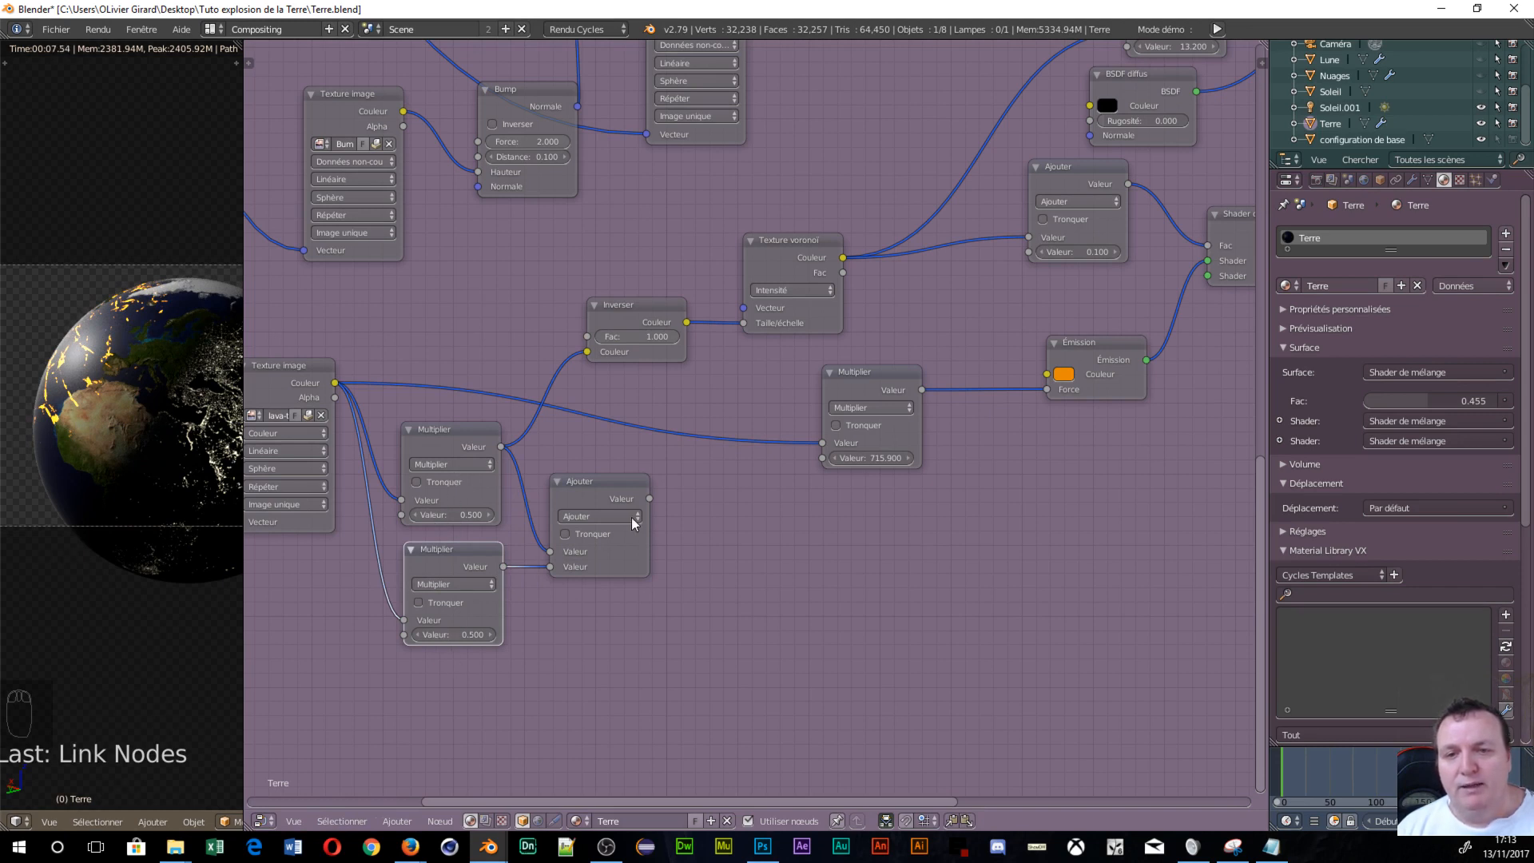
Link the Ajouter node's output to the Inverser's Couleur input and the emission Multiplier's first Valeur input, replacing the earlier links.
left_click_drag(649, 498, 587, 352)
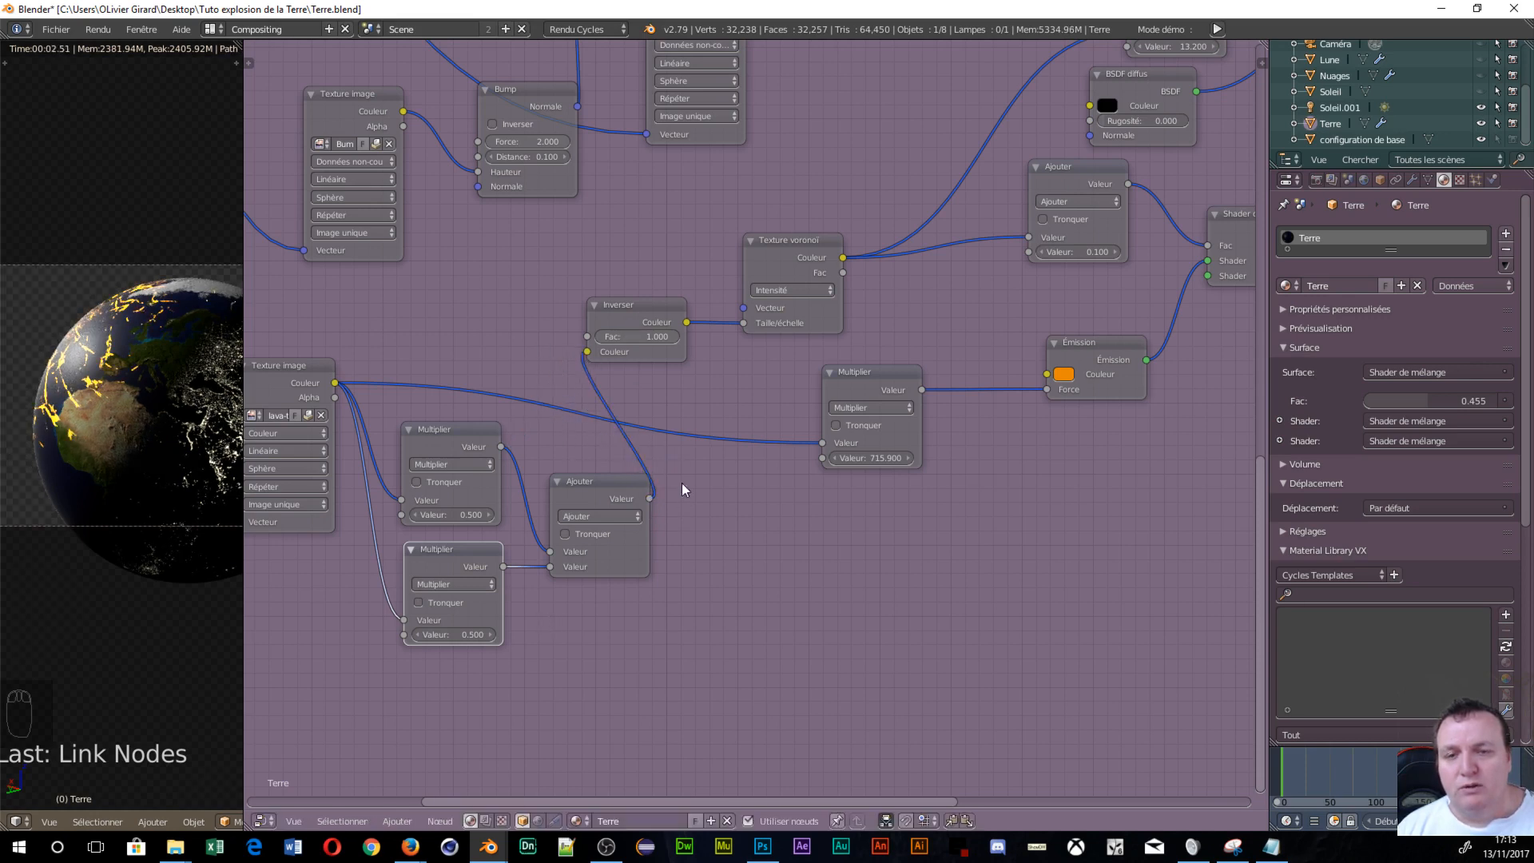
left_click_drag(649, 500, 808, 453)
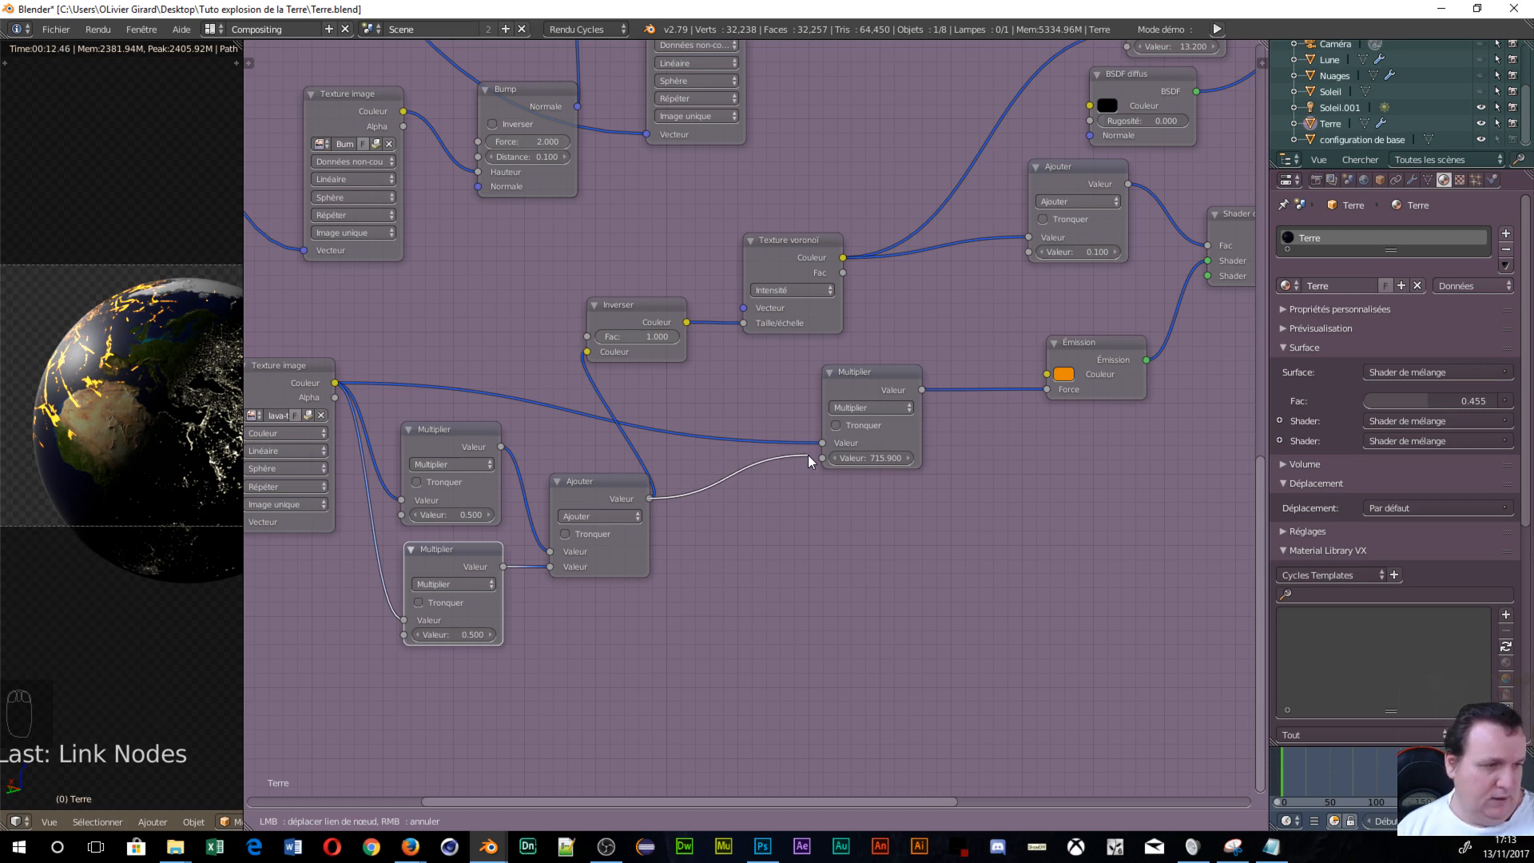
left_click_drag(807, 454, 735, 550)
Move the lava Texture image node closer to its Multipliers and shift the Ajouter node slightly up and to the right.
middle_click_drag(735, 549, 1052, 348)
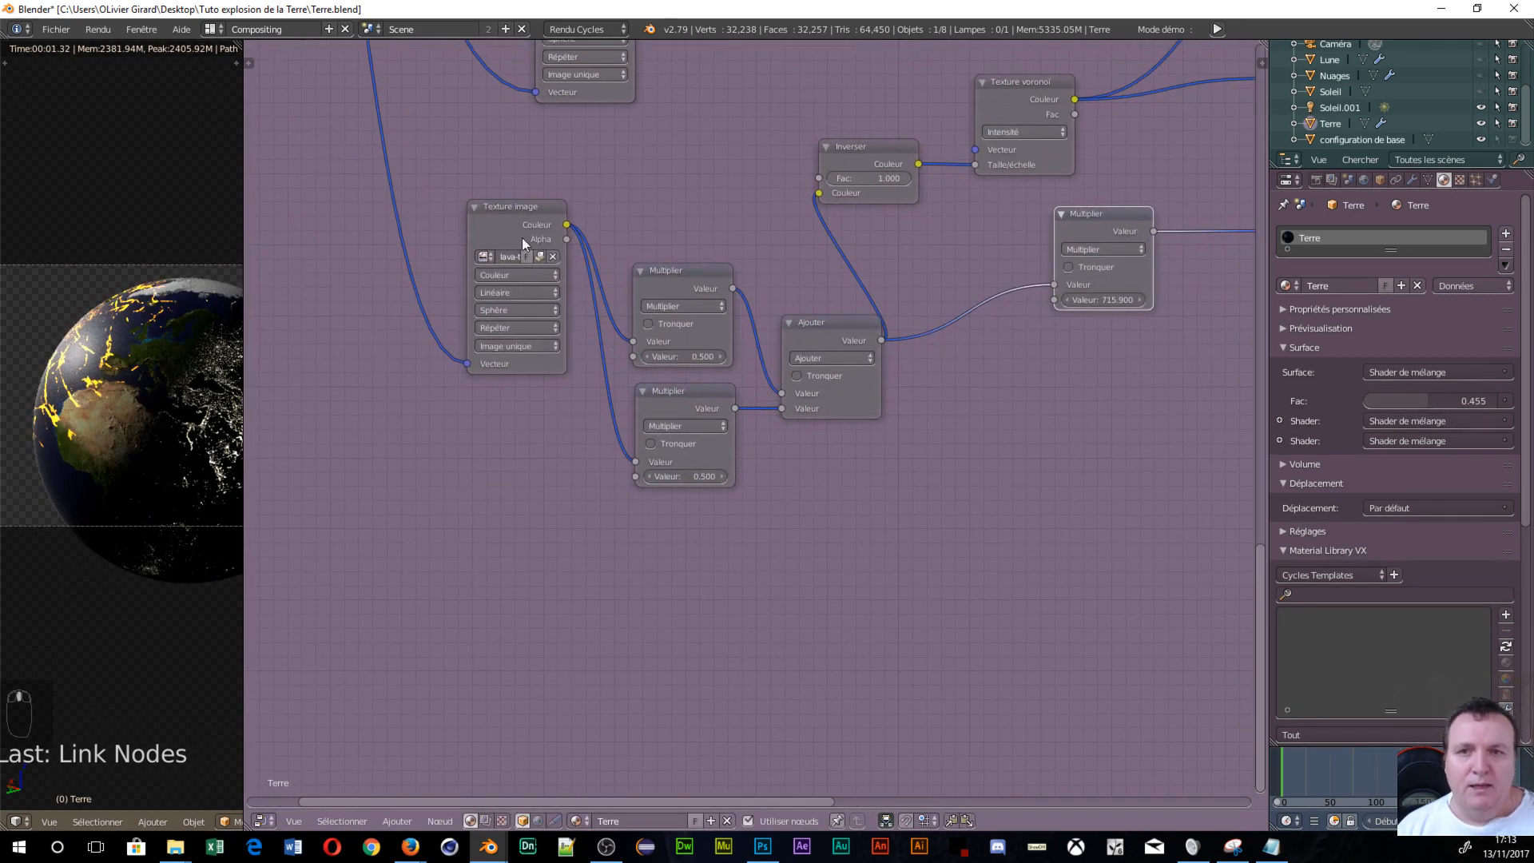
left_click_drag(505, 224, 567, 189)
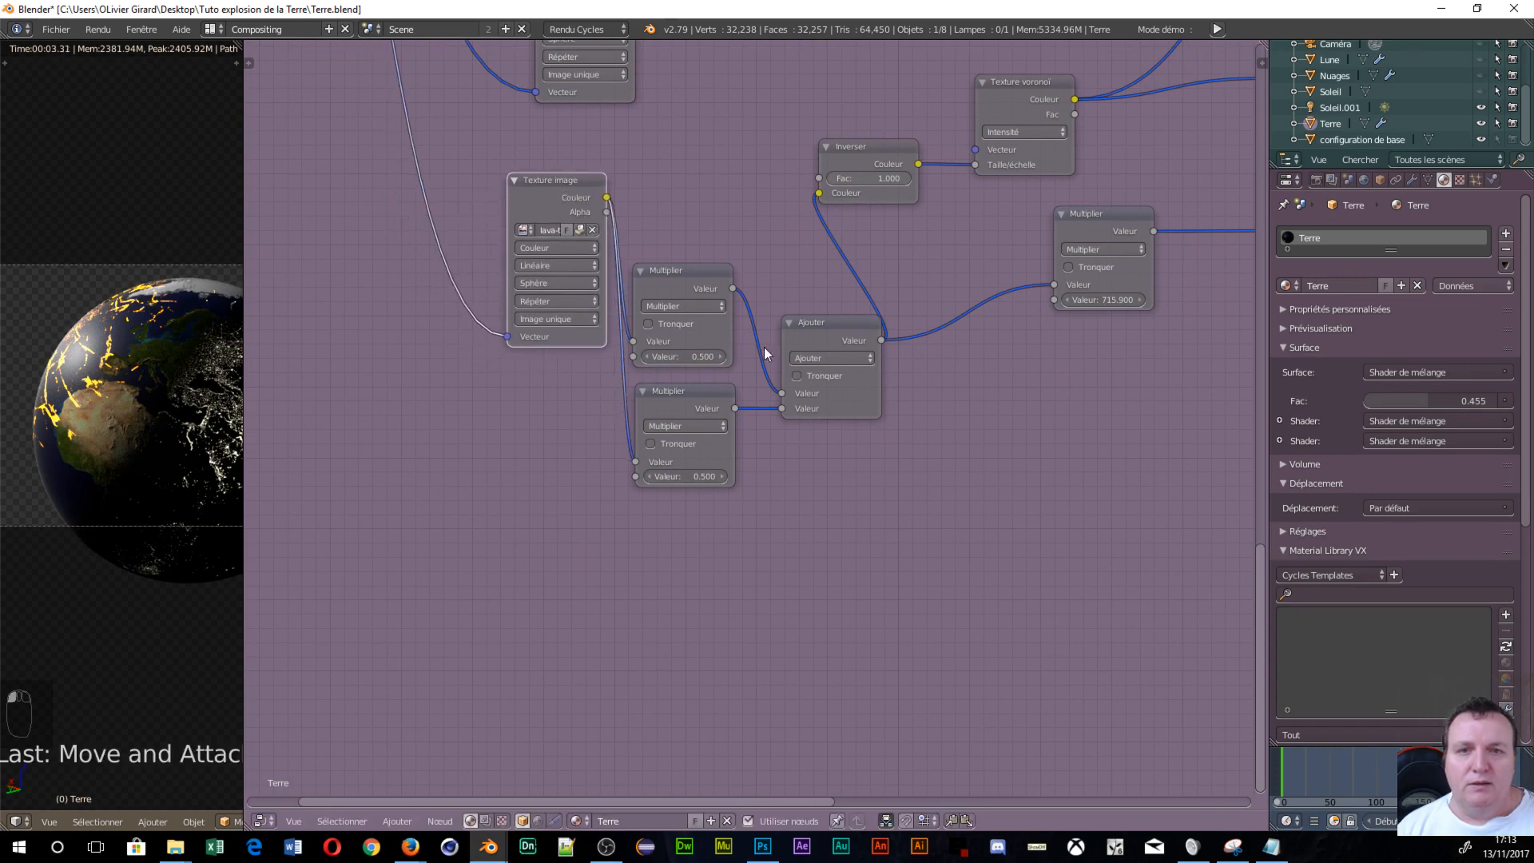
left_click_drag(812, 326, 840, 299)
middle_click_drag(866, 487, 1057, 463)
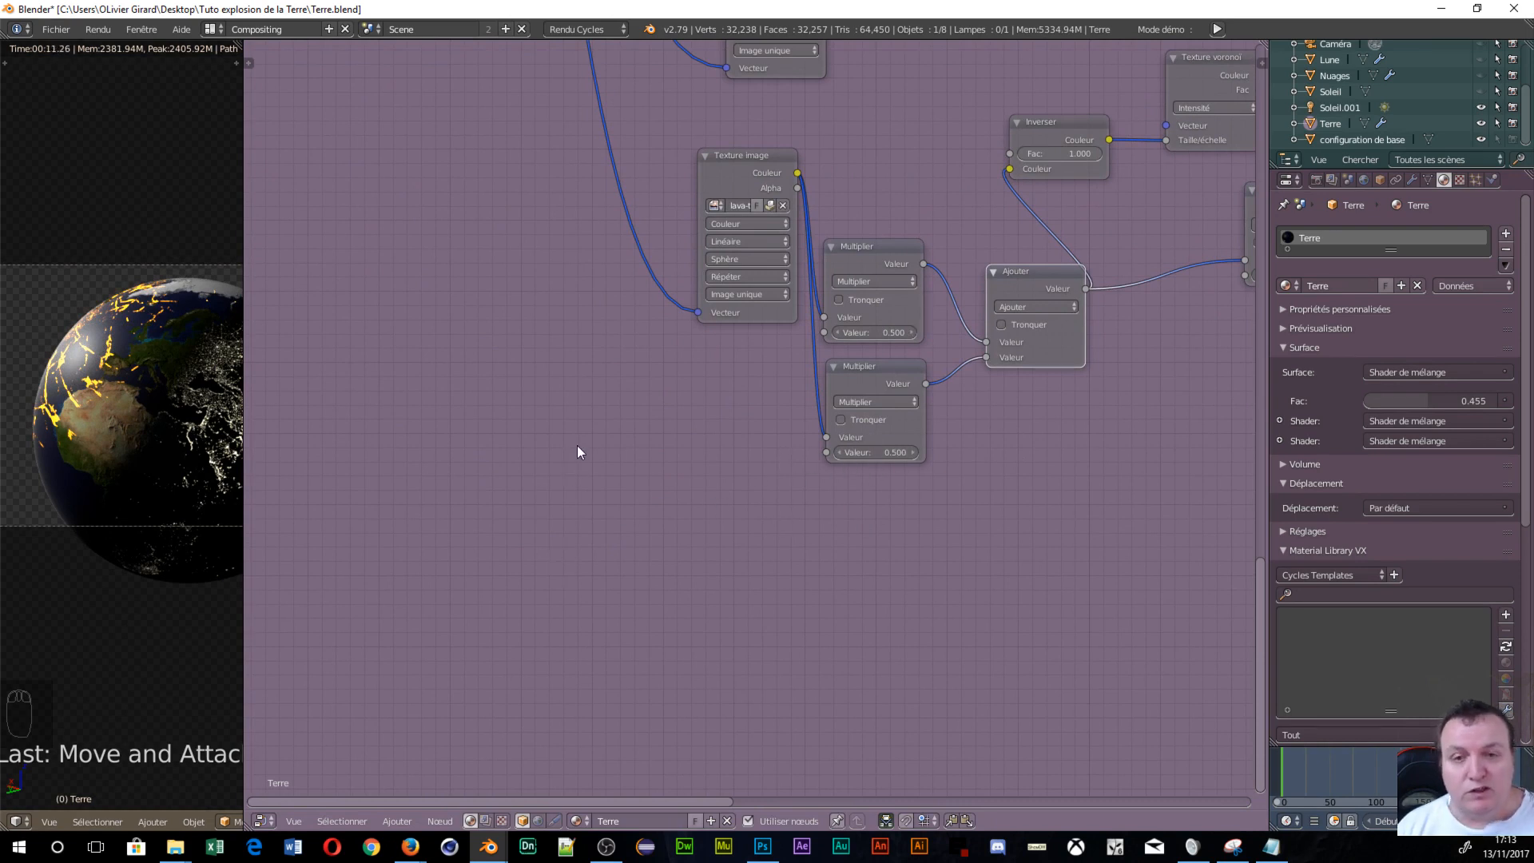
Add a Valeur input node below the lava image node and link it to the second Valeur input of both Multipliers beside it.
key("shift+a")
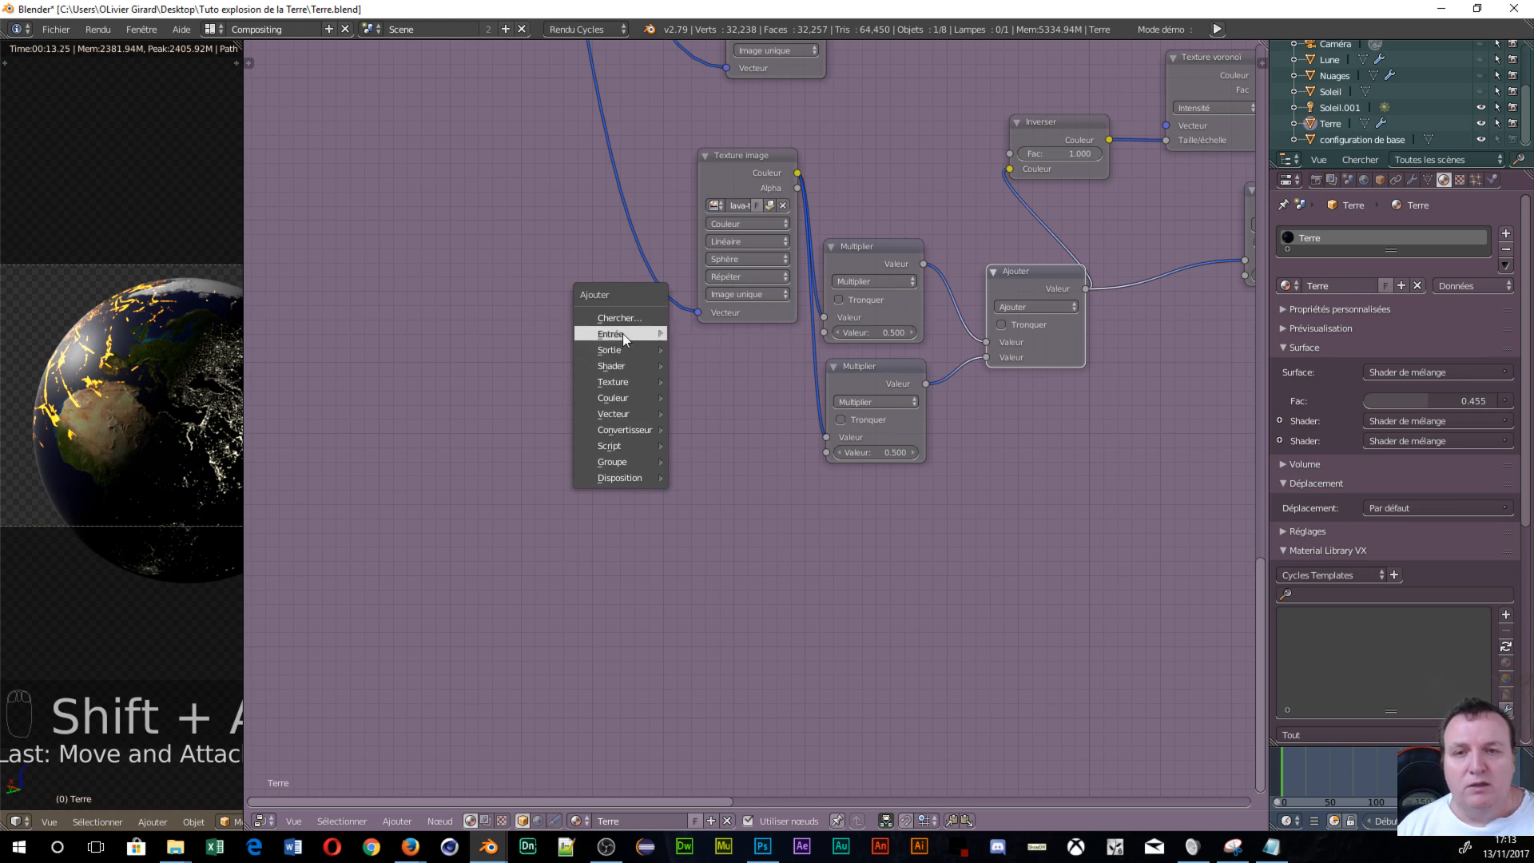
mouse_move(631, 334)
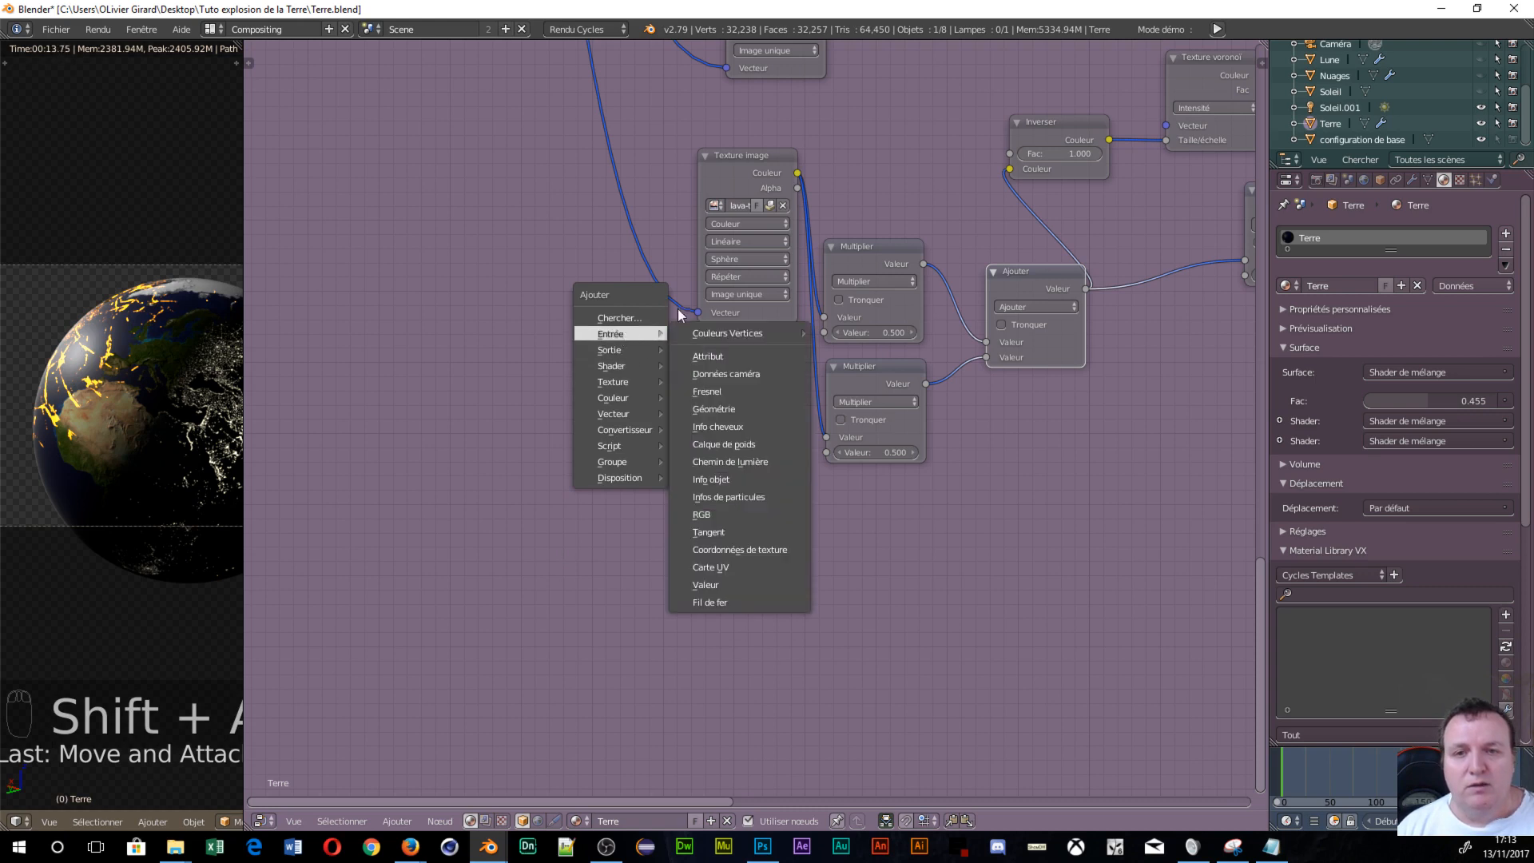
left_click(706, 585)
left_click(706, 436)
left_click_drag(736, 440, 825, 333)
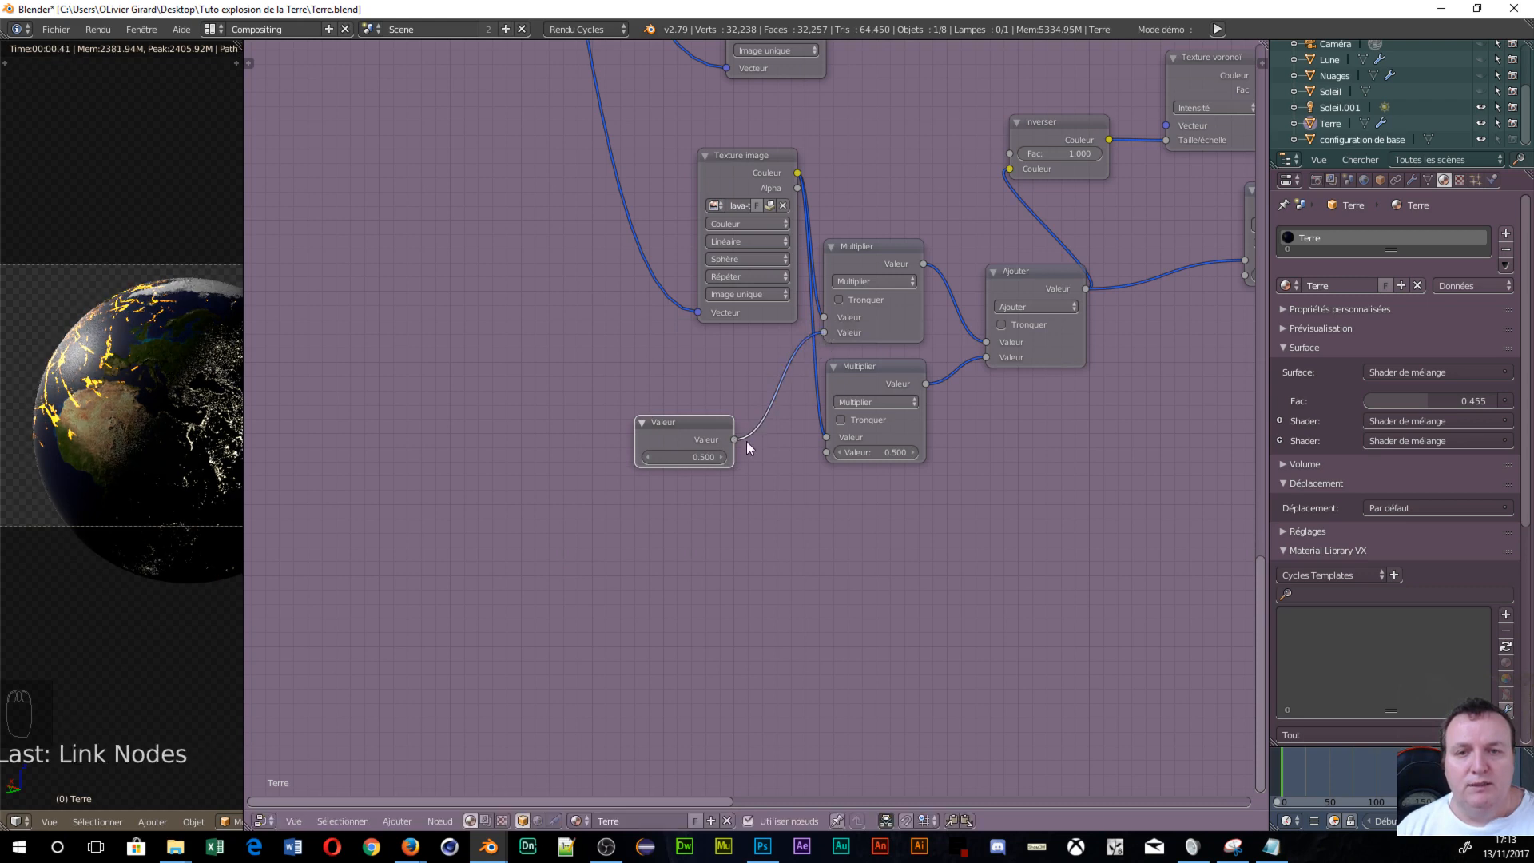
left_click_drag(735, 439, 833, 457)
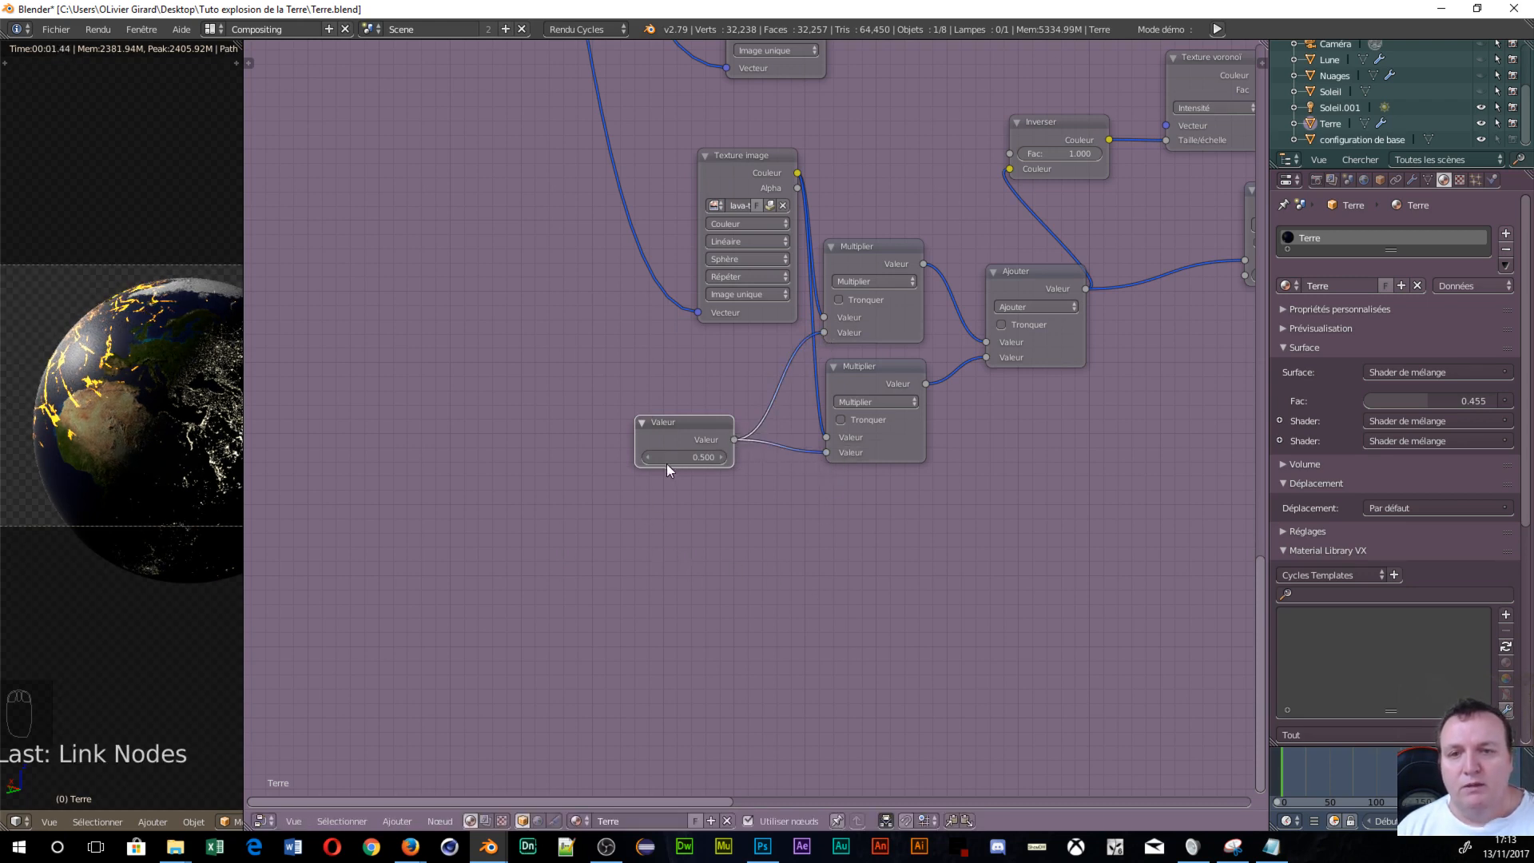
Set the Valeur node's value to 8.
left_click_drag(672, 461, 795, 460)
middle_click_drag(860, 610, 671, 637)
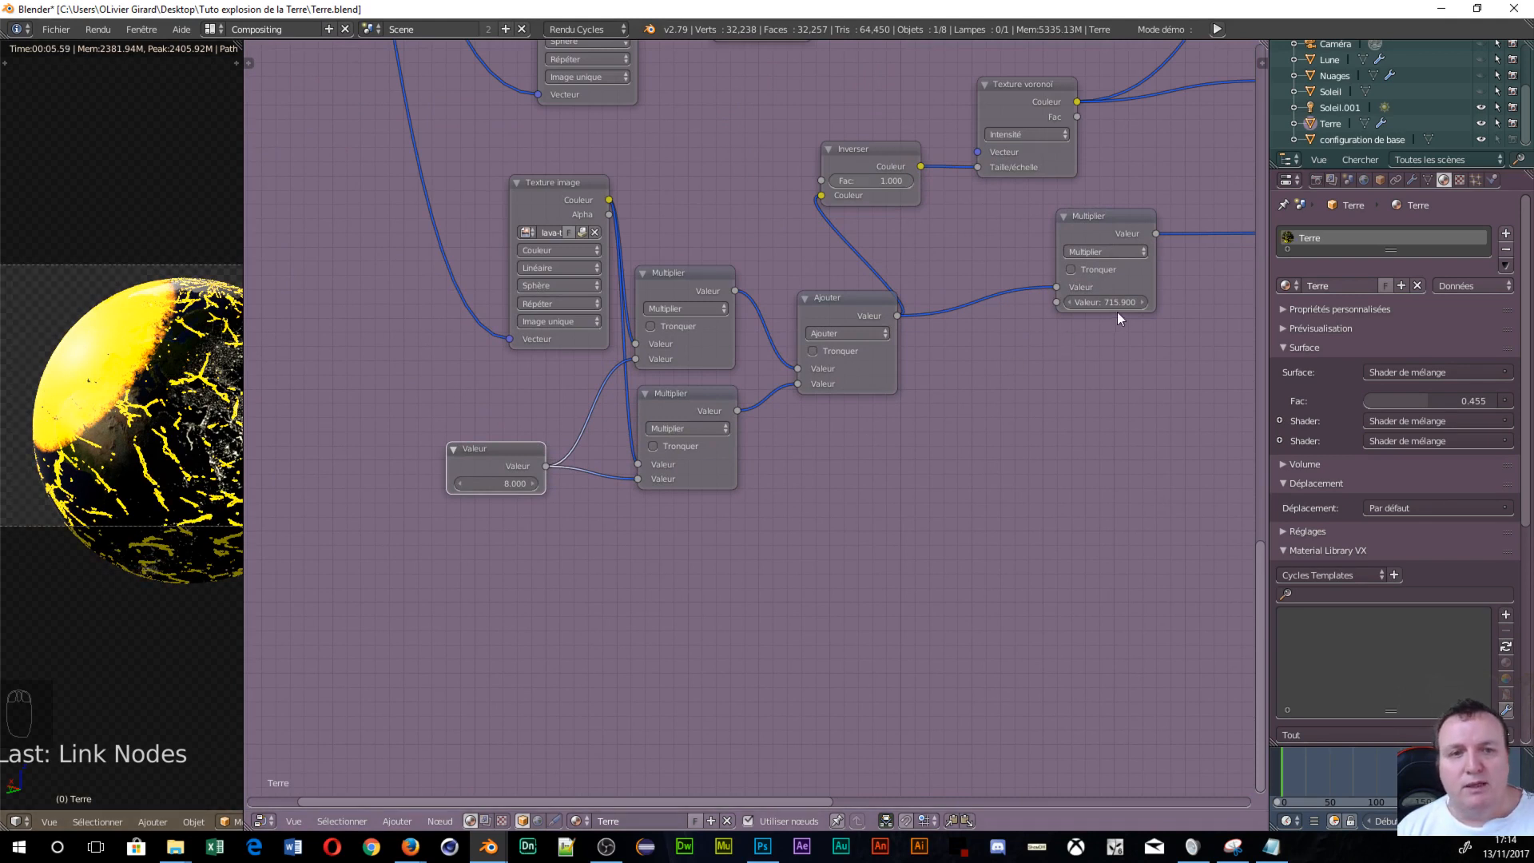
middle_click_drag(1076, 441, 817, 356)
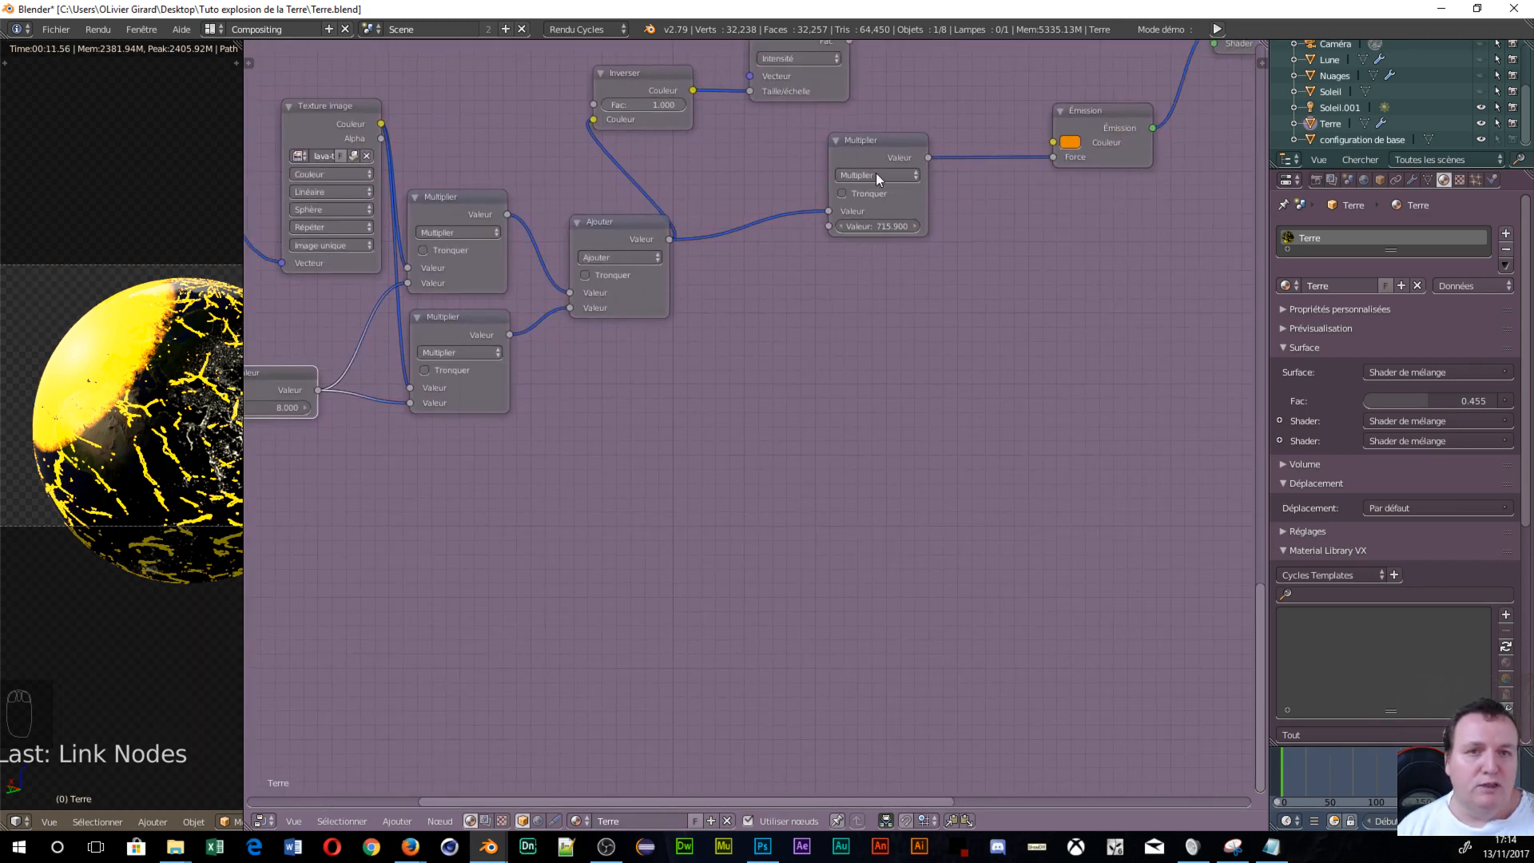
Link the Valeur node to the emission Multiplier's second Valeur input, moving the Valeur node slightly down and the Multiplier below the Emission node.
left_click_drag(875, 142, 907, 157)
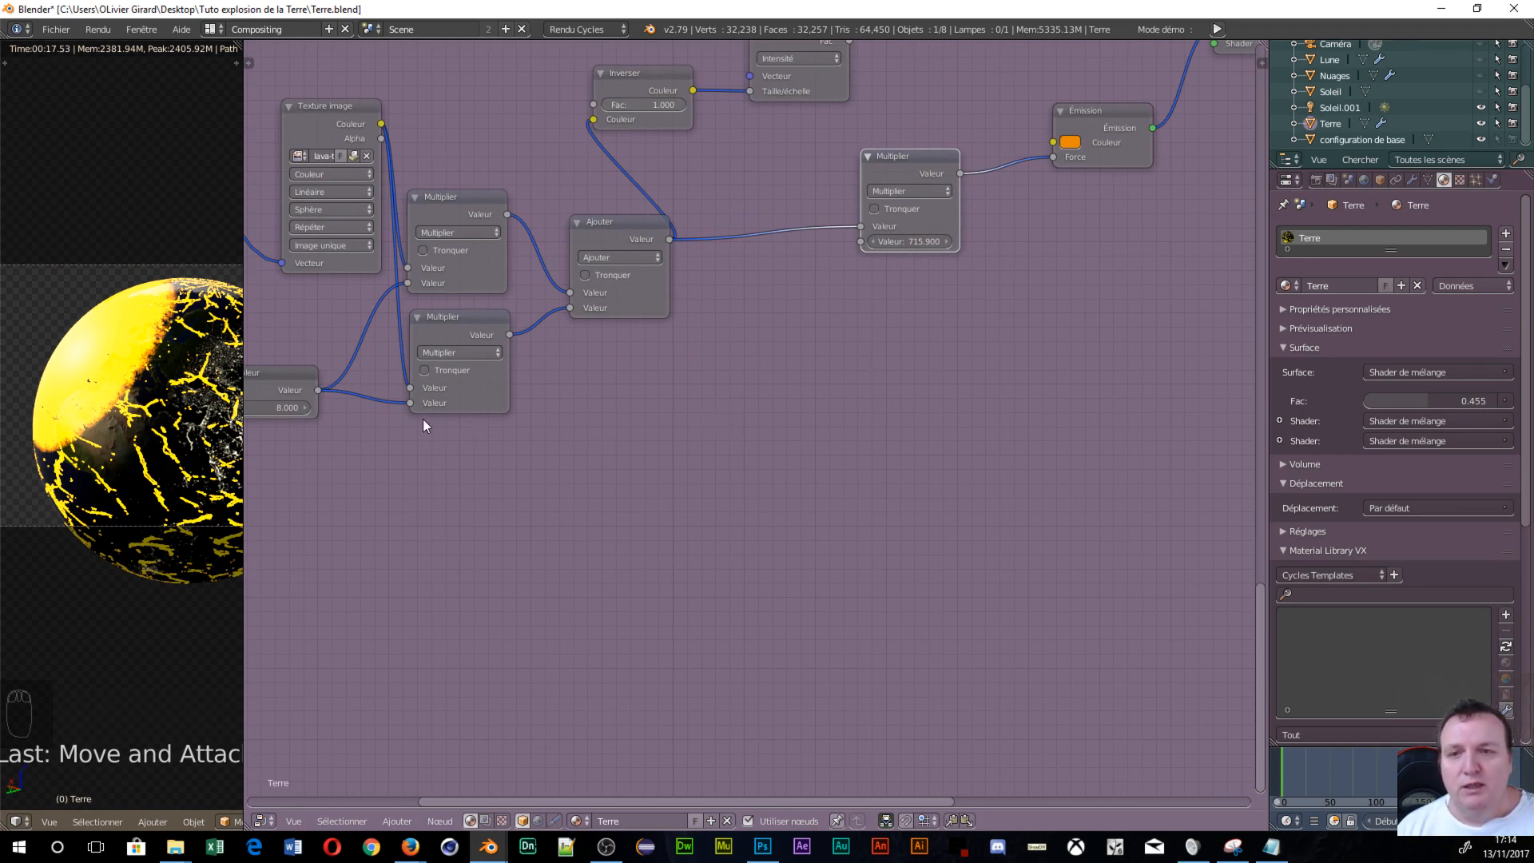
left_click_drag(289, 387, 863, 242)
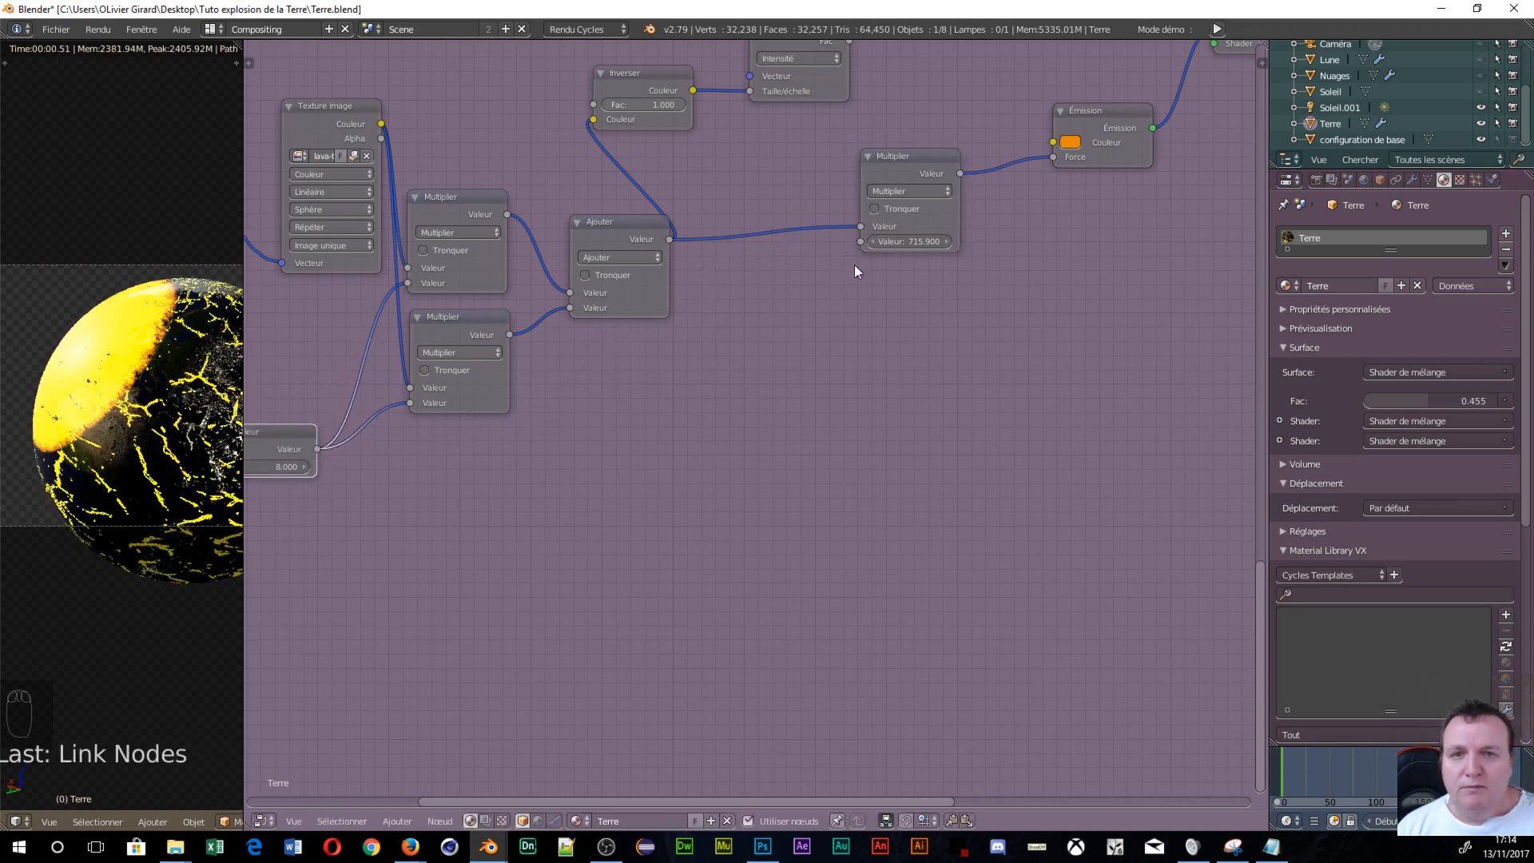
left_click_drag(318, 452, 870, 241)
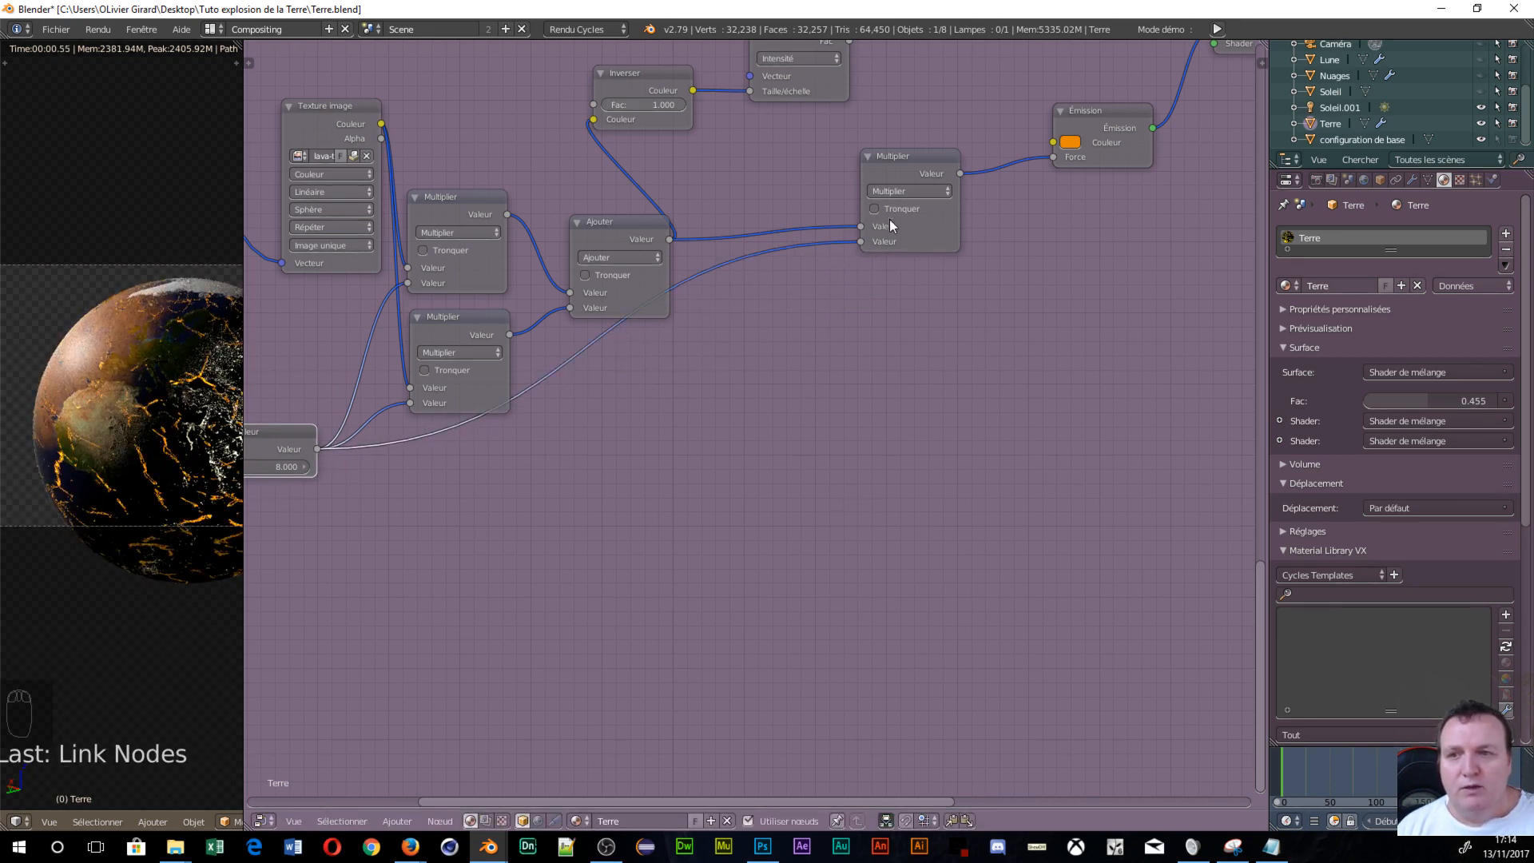
left_click_drag(883, 167, 911, 290)
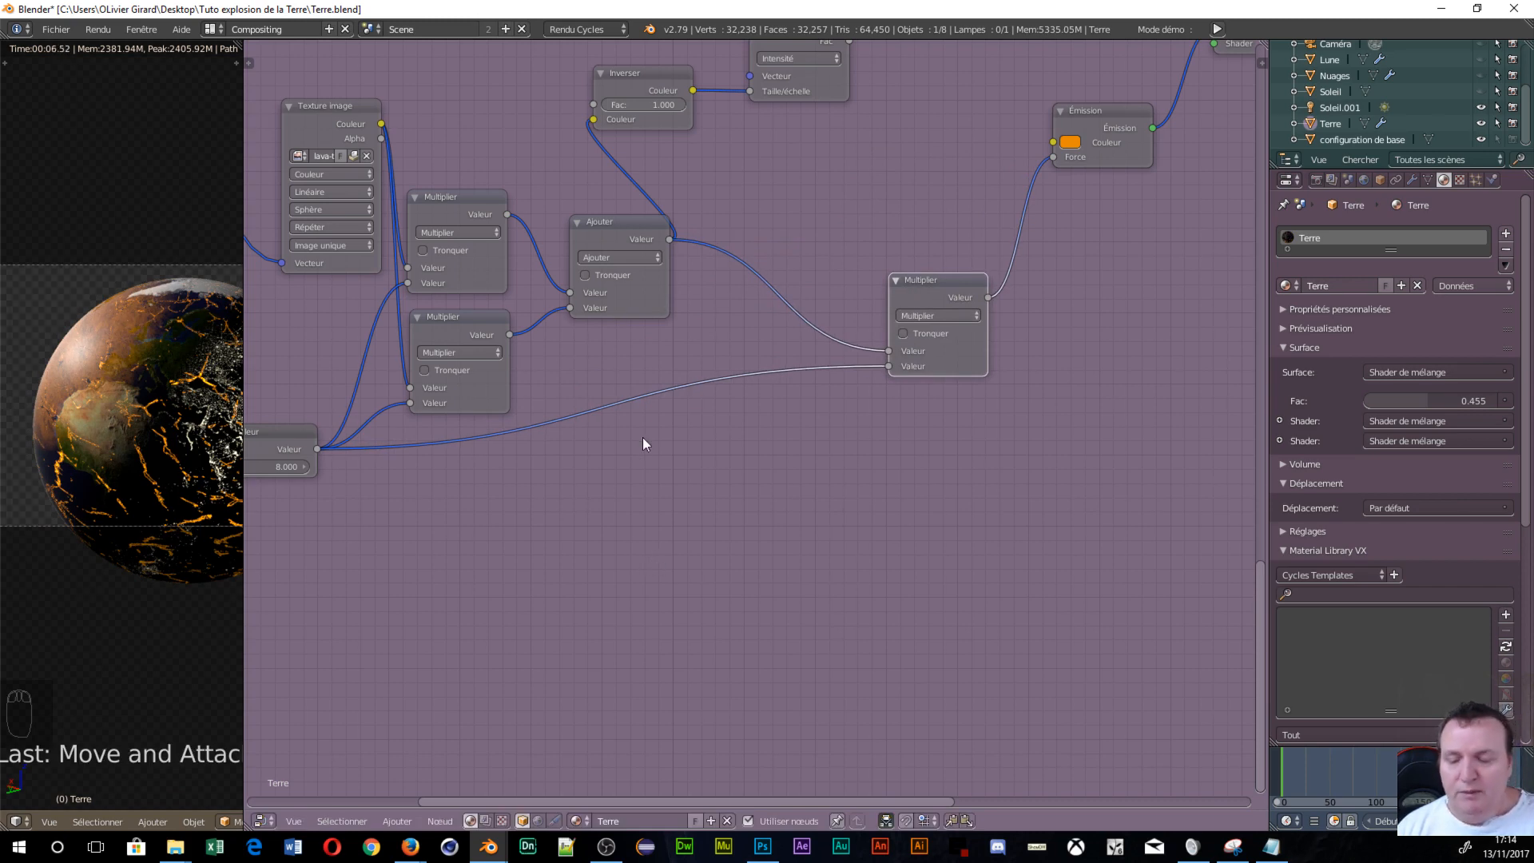
Insert a new Math node into the link between the Valeur node and the emission Multiplier.
key("shift+a")
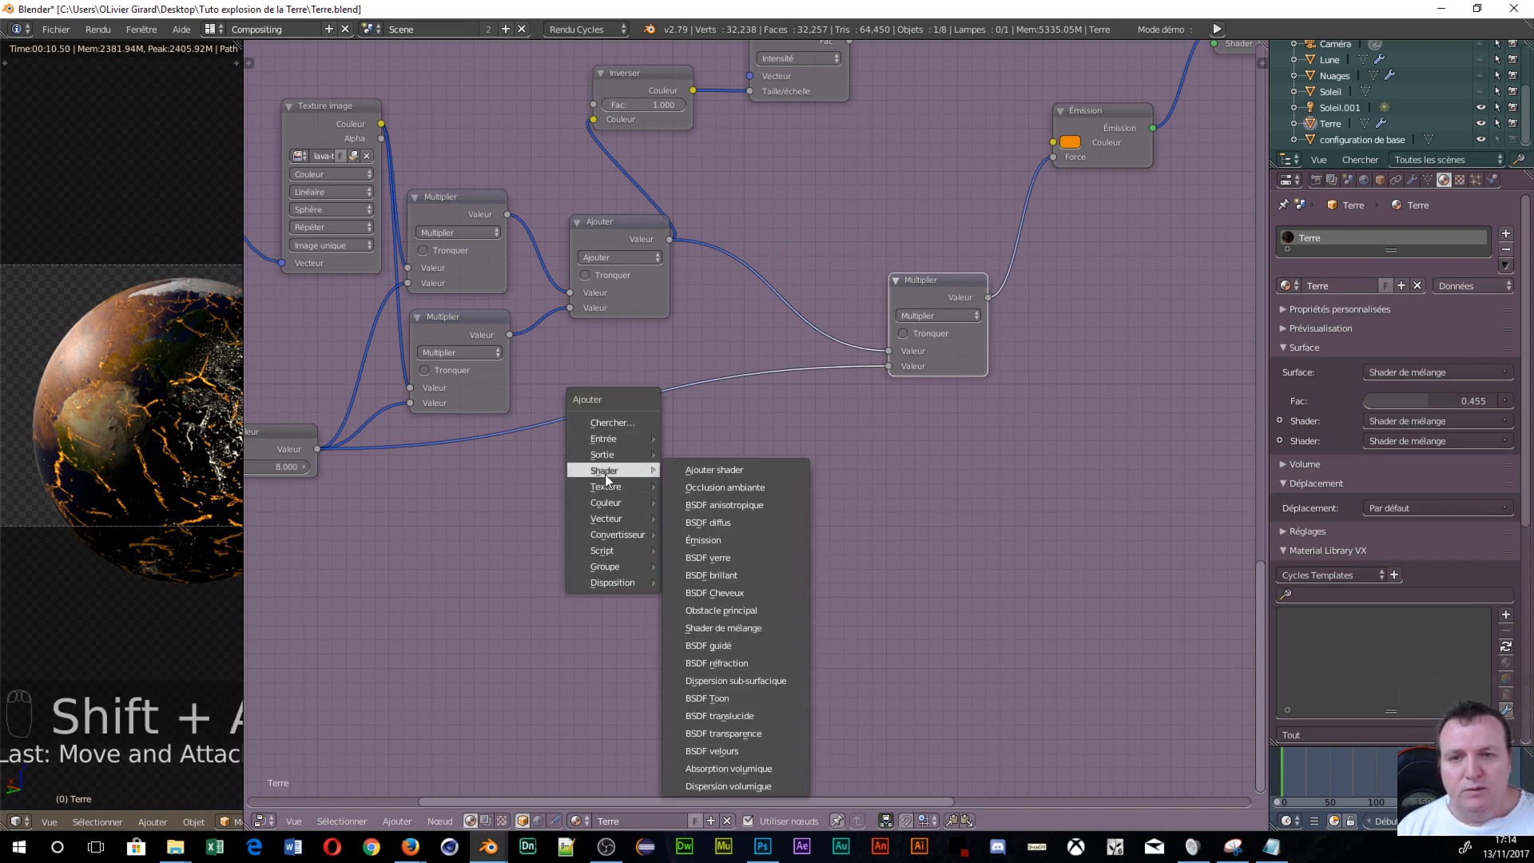
mouse_move(651, 535)
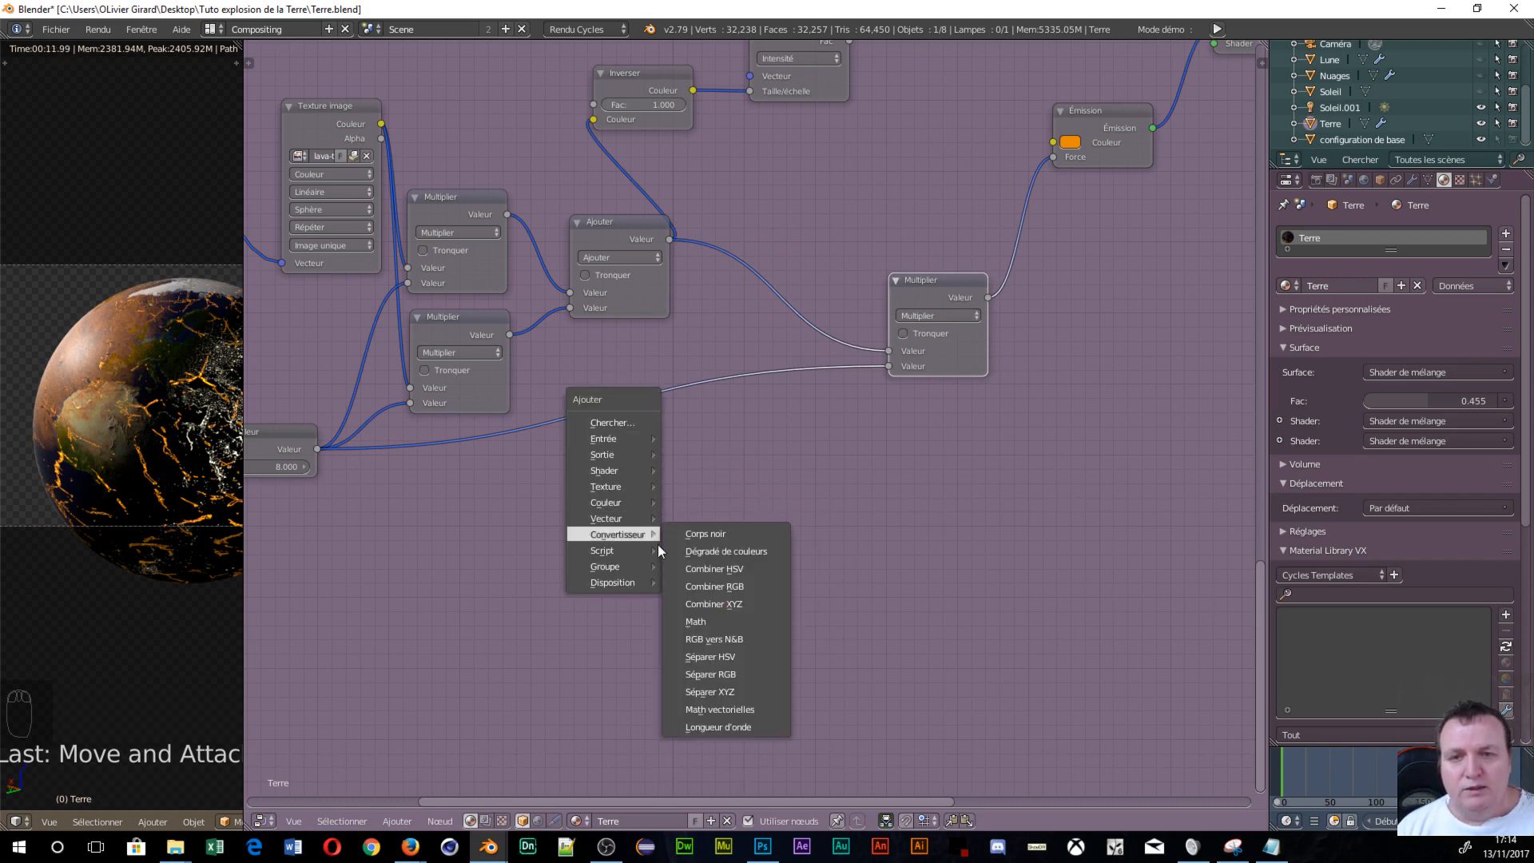
left_click(763, 623)
left_click(624, 375)
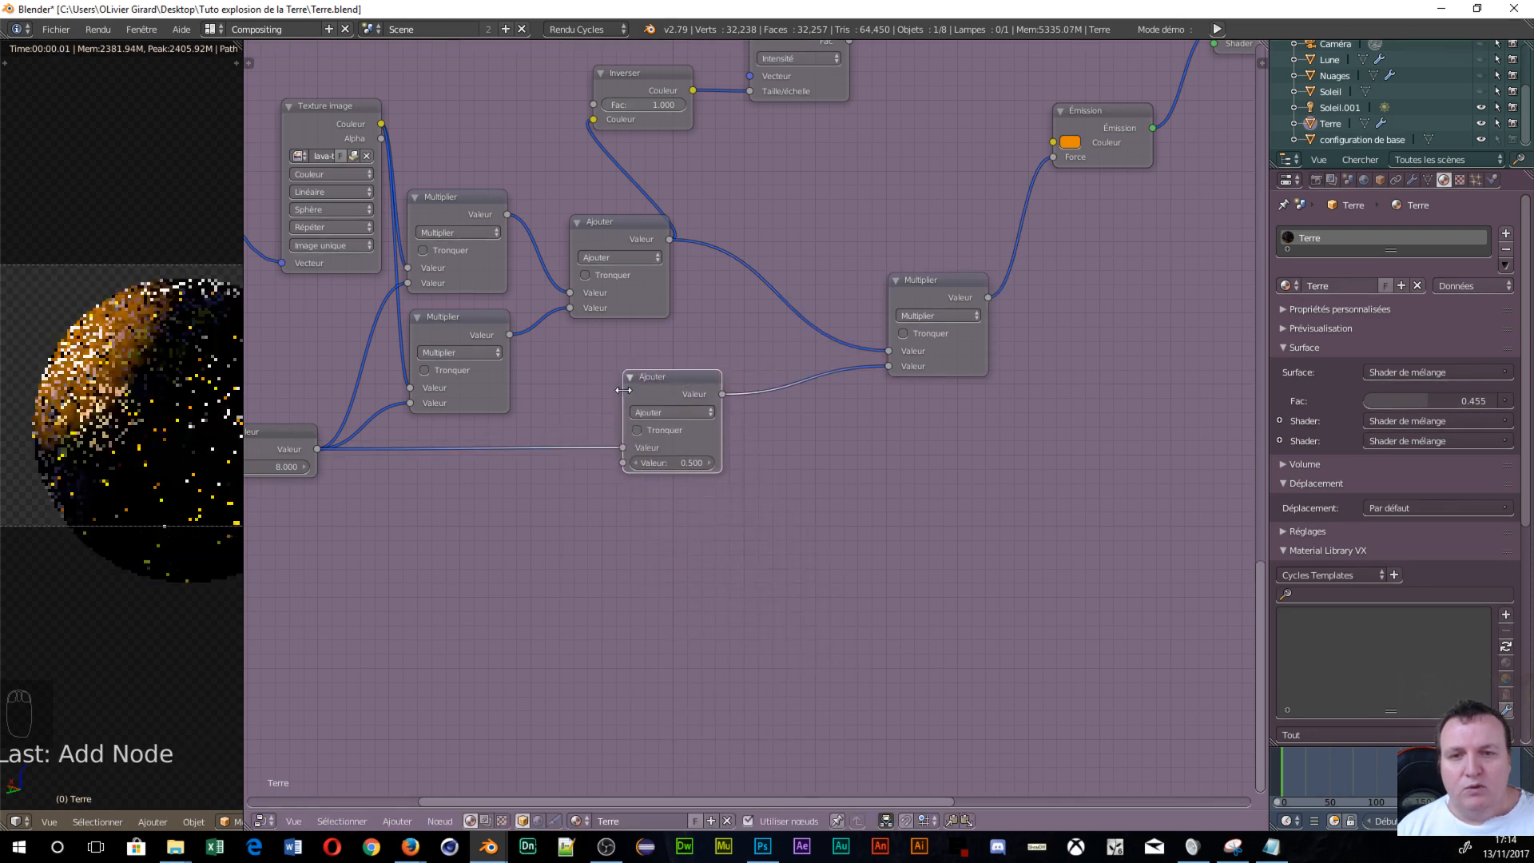
Switch the inserted Math node's operation to Multiplier and set its second value to 60.6.
left_click(672, 414)
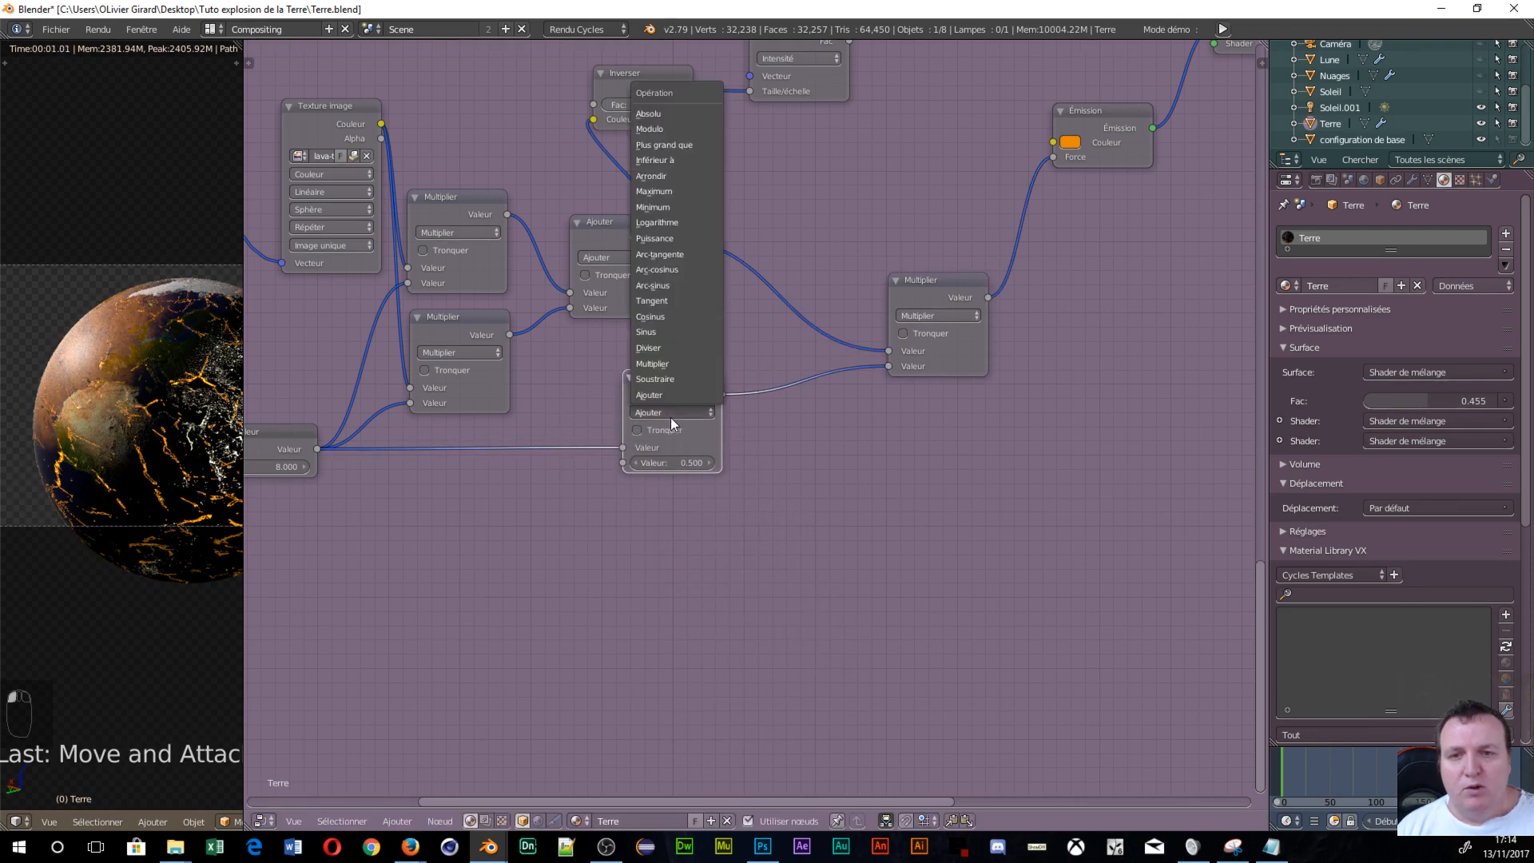
left_click(670, 363)
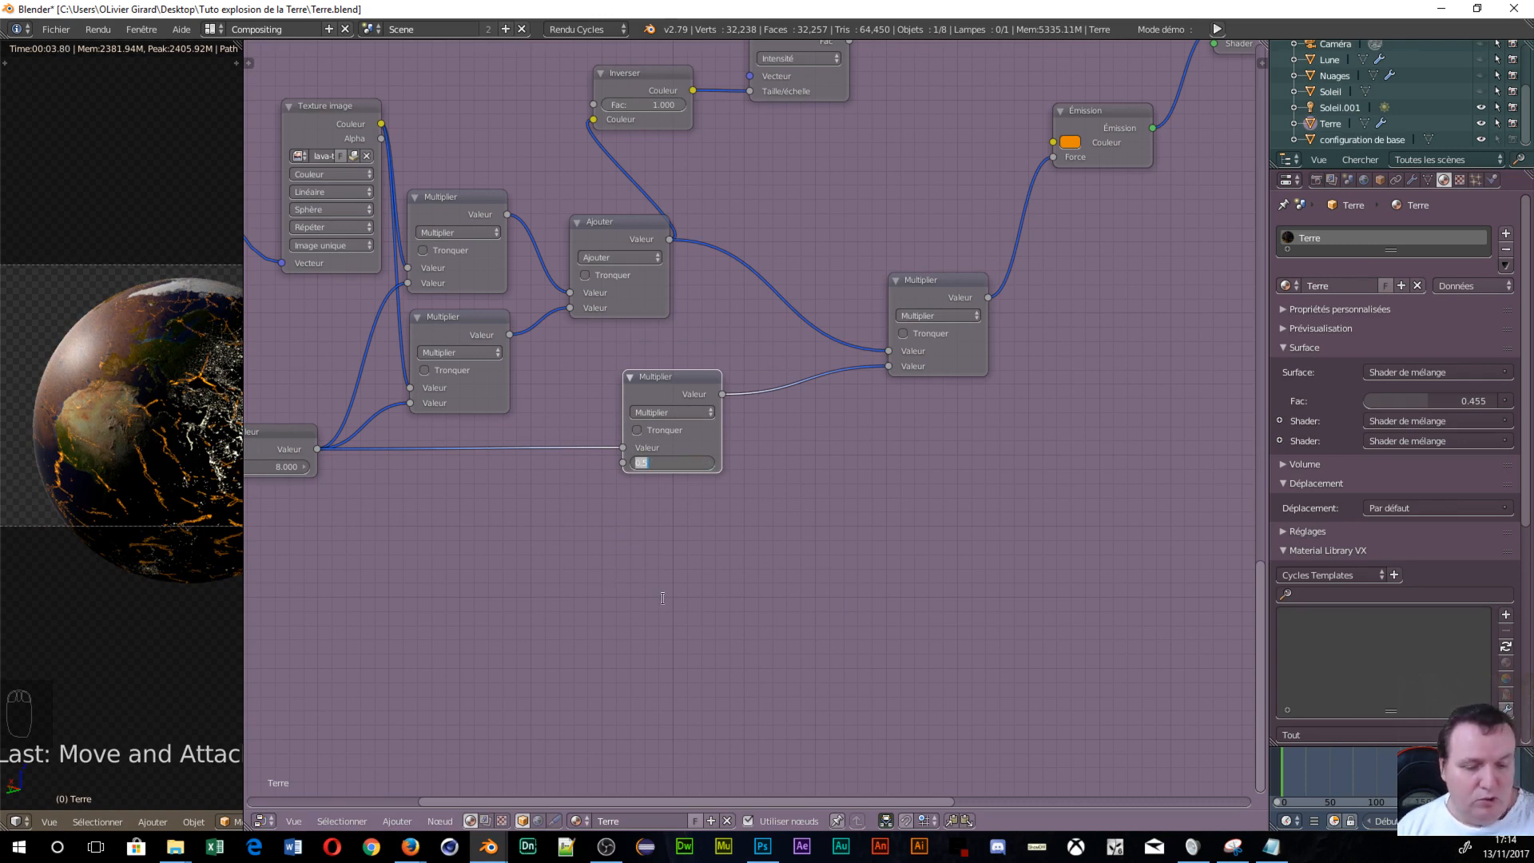
type("60.6")
key("Return")
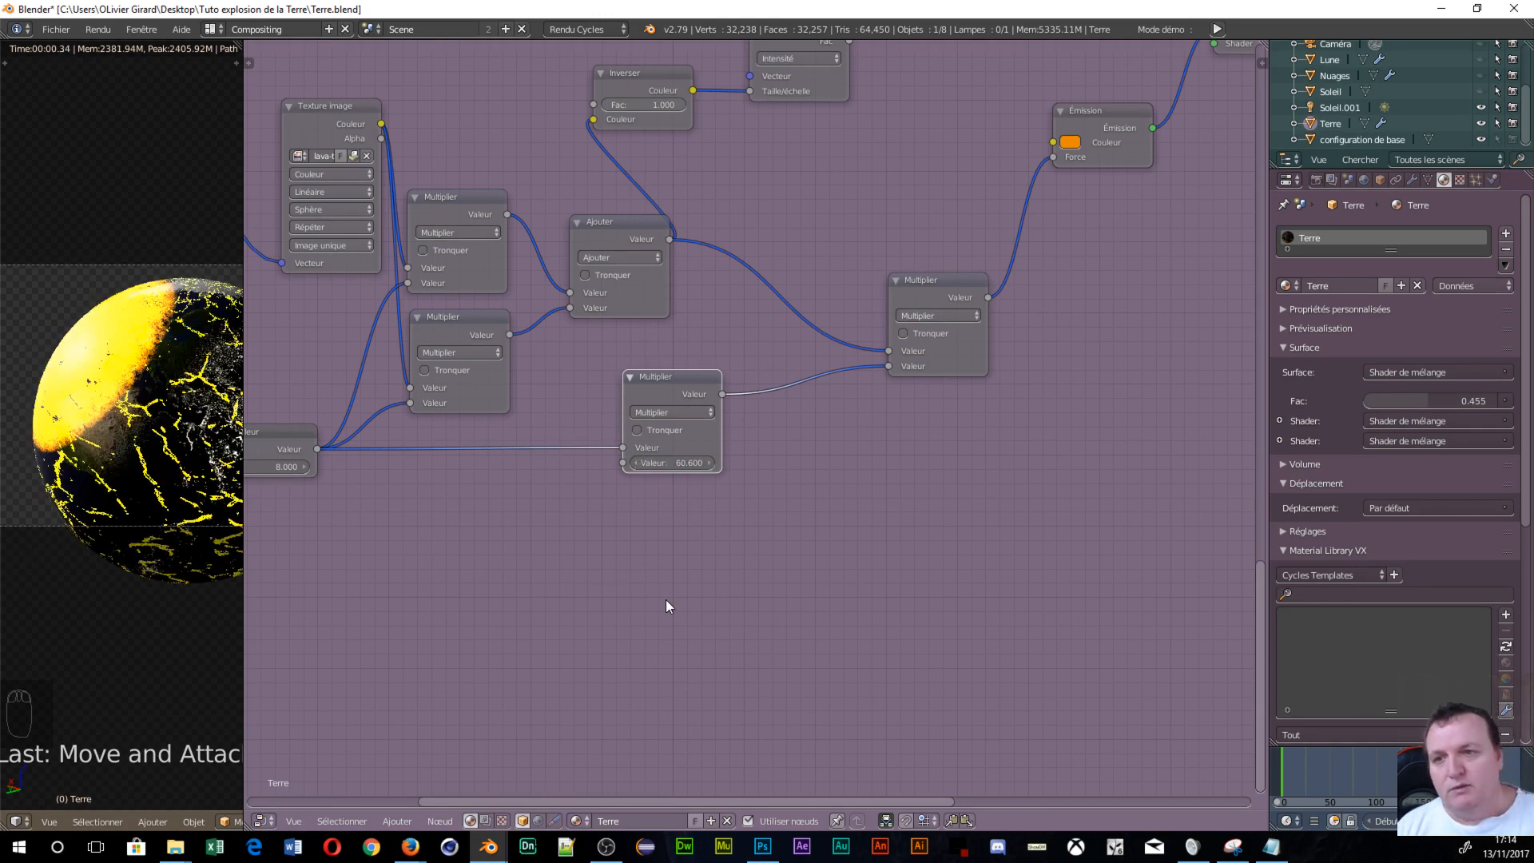
Set the Fac of the final Shader de mélange before the material output to 0.6.
scroll(808, 433, "down", 2)
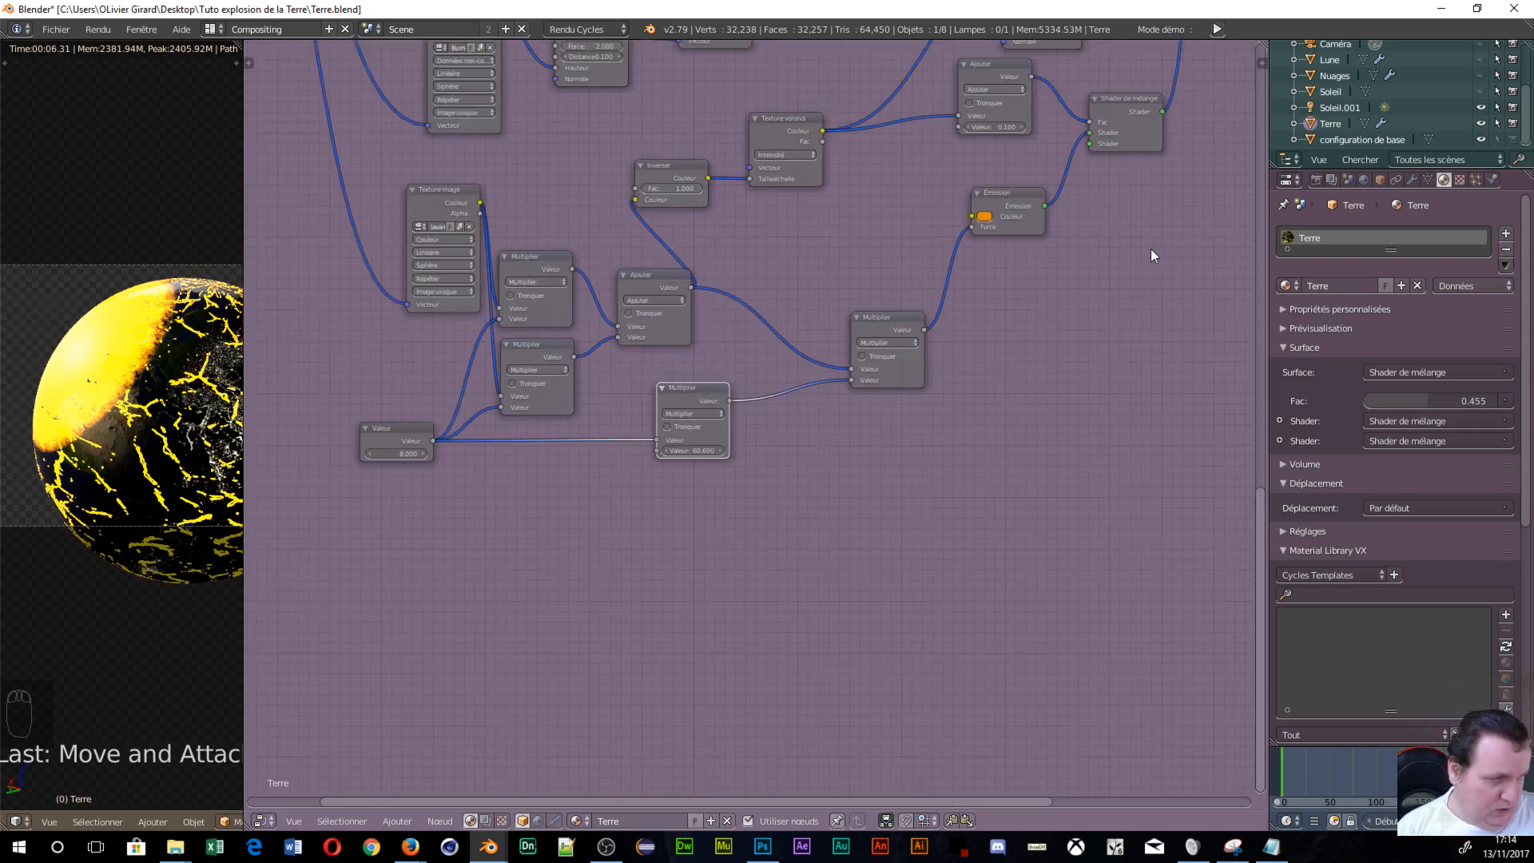
middle_click_drag(1128, 270, 668, 453)
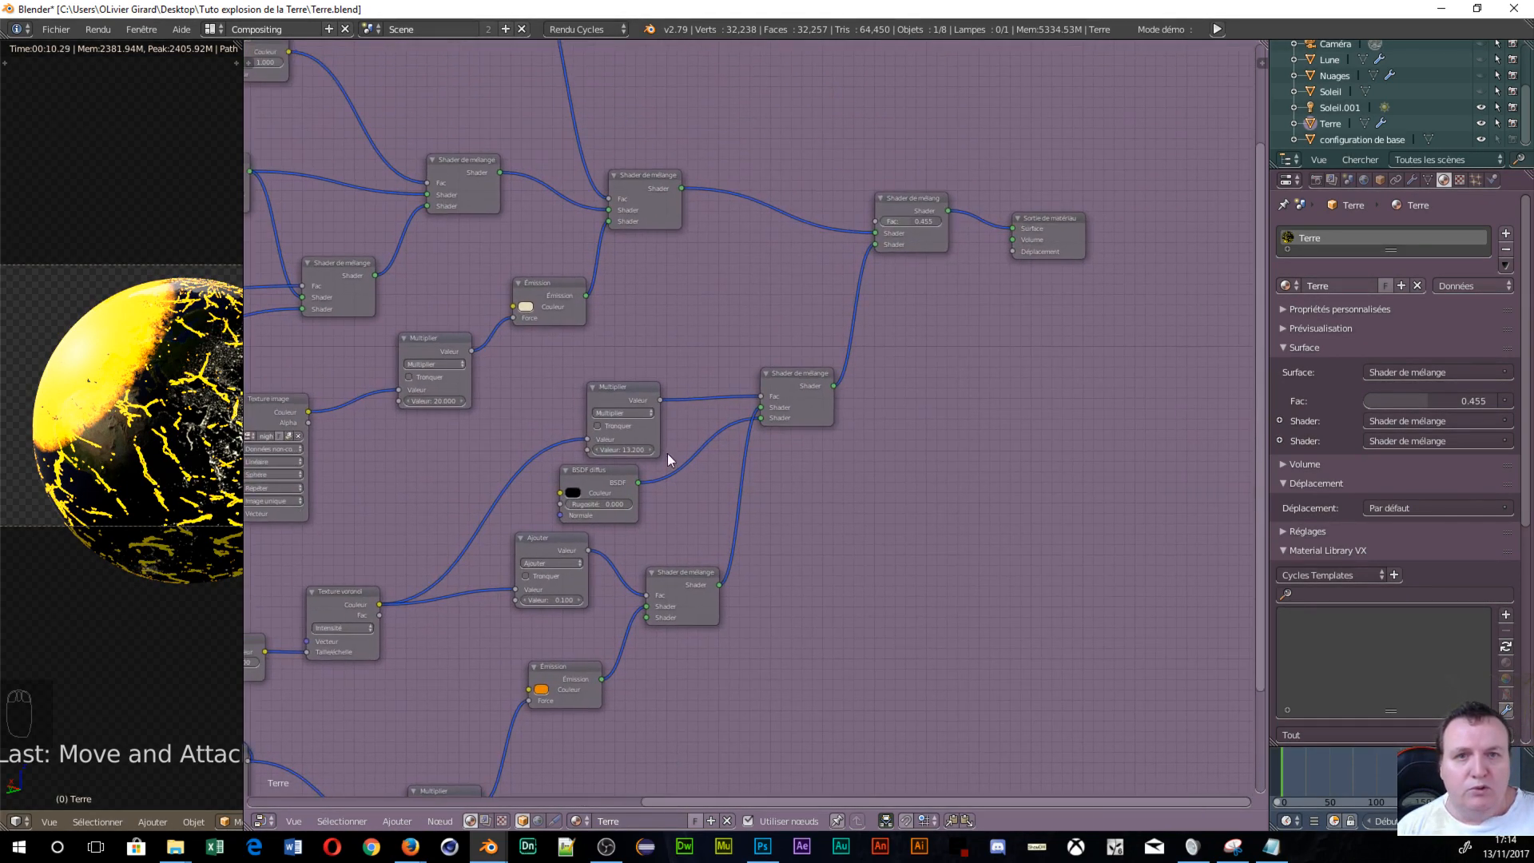
left_click(911, 221)
type(".")
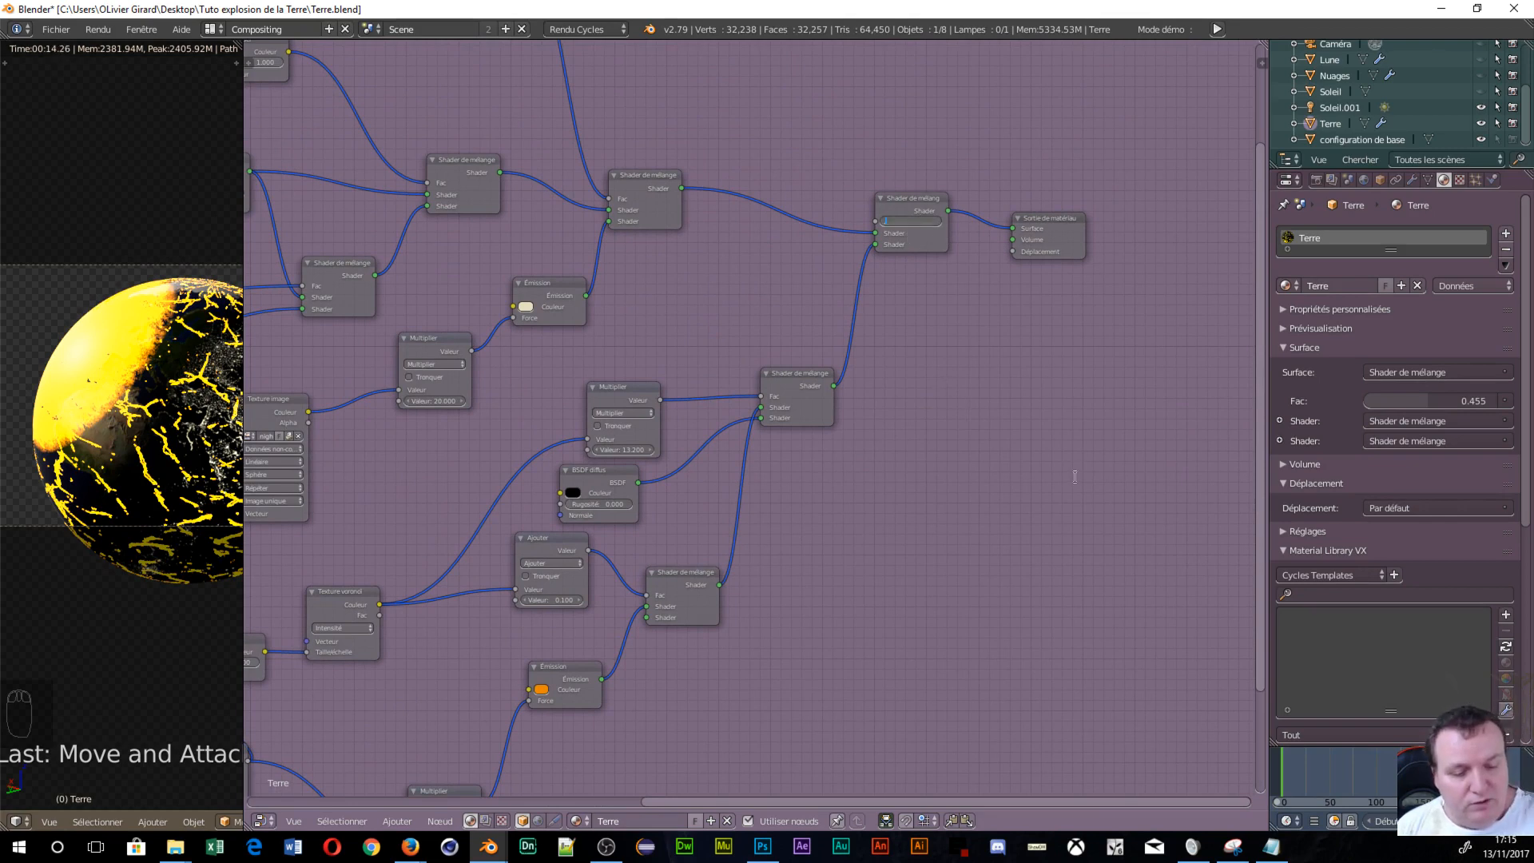
type("6")
key("Return")
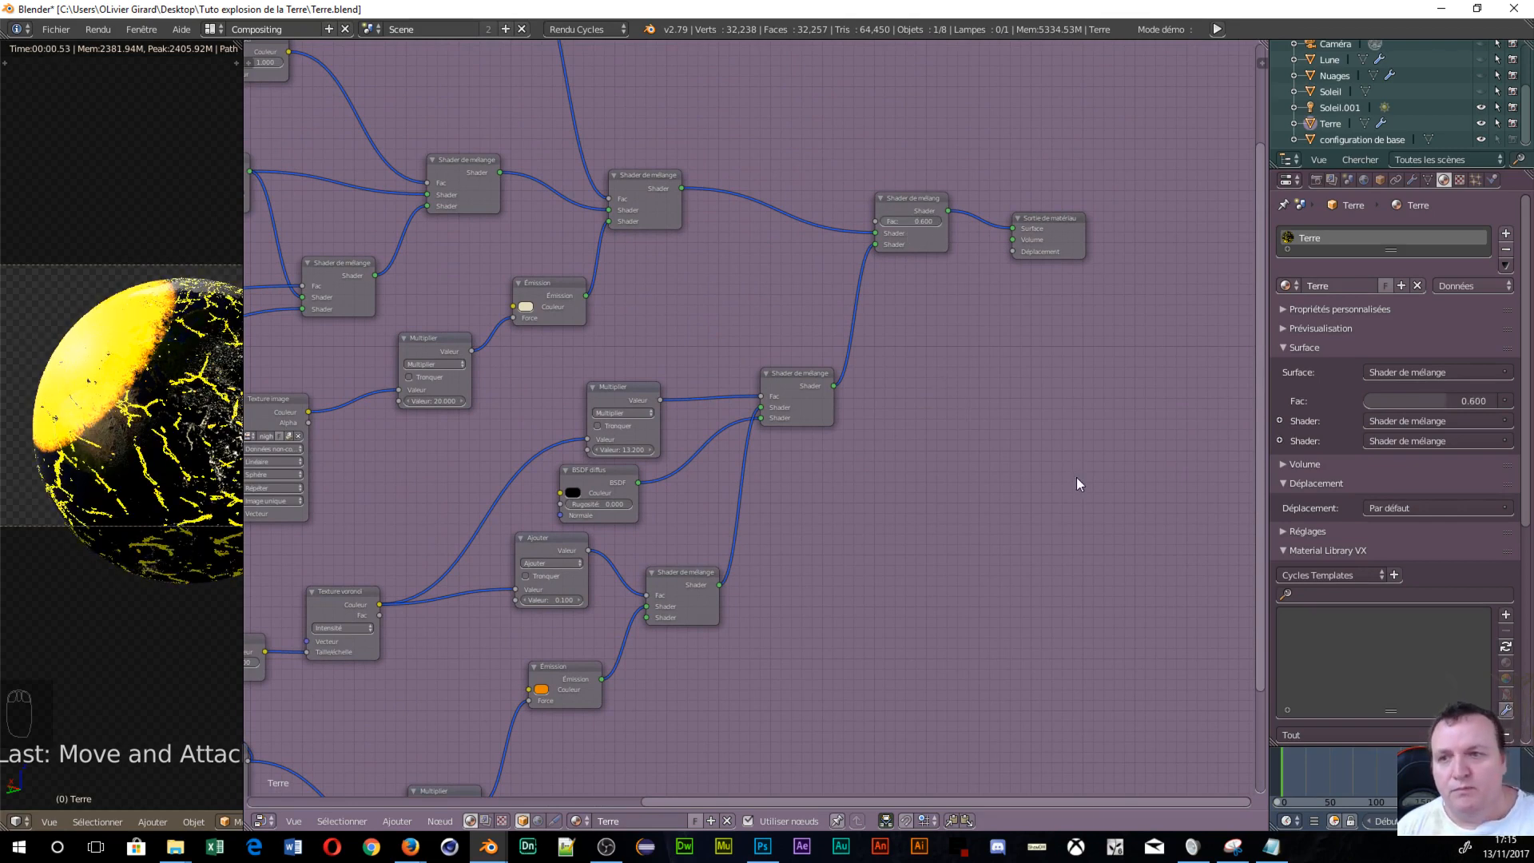
Lower the Valeur node that drives the lava Multipliers, set it to 0, and check the globe in the rendered view.
middle_click_drag(660, 500, 1011, 323)
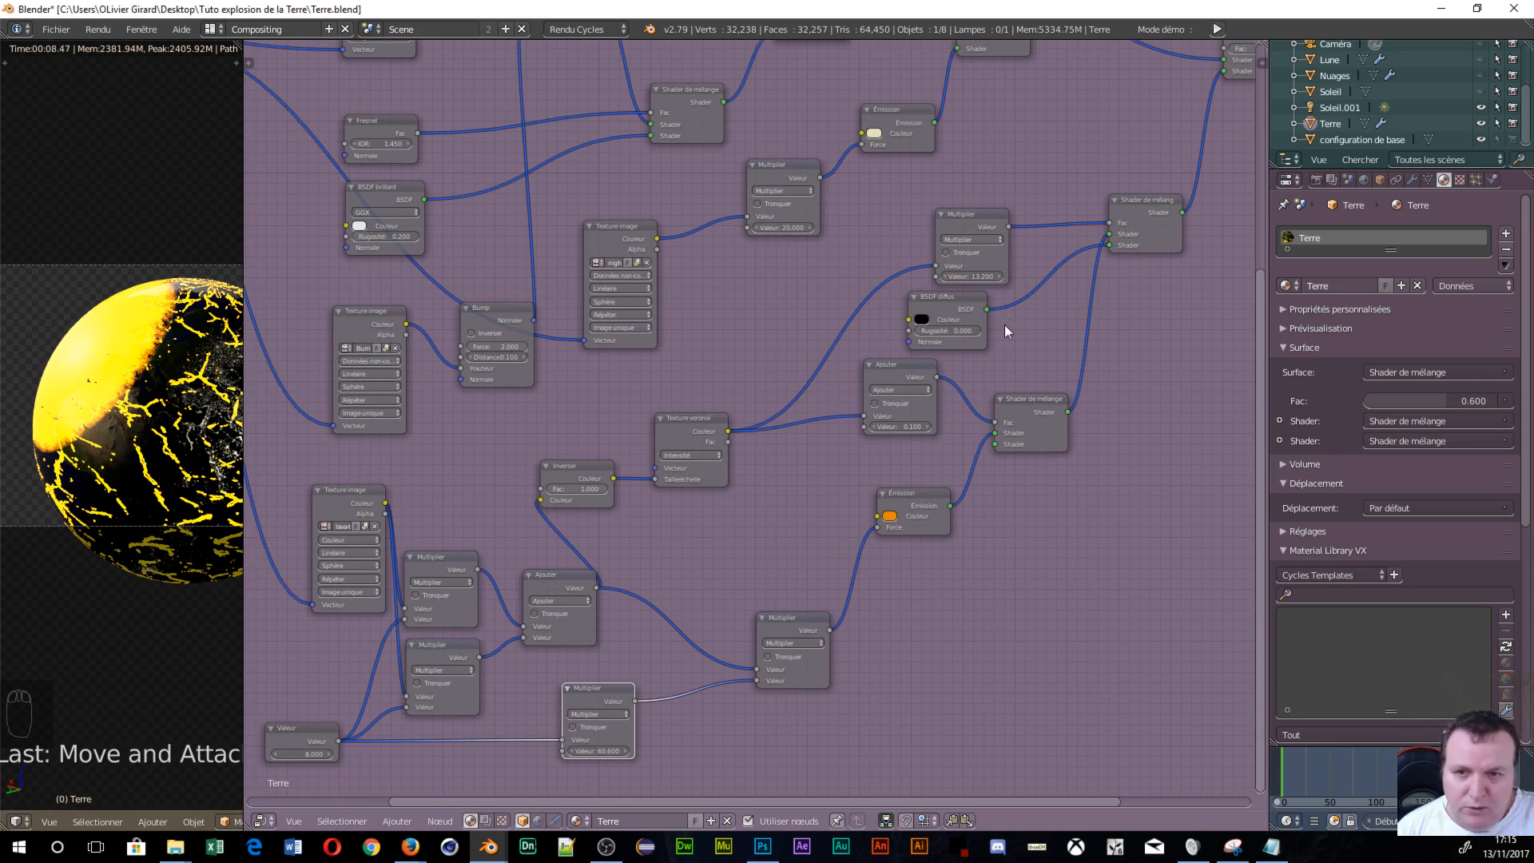
left_click_drag(522, 638, 521, 632)
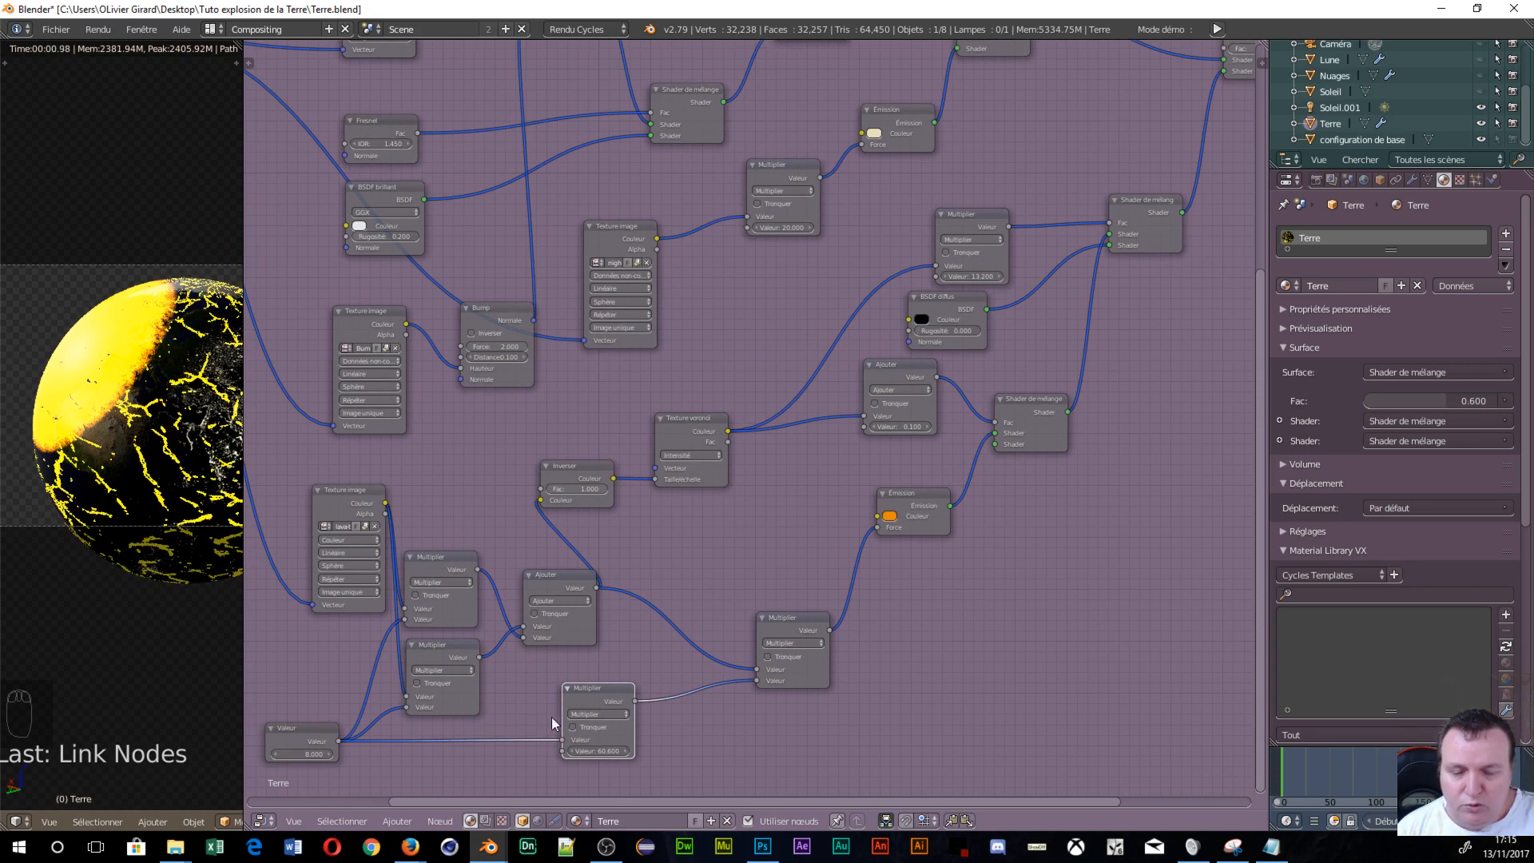
middle_click_drag(913, 748, 967, 626)
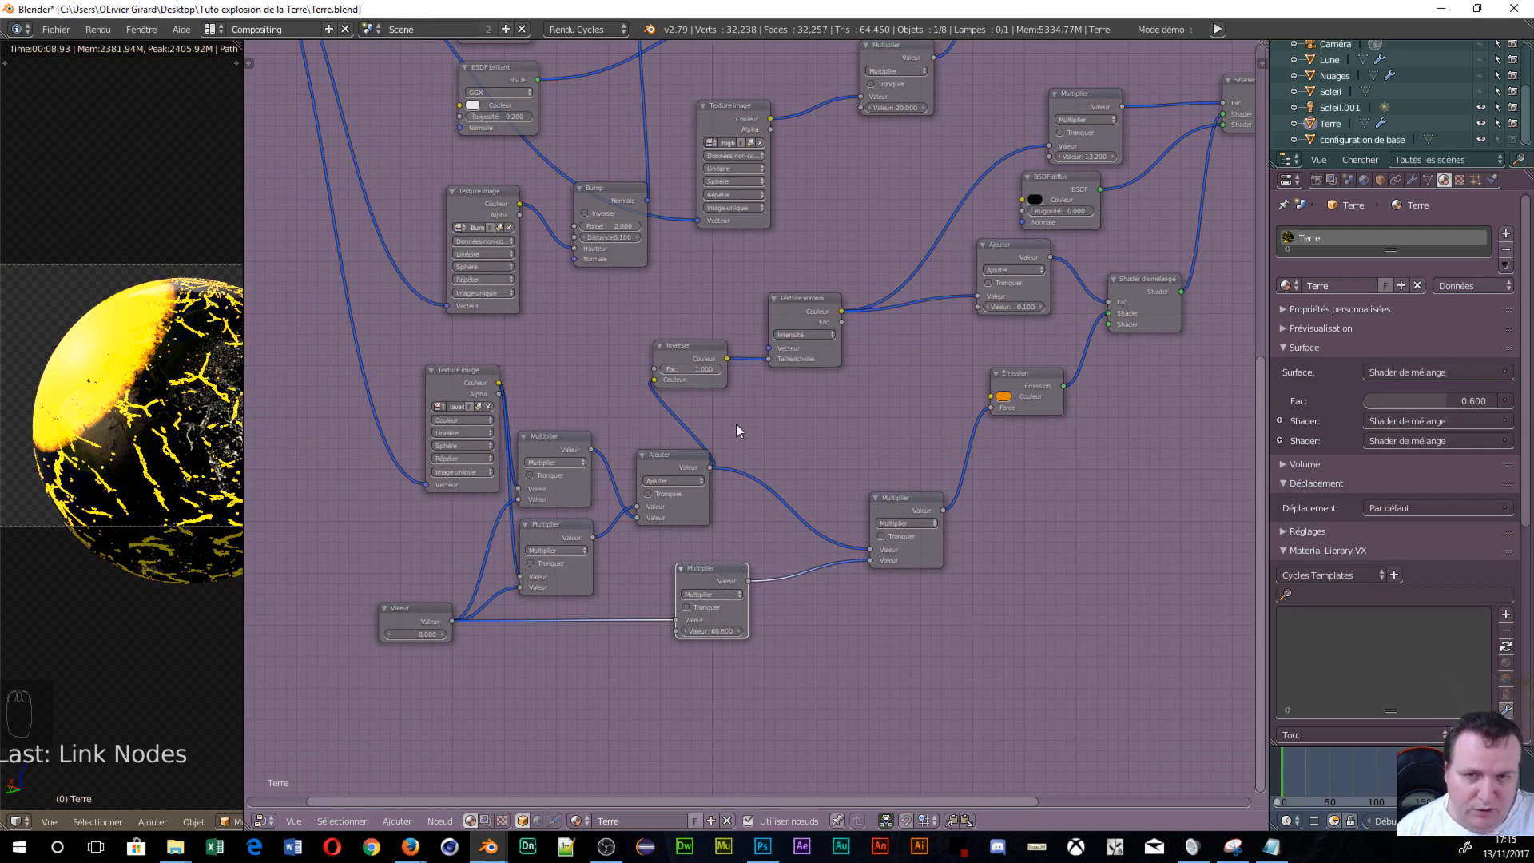
mouse_move(412, 634)
left_mouse_down()
mouse_move(557, 634)
mouse_move(409, 634)
left_mouse_up()
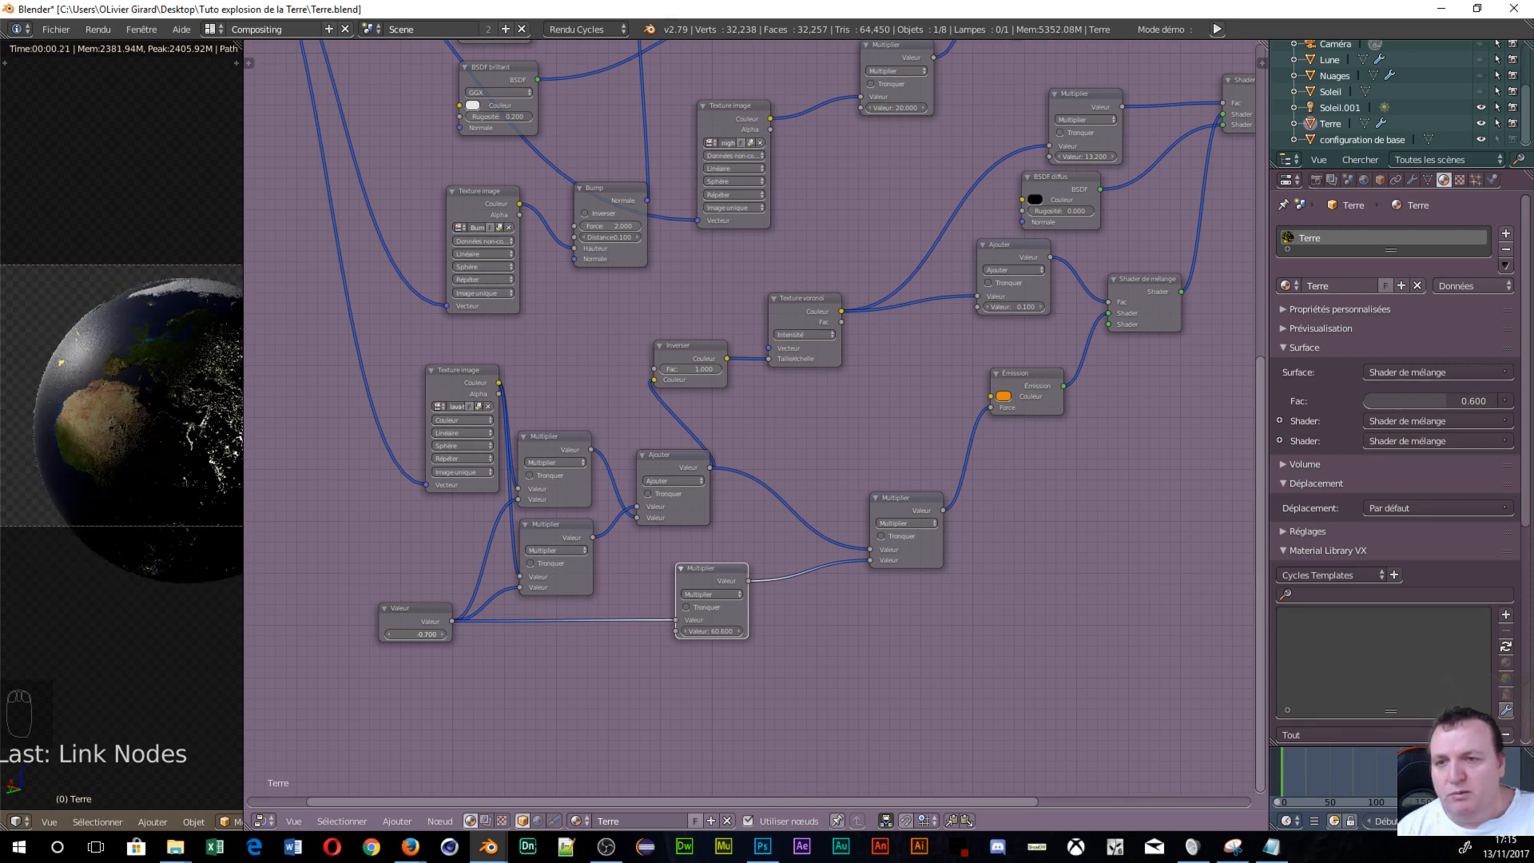
left_click(412, 634)
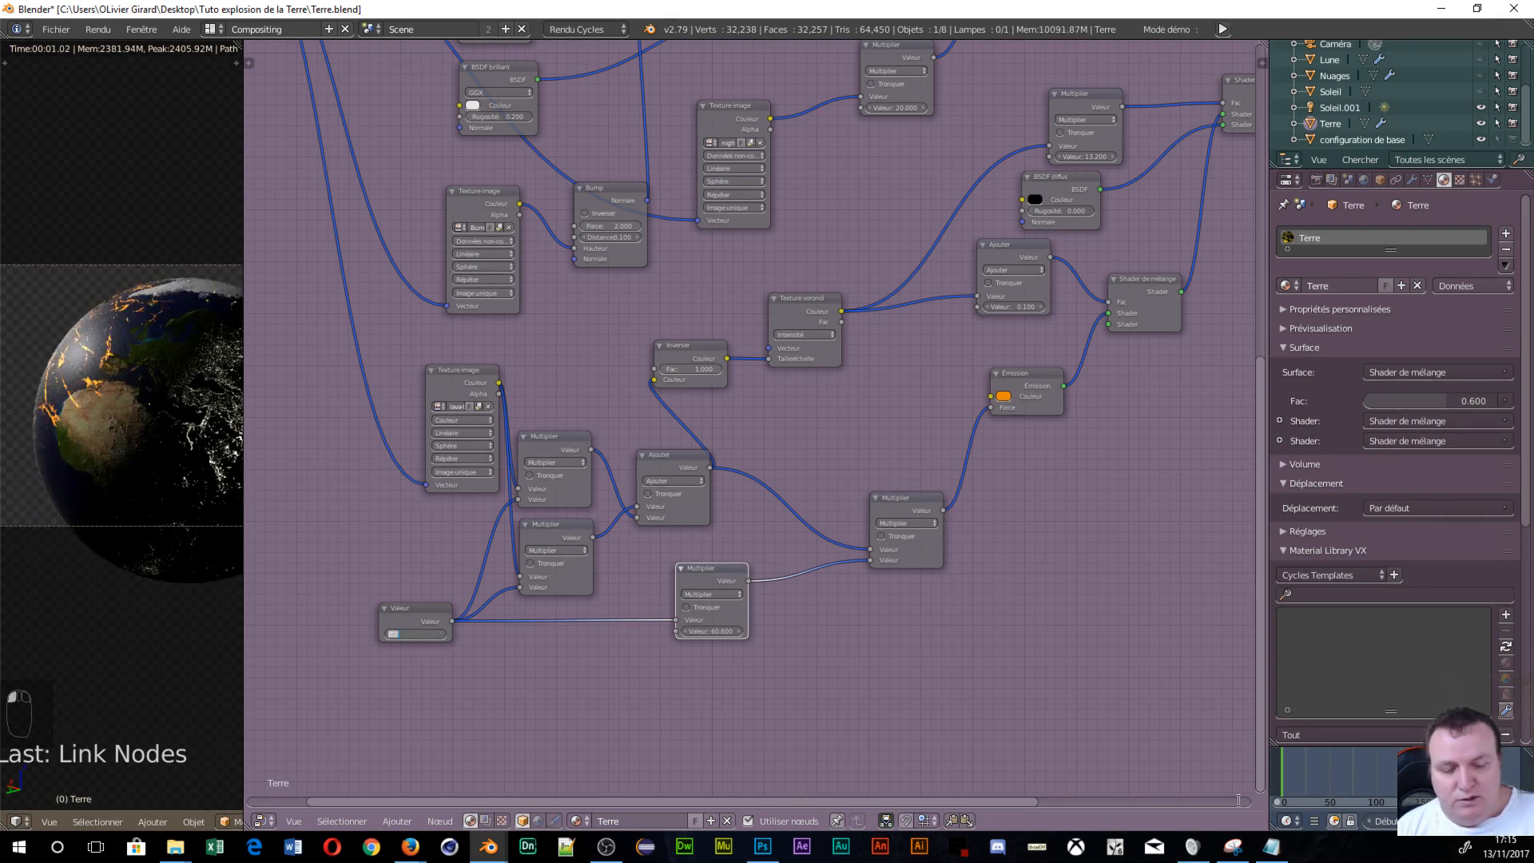
type("0")
key("Return")
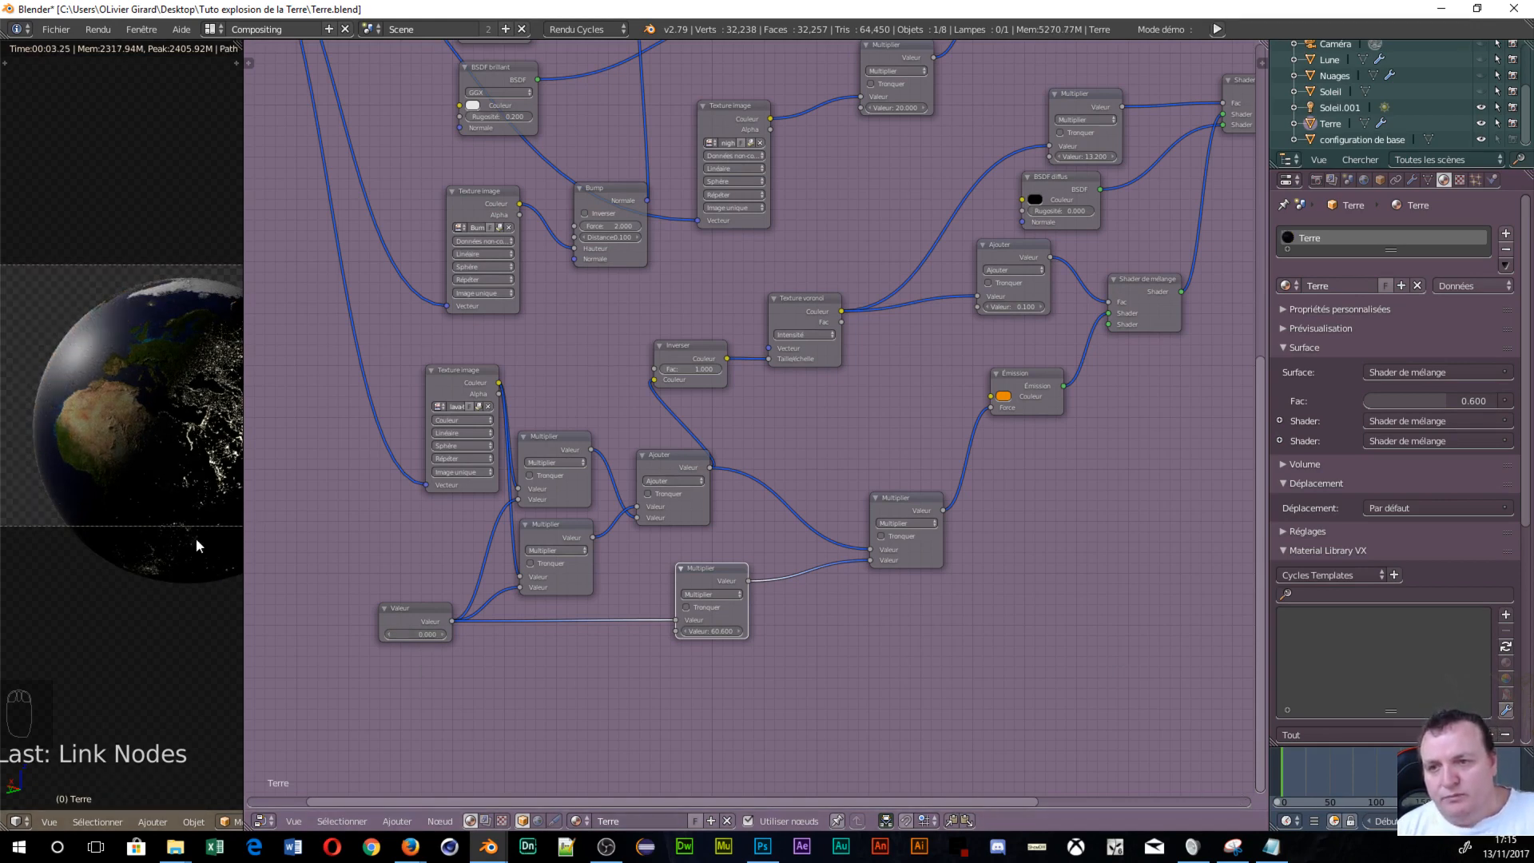
middle_click_drag(197, 522, 222, 546)
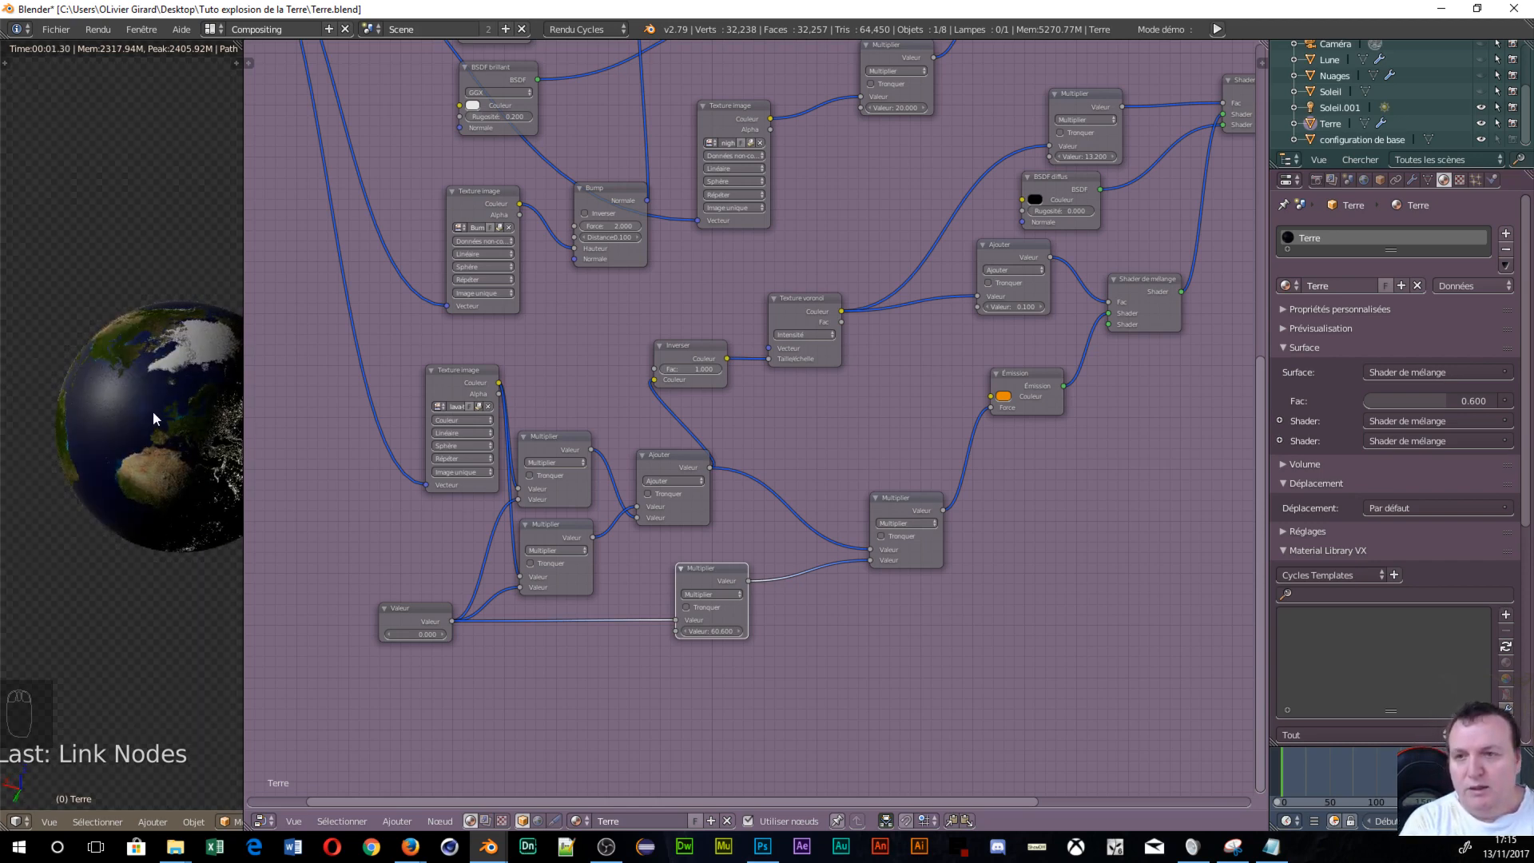
Preview the lava spread in the camera view by raising the Valeur node as high as 124, and set it back to 0.
key("KP_0")
scroll(160, 427, "down", 3)
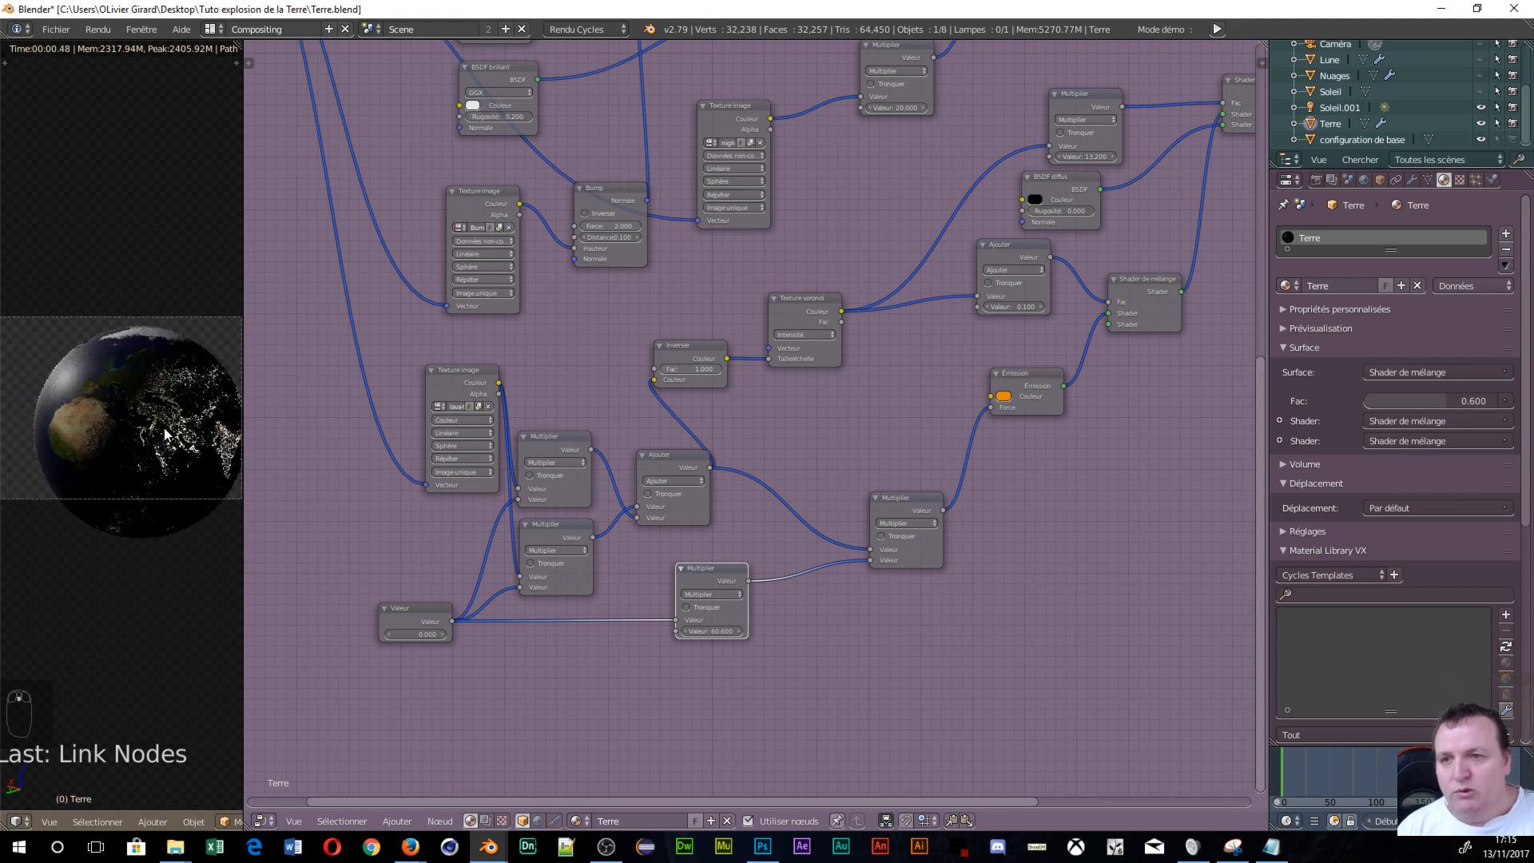
left_click(415, 639)
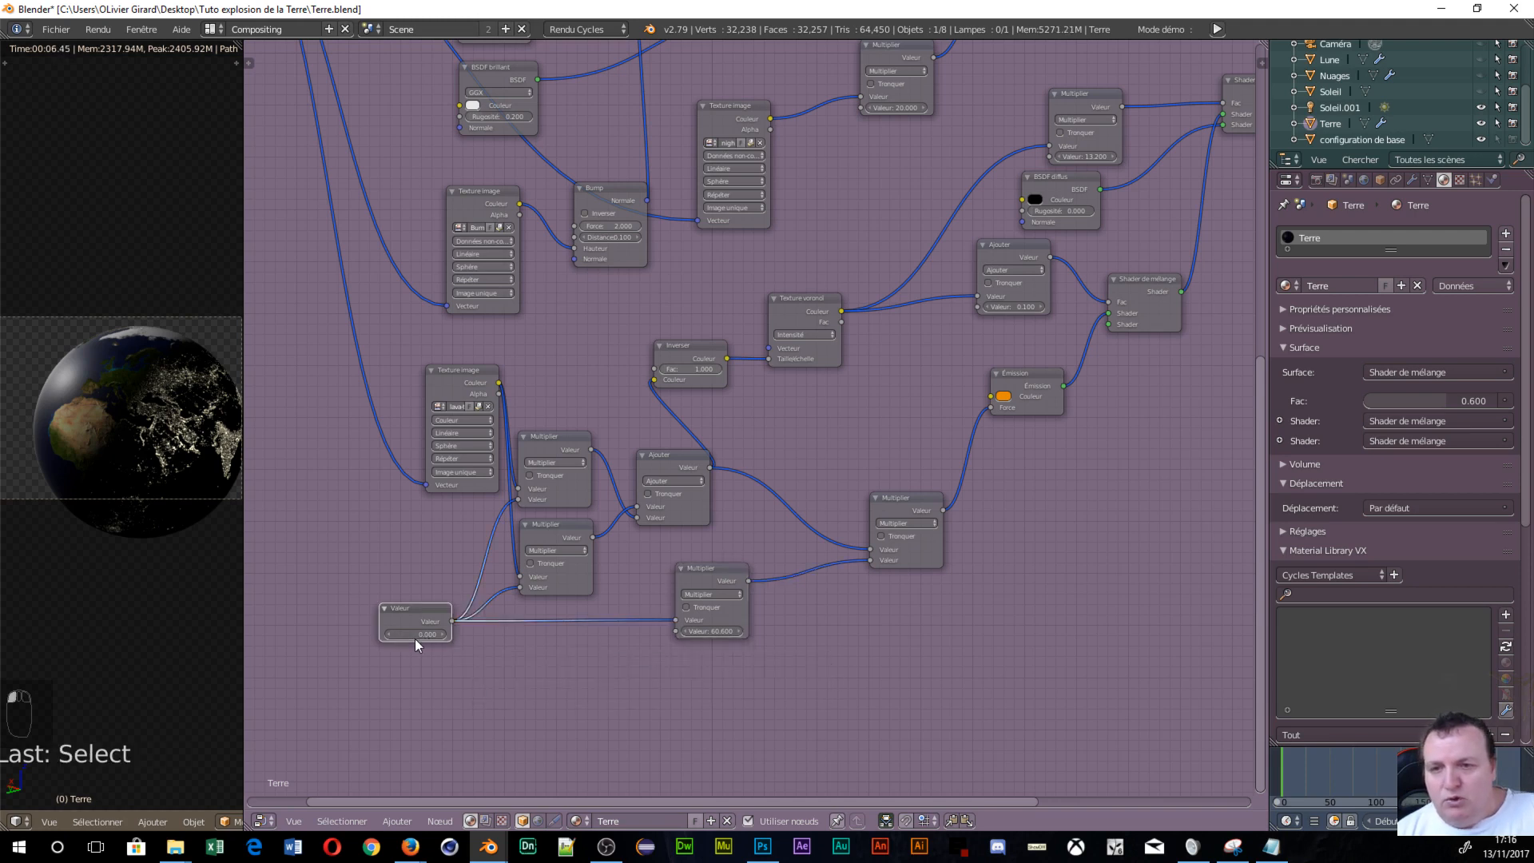
left_click_drag(414, 639, 591, 635)
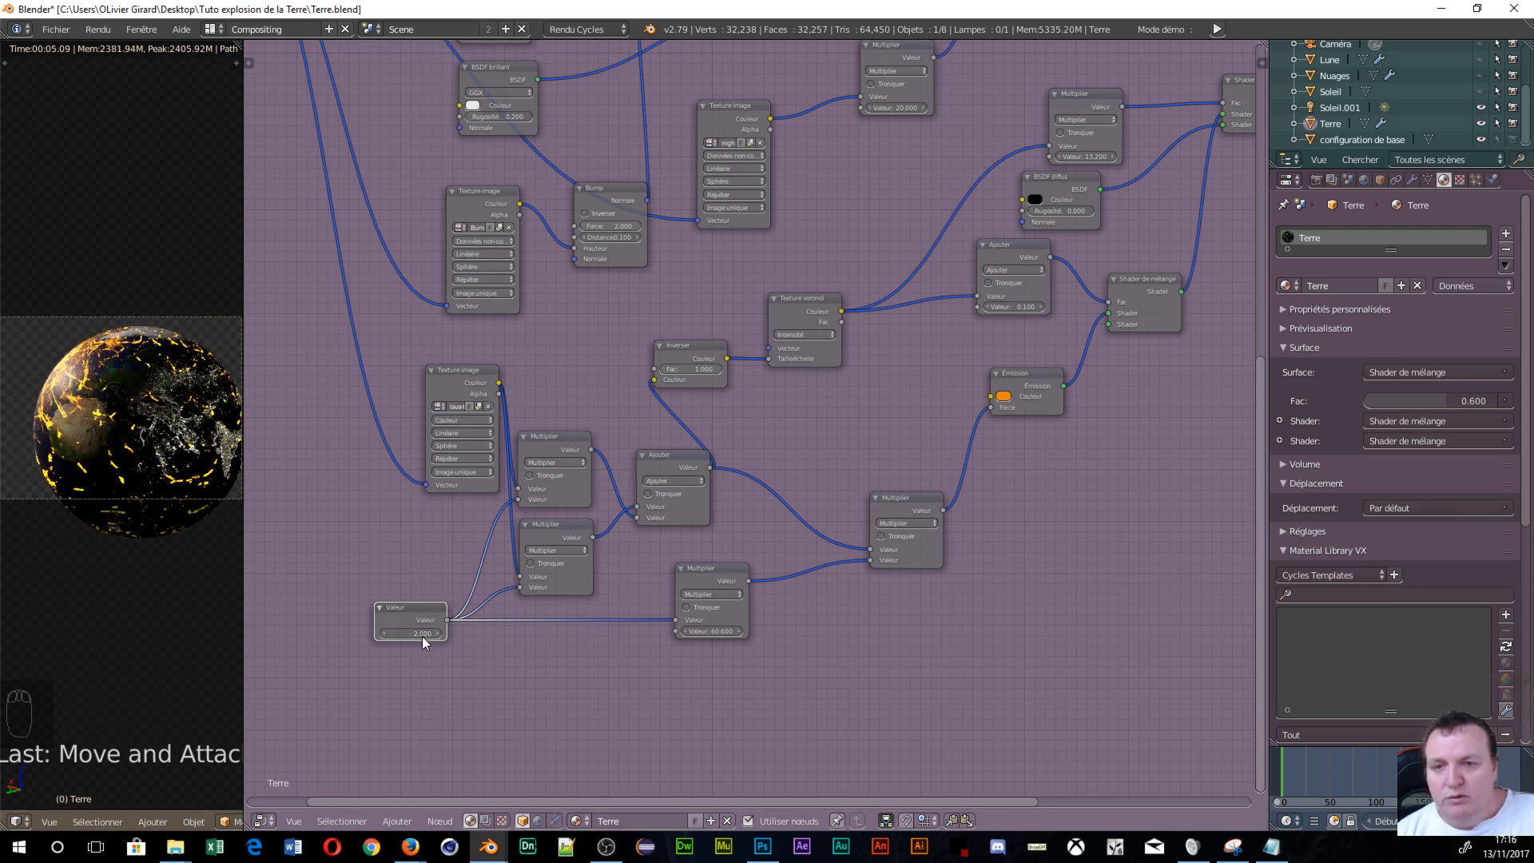
left_click_drag(428, 634, 1438, 634)
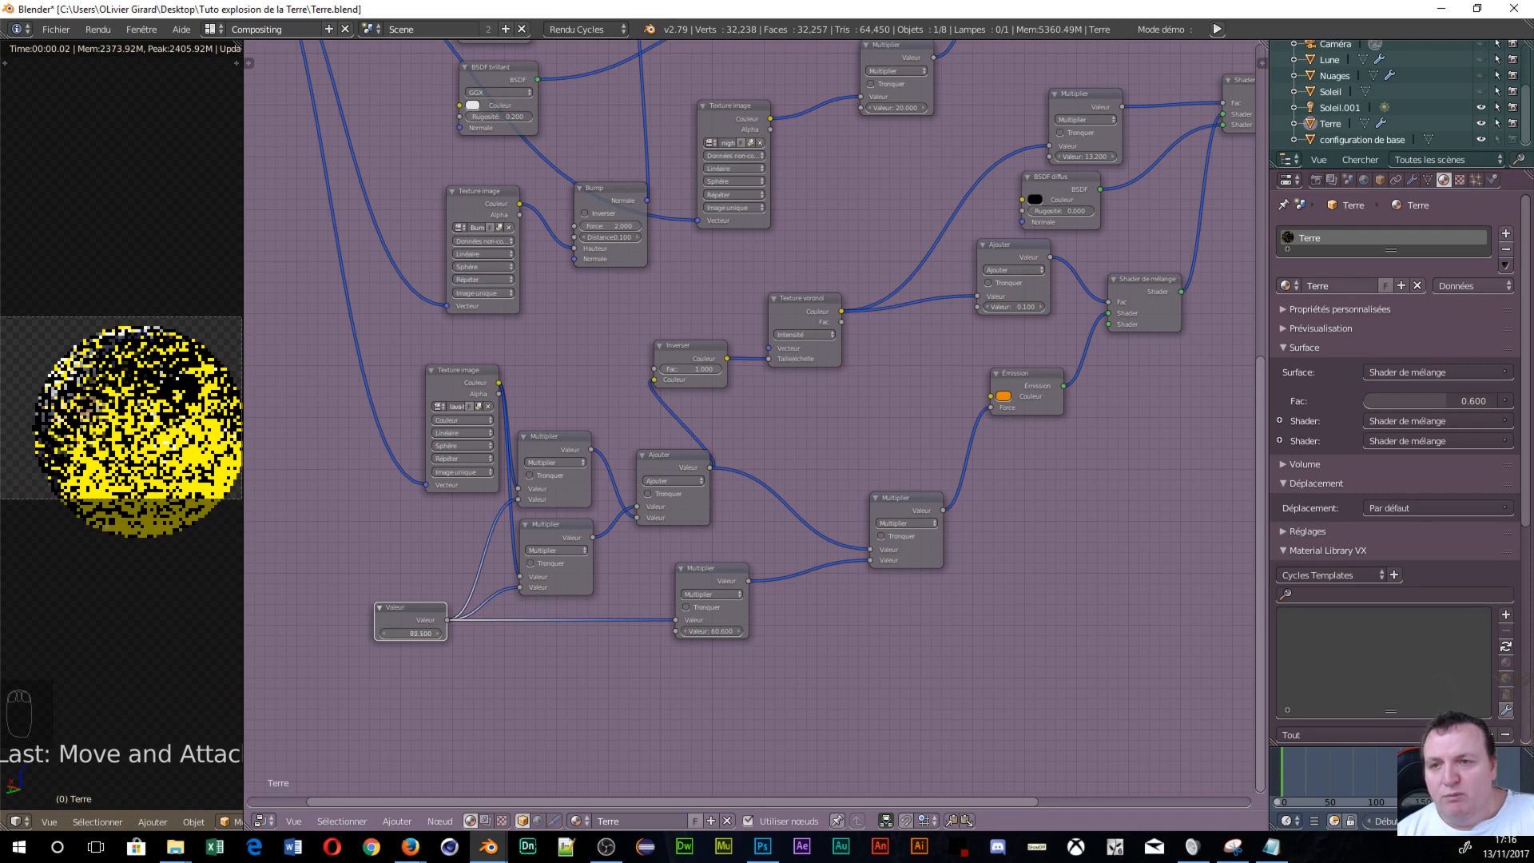
left_click_drag(427, 635, 429, 635)
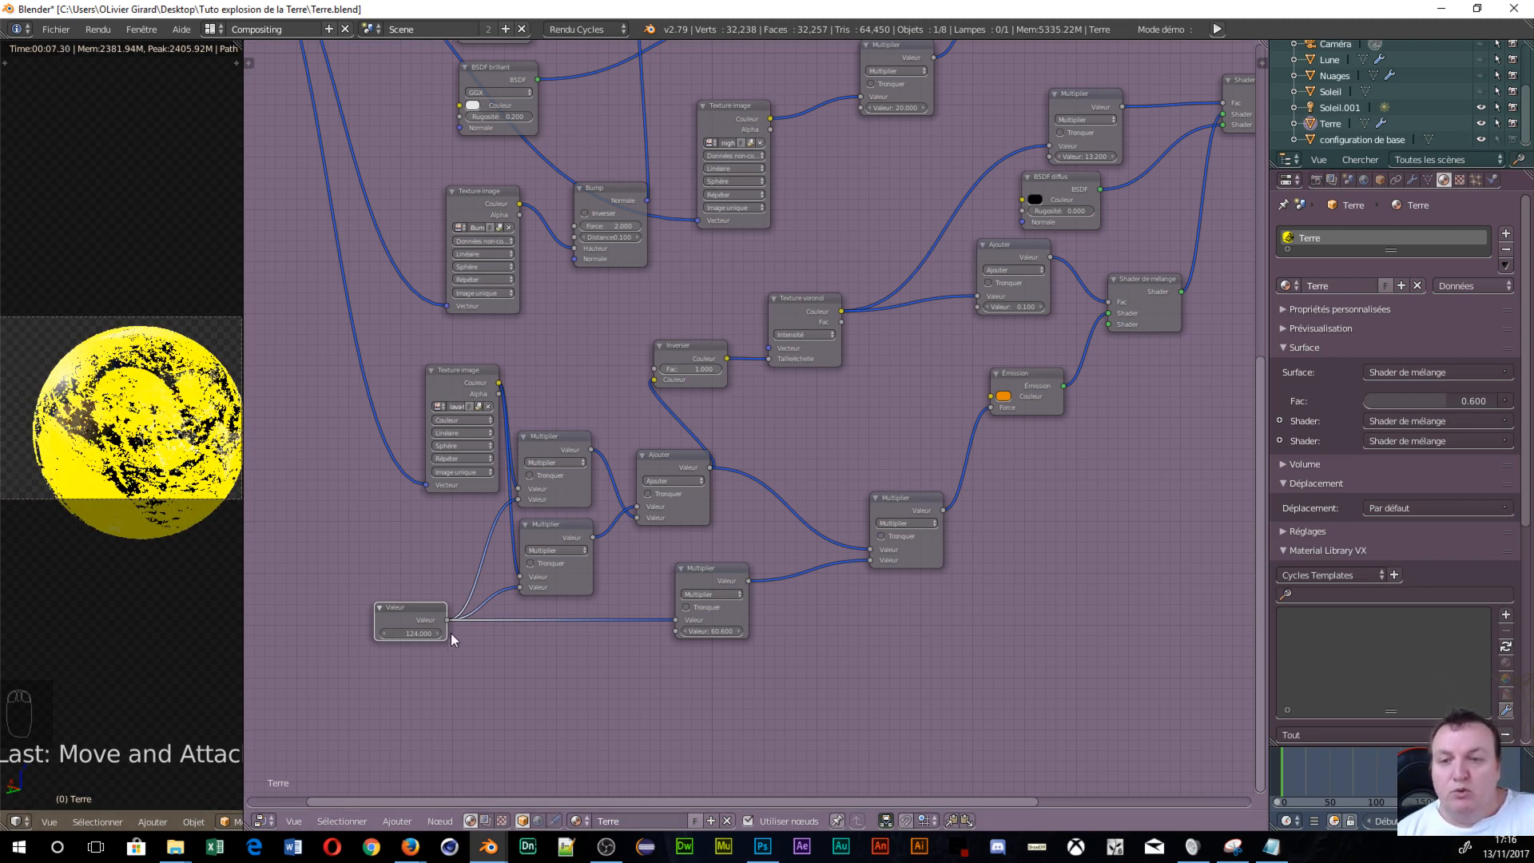
left_click_drag(429, 635, 377, 635)
left_click(393, 638)
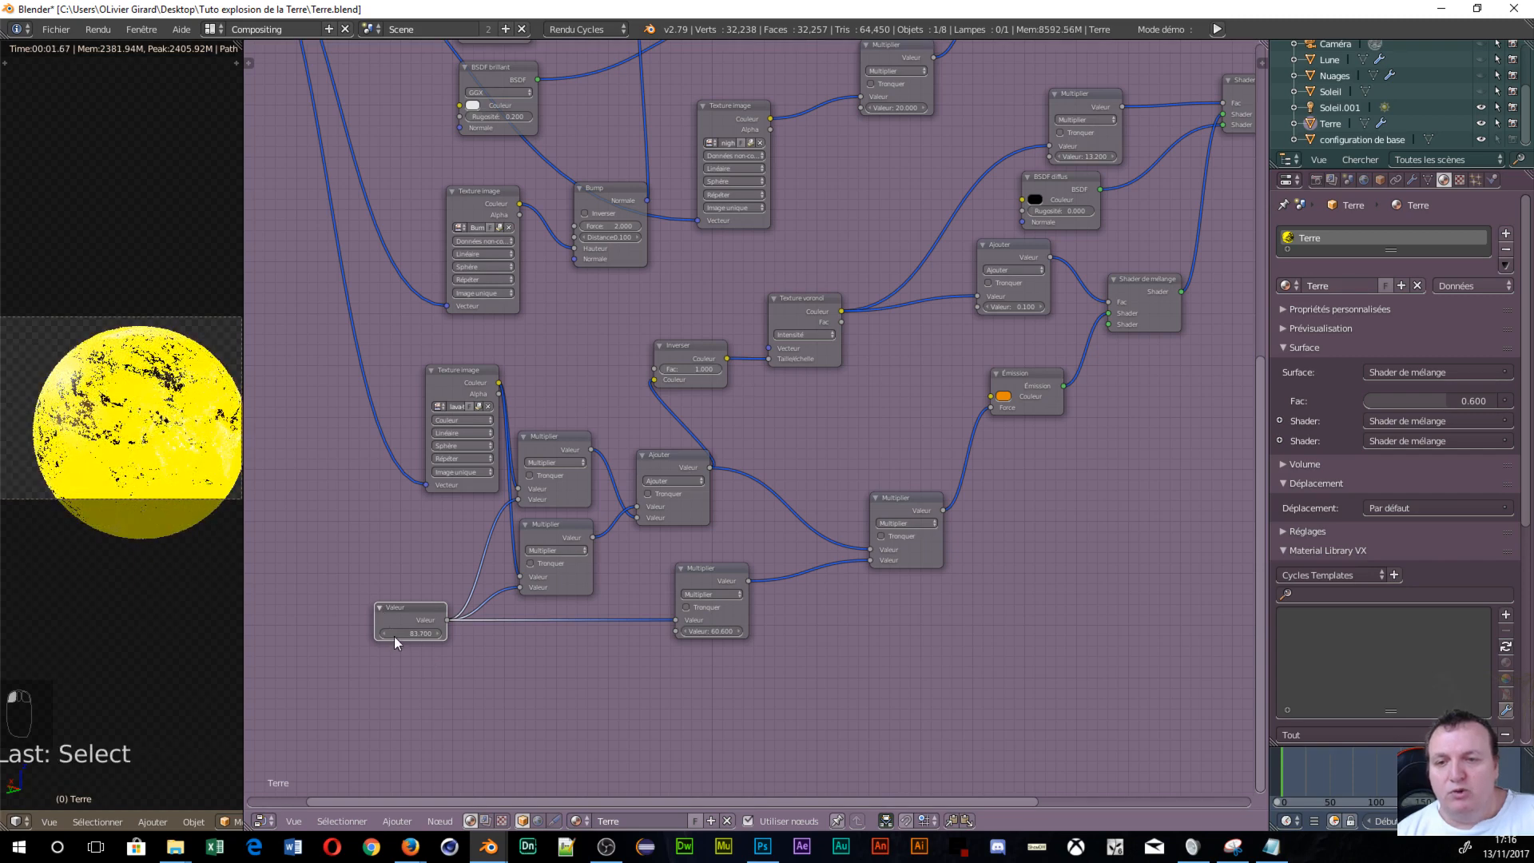
left_click(394, 636)
type("0")
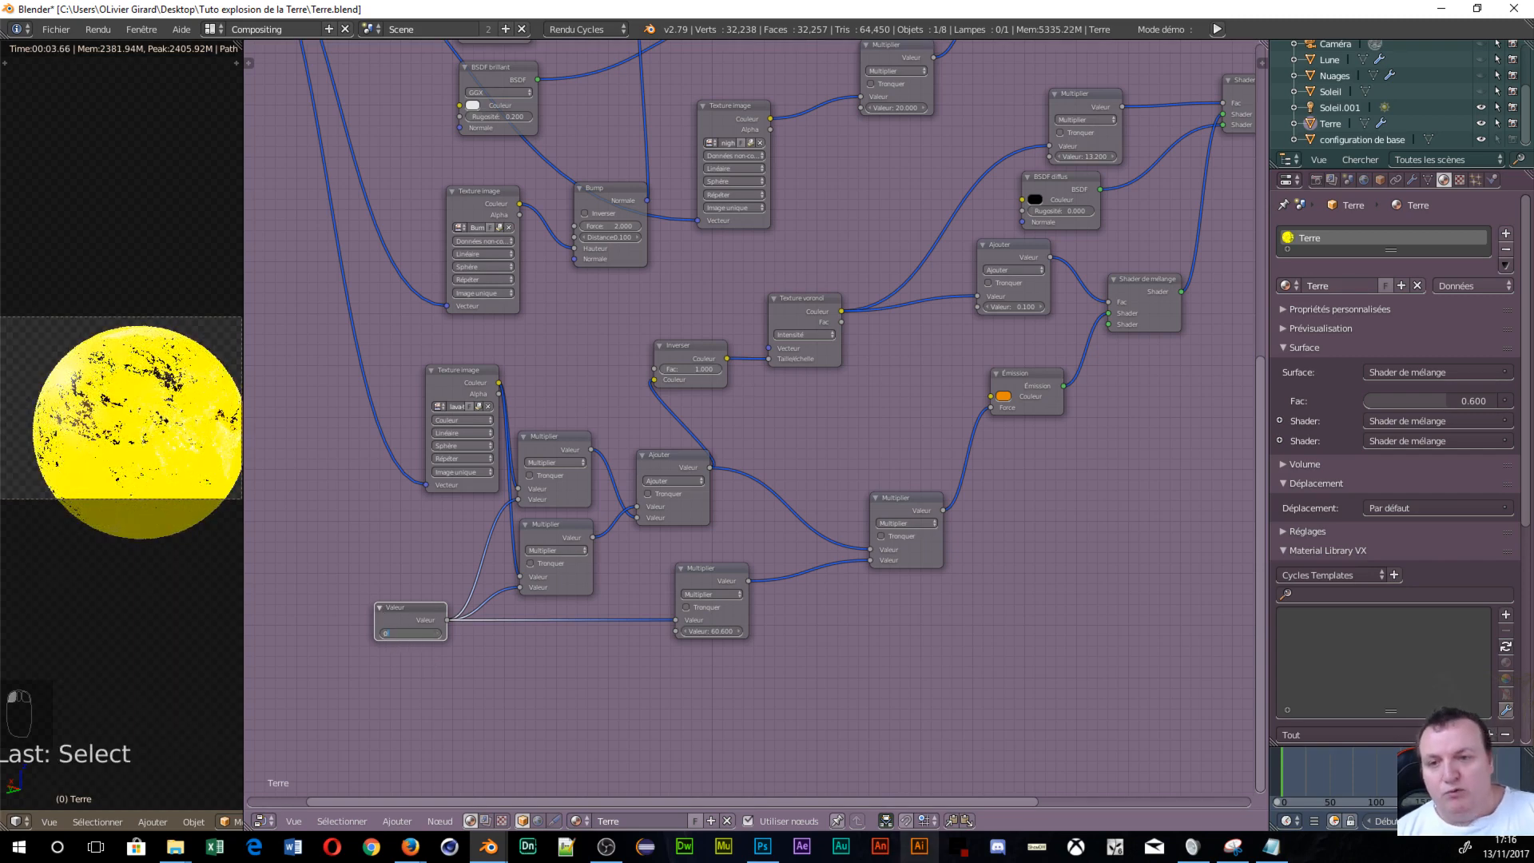
key("Return")
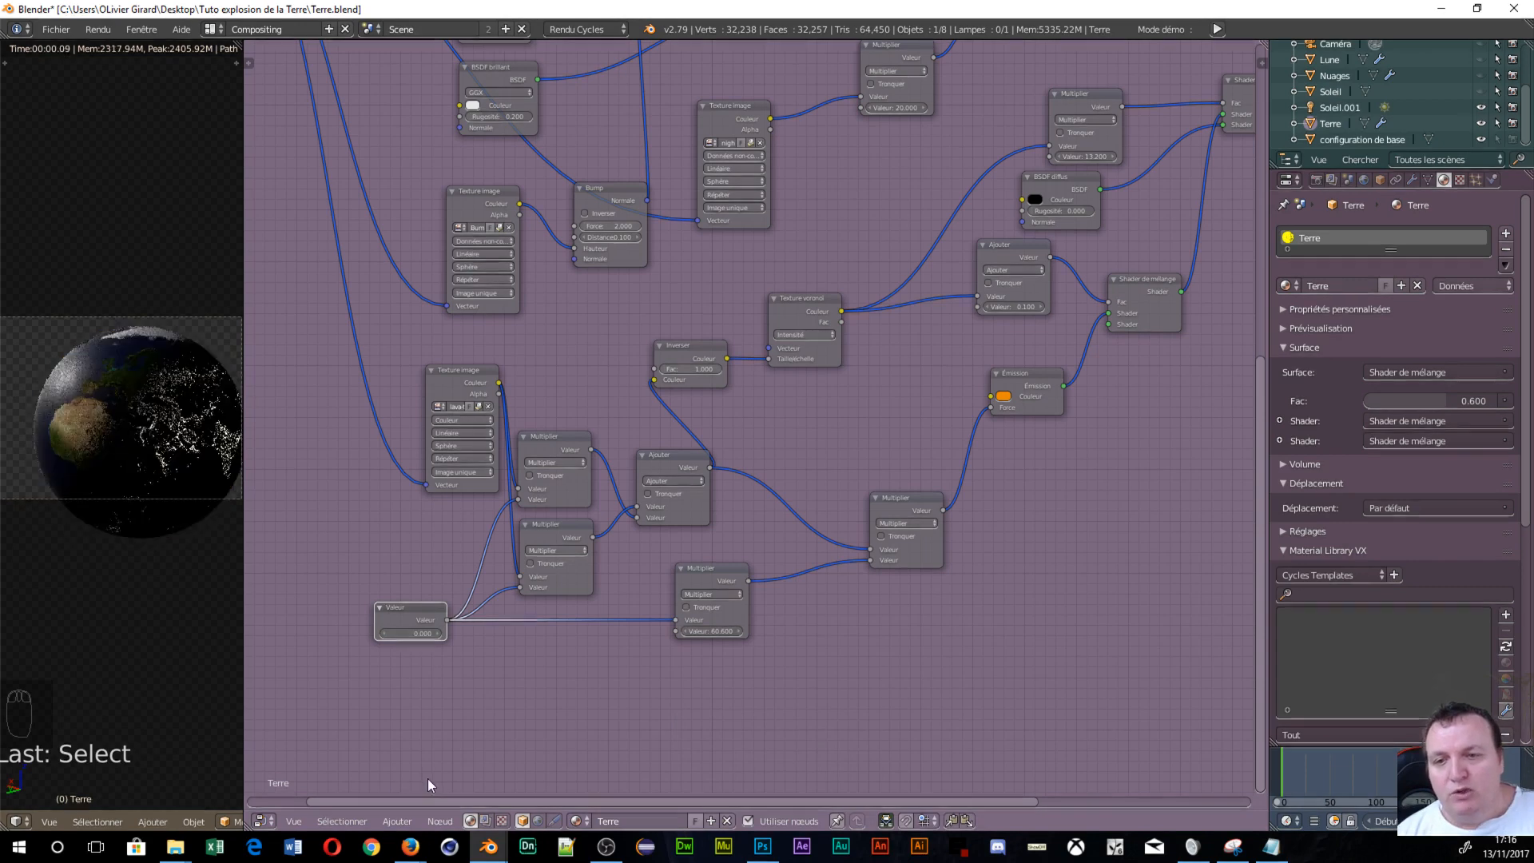
Move the material output away from the other nodes and insert a new Shader de mélange into the link before it.
scroll(993, 589, "down", 5)
middle_click_drag(1182, 476, 746, 631)
left_click_drag(820, 250, 991, 270)
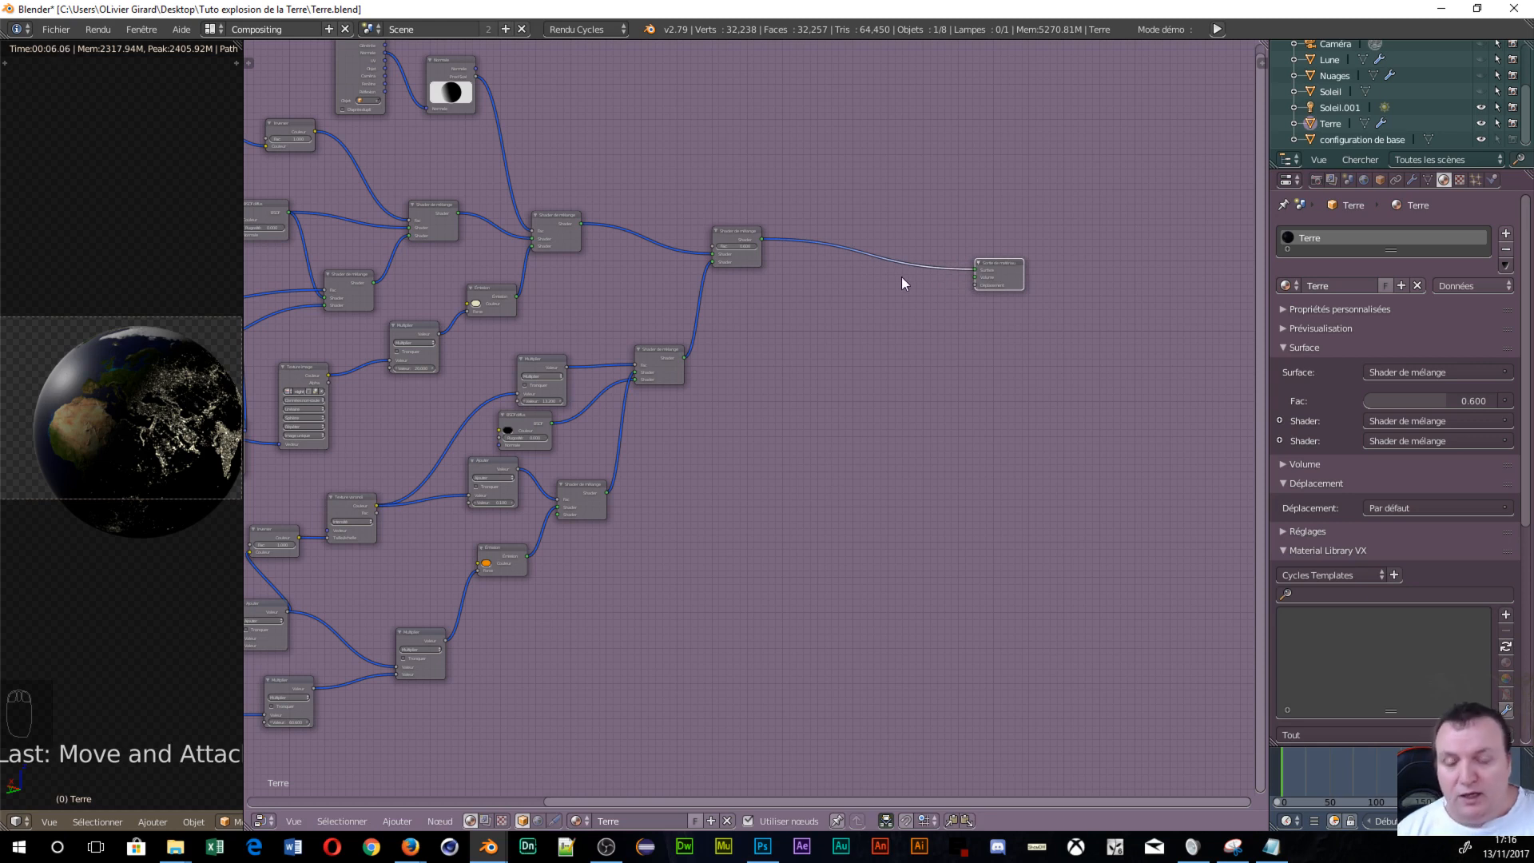
key("shift+a")
mouse_move(889, 202)
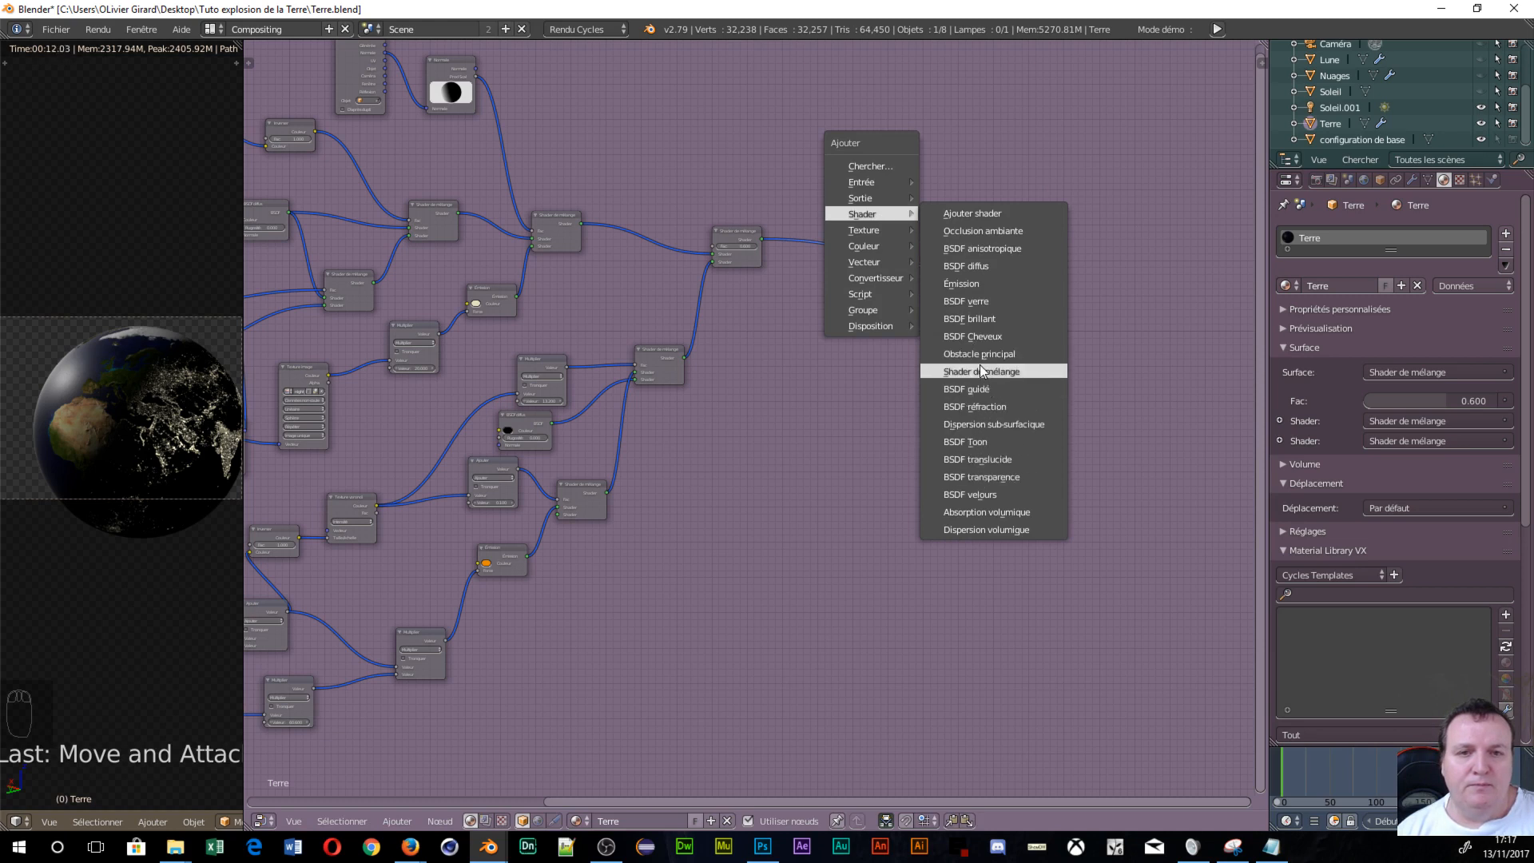
left_click(981, 371)
left_click(887, 254)
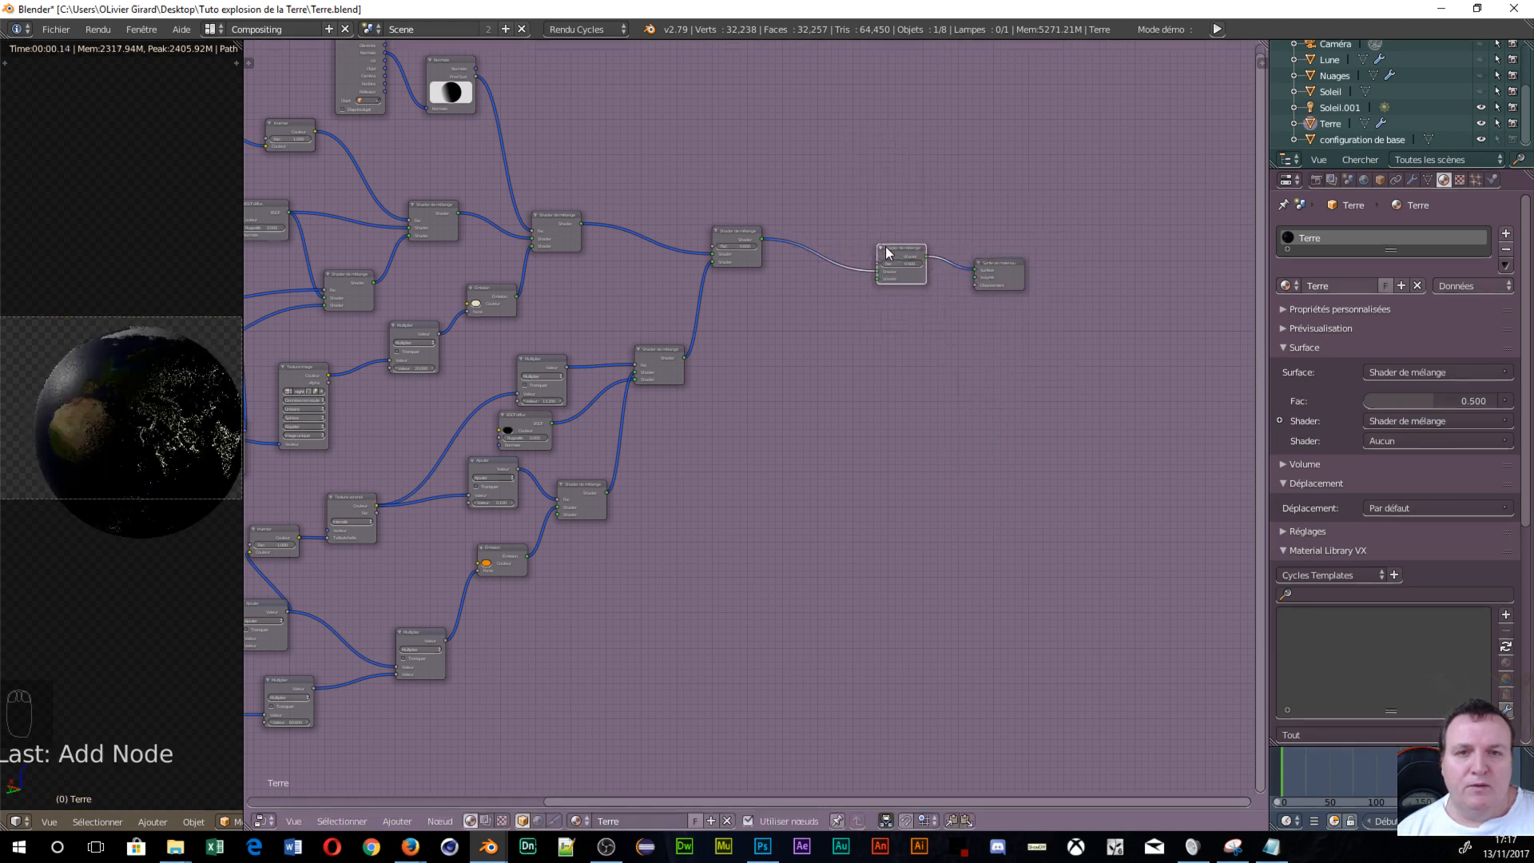
Add a BSDF transparence node and link it to the second Shader input of the new Shader de mélange.
middle_click_drag(881, 348, 955, 313)
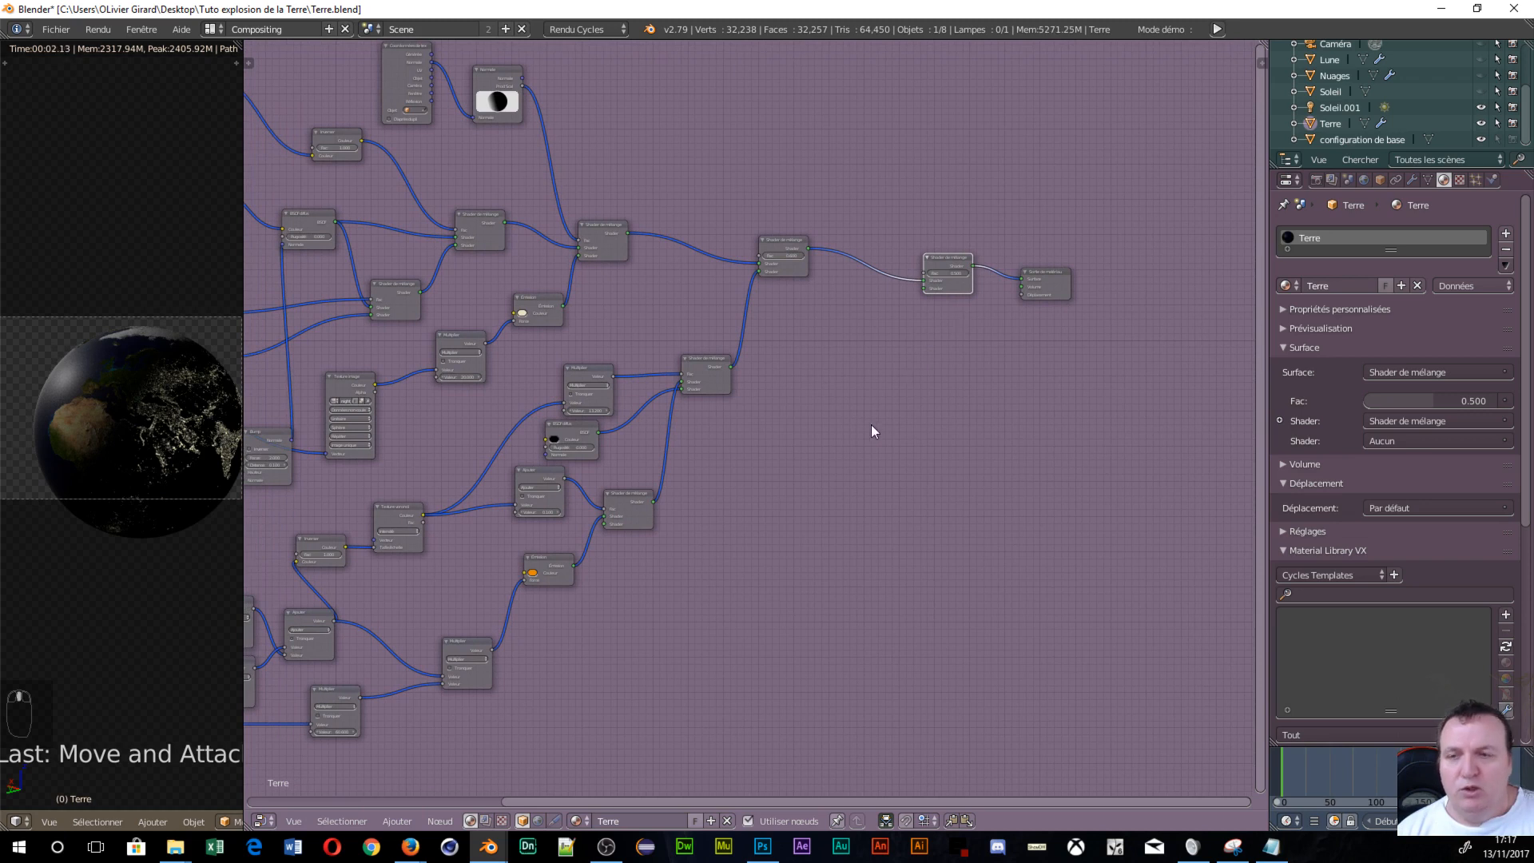
key("shift+a")
mouse_move(858, 432)
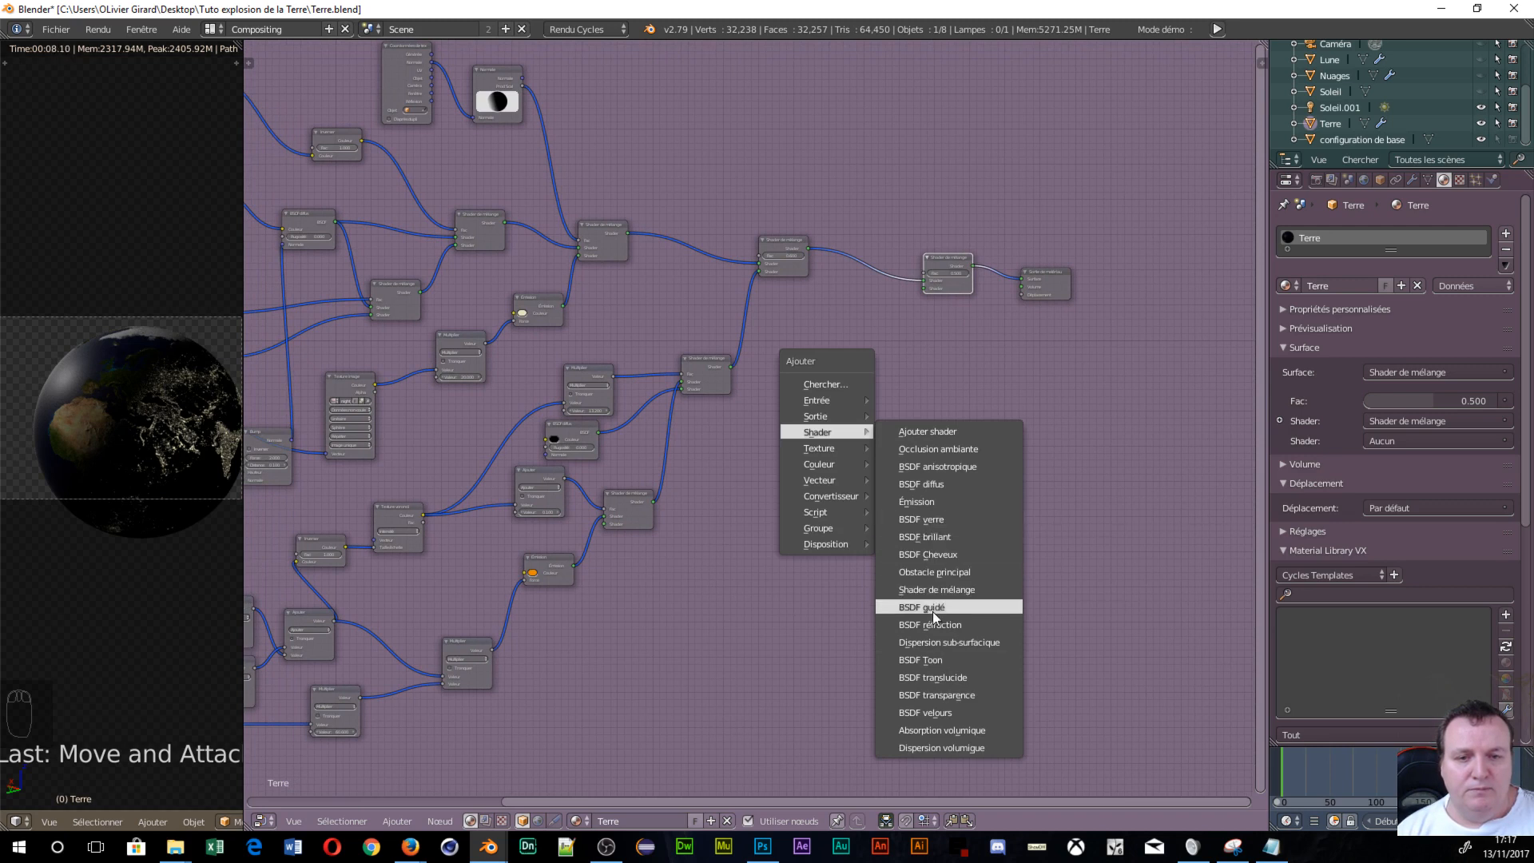
left_click(941, 695)
left_click(818, 351)
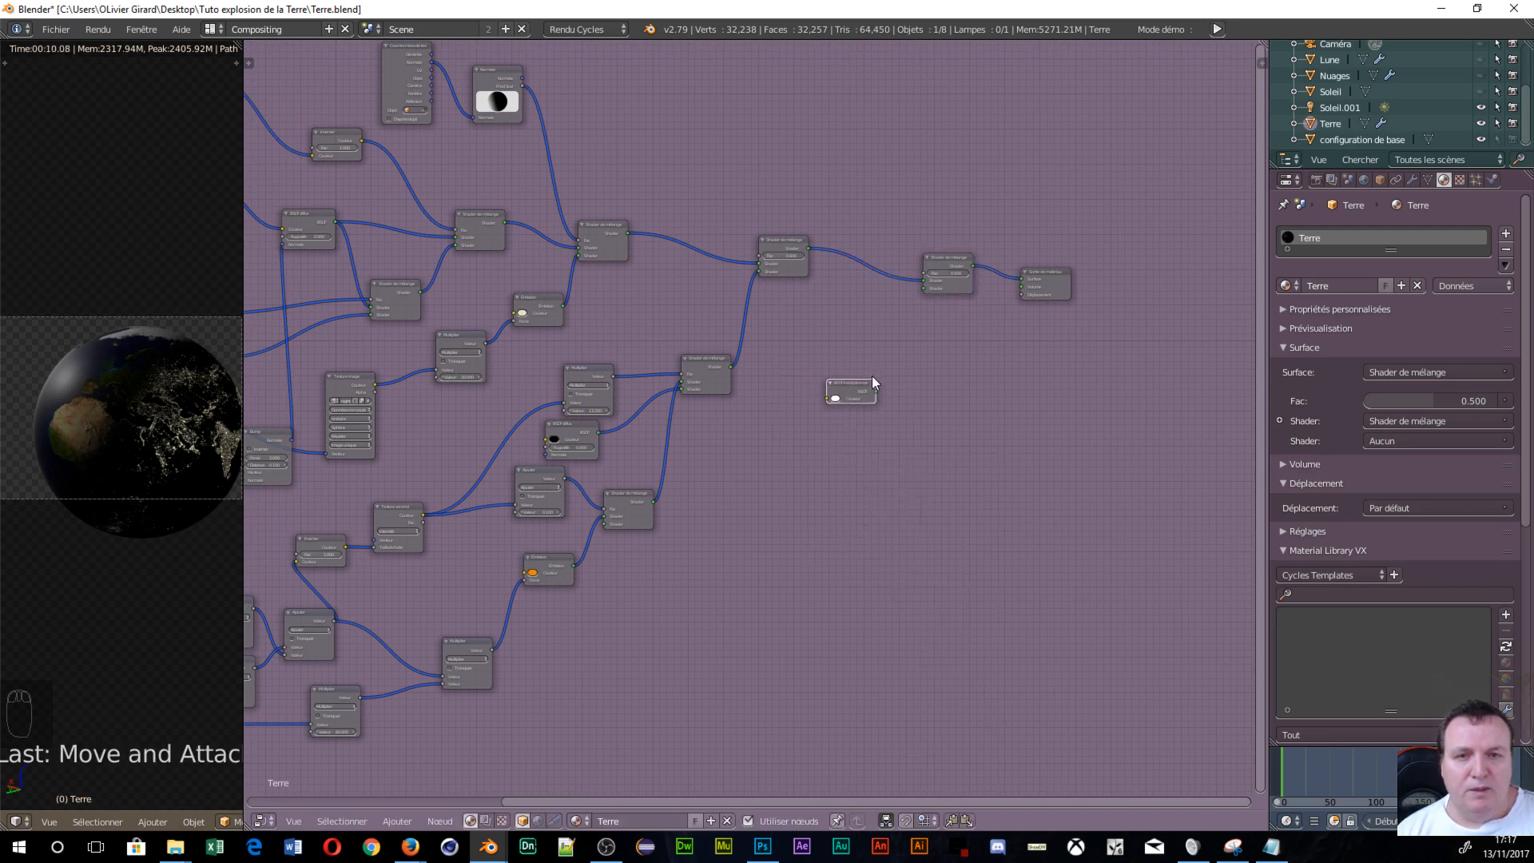
left_click_drag(875, 393, 927, 288)
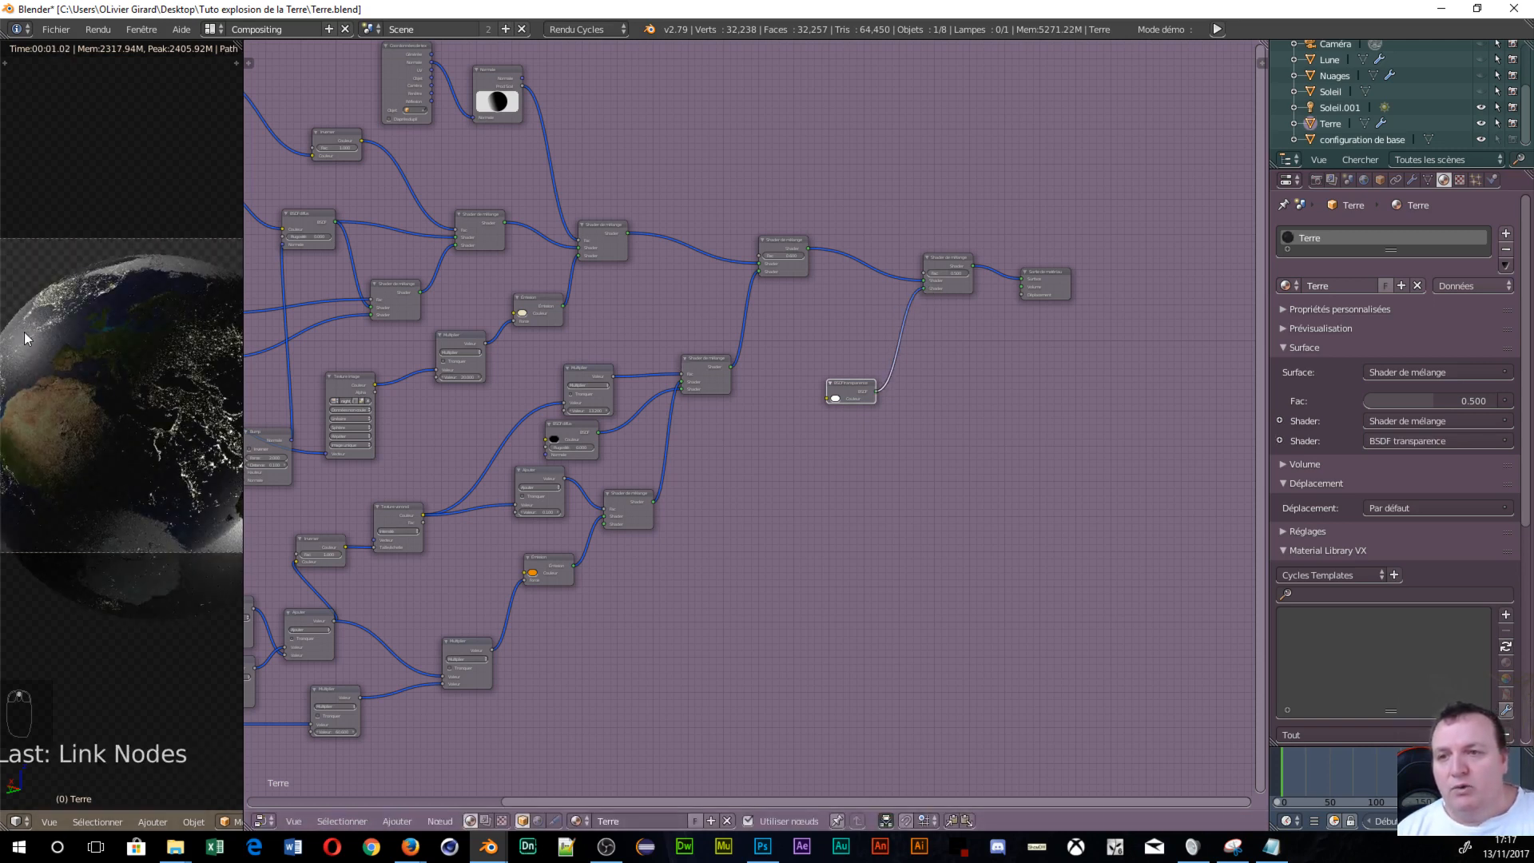
Test the globe's transparency with the new Shader de mélange's Fac at 1, and set the Fac to 0.
scroll(16, 337, "down", 4)
scroll(201, 444, "up", 2)
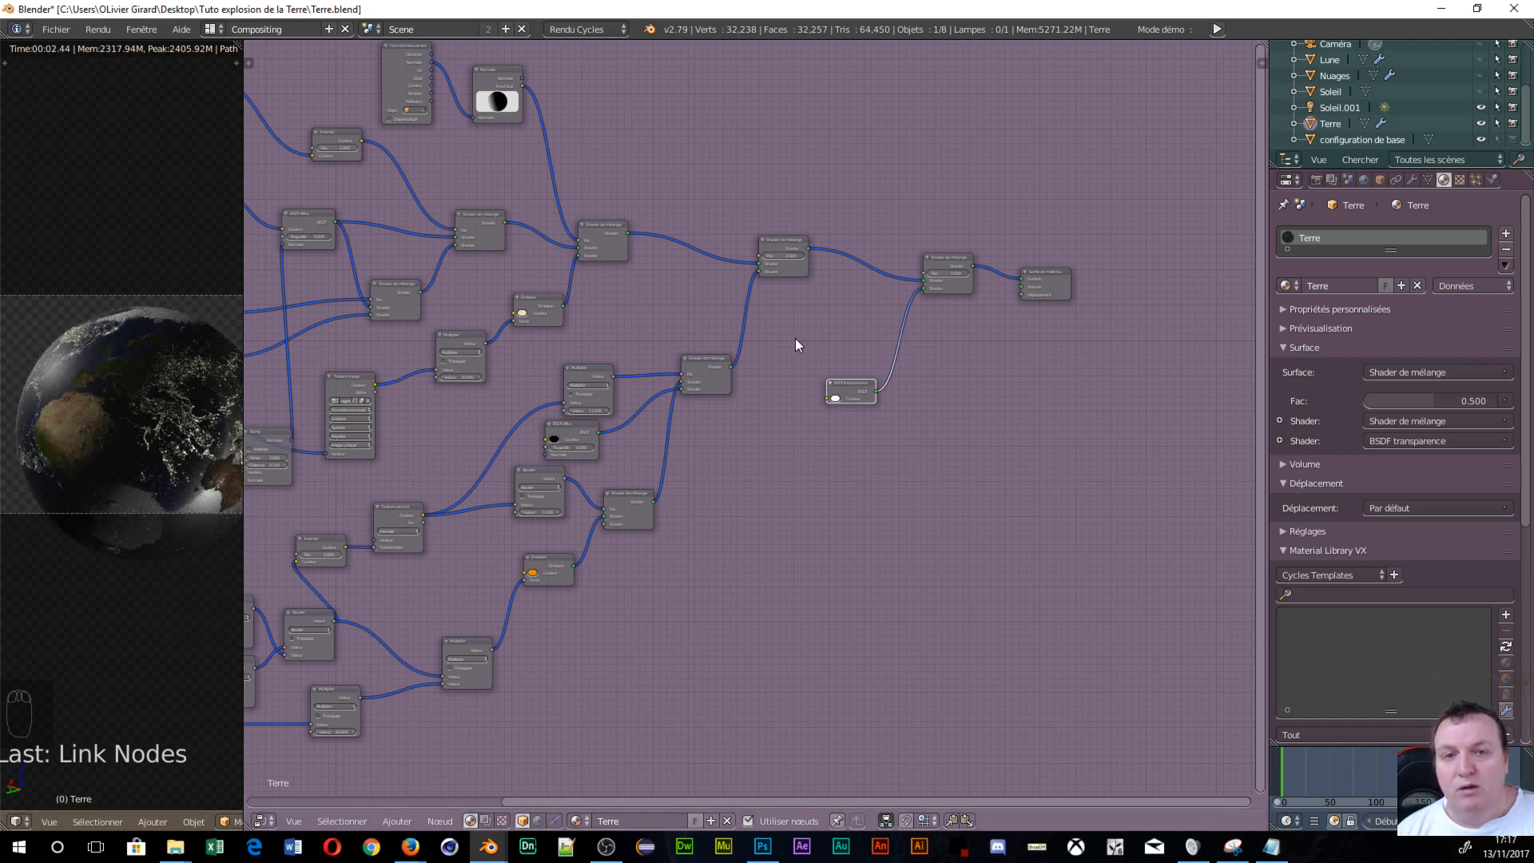
mouse_move(945, 275)
left_mouse_down()
mouse_move(920, 275)
mouse_move(967, 275)
left_mouse_up()
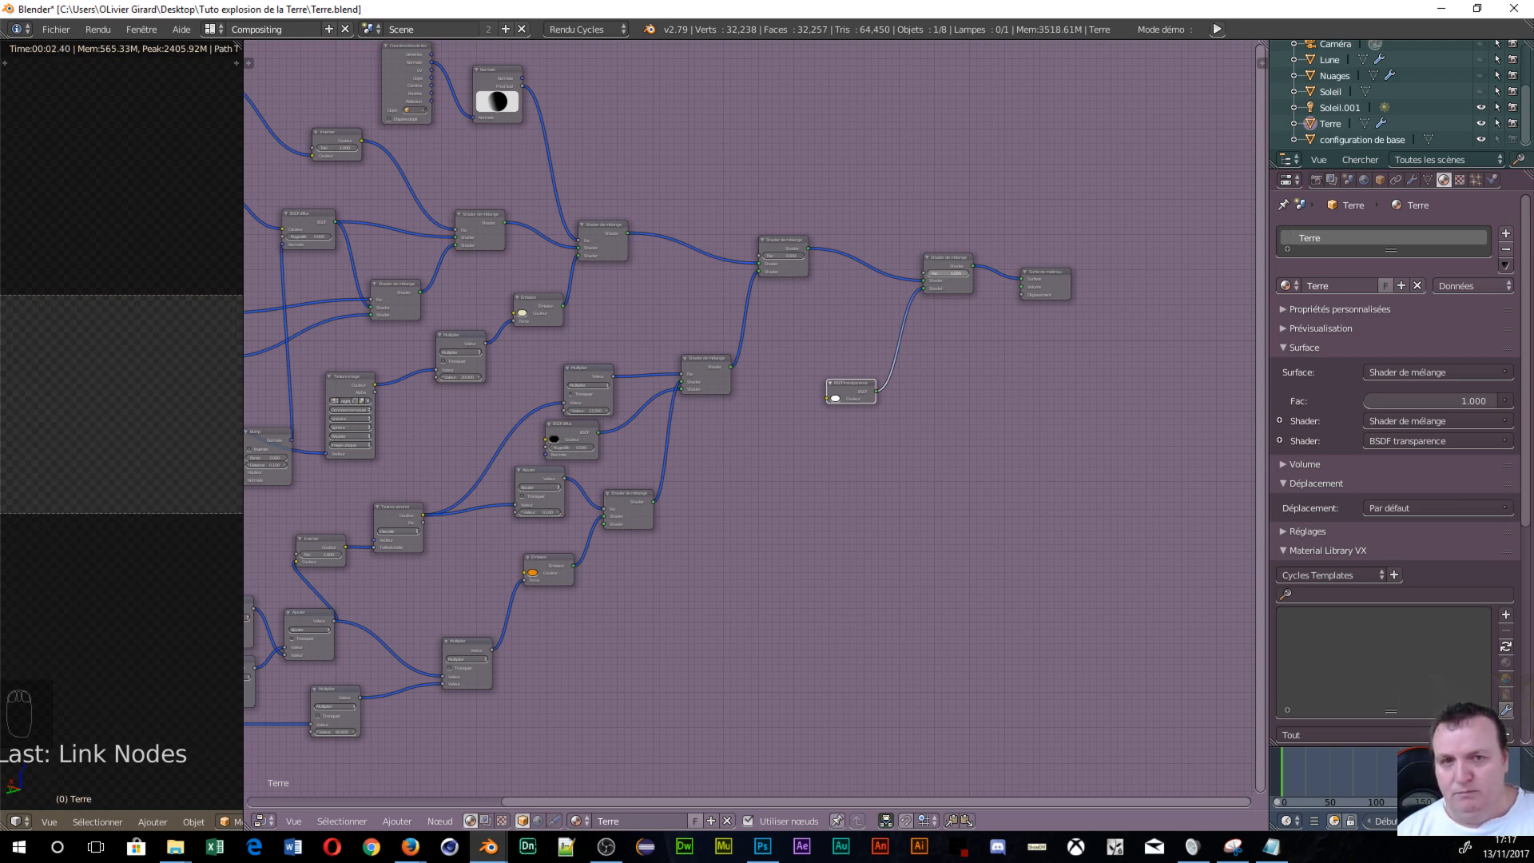
left_click_drag(966, 275, 920, 275)
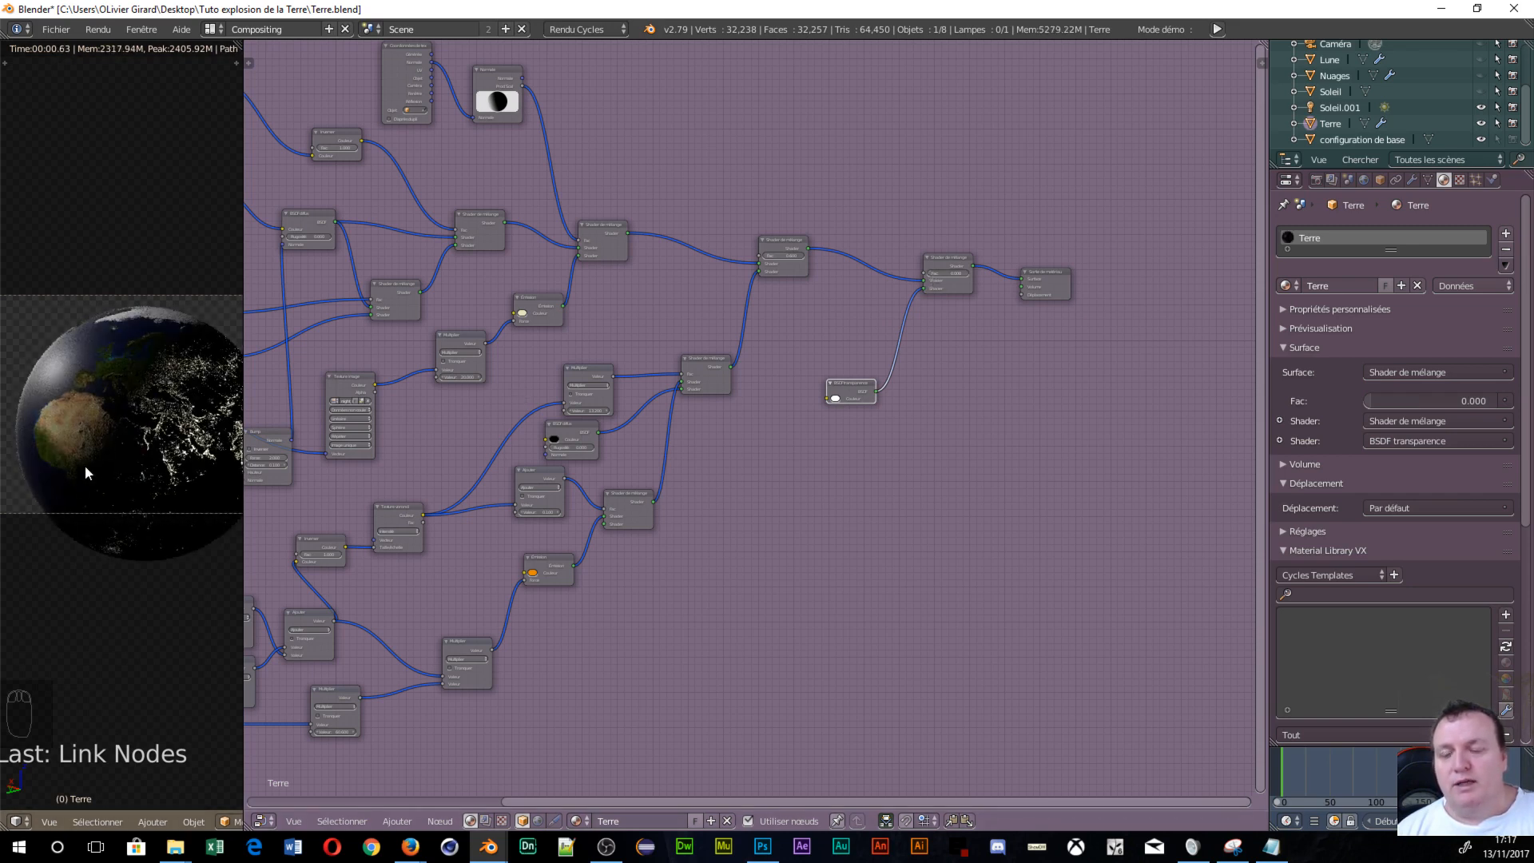
Preview the fade-out again by raising the Fac of the final Shader de mélange to 1 and returning it to 0.
scroll(364, 612, "down", 2)
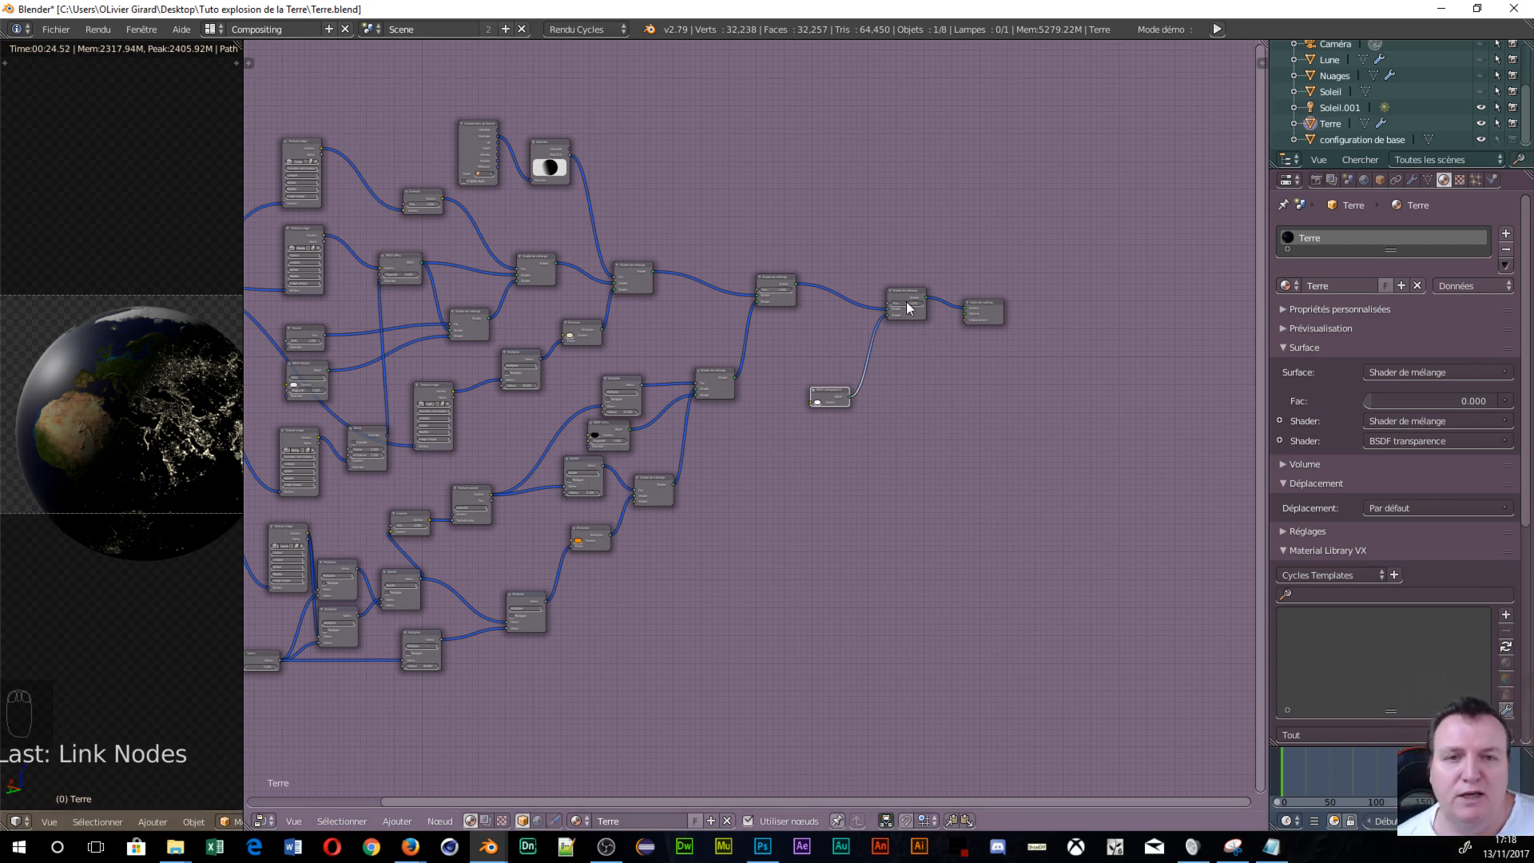
scroll(908, 356, "up", 4)
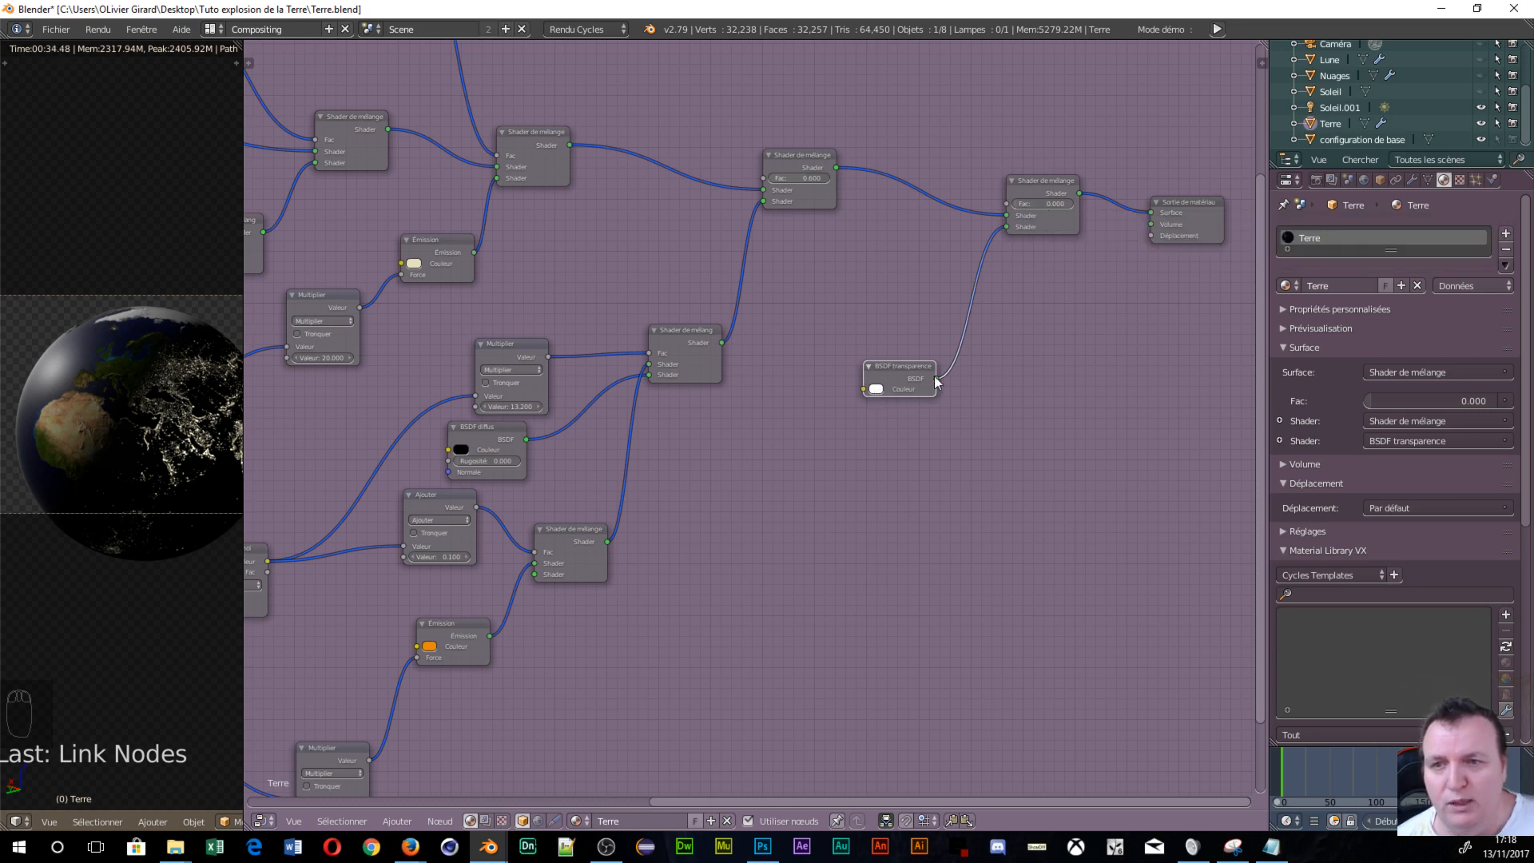
left_click_drag(1023, 204, 1074, 204)
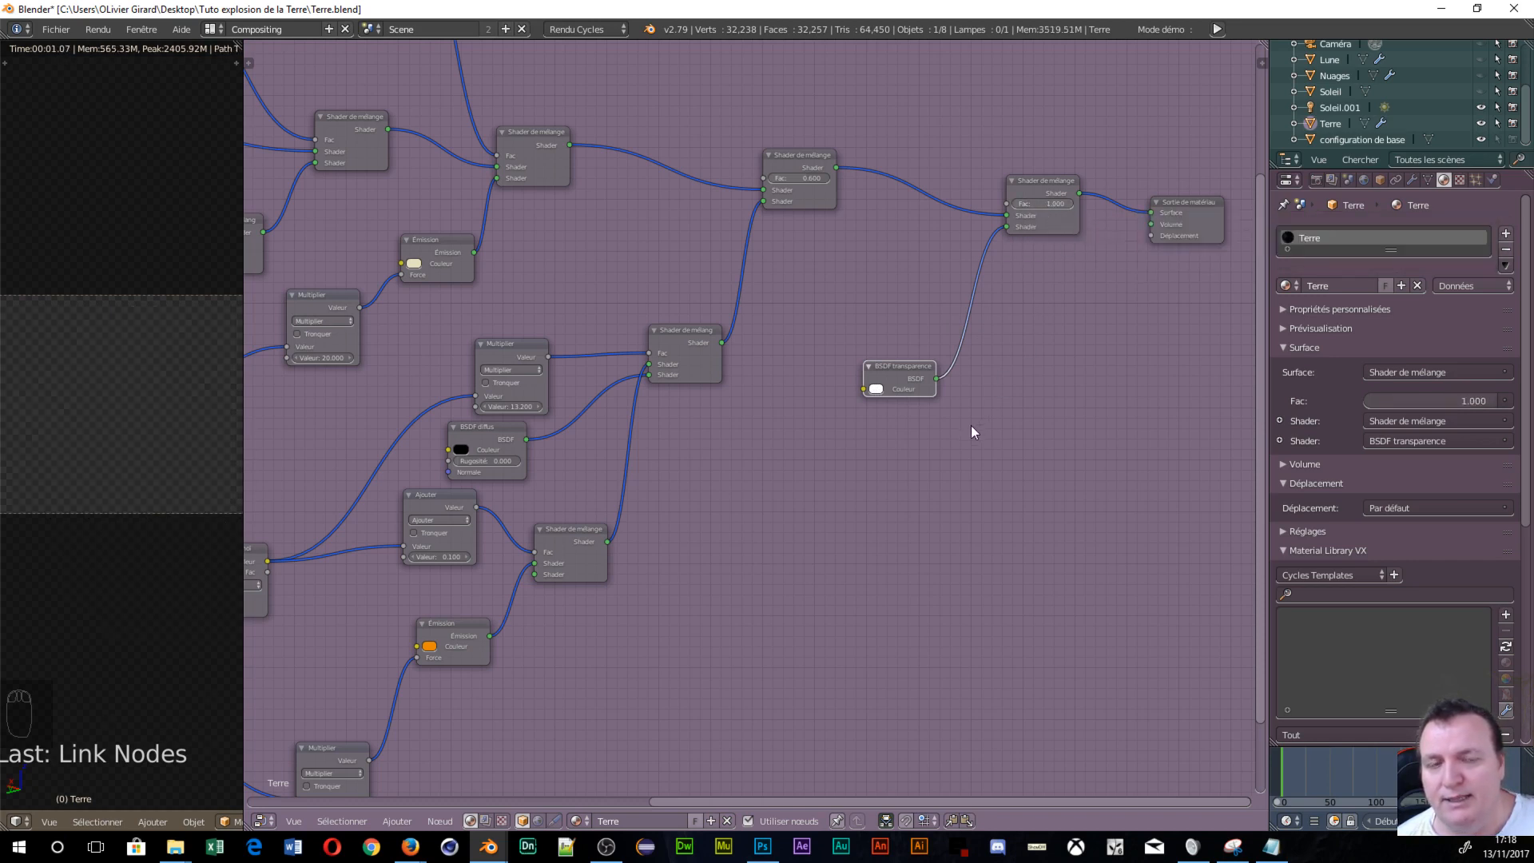
left_click_drag(1046, 205, 992, 204)
Select all the lava nodes with the last two Shader de mélange nodes and the BSDF transparence, and copy them.
scroll(890, 390, "down", 4)
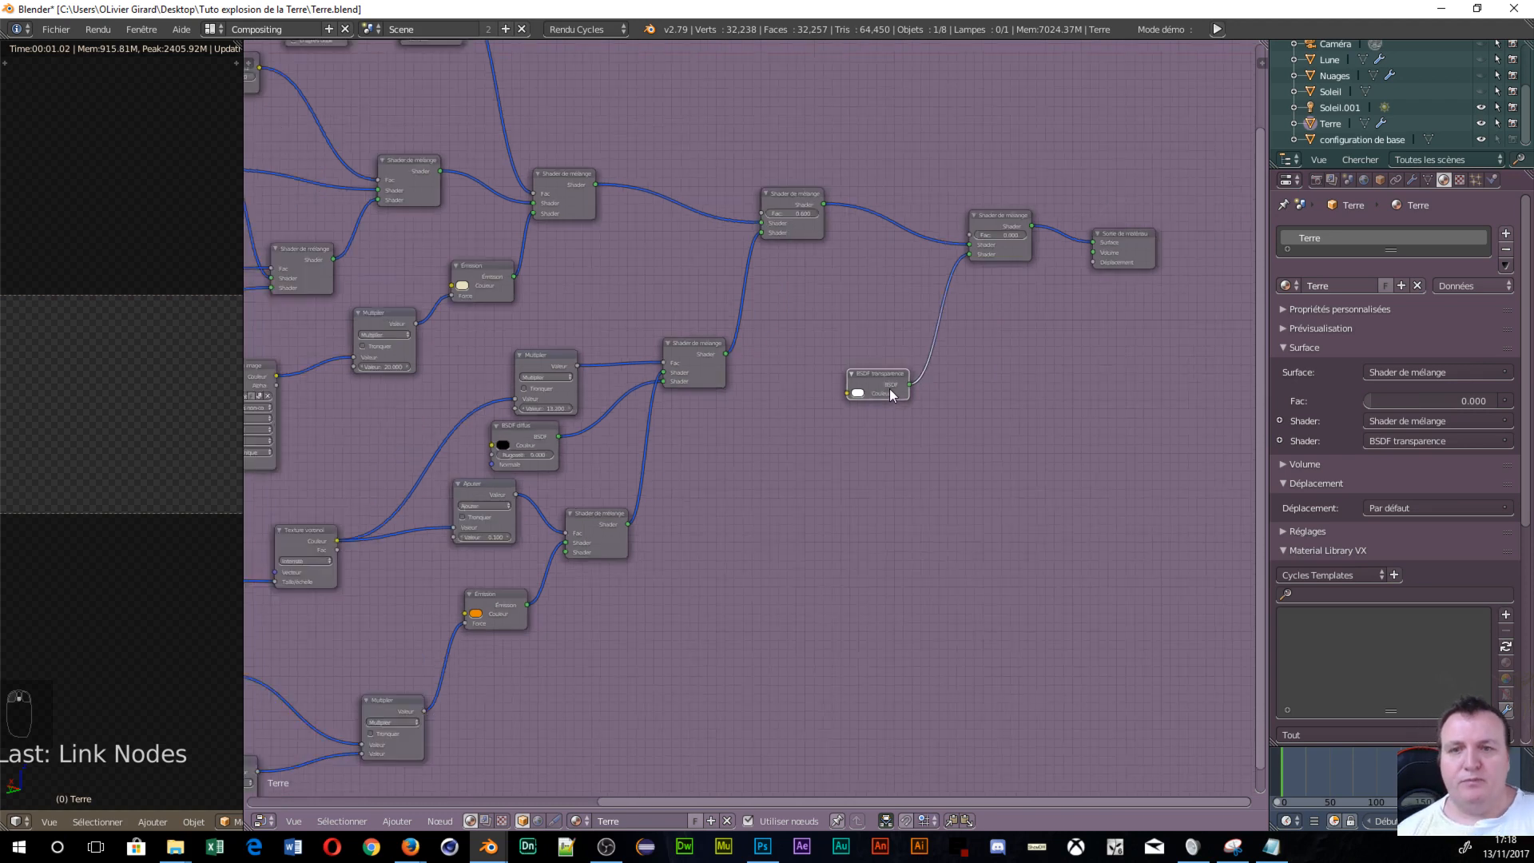
scroll(911, 399, "down", 2)
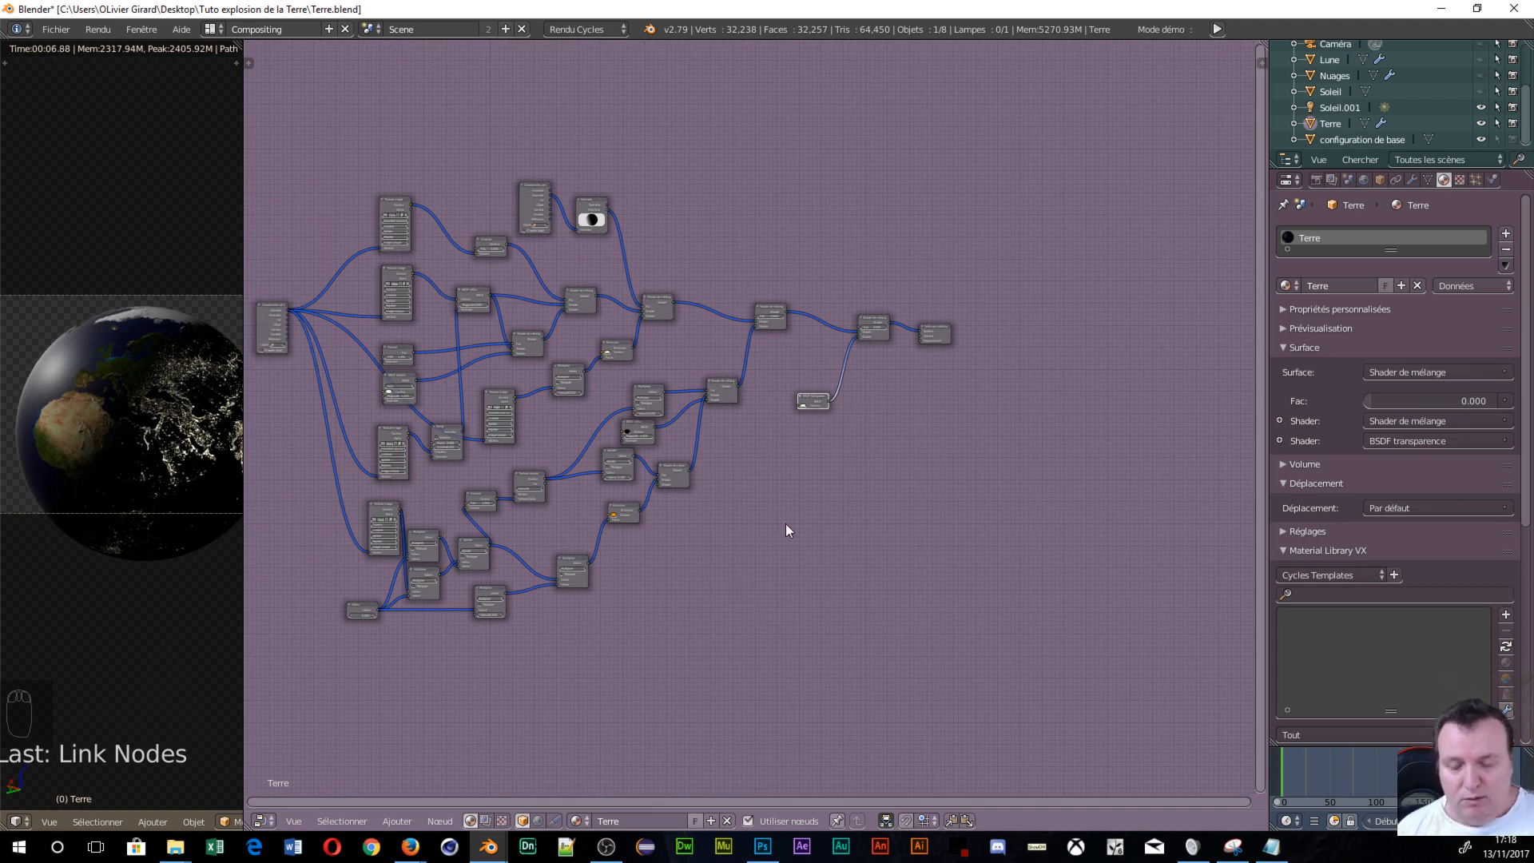
key("c")
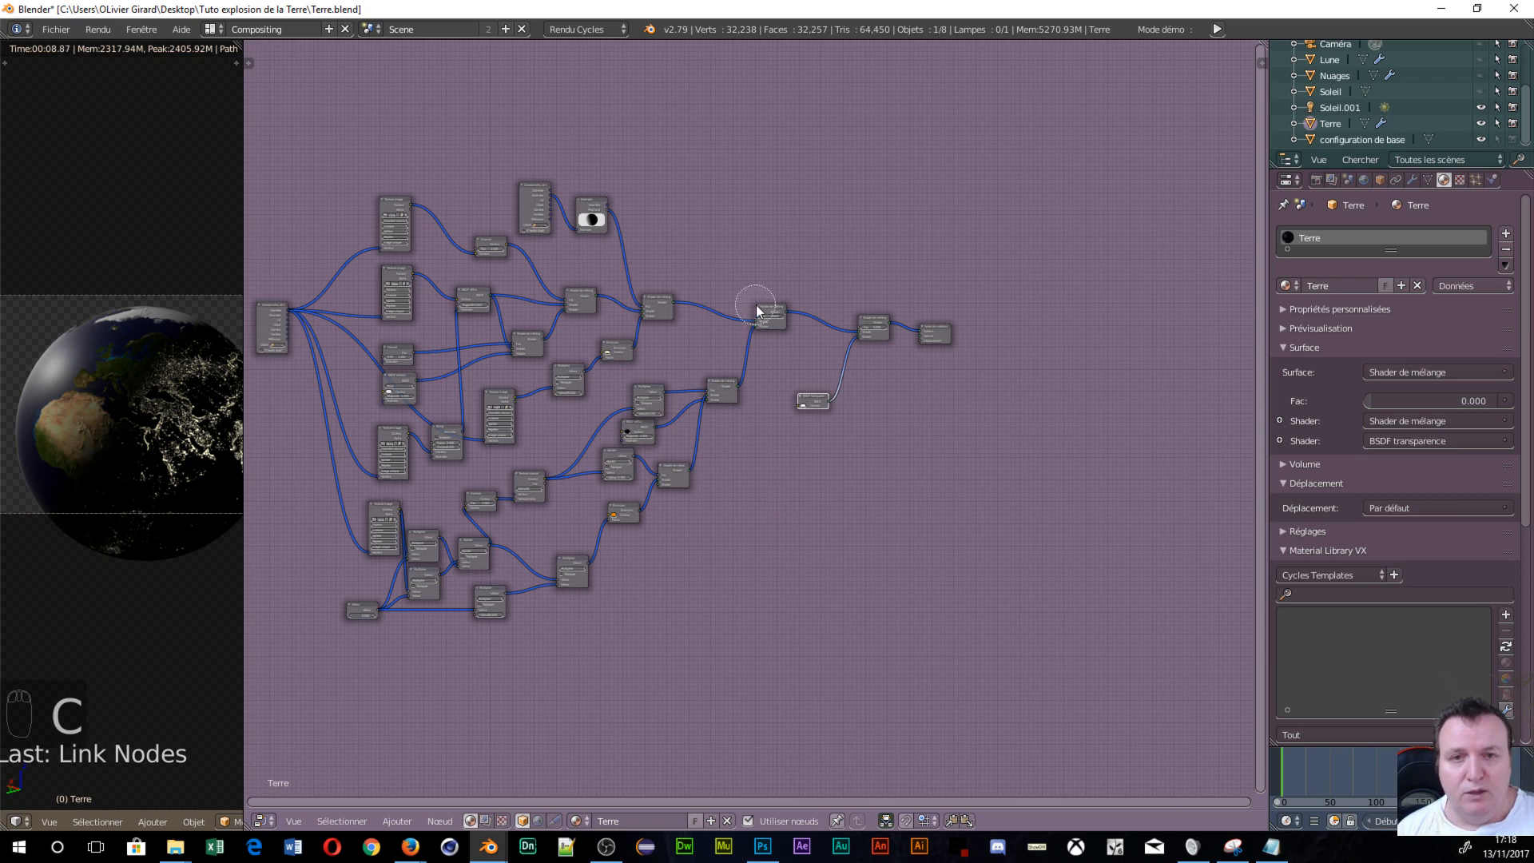
mouse_move(767, 315)
left_mouse_down()
mouse_move(852, 326)
mouse_move(709, 367)
mouse_move(636, 456)
mouse_move(631, 512)
mouse_move(507, 500)
mouse_move(479, 545)
mouse_move(554, 581)
mouse_move(490, 599)
mouse_move(425, 541)
mouse_move(380, 530)
mouse_move(362, 609)
left_mouse_up()
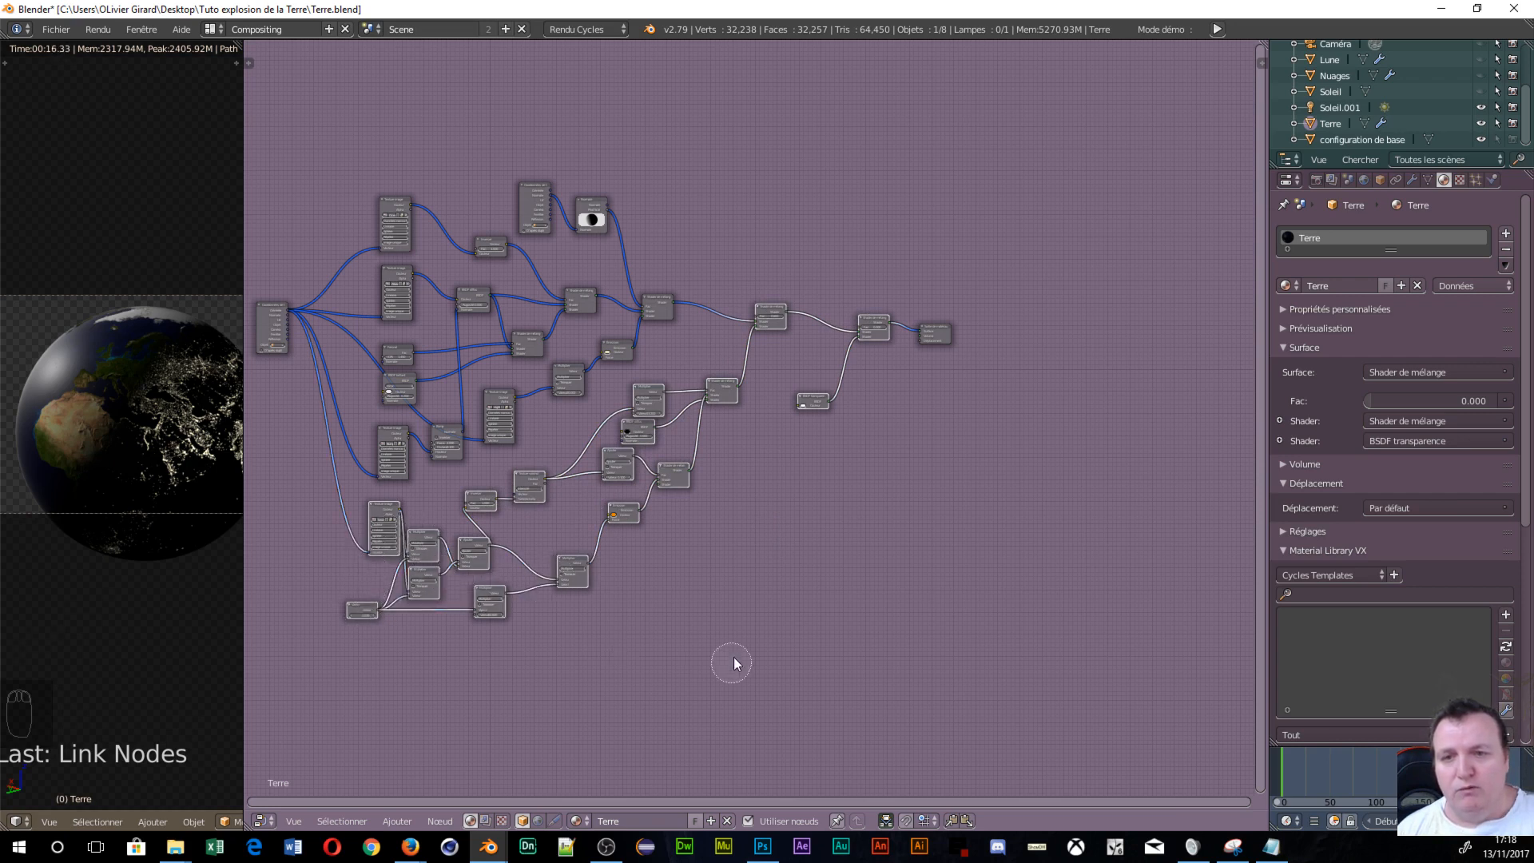
right_click(805, 493)
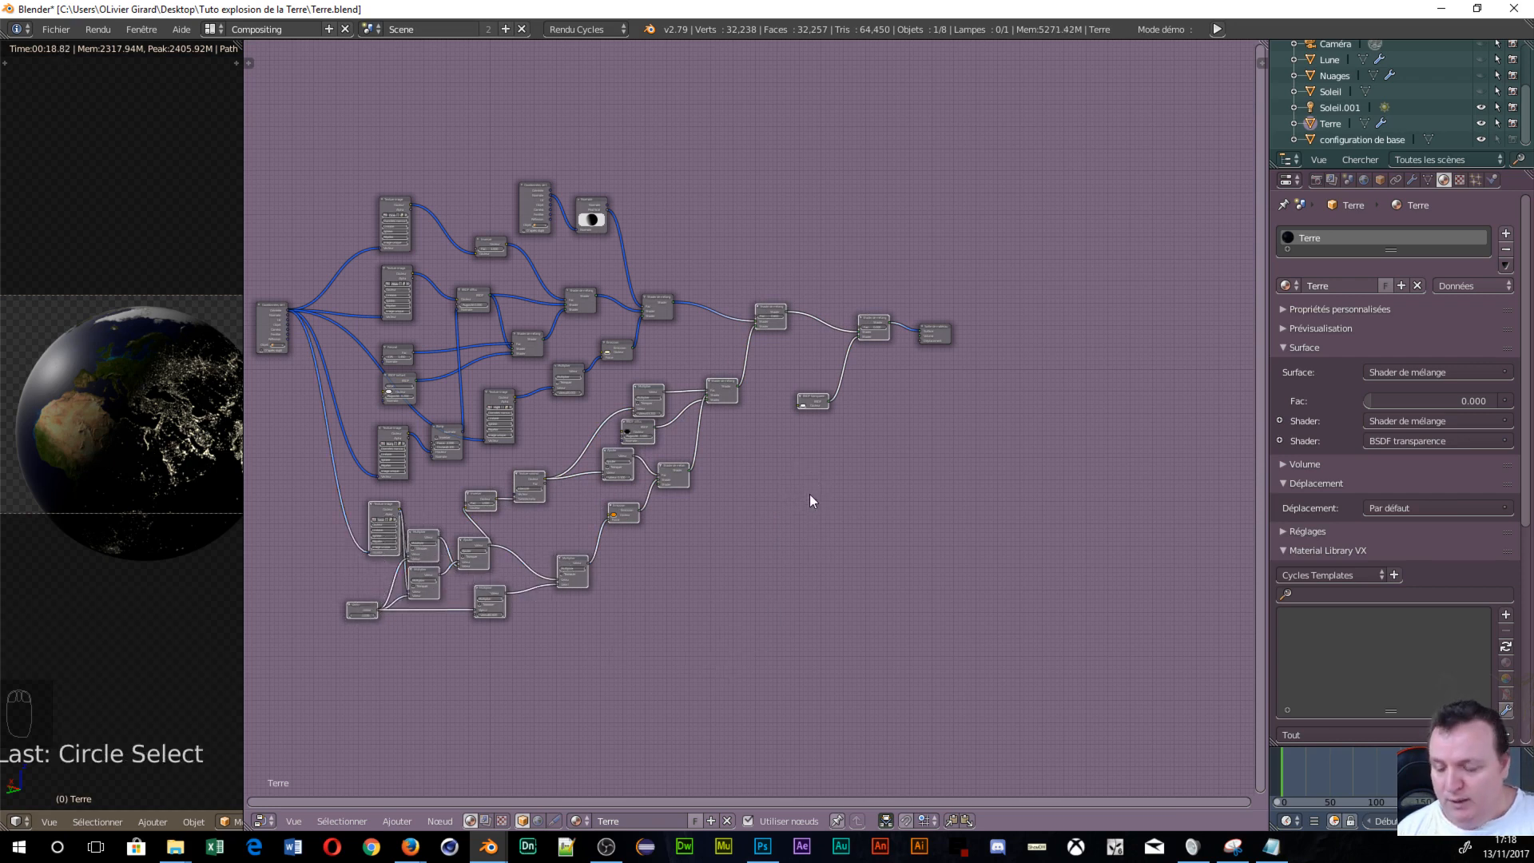
key("ctrl+c")
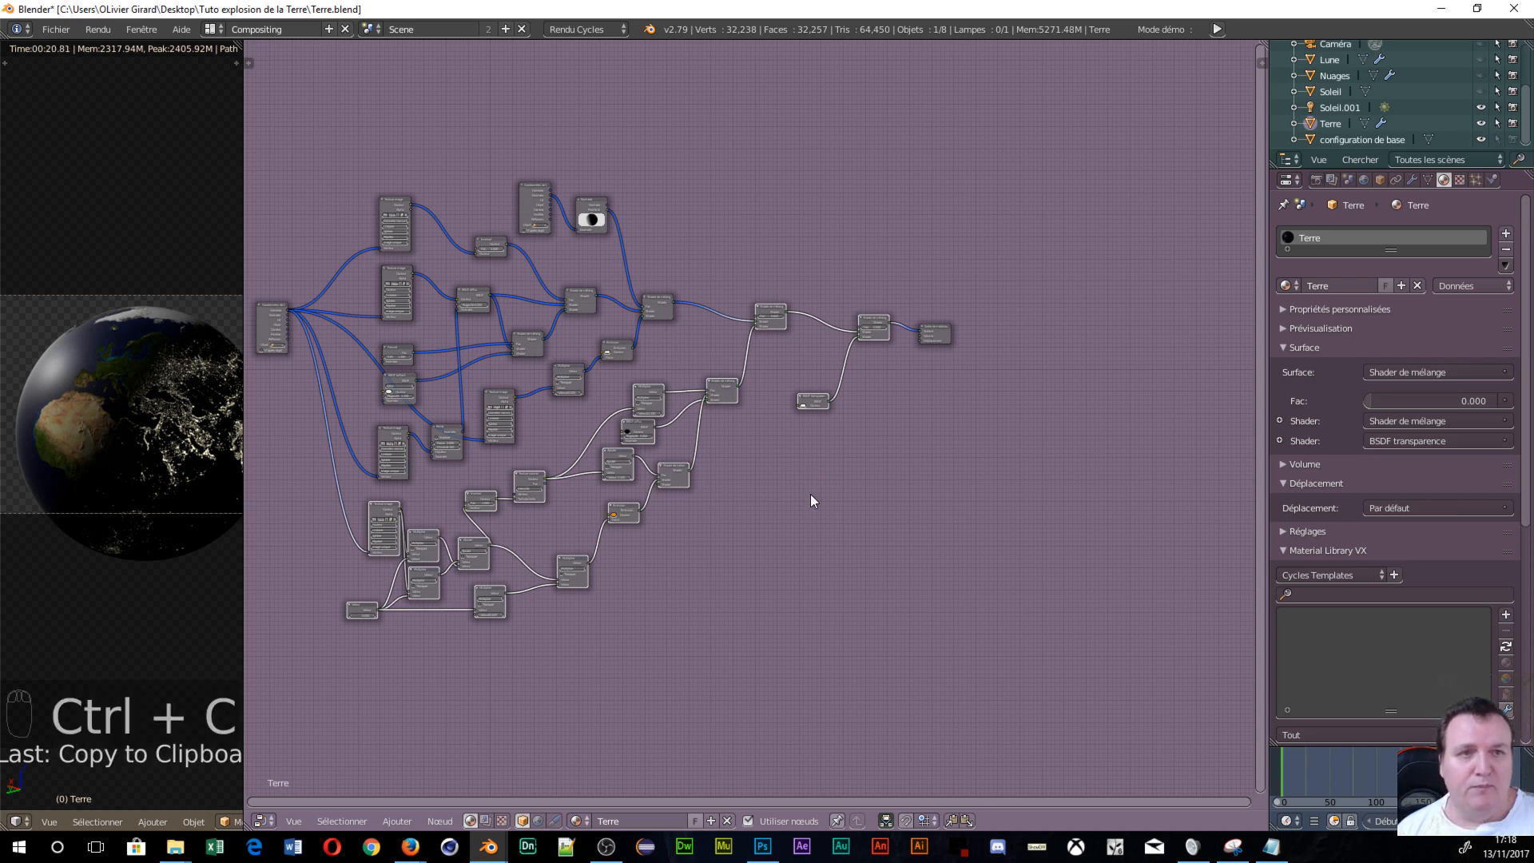
Select the Lune object and paste the copied lava and transparency nodes into its material.
scroll(46, 391, "down", 4)
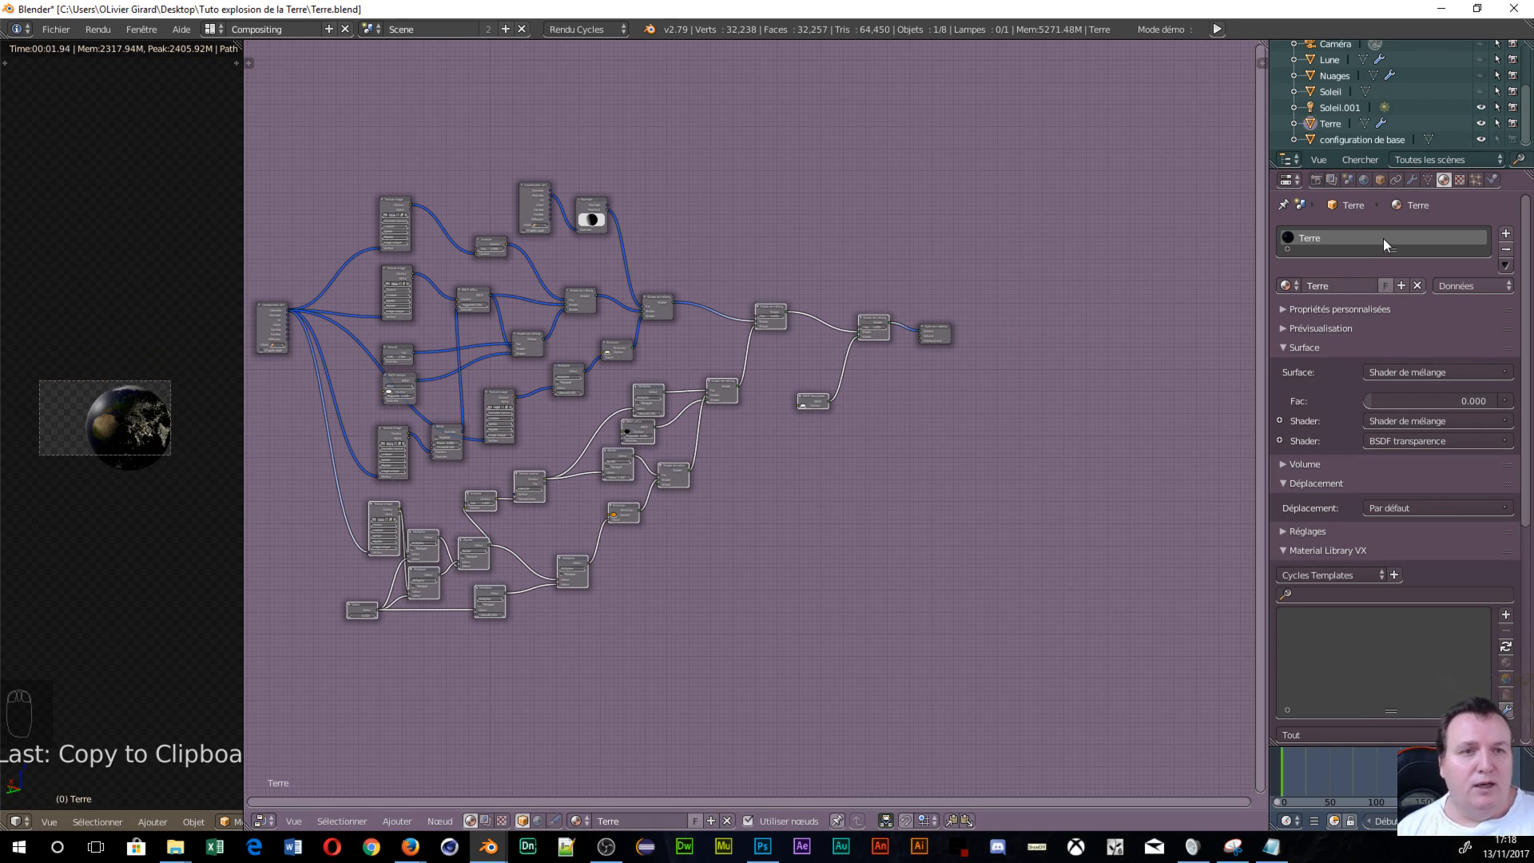
left_click(1315, 60)
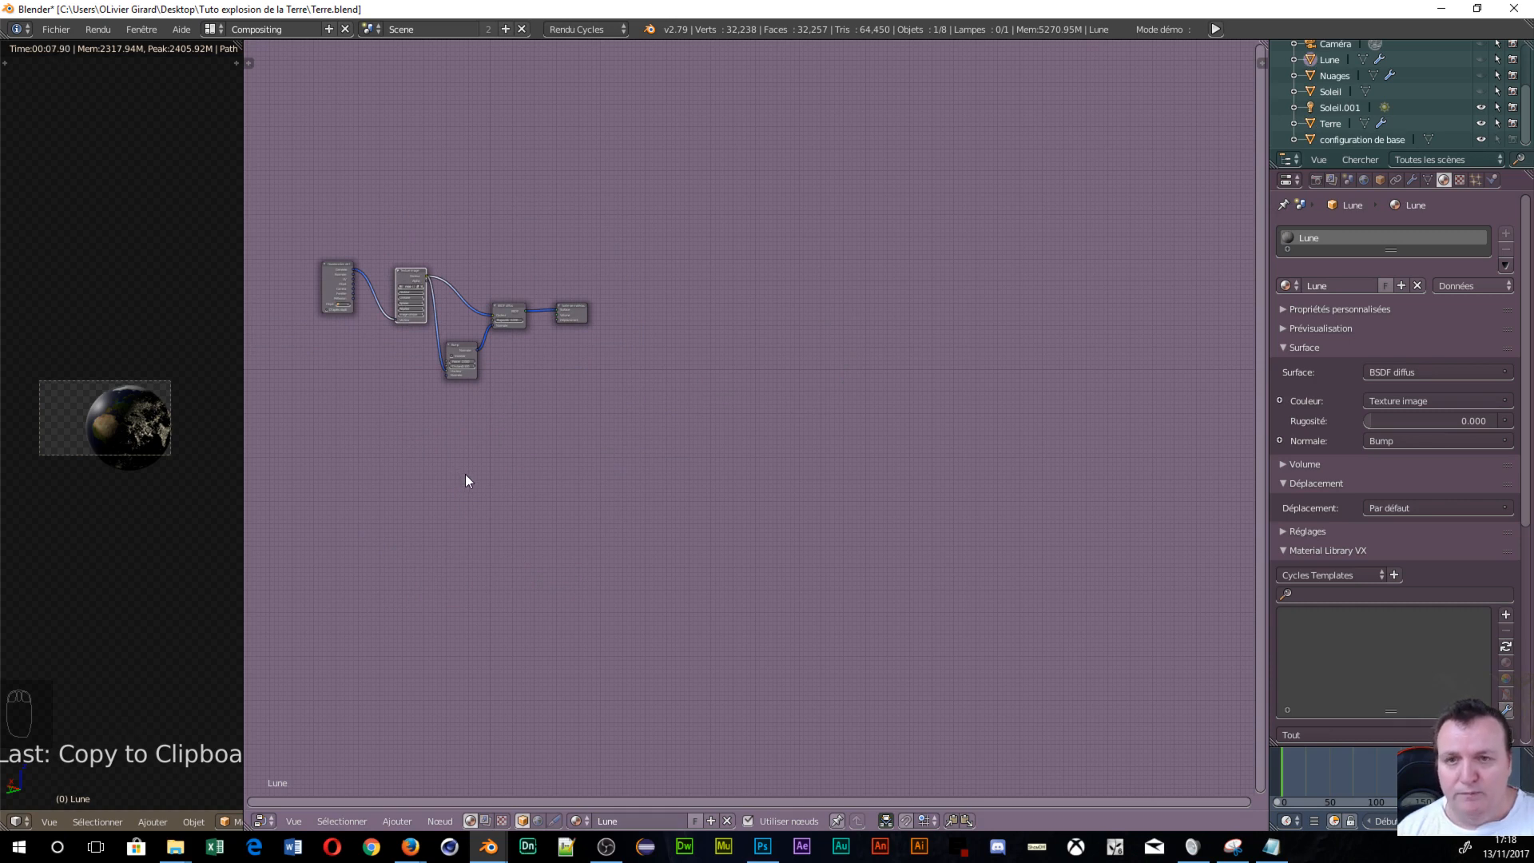
key("ctrl+v")
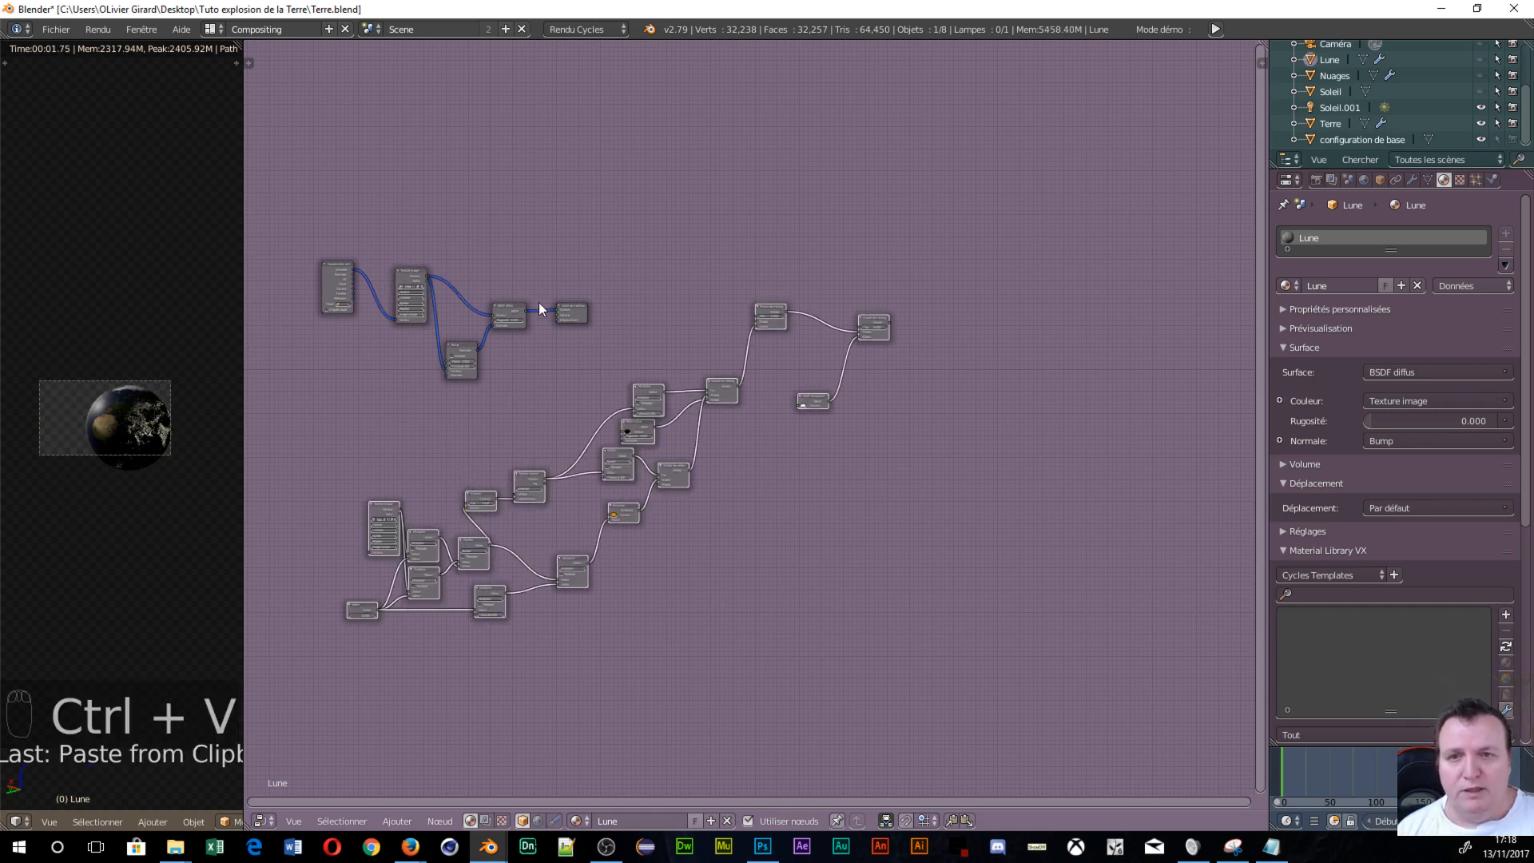
Move the Moon's material output beyond the pasted nodes and route its textured BSDF diffus through both pasted Shader de mélange nodes into Surface.
left_click_drag(577, 314, 998, 290)
scroll(873, 403, "up", 4)
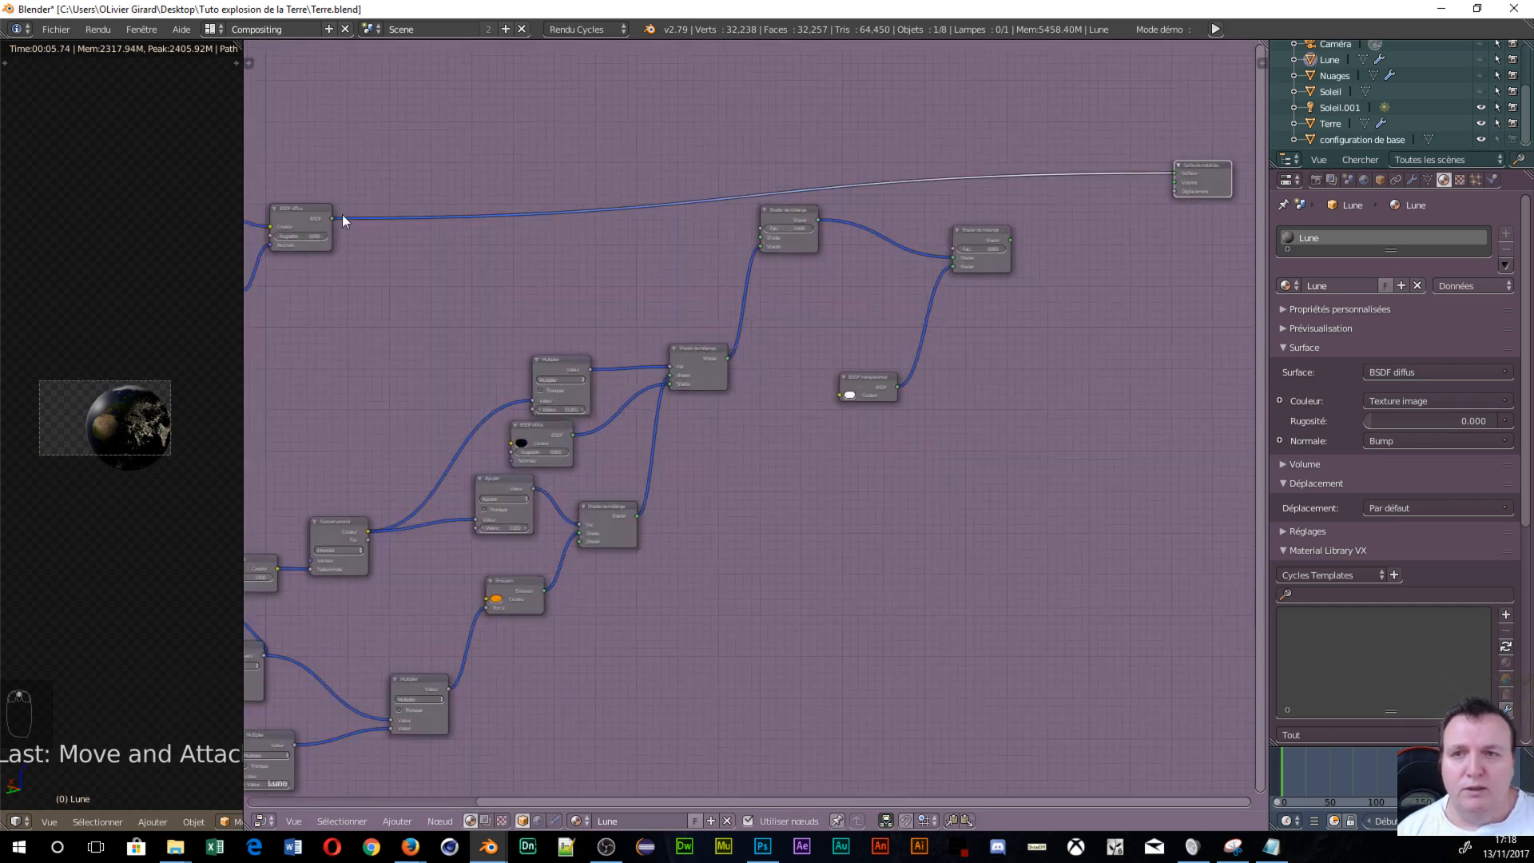
left_click_drag(330, 216, 758, 236)
mouse_move(759, 238)
left_mouse_down()
mouse_move(751, 253)
mouse_move(759, 236)
left_mouse_up()
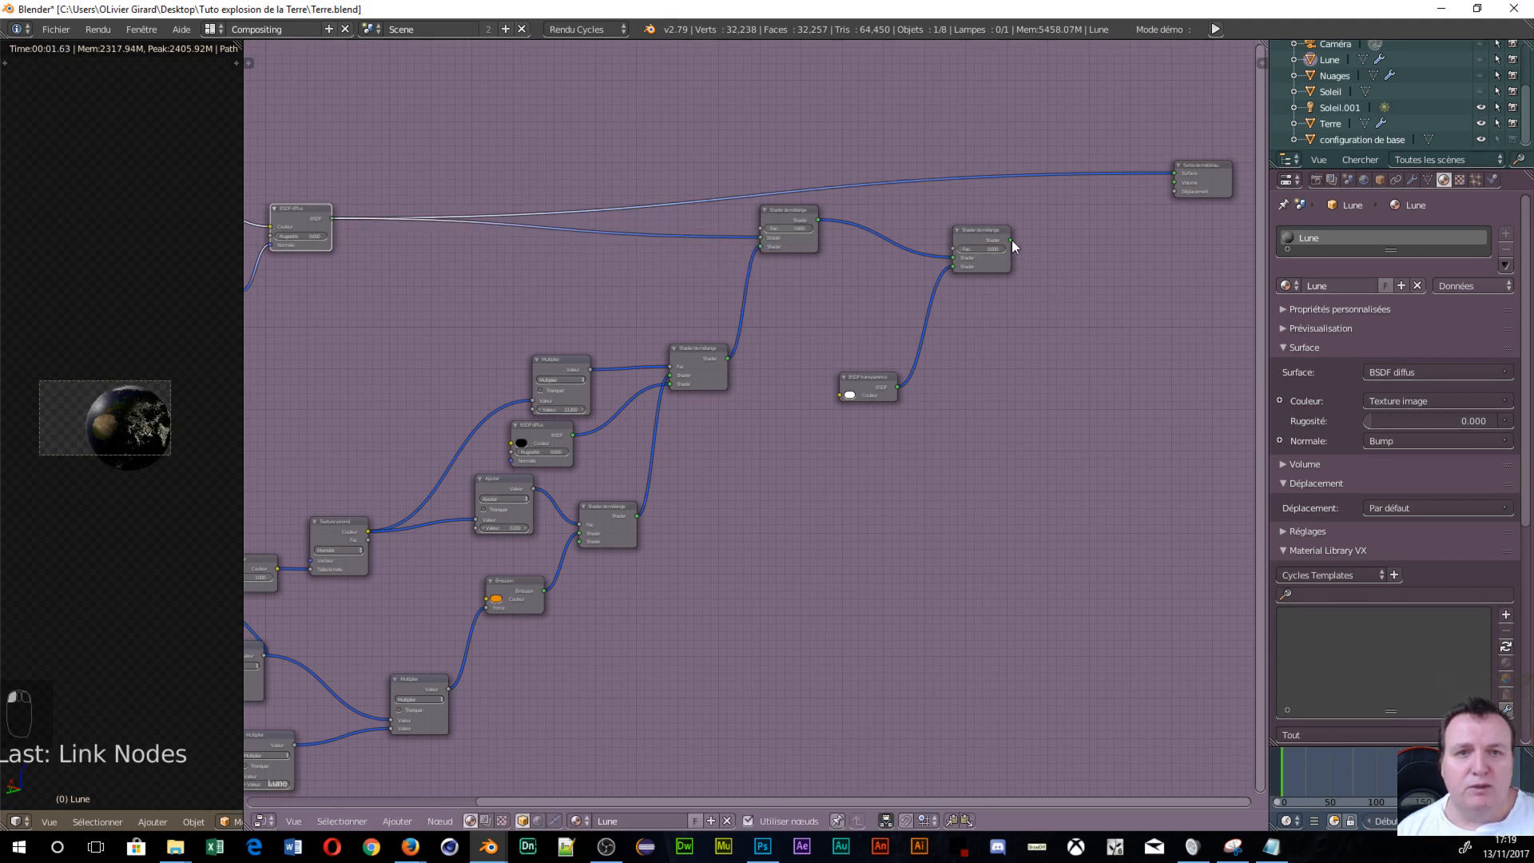
left_click_drag(1012, 239, 1175, 172)
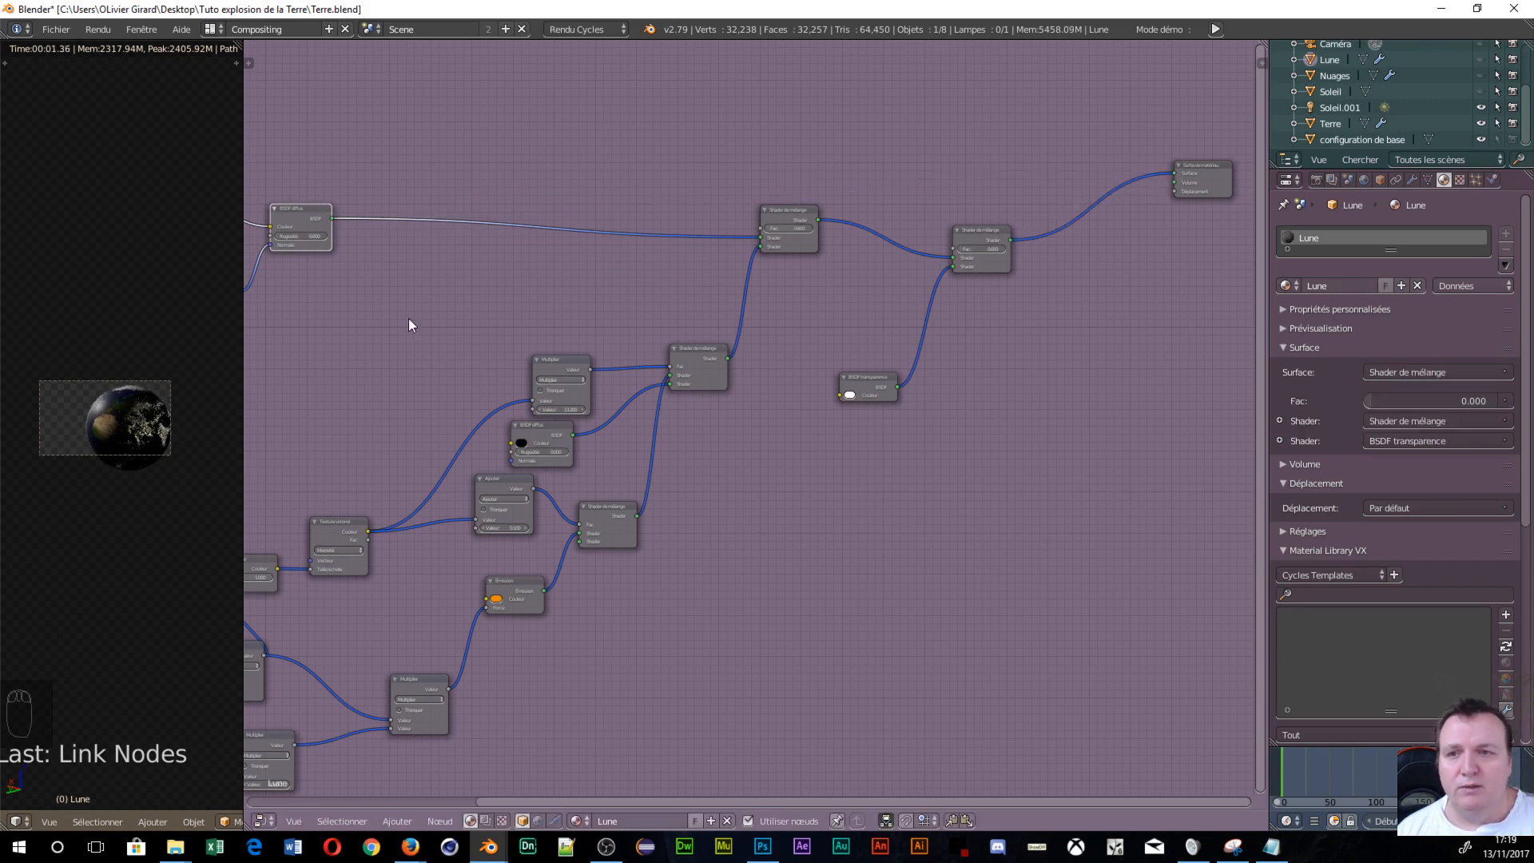
Connect the generated output of the Moon's texture coordinates node to the Vecteur input of the pasted lava Texture image node.
middle_click_drag(769, 732, 274, 565)
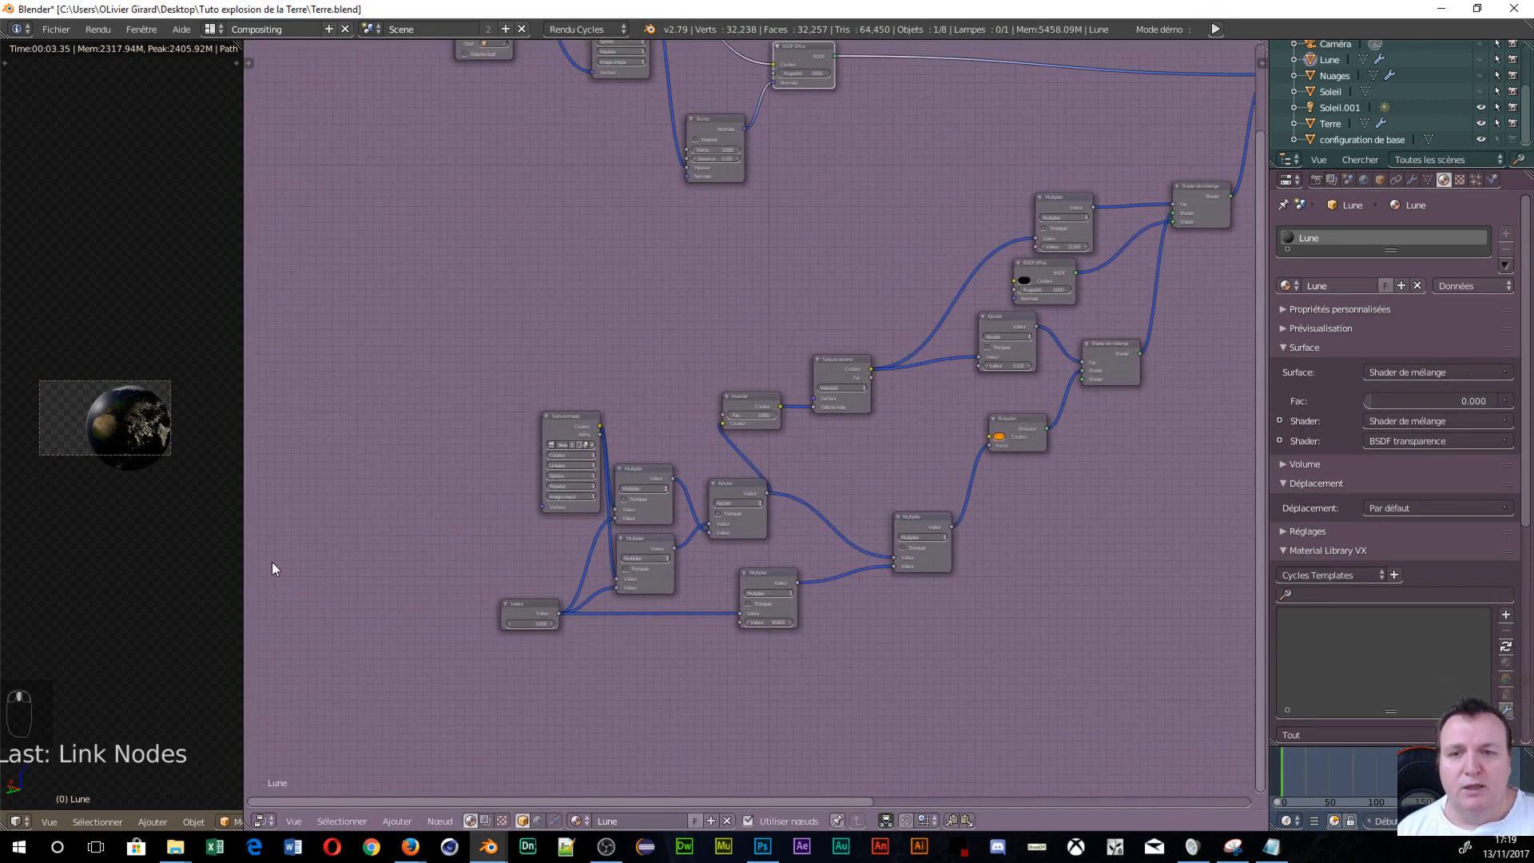
middle_click_drag(495, 90, 567, 211)
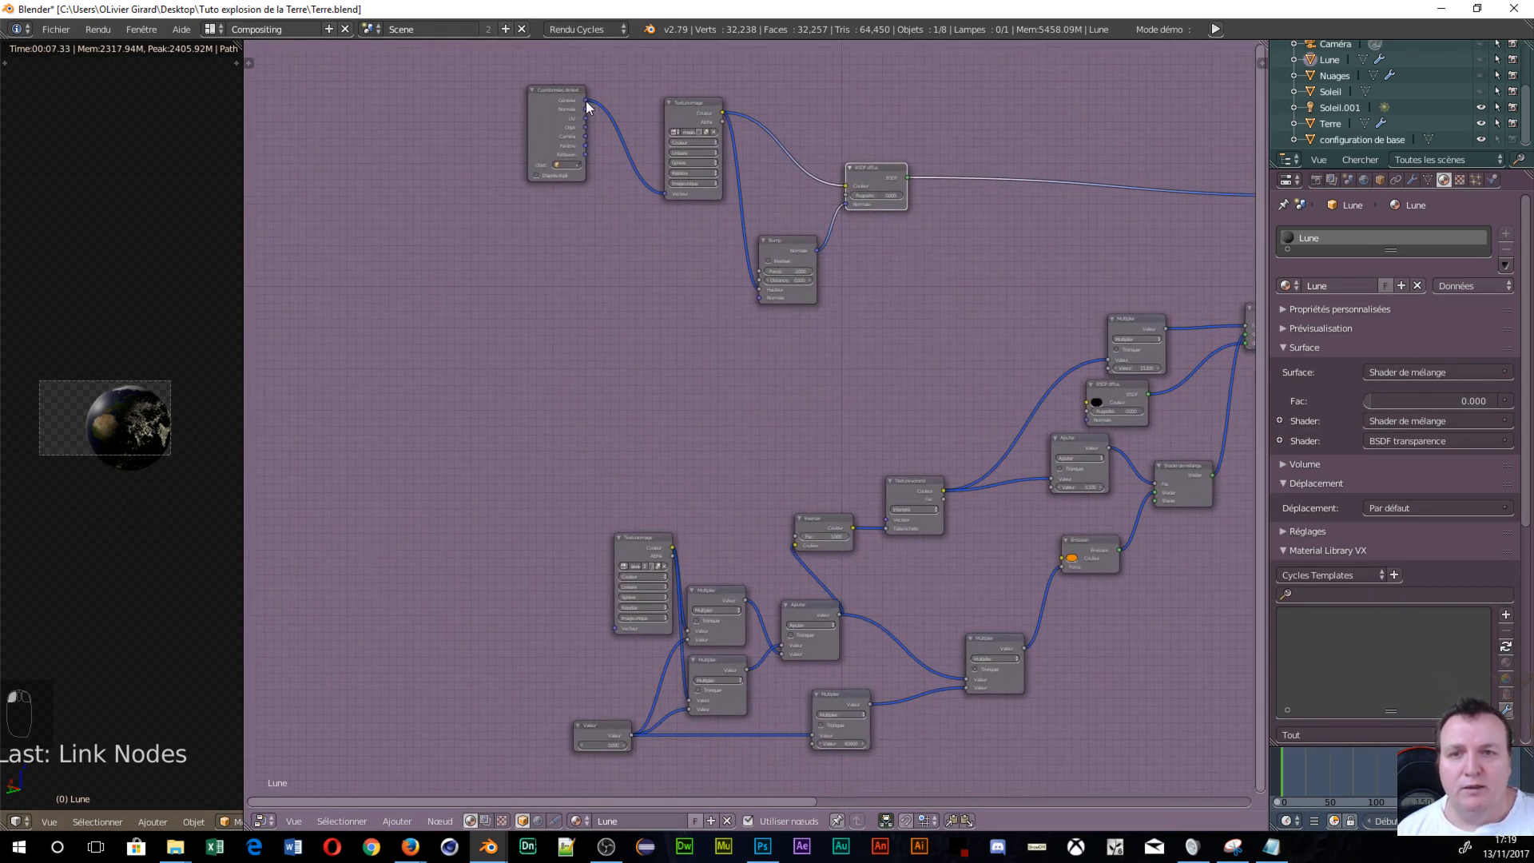
left_click_drag(586, 101, 612, 626)
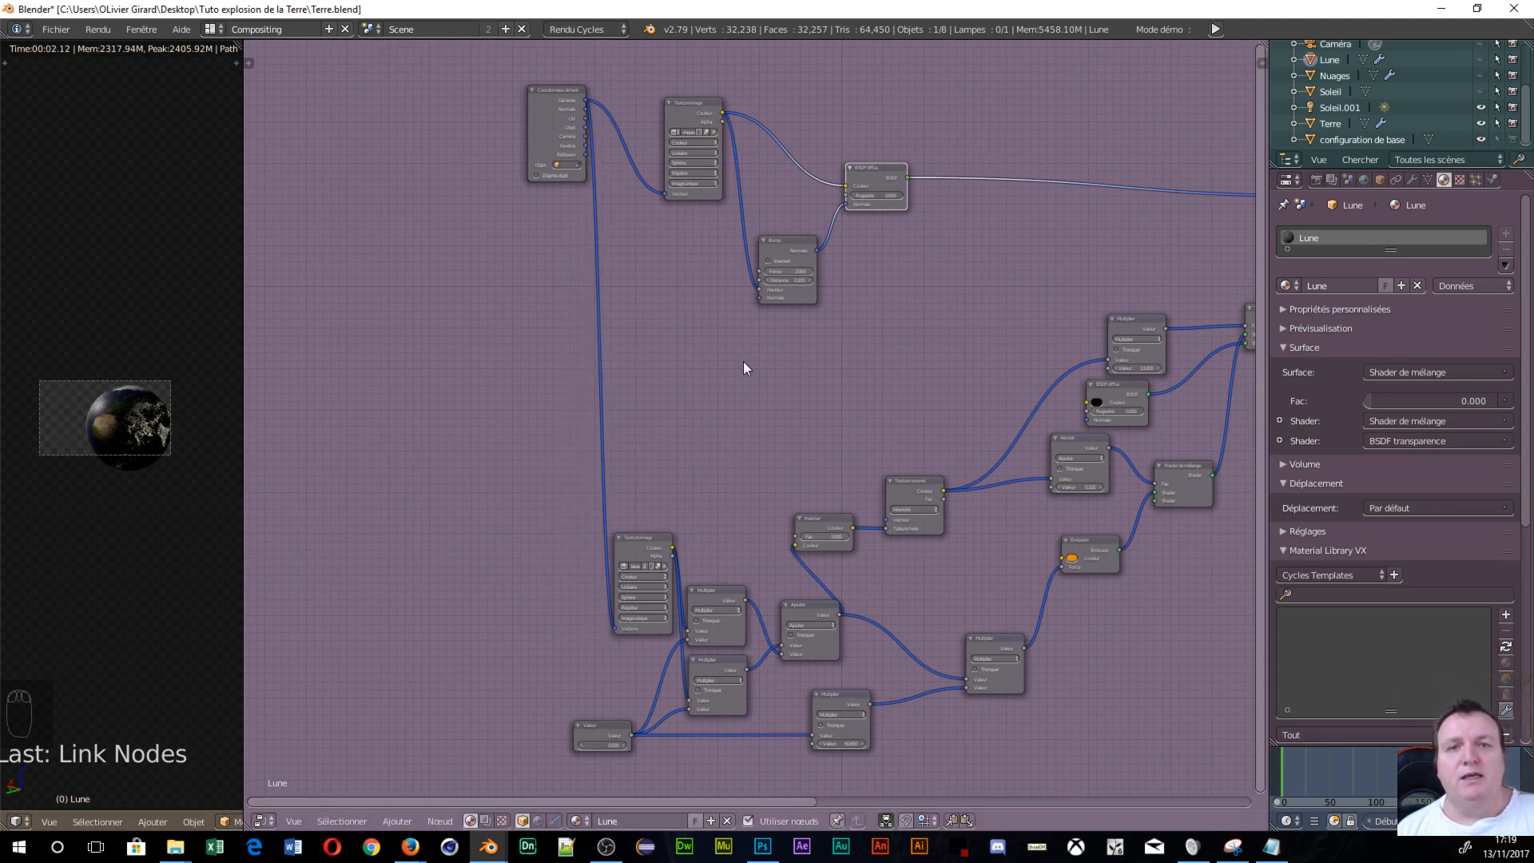
scroll(850, 332, "down", 4)
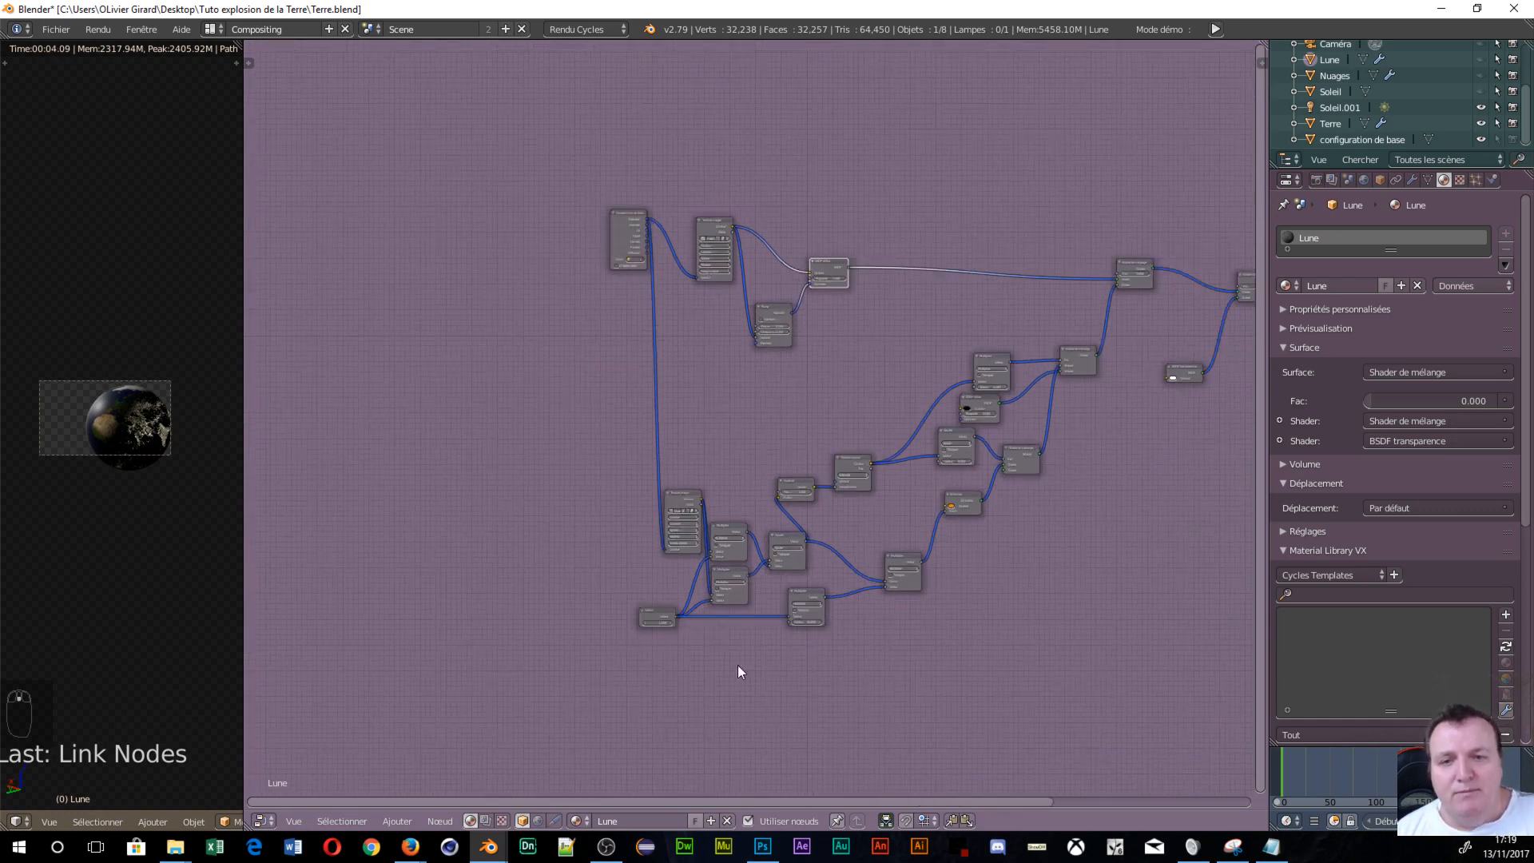
scroll(737, 665, "up", 3)
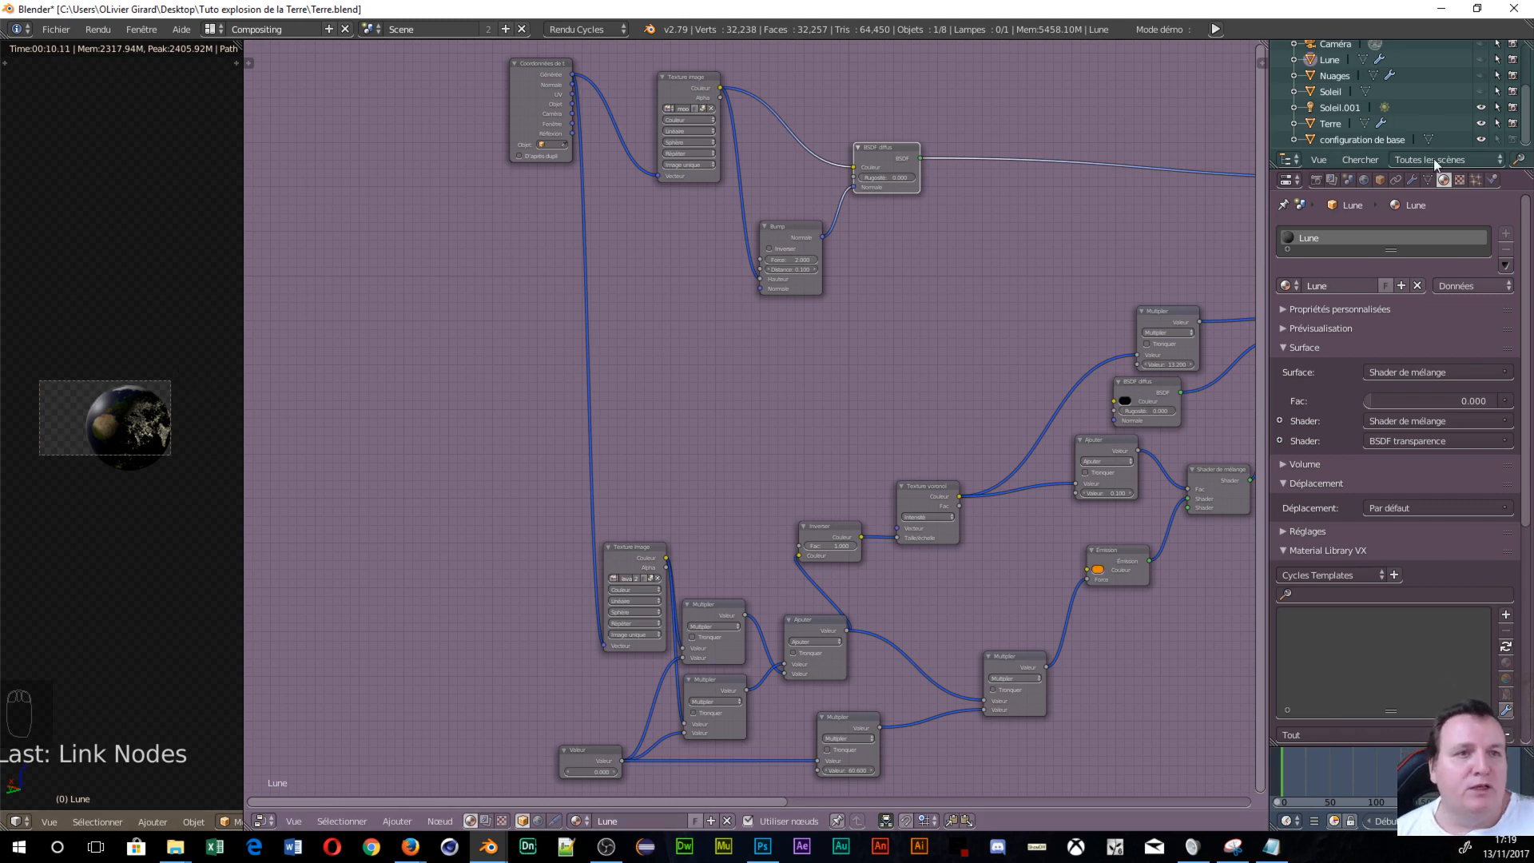
Show the Lune object in the render preview and test its lava effect up close by varying the Valeur node's value.
left_click(1481, 59)
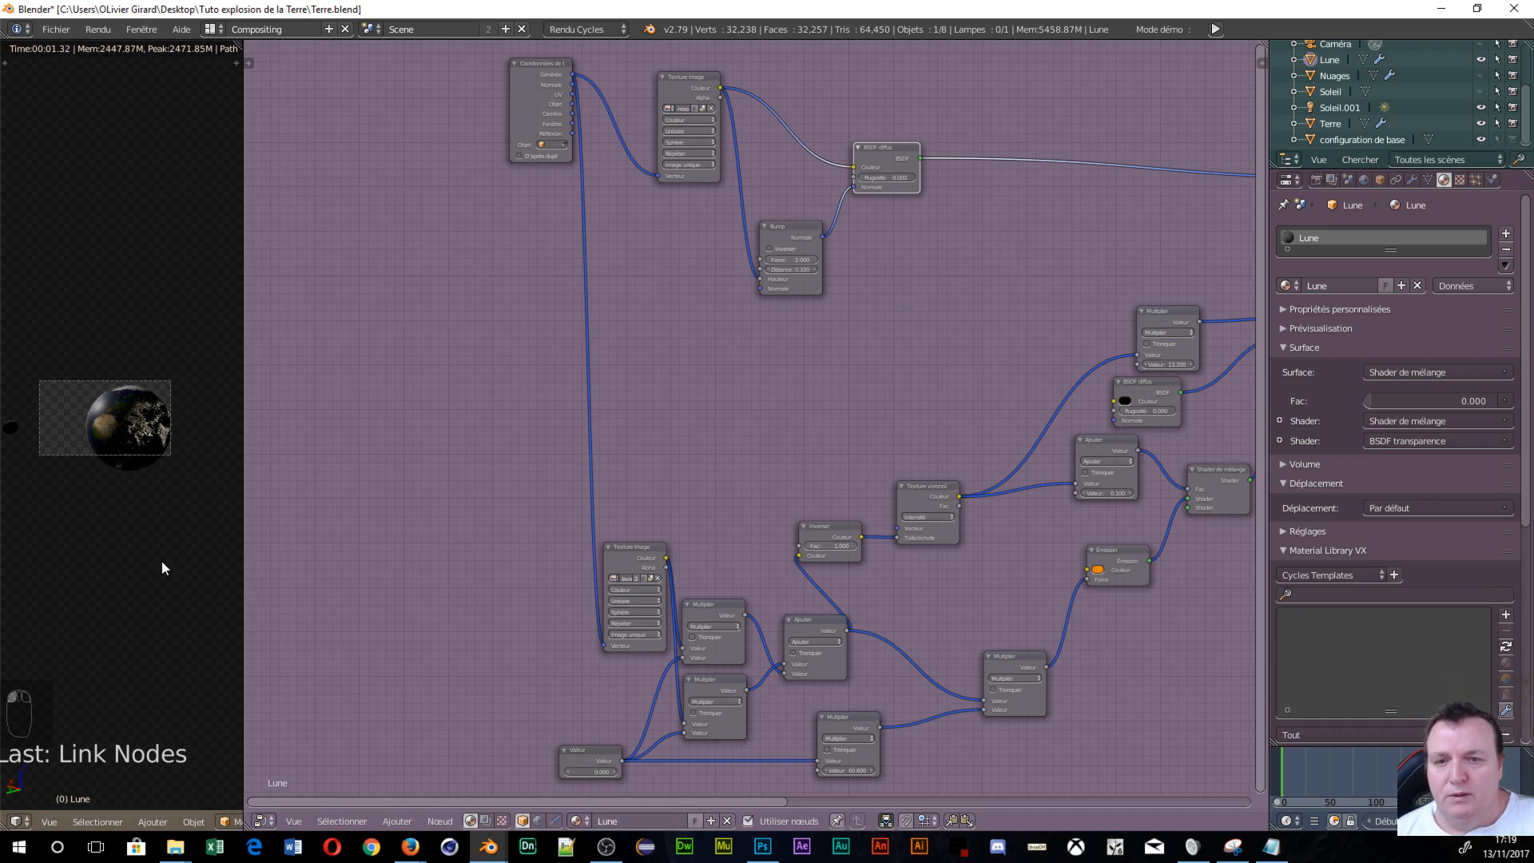
middle_click_drag(64, 475, 111, 436)
scroll(152, 494, "down", 3)
scroll(123, 457, "up", 4)
scroll(117, 472, "up", 4)
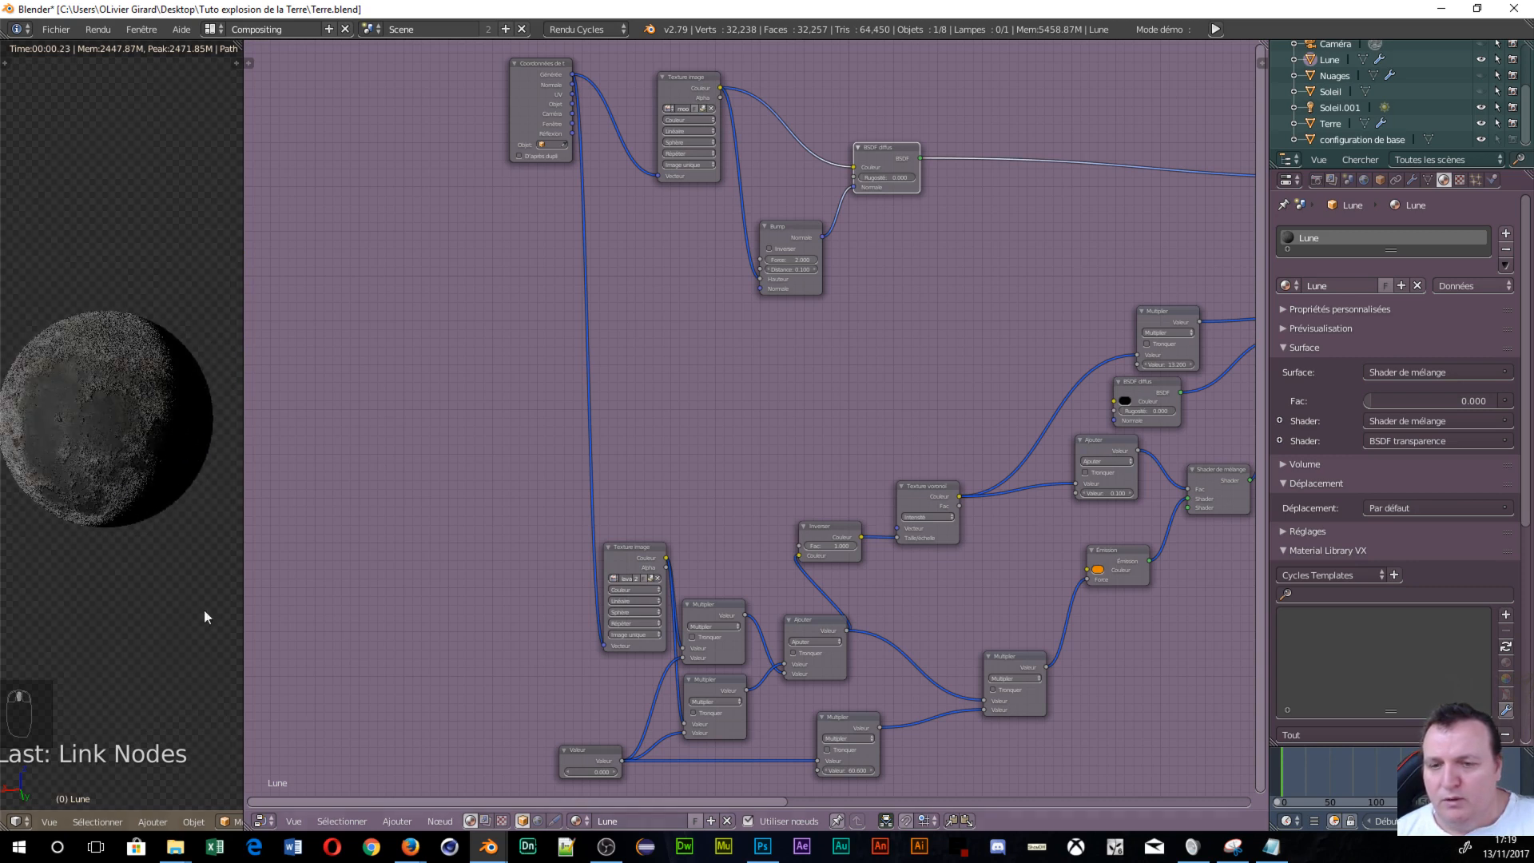
left_click(573, 765)
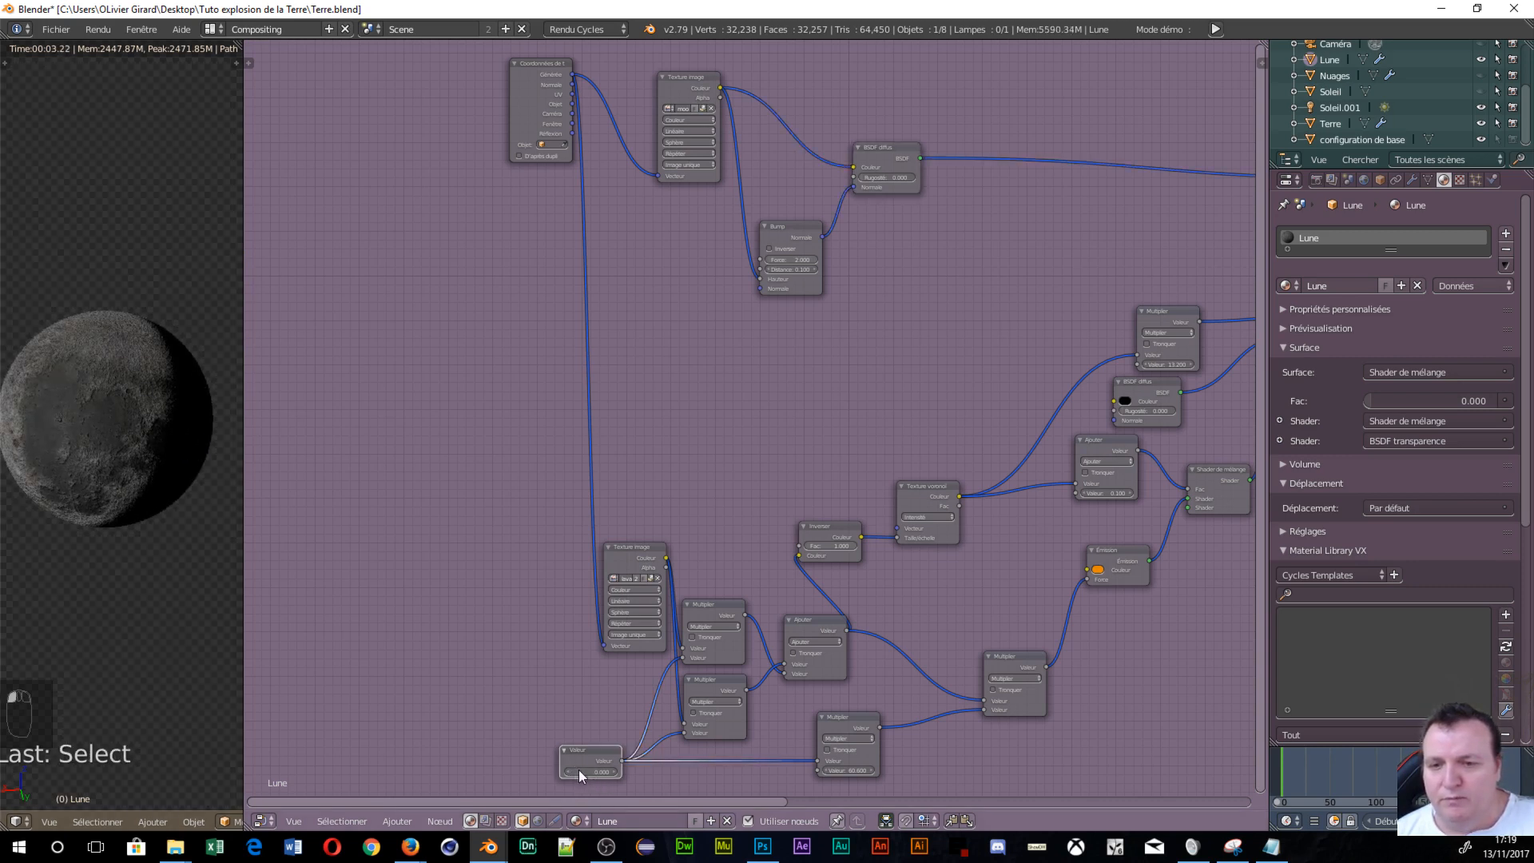
mouse_move(592, 772)
left_mouse_down()
mouse_move(789, 772)
mouse_move(600, 771)
left_mouse_up()
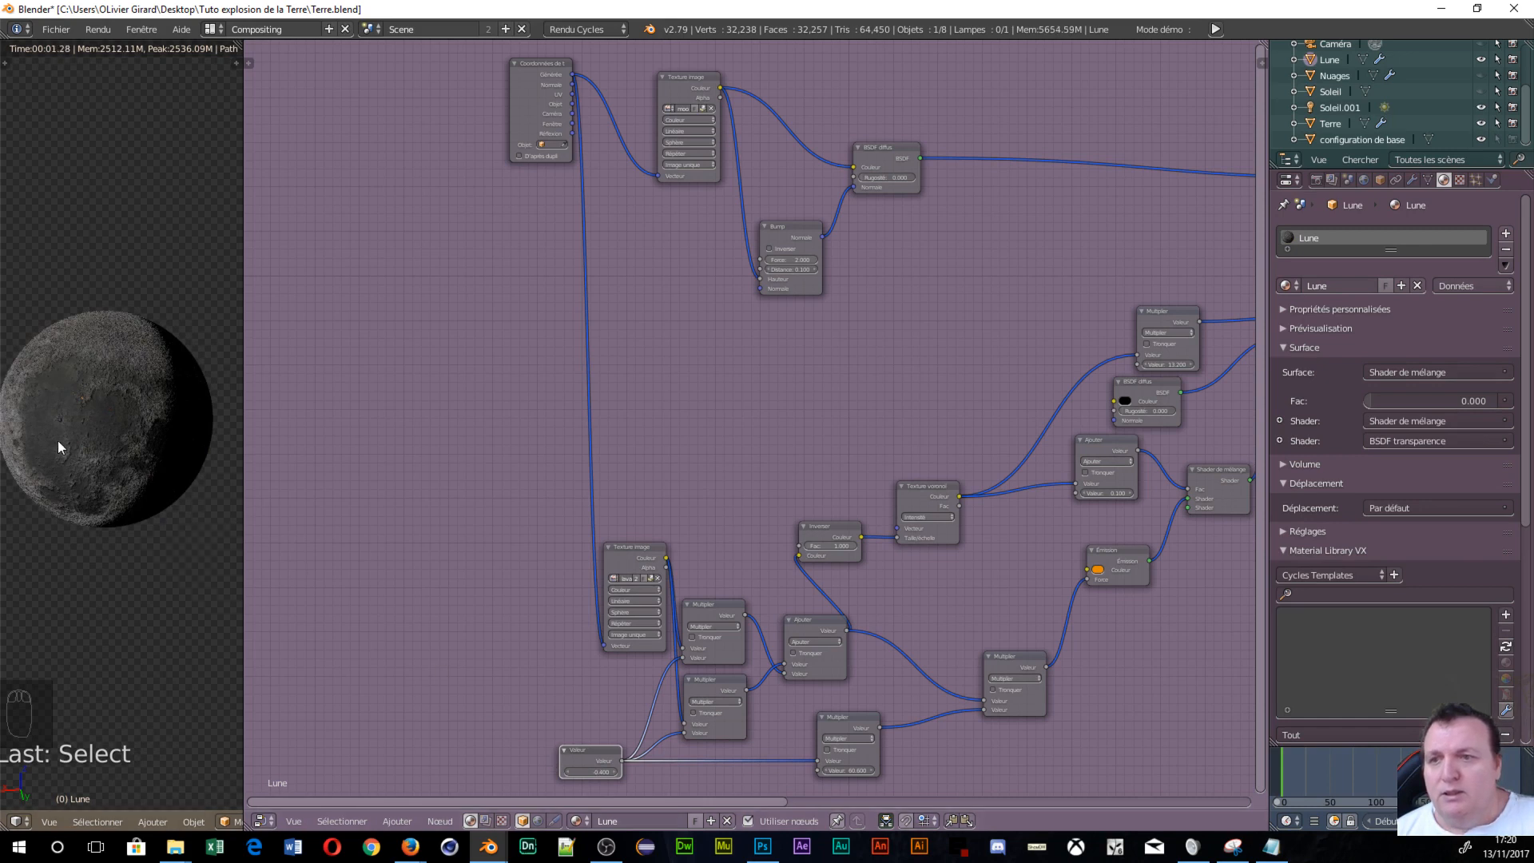
Bring the Earth and Moon back into the render preview and save the Terre.blend file.
scroll(56, 443, "down", 6)
scroll(64, 462, "down", 6)
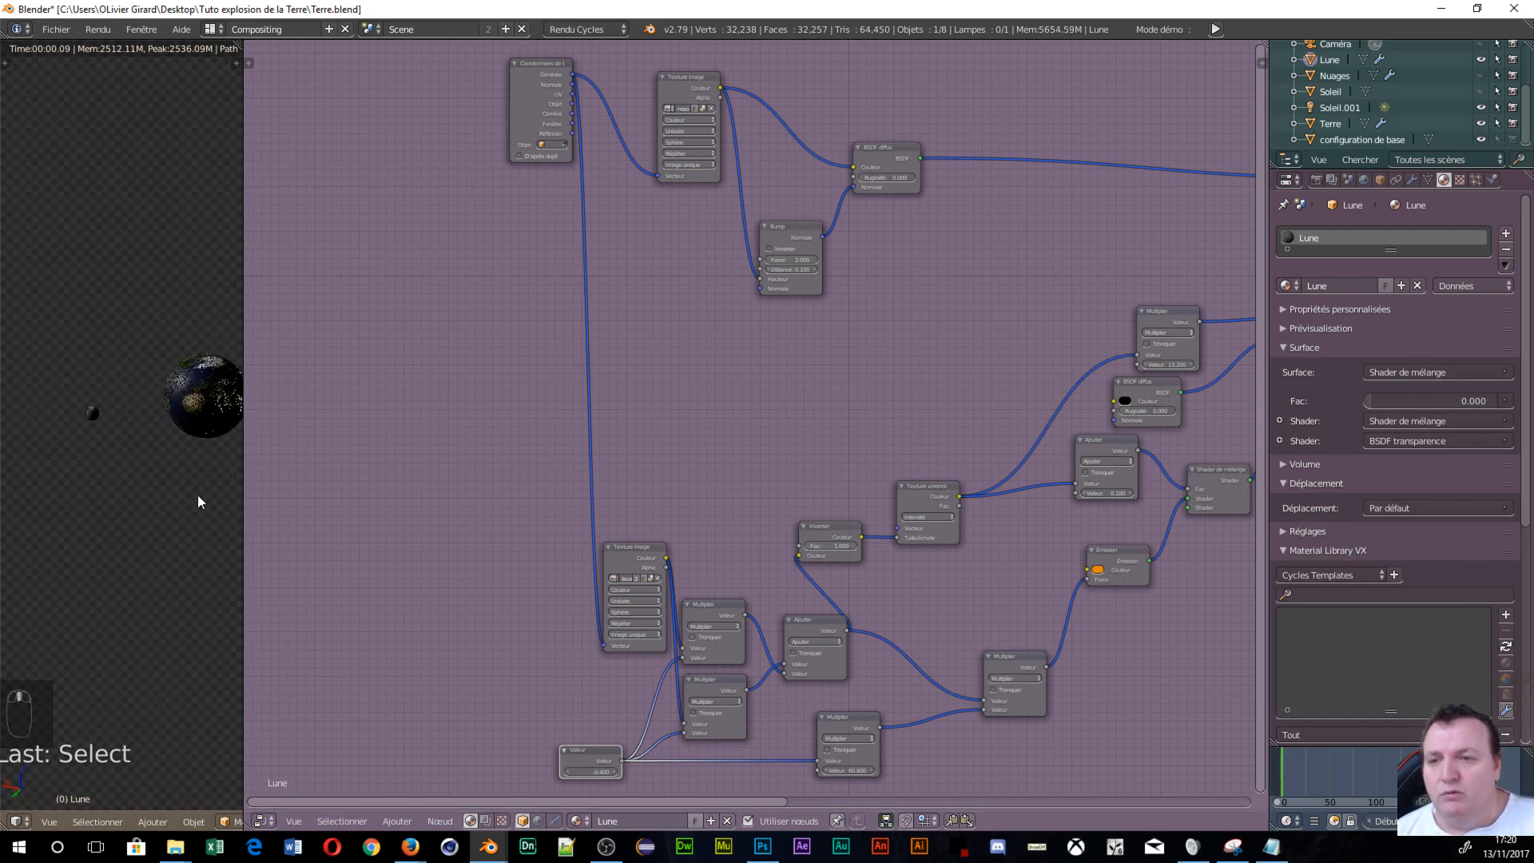
scroll(198, 495, "up", 5)
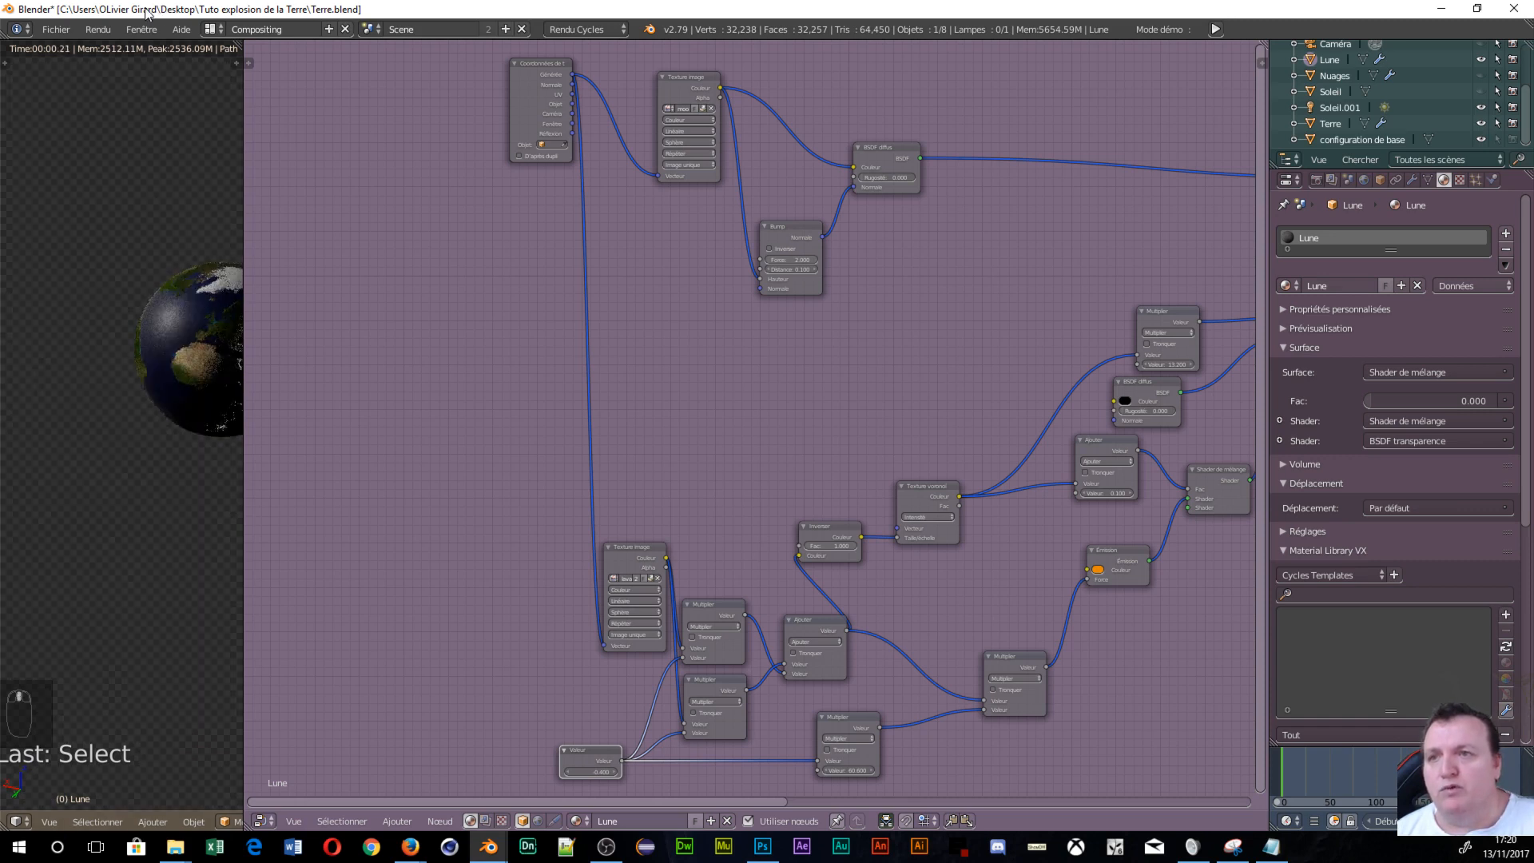
left_click(56, 30)
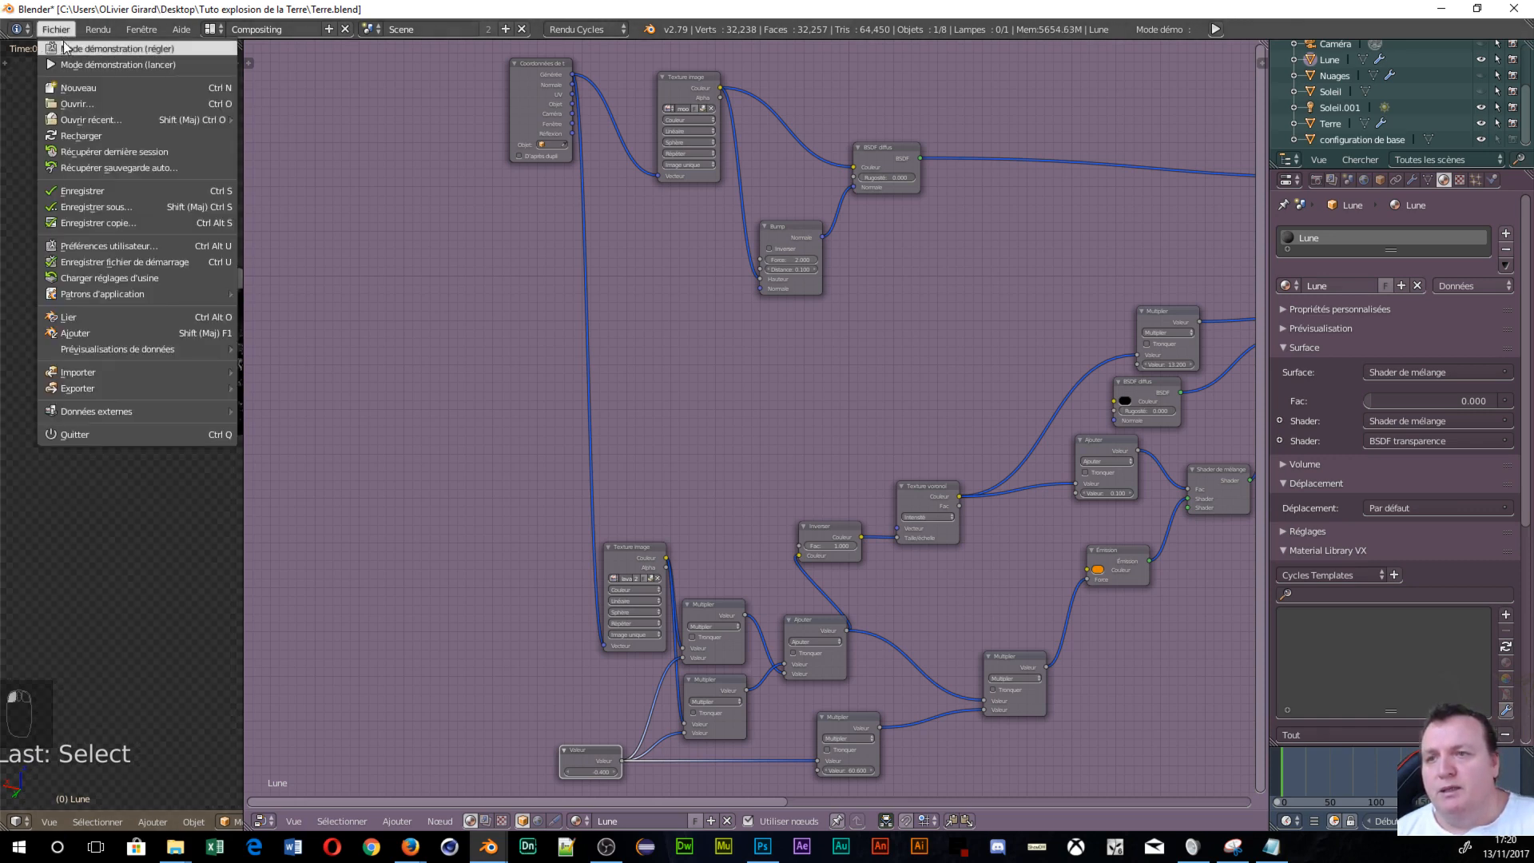
left_click(95, 192)
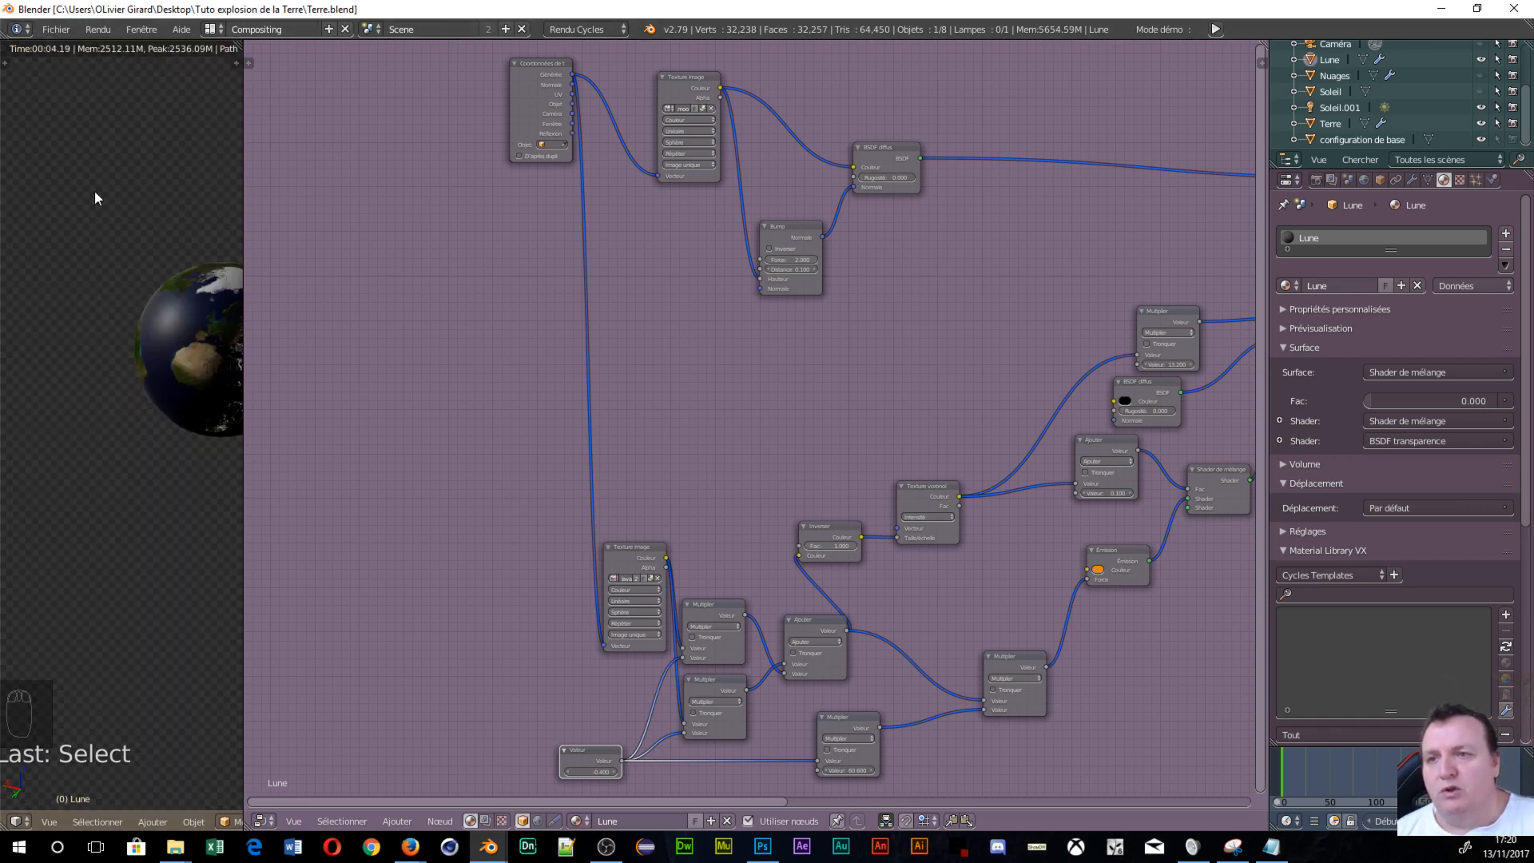
Preview the Moon's fade-out by varying the Fac of its final Shader de mélange and returning it to 0.
scroll(1020, 443, "down", 4)
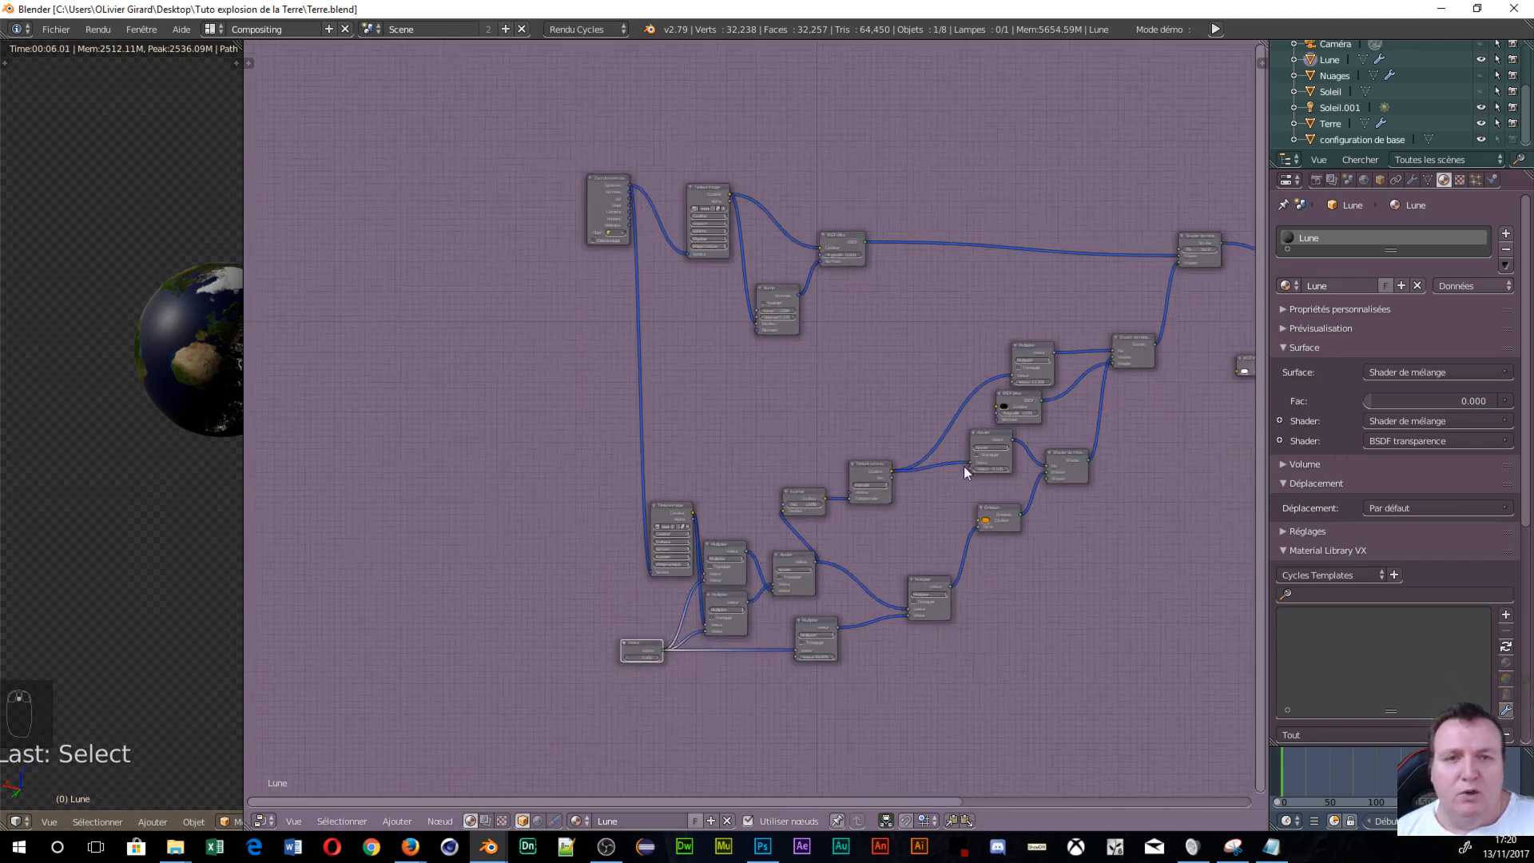
scroll(1014, 467, "down", 1)
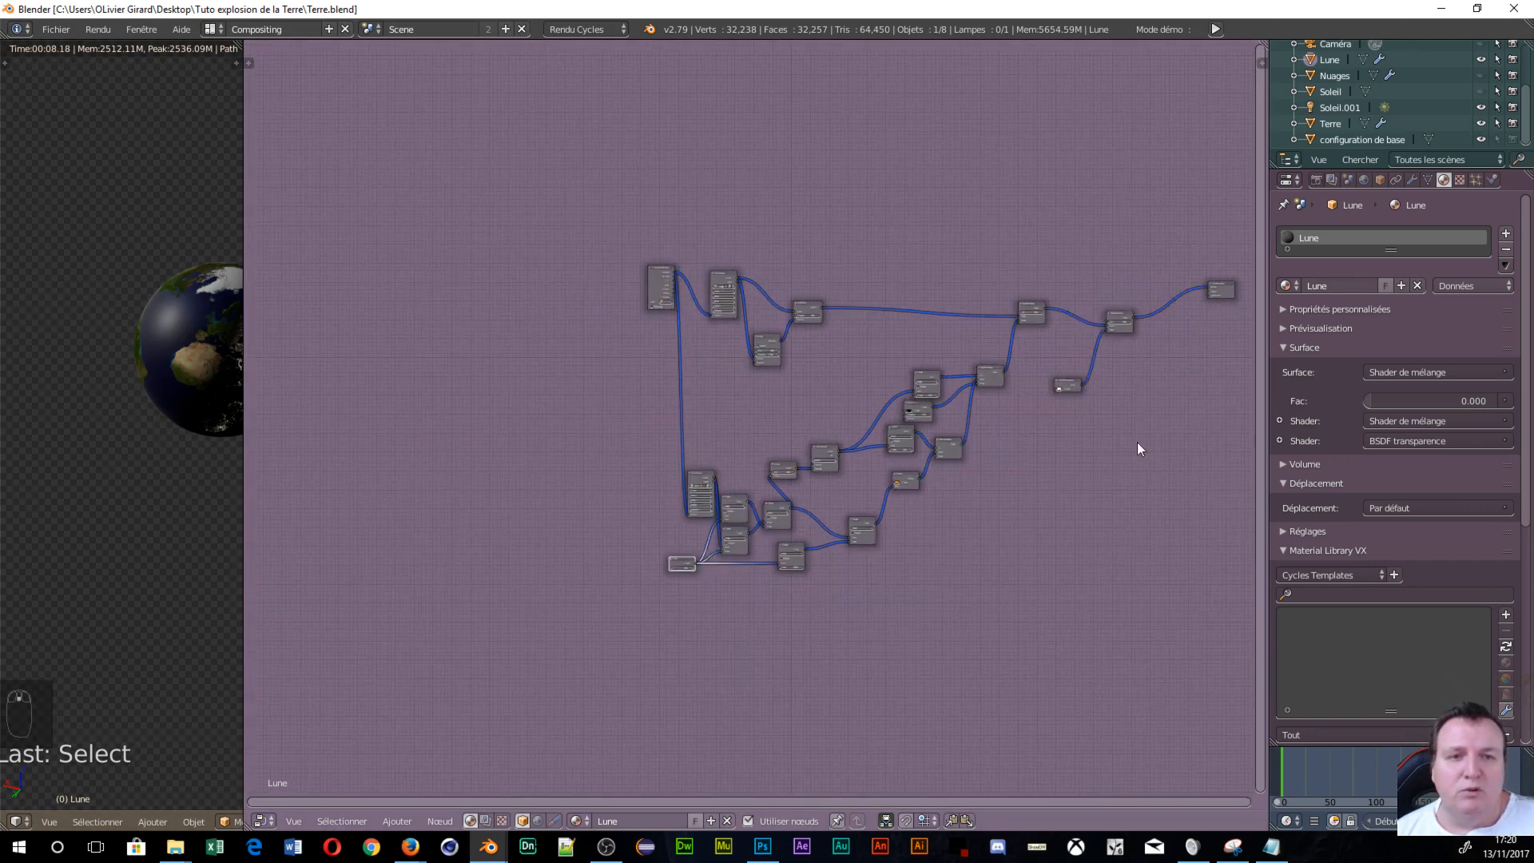
scroll(80, 371, "down", 3)
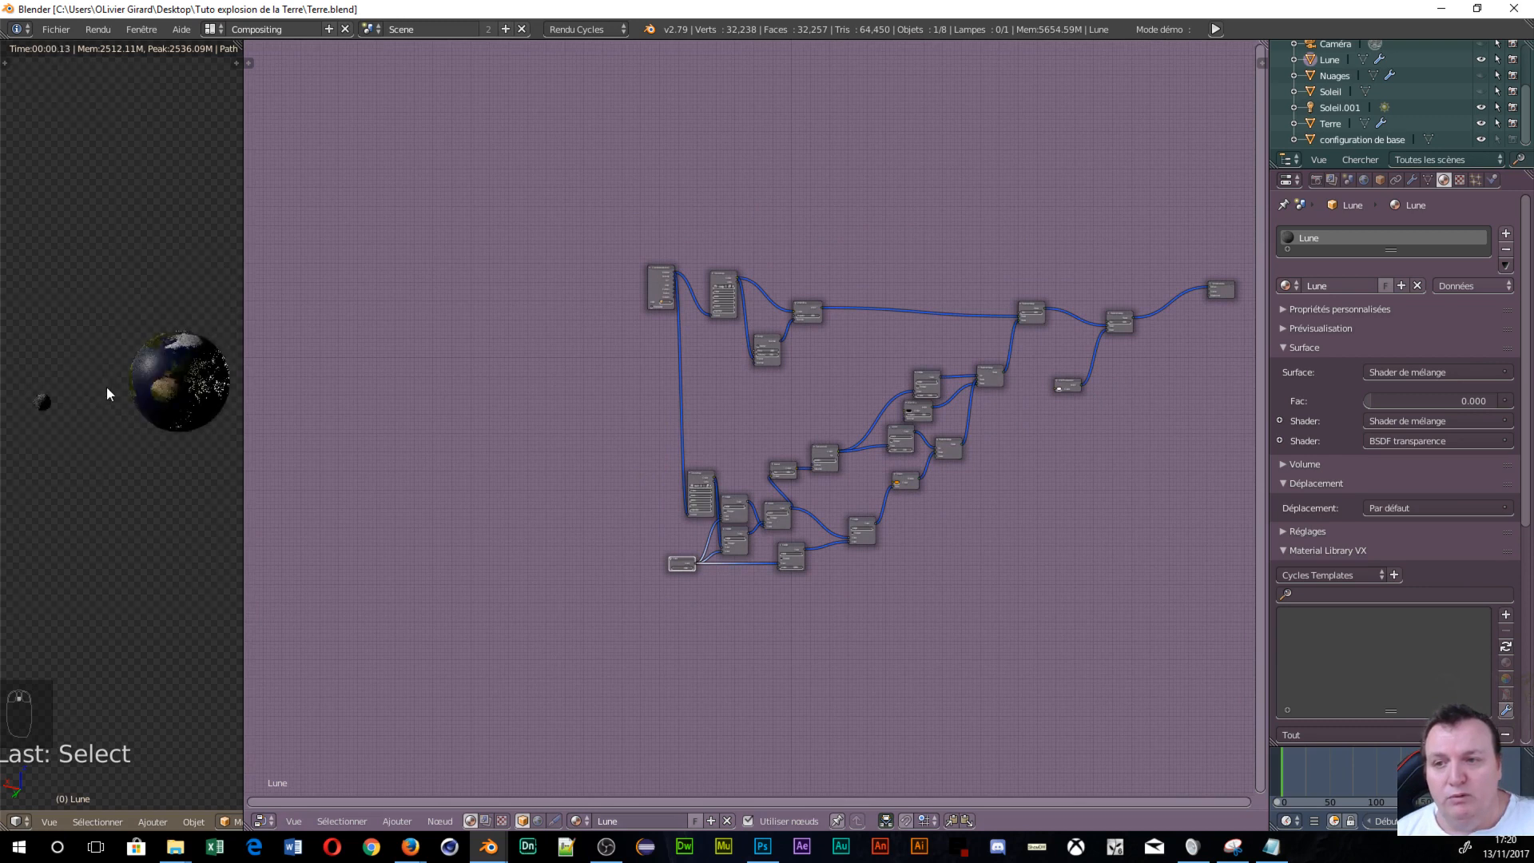
scroll(1103, 332, "up", 2)
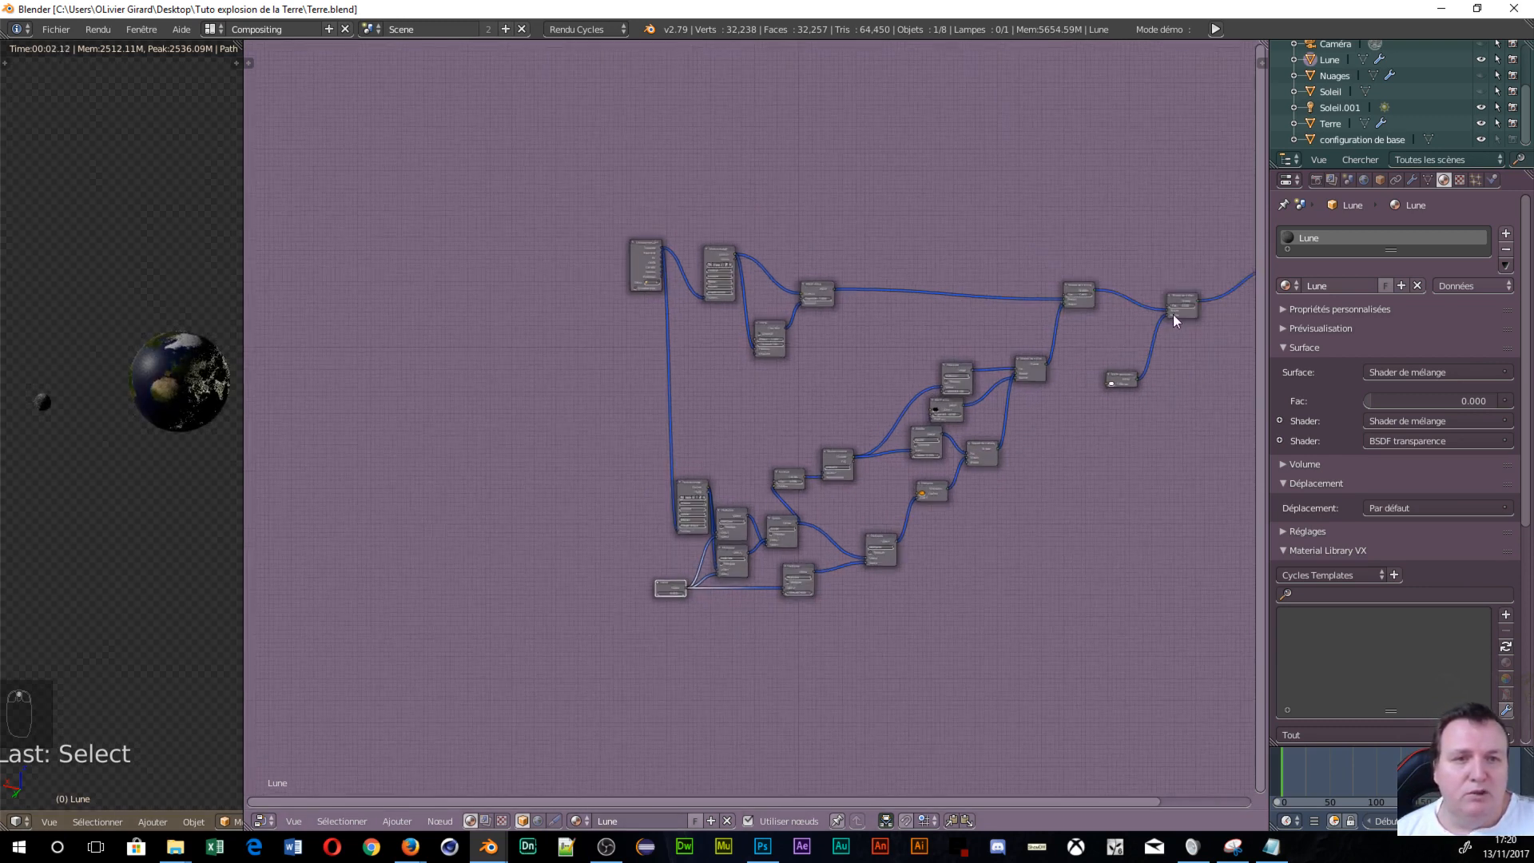
mouse_move(1176, 306)
left_mouse_down()
mouse_move(1218, 306)
mouse_move(1176, 306)
left_mouse_up()
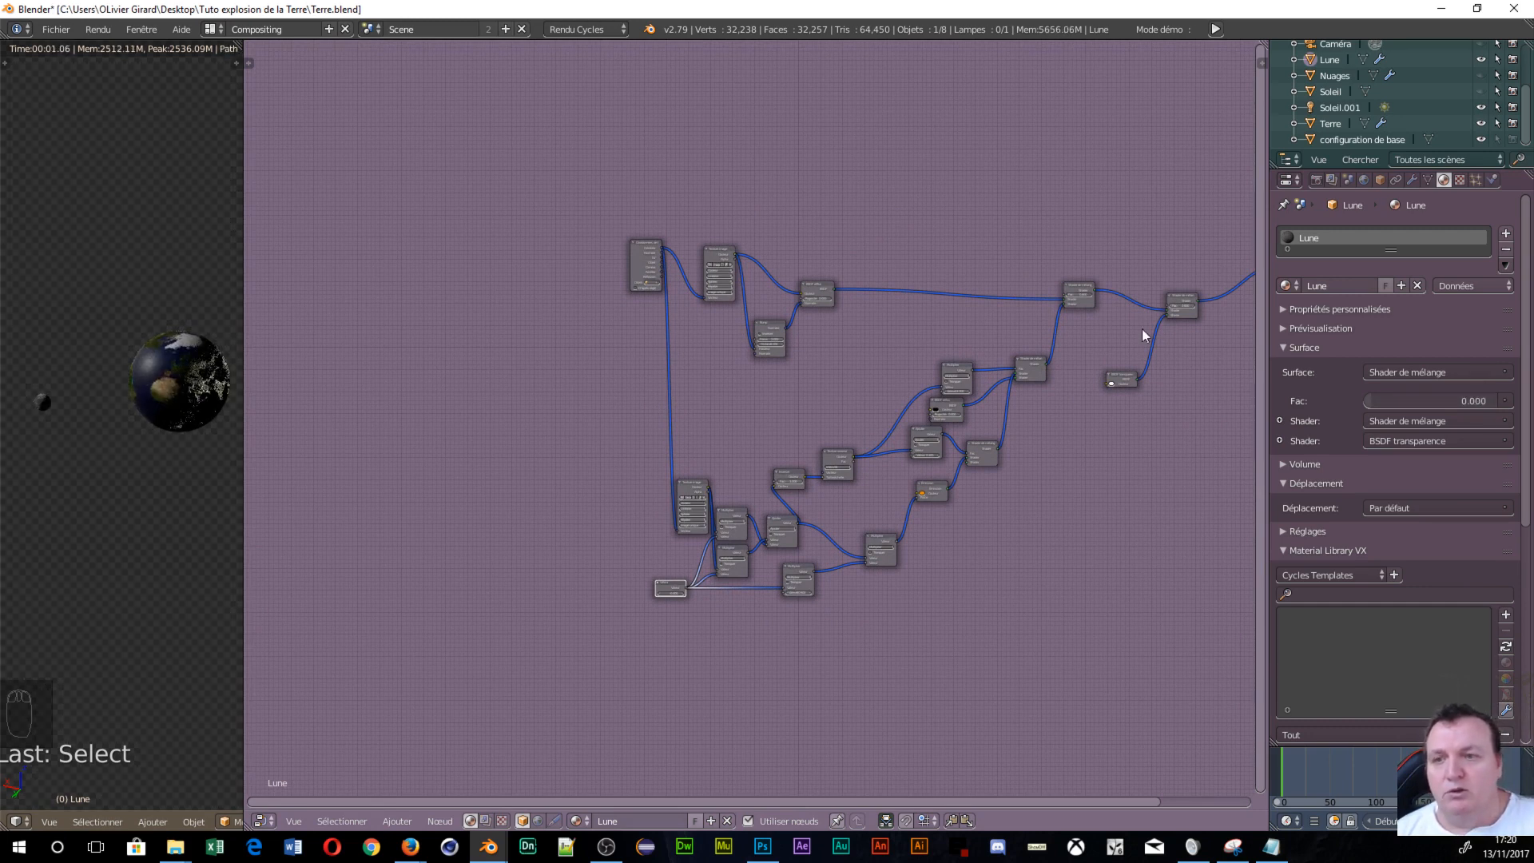